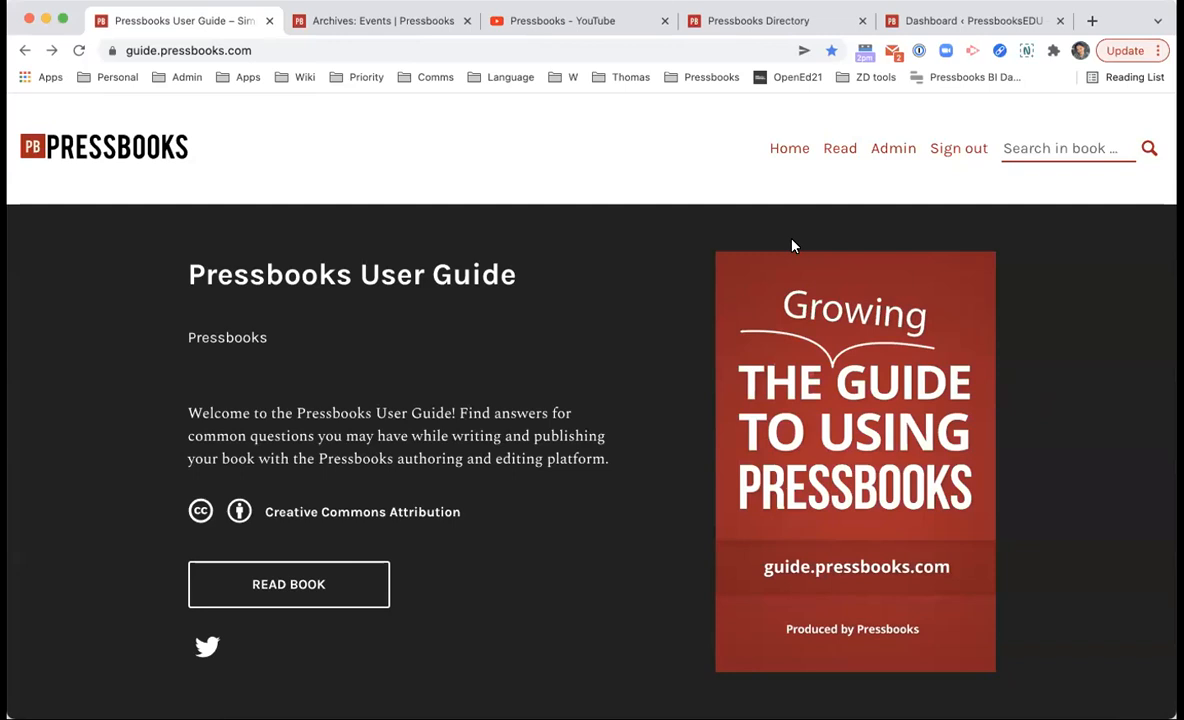
# Step: Scroll up and down through the Pressbooks User Guide's contents
pyautogui.scroll(-5, 578, 398)
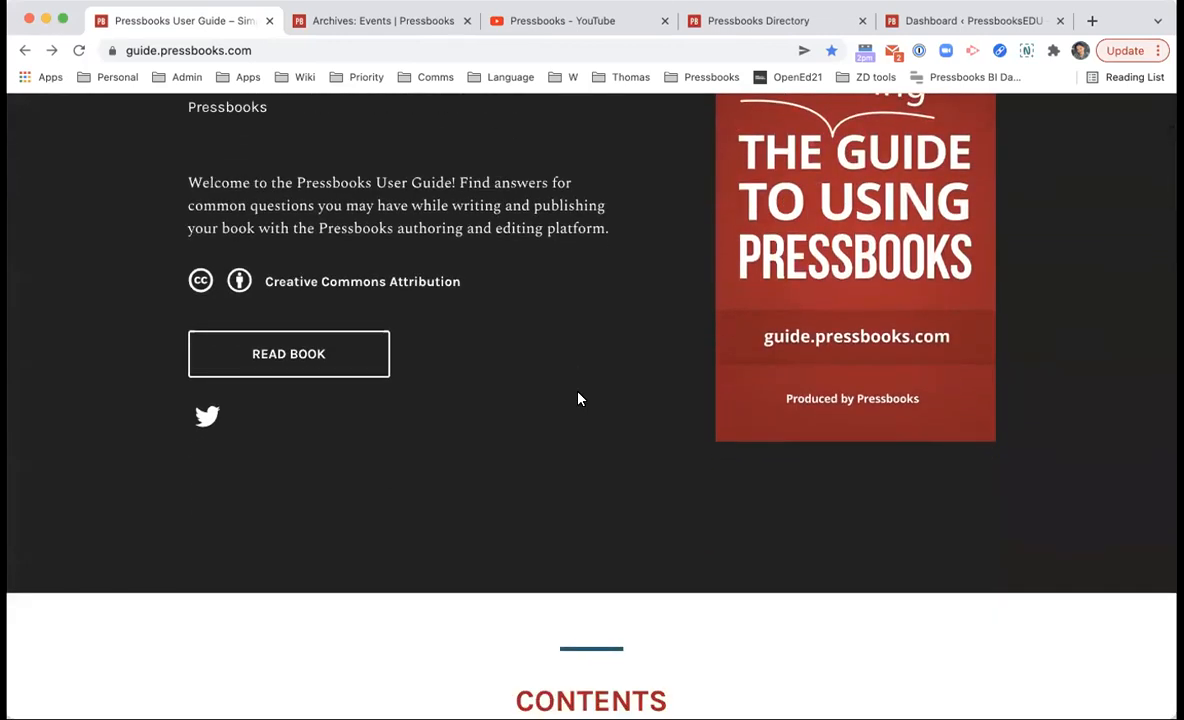
pyautogui.scroll(-3, 578, 398)
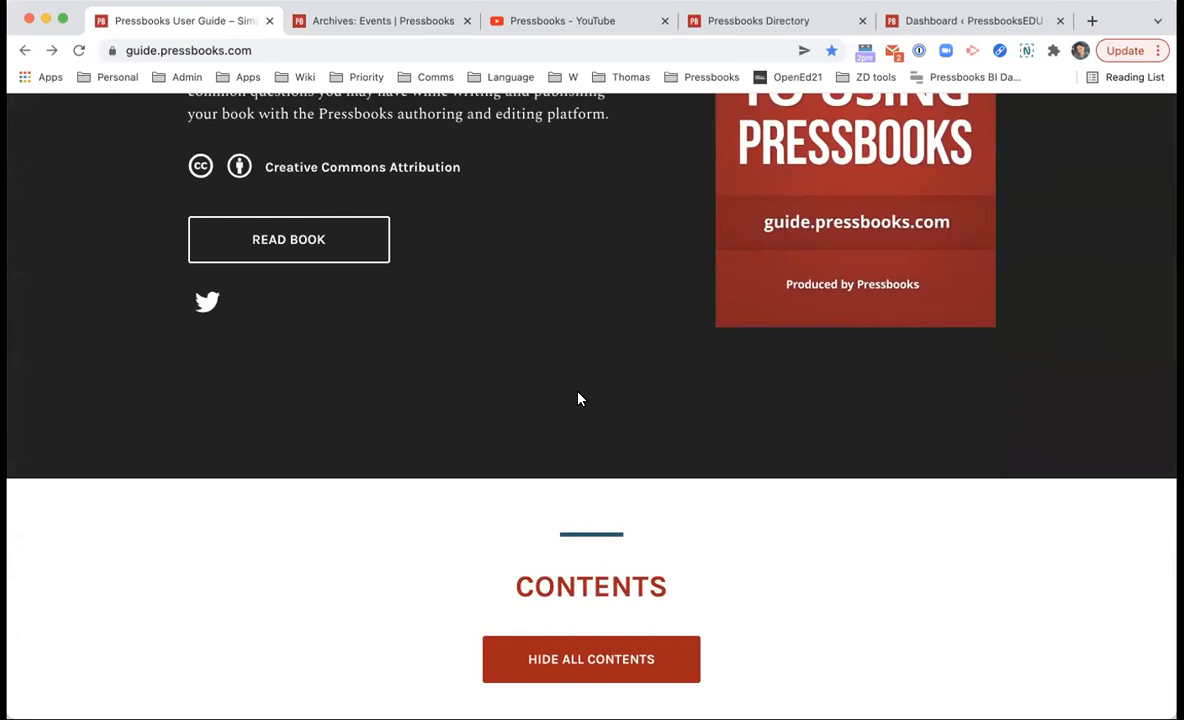
pyautogui.scroll(8, 578, 398)
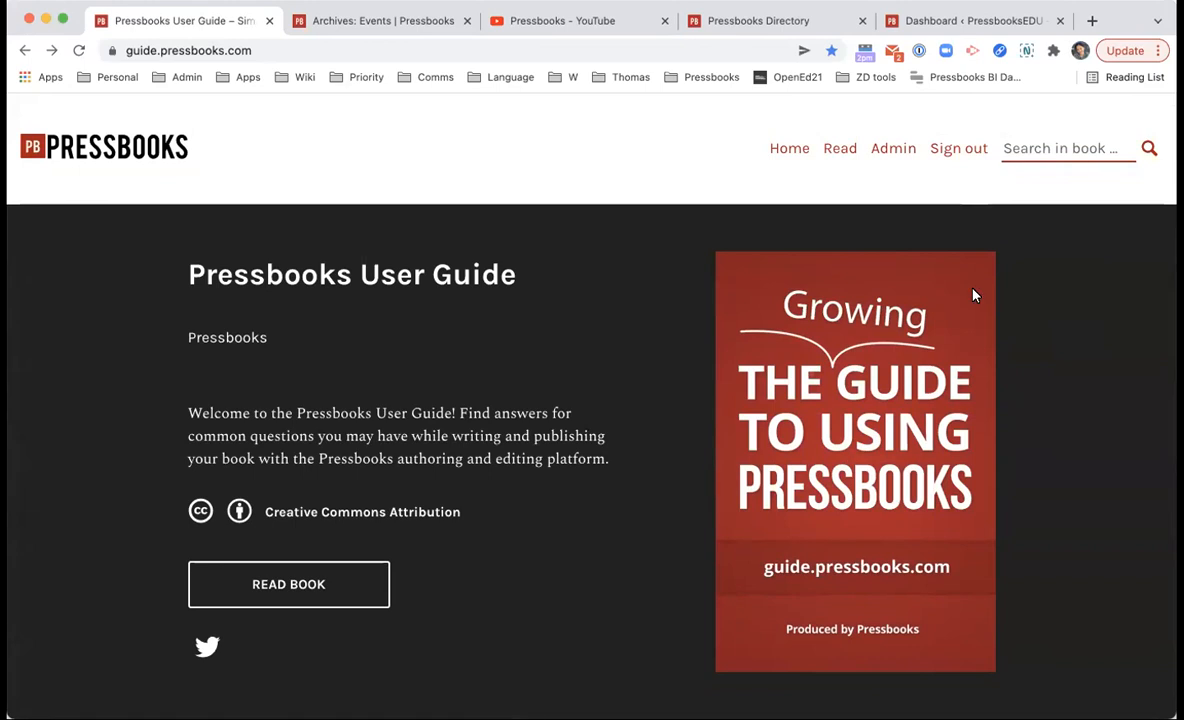
pyautogui.scroll(-15, 975, 295)
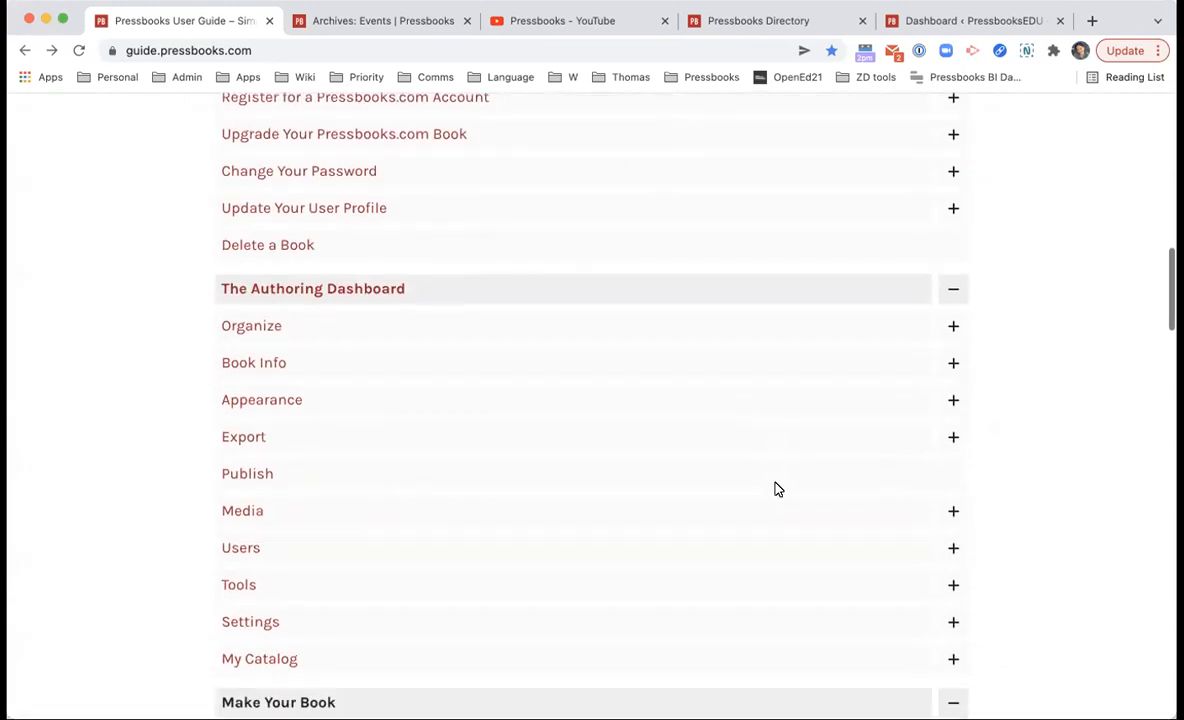
pyautogui.scroll(1, 777, 489)
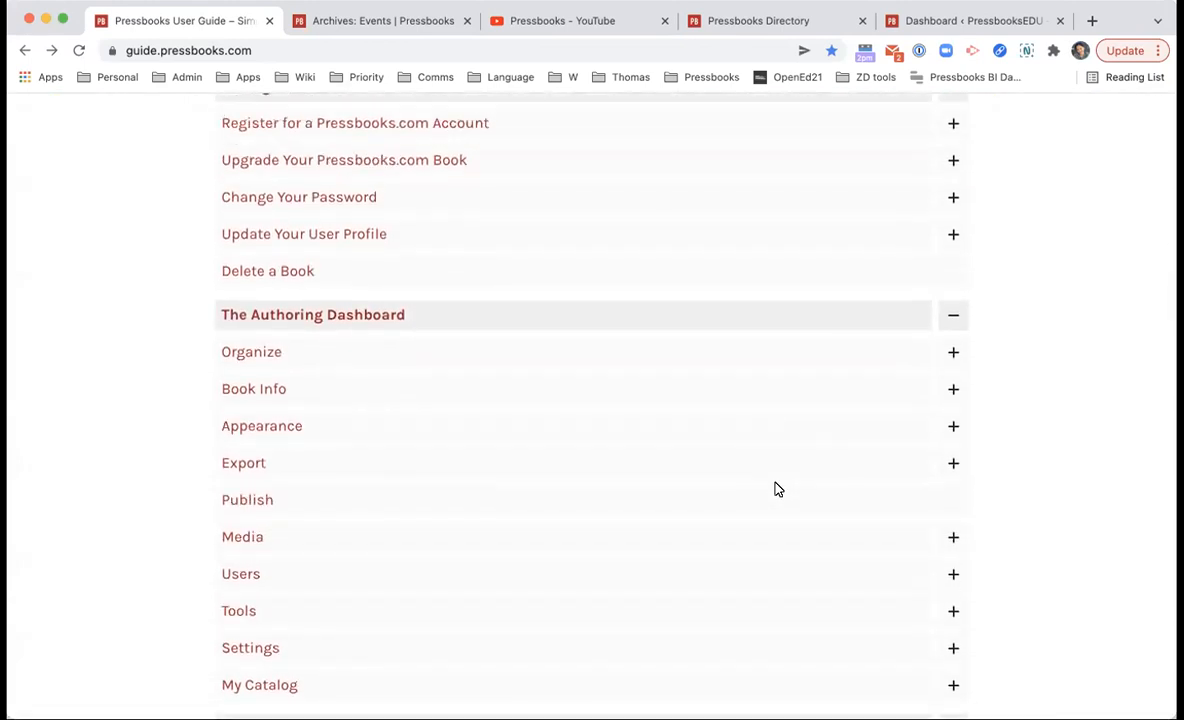
pyautogui.scroll(15, 777, 489)
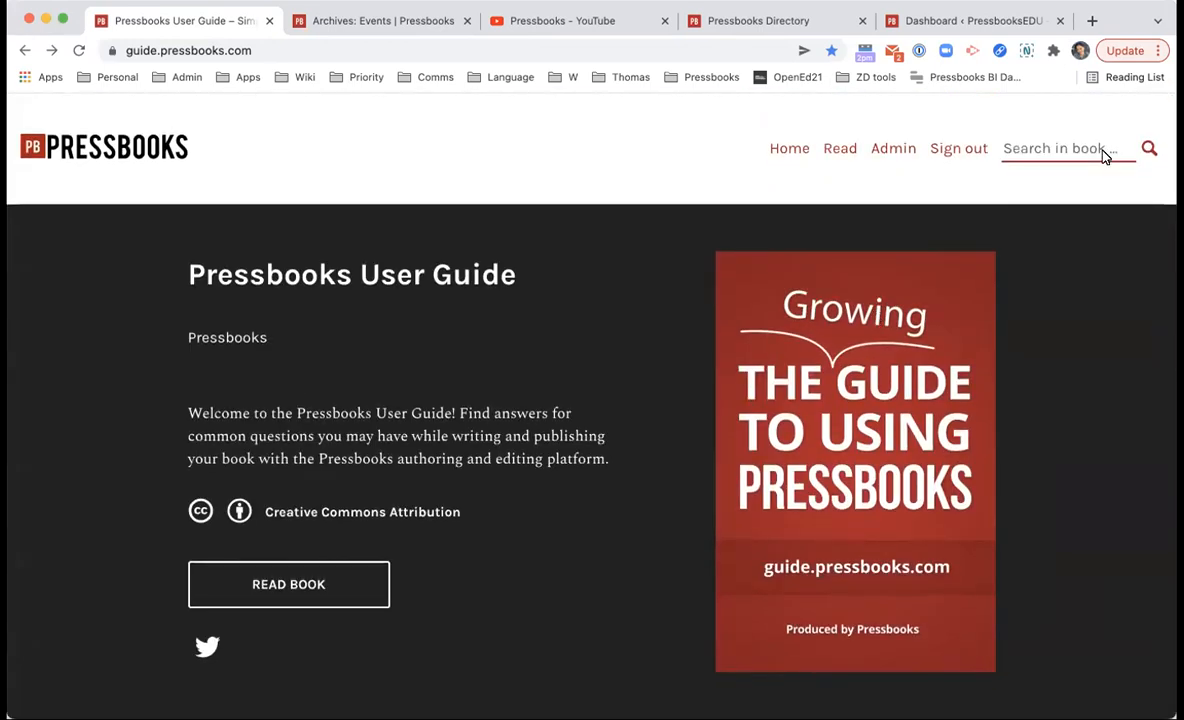
pyautogui.scroll(-20, 986, 511)
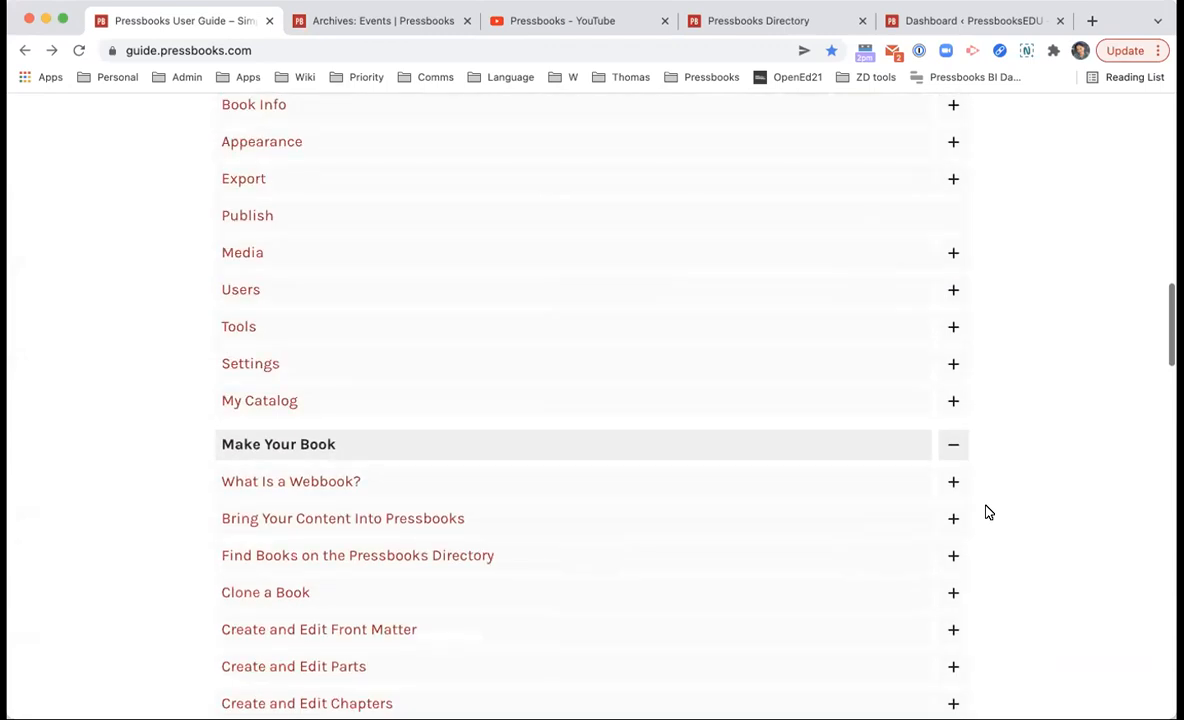
pyautogui.scroll(-8, 345, 325)
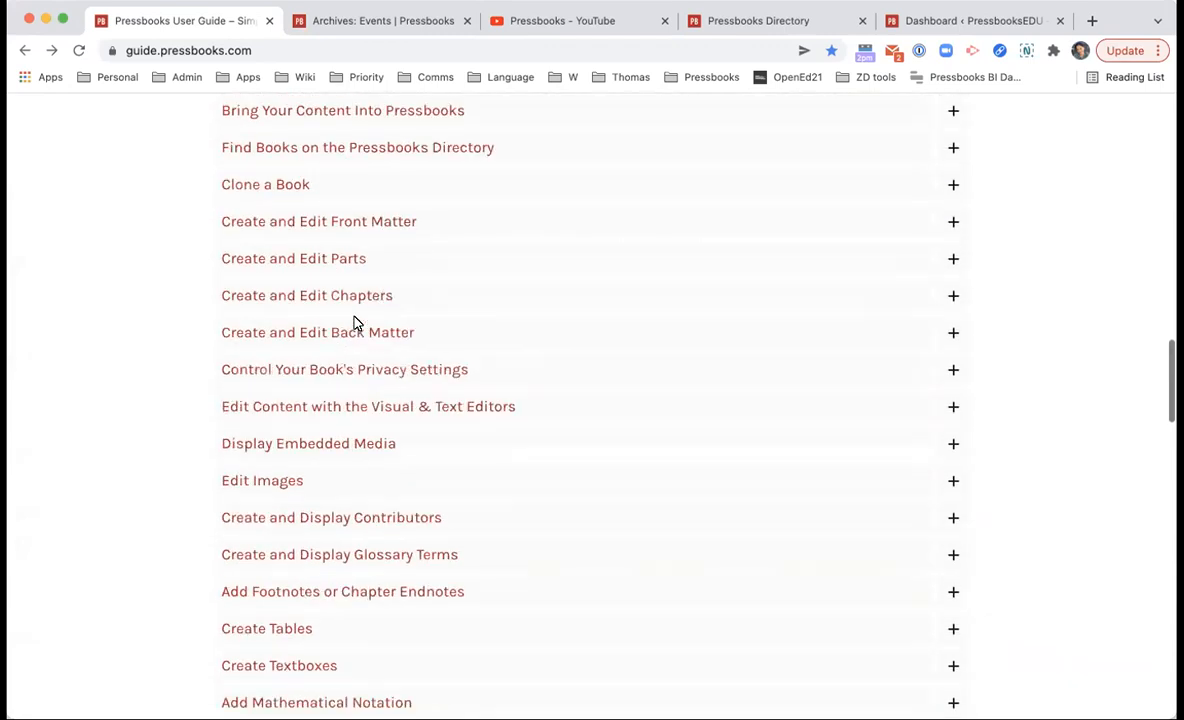
# Step: Move the Pressbooks YouTube channel tab next to the User Guide tab to view it
pyautogui.click(348, 48)
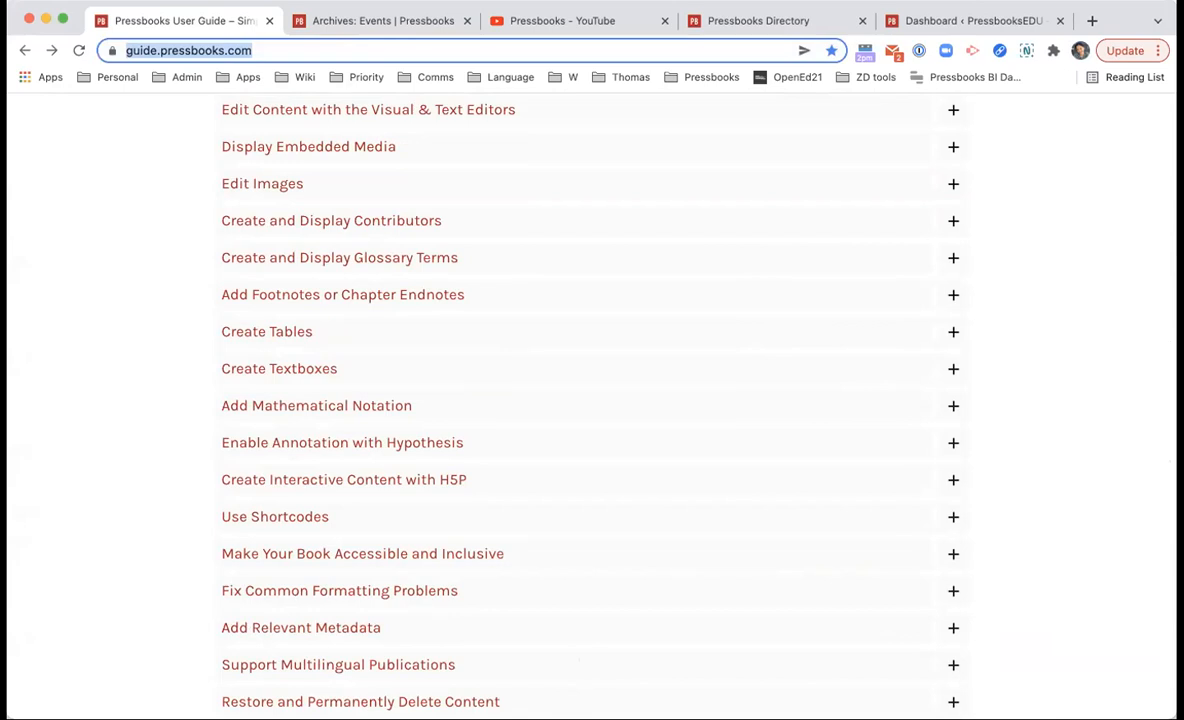
pyautogui.scroll(20, 648, 499)
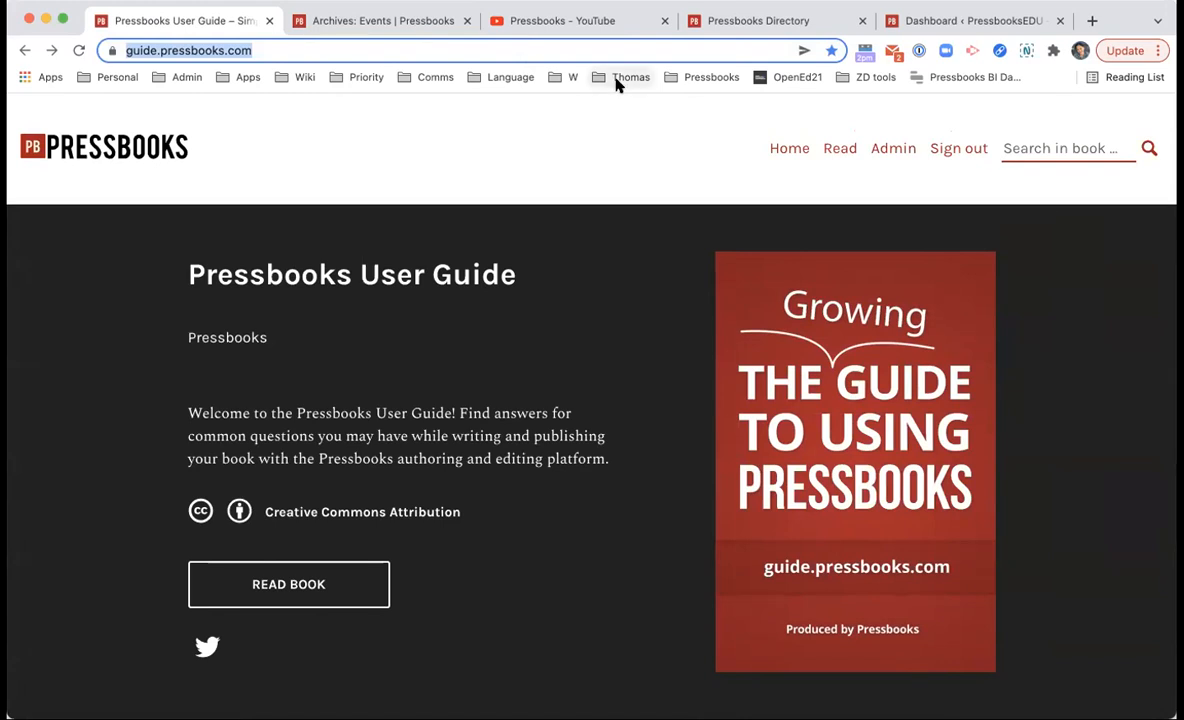
pyautogui.moveTo(560, 20); pyautogui.dragTo(385, 20)
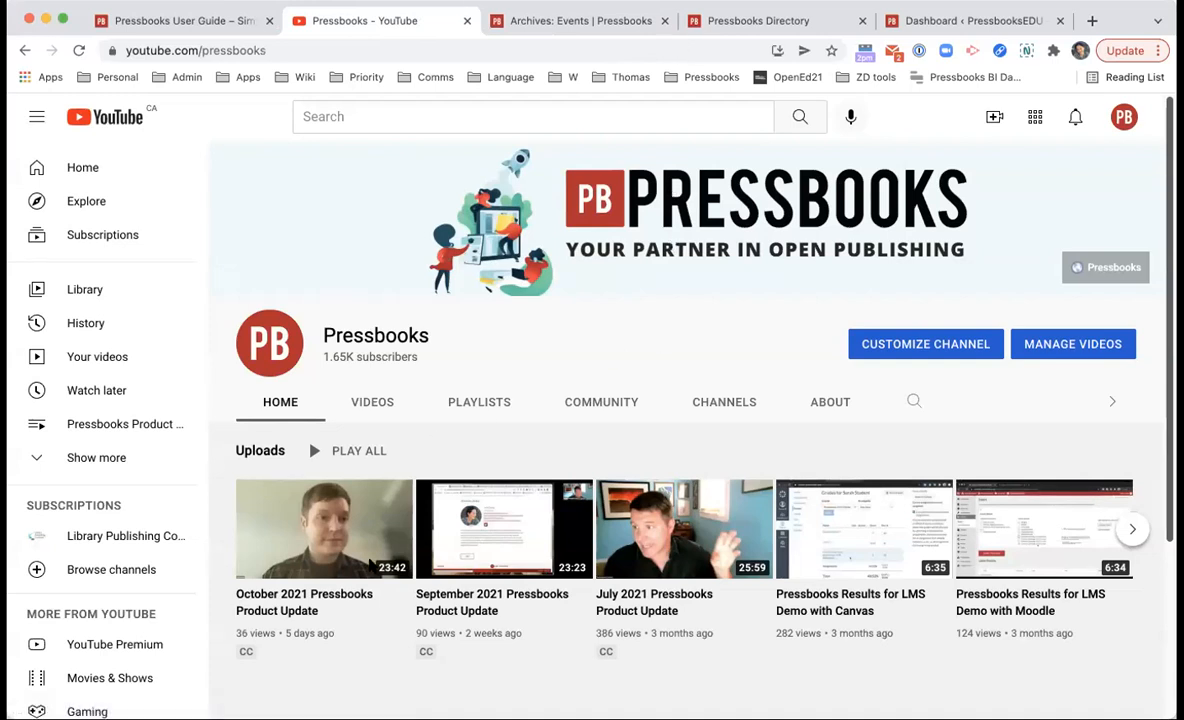
# Step: Browse the Pressbooks channel's VIDEOS uploads grid, then move on to the webinar events page
pyautogui.click(372, 392)
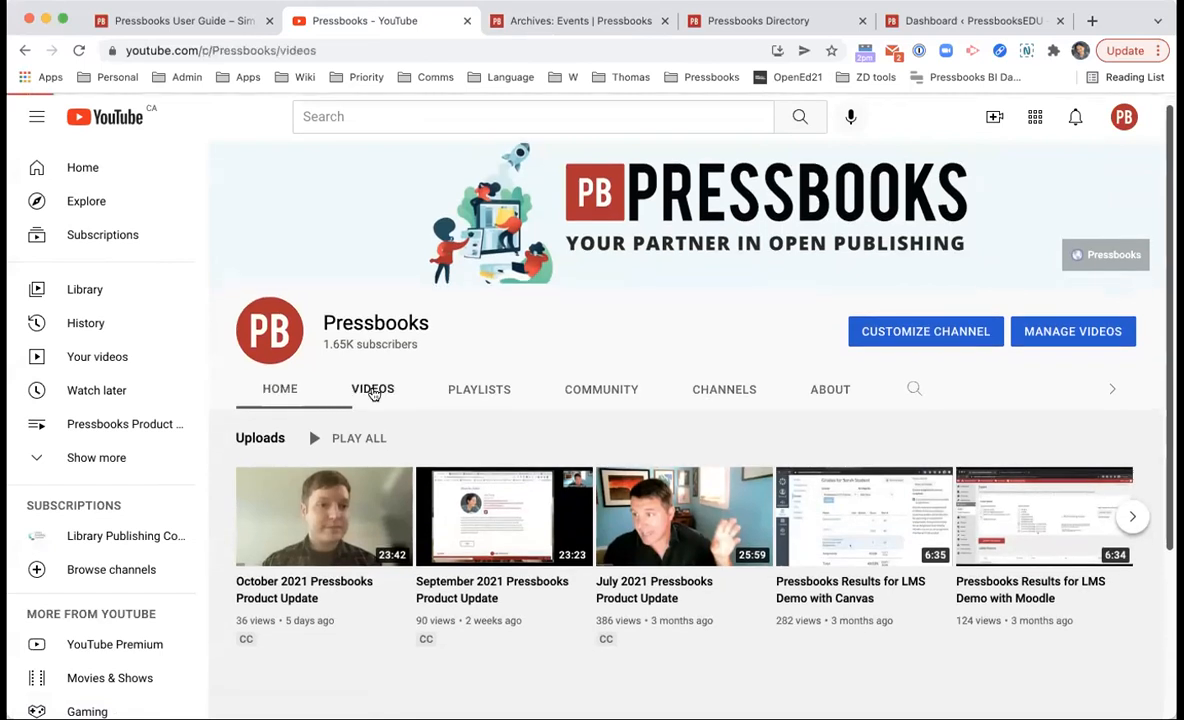
pyautogui.scroll(-5, 505, 475)
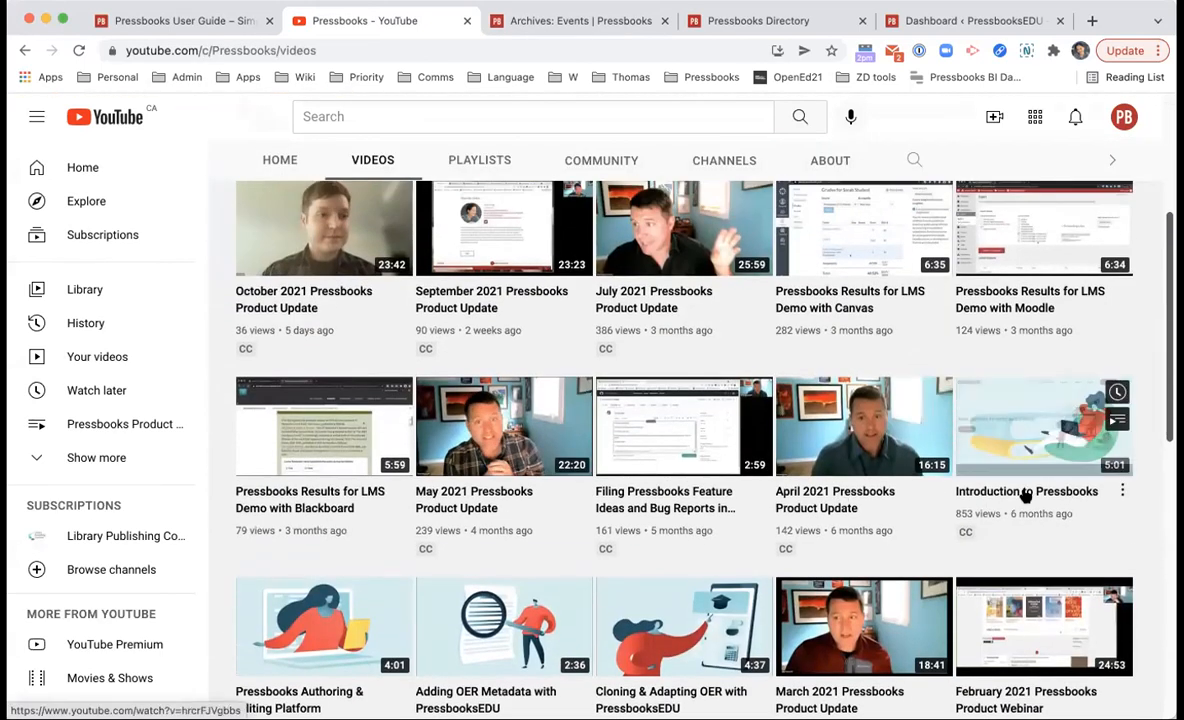
pyautogui.scroll(-1, 982, 480)
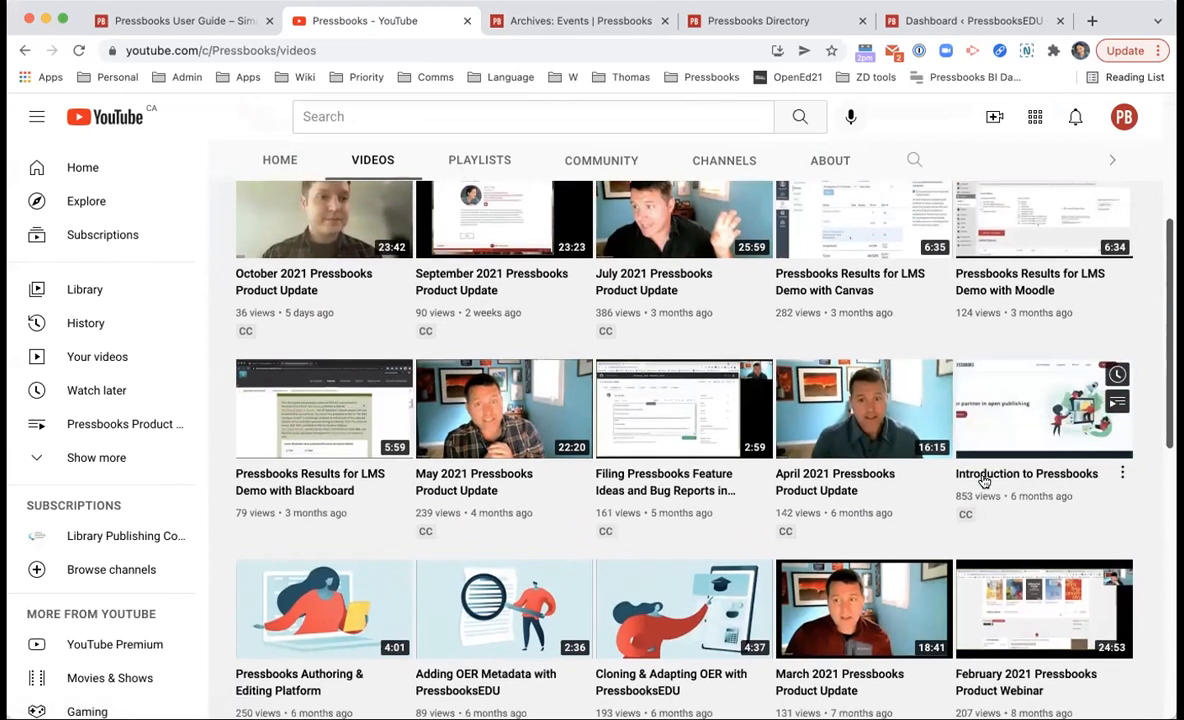
pyautogui.scroll(-1, 533, 482)
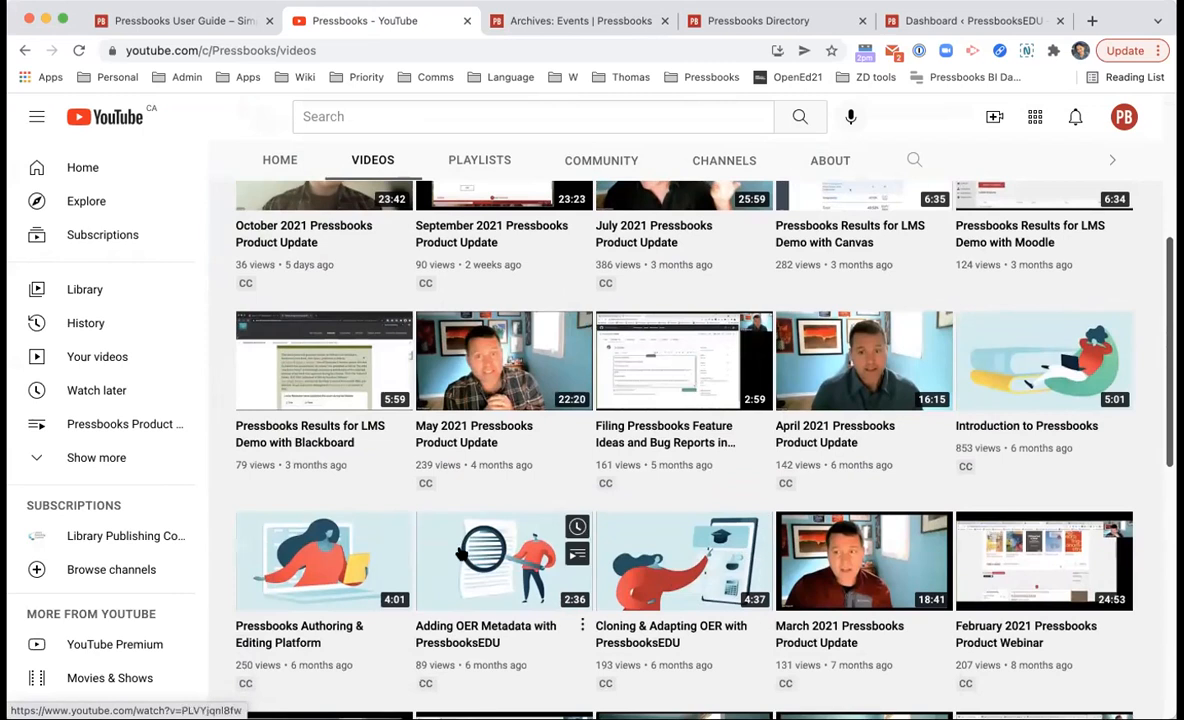
pyautogui.scroll(-1, 535, 620)
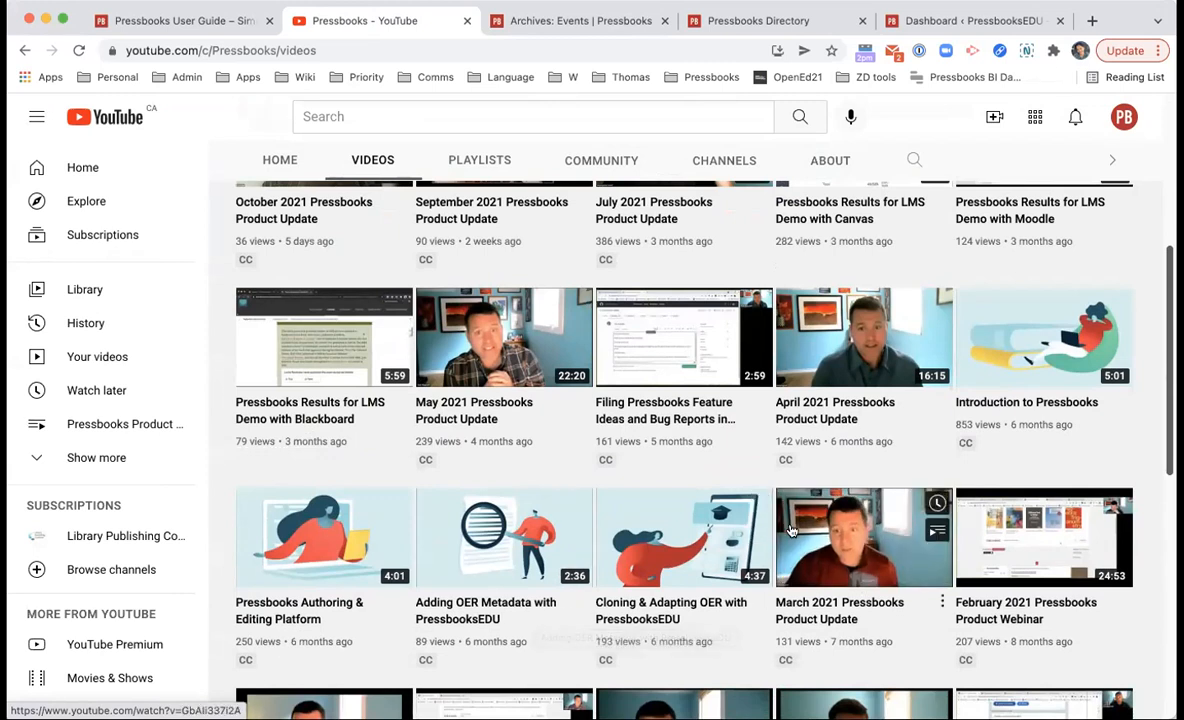
pyautogui.scroll(1, 789, 530)
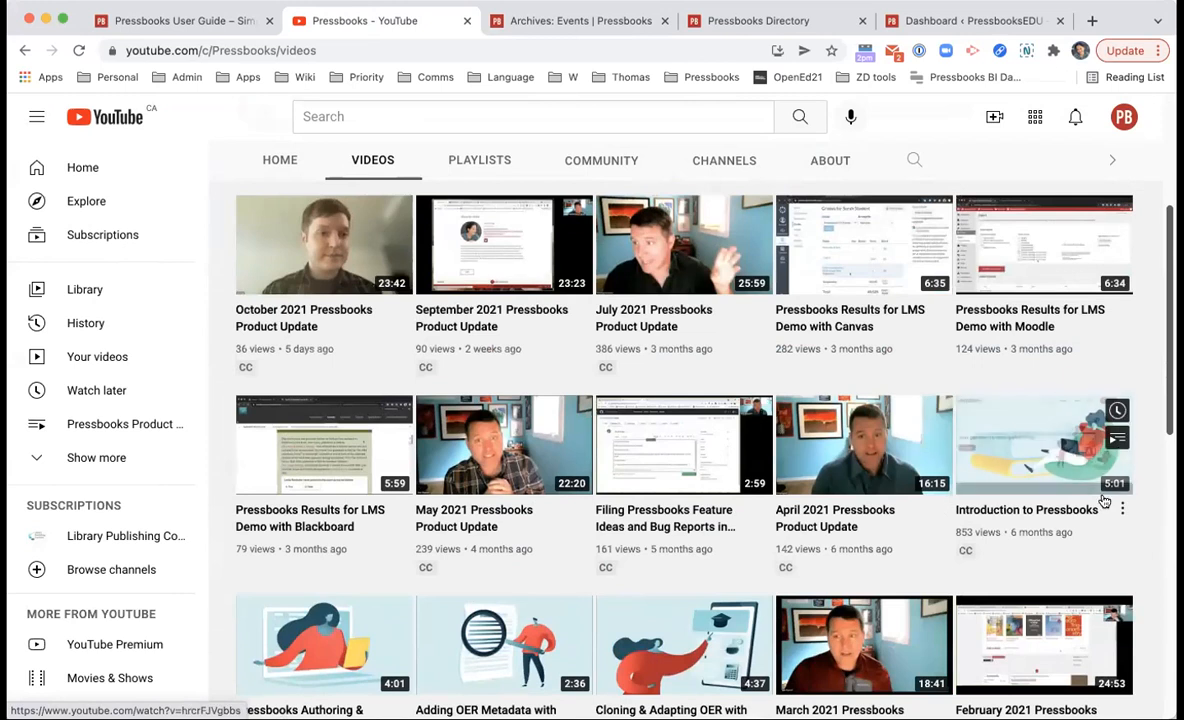
pyautogui.scroll(-2, 1060, 526)
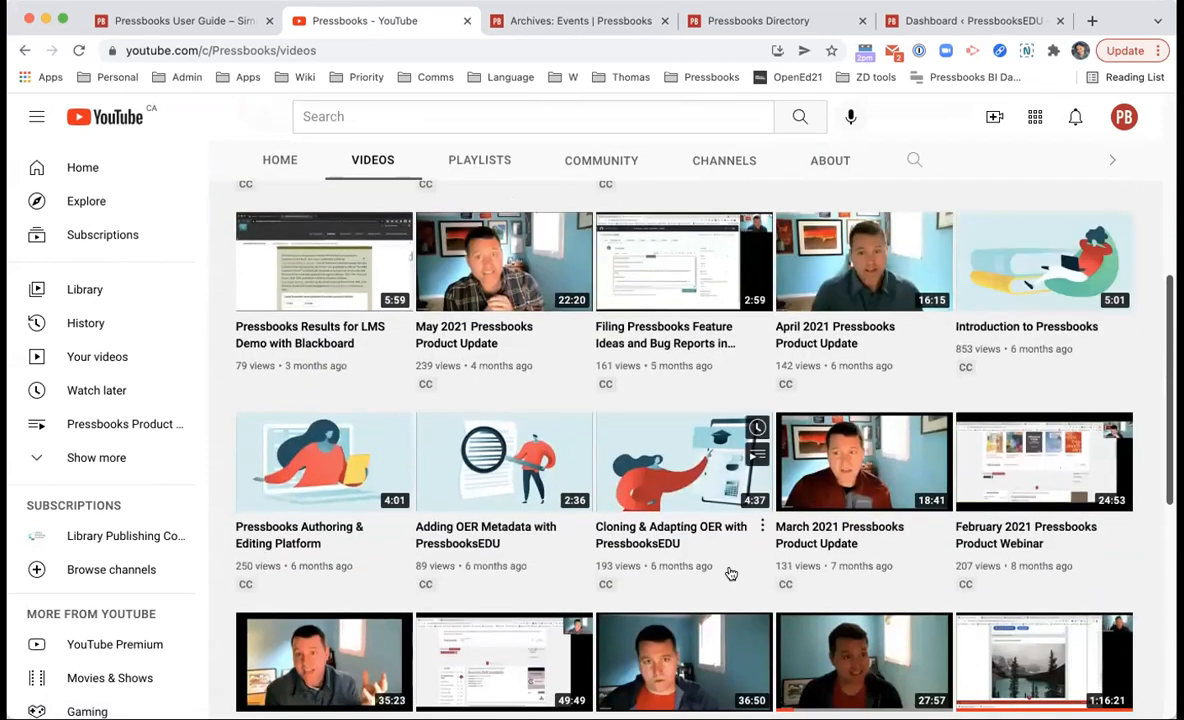
pyautogui.scroll(3, 700, 450)
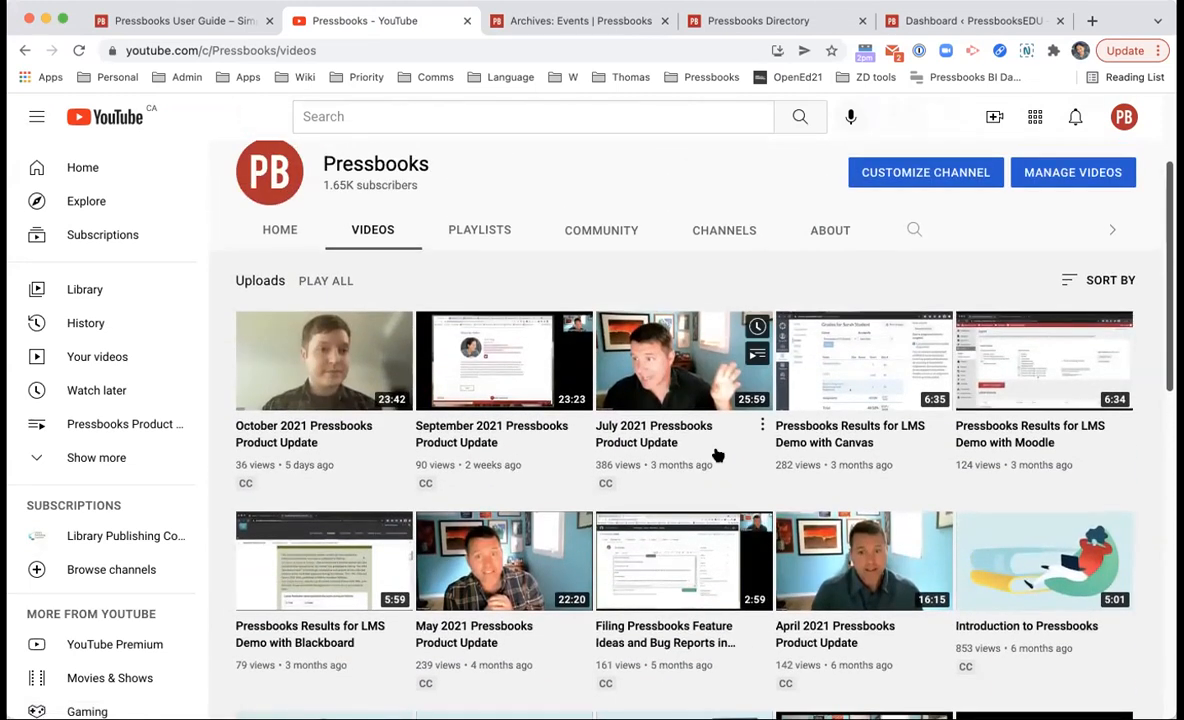
pyautogui.press('super+l')
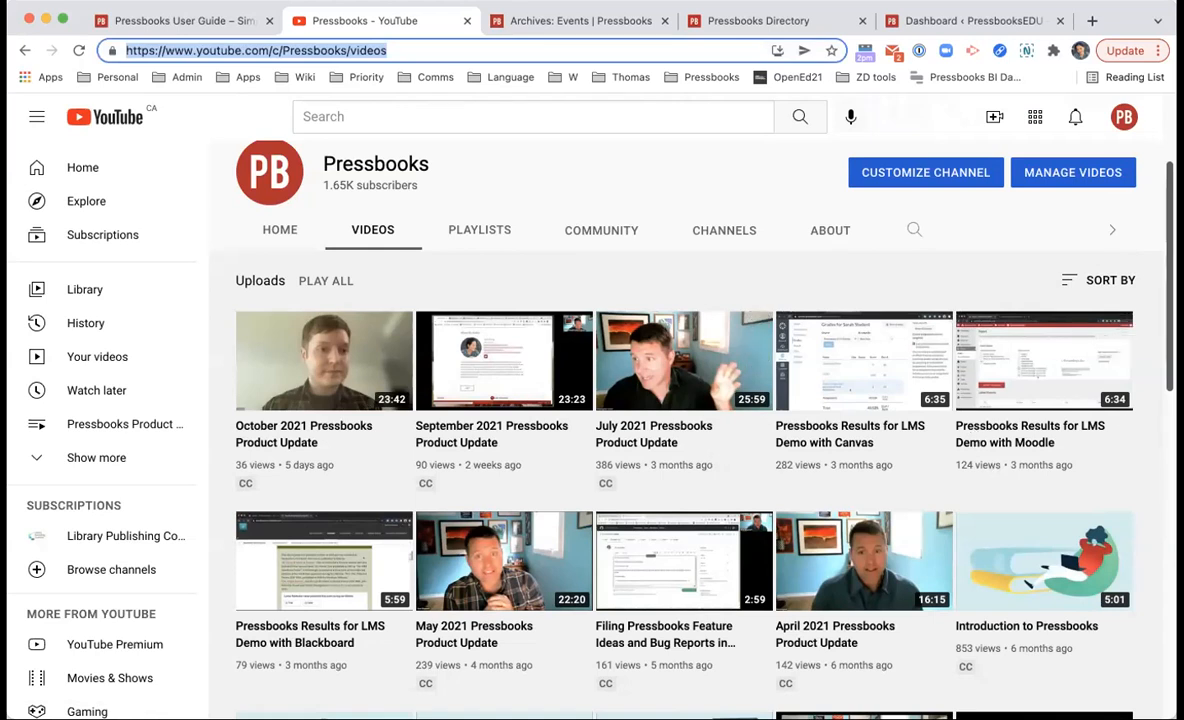
pyautogui.hotkey('ctrl', 'Tab')
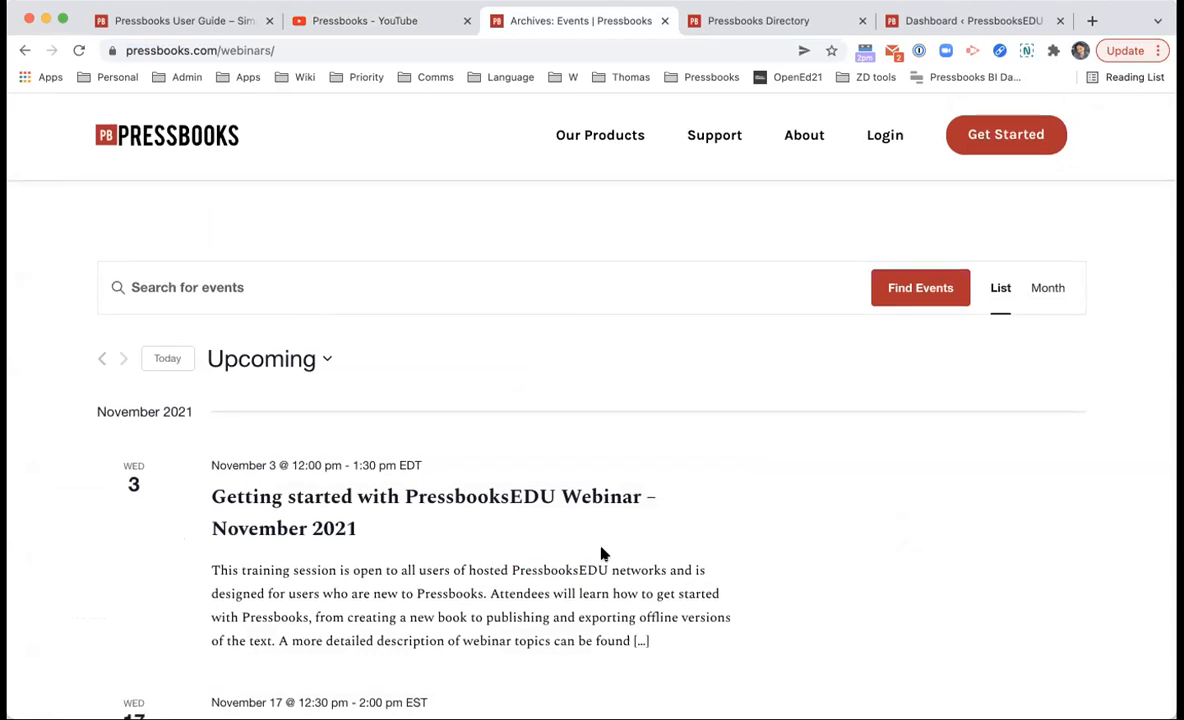
# Step: Scroll down to the November 3 and November 17, 2021 PressbooksEDU webinar listings
pyautogui.scroll(-3, 595, 460)
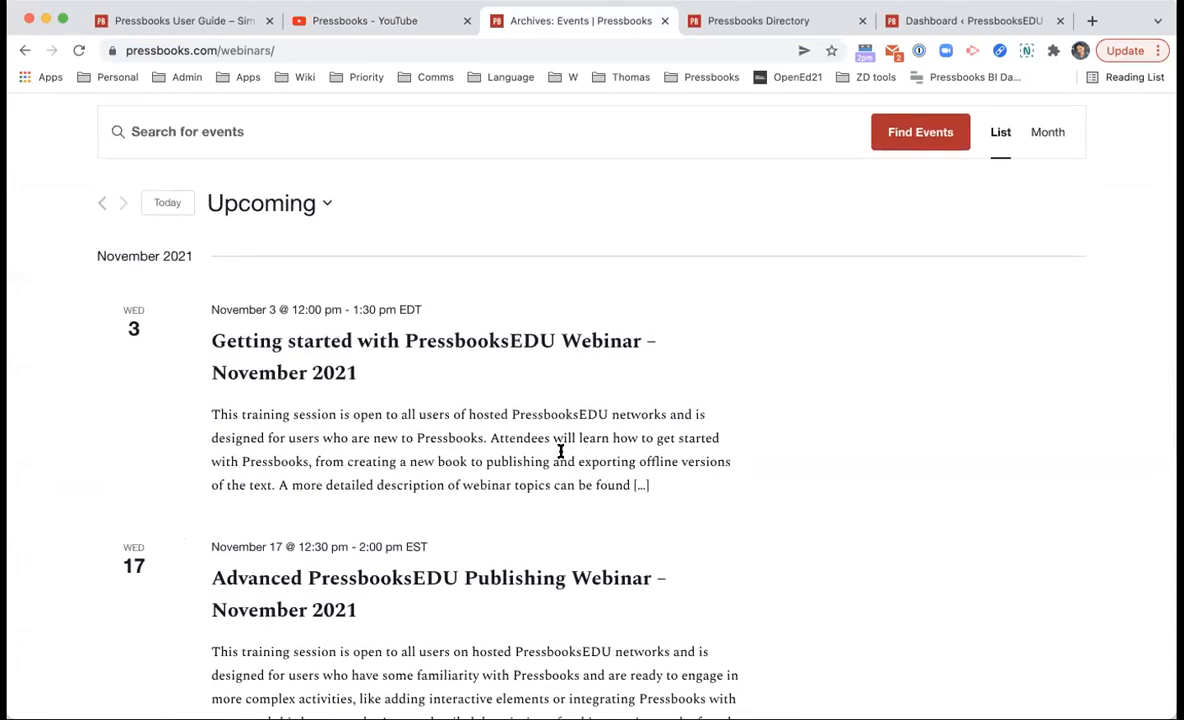
pyautogui.scroll(-2, 560, 360)
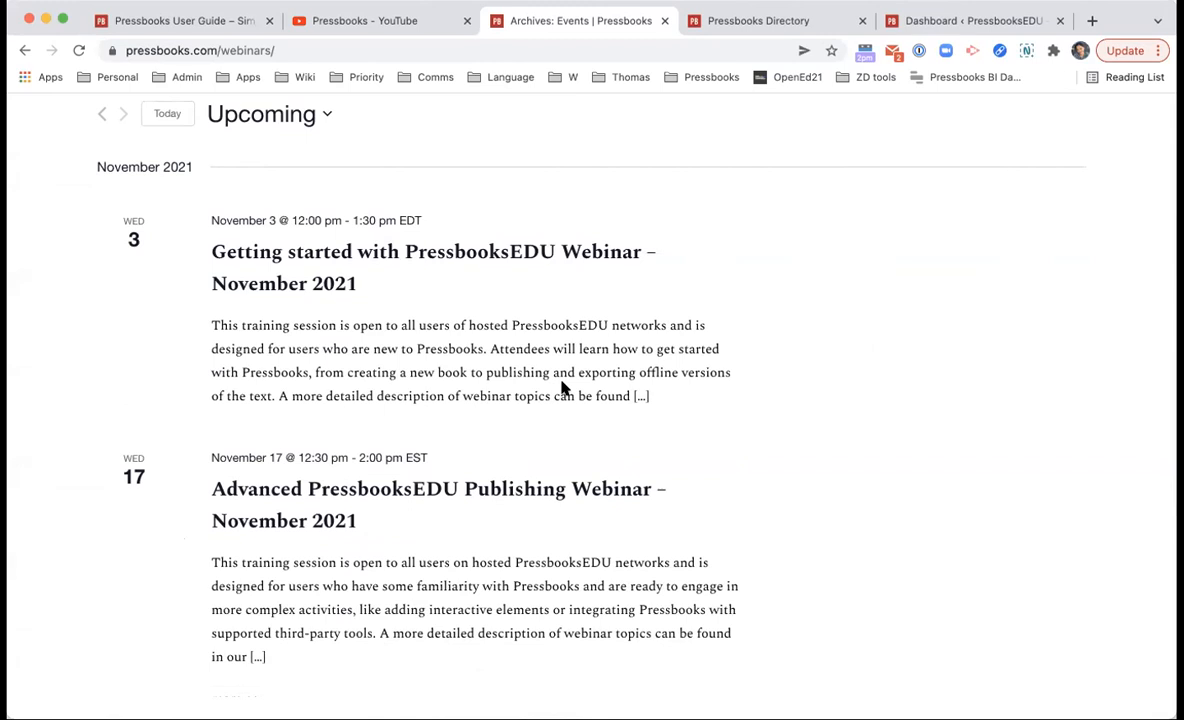
pyautogui.scroll(-1, 562, 388)
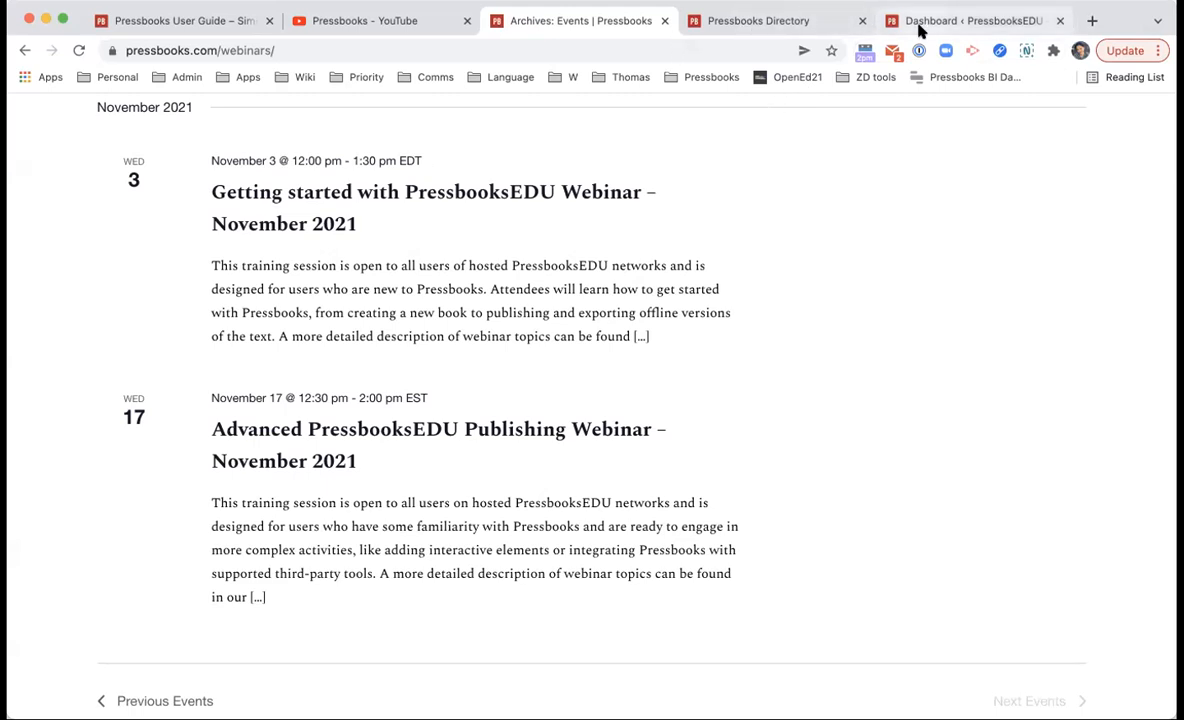
# Step: Go to the PressbooksEDU network home page, removing the wp/wp-admin/ path from the address
pyautogui.click(647, 50)
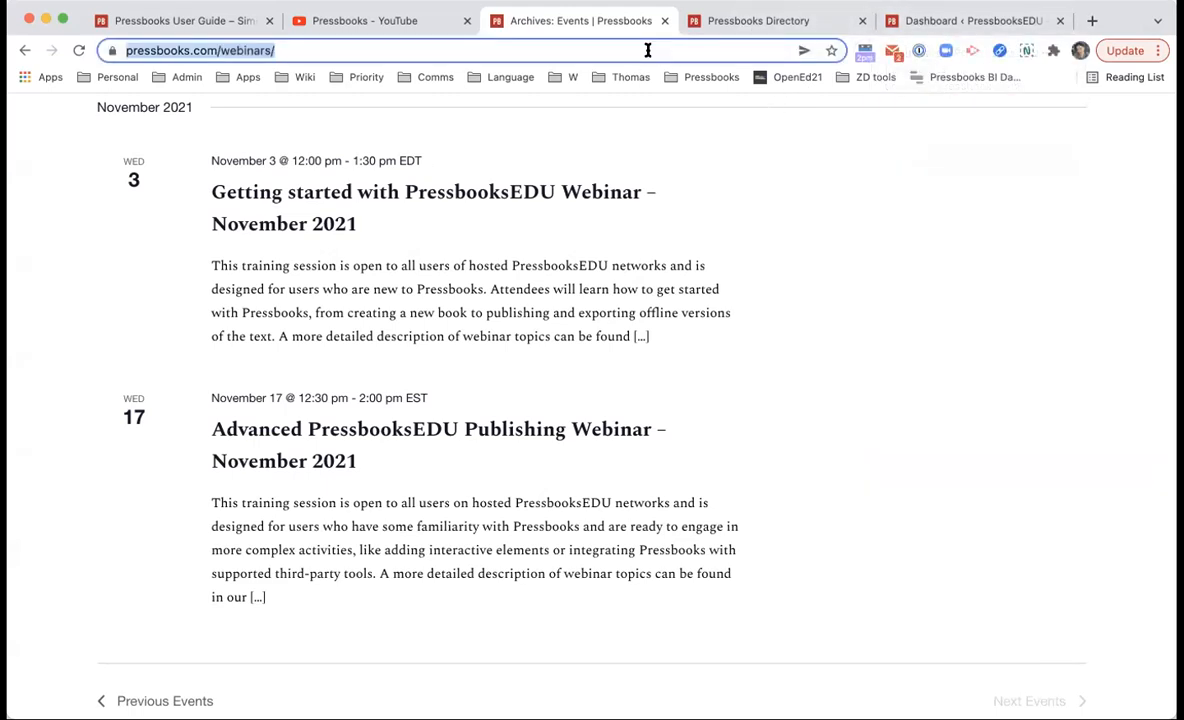
pyautogui.write('univeristy')
pyautogui.press('BackSpace')
pyautogui.press('BackSpace')
pyautogui.press('BackSpace')
pyautogui.press('BackSpace')
pyautogui.write('sity')
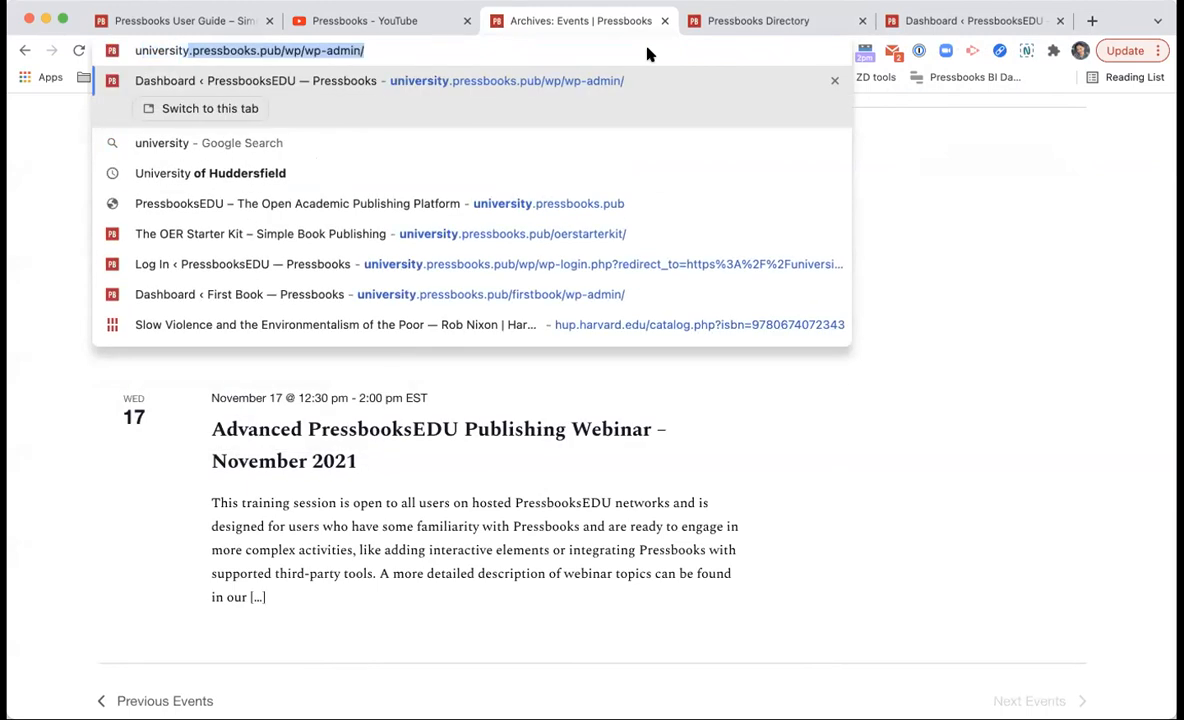
pyautogui.press('Return')
pyautogui.doubleClick(274, 50)
pyautogui.moveTo(274, 50); pyautogui.dragTo(400, 51)
pyautogui.click(310, 51)
pyautogui.press('BackSpace')
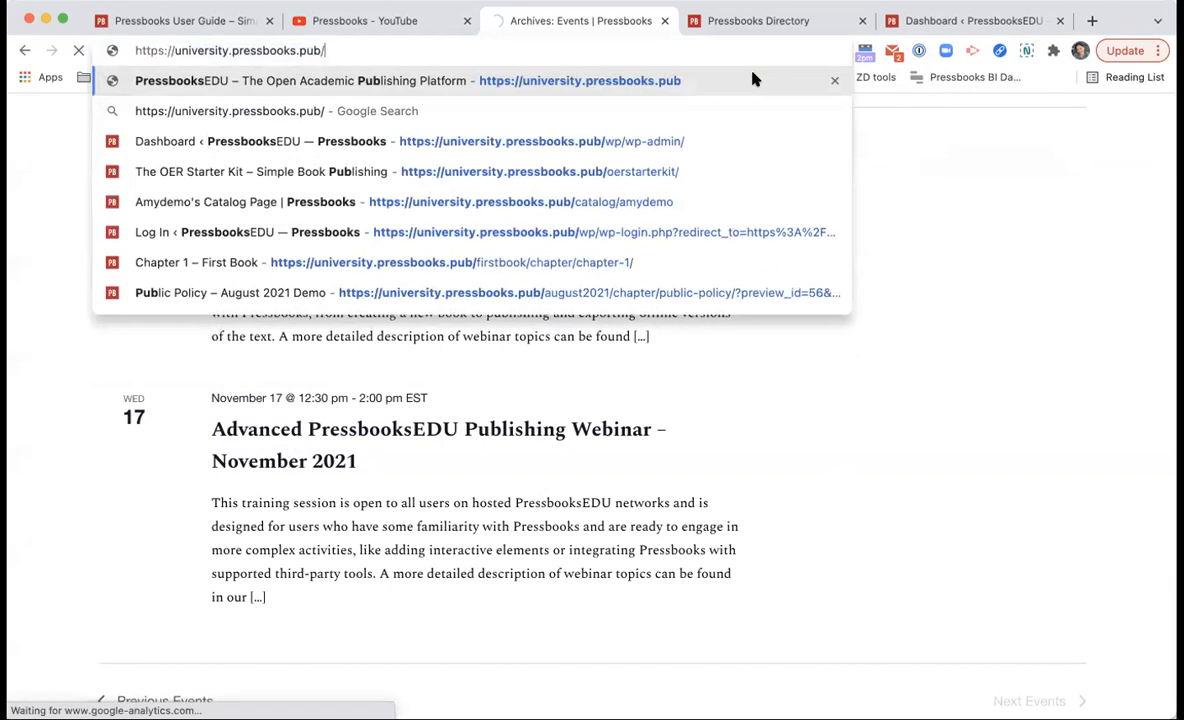
pyautogui.press('Return')
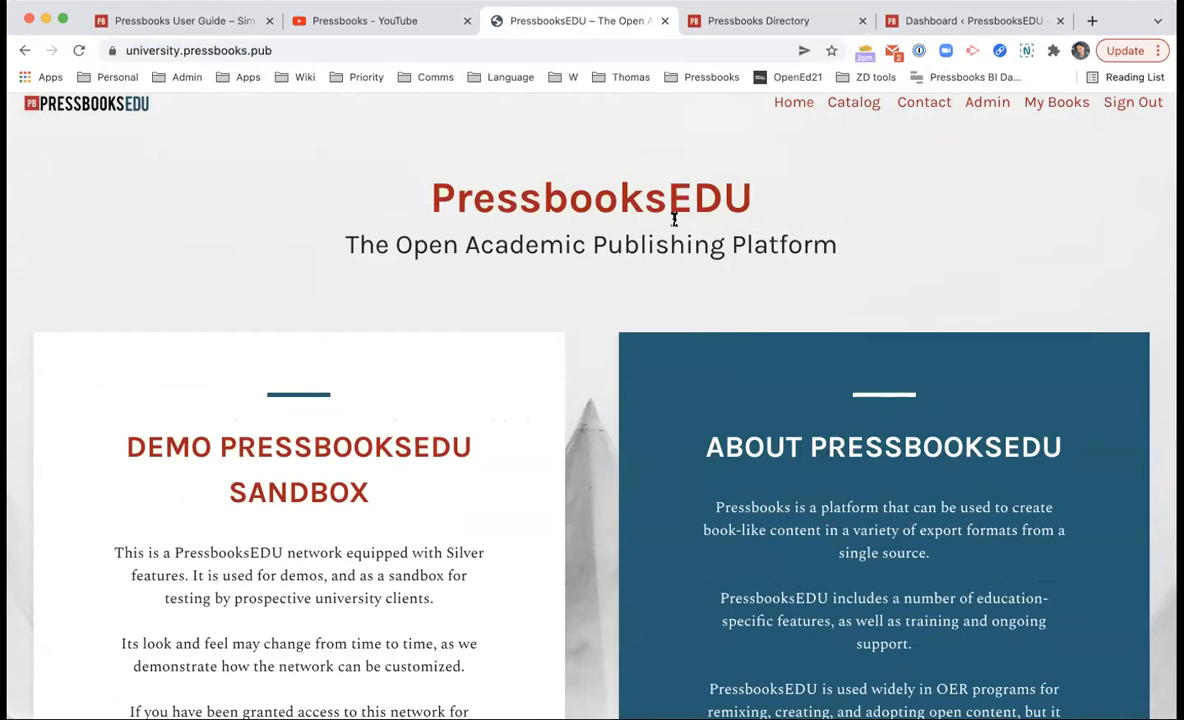
# Step: Open the network admin Dashboard from the home page's Admin link
pyautogui.scroll(-5, 521, 484)
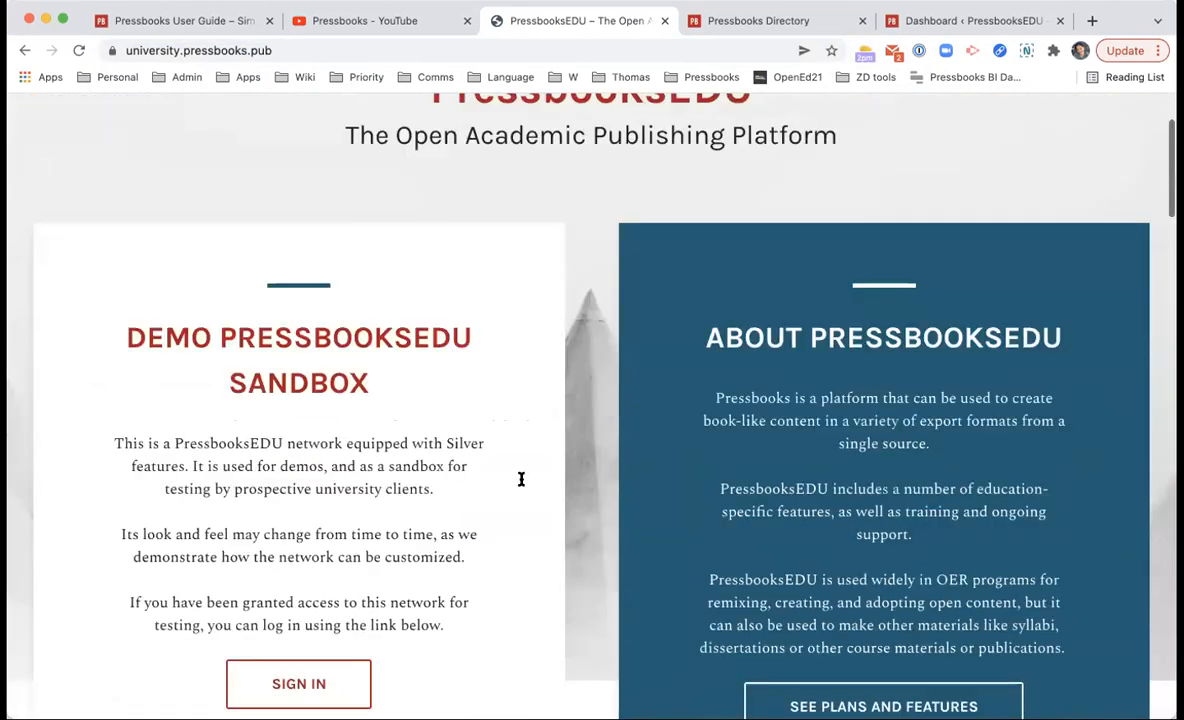
pyautogui.scroll(-10, 855, 264)
pyautogui.scroll(15, 855, 264)
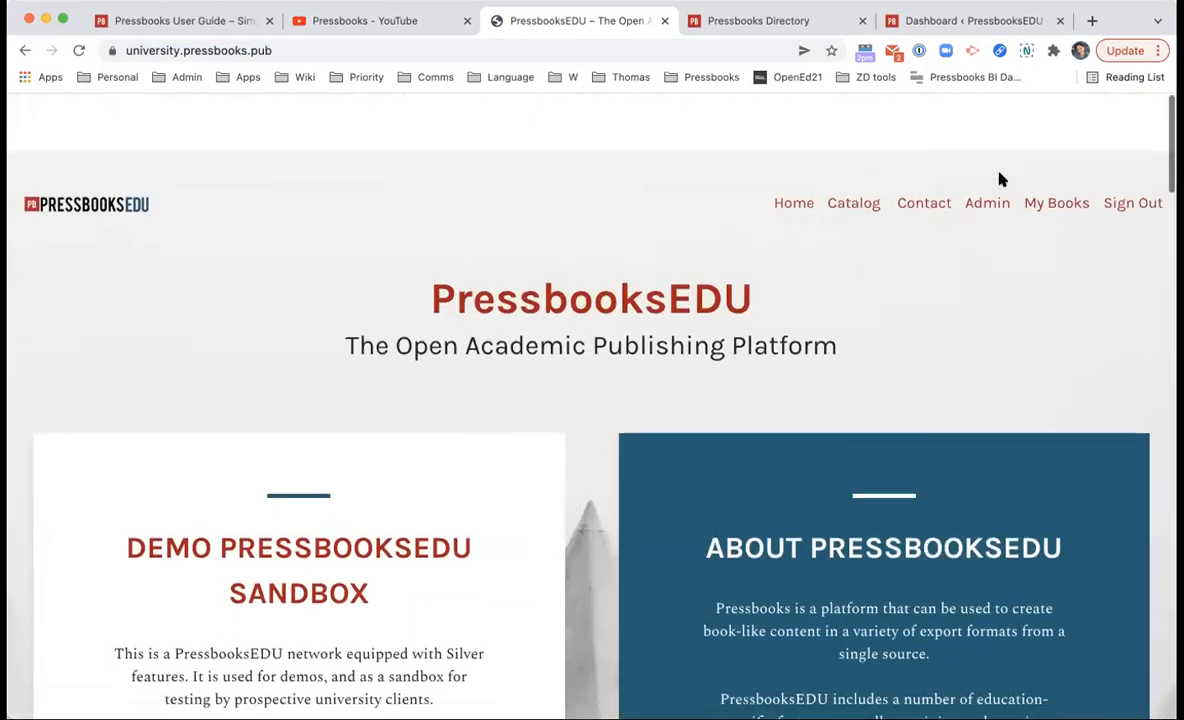
pyautogui.click(988, 147)
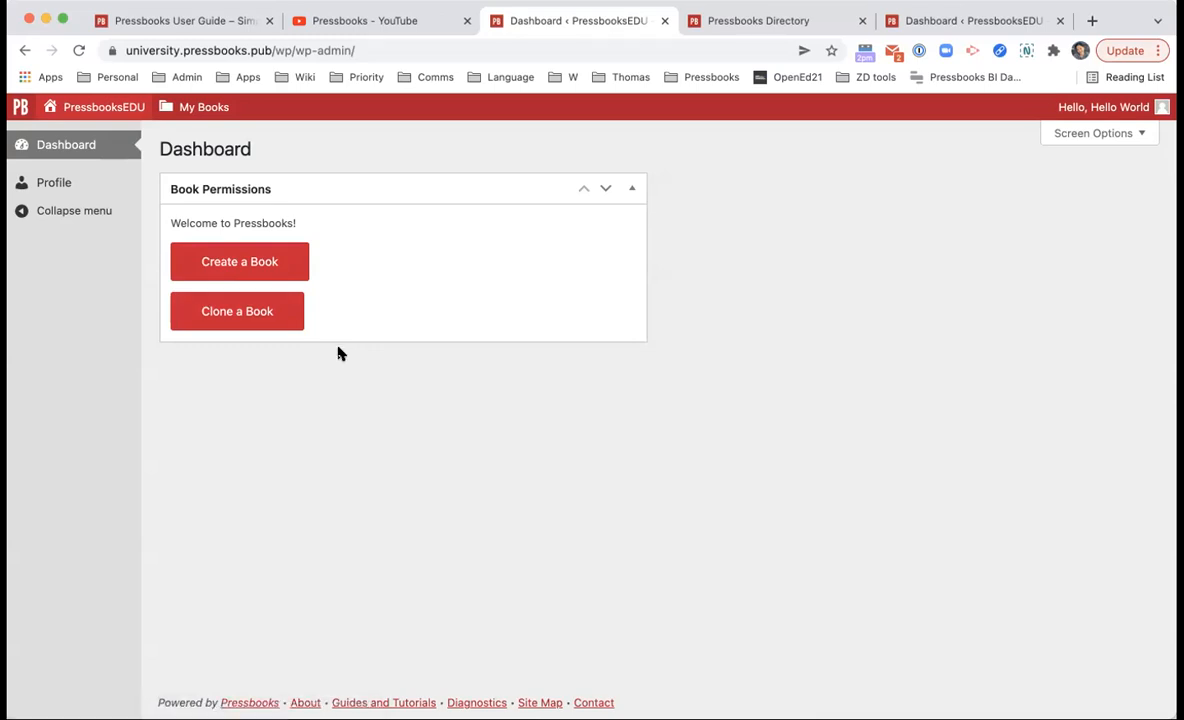
# Step: Start a new book and enter novemberdemo2021 as its webbook address
pyautogui.click(299, 271)
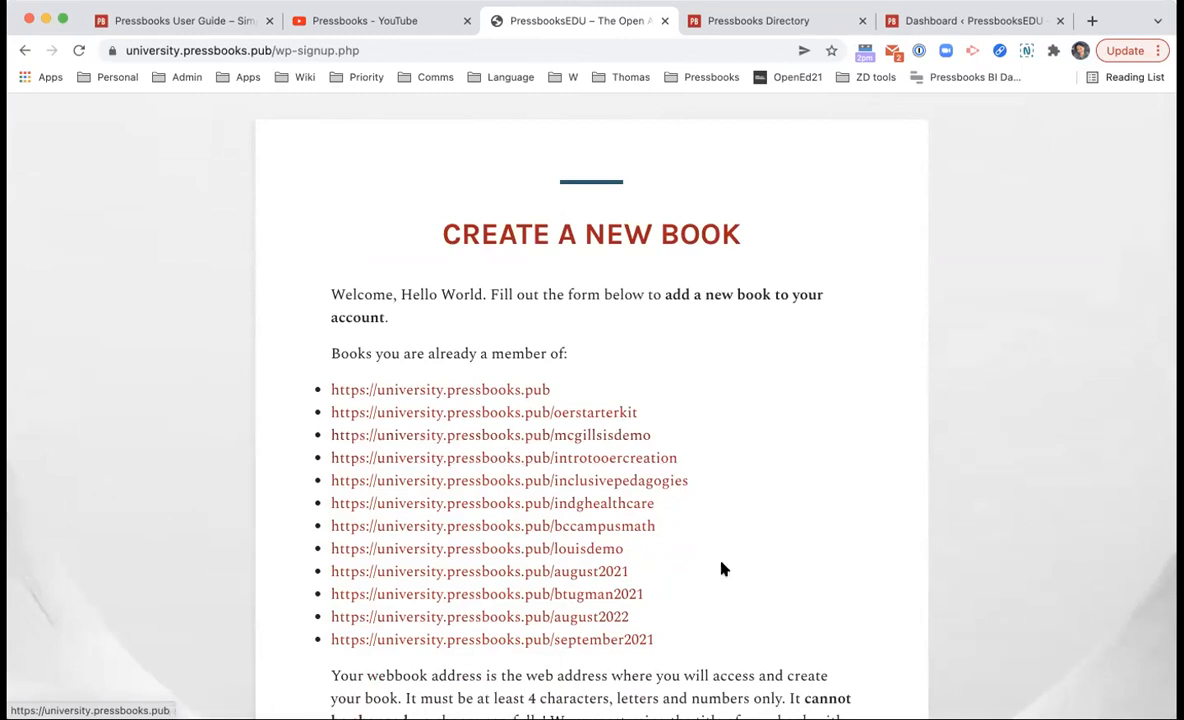
pyautogui.scroll(-1, 633, 566)
pyautogui.scroll(-5, 633, 566)
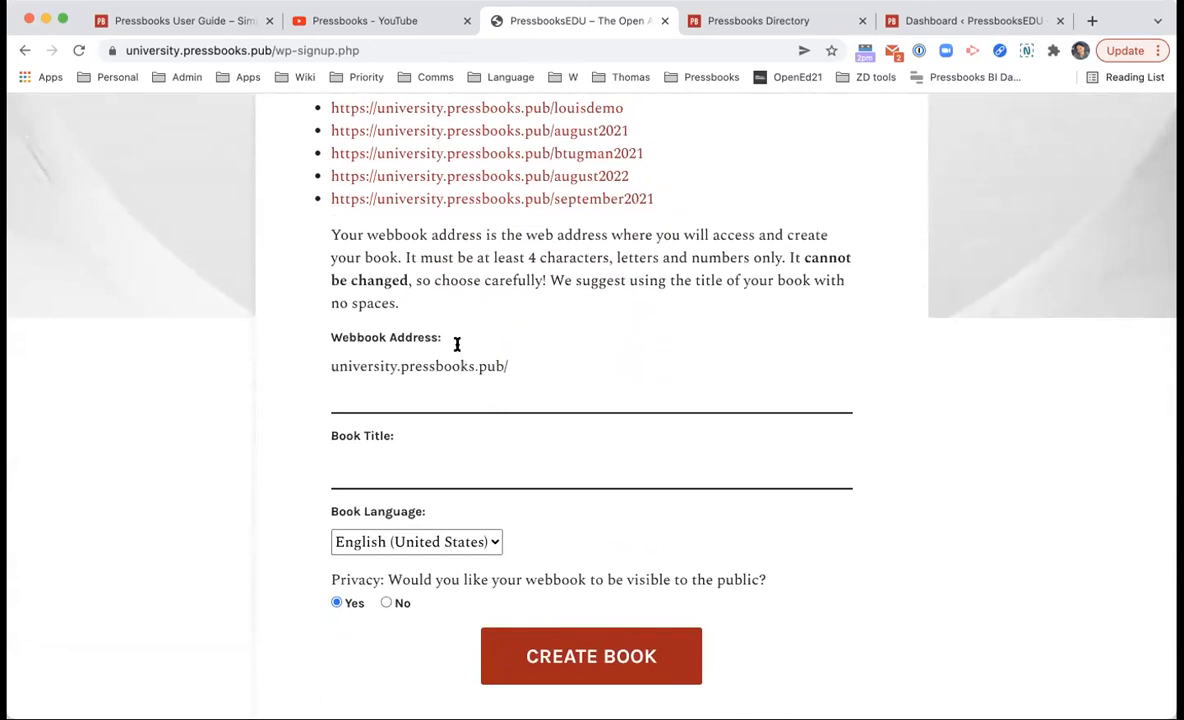
pyautogui.click(462, 409)
pyautogui.click(444, 365)
pyautogui.write('november')
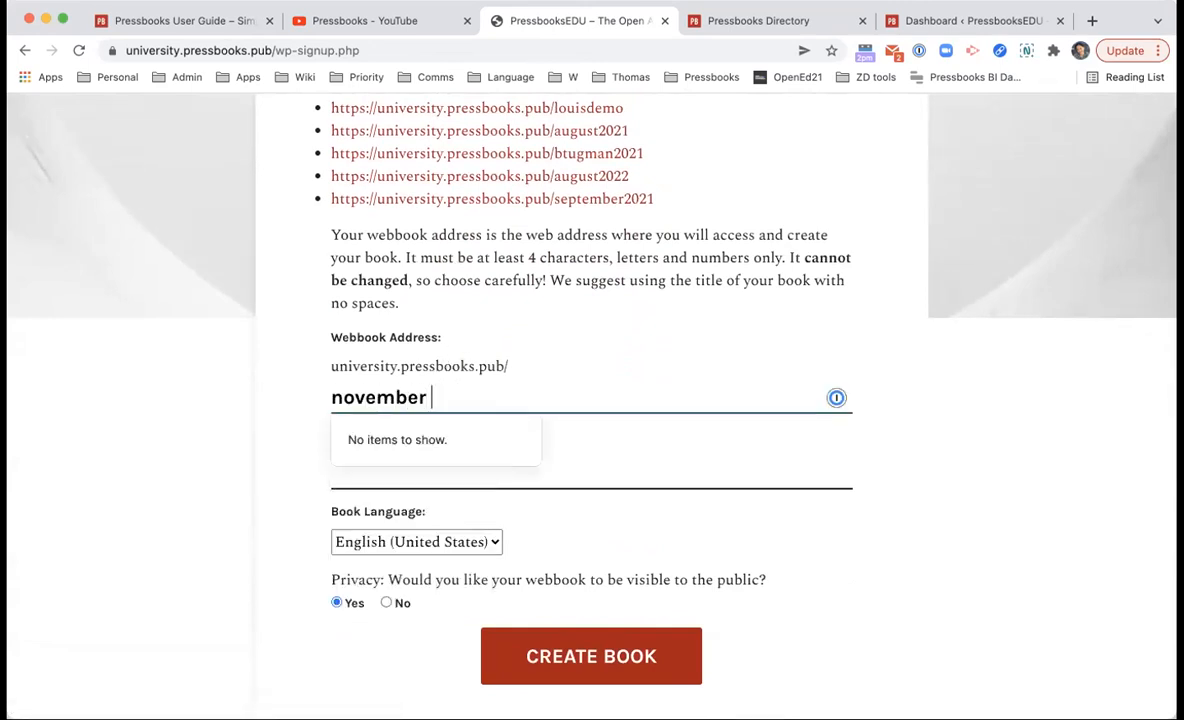
pyautogui.write('demo2021')
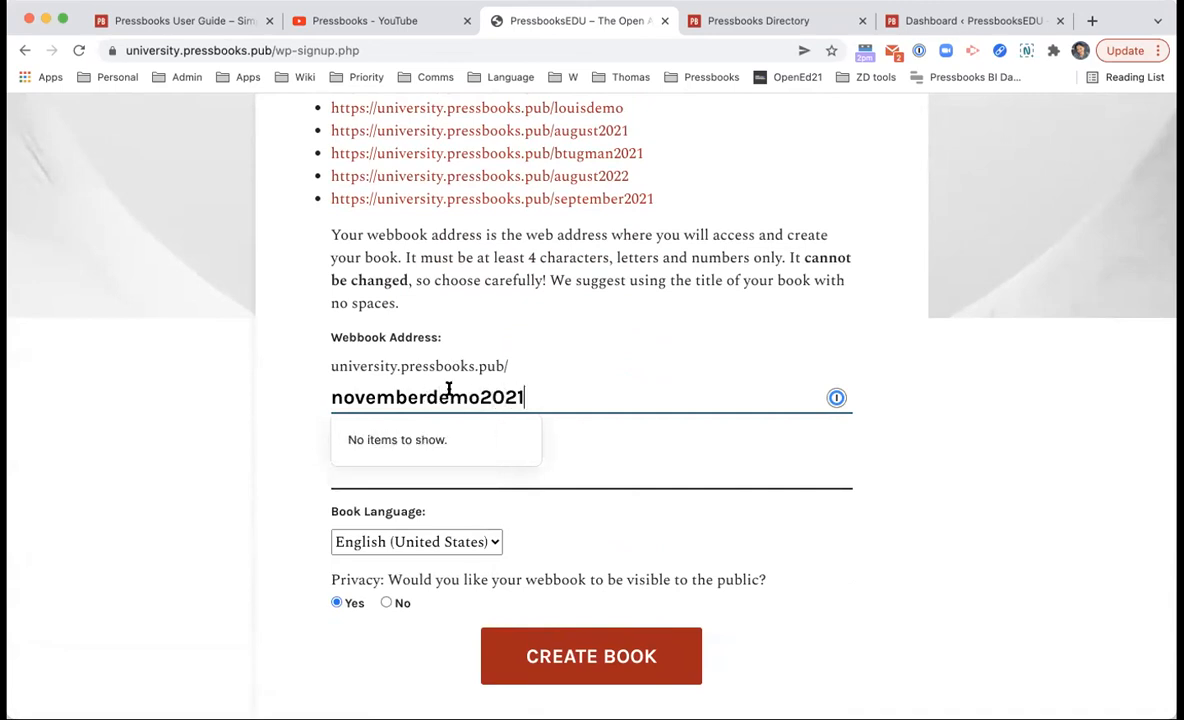
# Step: Set the book title to 'November Demo 2021'
pyautogui.click(442, 487)
pyautogui.write('Novem')
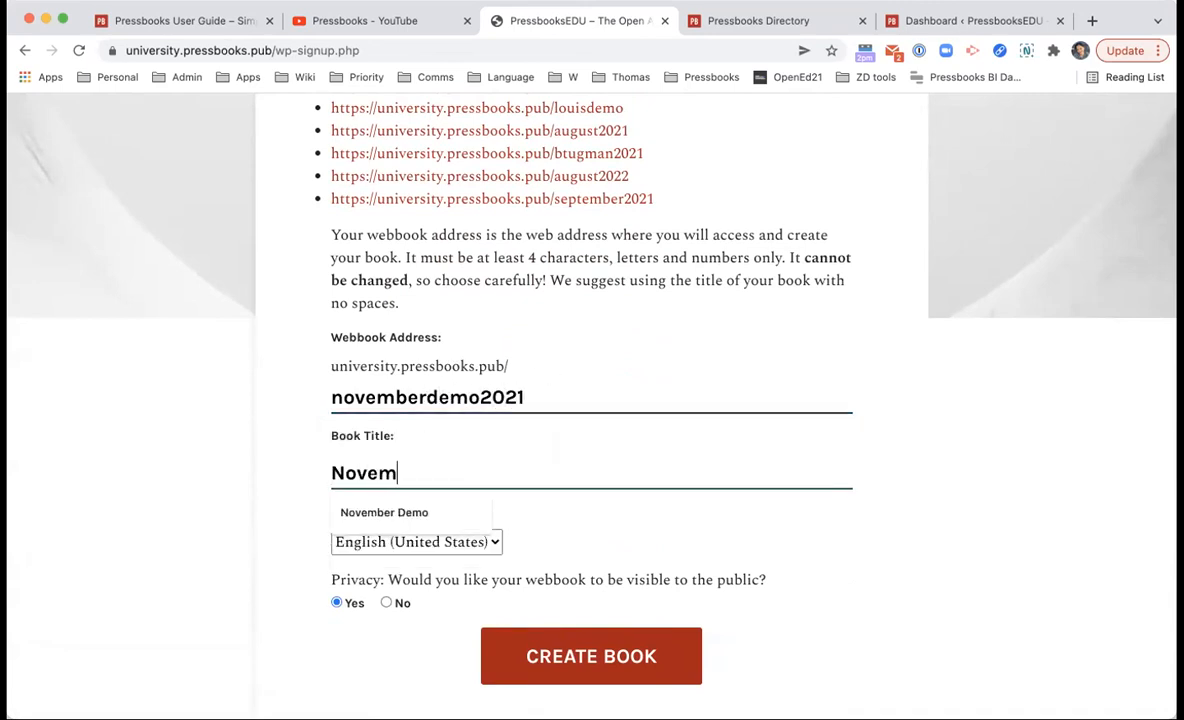
pyautogui.click(440, 510)
pyautogui.write('2021')
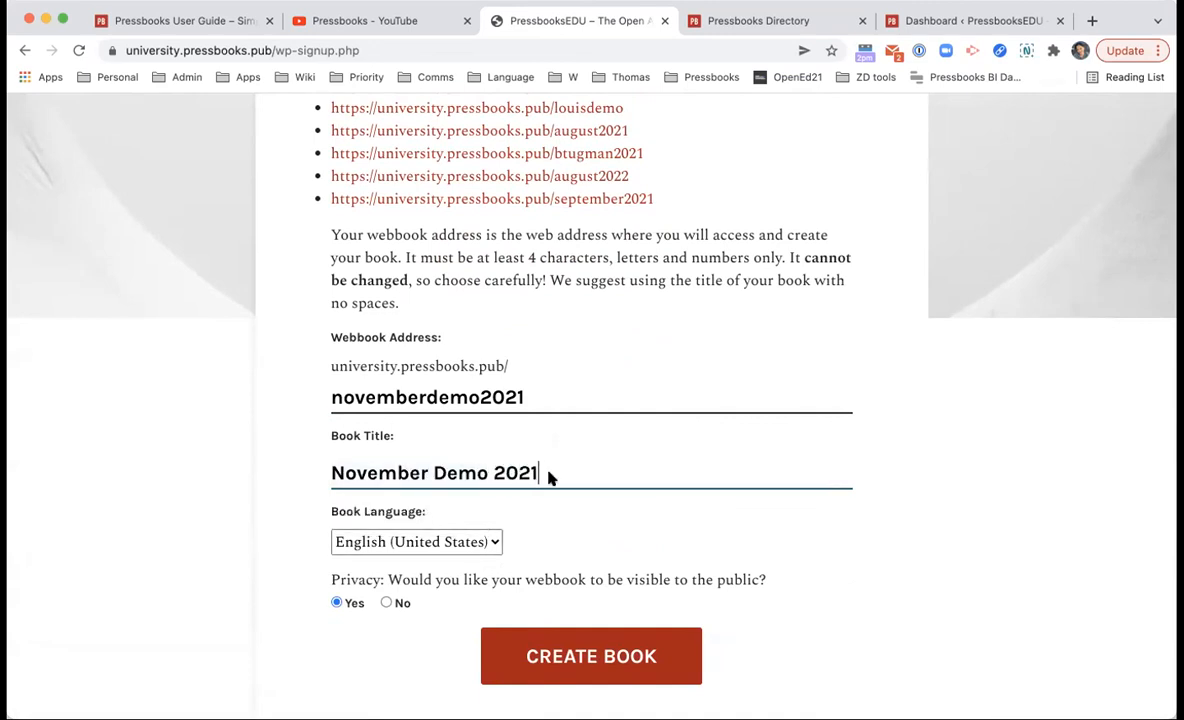
pyautogui.scroll(-1, 505, 541)
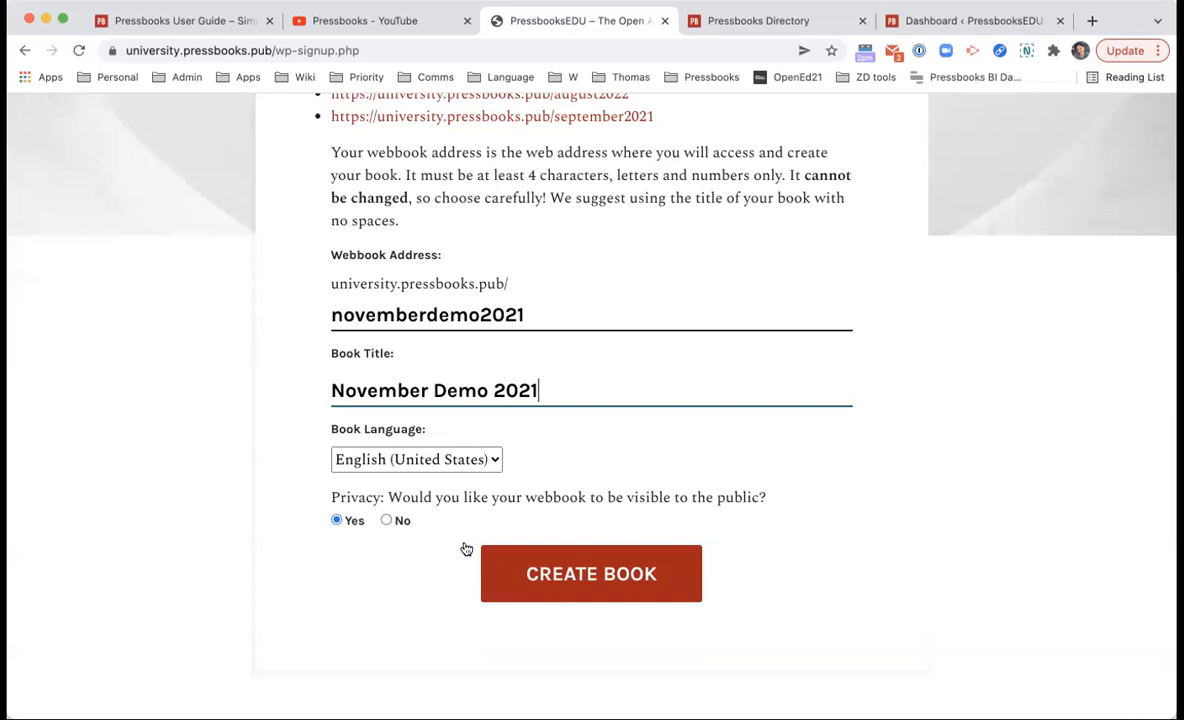
# Step: Create the book and open its public page through Visit Book
pyautogui.click(558, 565)
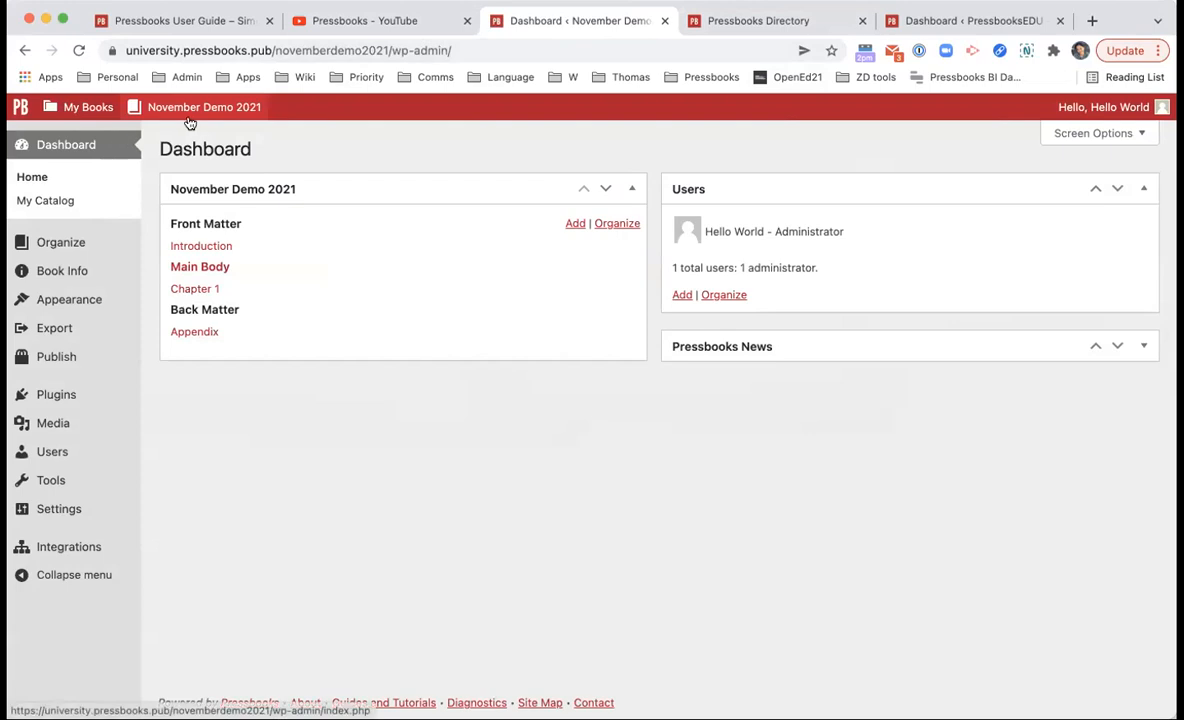
pyautogui.moveTo(190, 110)
pyautogui.click(172, 155)
pyautogui.hotkey('alt', 'Left')
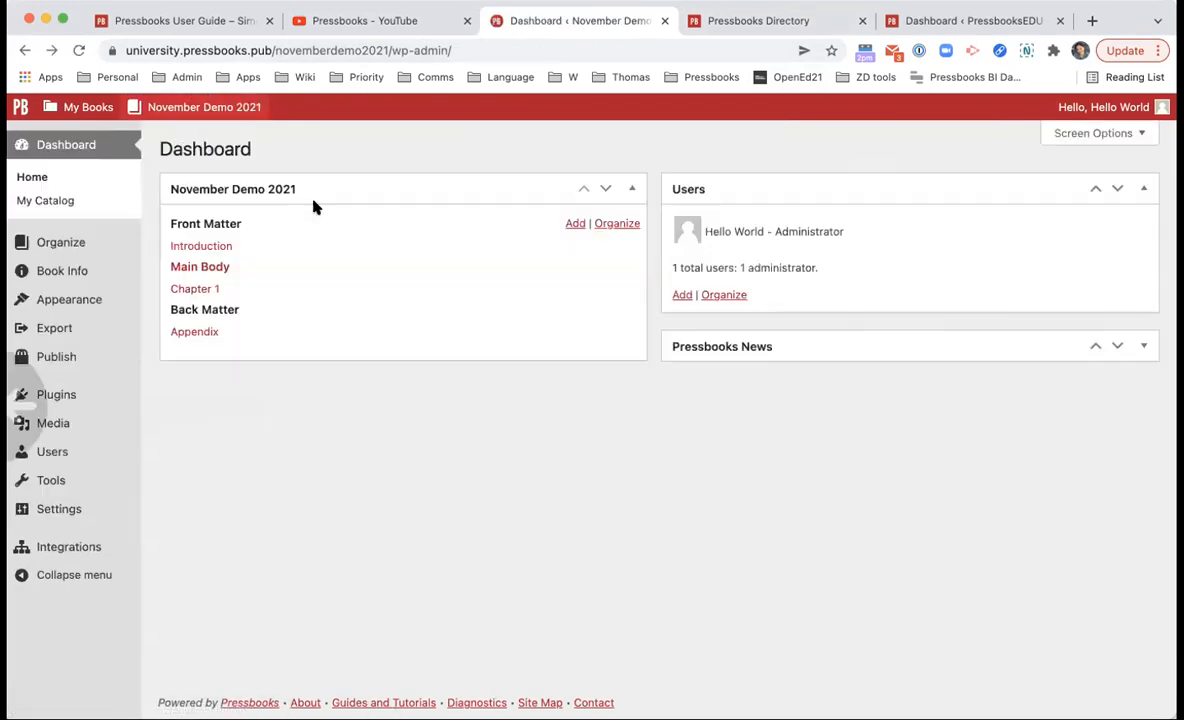
pyautogui.click(183, 135)
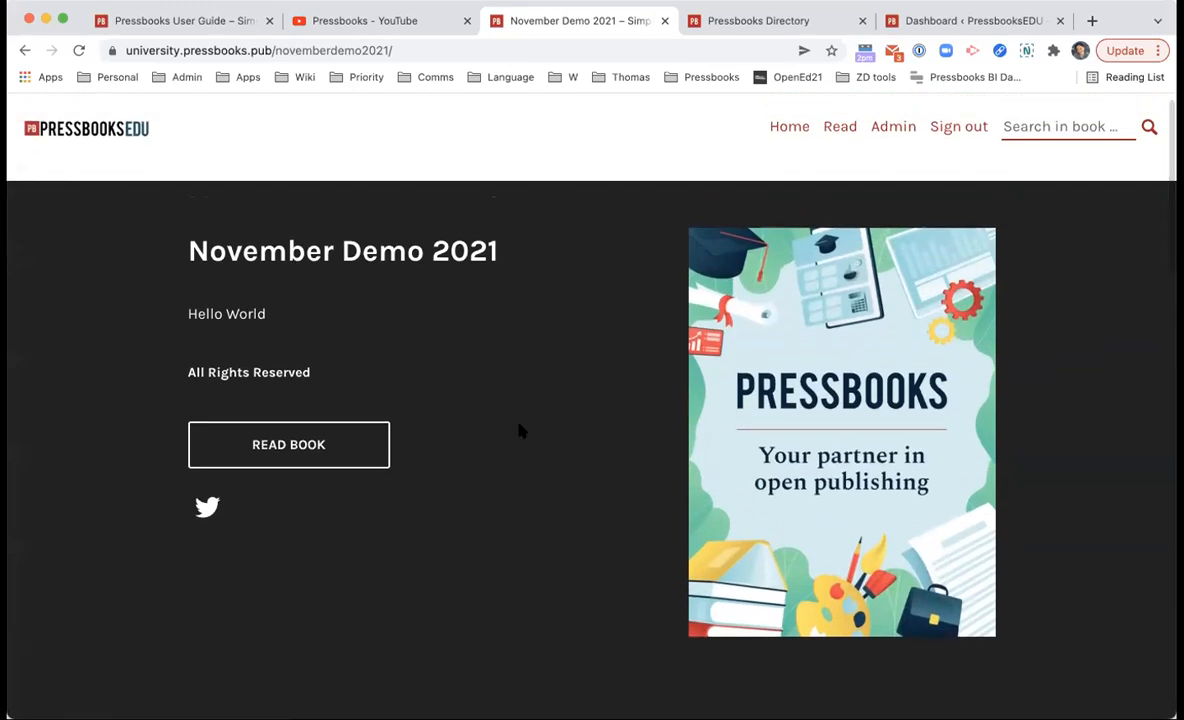
# Step: Scroll the book's home page listing Introduction, Chapter 1 and Appendix
pyautogui.scroll(-6, 751, 455)
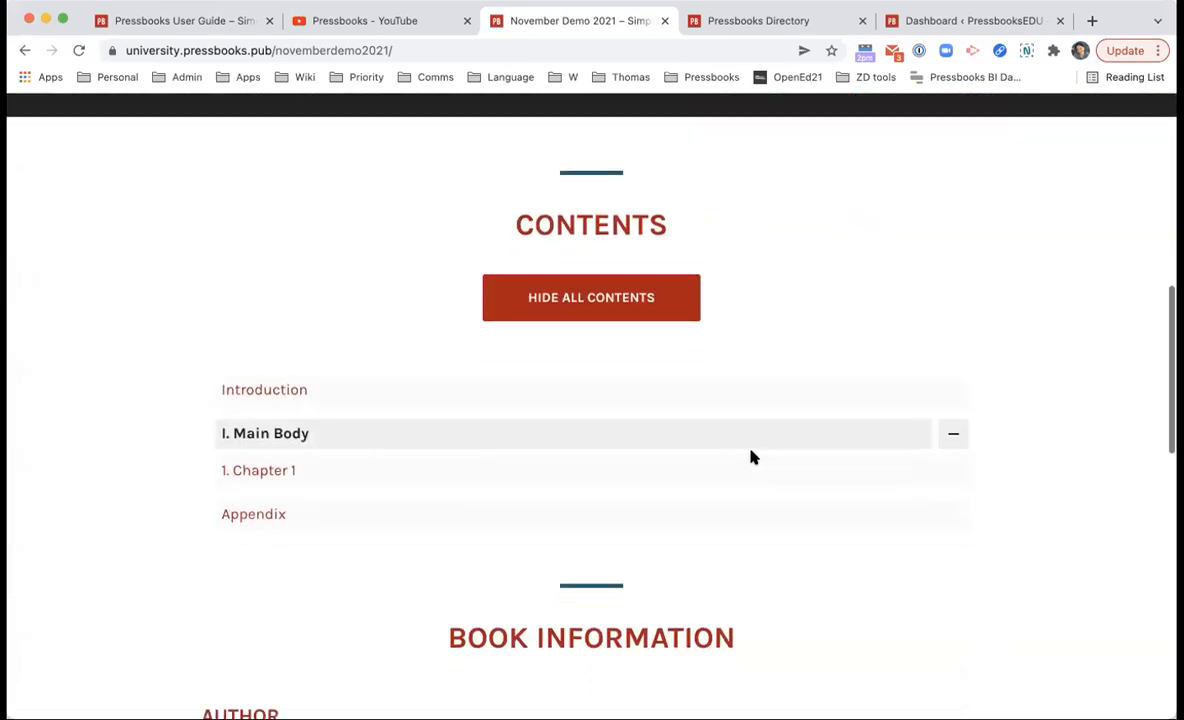
pyautogui.scroll(8, 751, 457)
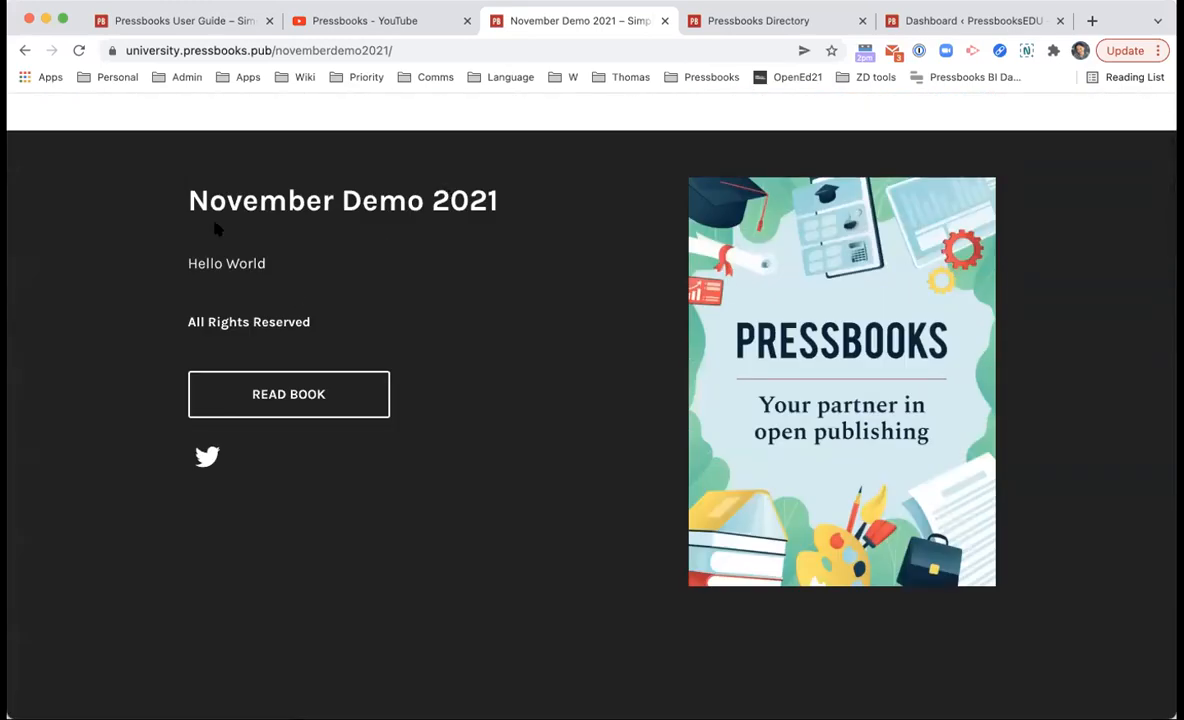
pyautogui.moveTo(180, 263); pyautogui.dragTo(294, 261)
pyautogui.click(294, 263)
pyautogui.scroll(-12, 648, 285)
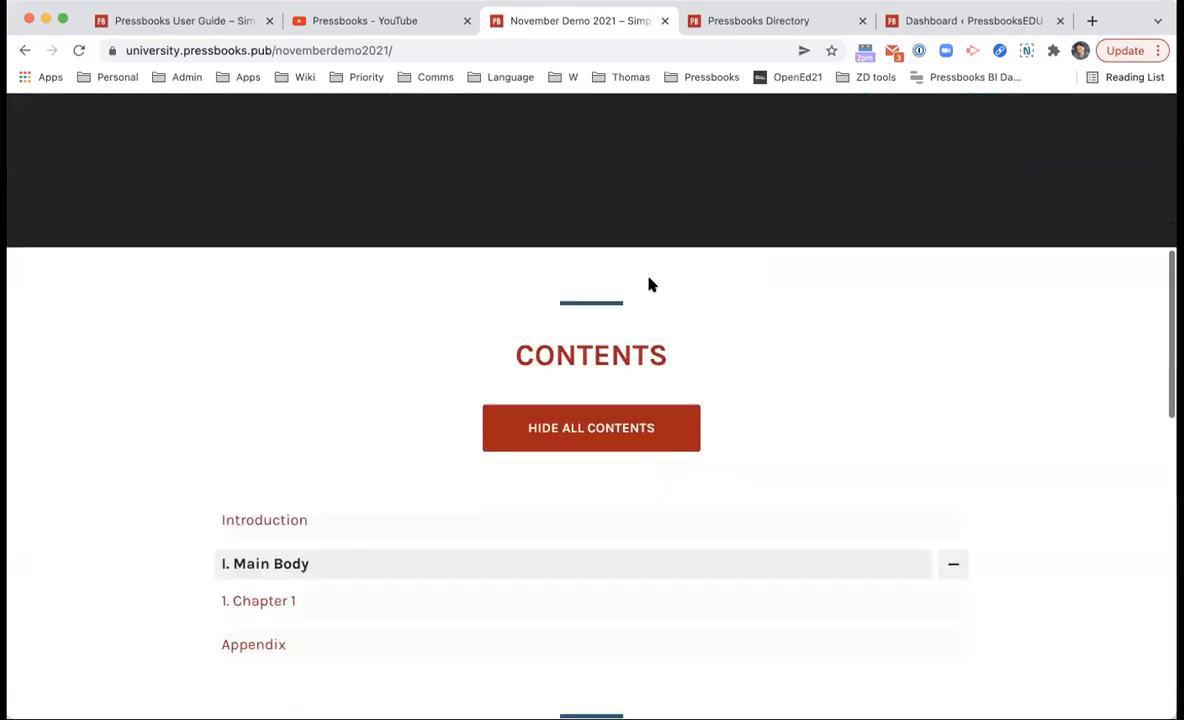
pyautogui.scroll(-4, 653, 301)
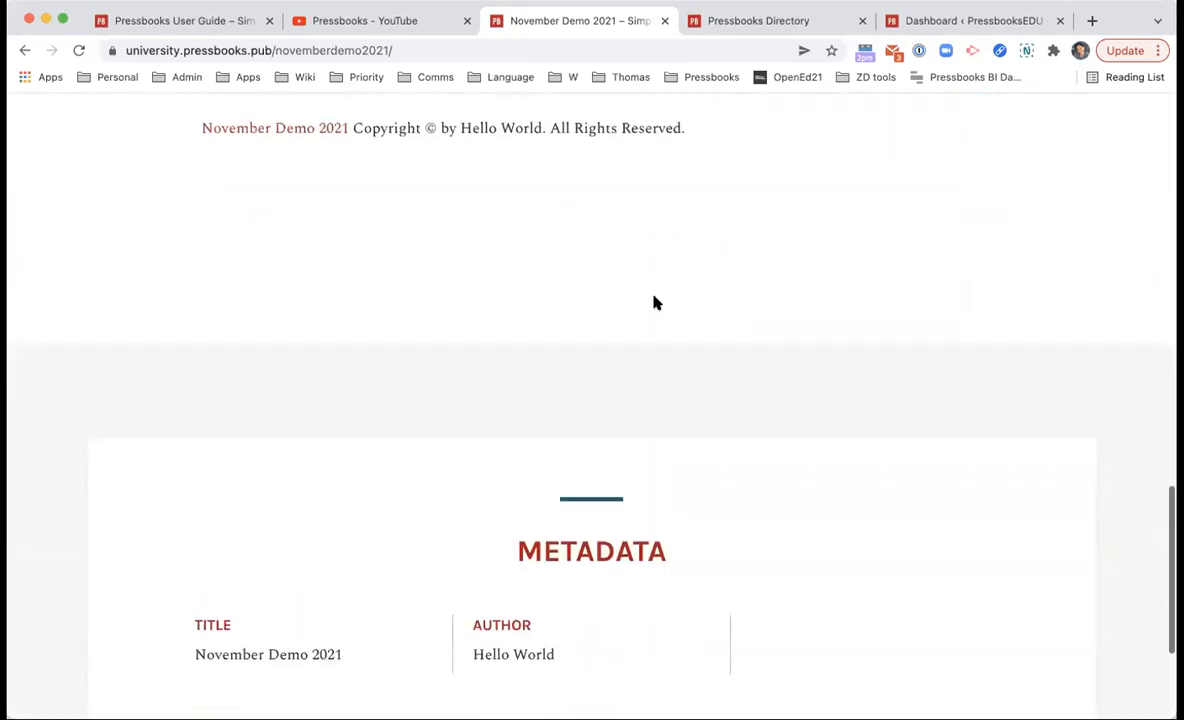
pyautogui.scroll(14, 700, 600)
pyautogui.scroll(3, 857, 645)
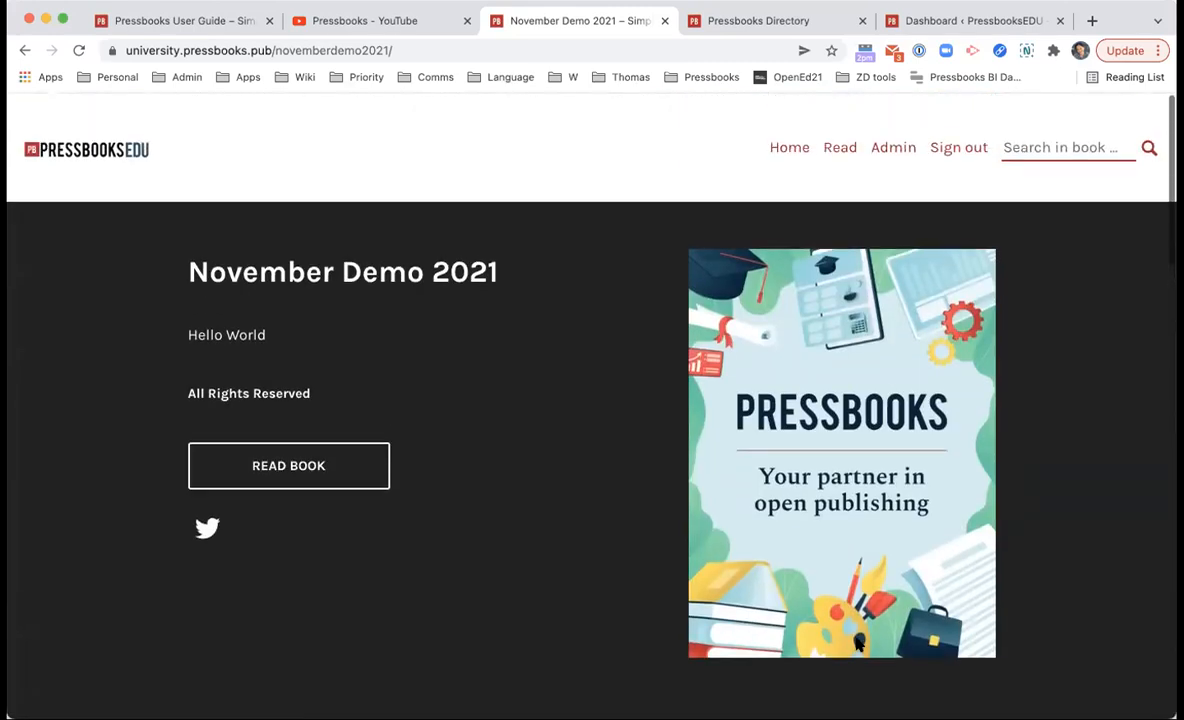
# Step: Switch to the Pressbooks Directory and scroll past Curated Collections to the Find a book results
pyautogui.click(798, 28)
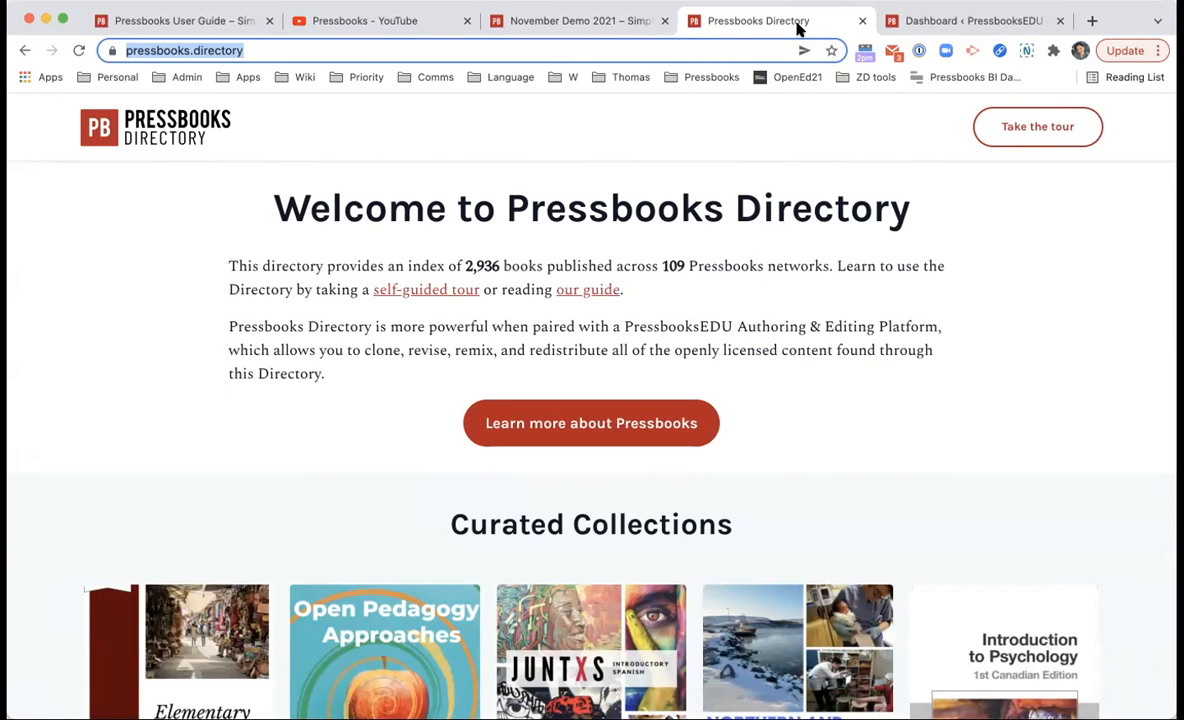
pyautogui.scroll(-1, 872, 137)
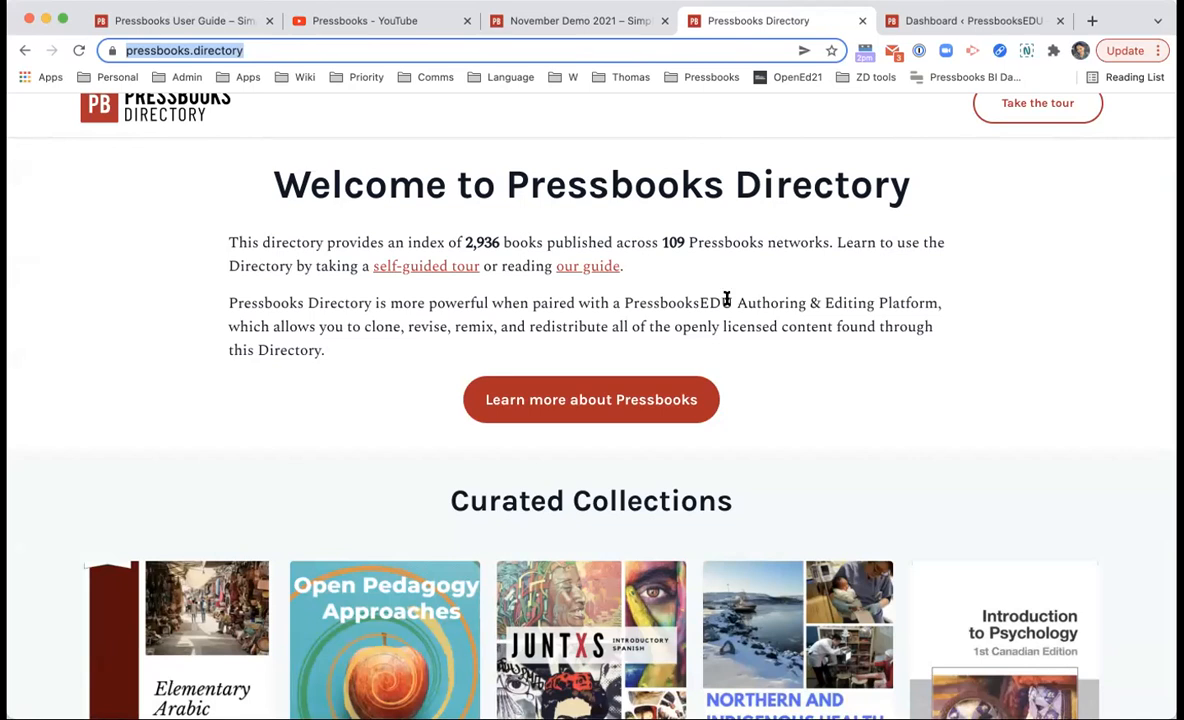
pyautogui.scroll(-5, 727, 299)
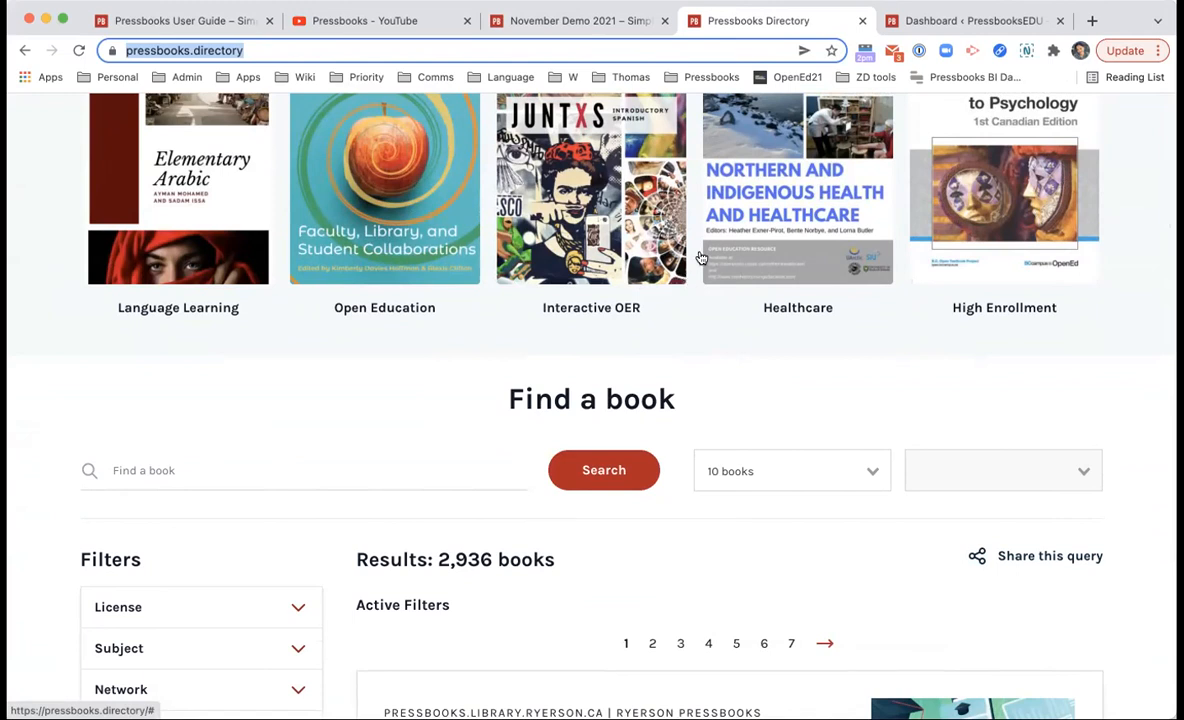
pyautogui.scroll(2, 691, 253)
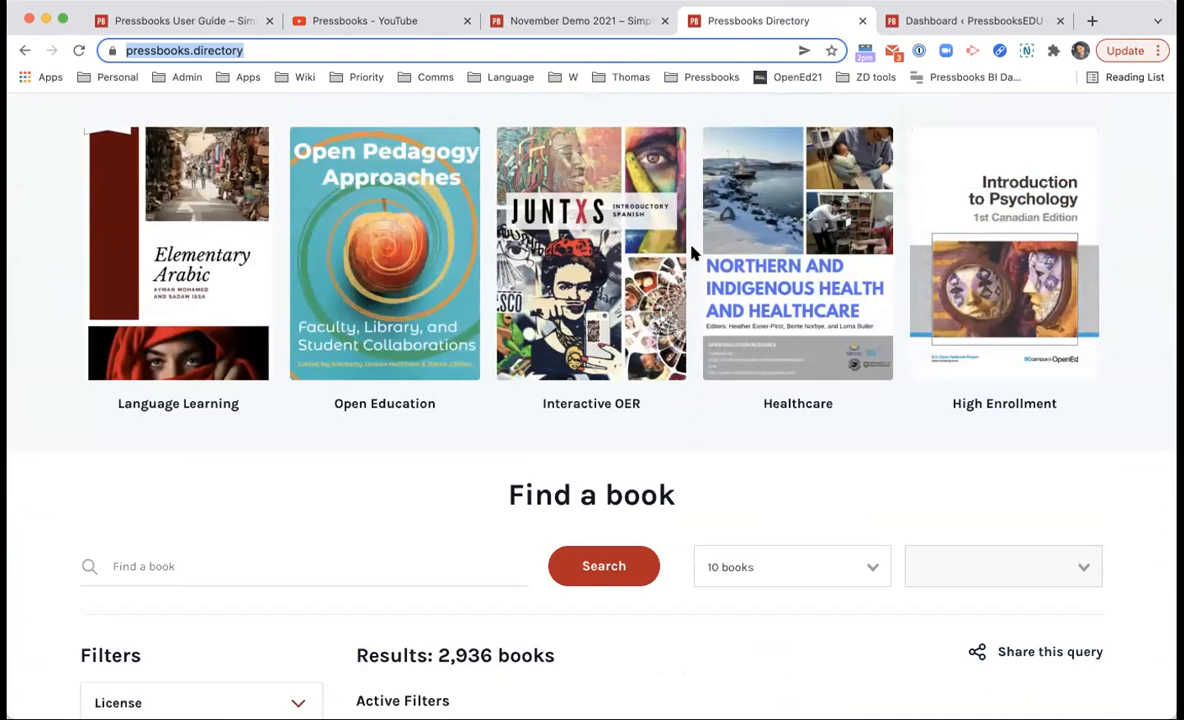
pyautogui.scroll(-15, 650, 362)
pyautogui.scroll(-2, 650, 359)
# Step: Open the eCampusOntario online/hybrid learning book and scroll through its Contents modules and Appendix
pyautogui.click(617, 385)
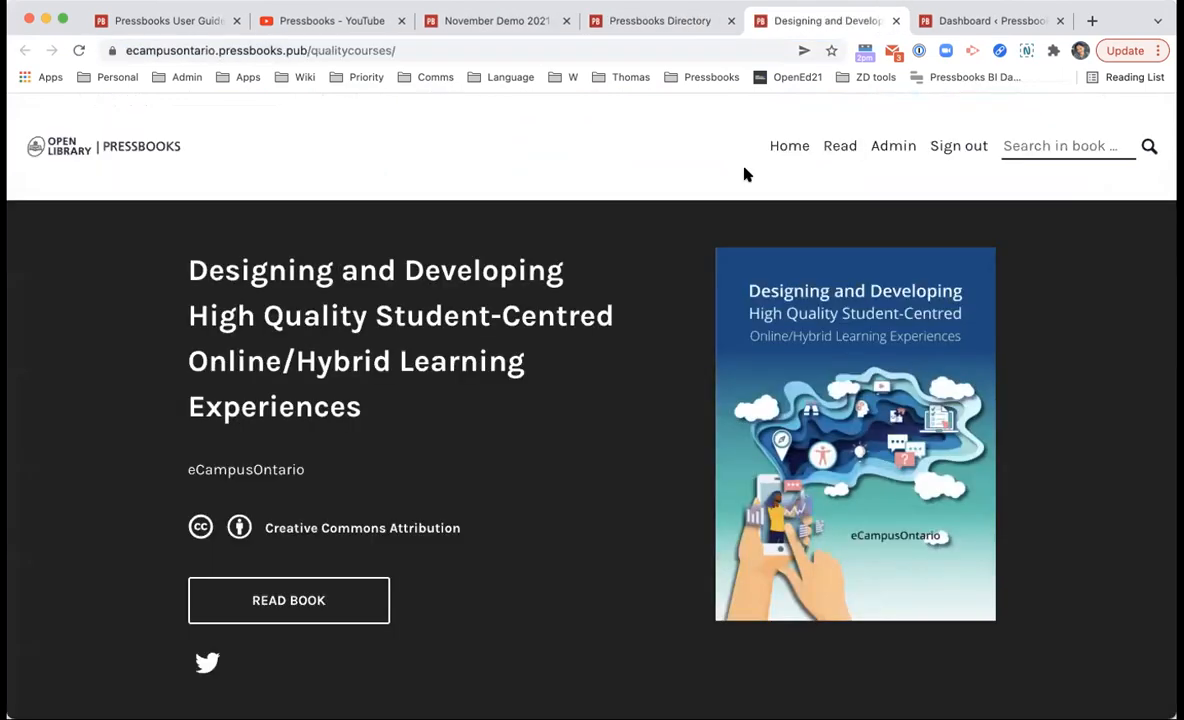
pyautogui.scroll(-1, 626, 384)
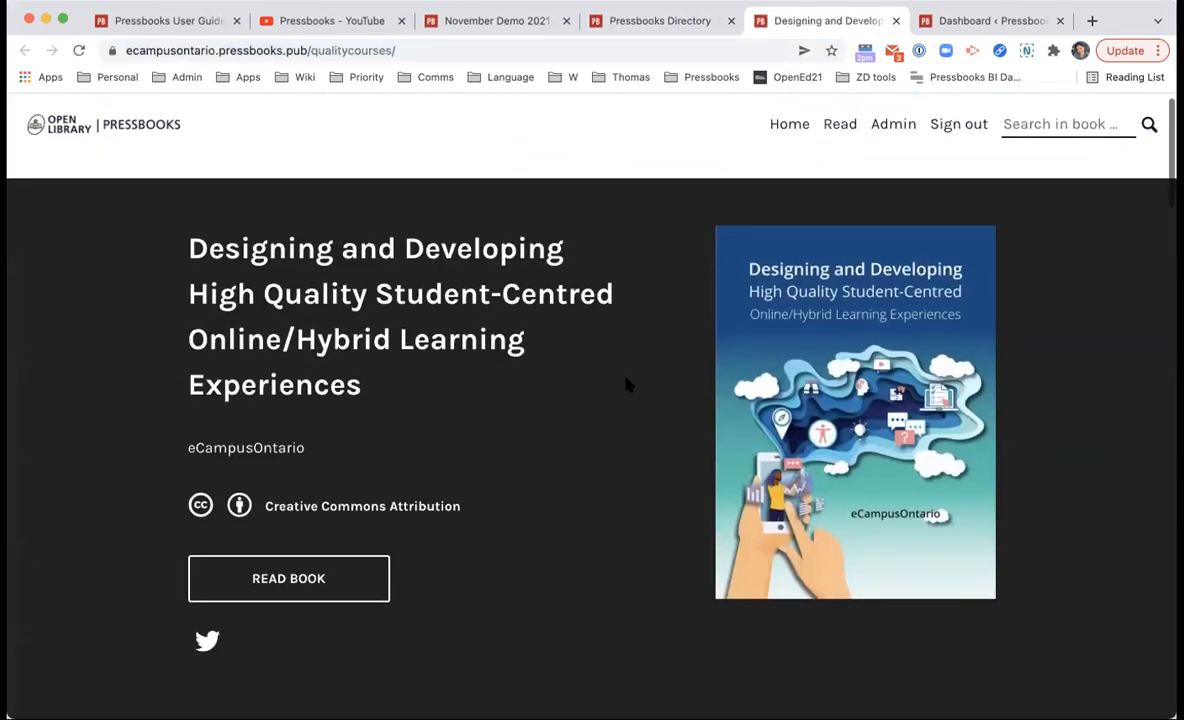
pyautogui.scroll(-4, 626, 384)
pyautogui.scroll(-3, 626, 384)
pyautogui.scroll(5, 626, 384)
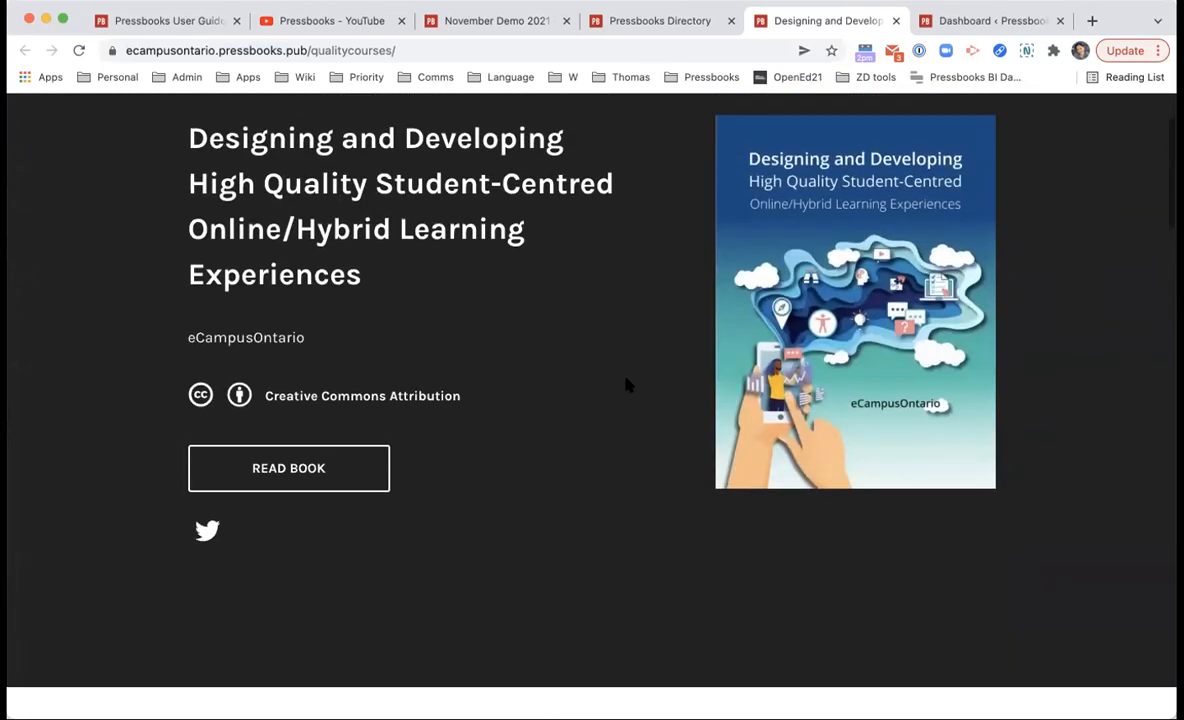
pyautogui.scroll(3, 626, 384)
pyautogui.scroll(-4, 626, 384)
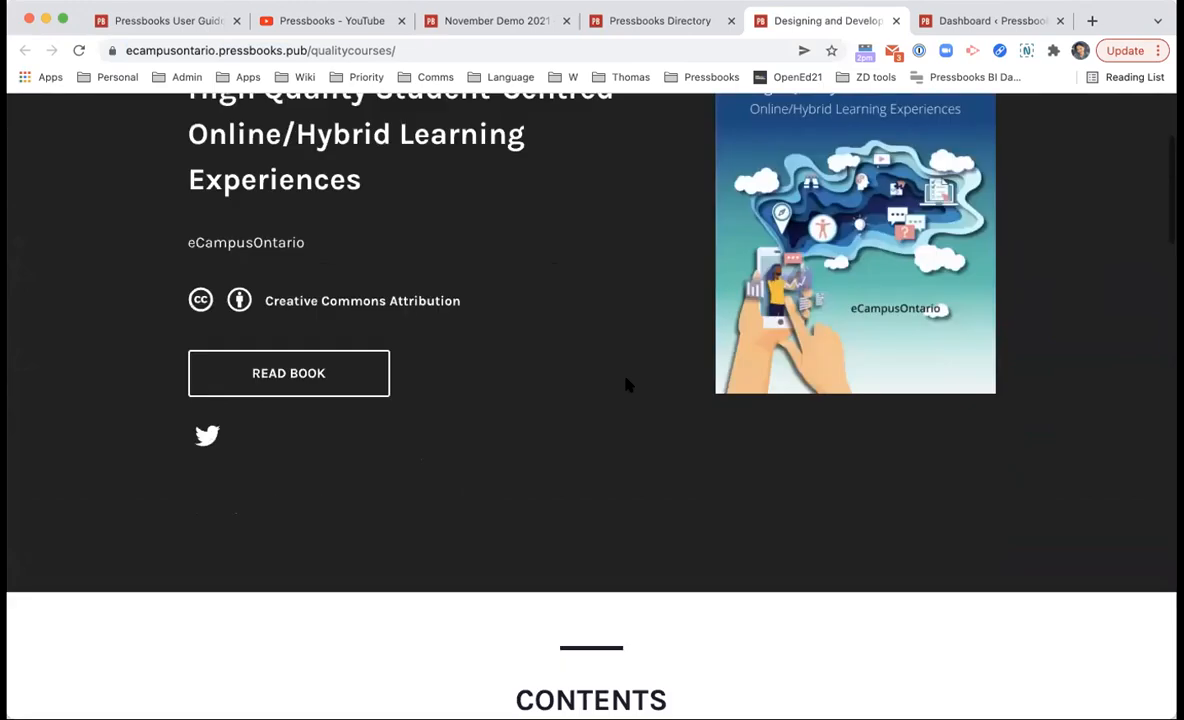
pyautogui.scroll(-15, 626, 384)
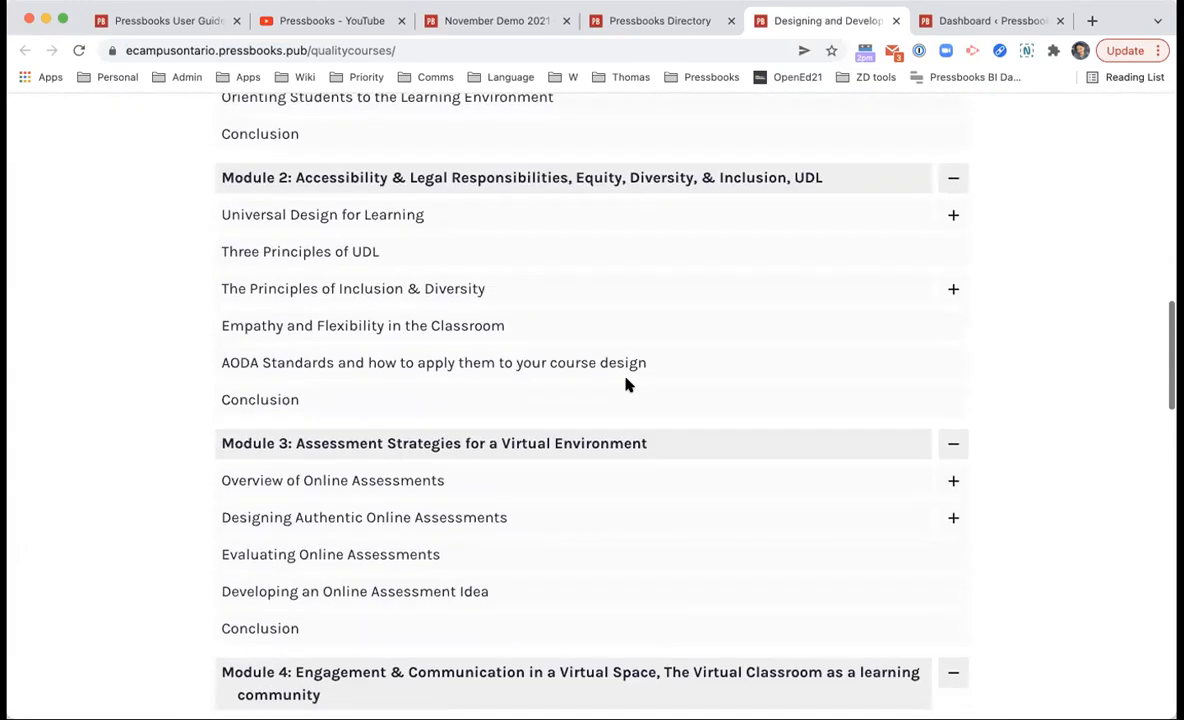
pyautogui.scroll(-5, 626, 384)
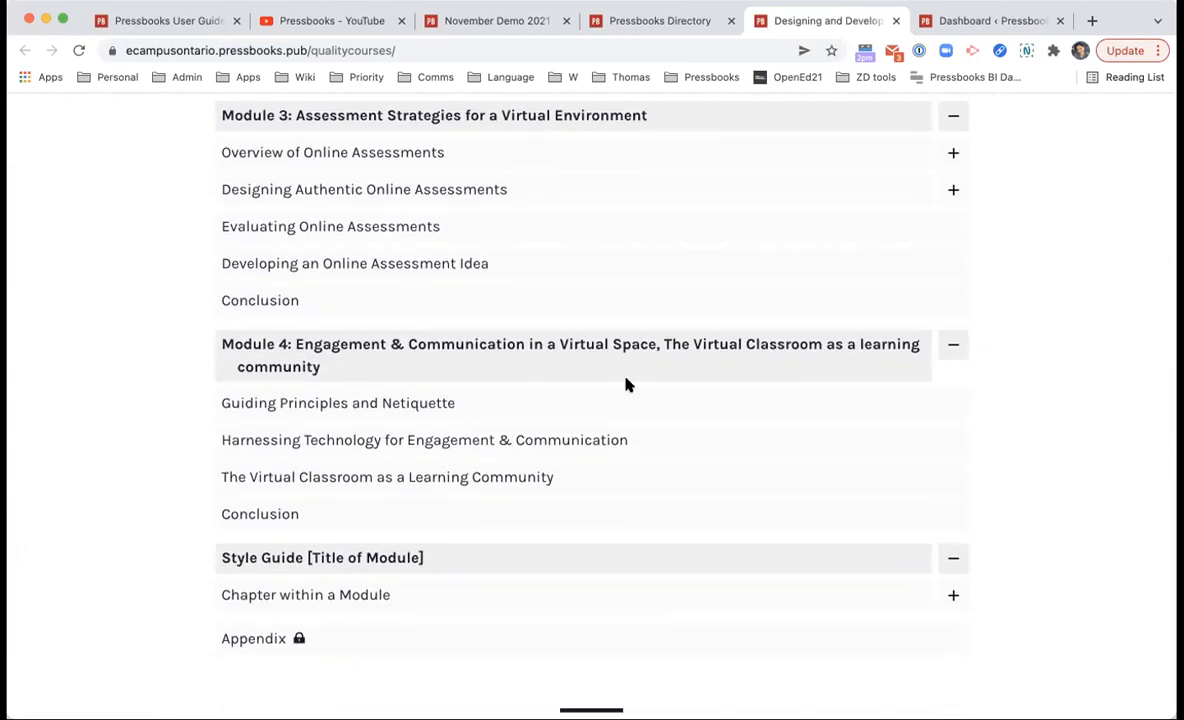
pyautogui.scroll(20, 626, 384)
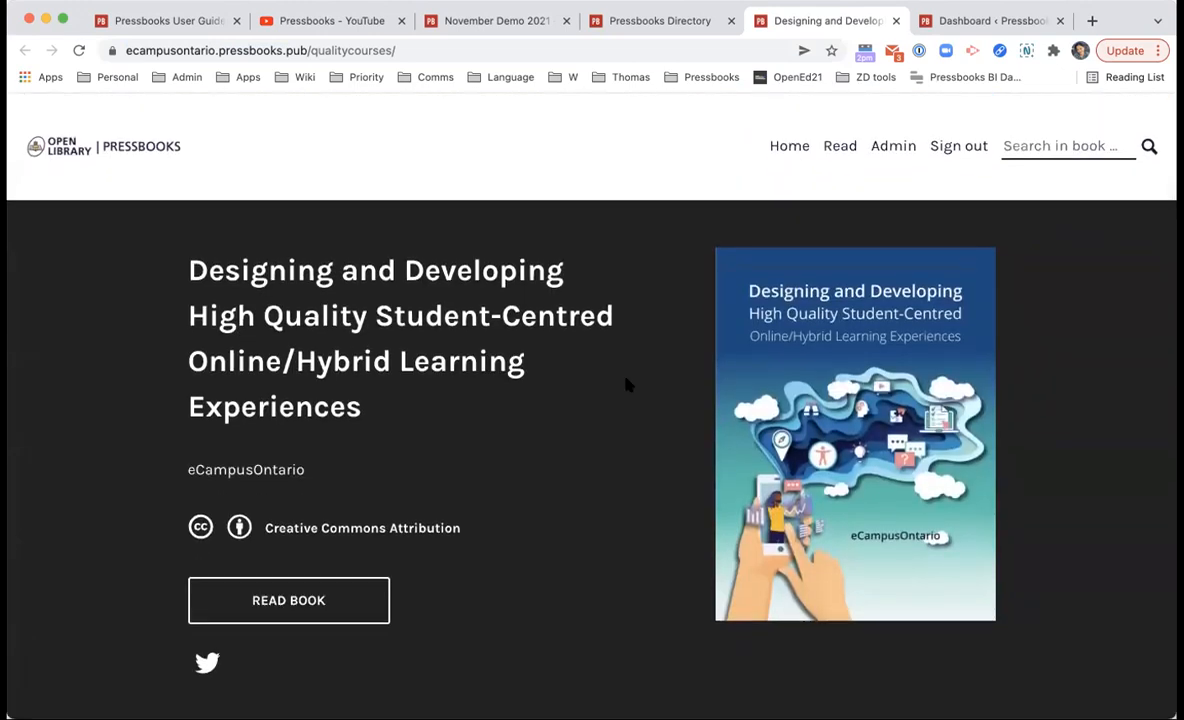
pyautogui.scroll(-10, 626, 384)
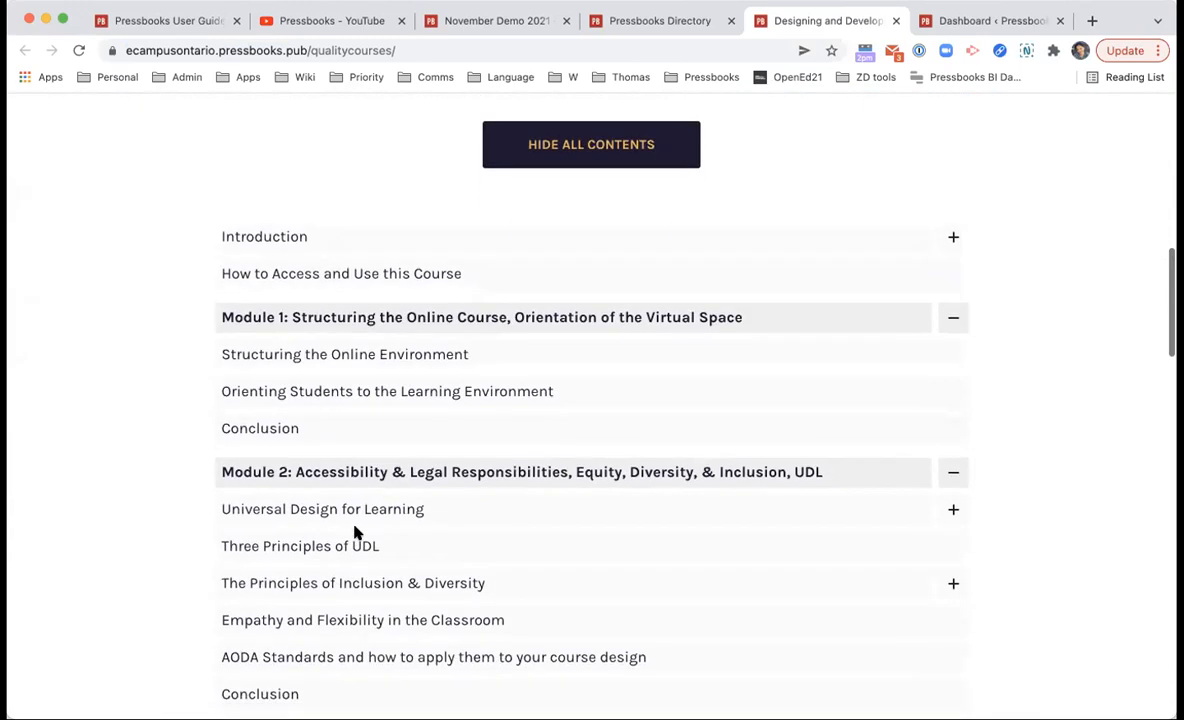
pyautogui.click(357, 522)
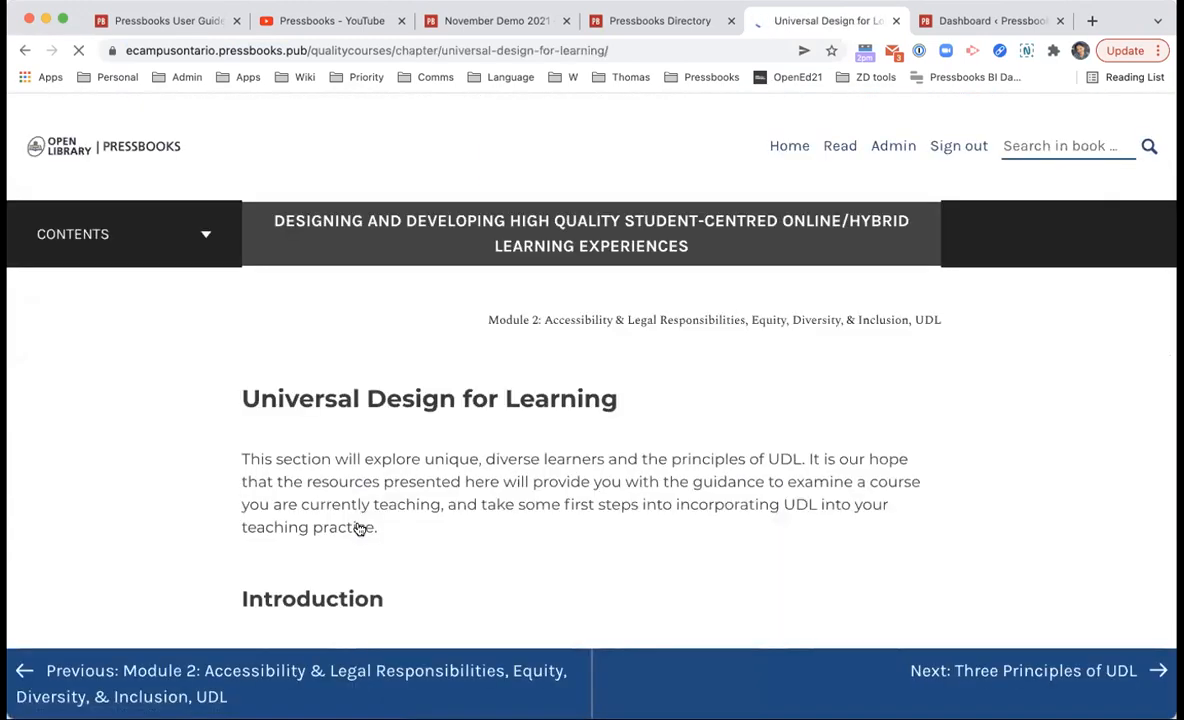
pyautogui.scroll(-3, 612, 346)
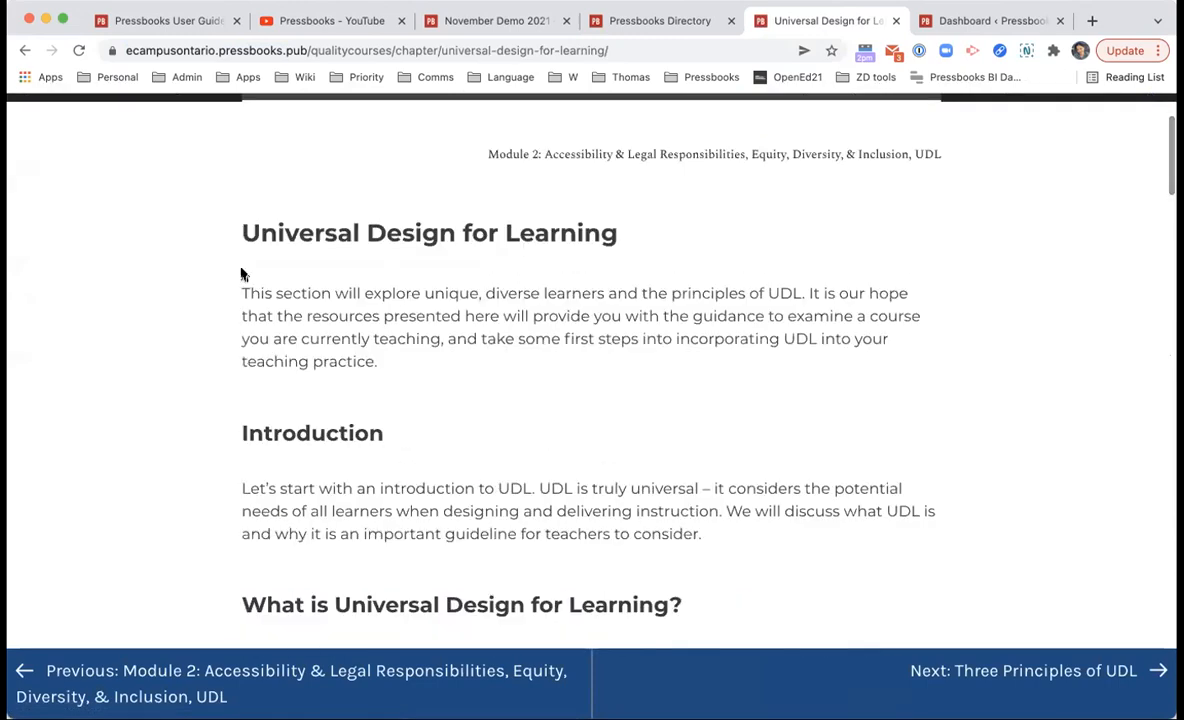
pyautogui.scroll(-15, 534, 336)
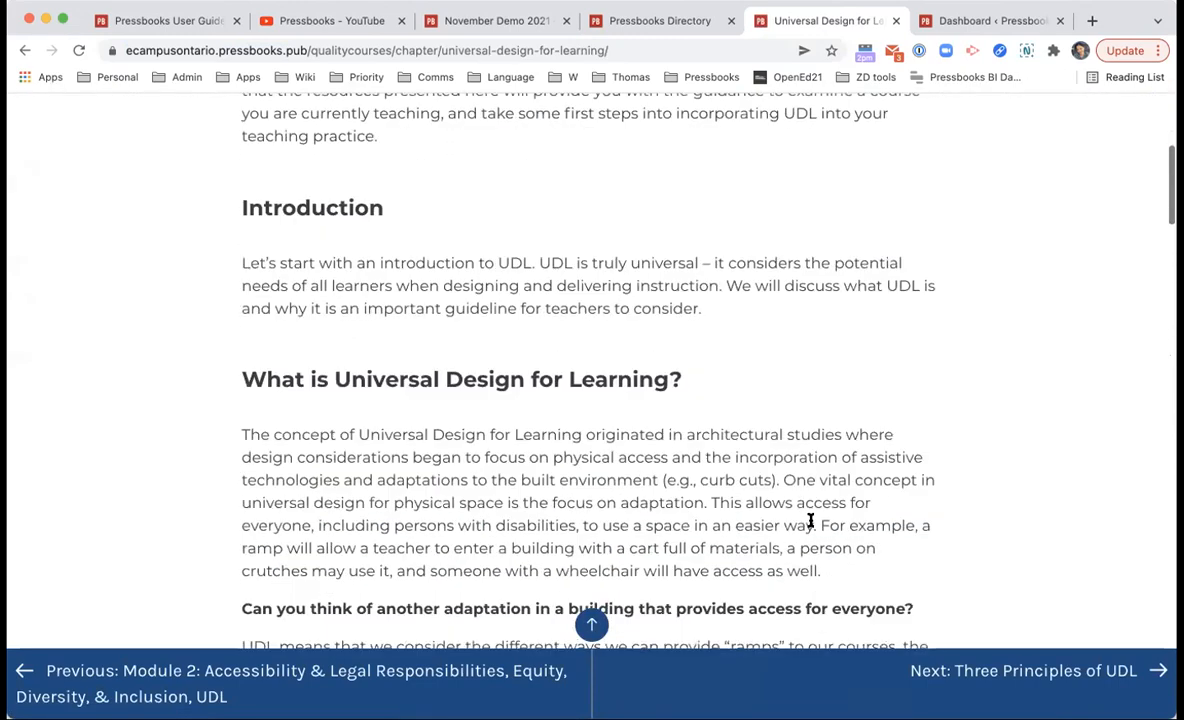
pyautogui.scroll(2, 642, 275)
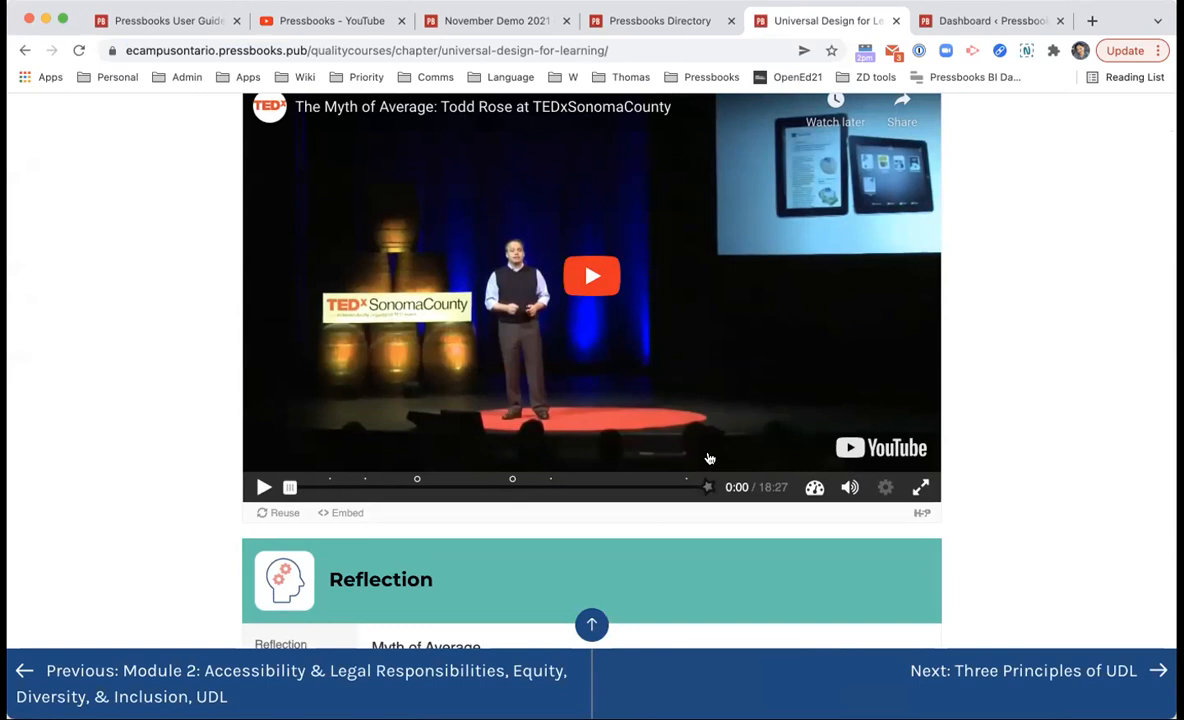
pyautogui.scroll(-15, 709, 458)
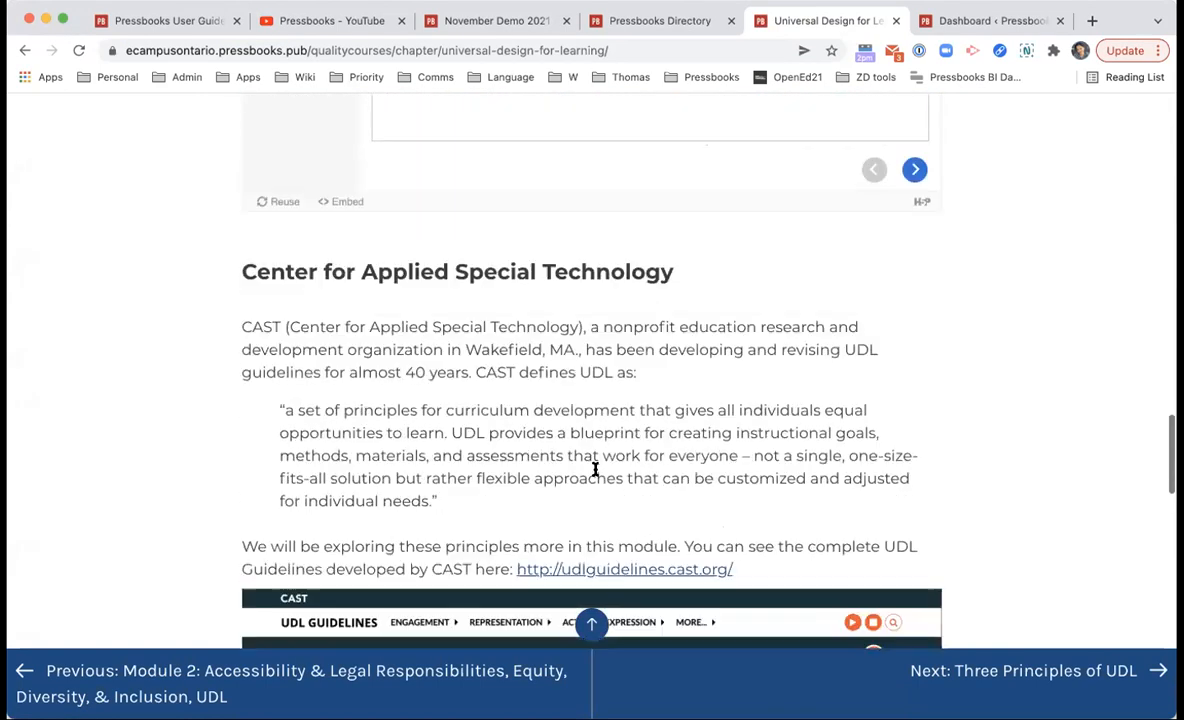
pyautogui.scroll(-10, 595, 469)
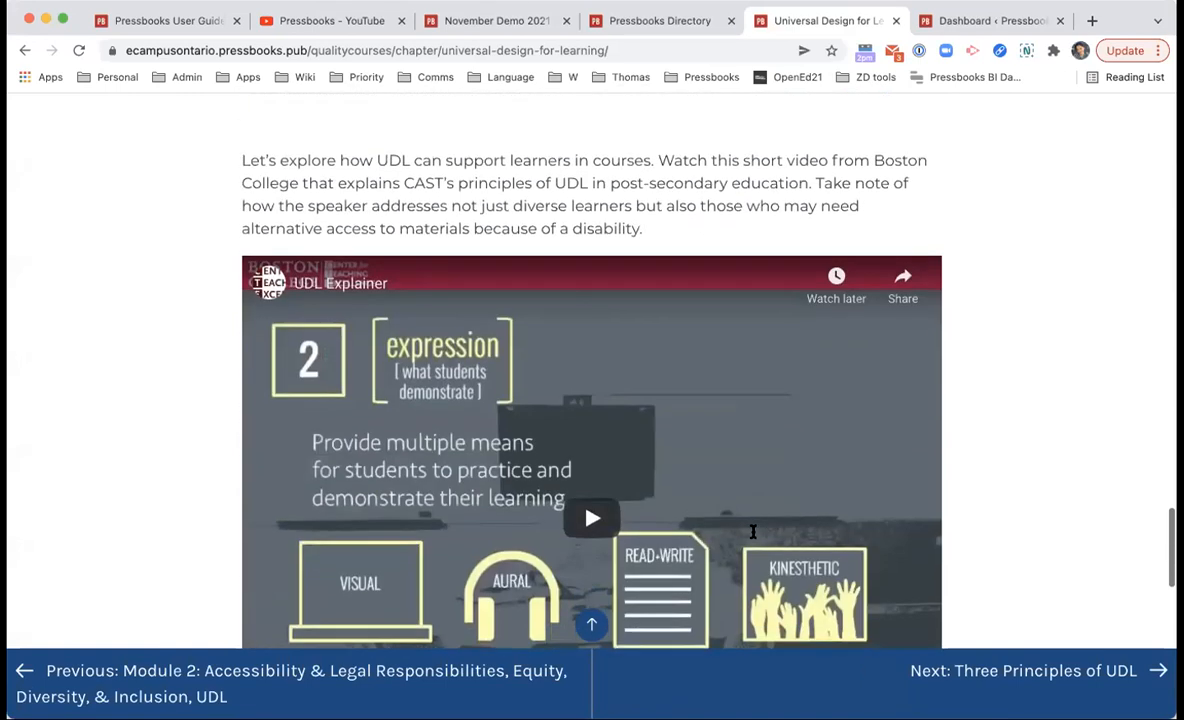
pyautogui.scroll(-8, 785, 470)
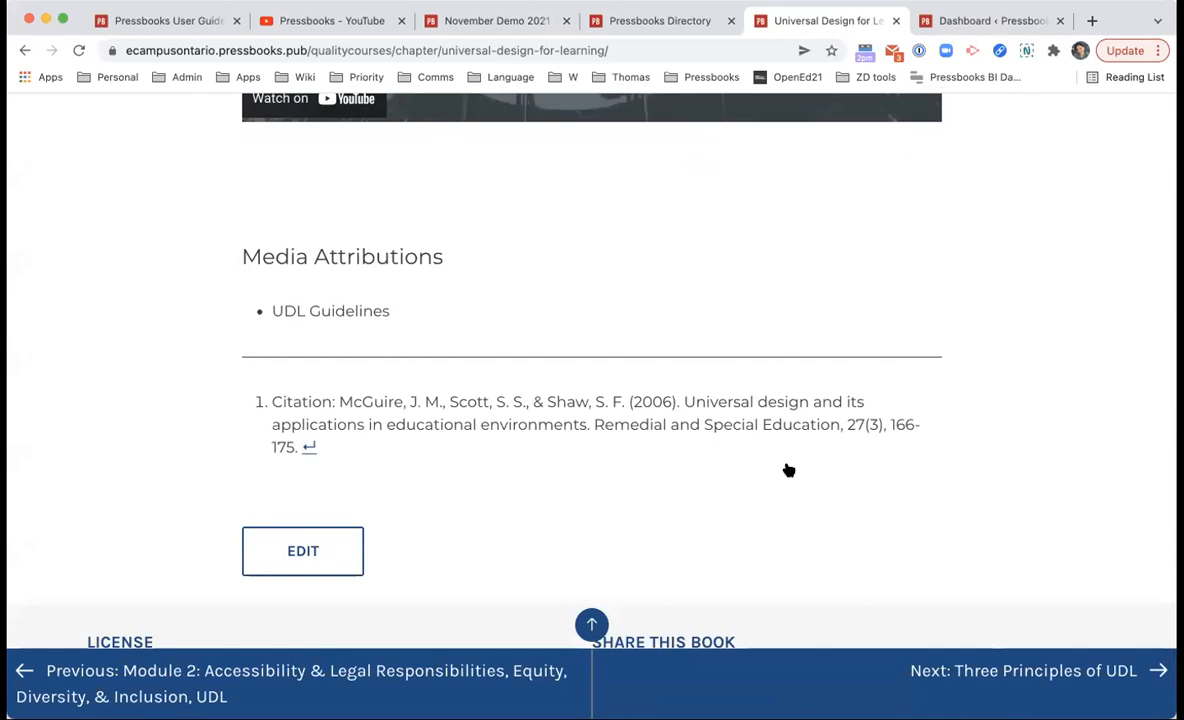
pyautogui.click(309, 451)
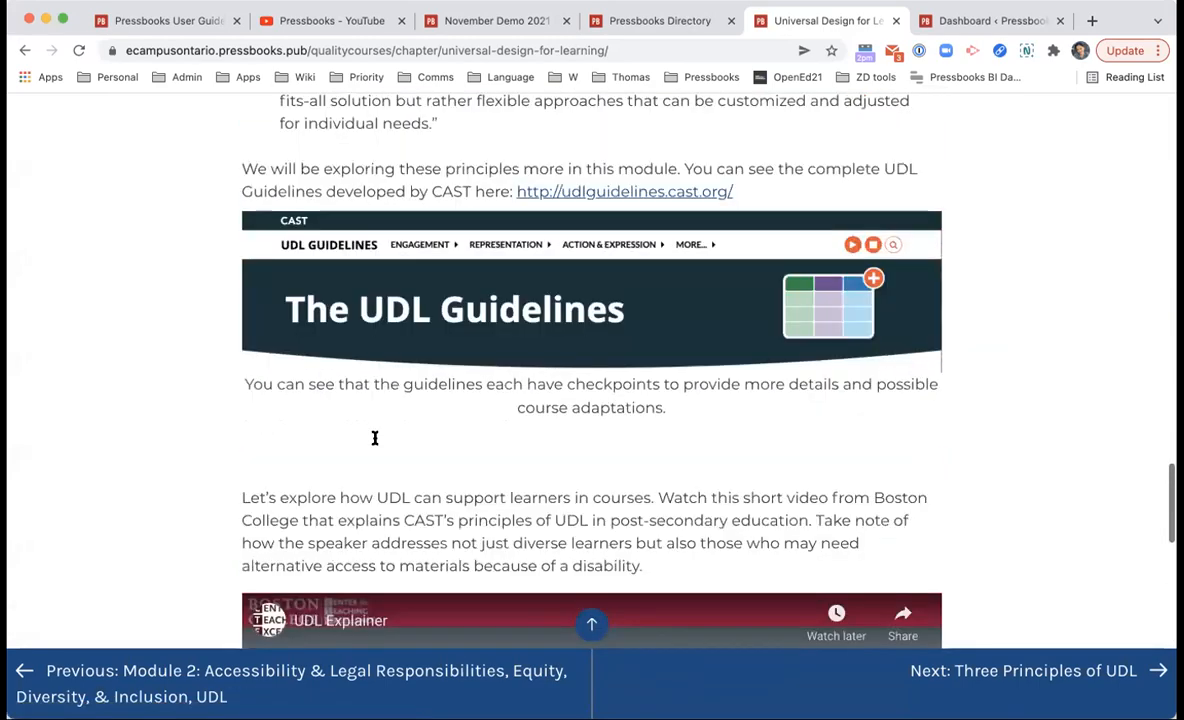
pyautogui.scroll(20, 375, 443)
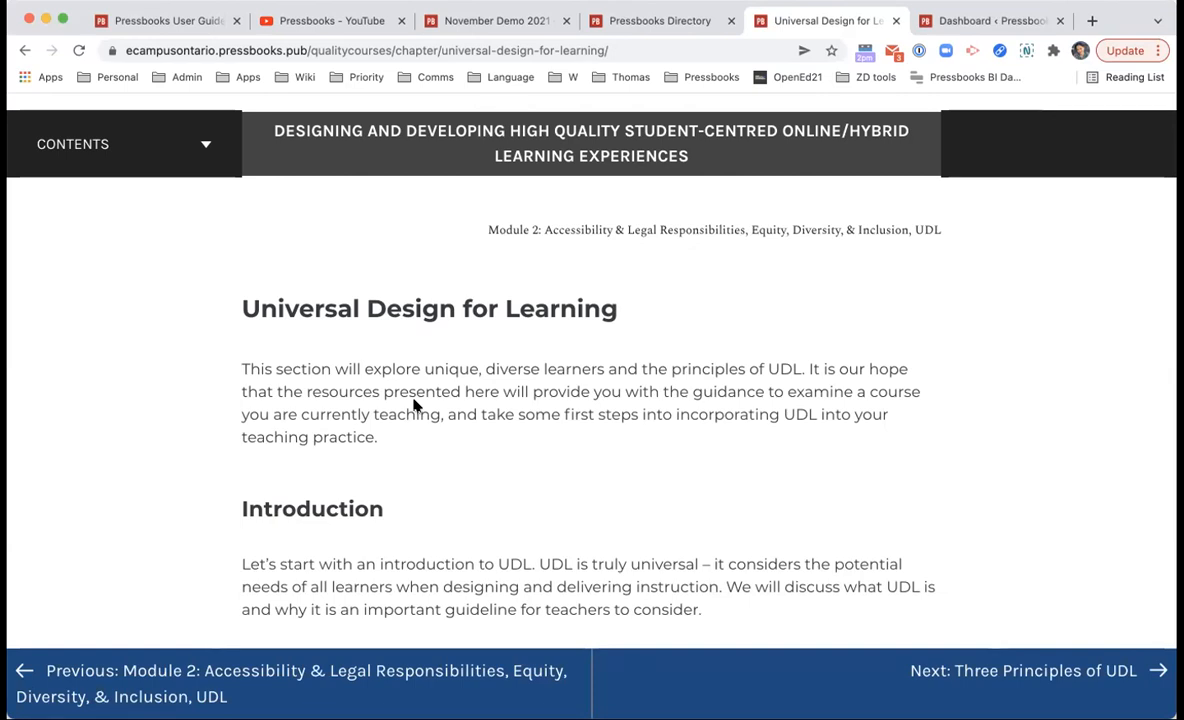
# Step: Return to the Pressbooks Directory, scroll through Curated Collections, then back to the top
pyautogui.click(650, 20)
pyautogui.scroll(15, 555, 172)
pyautogui.scroll(-5, 481, 418)
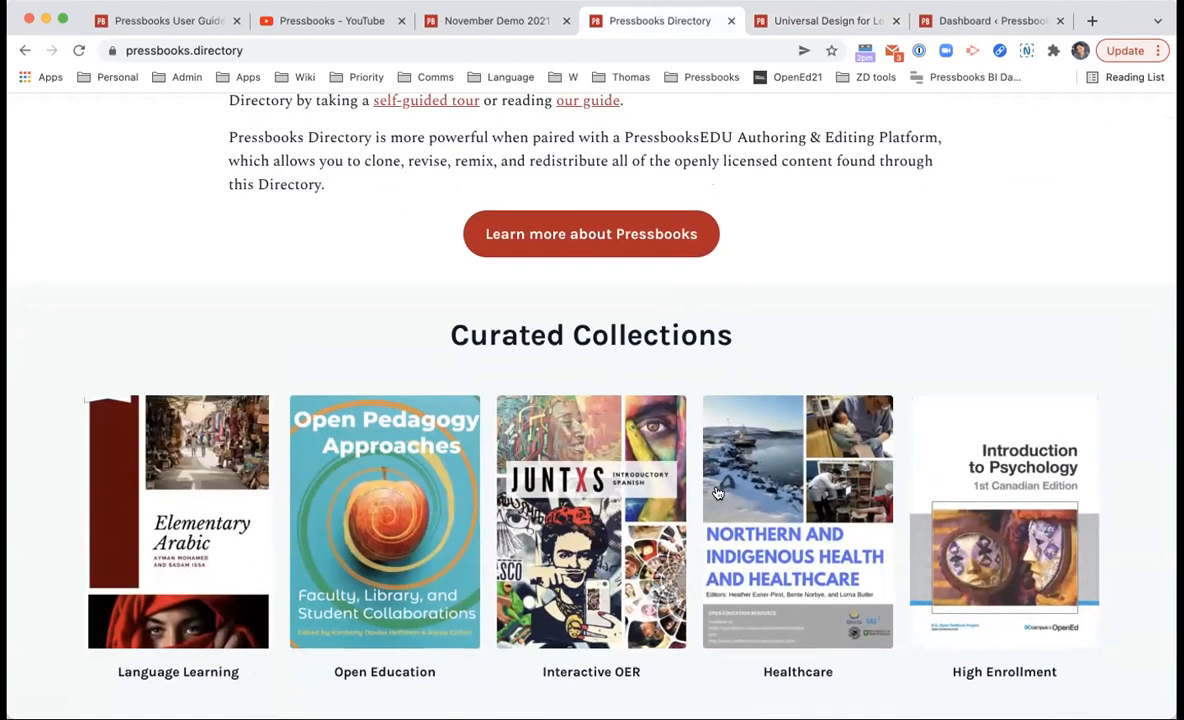
pyautogui.scroll(-2, 698, 416)
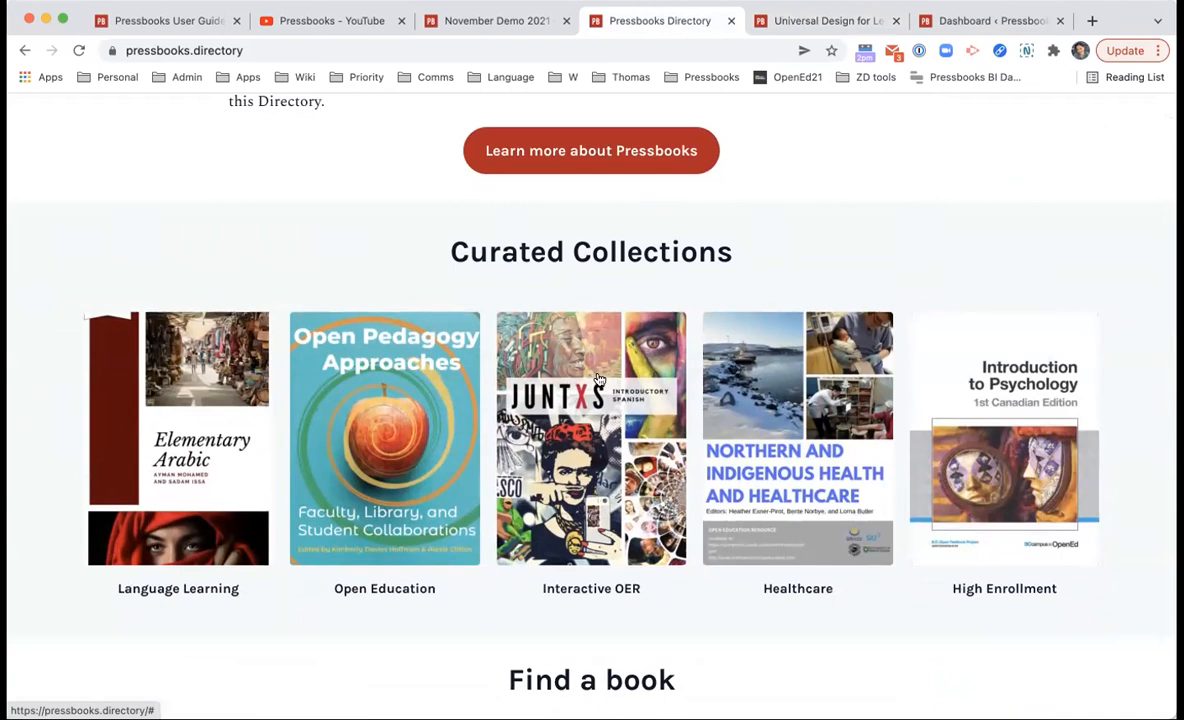
pyautogui.scroll(5, 598, 379)
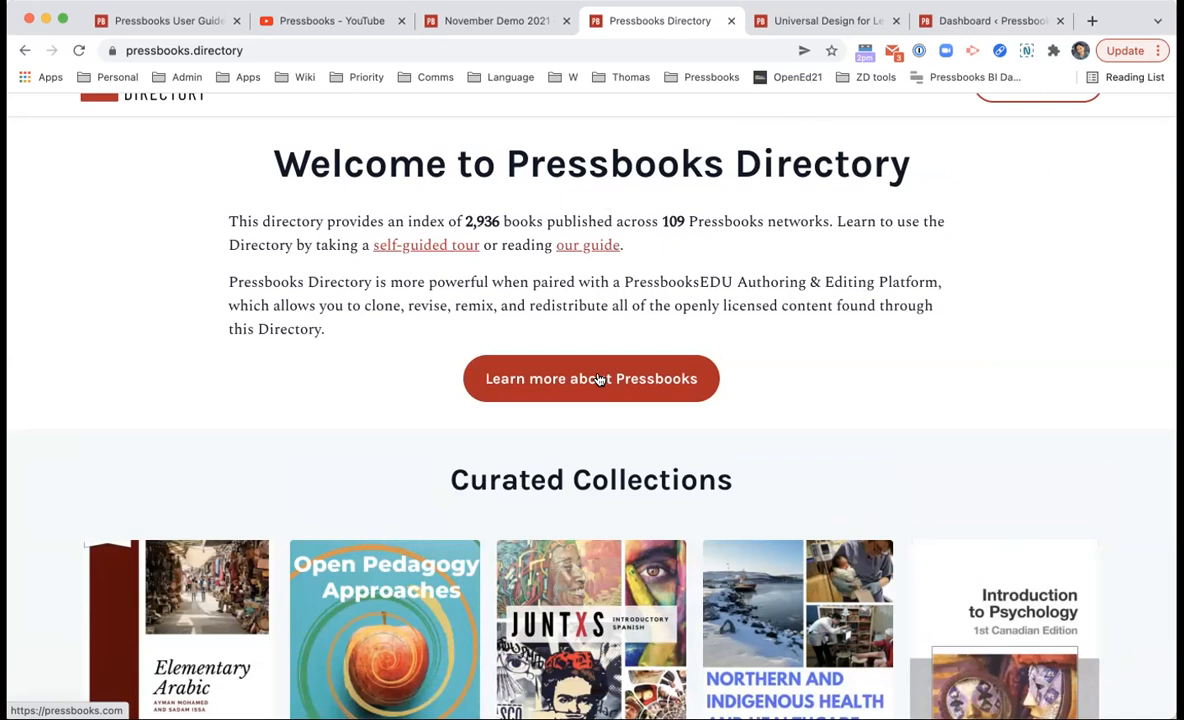
pyautogui.scroll(1, 463, 251)
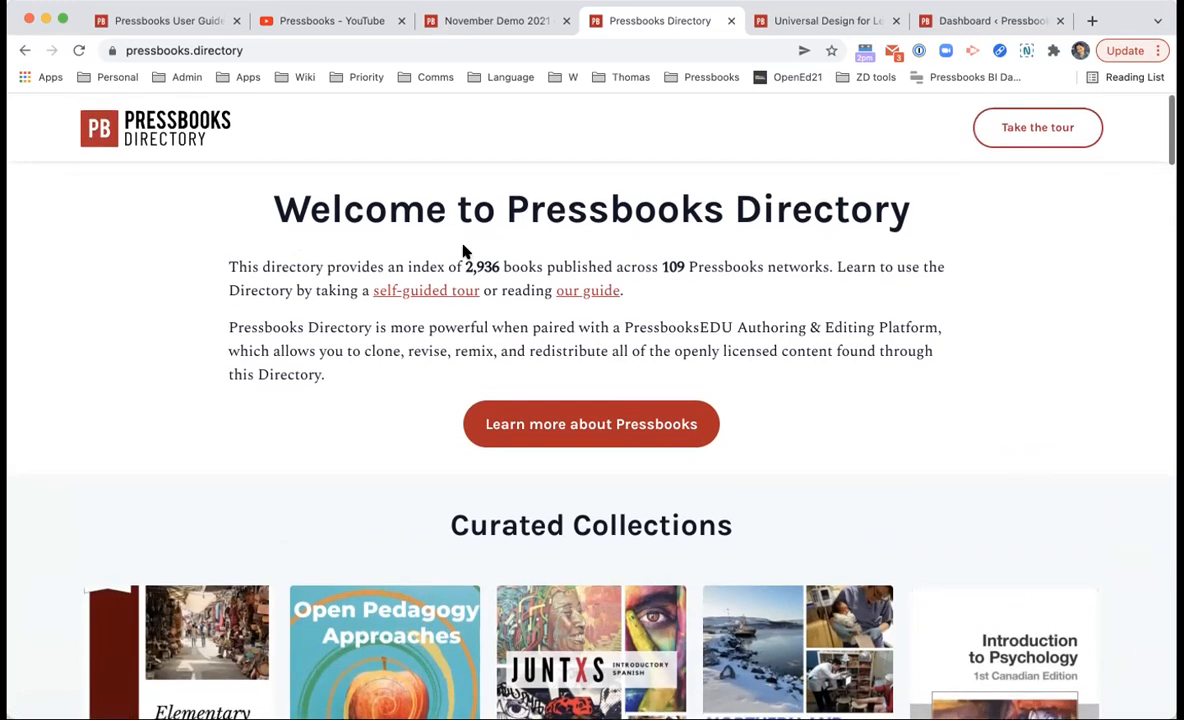
# Step: Switch back to the November Demo 2021 book and select the site part of its web address
pyautogui.click(500, 21)
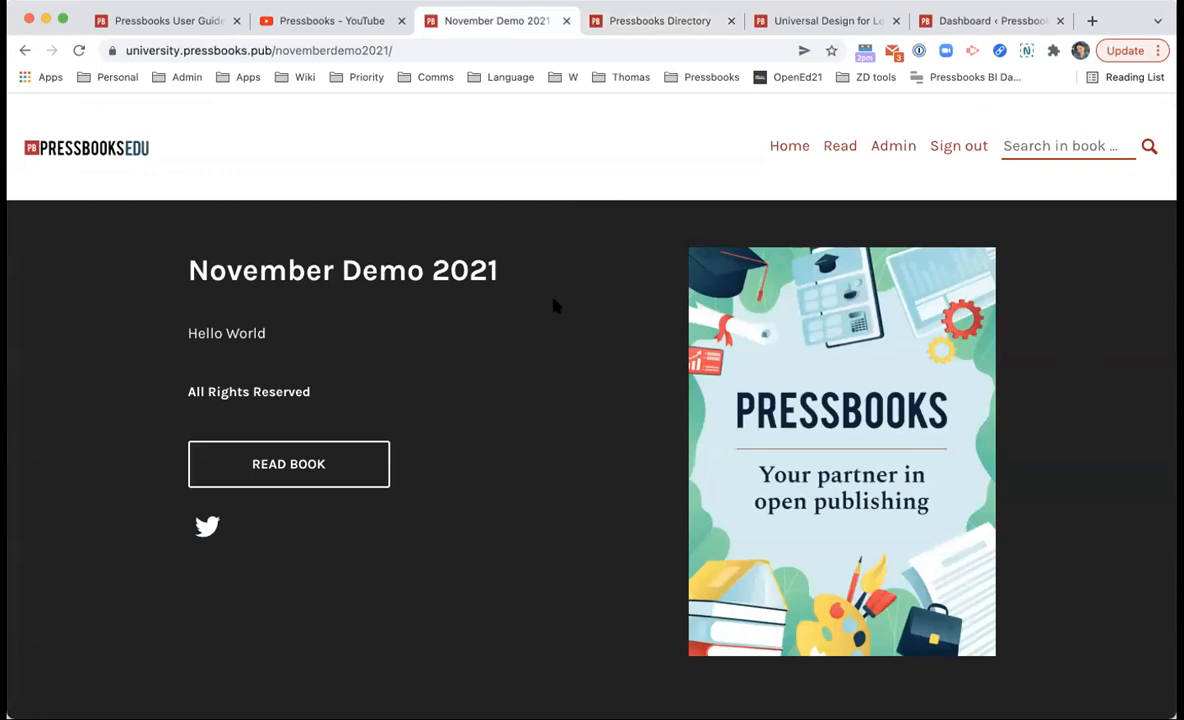
pyautogui.moveTo(125, 50); pyautogui.dragTo(268, 55)
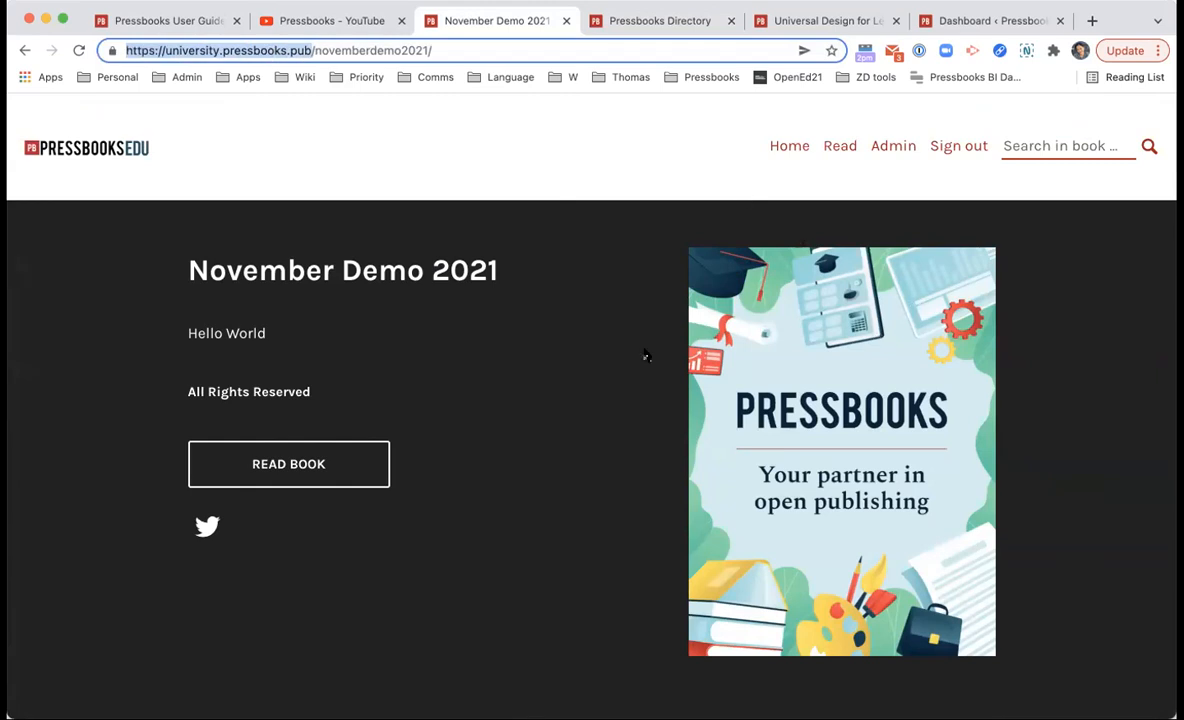
pyautogui.hscroll(-5, 525, 302)
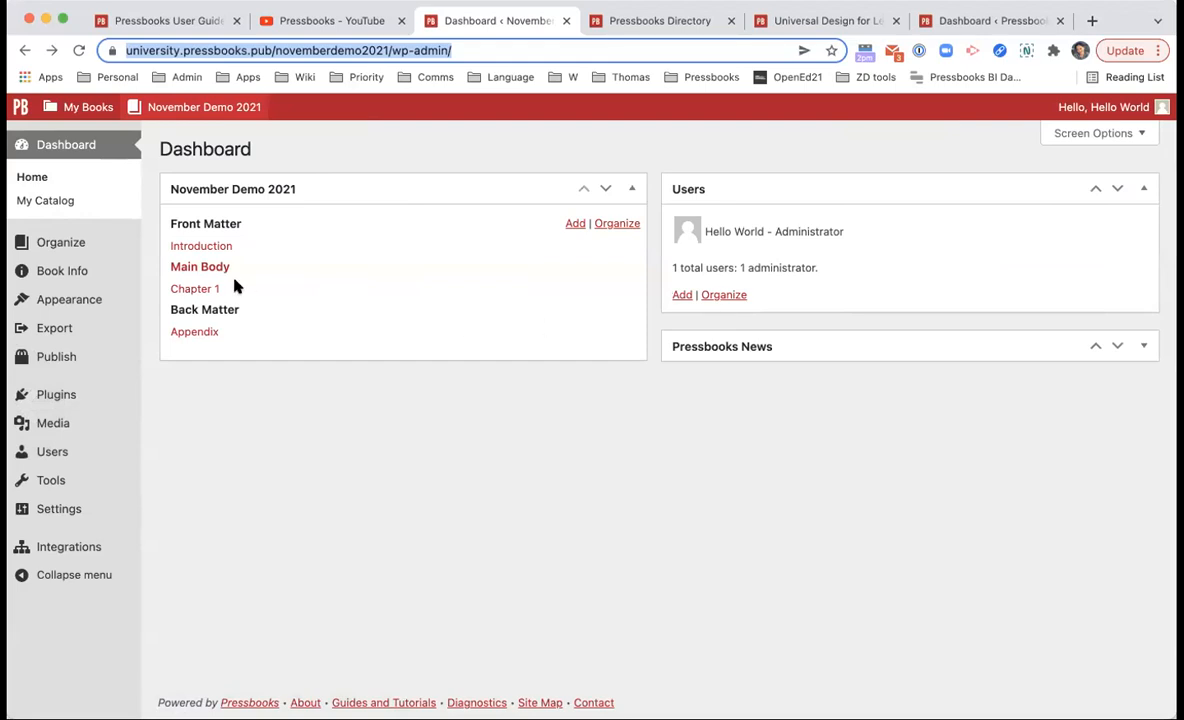
# Step: On the Organize page, switch the book's privacy to Private and back to Public
pyautogui.click(121, 236)
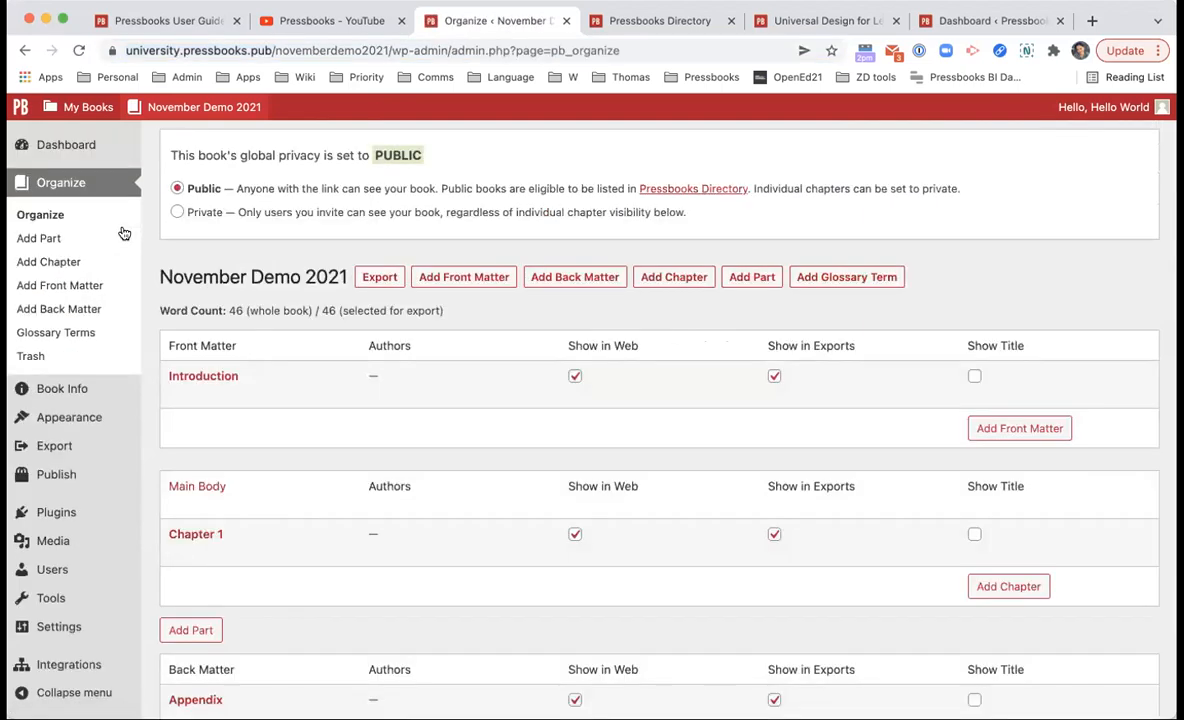
pyautogui.click(247, 213)
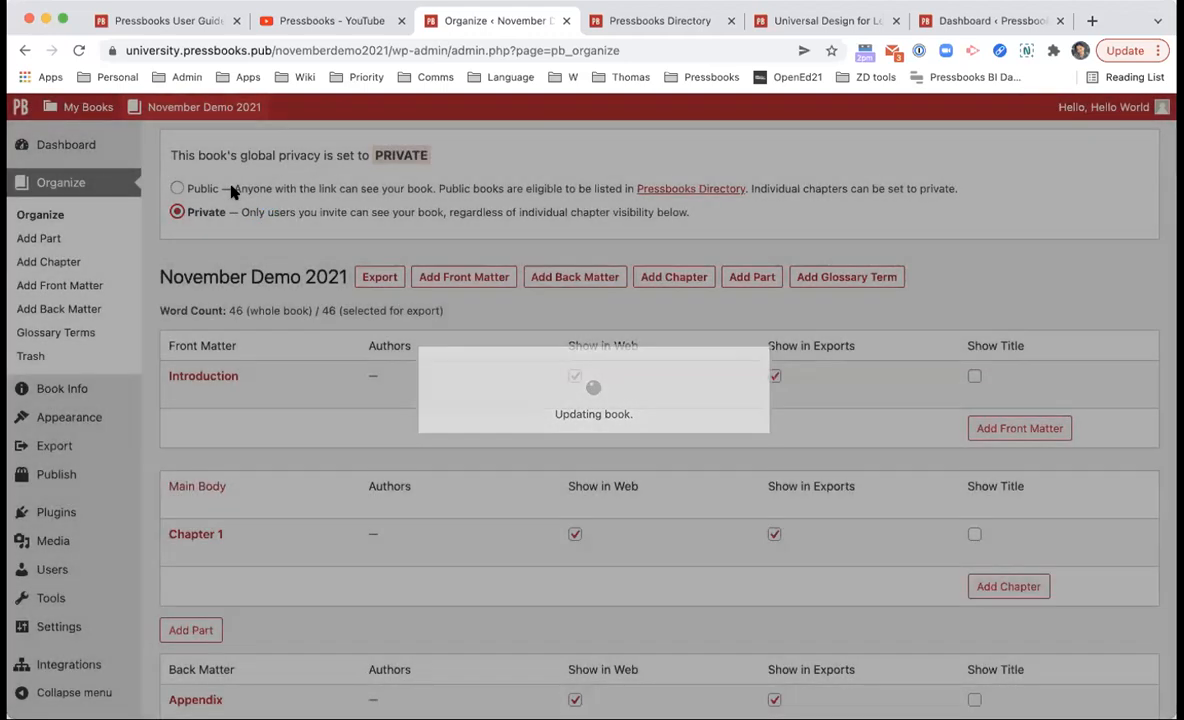
pyautogui.click(232, 192)
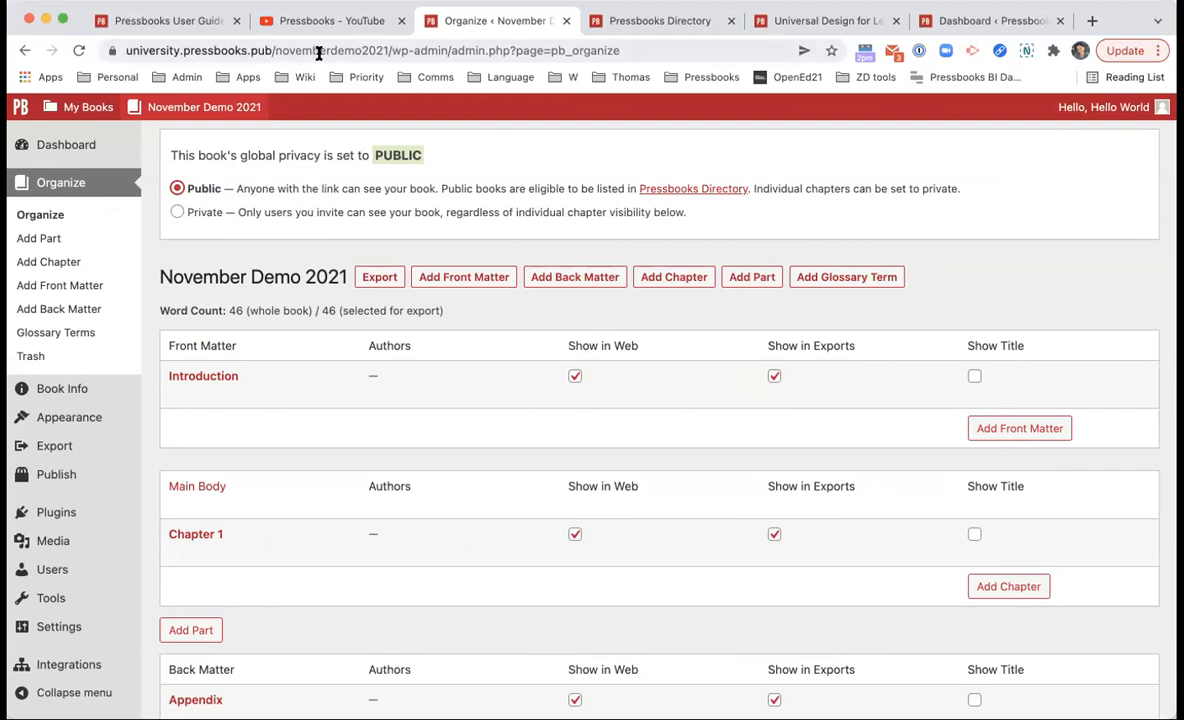
# Step: Visit the November Demo 2021 public page, then toggle privacy to Private and back to Public
pyautogui.click(362, 50)
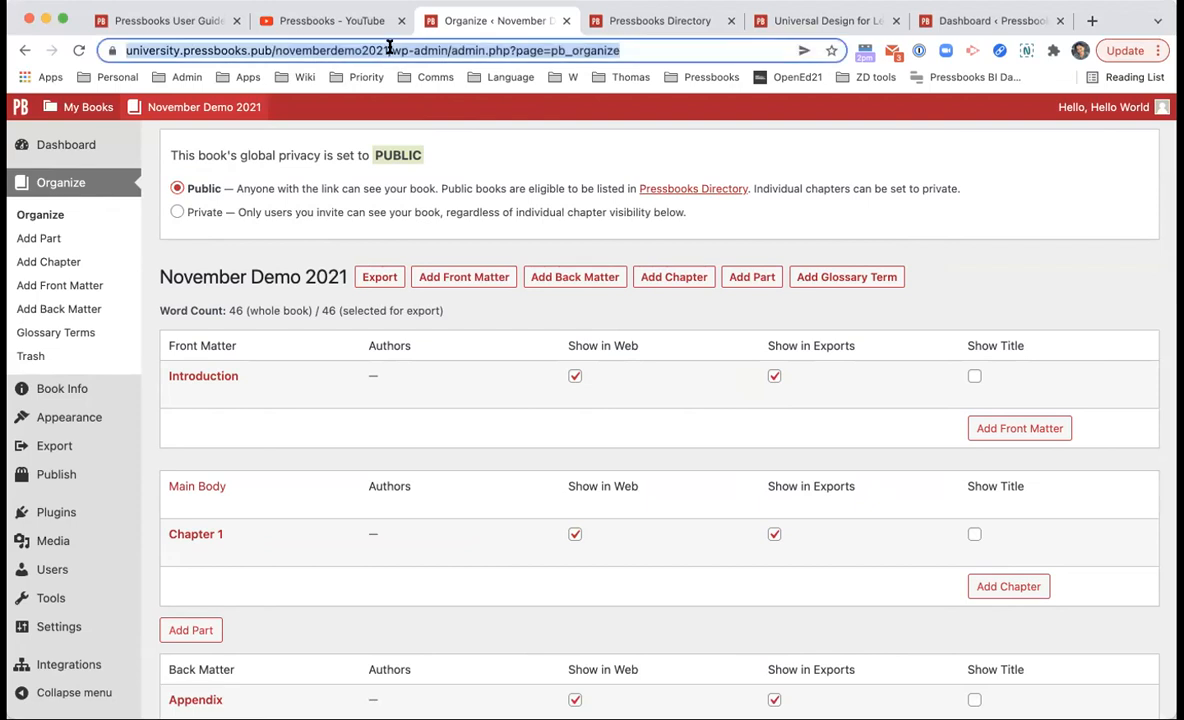
pyautogui.moveTo(427, 50); pyautogui.dragTo(35, 58)
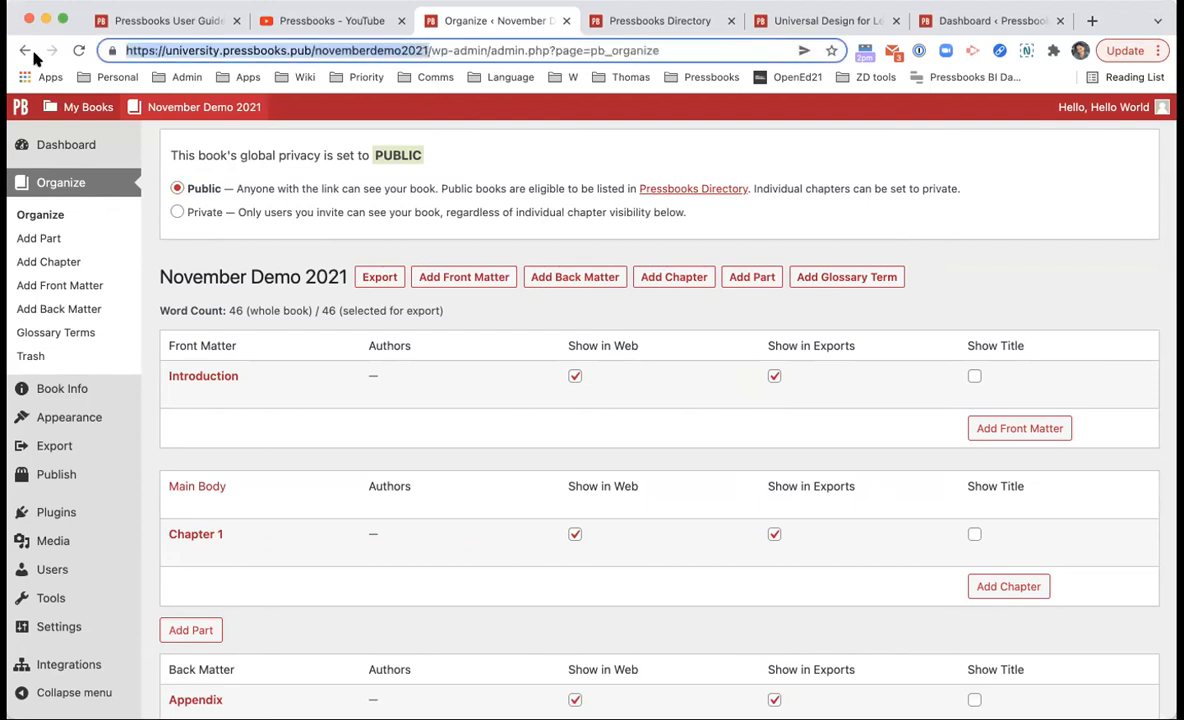
pyautogui.moveTo(164, 110)
pyautogui.click(140, 136)
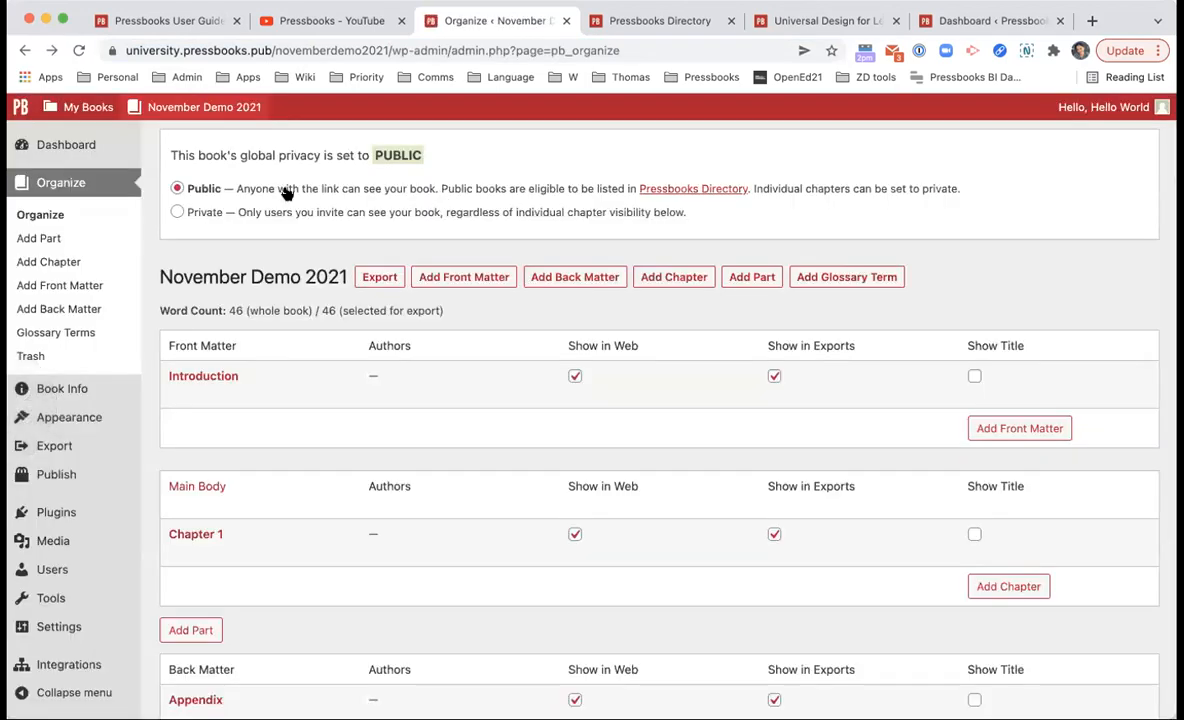
pyautogui.click(262, 215)
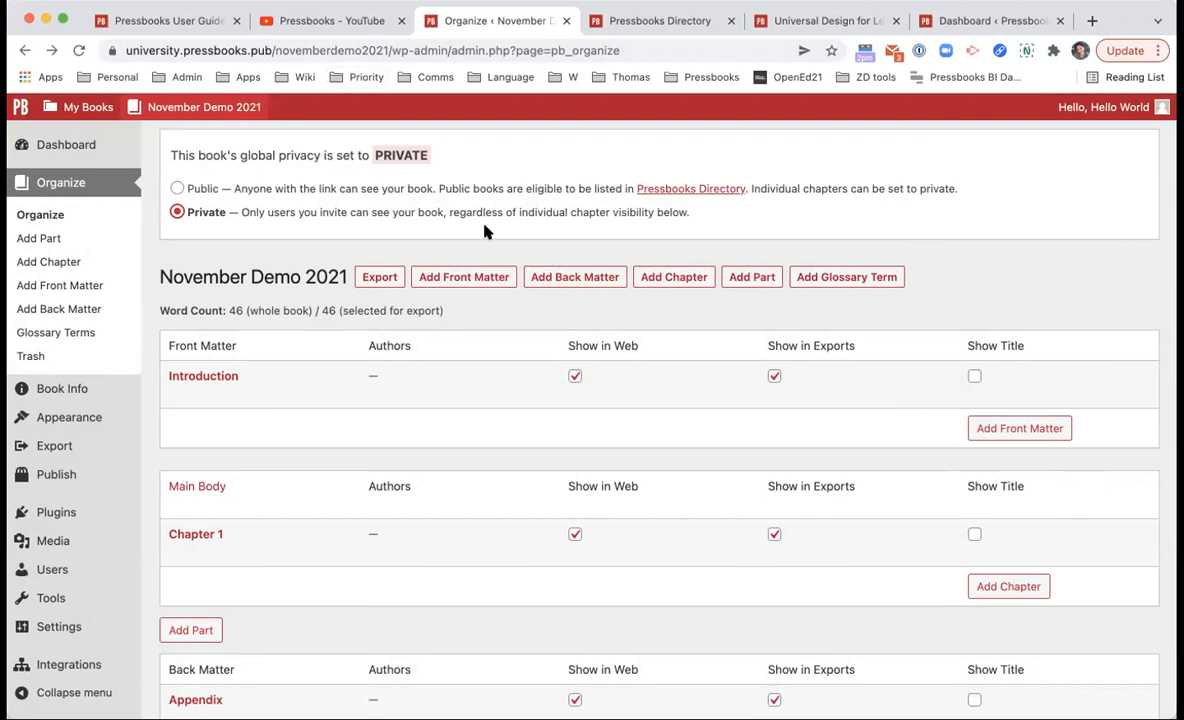
pyautogui.click(440, 190)
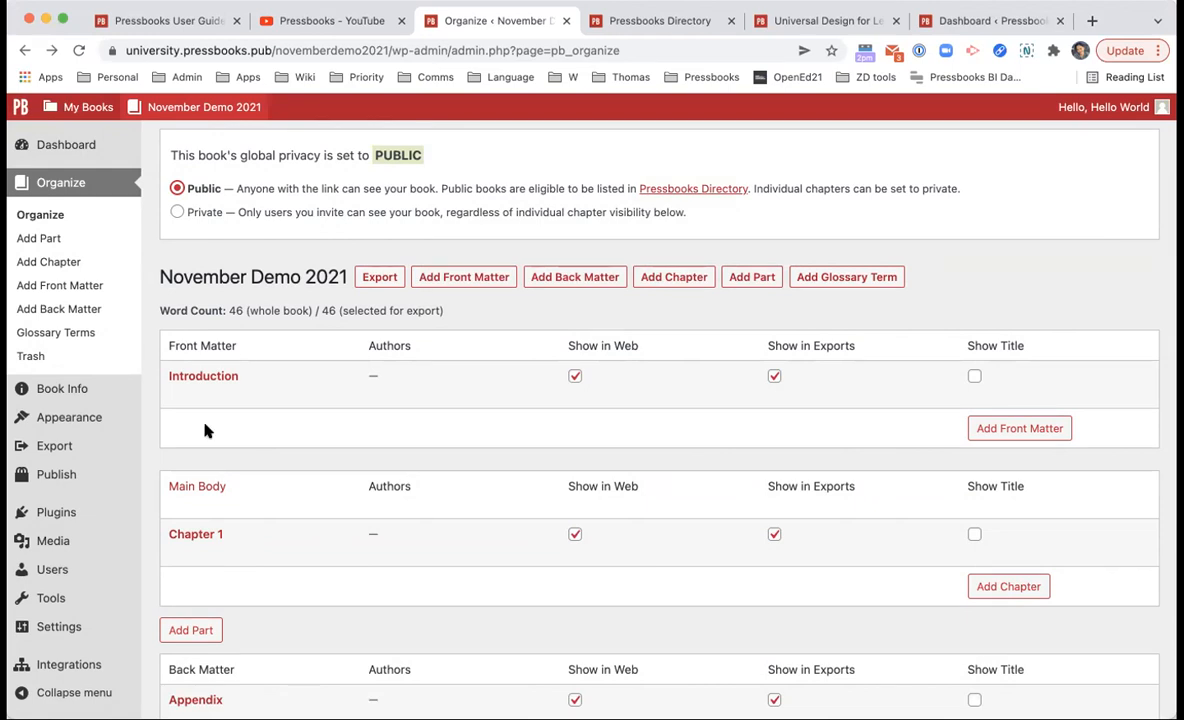
# Step: Open the Add New user form and look over the Add Existing User section
pyautogui.click(70, 580)
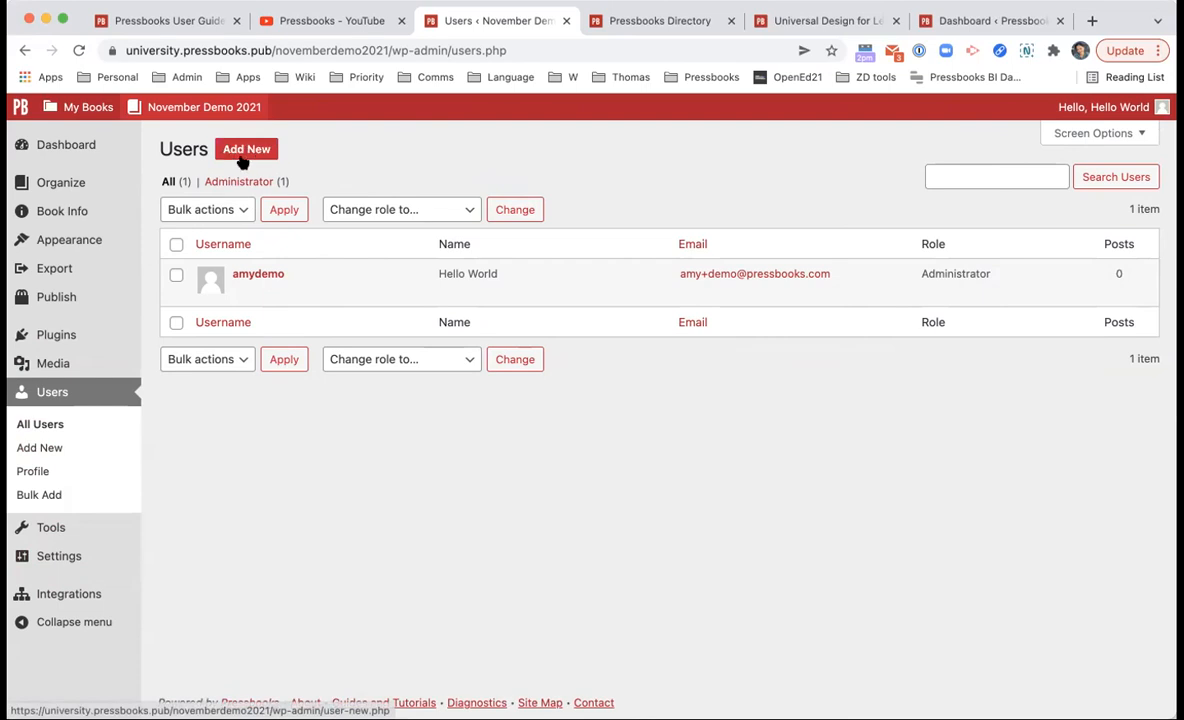
pyautogui.click(57, 452)
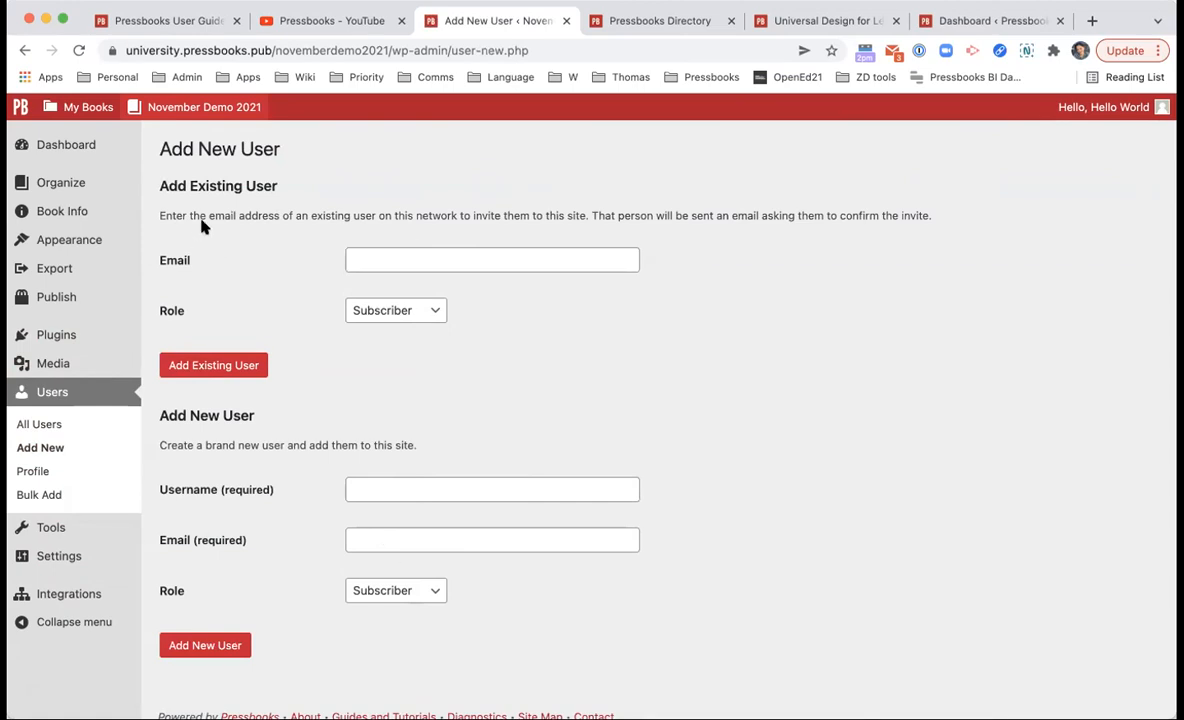
pyautogui.tripleClick(203, 185)
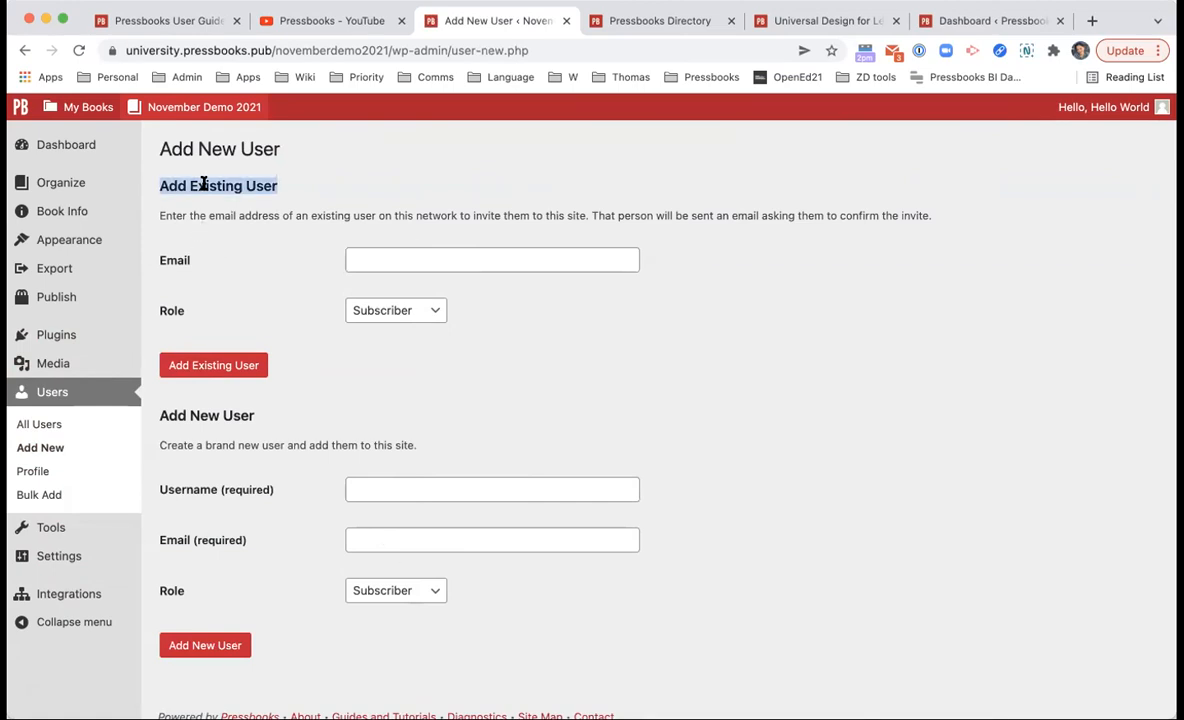
pyautogui.click(203, 185)
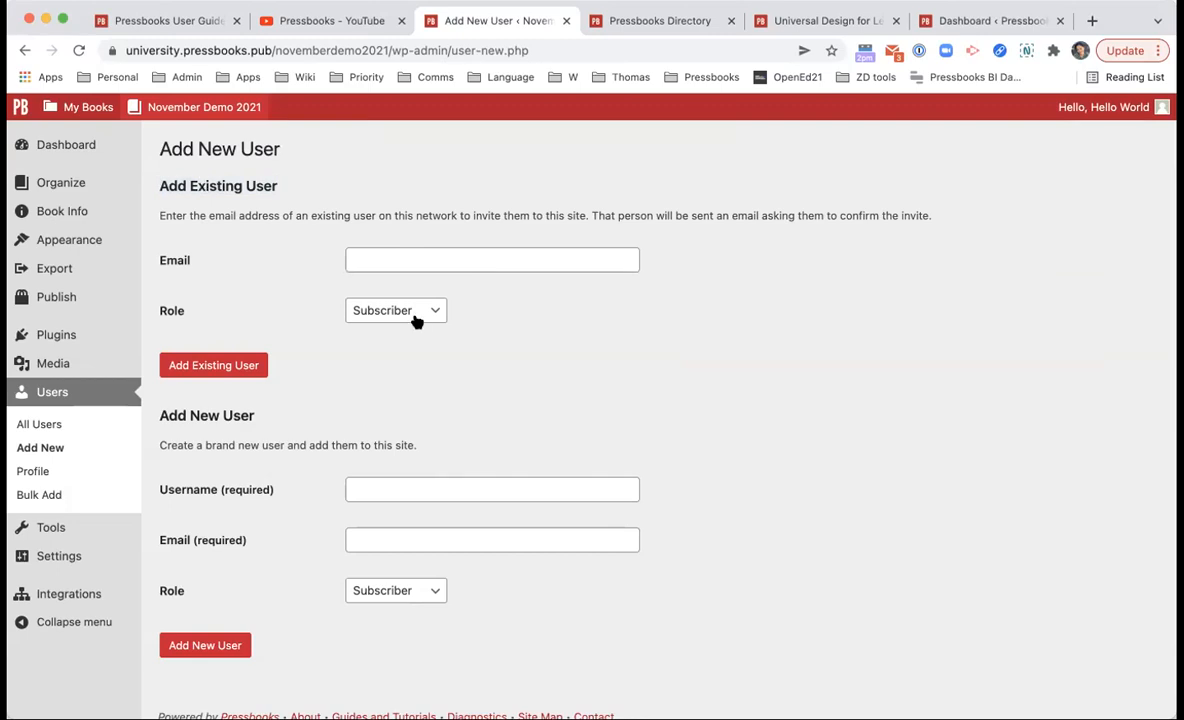
pyautogui.moveTo(95, 105)
pyautogui.scroll(-1, 336, 460)
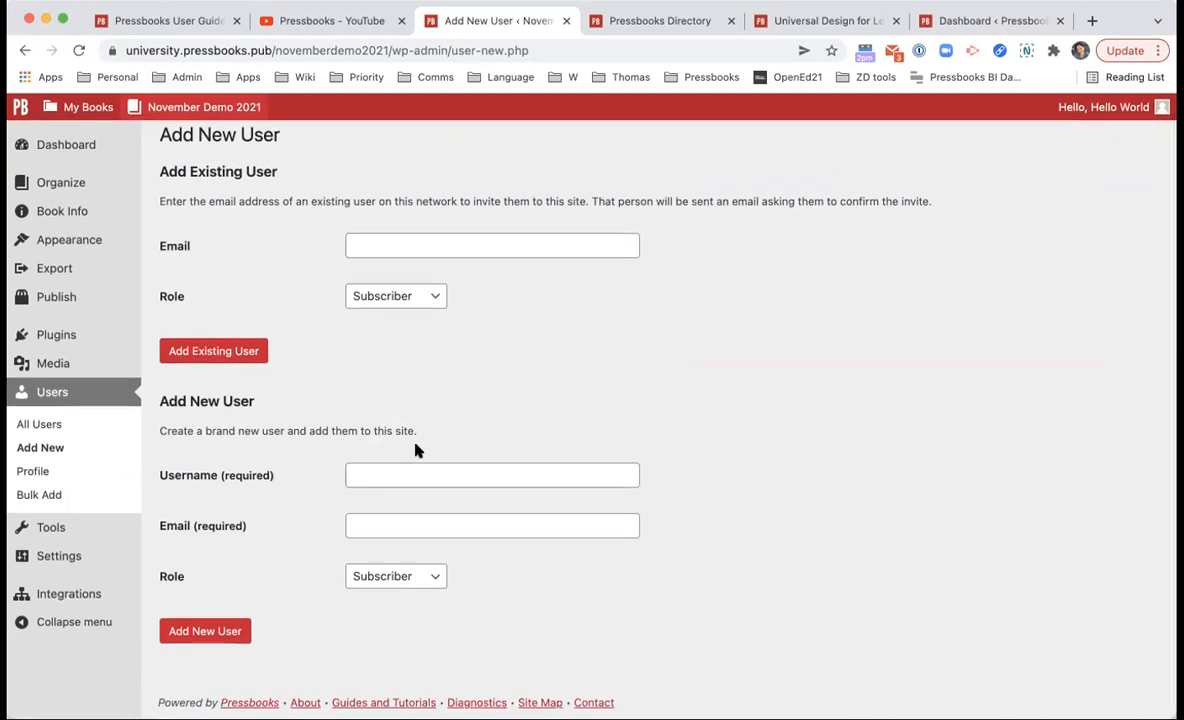
pyautogui.doubleClick(211, 477)
pyautogui.click(309, 418)
# Step: Invite the existing user by their e-mail address with the Subscriber role
pyautogui.click(375, 298)
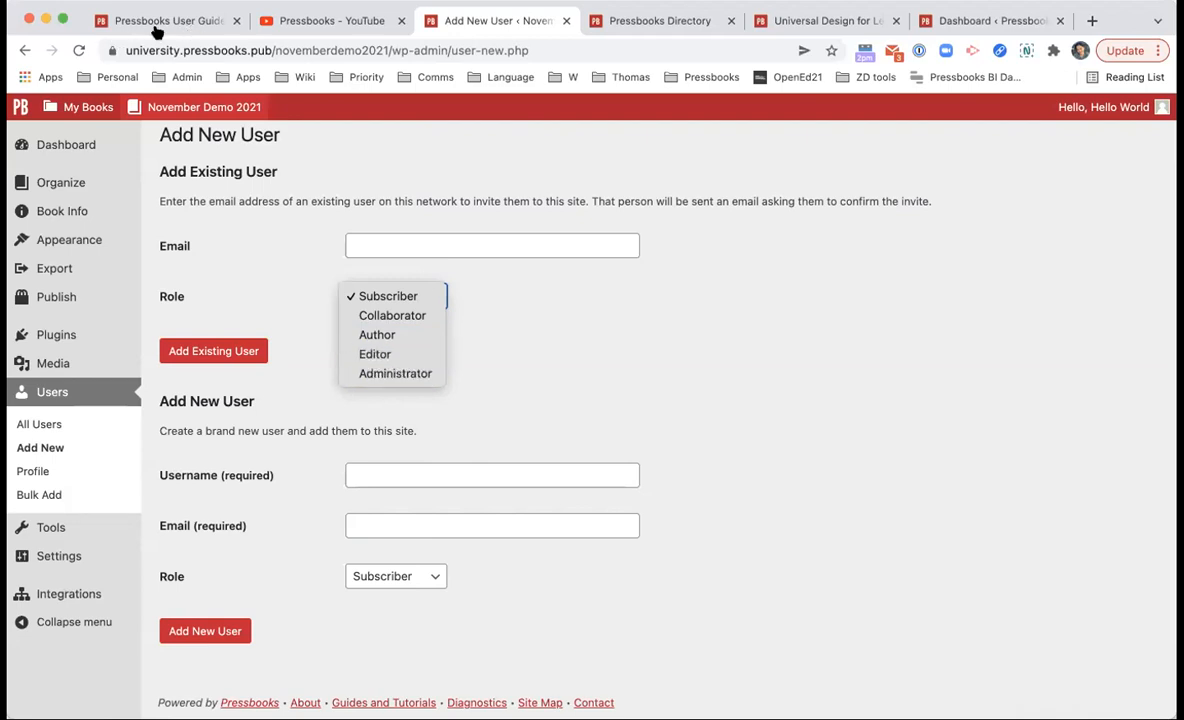
pyautogui.click(305, 174)
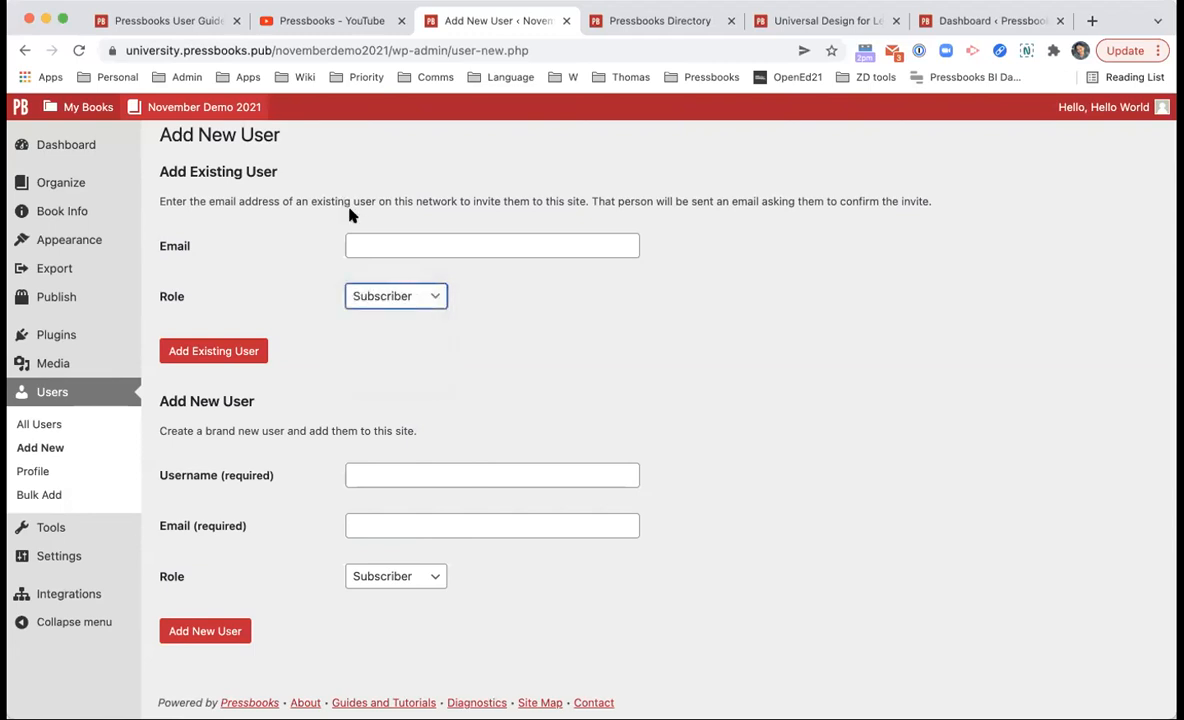
pyautogui.click(374, 292)
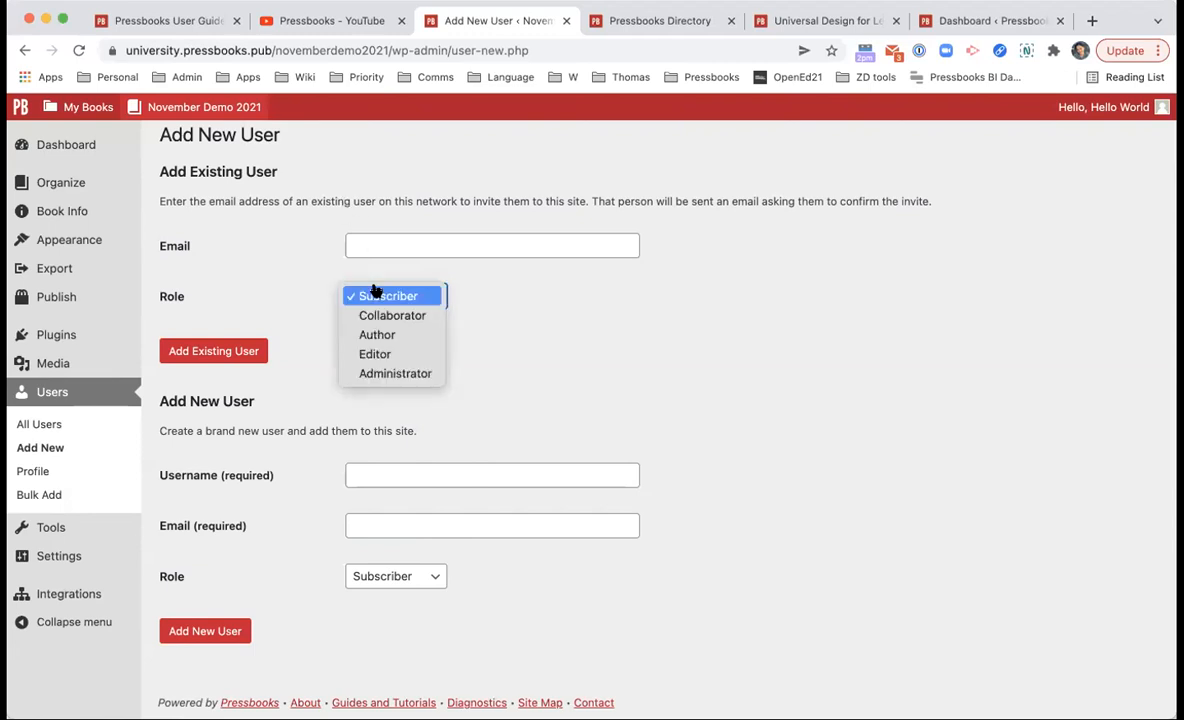
pyautogui.click(484, 258)
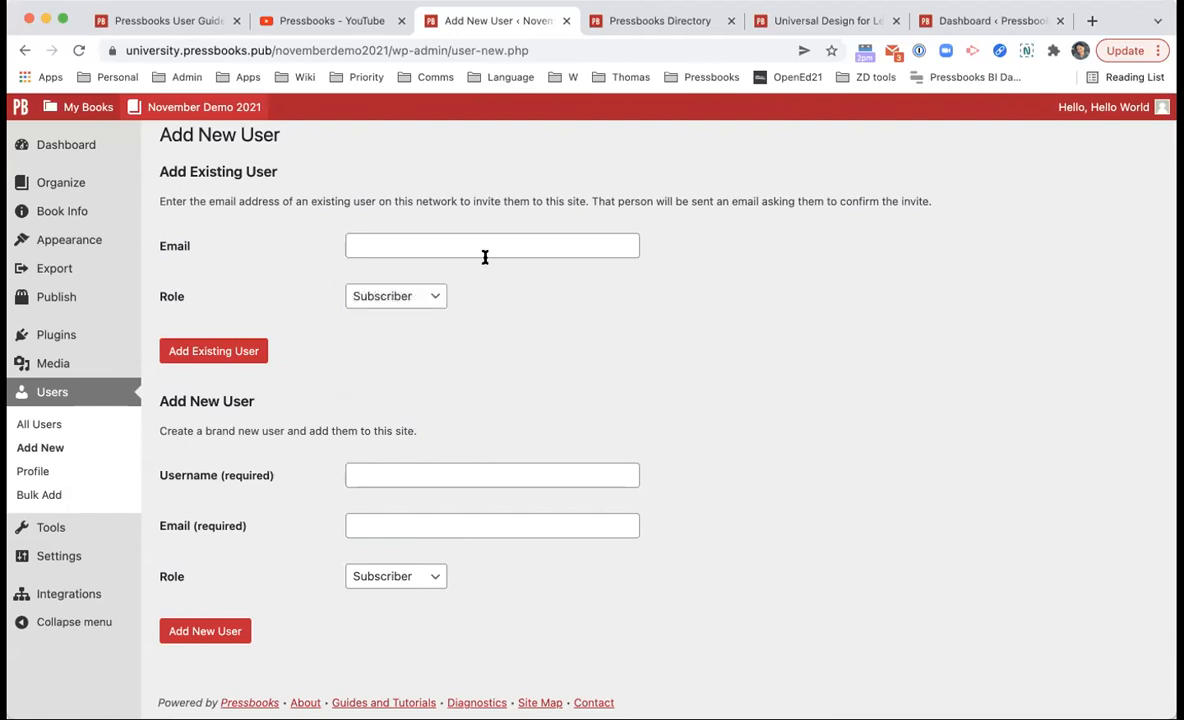
pyautogui.click(485, 257)
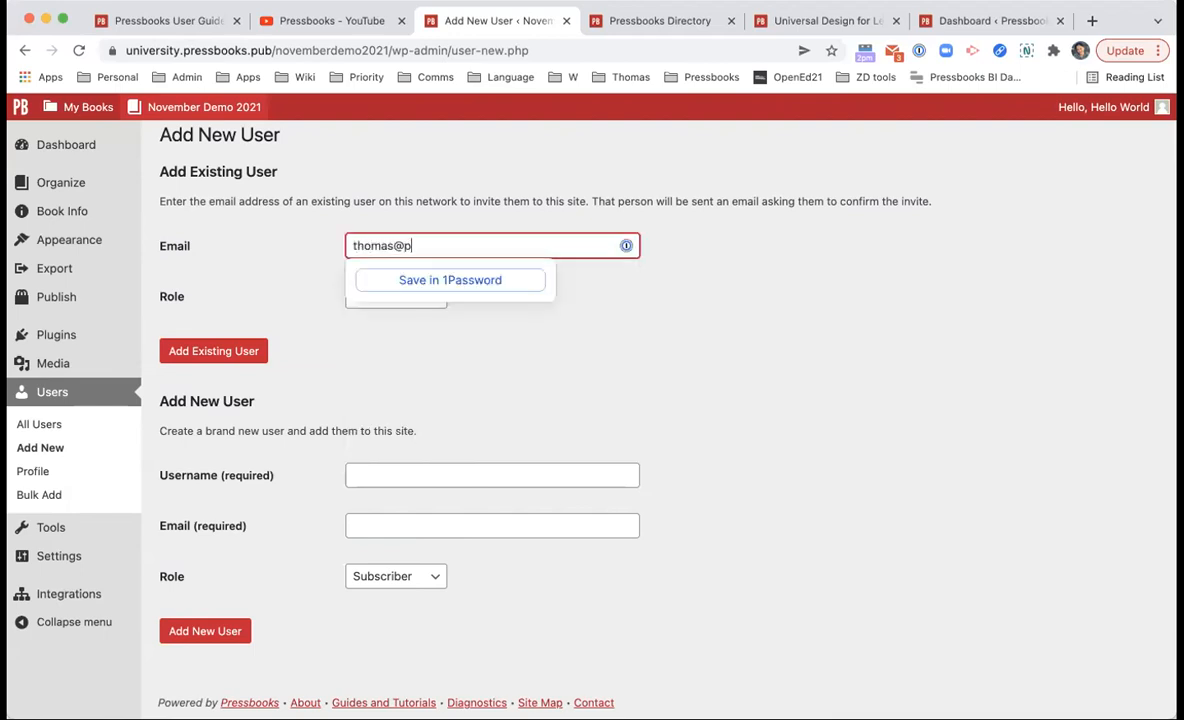
pyautogui.click(226, 354)
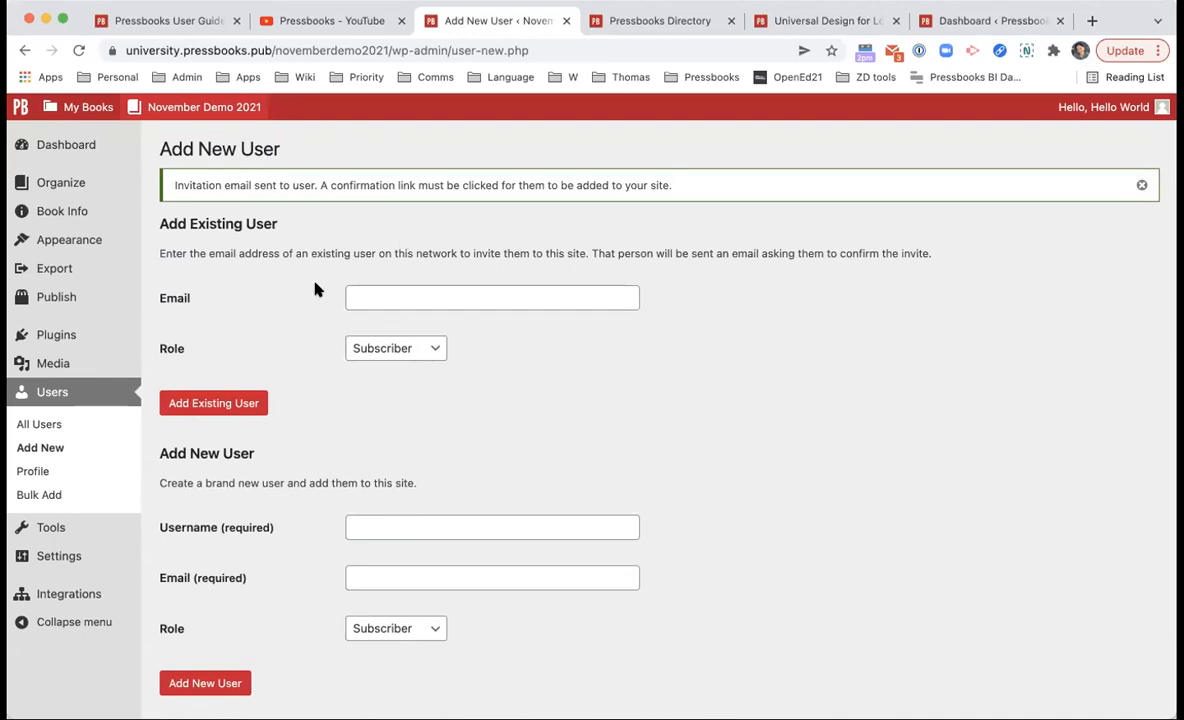
# Step: Review the Bulk Add Emails box and Subscriber role, then show All Users with one Administrator
pyautogui.click(82, 490)
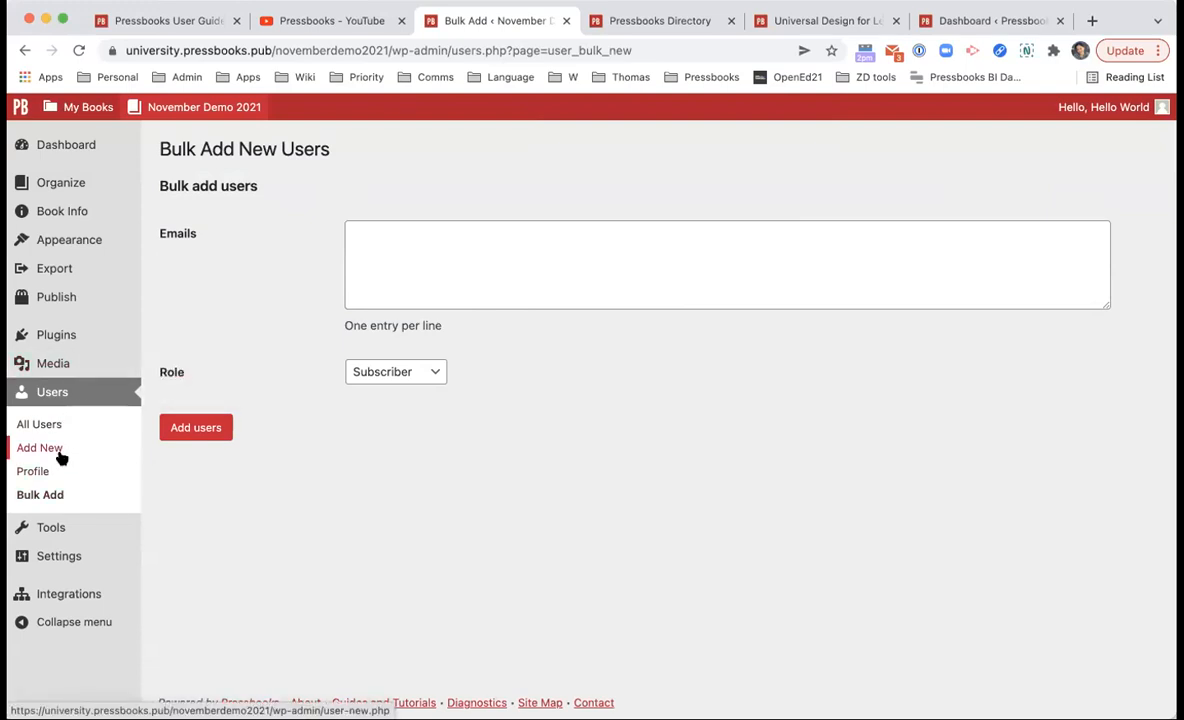
pyautogui.click(383, 268)
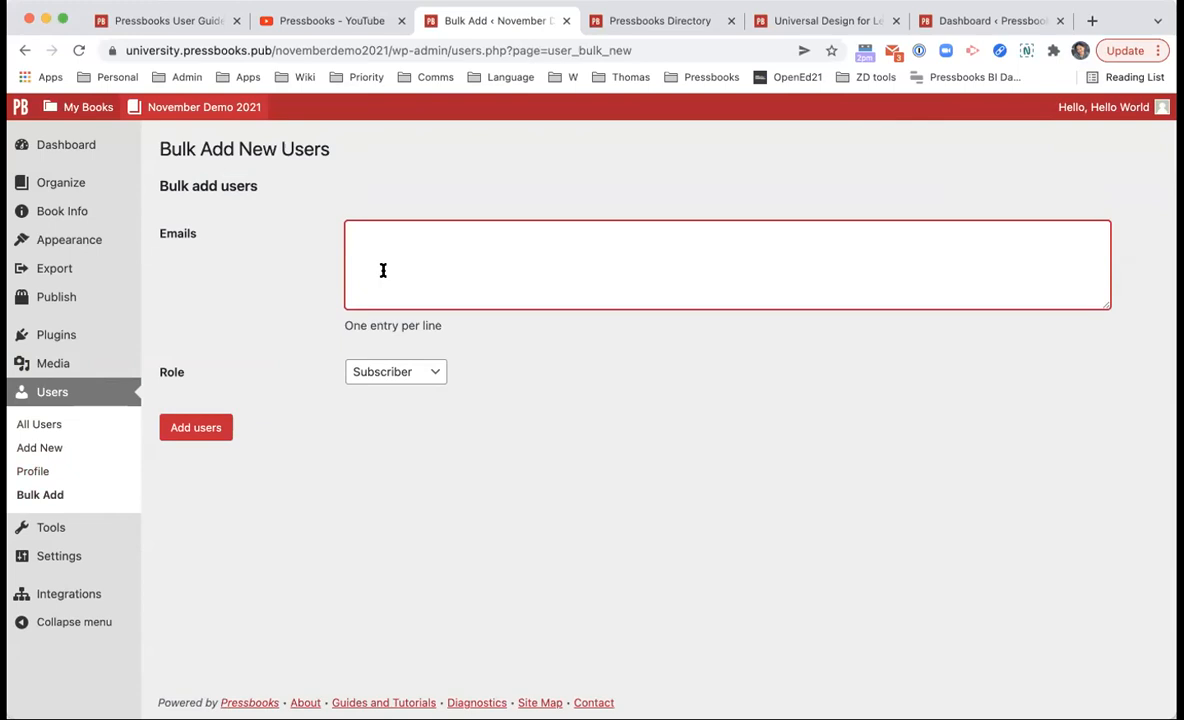
pyautogui.click(383, 372)
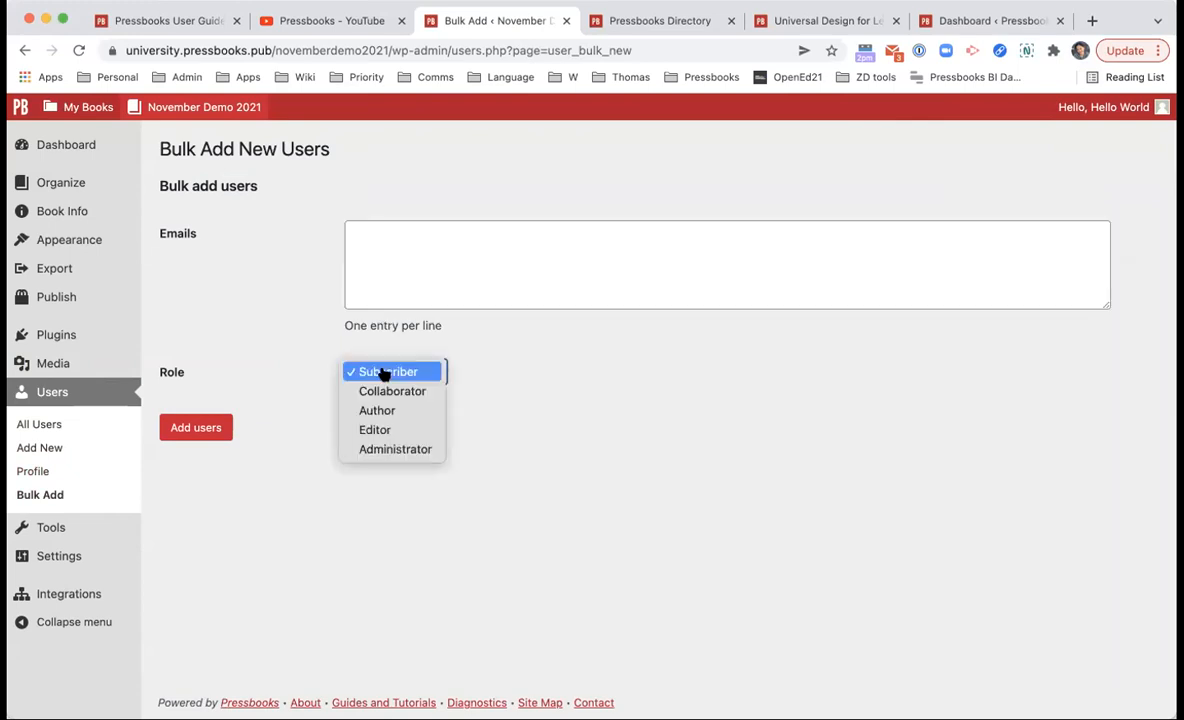
pyautogui.click(563, 503)
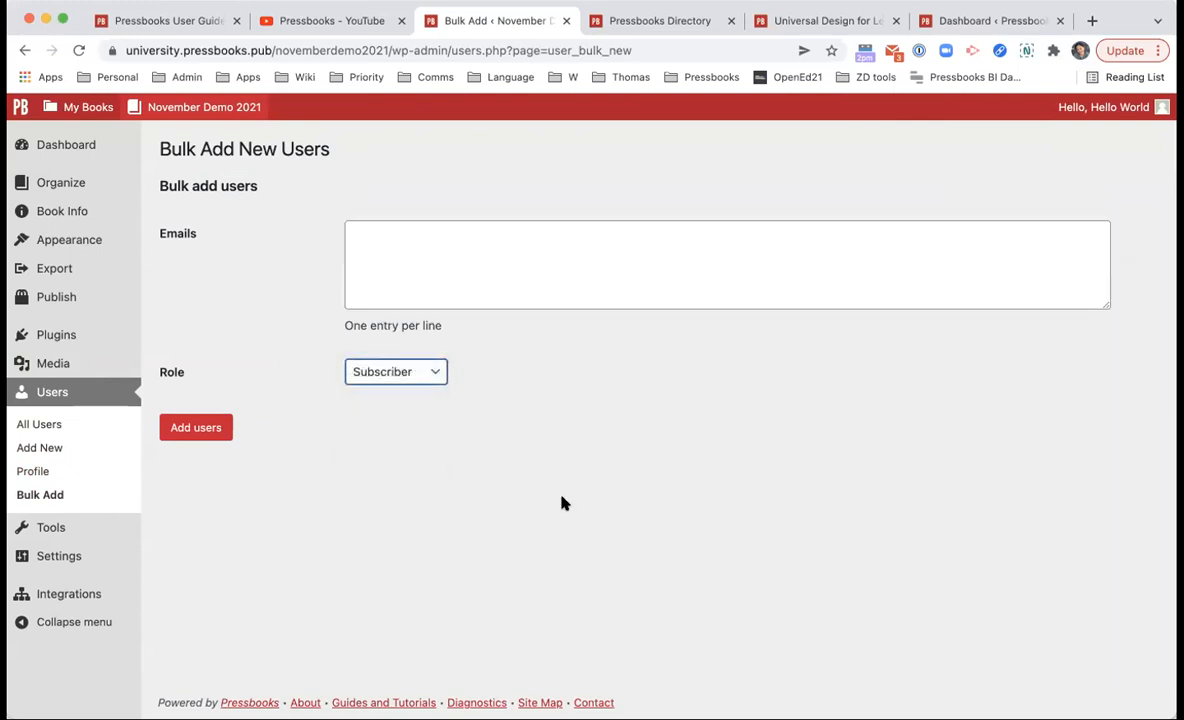
pyautogui.click(511, 290)
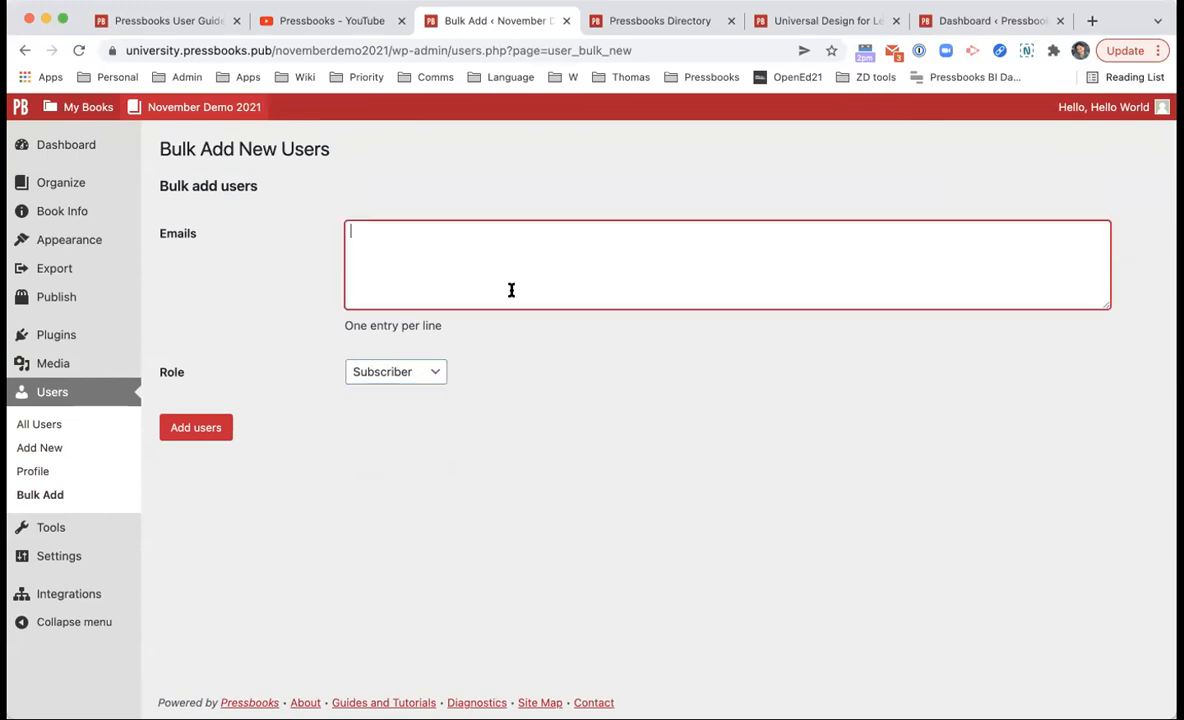
pyautogui.click(420, 375)
pyautogui.click(494, 423)
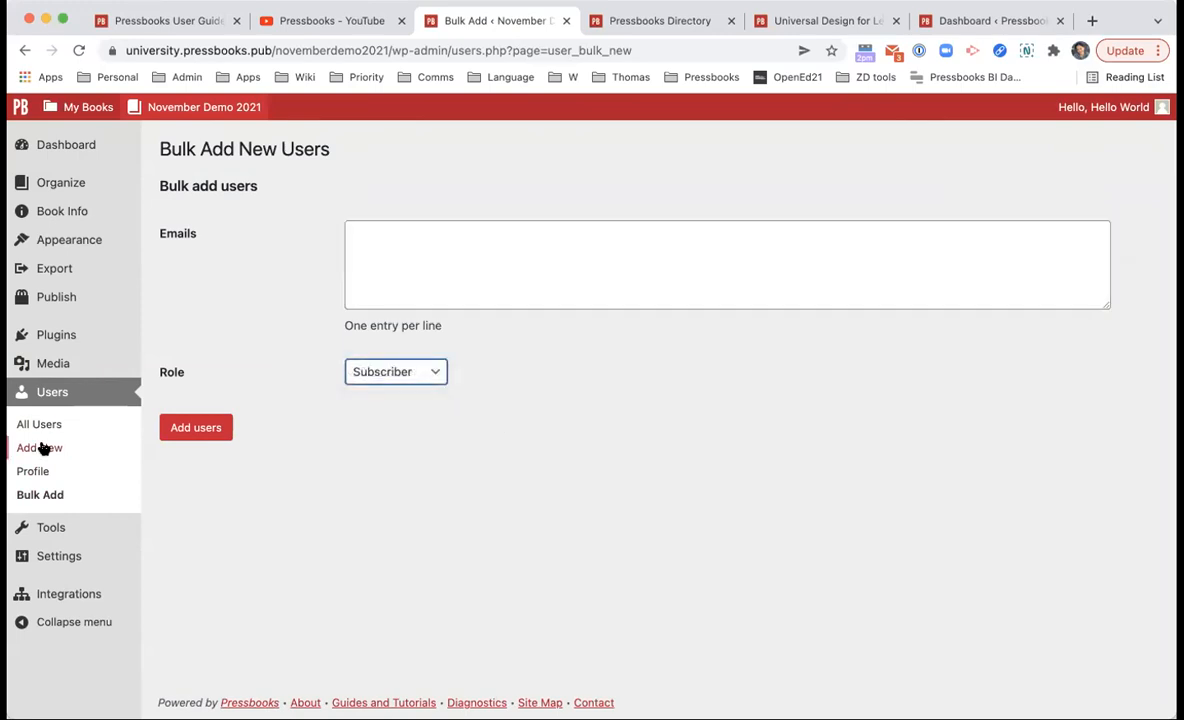
pyautogui.click(80, 426)
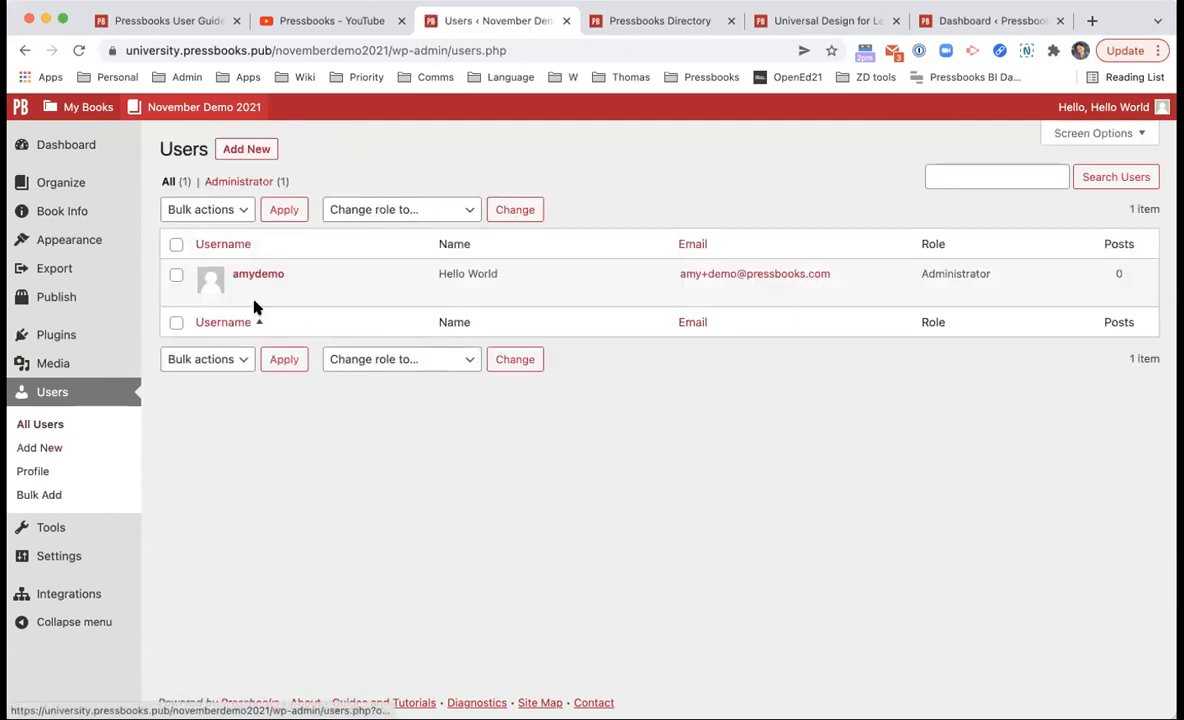
pyautogui.moveTo(293, 302)
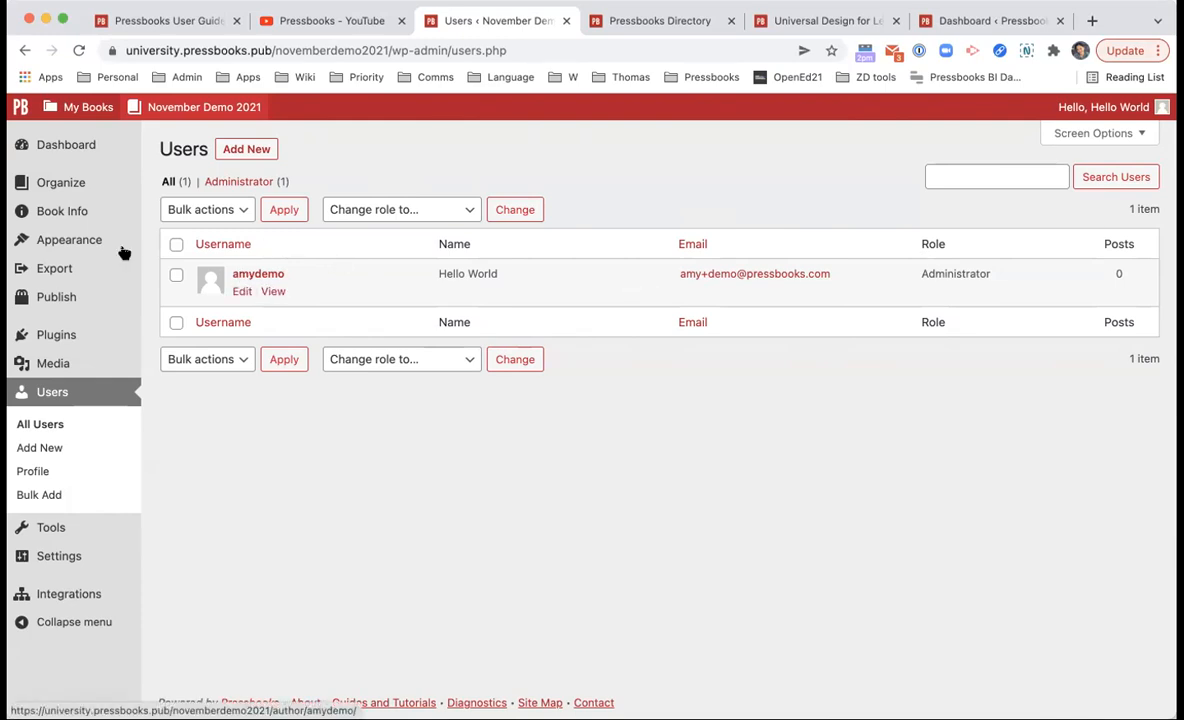
pyautogui.moveTo(112, 252)
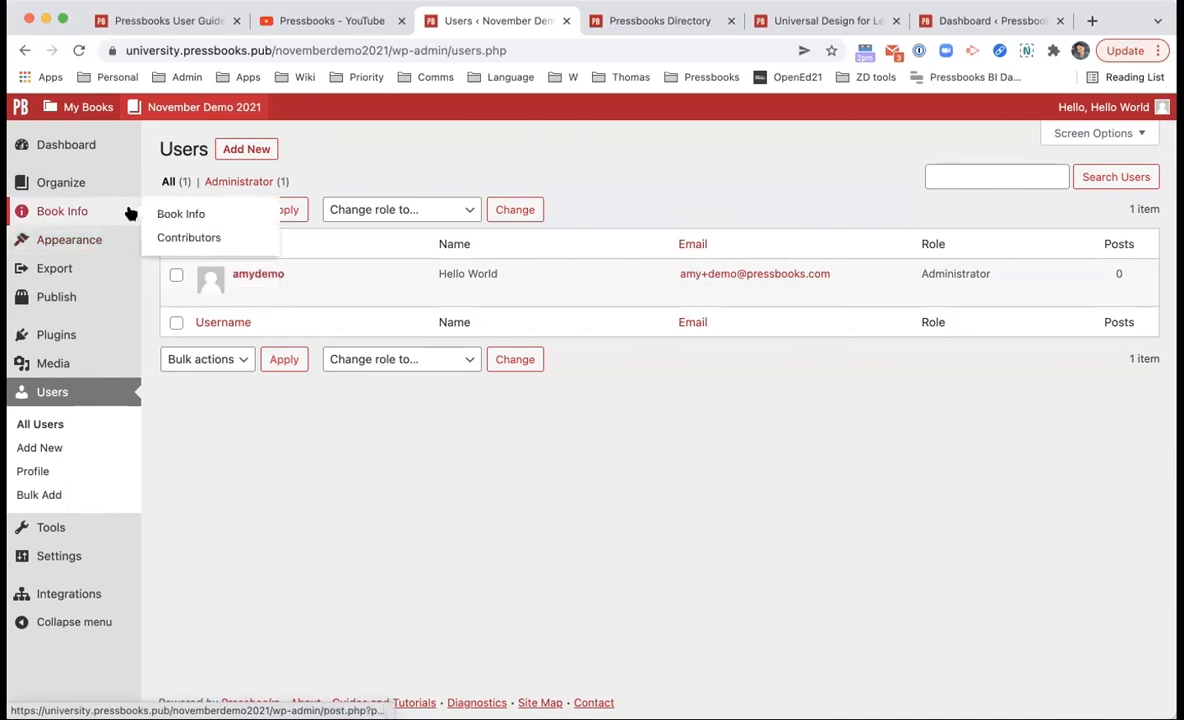
# Step: Open Book Info and highlight the novemberdemo2021 slug in the web address
pyautogui.click(130, 213)
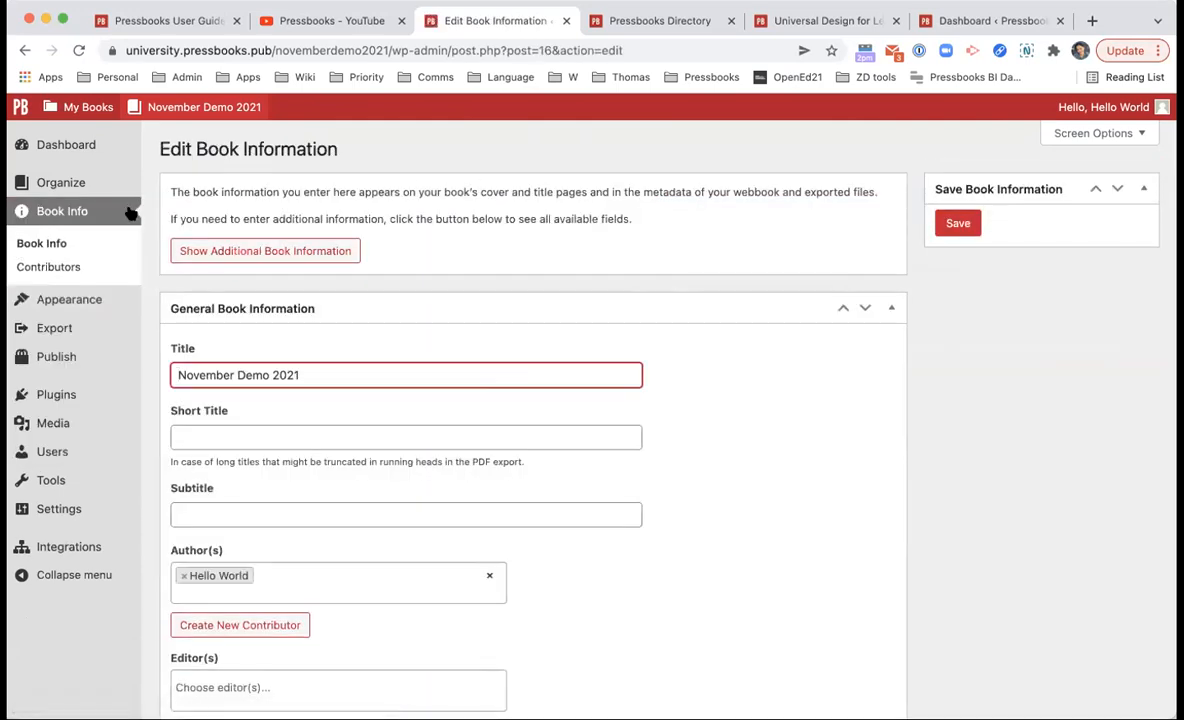
pyautogui.moveTo(90, 185)
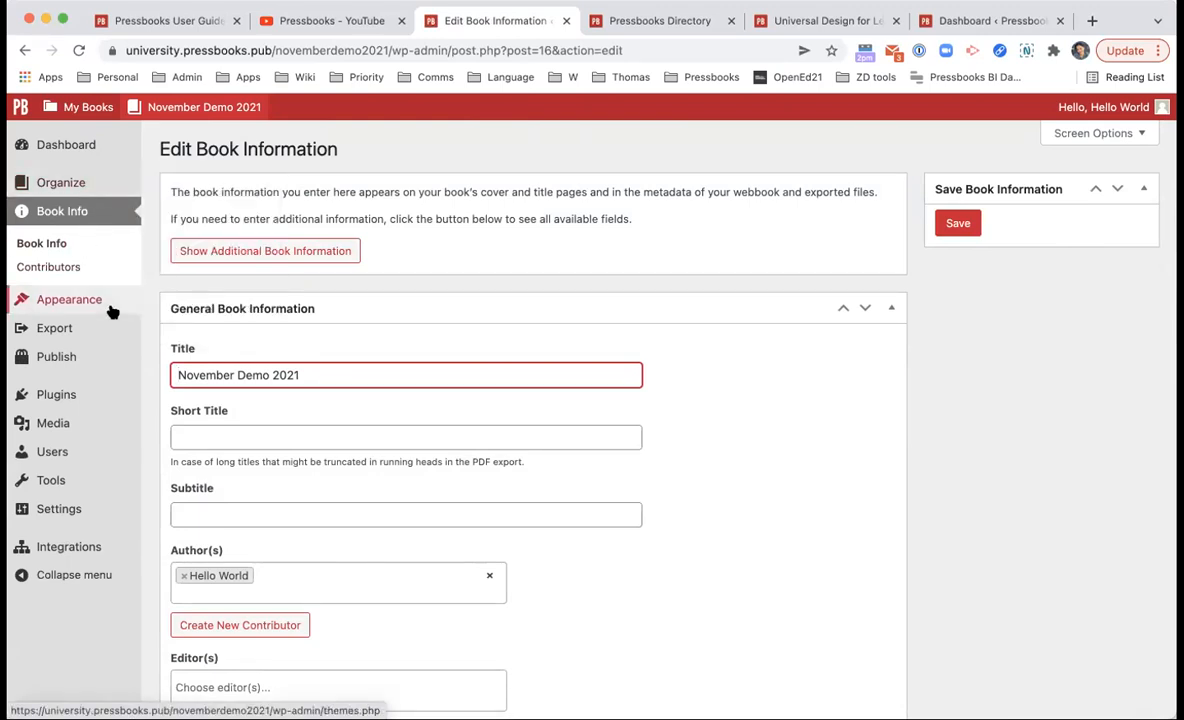
pyautogui.moveTo(111, 305)
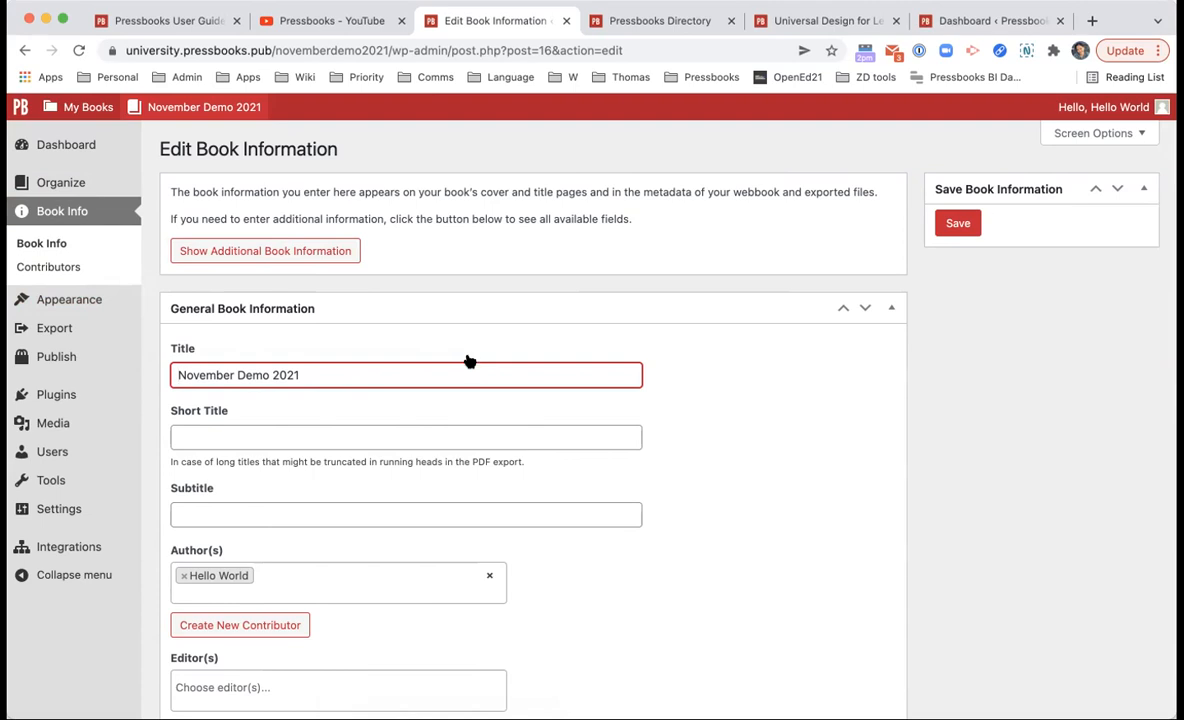
pyautogui.doubleClick(344, 46)
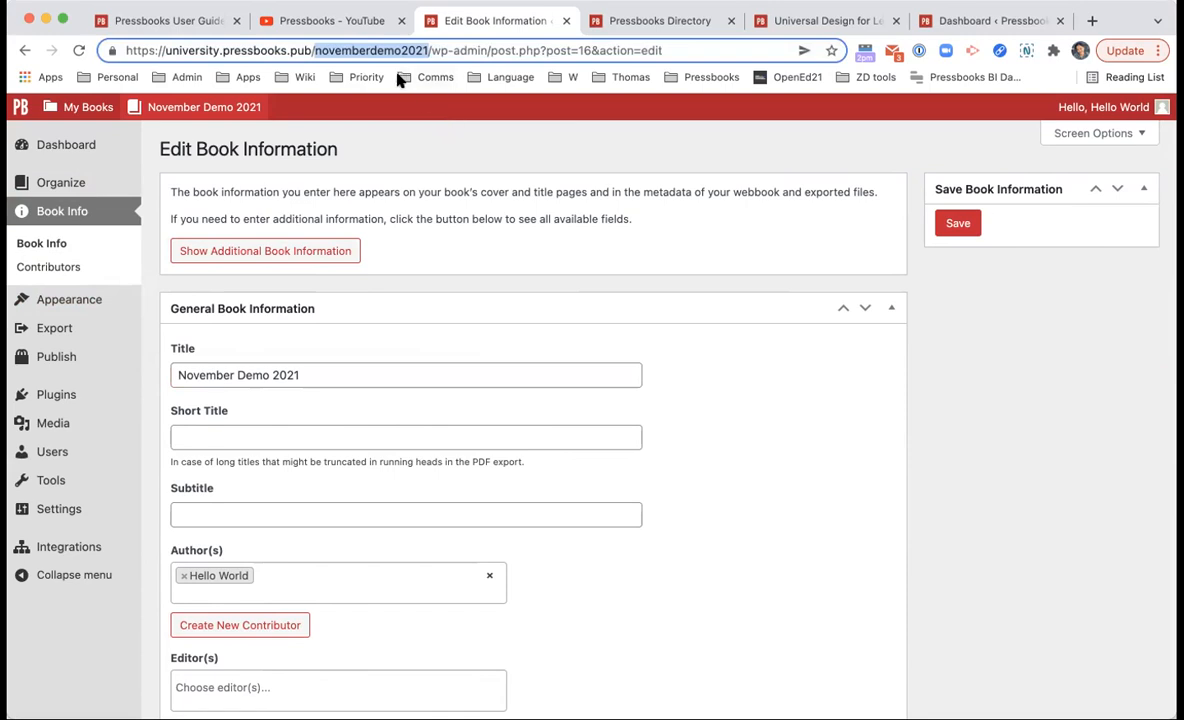
pyautogui.click(463, 172)
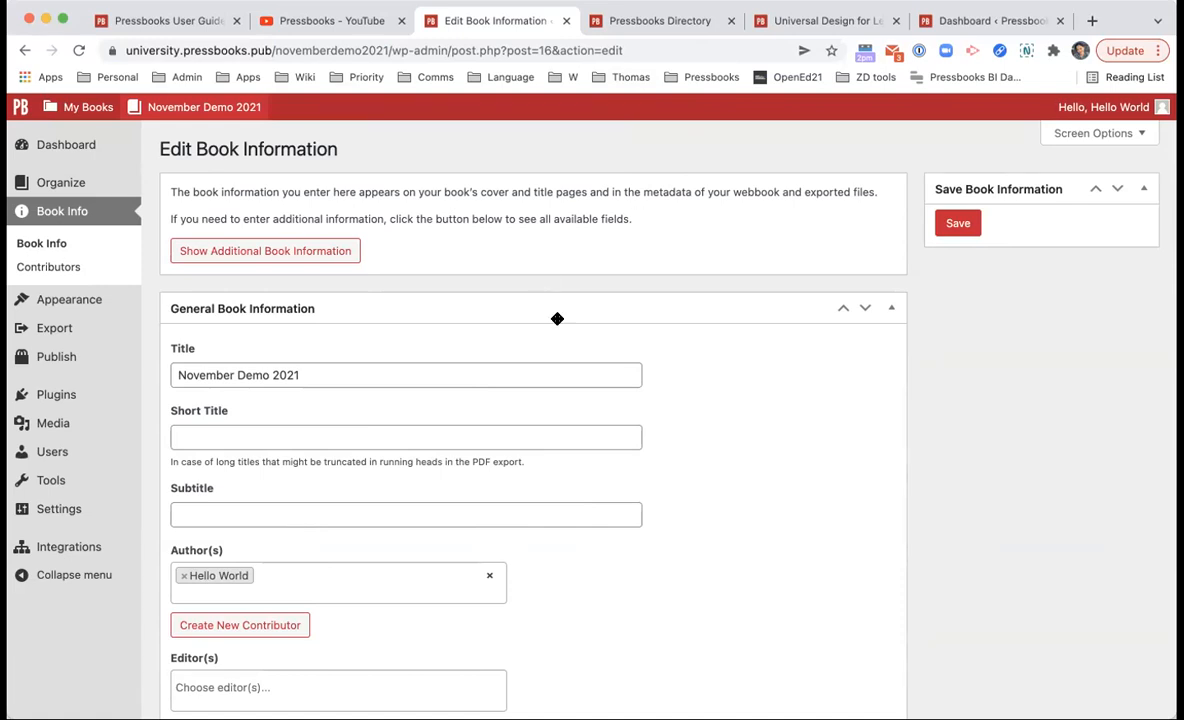
# Step: Scroll through the title, author, editor and other contributor fields
pyautogui.scroll(-3, 552, 329)
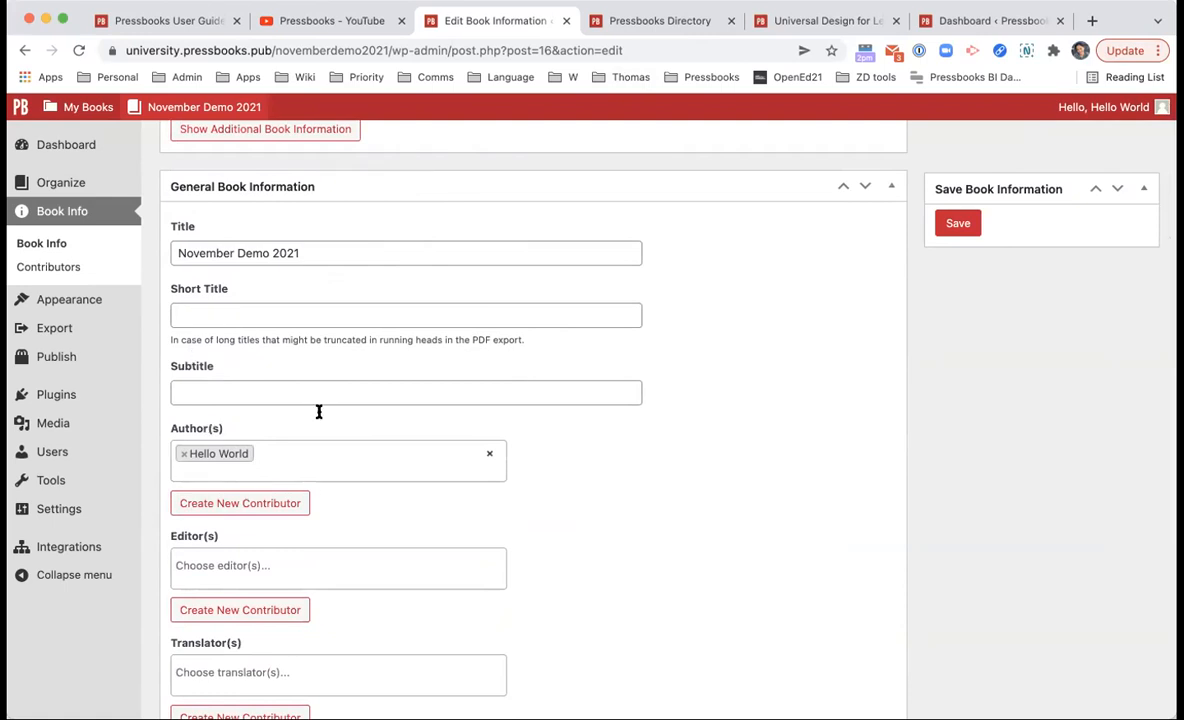
pyautogui.scroll(-1, 312, 450)
pyautogui.scroll(-8, 311, 486)
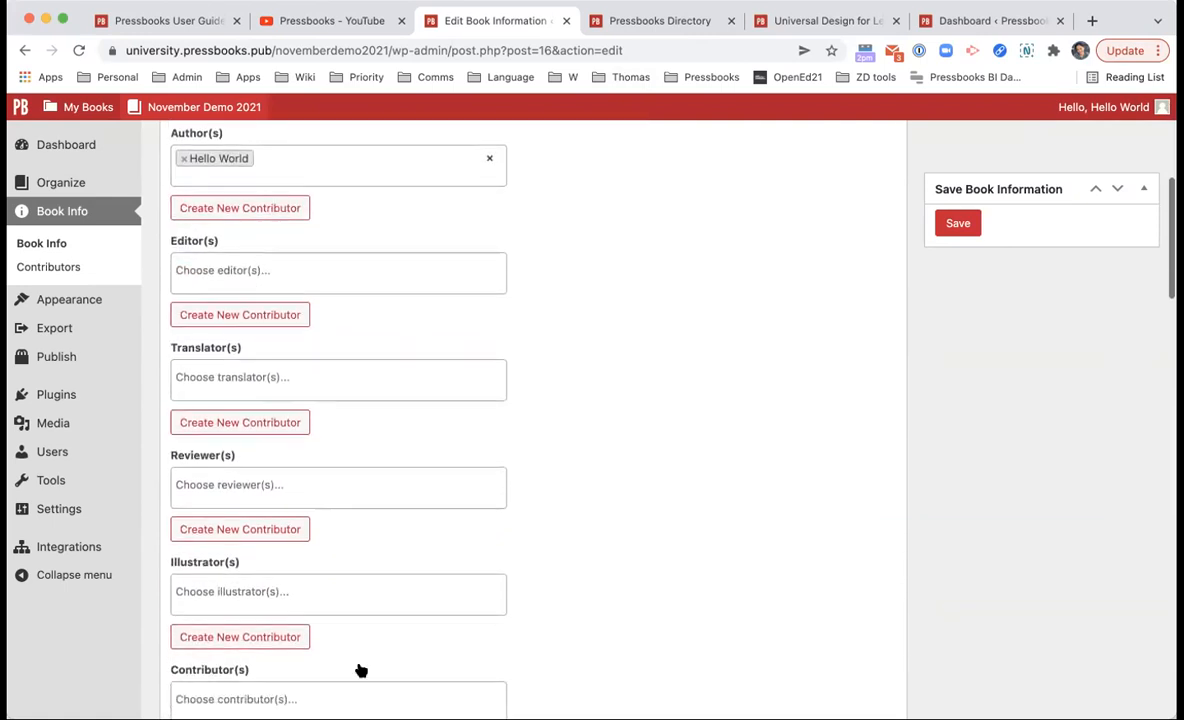
pyautogui.scroll(-4, 296, 634)
pyautogui.scroll(4, 290, 636)
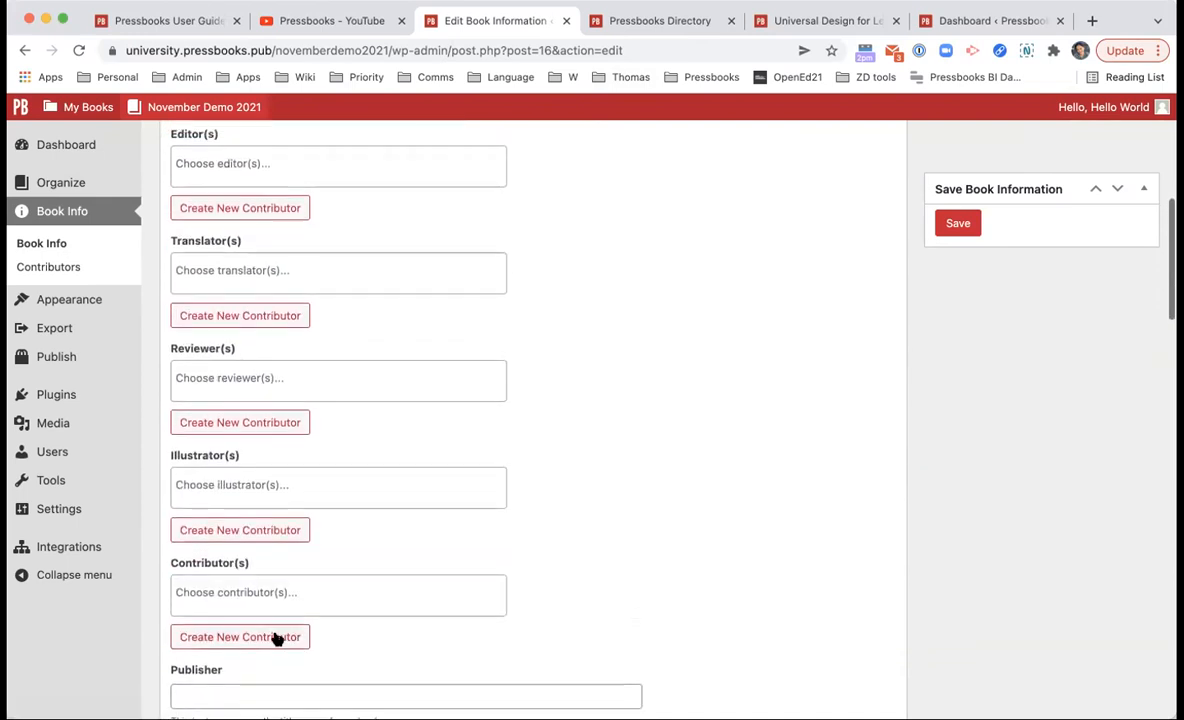
pyautogui.scroll(2, 312, 449)
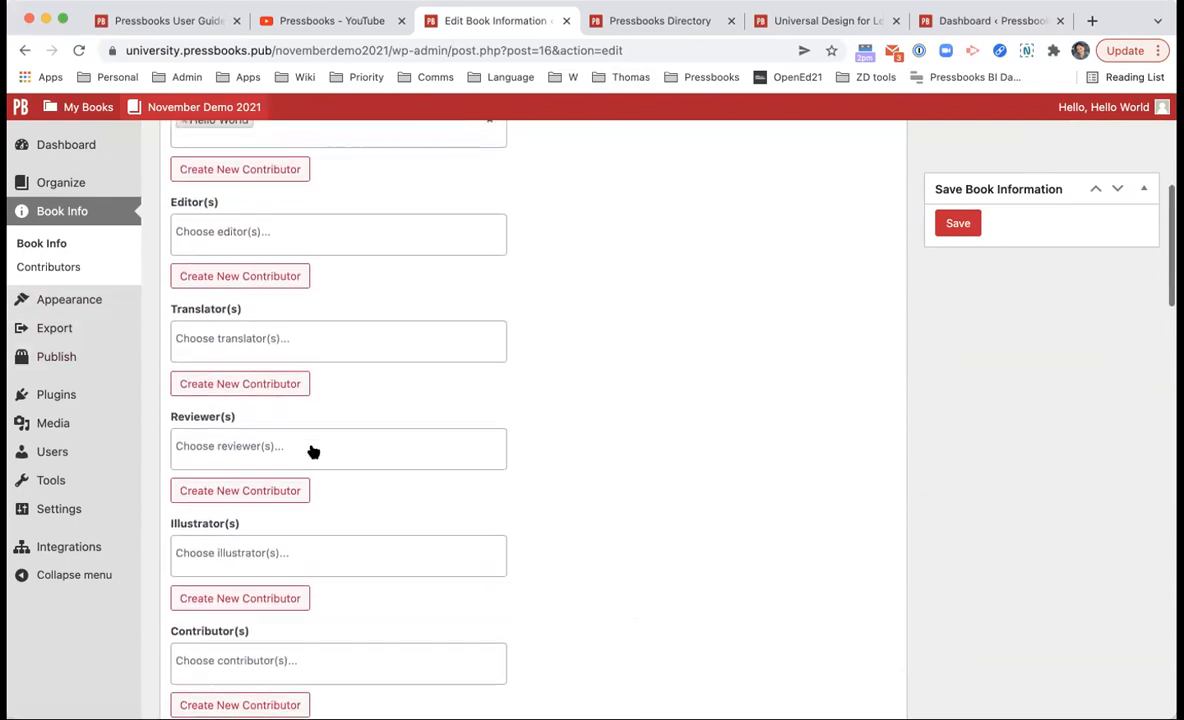
pyautogui.scroll(2, 268, 238)
pyautogui.scroll(-3, 267, 240)
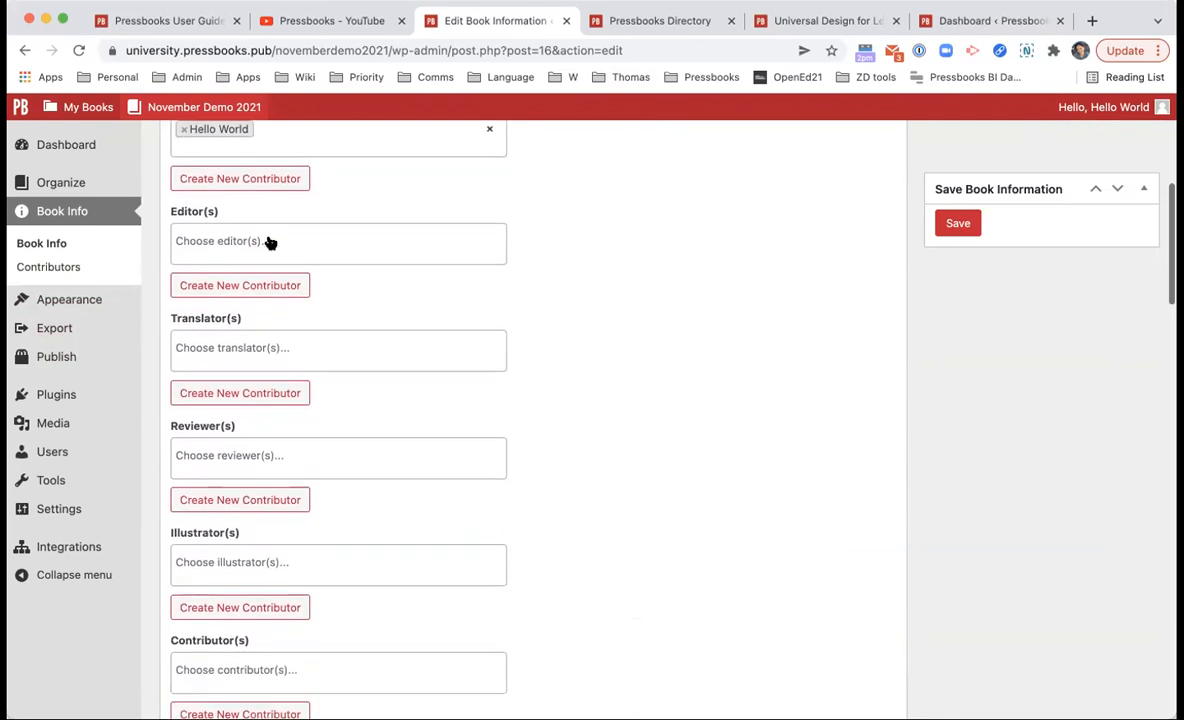
pyautogui.scroll(-2, 252, 618)
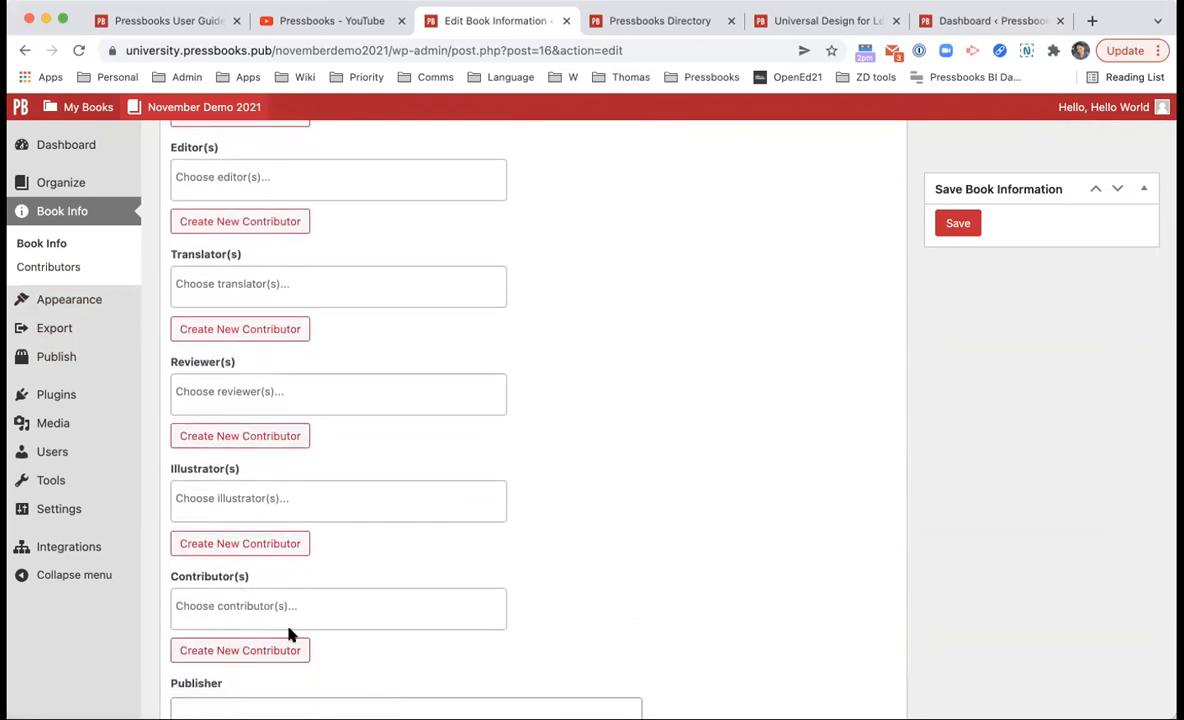
# Step: Open the Contributors page and look over its fields, including Suffix
pyautogui.click(130, 266)
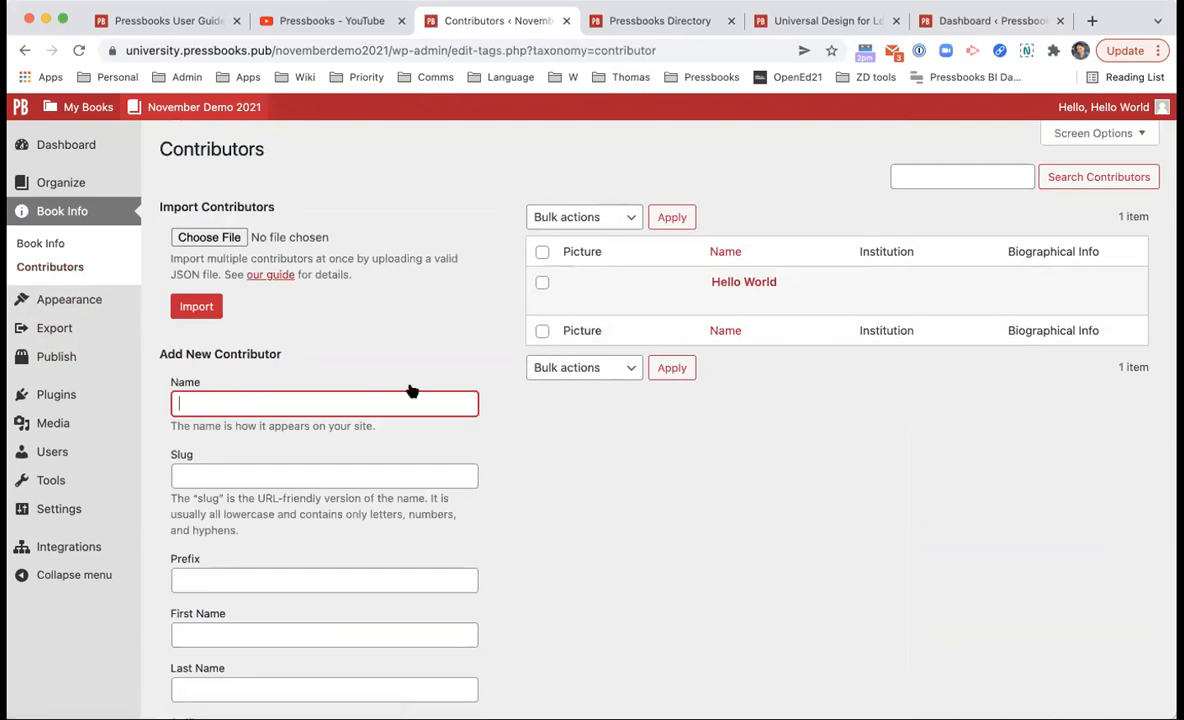
pyautogui.scroll(-1, 476, 386)
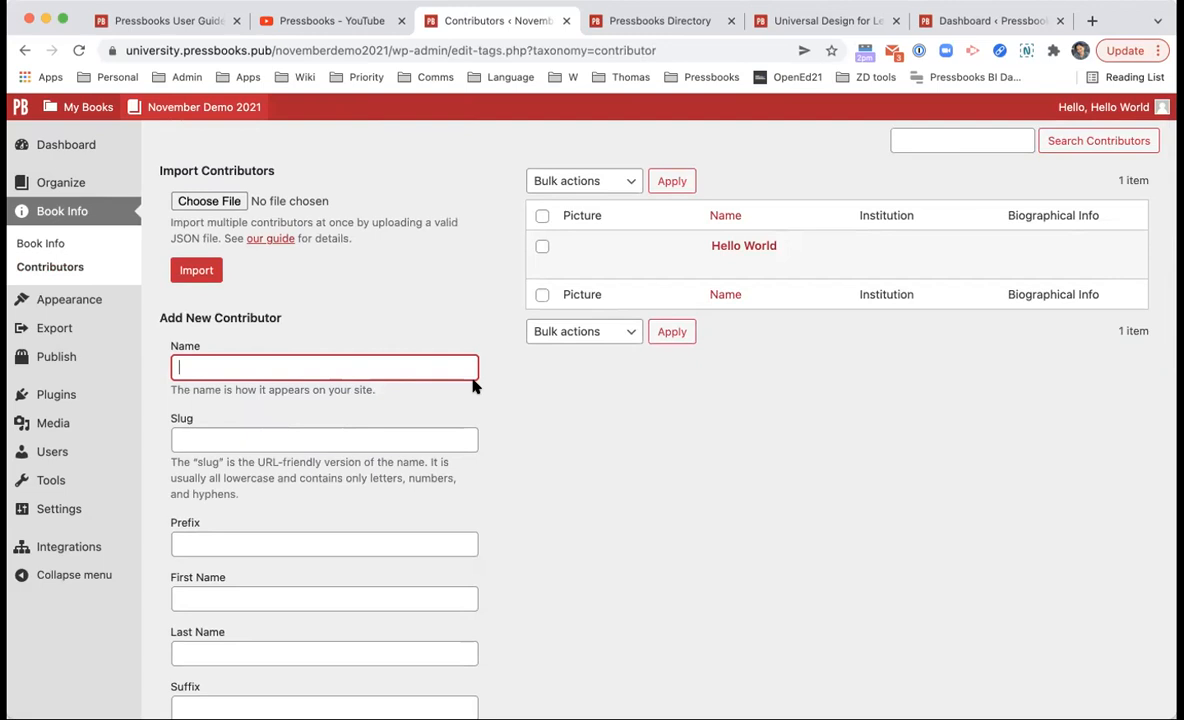
pyautogui.scroll(-5, 425, 428)
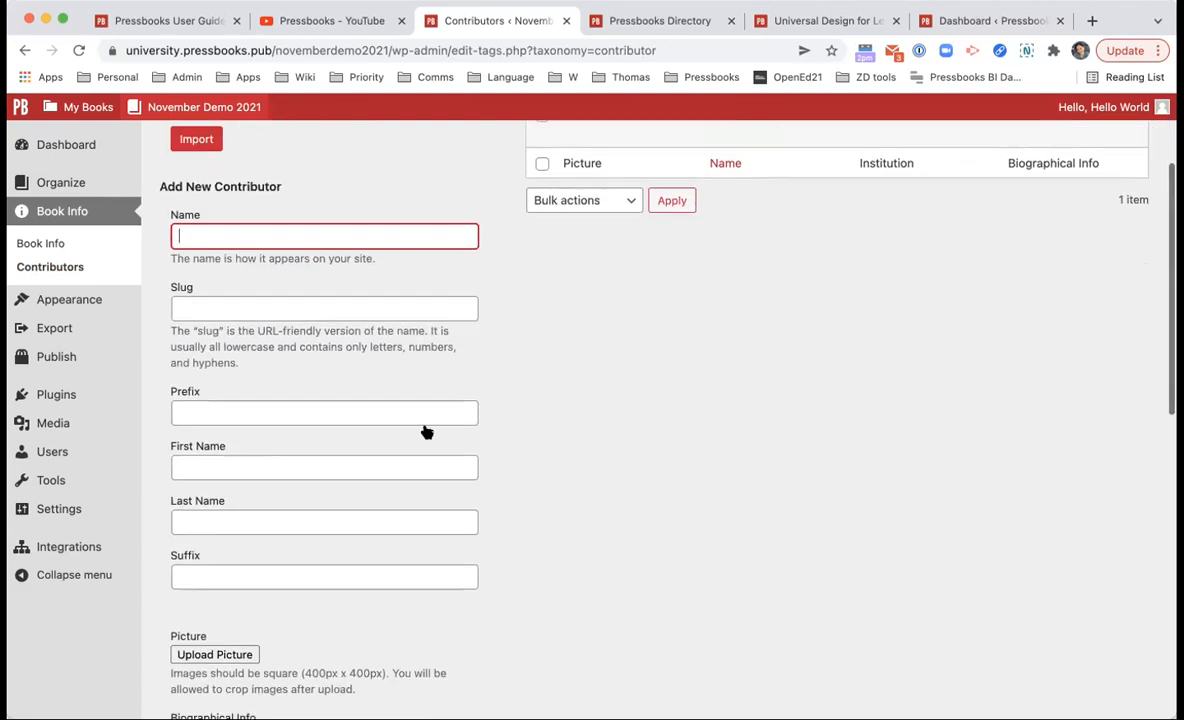
pyautogui.scroll(-2, 344, 505)
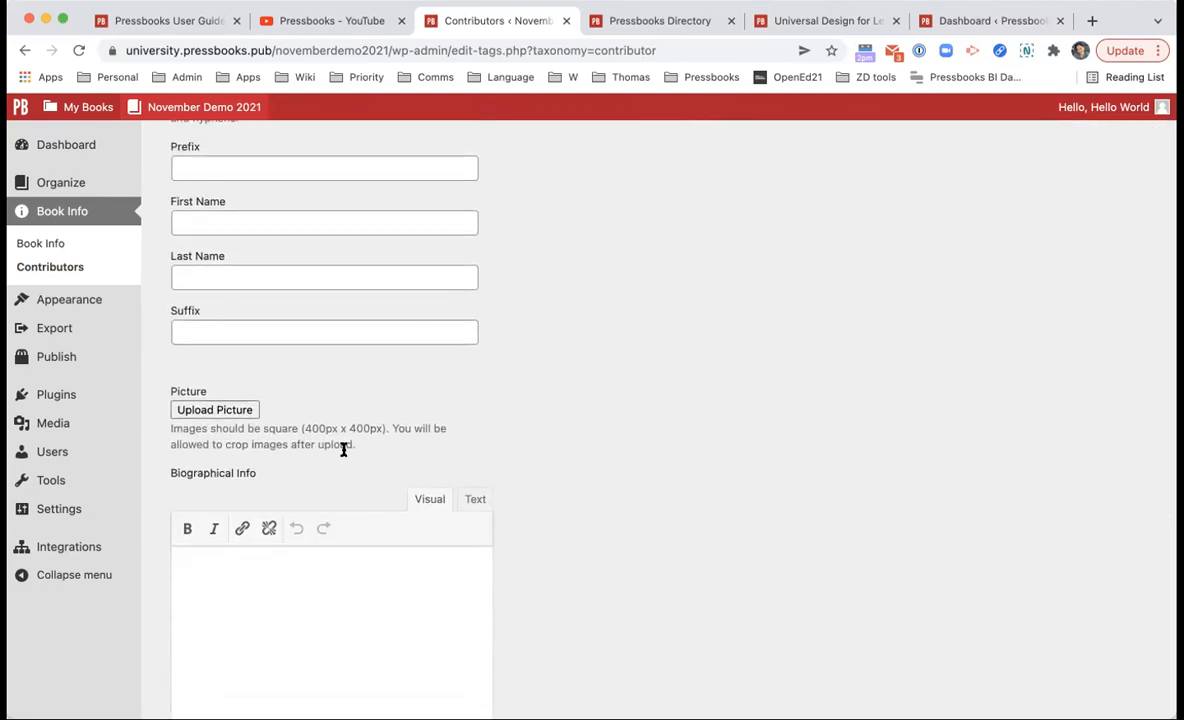
pyautogui.scroll(4, 343, 446)
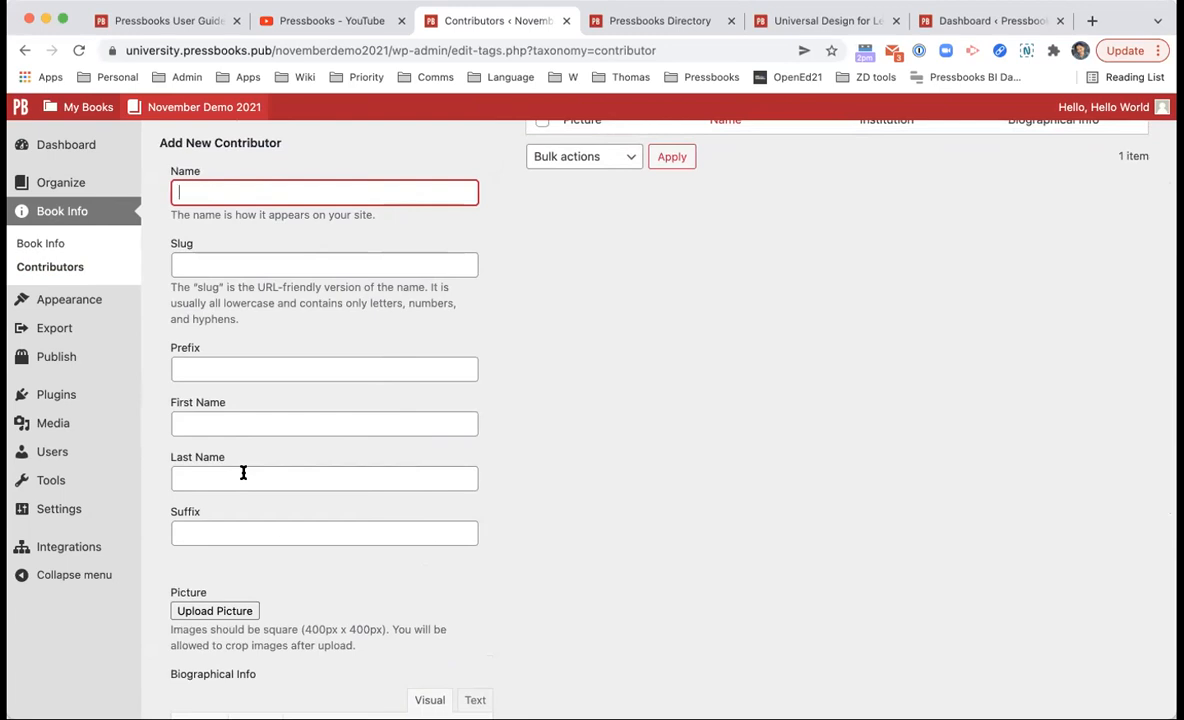
pyautogui.scroll(-5, 243, 472)
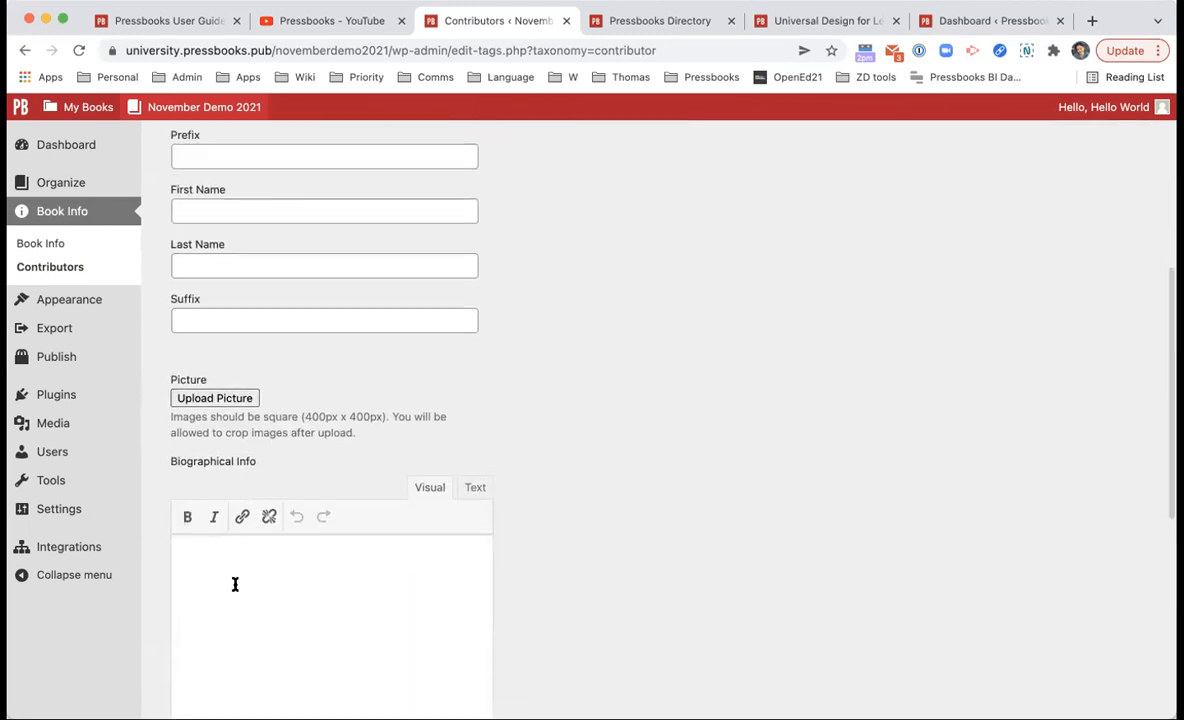
pyautogui.scroll(5, 235, 584)
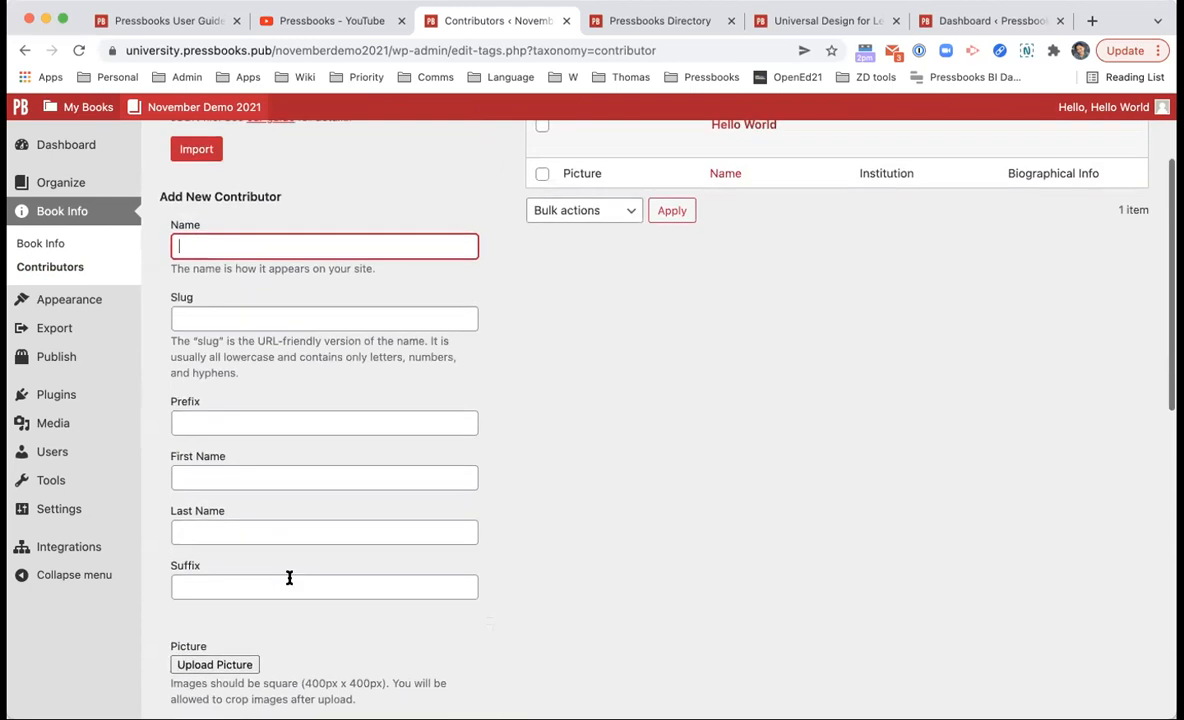
pyautogui.click(289, 580)
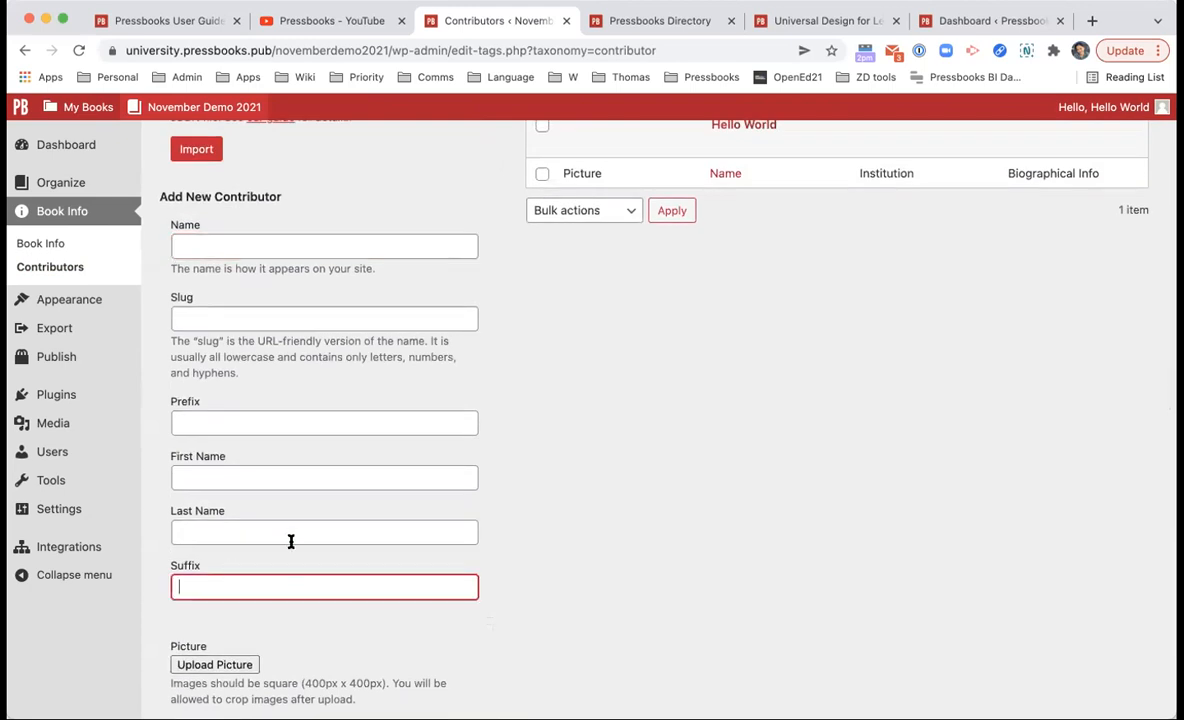
pyautogui.click(314, 462)
pyautogui.scroll(-1, 320, 400)
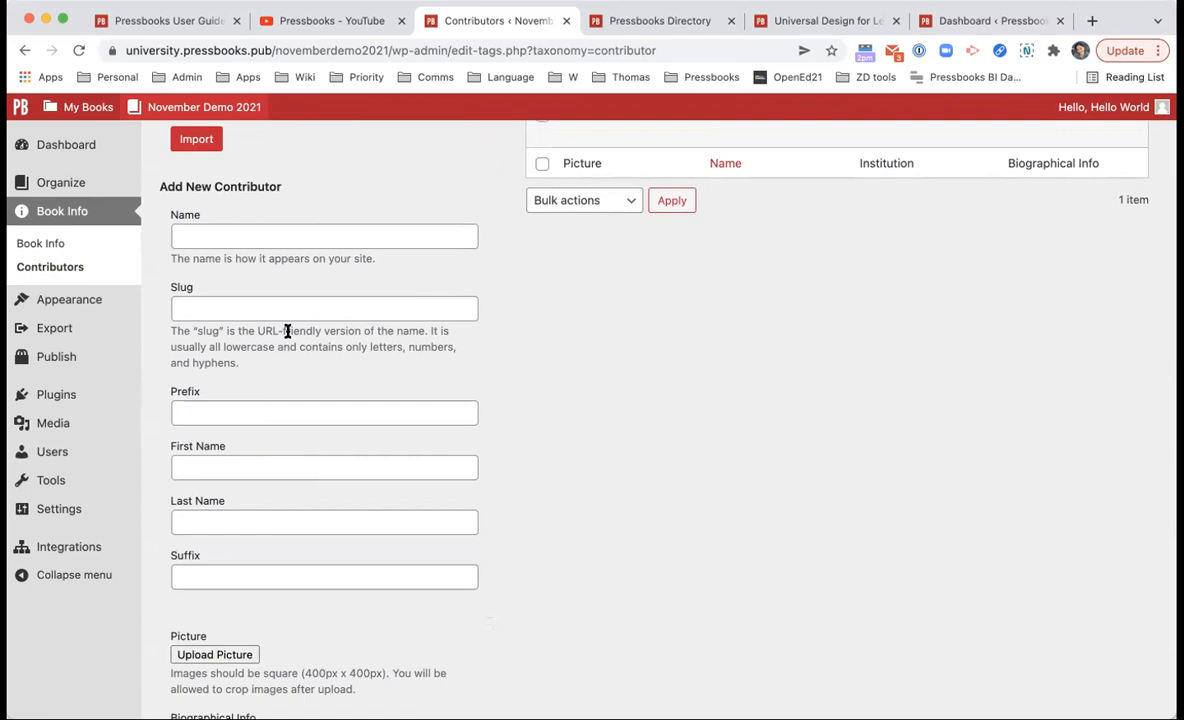
pyautogui.scroll(4, 287, 331)
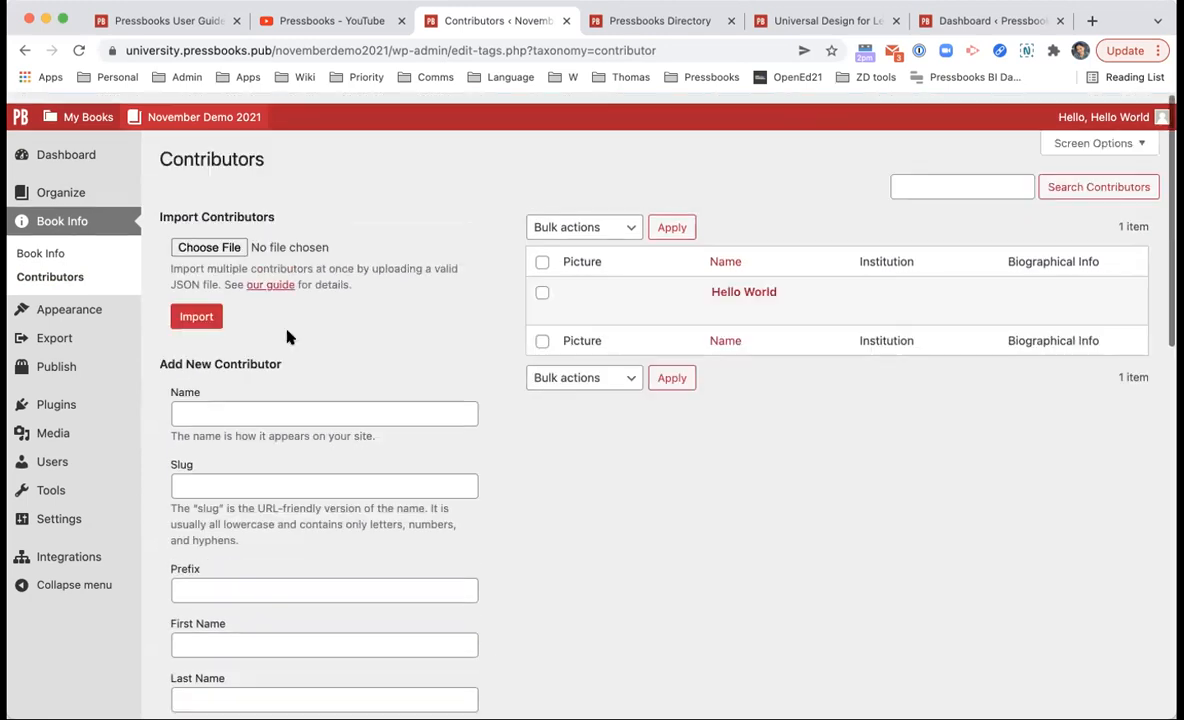
pyautogui.moveTo(94, 459)
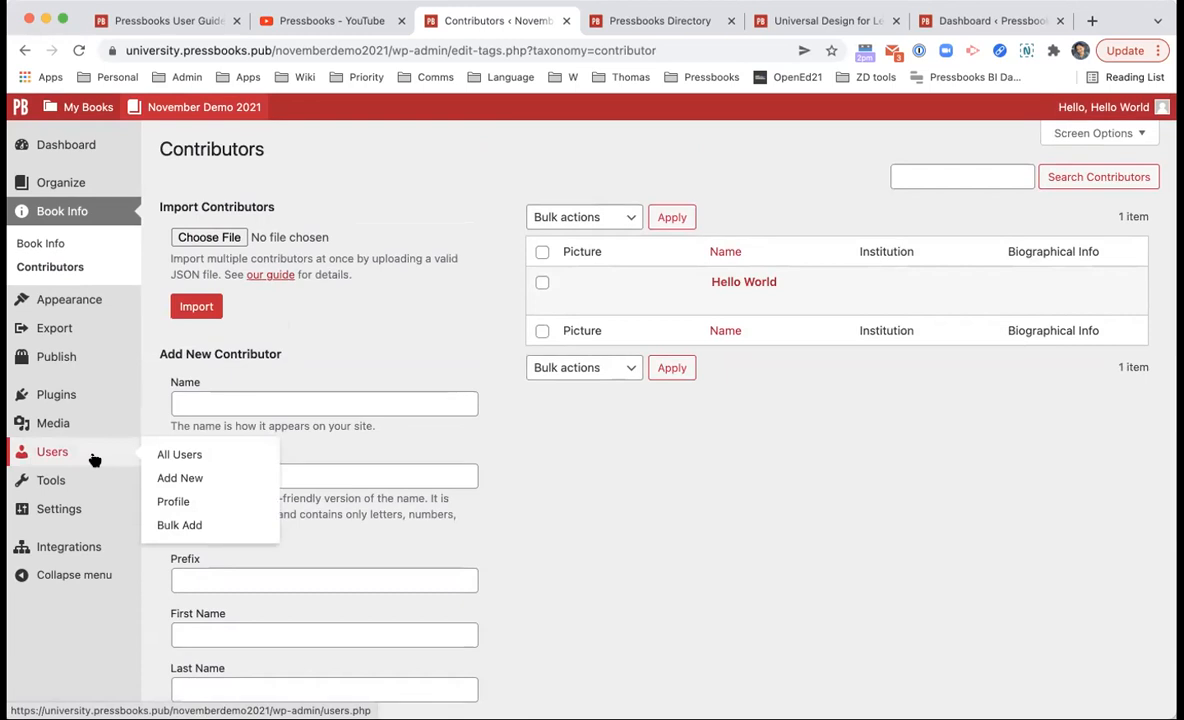
pyautogui.moveTo(572, 284)
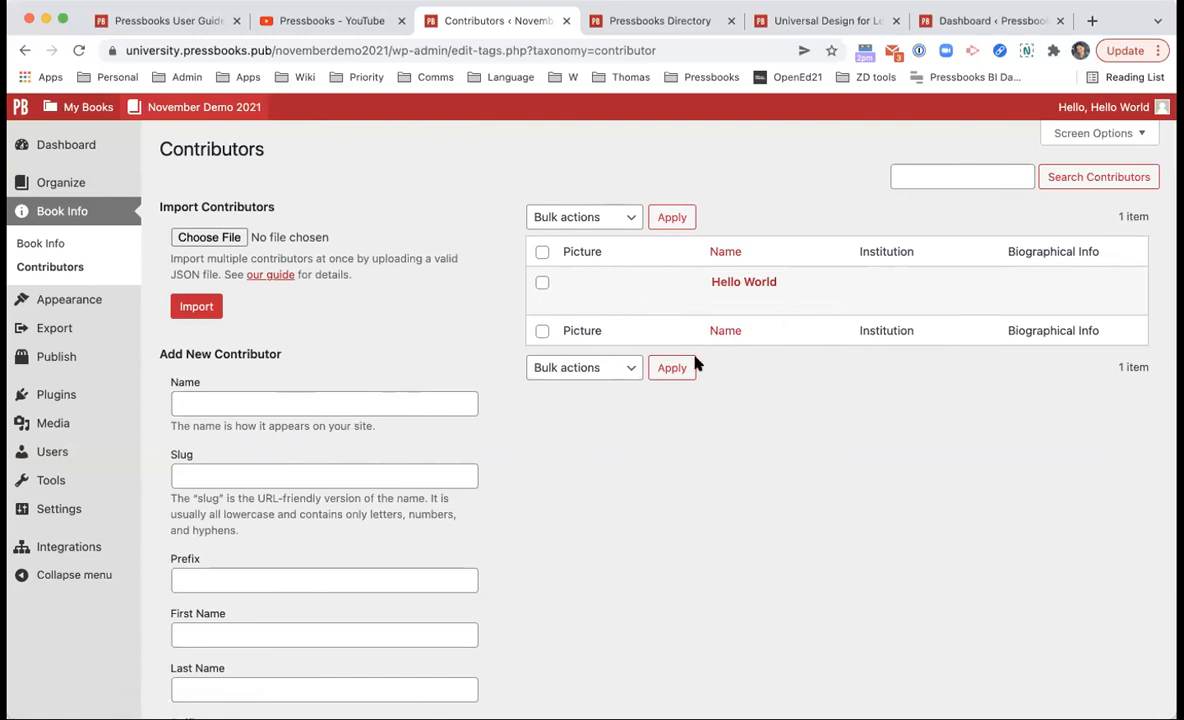
# Step: Create a new contributor named 'ENGL 202 Fall 2021 Cohort' and return to Book Info
pyautogui.click(406, 400)
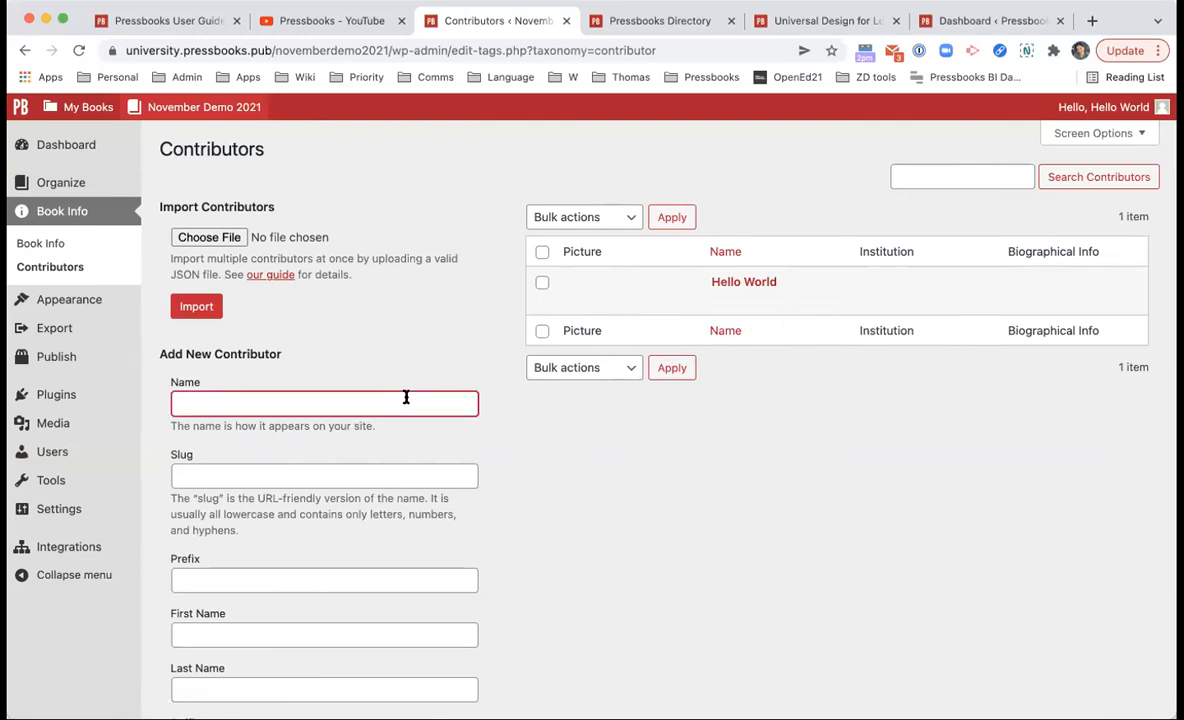
pyautogui.scroll(-5, 406, 398)
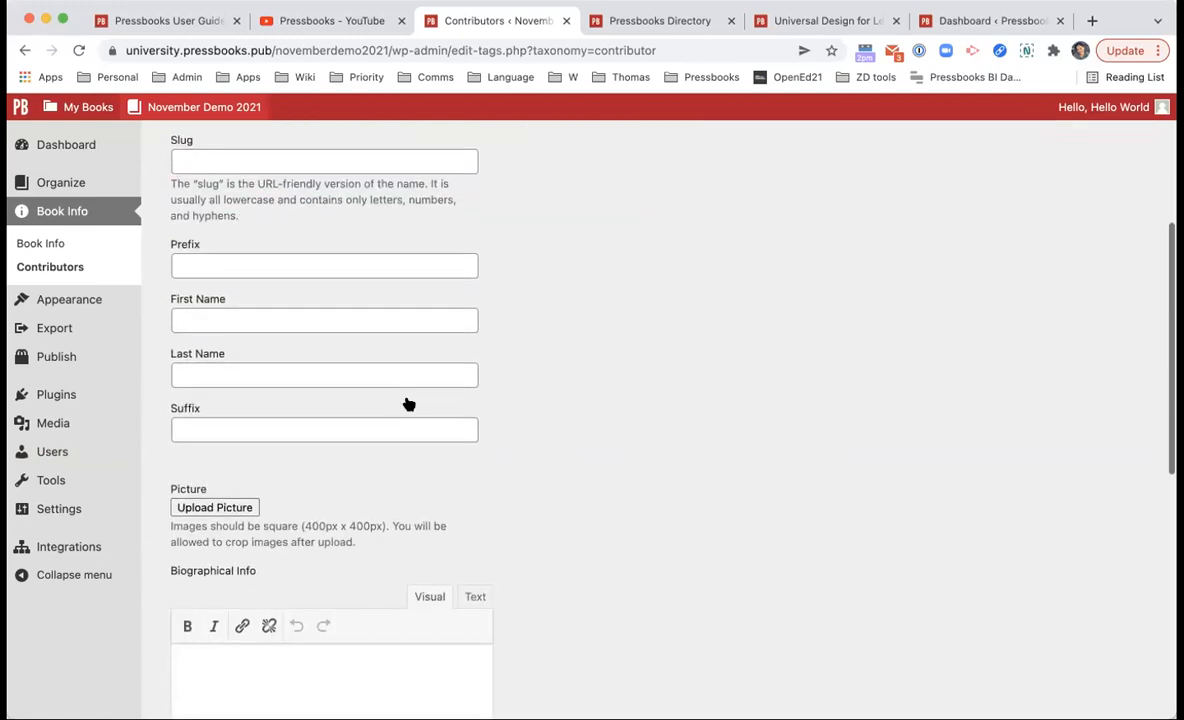
pyautogui.scroll(10, 301, 503)
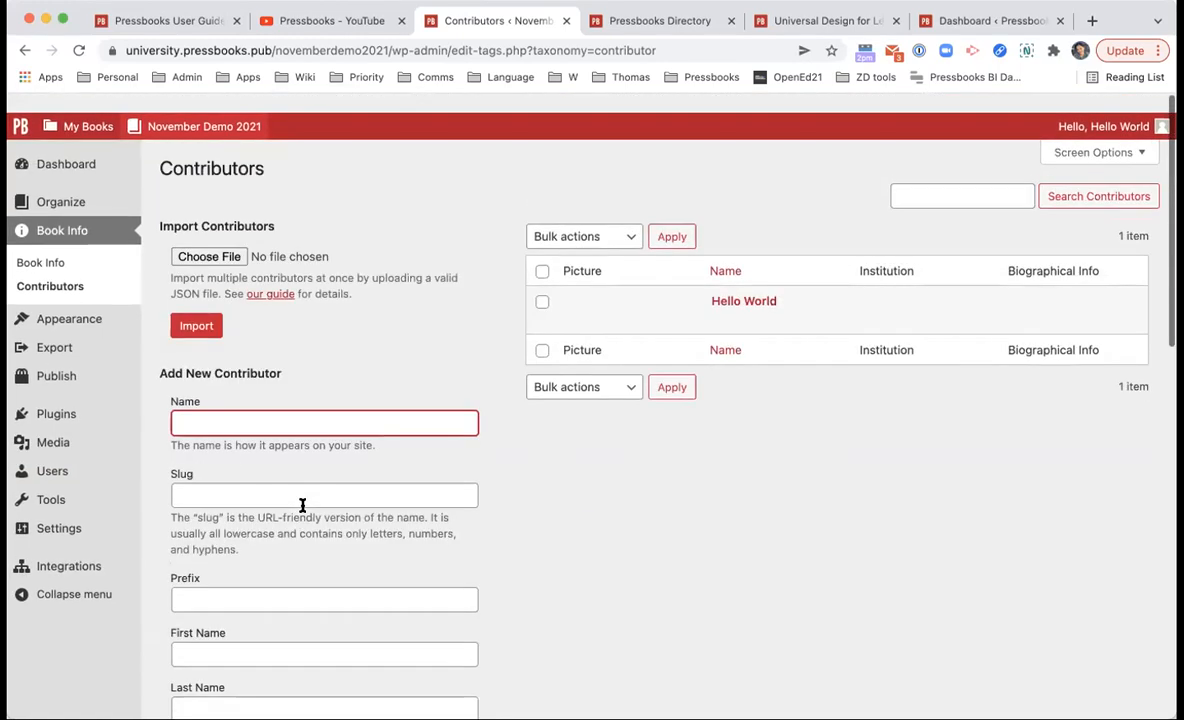
pyautogui.moveTo(1150, 110)
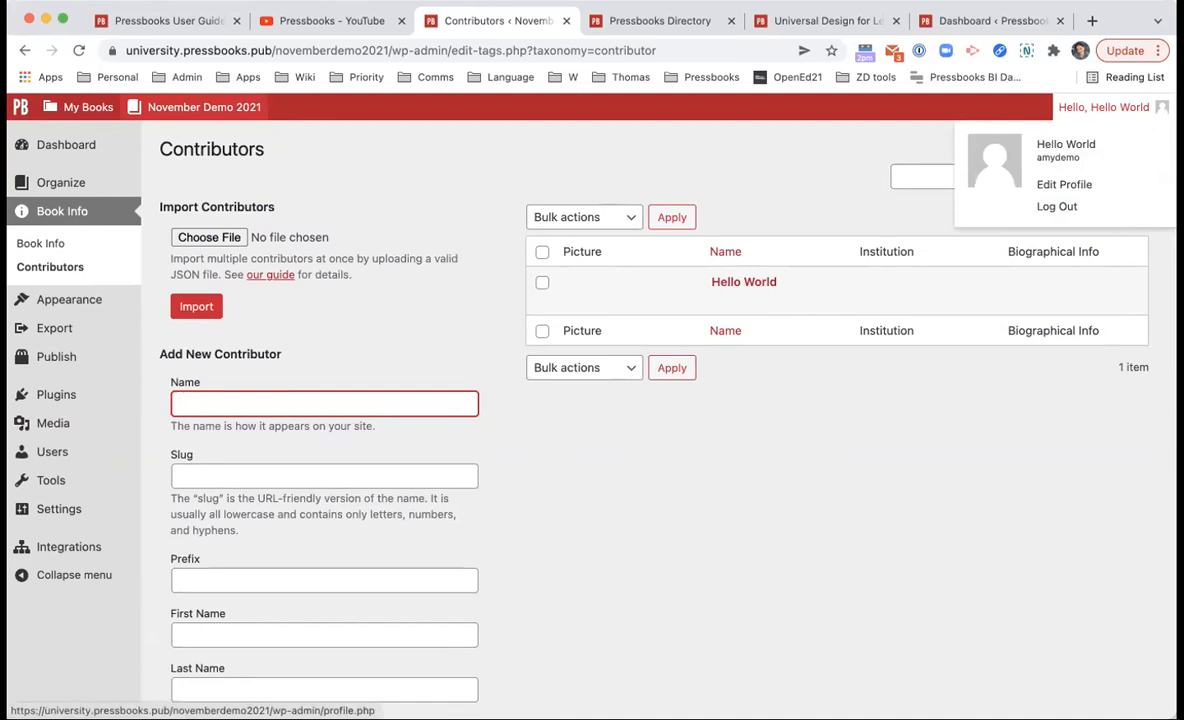
pyautogui.click(948, 657)
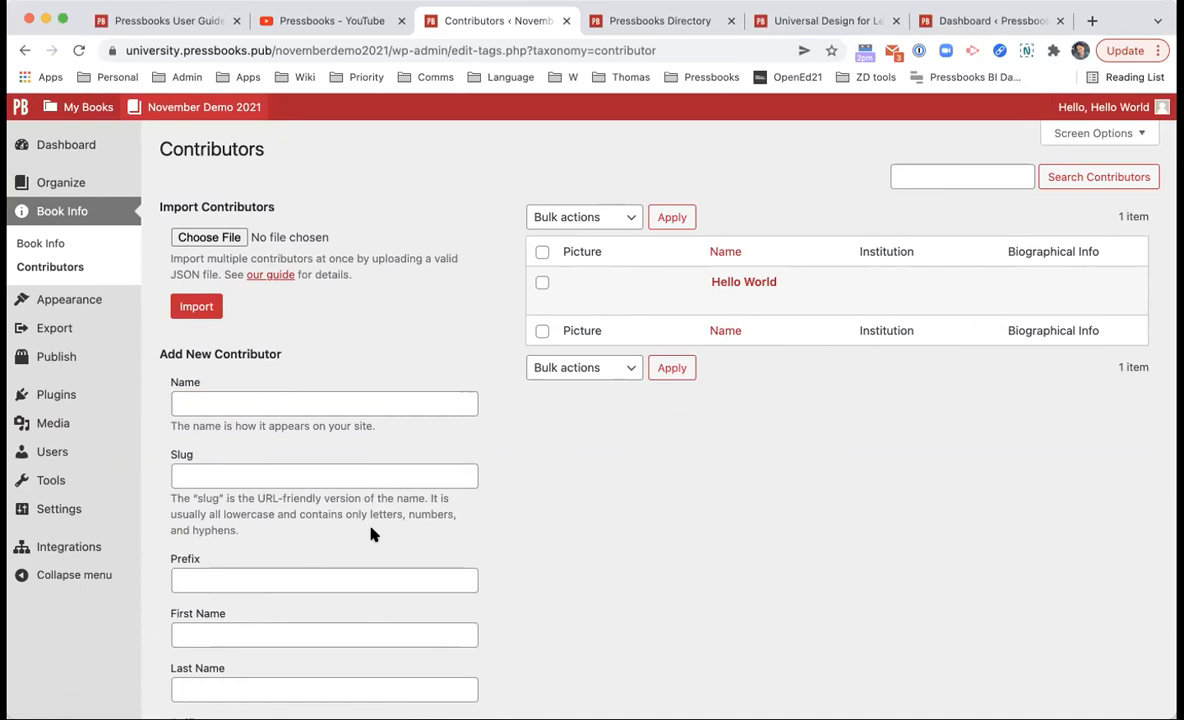
pyautogui.click(378, 409)
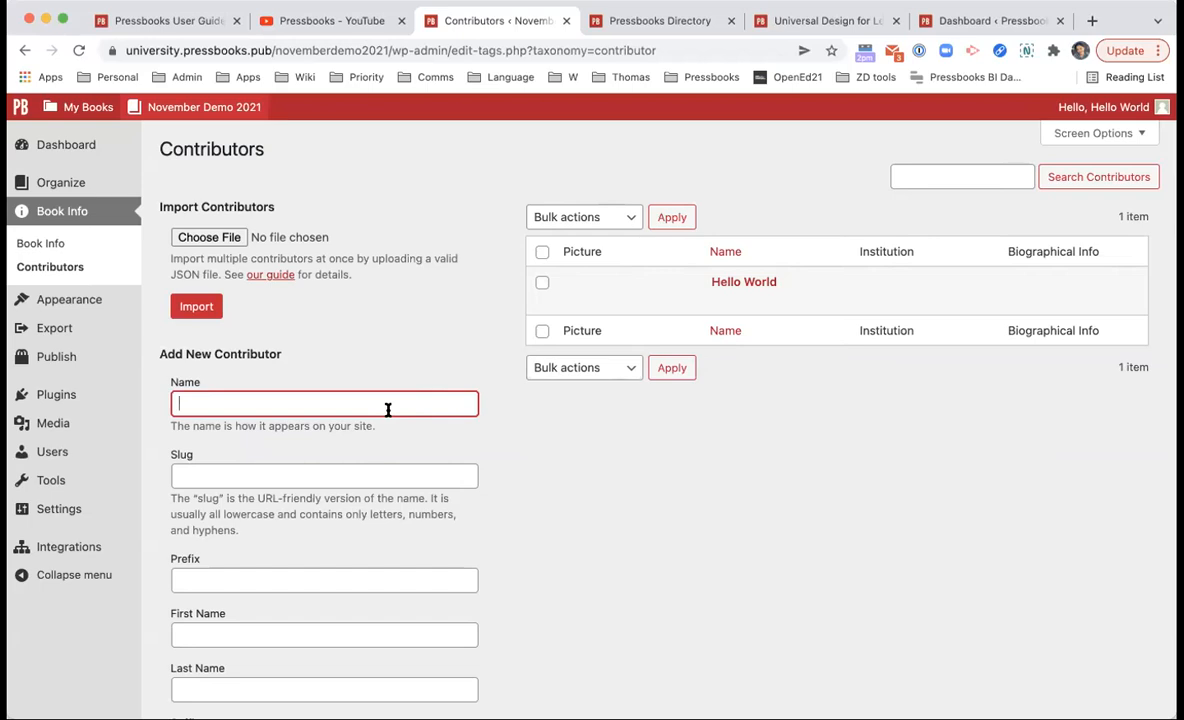
pyautogui.write('ENGL 202 Fall 2021 ')
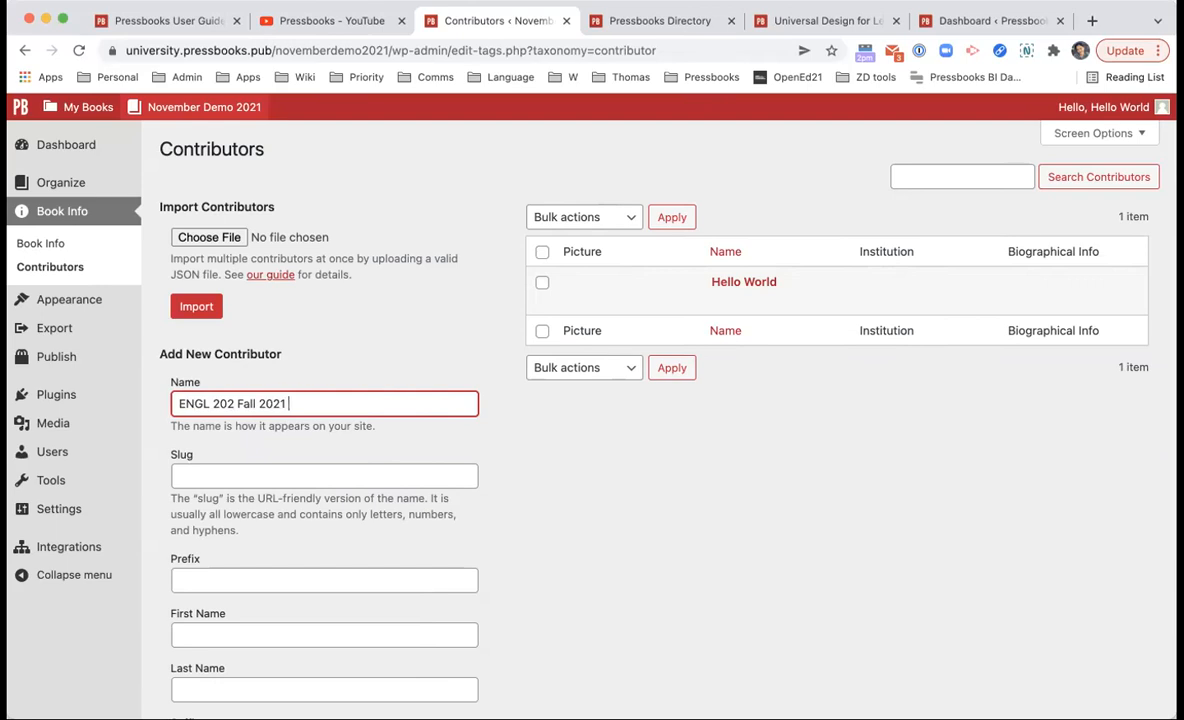
pyautogui.write('Cohort')
pyautogui.scroll(-2, 431, 478)
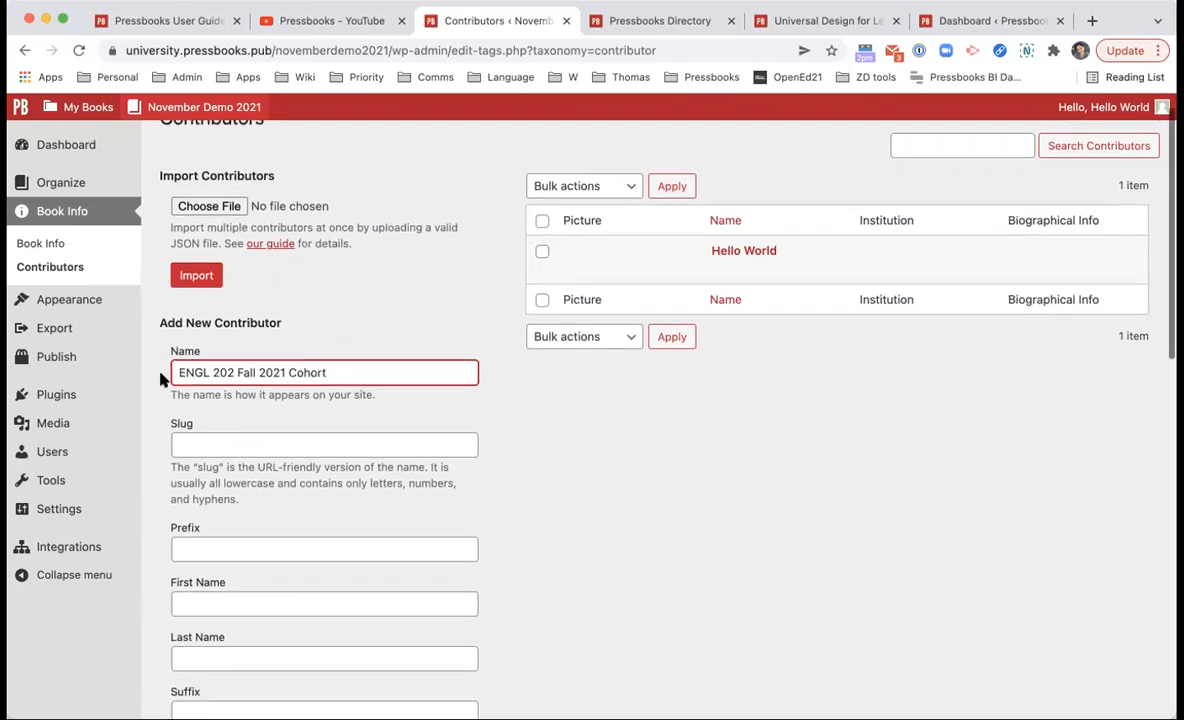
pyautogui.scroll(-10, 407, 293)
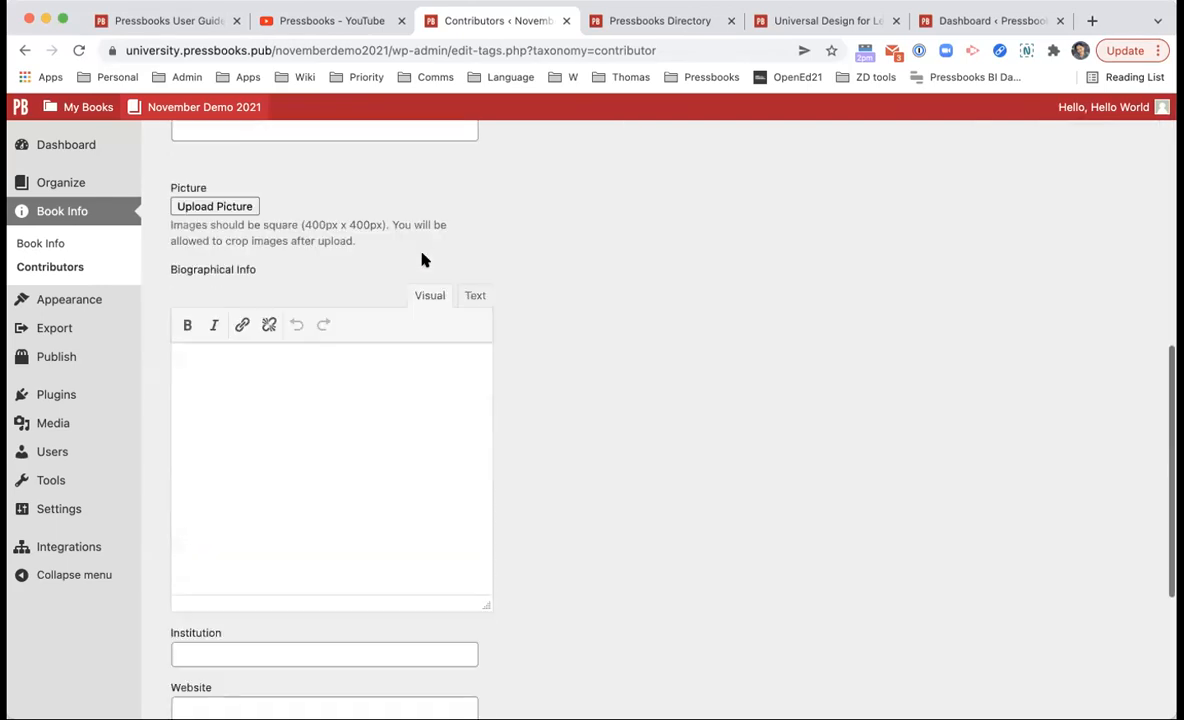
pyautogui.scroll(-5, 264, 272)
pyautogui.click(227, 614)
pyautogui.scroll(15, 547, 511)
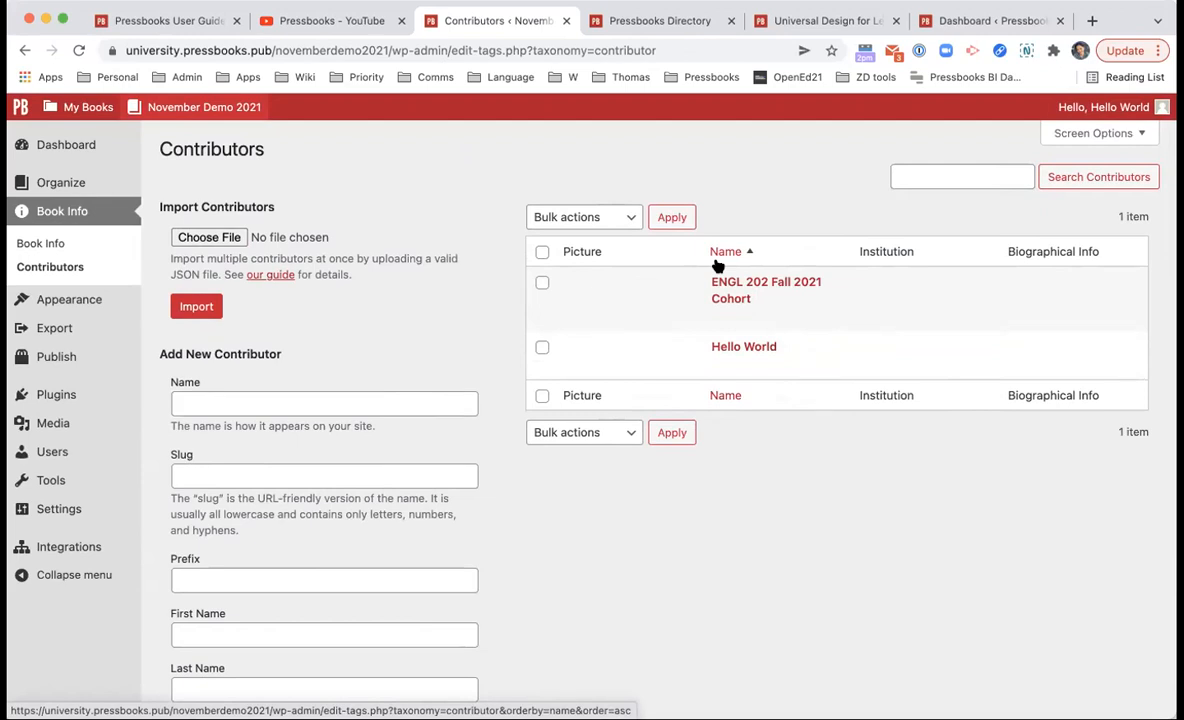
pyautogui.click(116, 244)
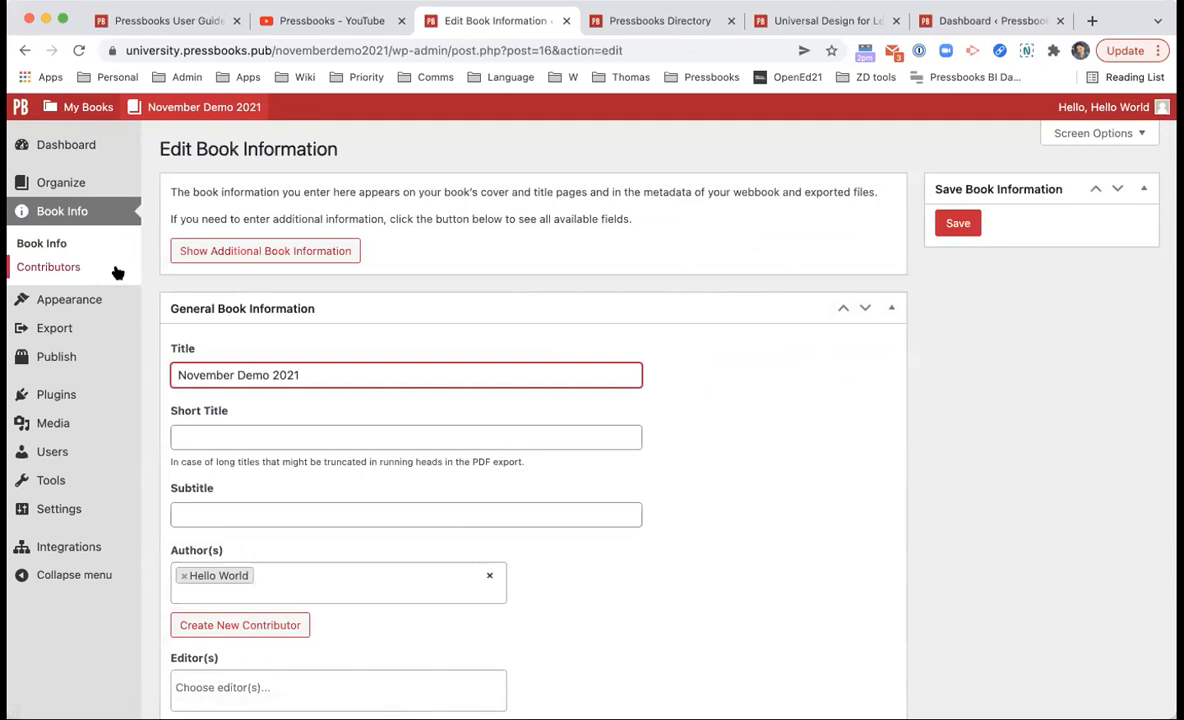
# Step: Add ENGL 202 Fall 2021 Cohort to the Author(s) field beside the existing author
pyautogui.scroll(-2, 300, 400)
pyautogui.click(371, 498)
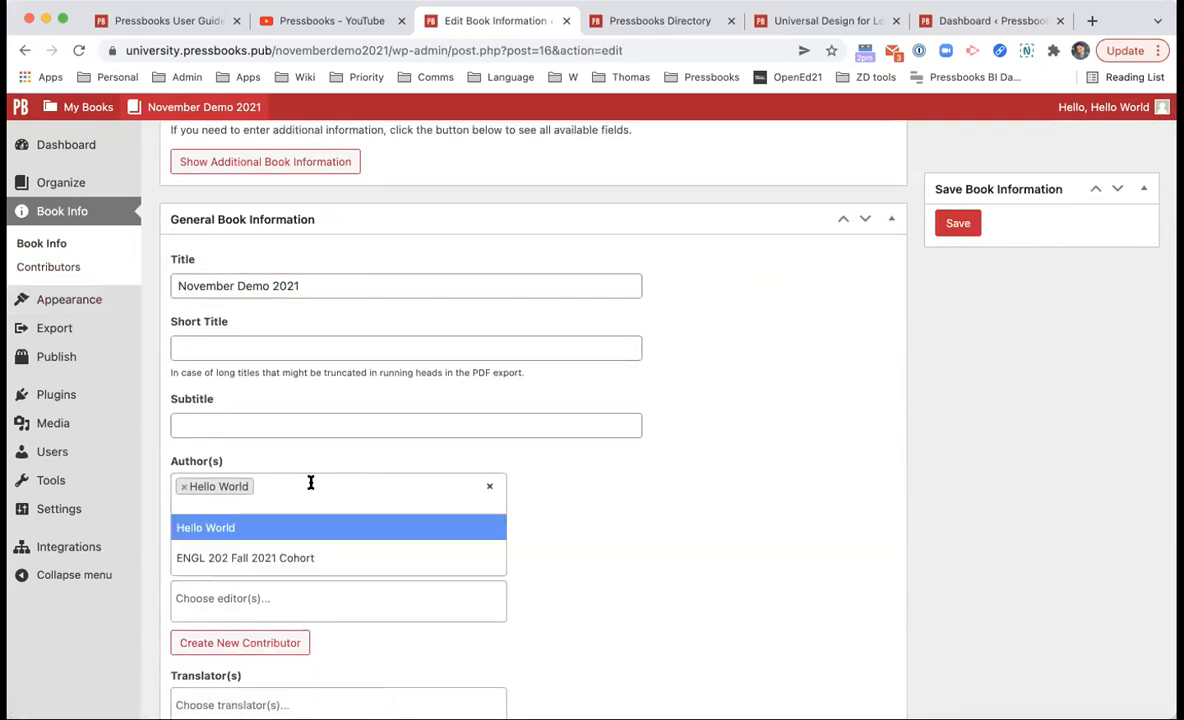
pyautogui.click(288, 560)
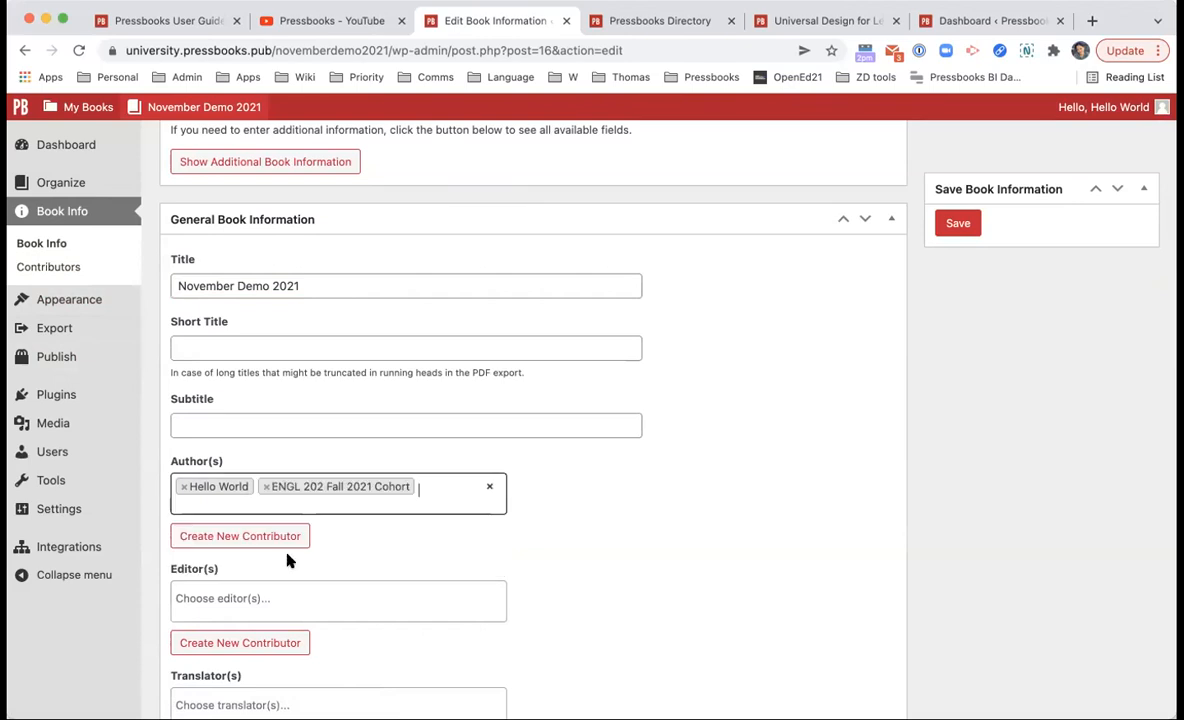
pyautogui.scroll(-3, 288, 557)
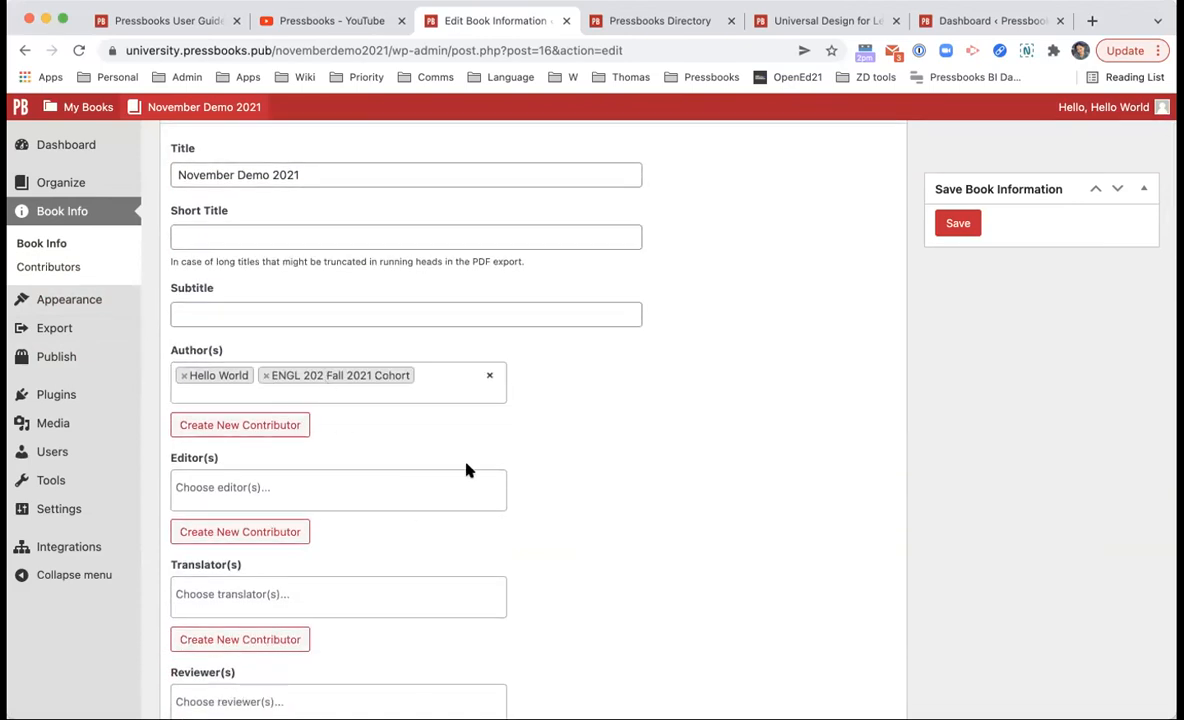
pyautogui.scroll(2, 455, 568)
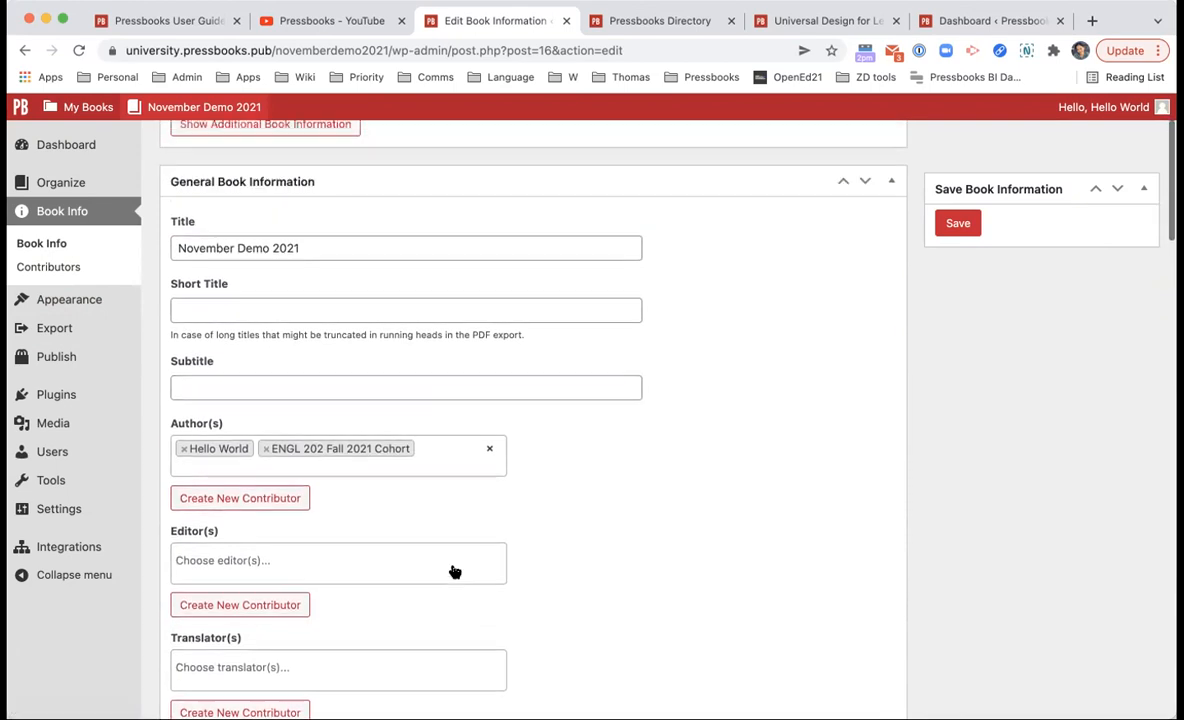
pyautogui.scroll(-8, 536, 573)
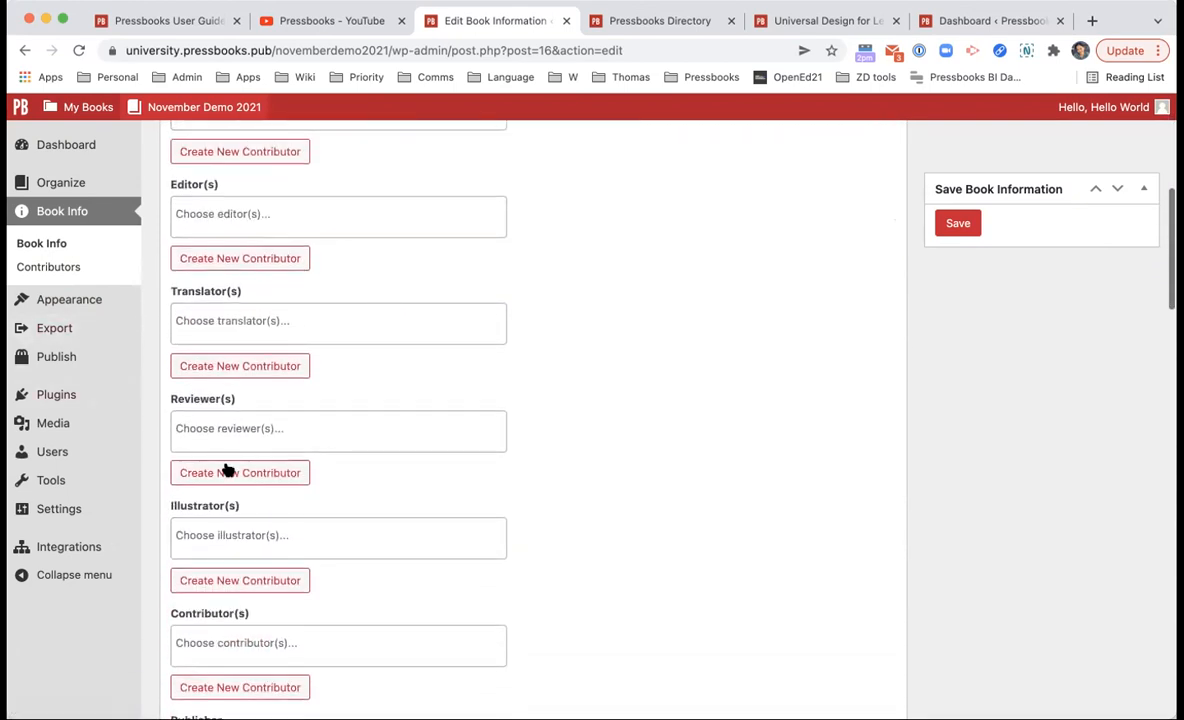
pyautogui.scroll(-6, 523, 569)
pyautogui.scroll(-5, 523, 570)
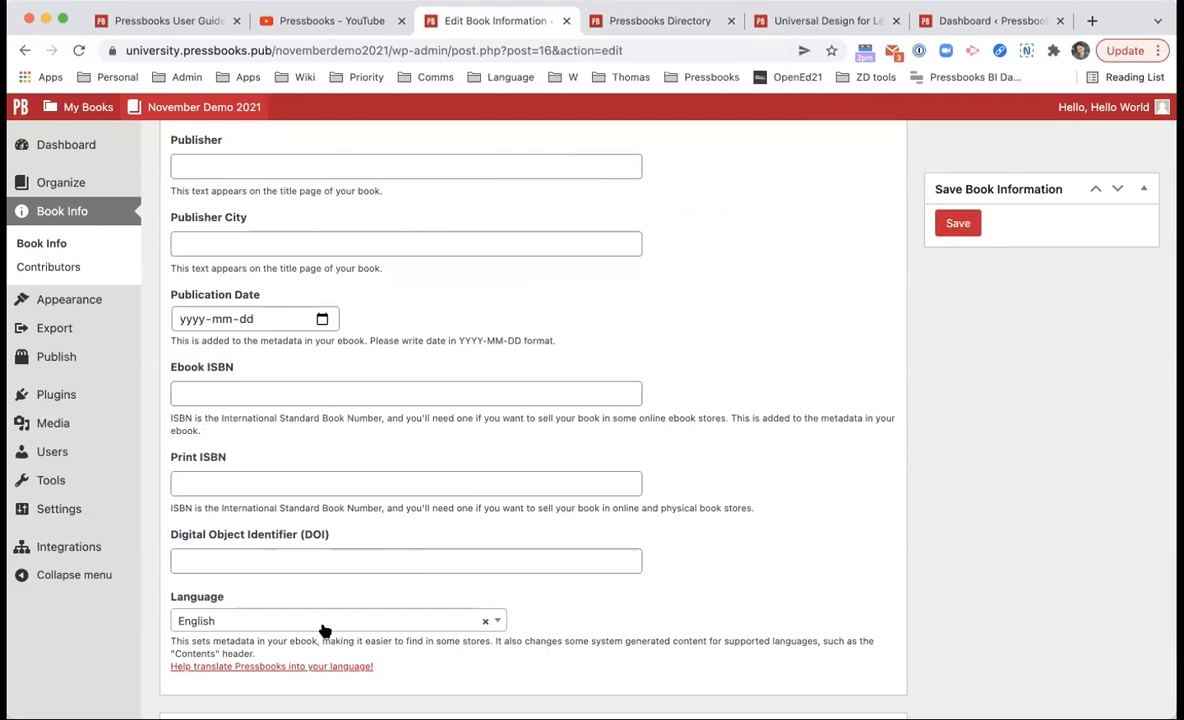
# Step: Keep English as the book's language and switch to the Pressbooks Directory
pyautogui.scroll(-2, 320, 311)
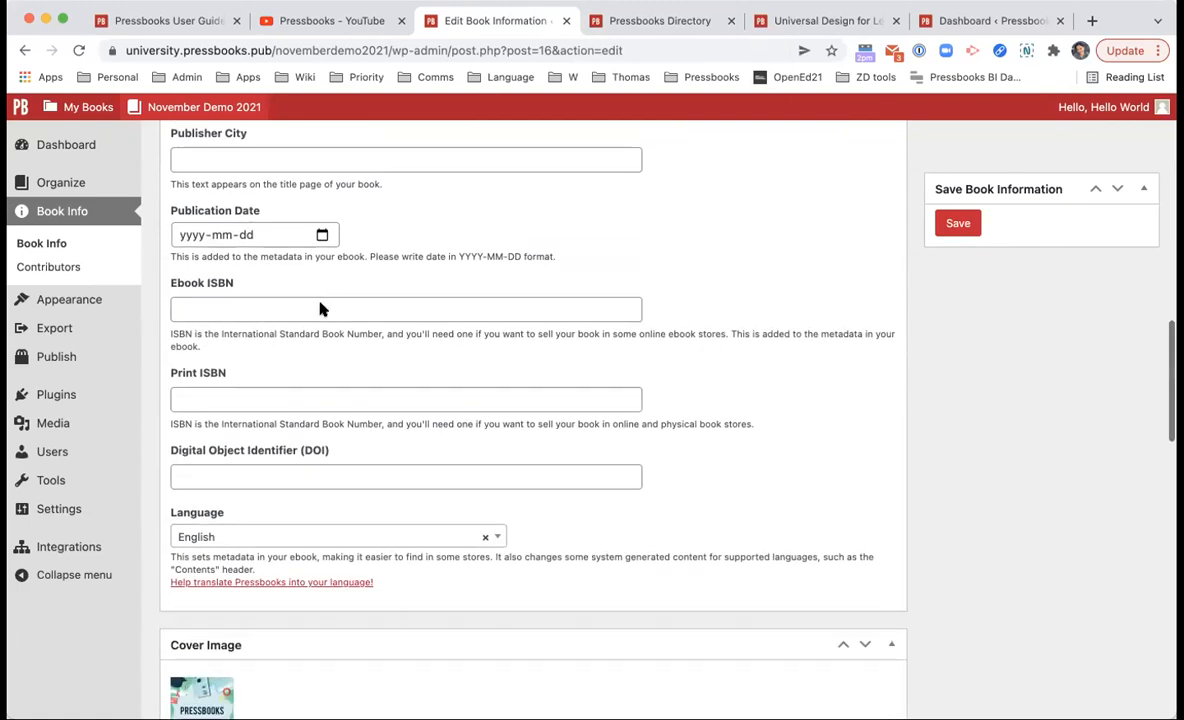
pyautogui.scroll(-3, 489, 394)
pyautogui.click(500, 396)
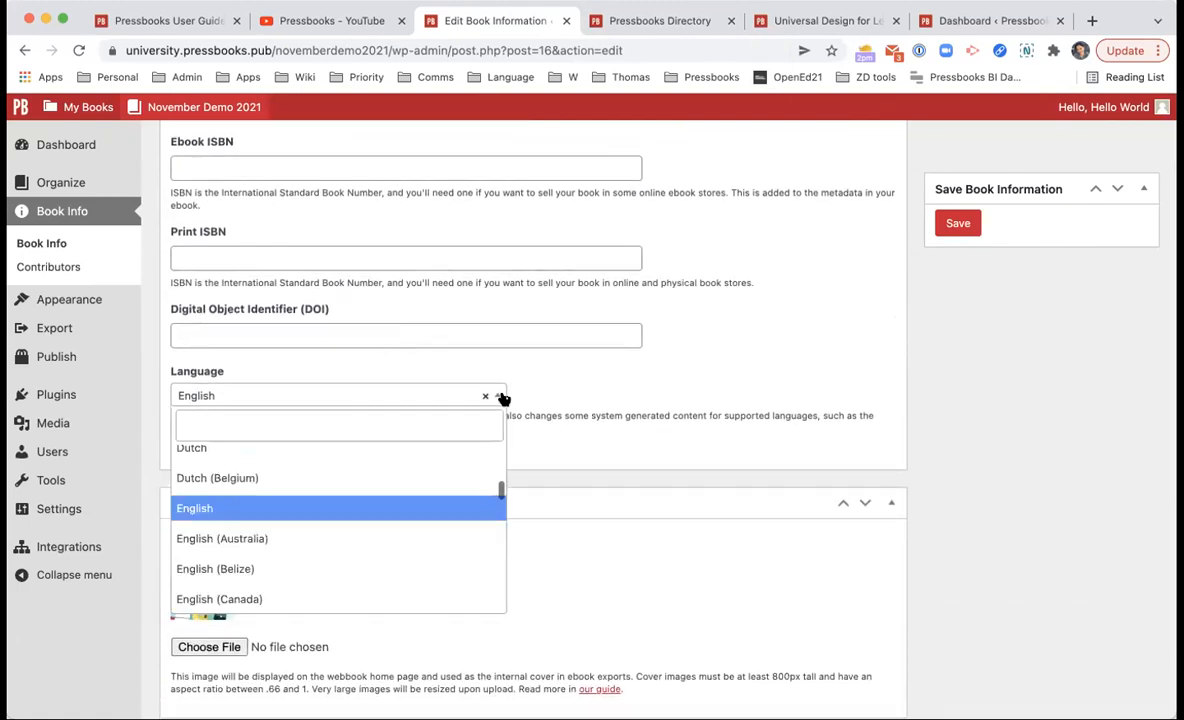
pyautogui.scroll(1, 412, 489)
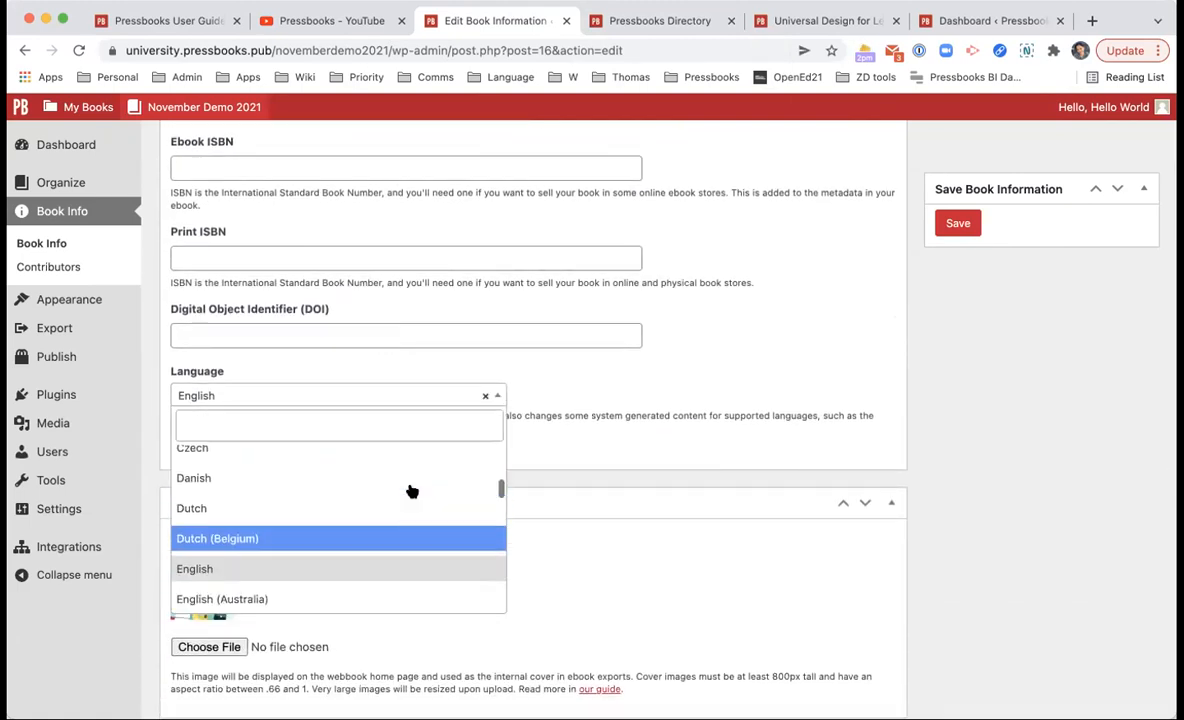
pyautogui.click(359, 568)
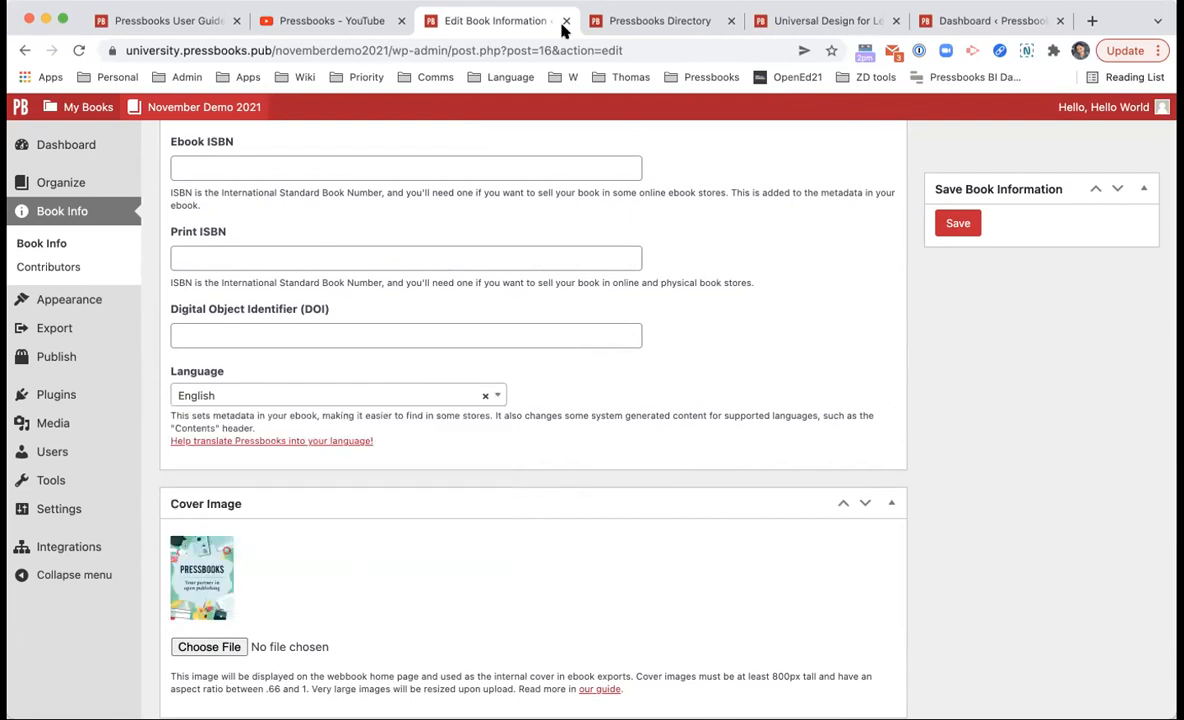
pyautogui.click(628, 22)
pyautogui.scroll(-3, 621, 441)
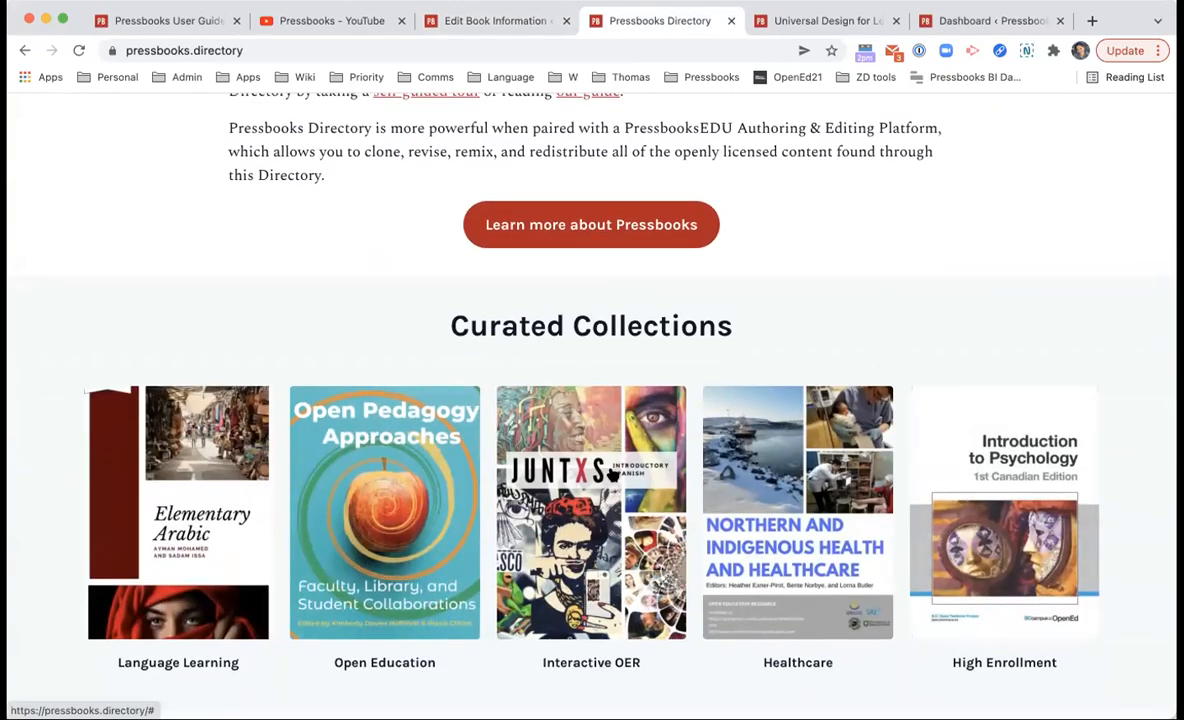
# Step: Browse the Interactive OER collection and open the JUNTXS book's page
pyautogui.click(618, 445)
pyautogui.scroll(-15, 590, 366)
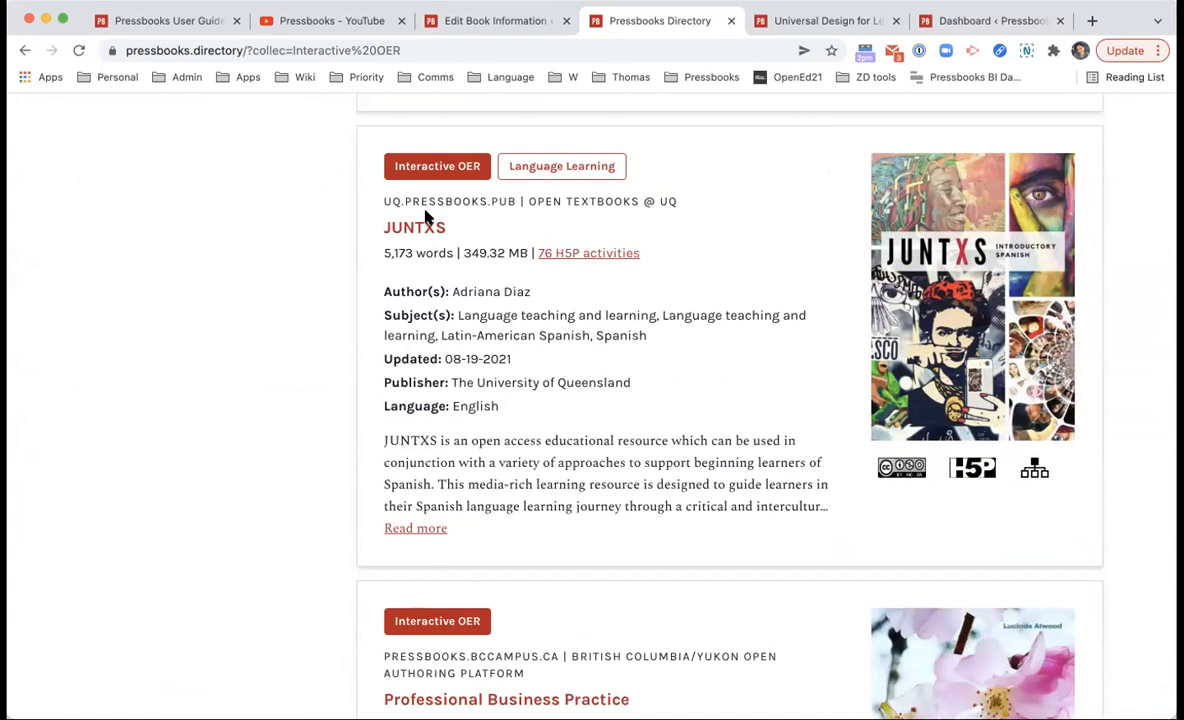
pyautogui.click(420, 229)
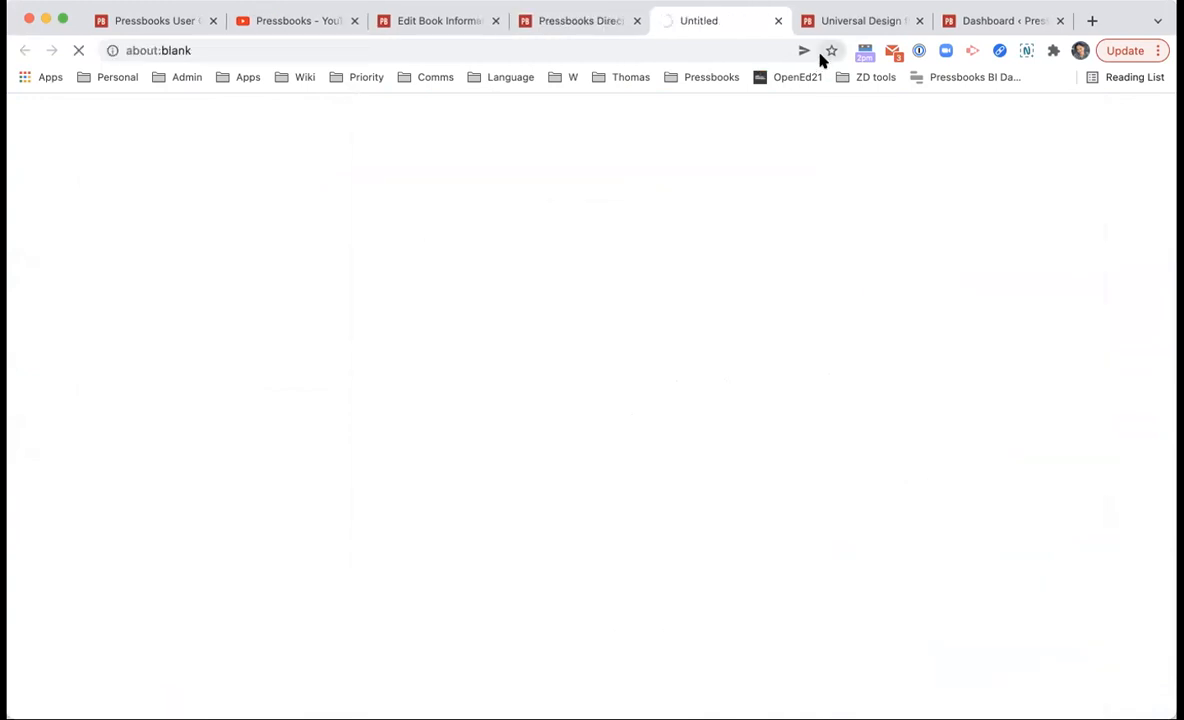
pyautogui.scroll(-2, 863, 155)
pyautogui.scroll(-10, 863, 155)
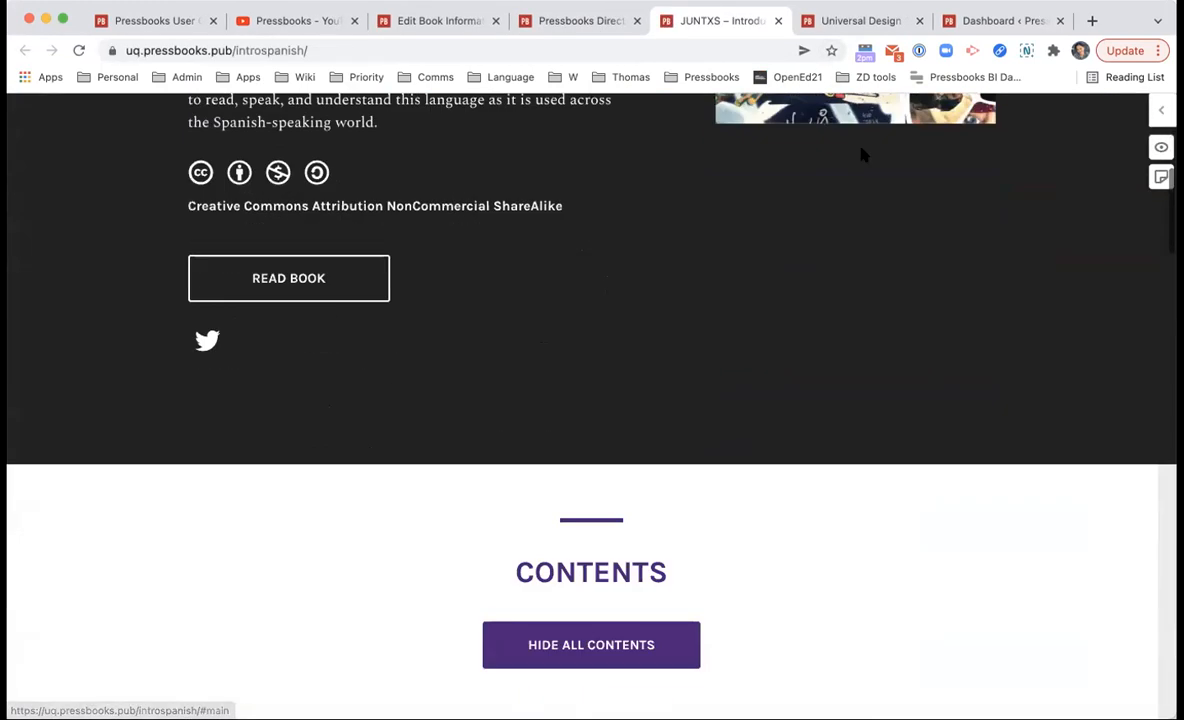
pyautogui.scroll(-20, 629, 240)
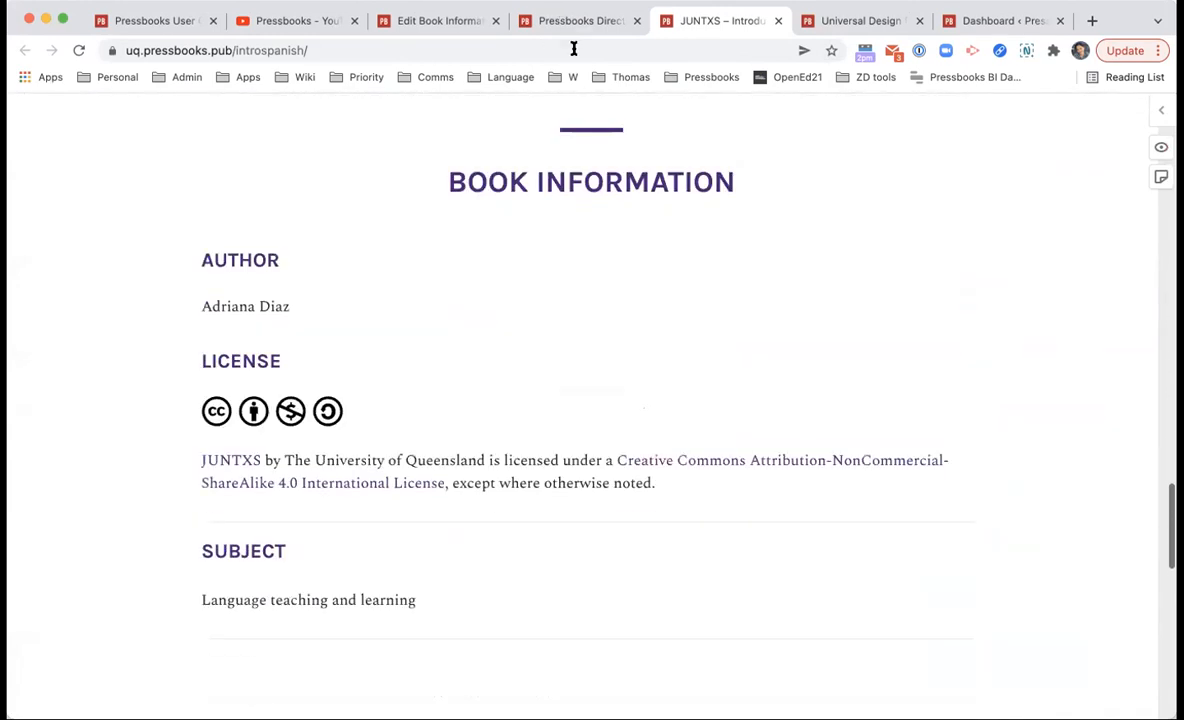
# Step: Look over the JUNTXS book information, then return to editing November Demo 2021's book info
pyautogui.click(574, 48)
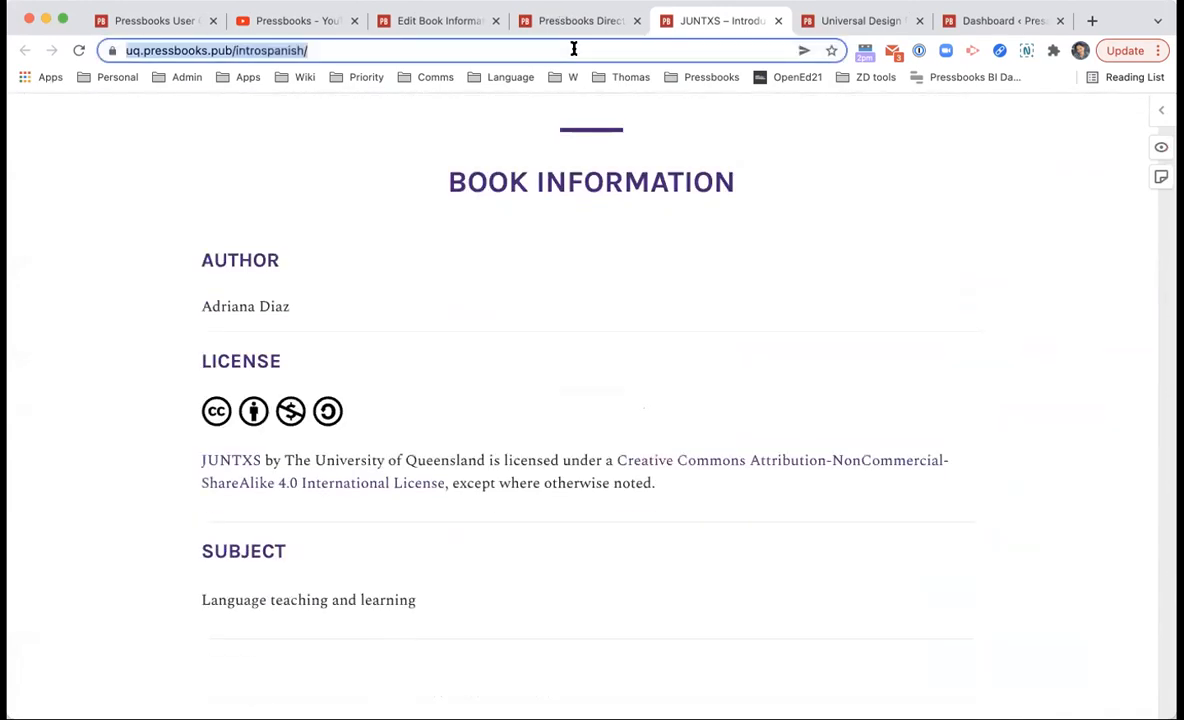
pyautogui.moveTo(449, 180); pyautogui.dragTo(883, 188)
pyautogui.click(420, 298)
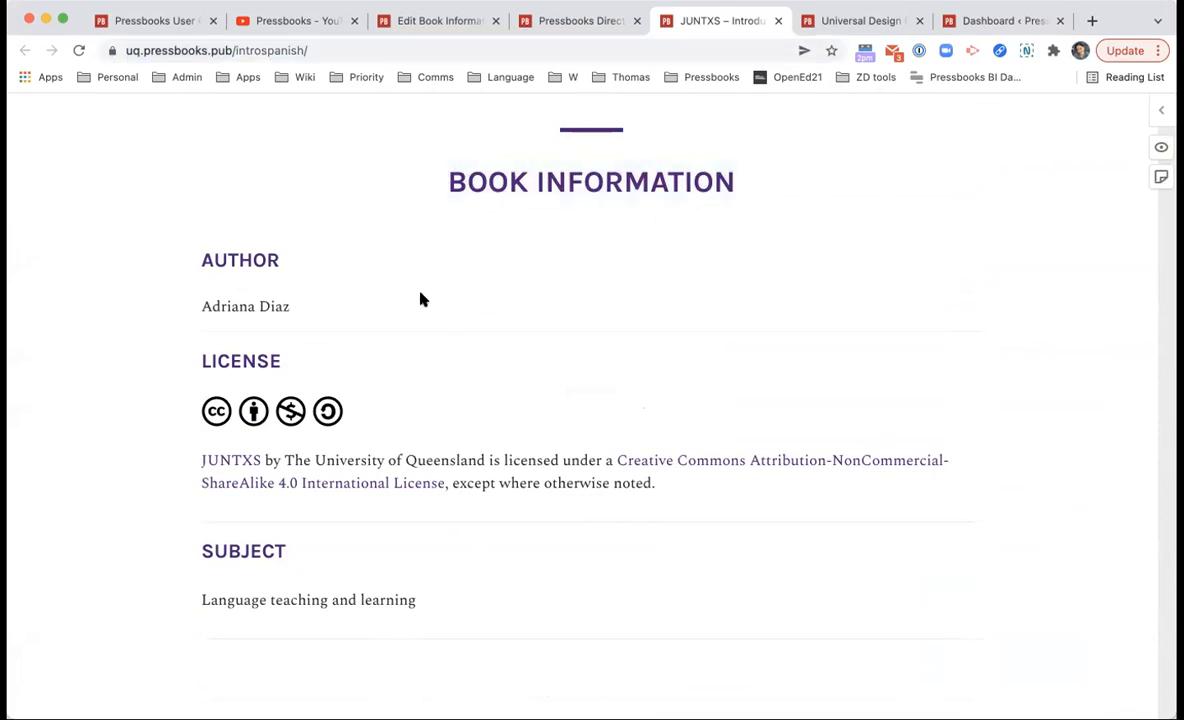
pyautogui.scroll(-1, 238, 449)
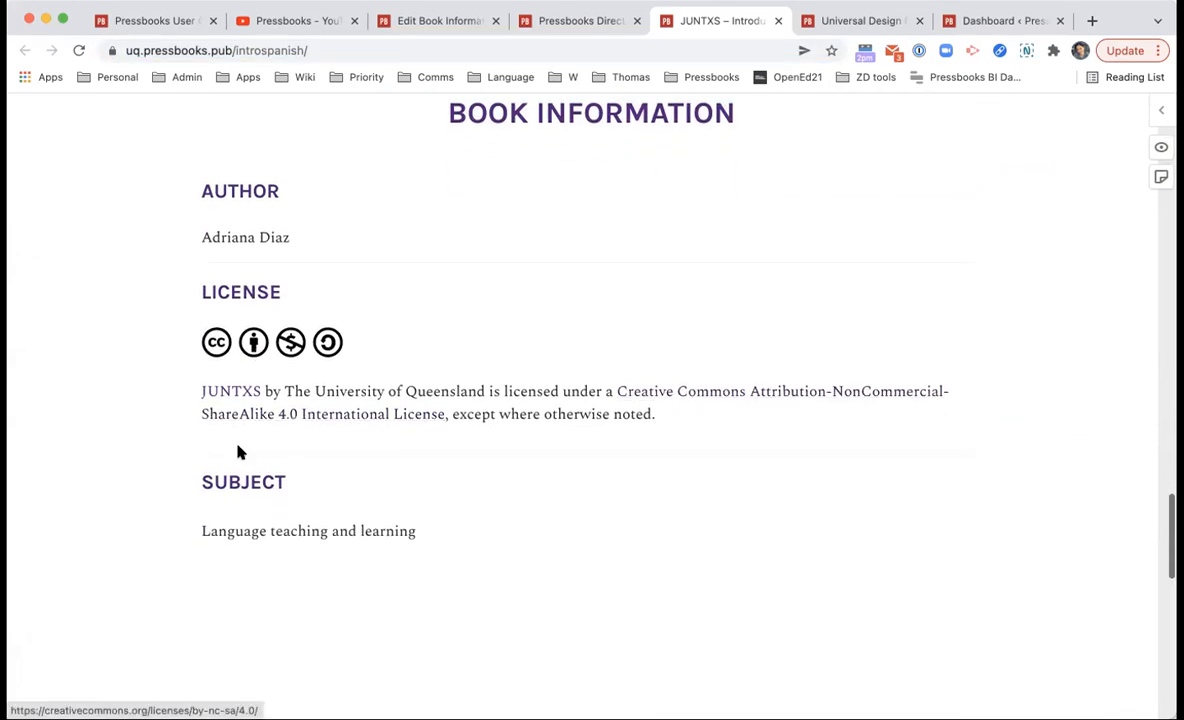
pyautogui.scroll(5, 293, 500)
pyautogui.scroll(15, 293, 500)
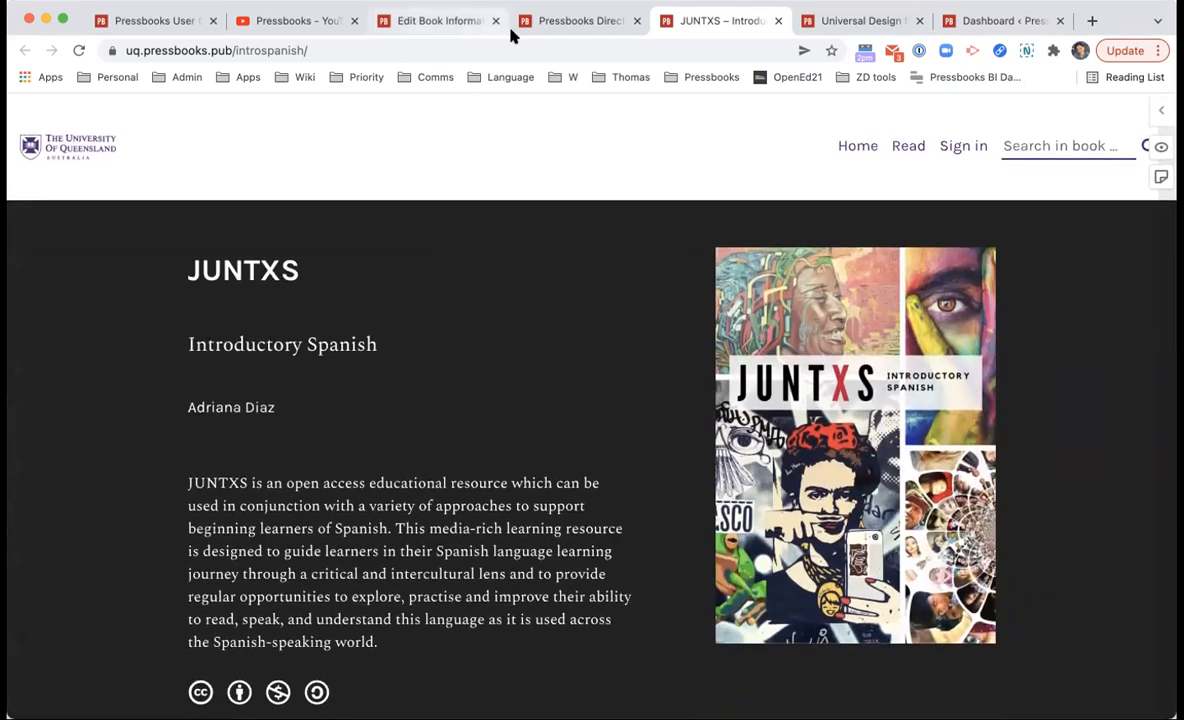
pyautogui.click(528, 24)
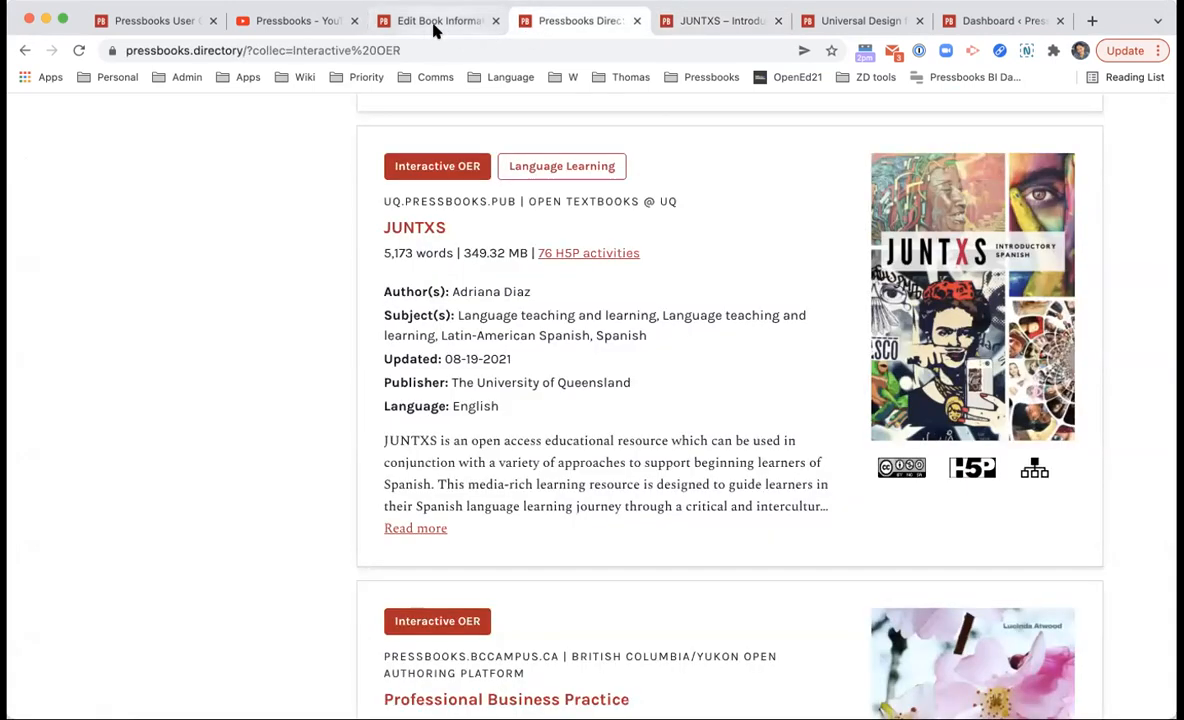
pyautogui.click(435, 24)
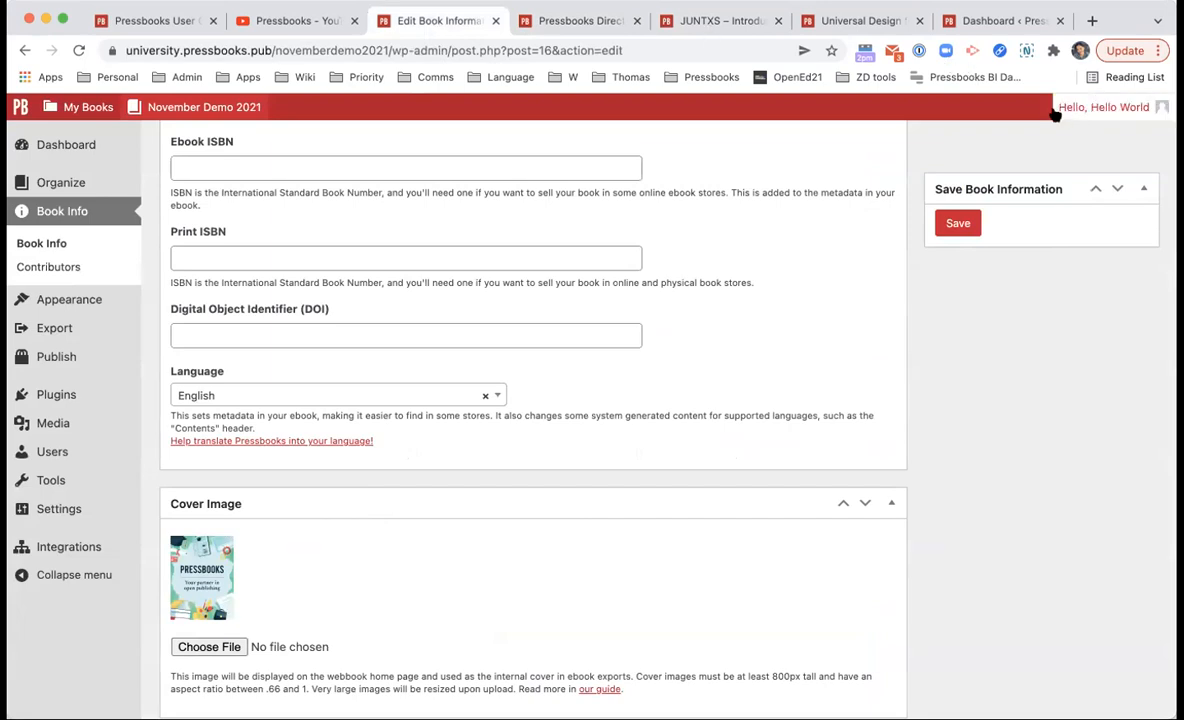
pyautogui.moveTo(1120, 116)
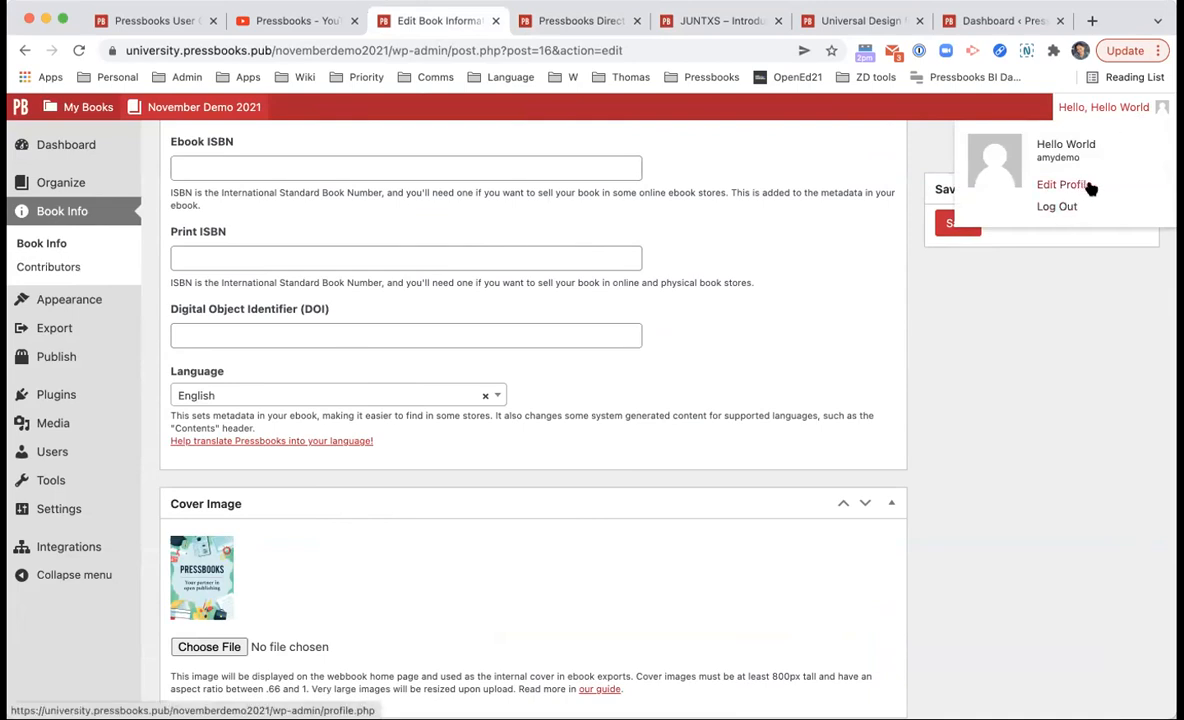
pyautogui.click(299, 400)
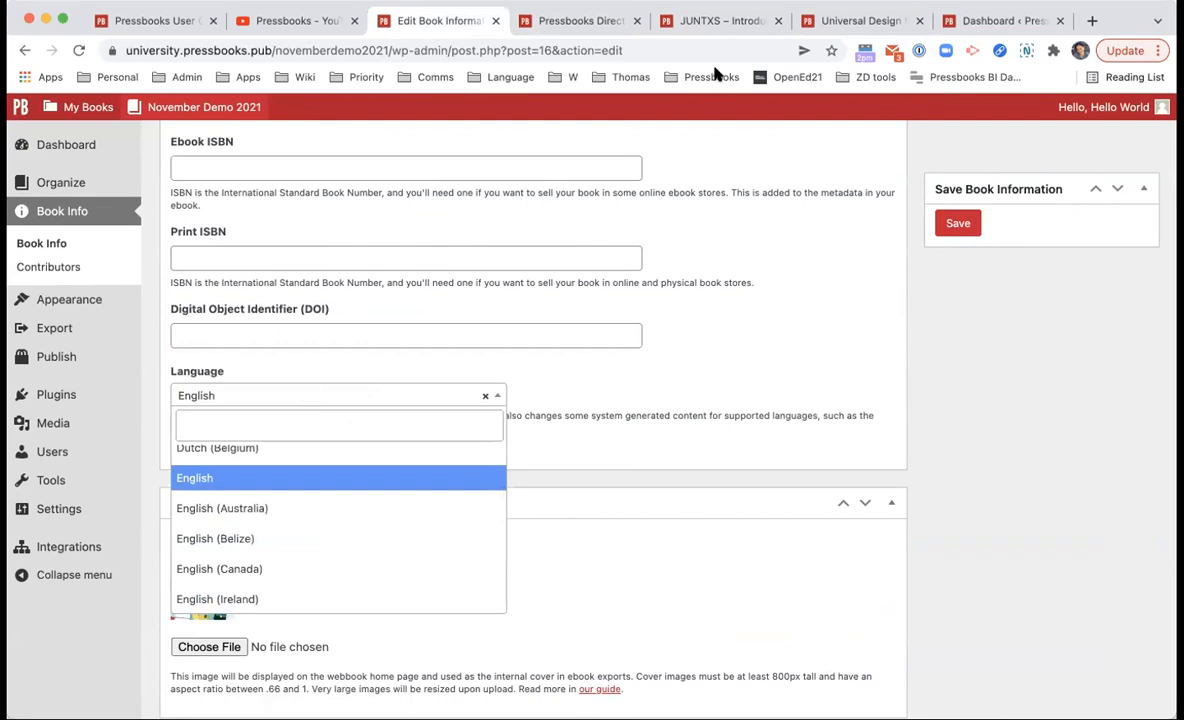
pyautogui.click(590, 452)
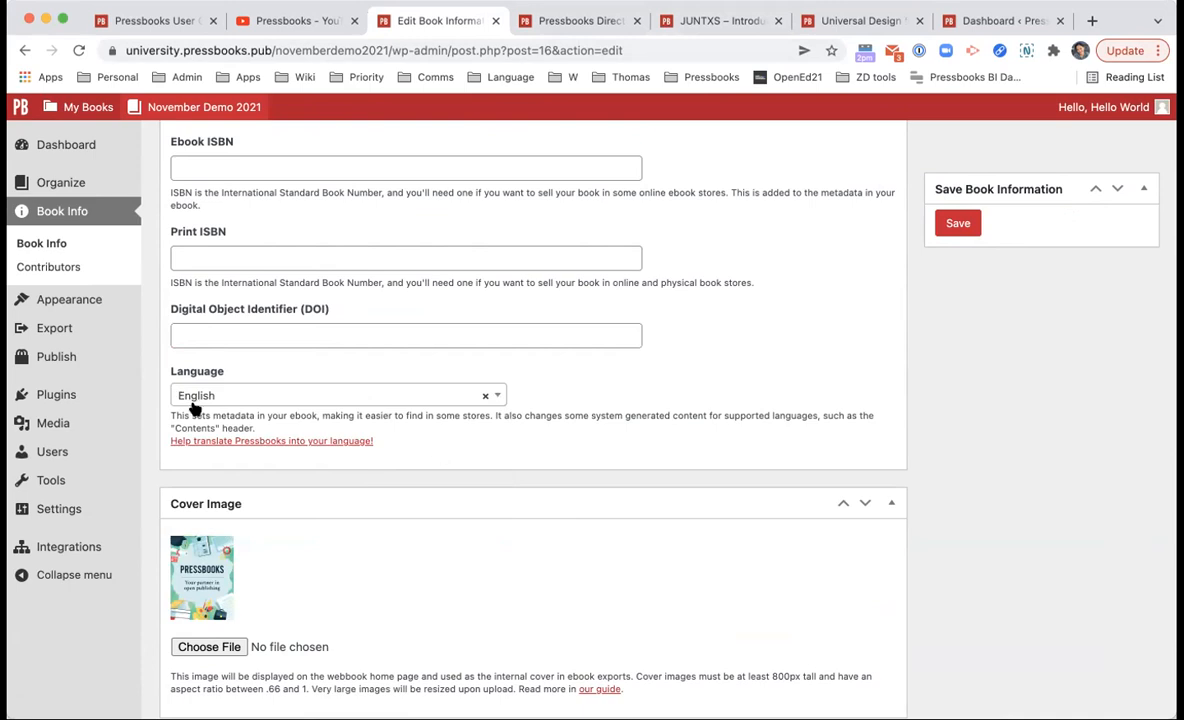
pyautogui.moveTo(253, 428); pyautogui.dragTo(212, 425)
pyautogui.click(257, 425)
pyautogui.moveTo(645, 428); pyautogui.dragTo(592, 413)
pyautogui.click(590, 433)
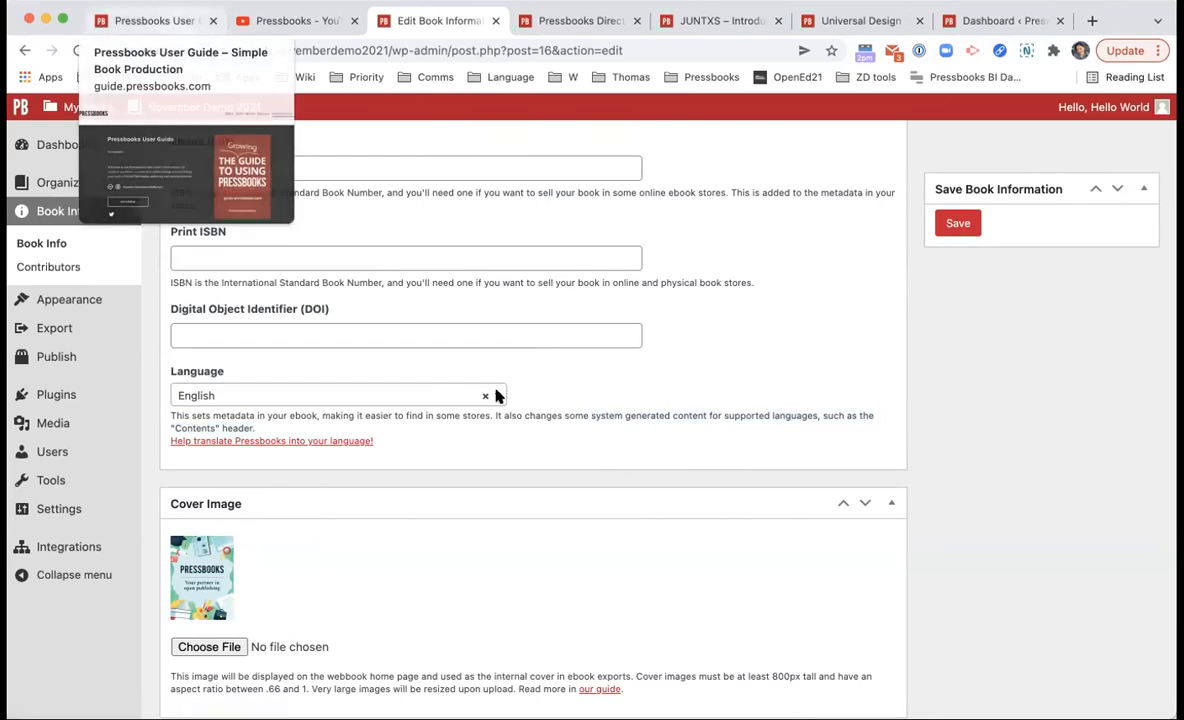
pyautogui.scroll(-1, 497, 397)
pyautogui.scroll(-5, 497, 397)
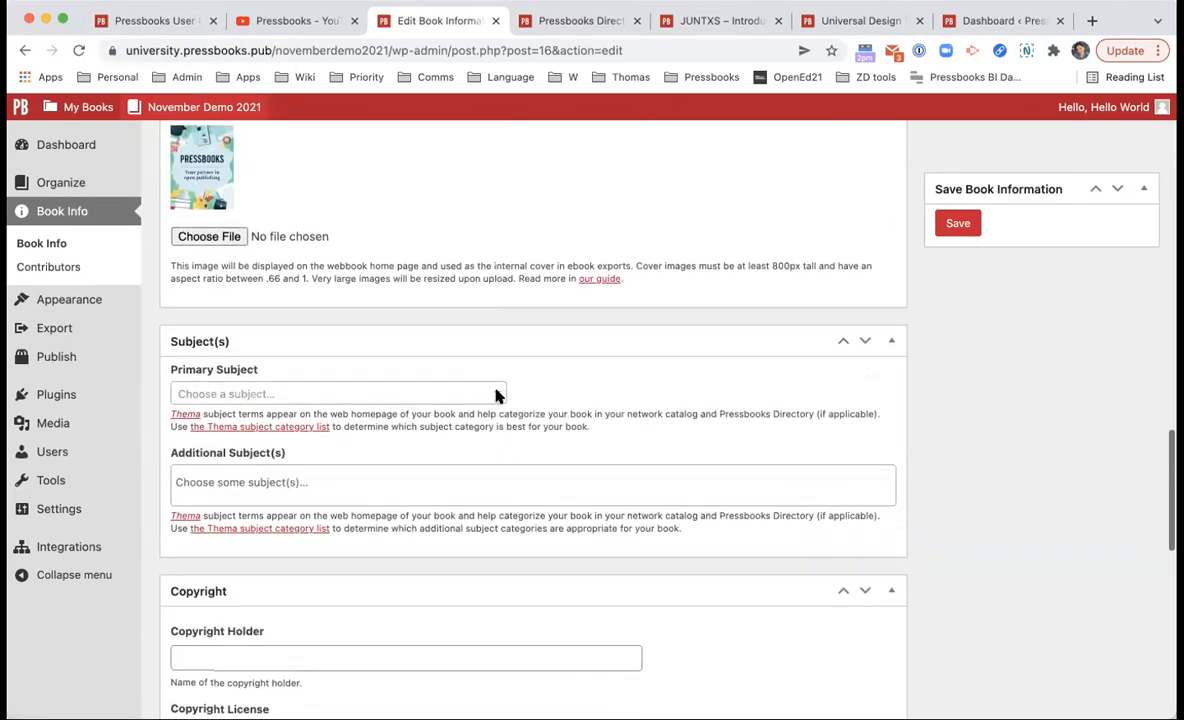
pyautogui.scroll(1, 542, 461)
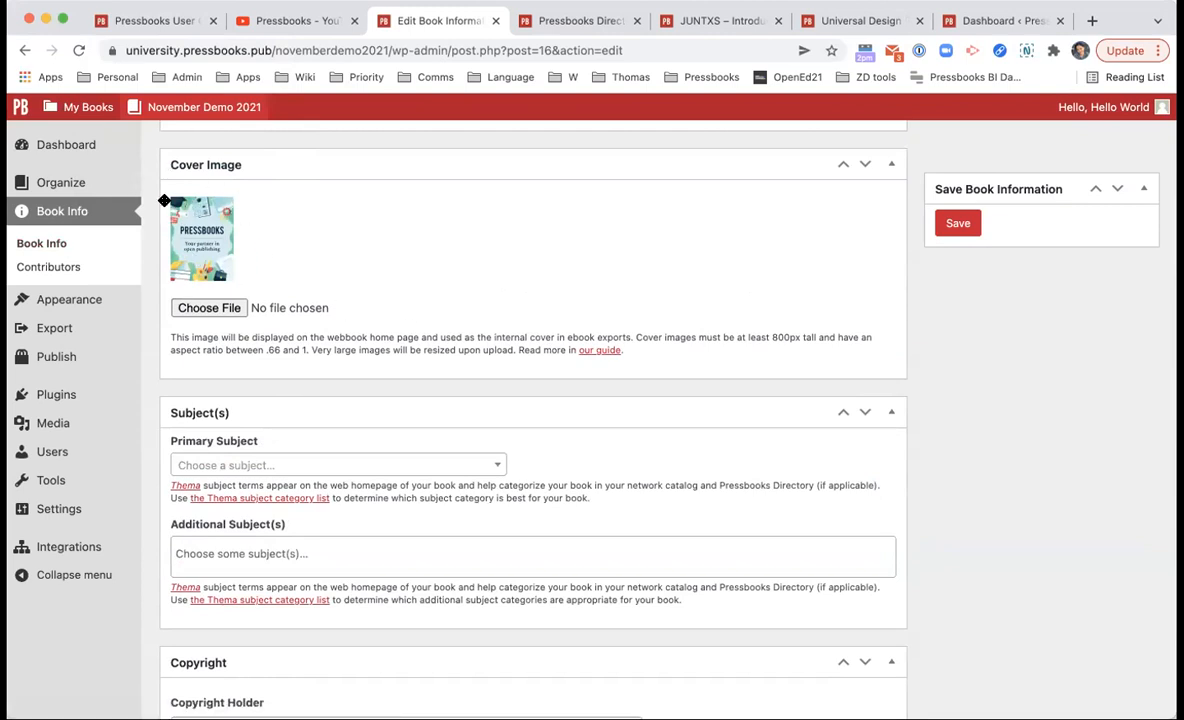
pyautogui.scroll(-4, 293, 291)
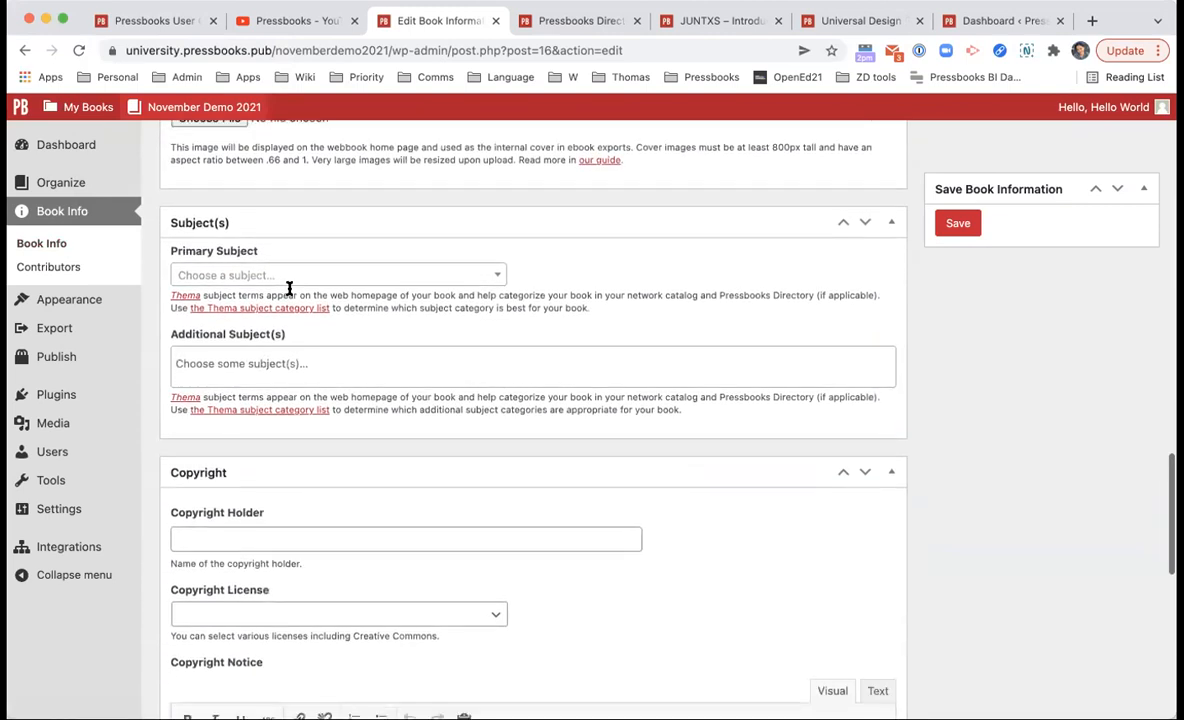
pyautogui.scroll(-1, 340, 264)
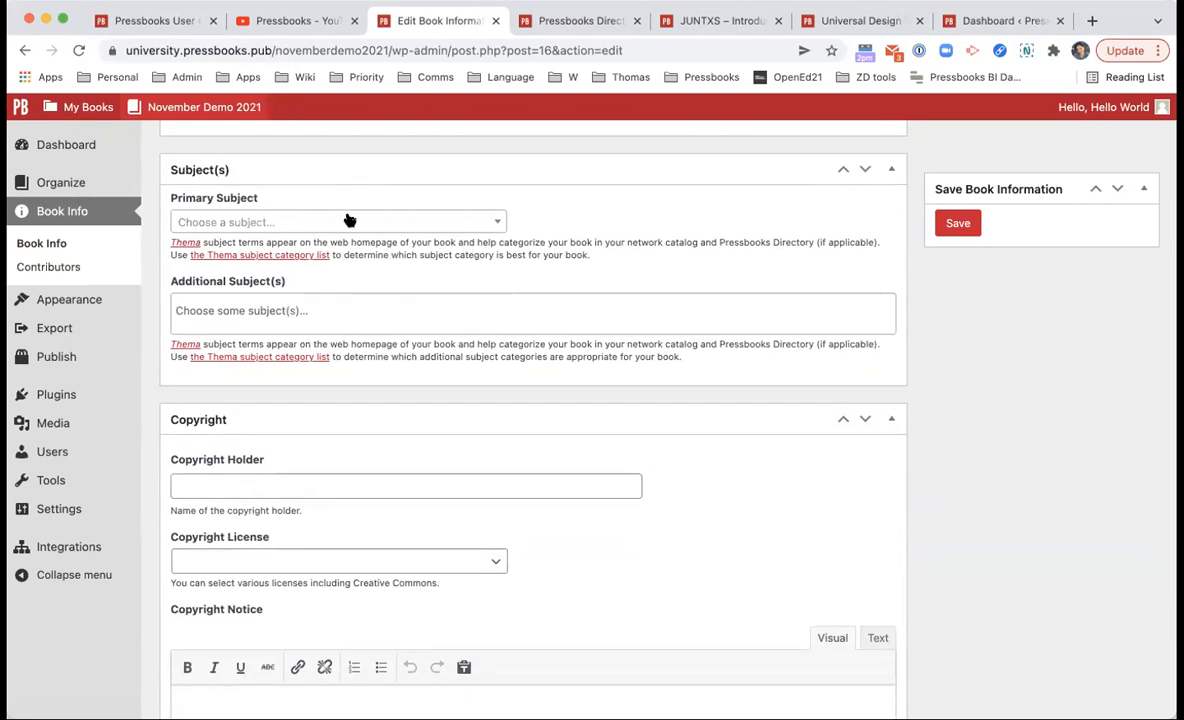
pyautogui.click(346, 221)
pyautogui.click(390, 172)
pyautogui.click(345, 179)
pyautogui.click(283, 221)
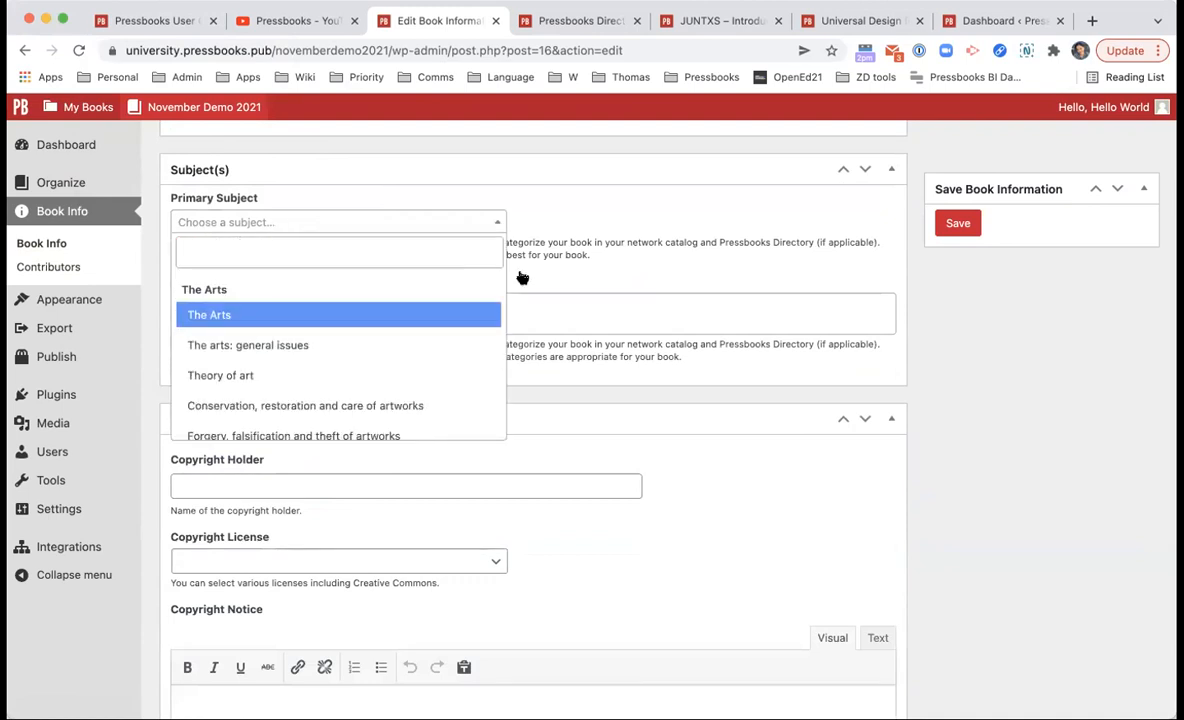
pyautogui.scroll(-10, 423, 352)
pyautogui.scroll(-15, 423, 355)
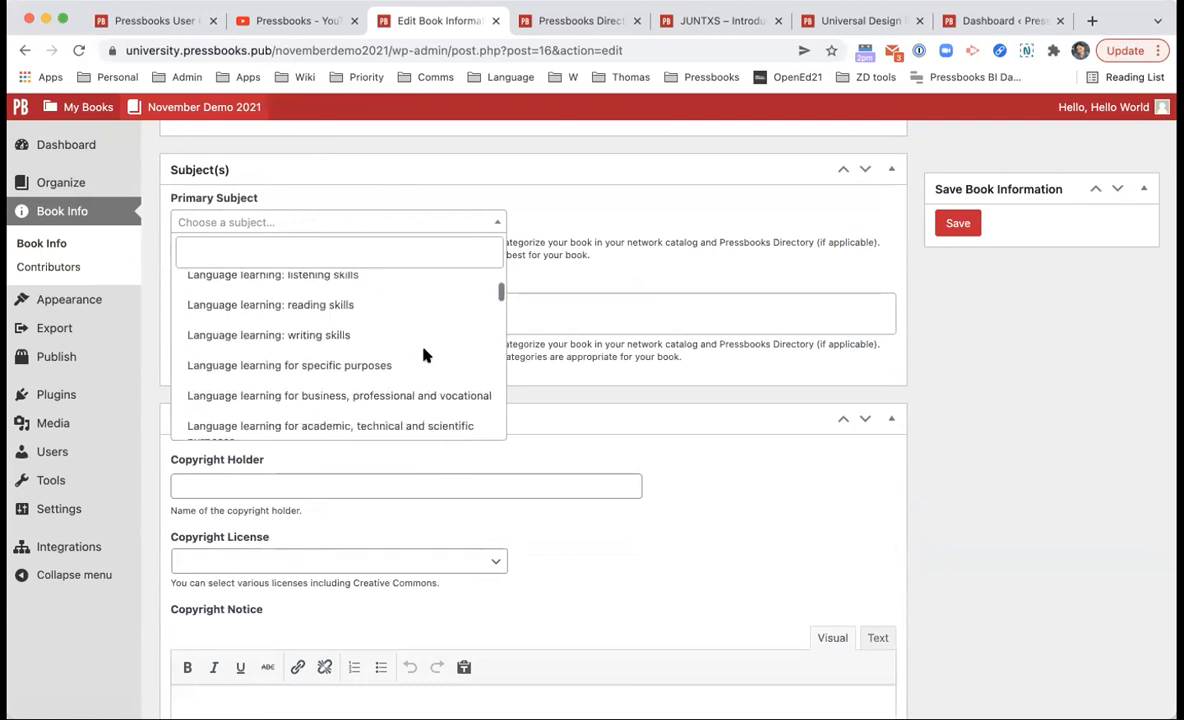
pyautogui.click(655, 281)
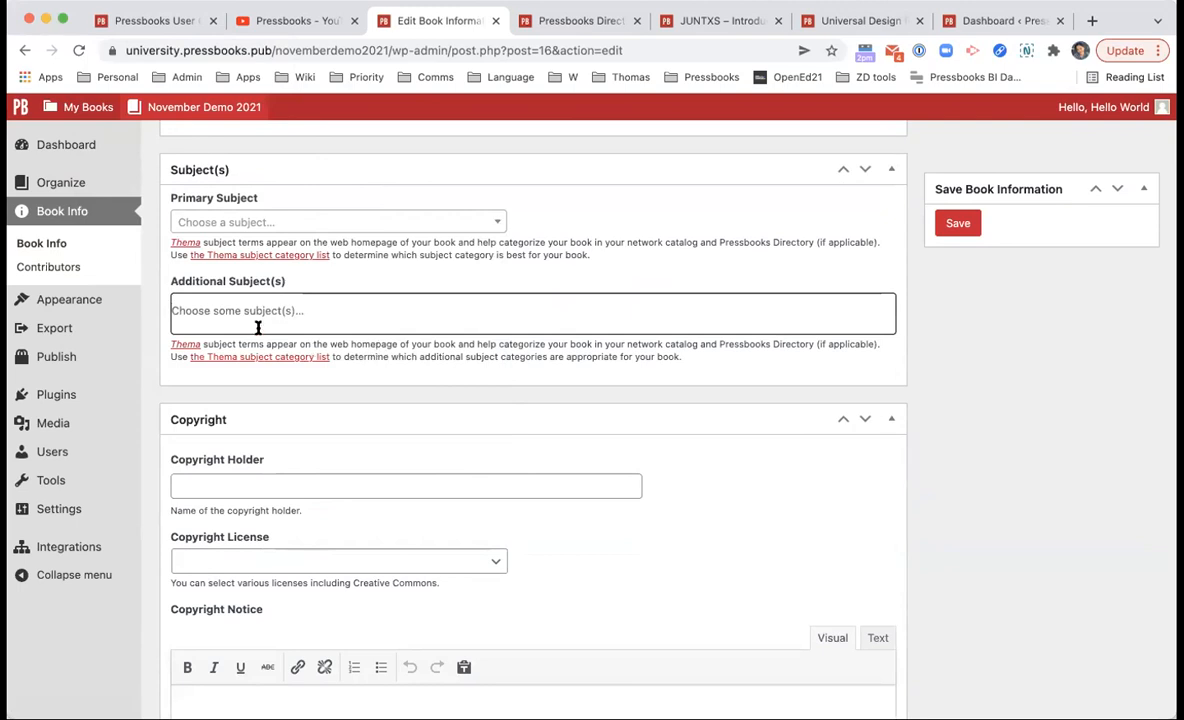
pyautogui.scroll(-1, 365, 340)
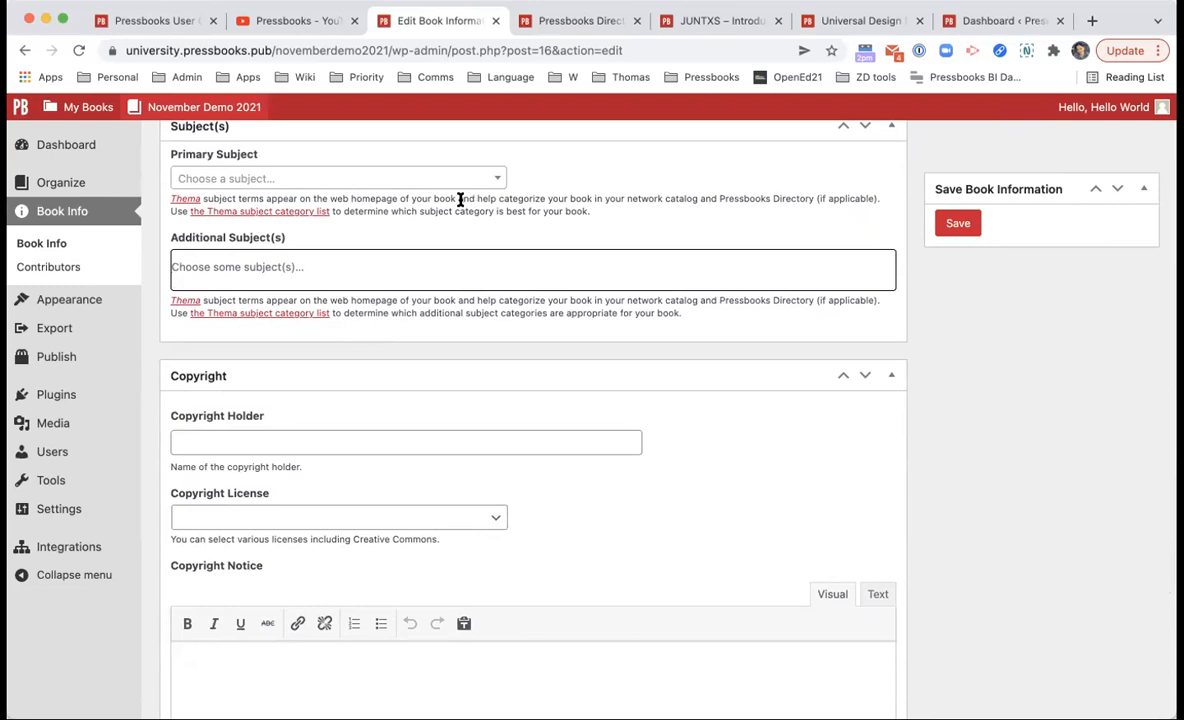
pyautogui.scroll(-5, 460, 198)
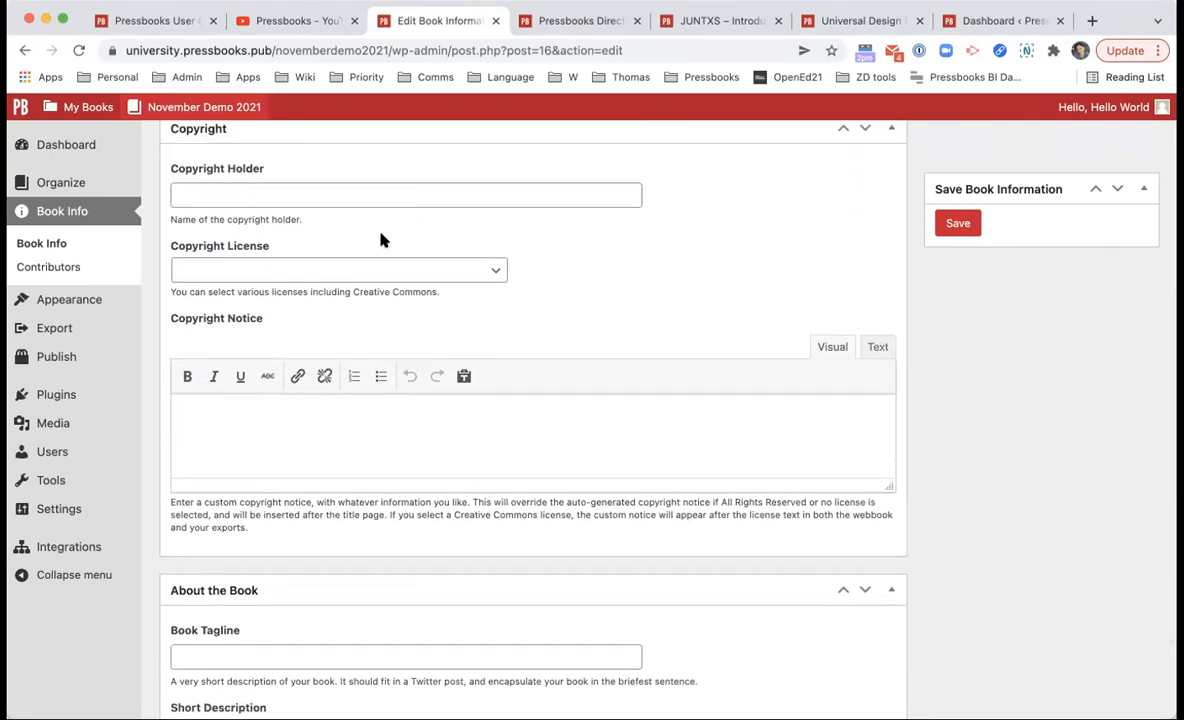
pyautogui.click(380, 197)
pyautogui.click(421, 258)
pyautogui.click(408, 272)
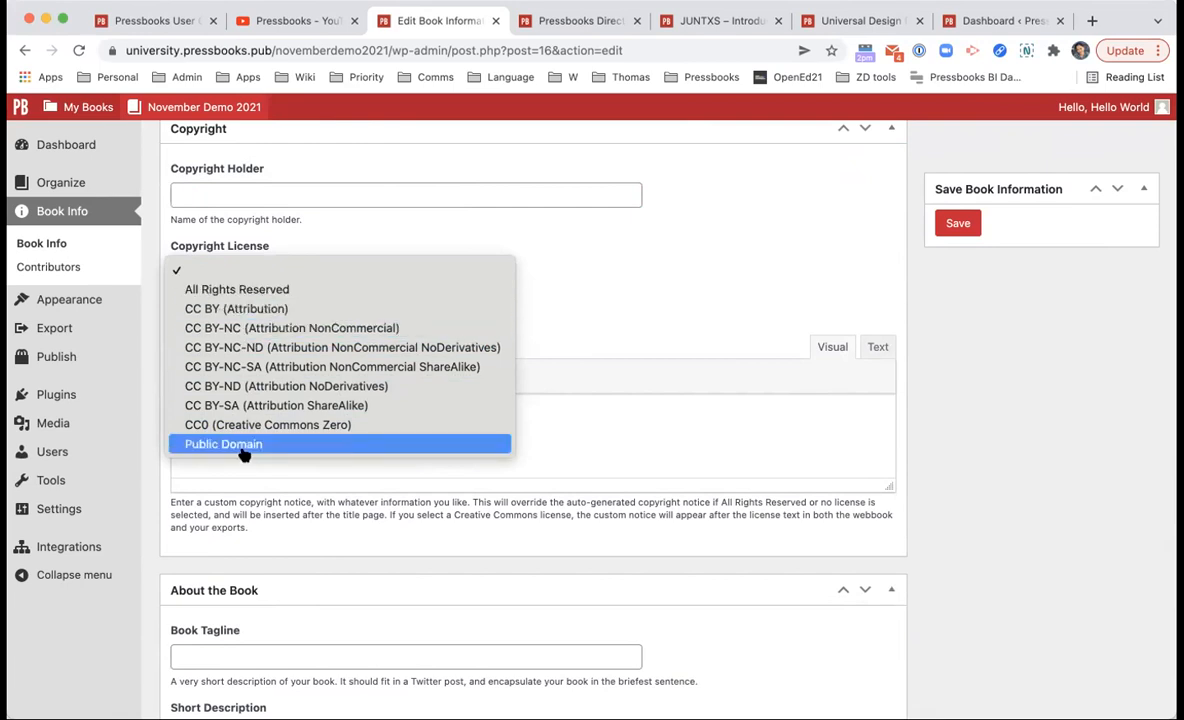
pyautogui.click(632, 301)
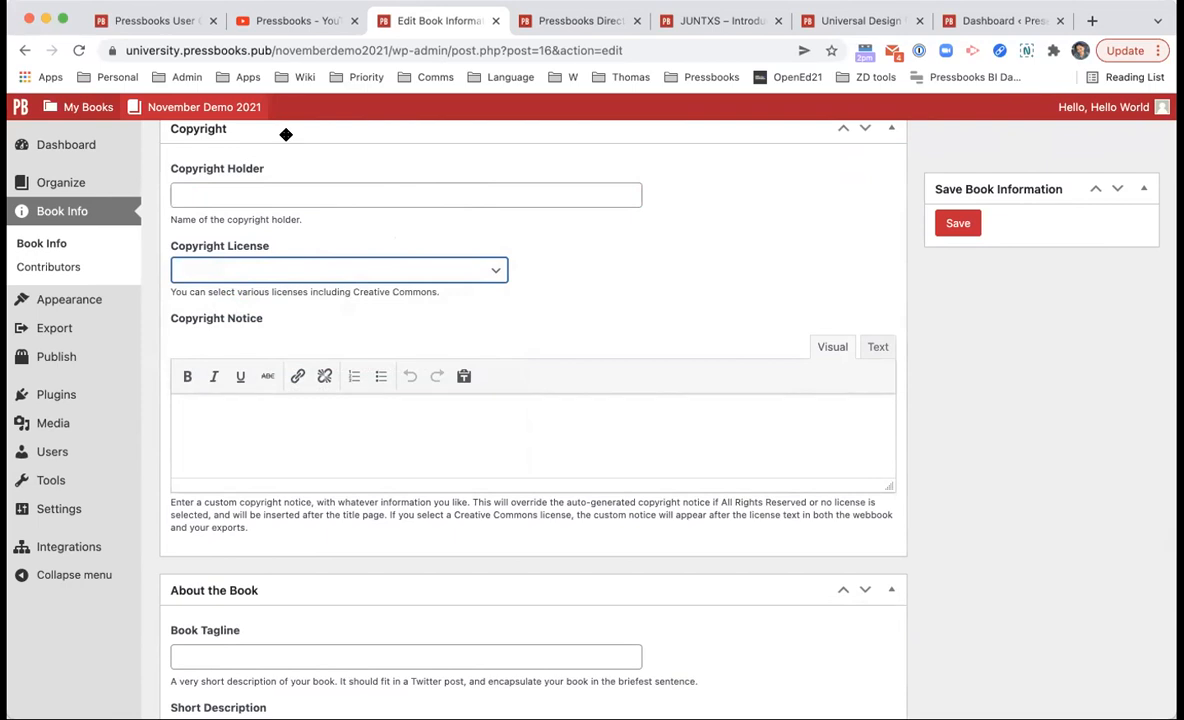
pyautogui.rightClick(228, 133)
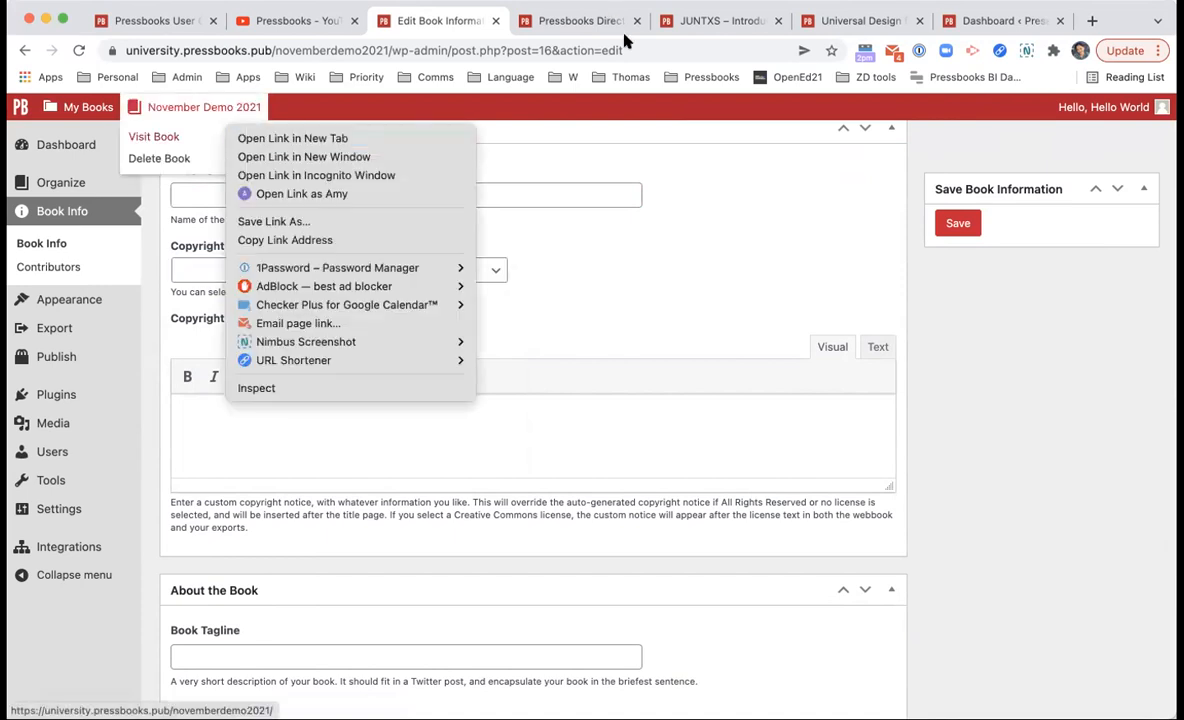
pyautogui.click(690, 24)
pyautogui.click(703, 22)
pyautogui.scroll(-3, 423, 455)
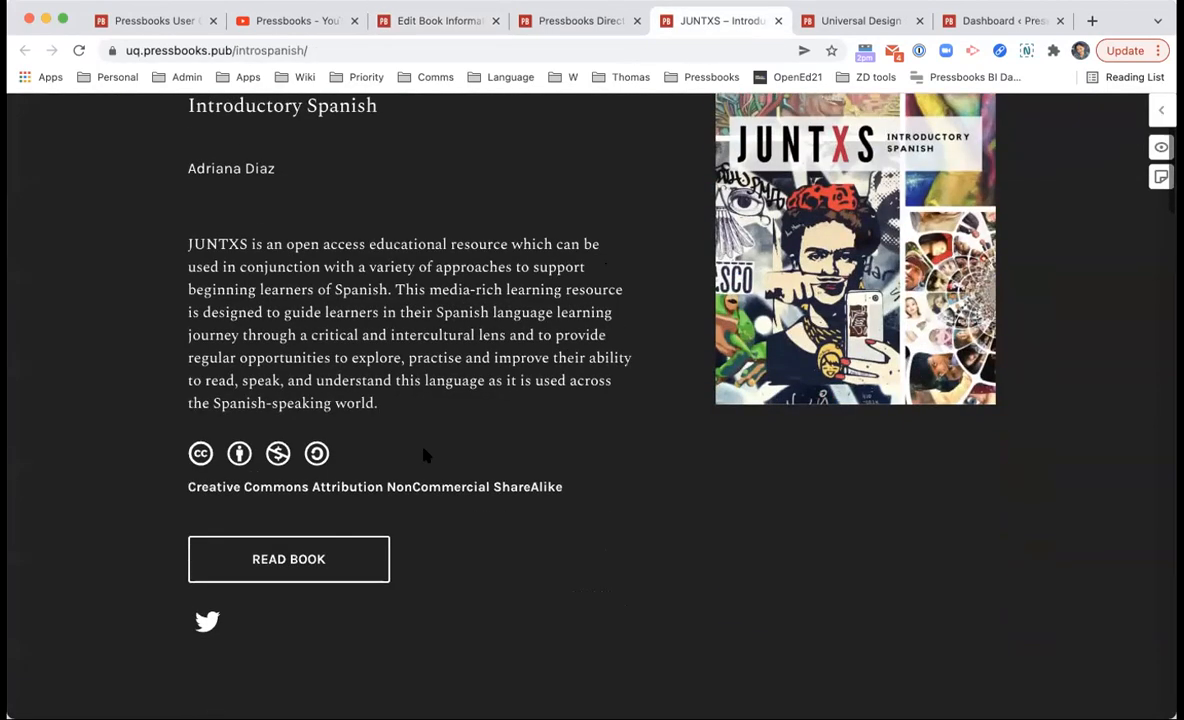
pyautogui.scroll(-15, 396, 476)
pyautogui.scroll(5, 391, 489)
pyautogui.scroll(-4, 391, 491)
pyautogui.scroll(2, 677, 378)
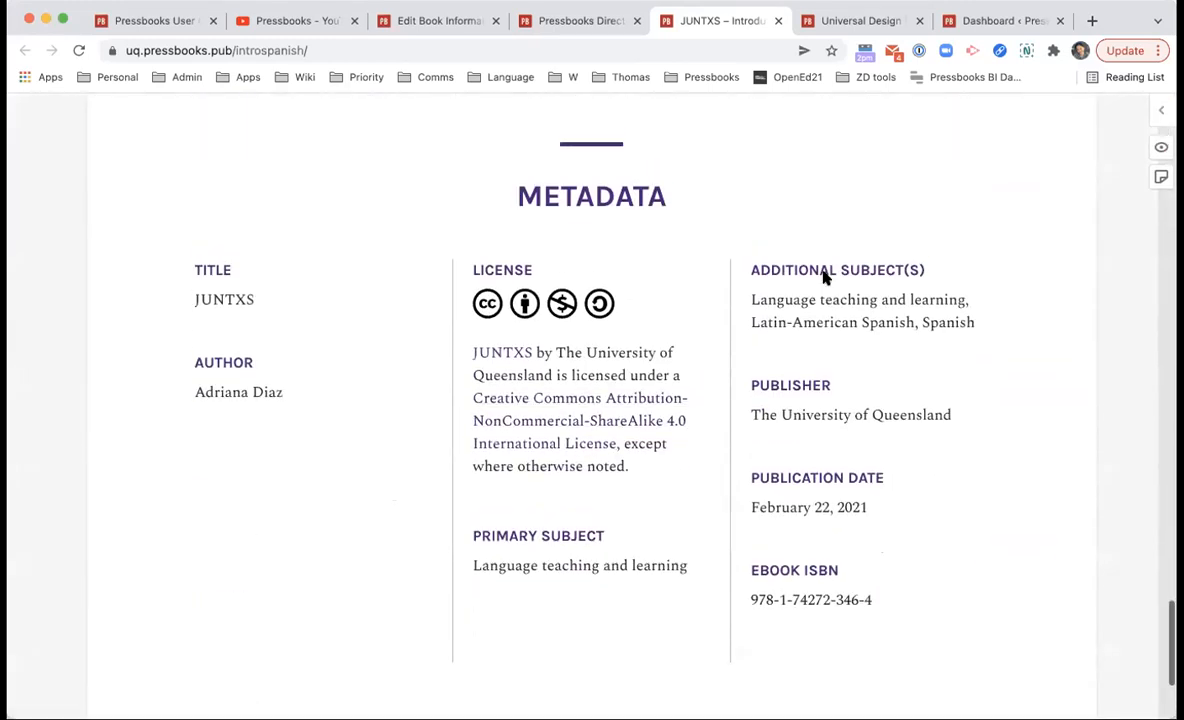
pyautogui.click(547, 426)
pyautogui.hscroll(-5, 547, 426)
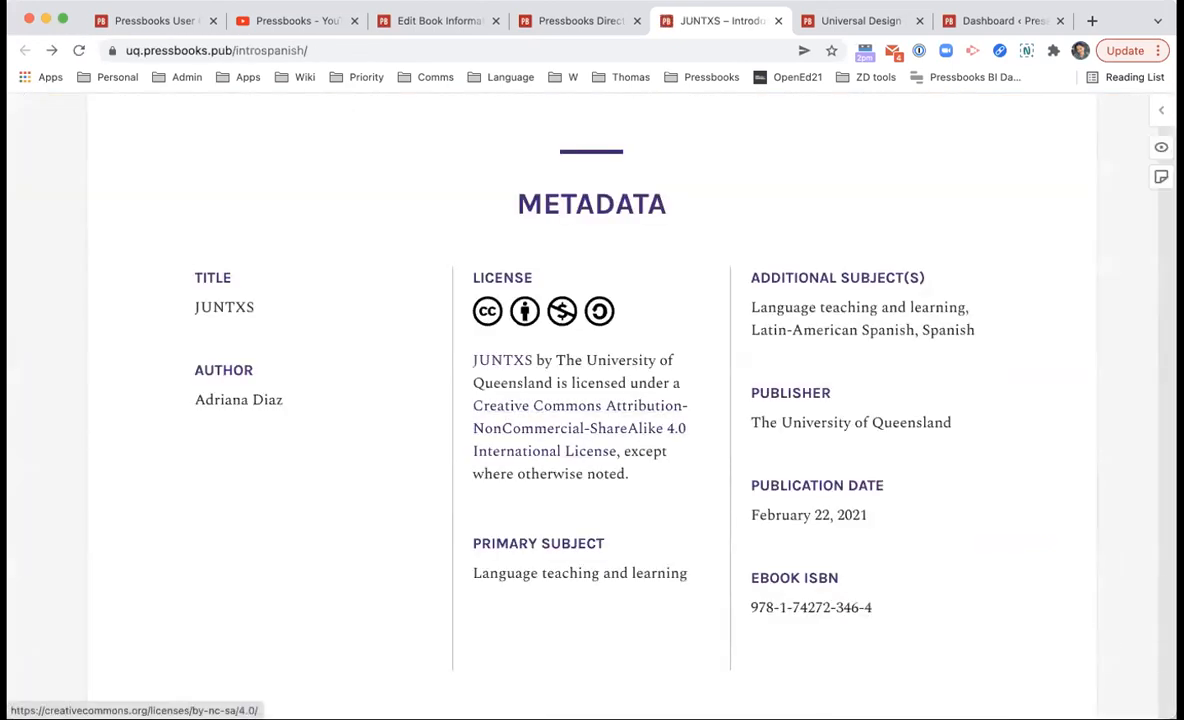
pyautogui.click(449, 16)
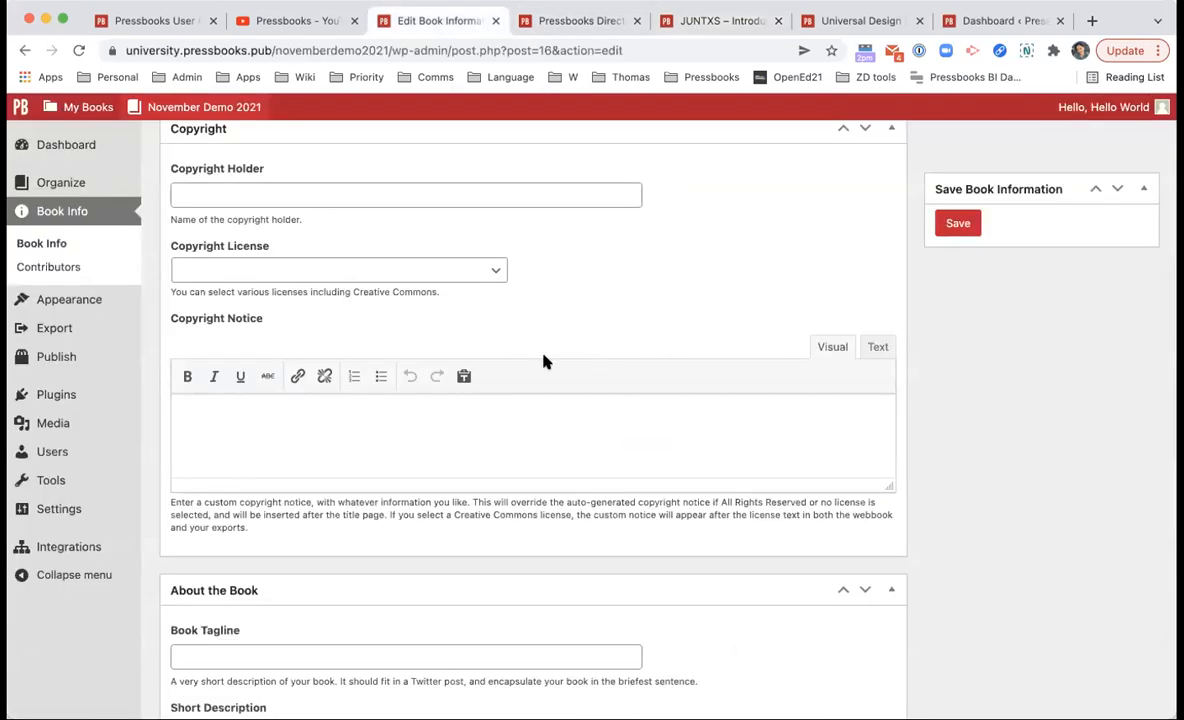
pyautogui.scroll(-8, 545, 361)
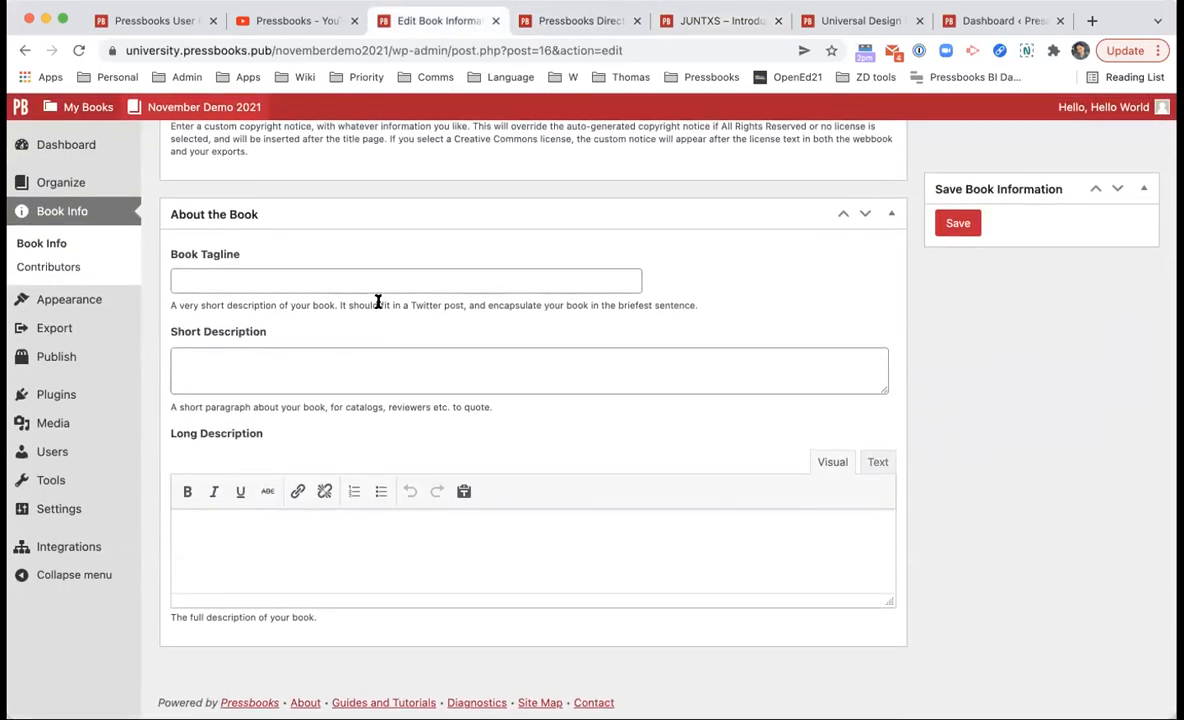
pyautogui.click(293, 366)
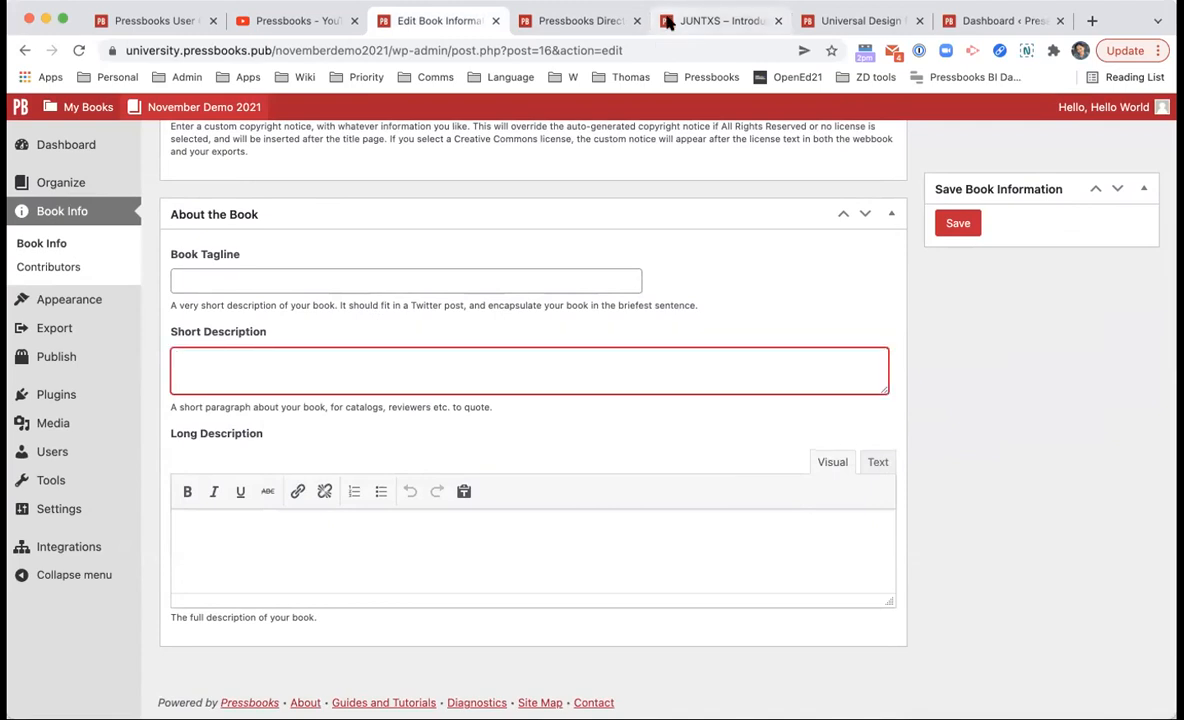
pyautogui.click(718, 20)
pyautogui.scroll(-5, 680, 255)
pyautogui.scroll(10, 680, 255)
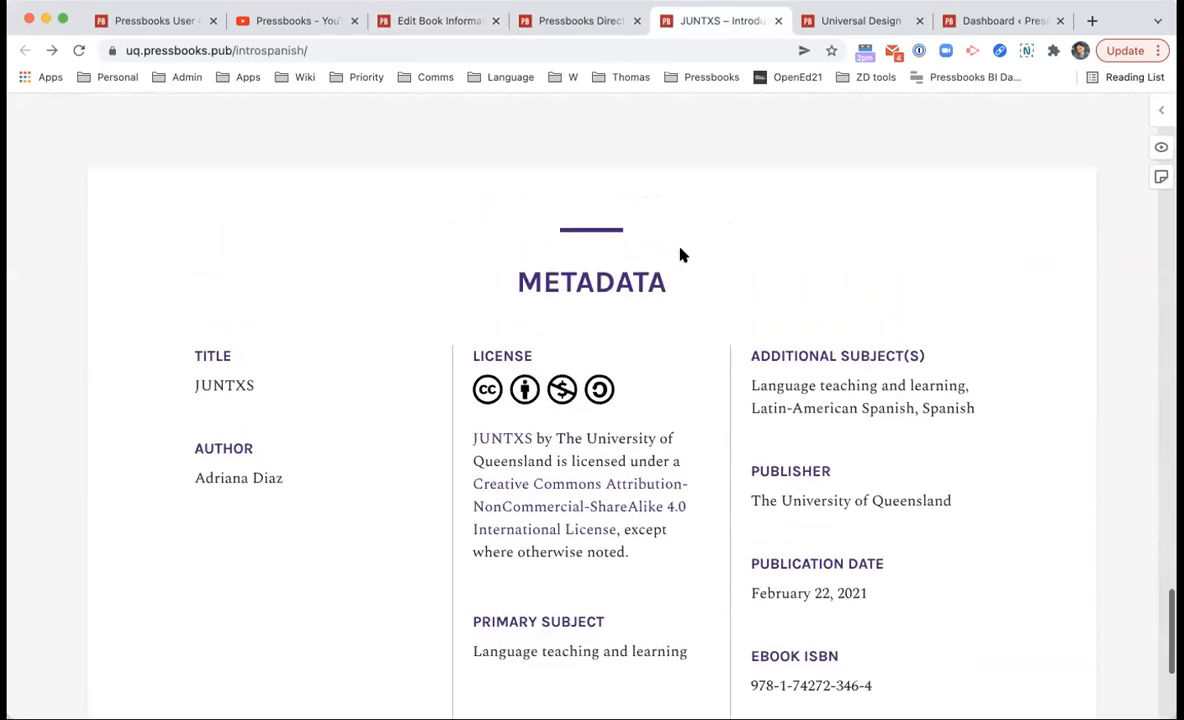
pyautogui.scroll(-5, 536, 472)
pyautogui.scroll(5, 441, 278)
pyautogui.scroll(15, 188, 440)
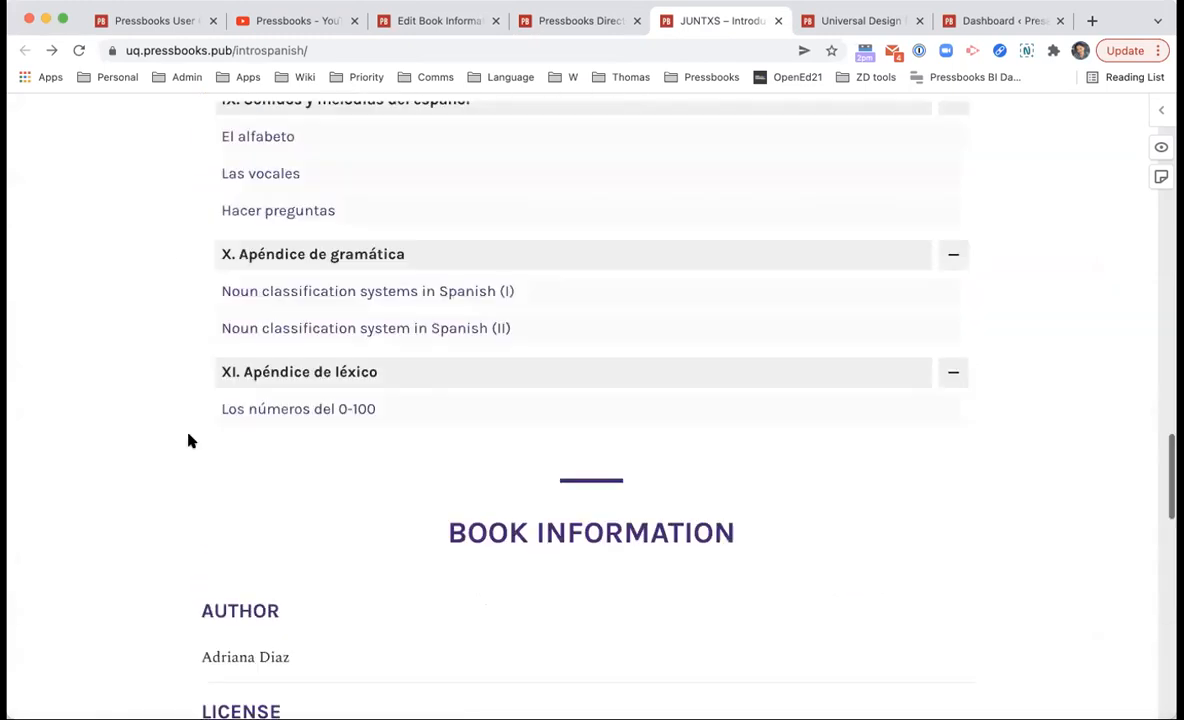
pyautogui.scroll(-2, 188, 440)
pyautogui.scroll(-1, 190, 440)
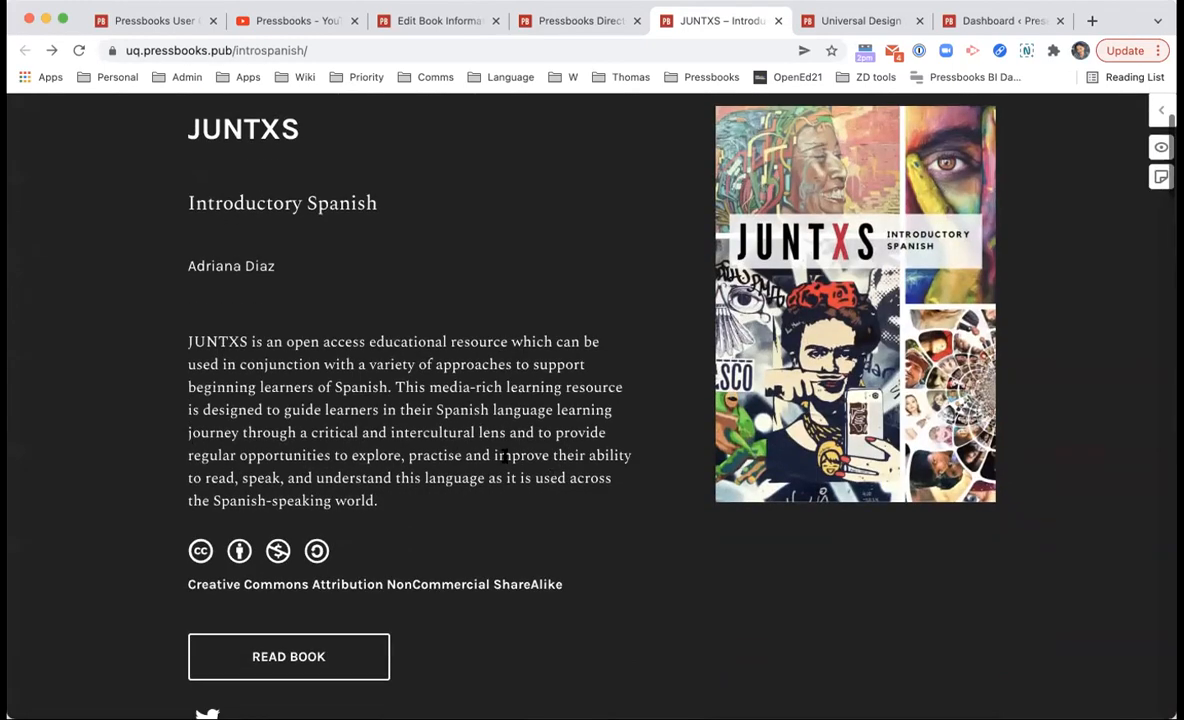
pyautogui.click(580, 21)
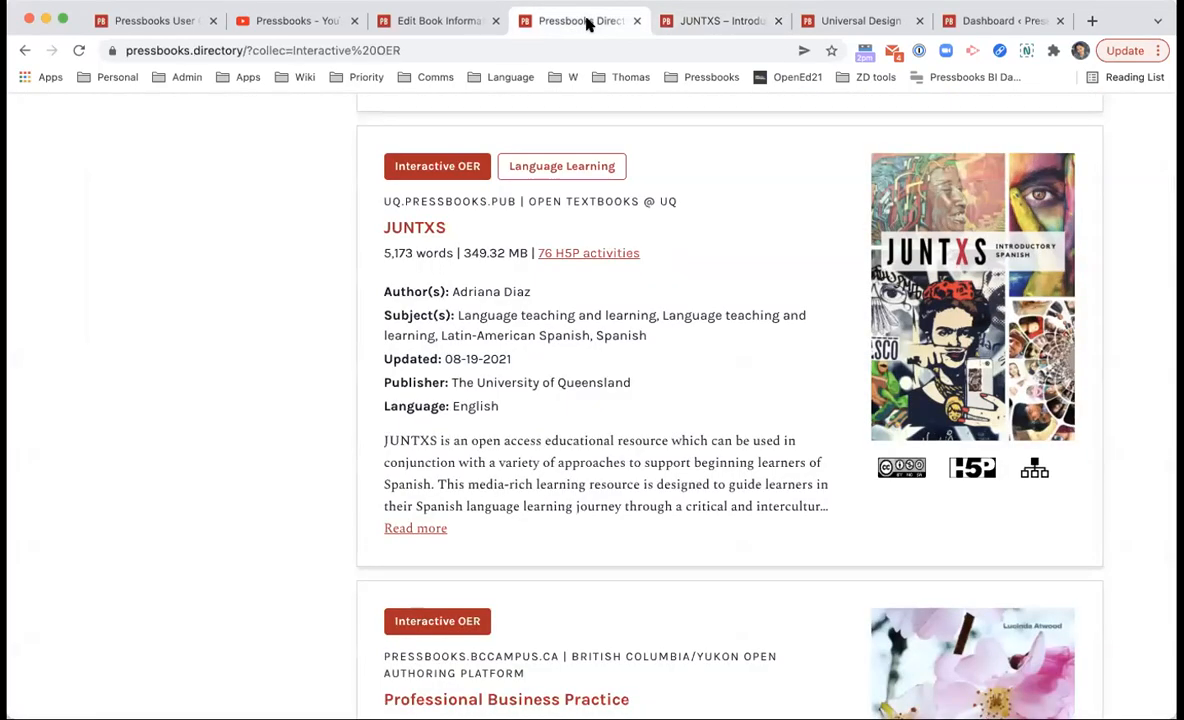
pyautogui.click(430, 20)
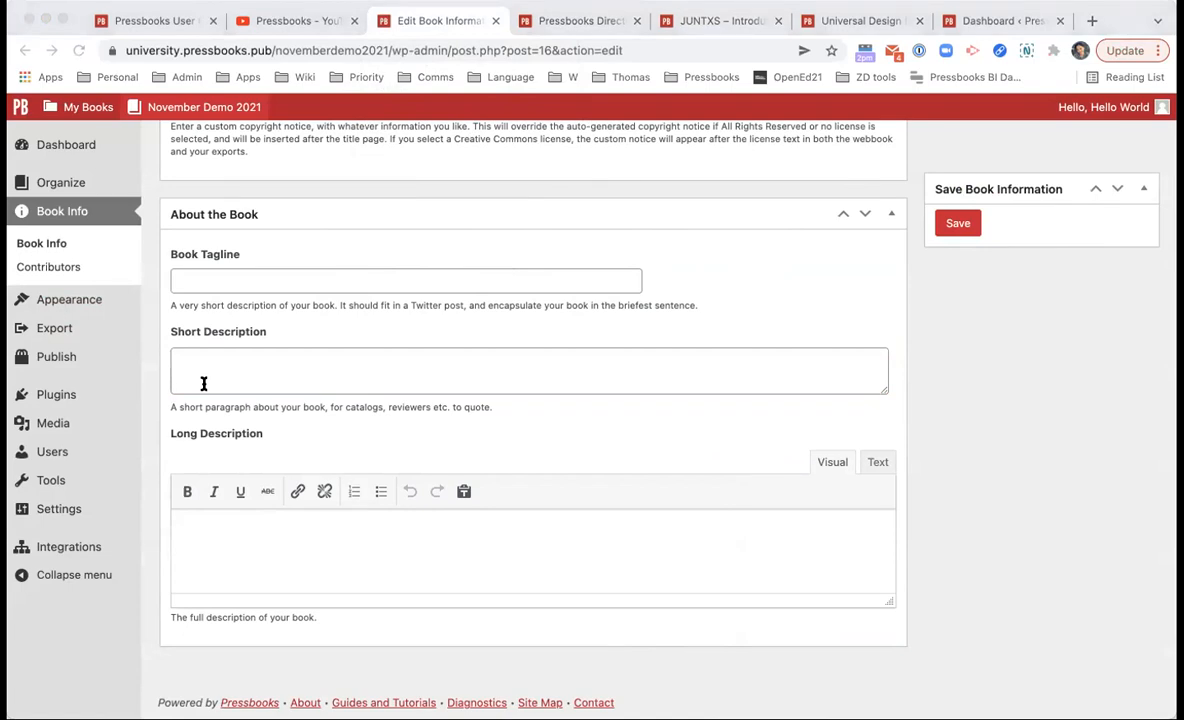
pyautogui.click(647, 407)
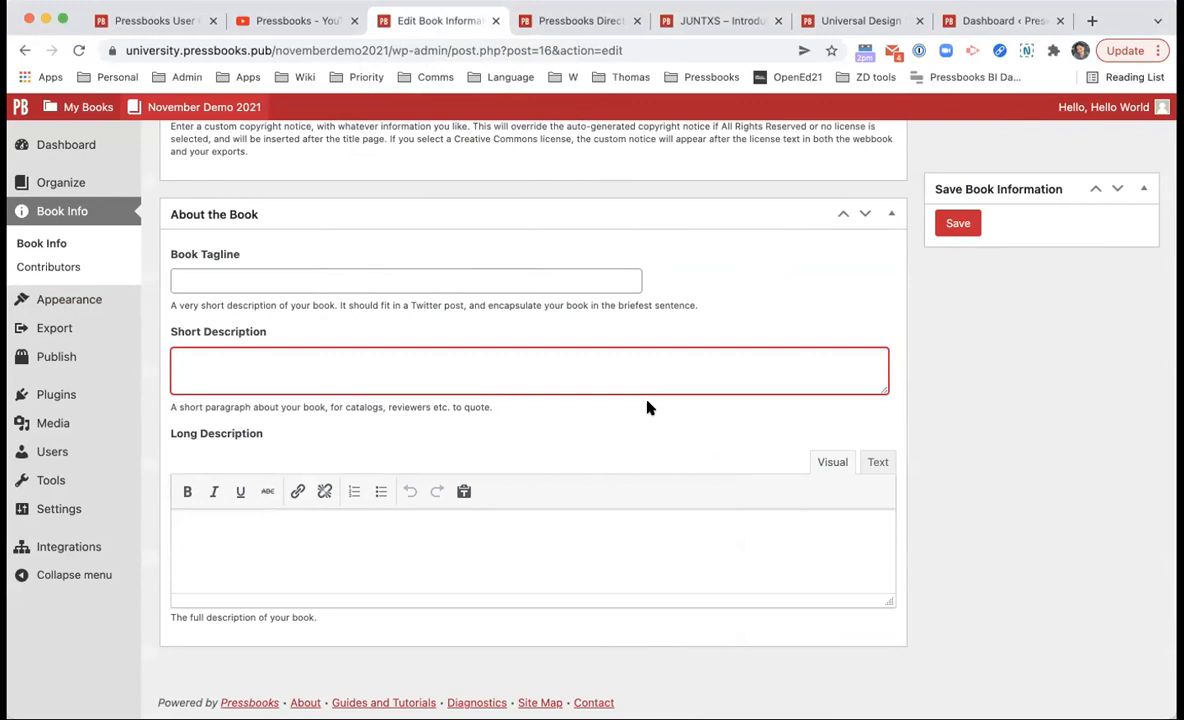
# Step: Open Organize and scroll to the Introduction, Chapter 1 and Appendix tables
pyautogui.click(95, 185)
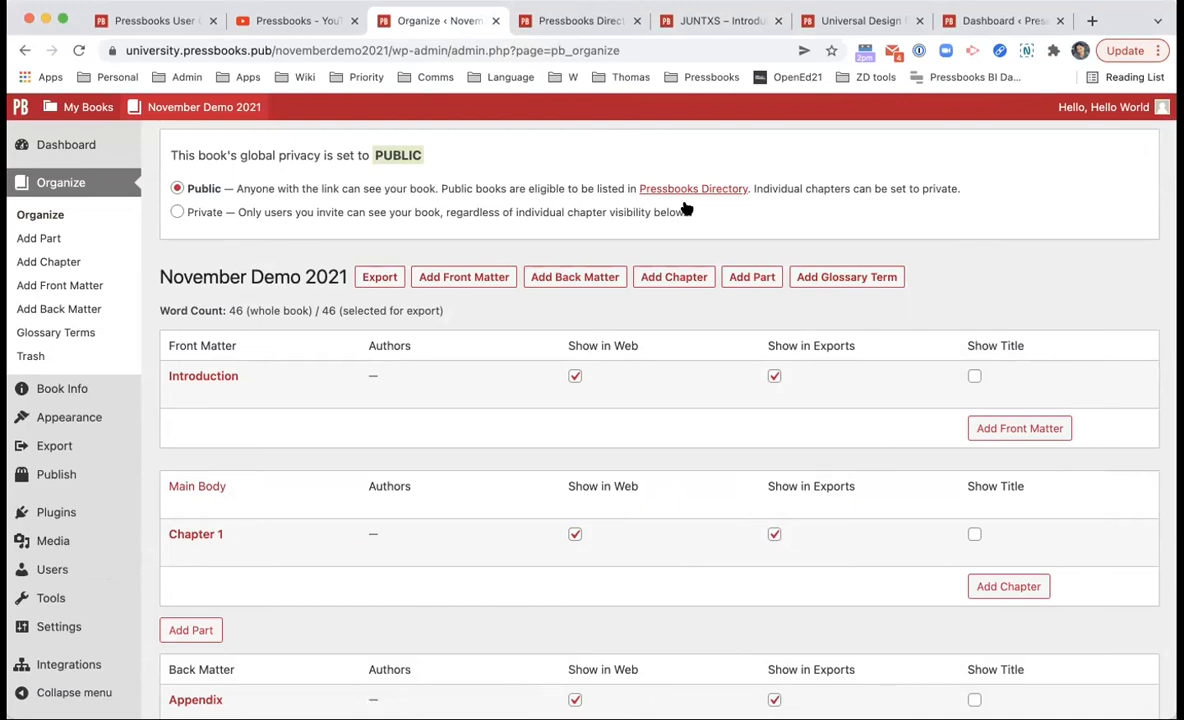
pyautogui.scroll(-2, 608, 354)
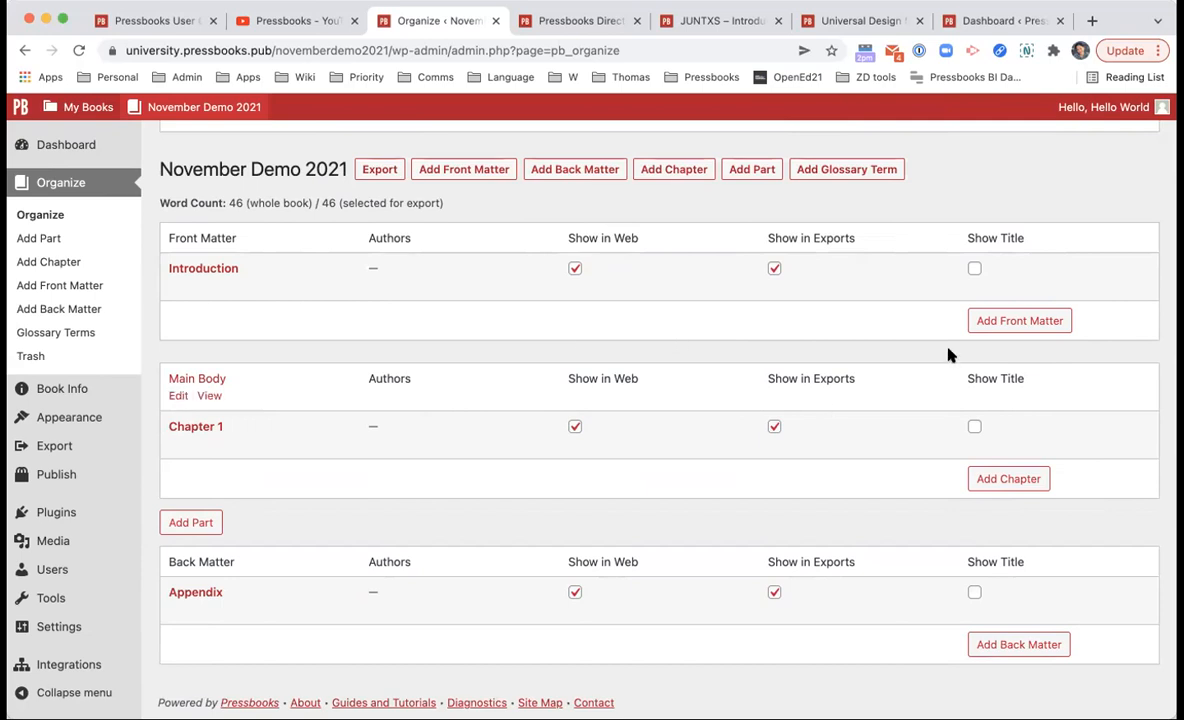
pyautogui.click(1019, 329)
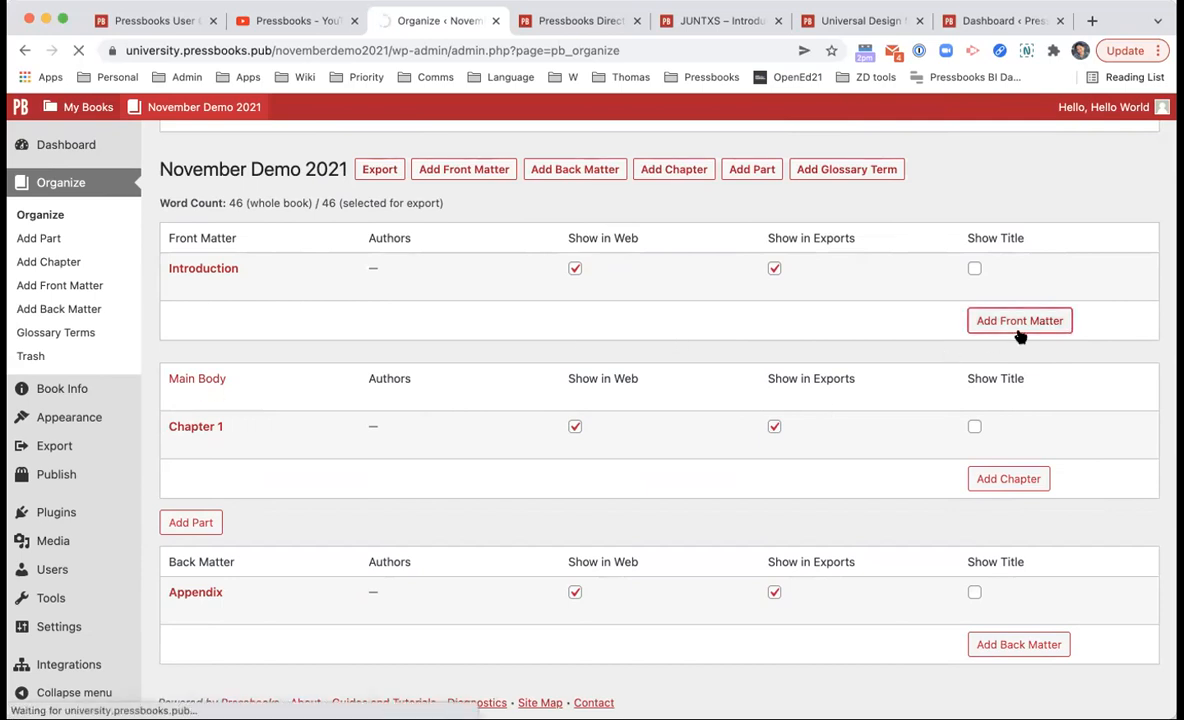
pyautogui.scroll(-3, 815, 387)
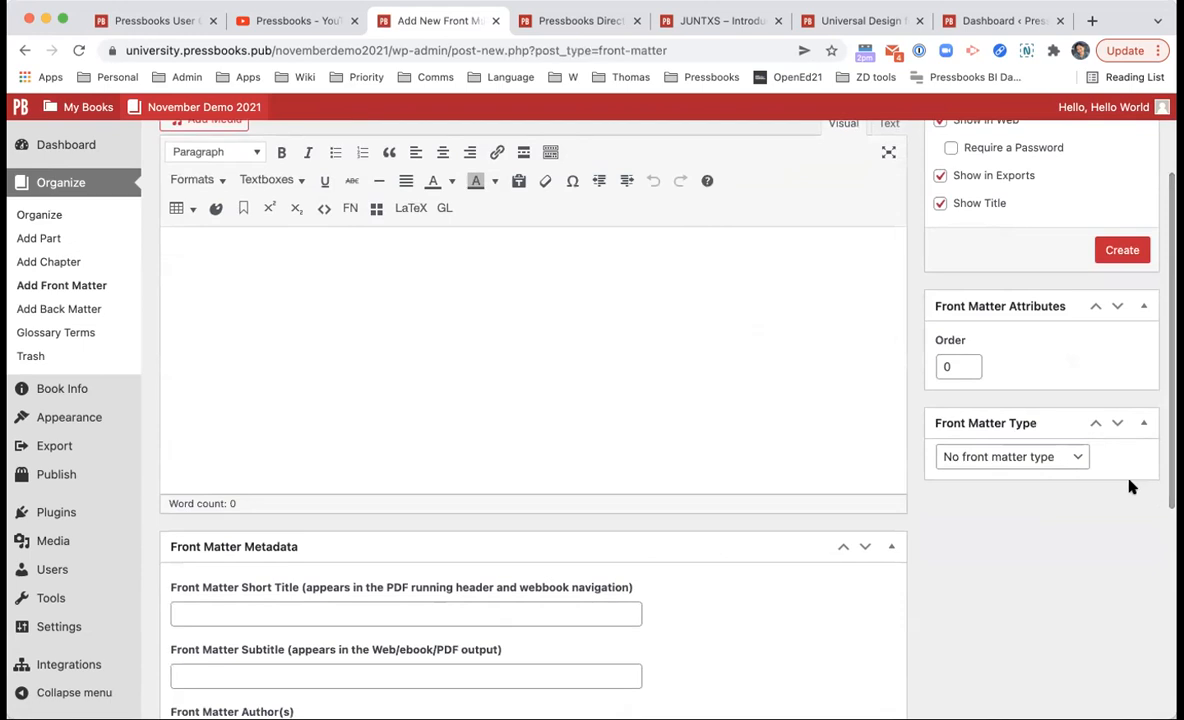
pyautogui.click(1040, 457)
pyautogui.scroll(-1, 1038, 635)
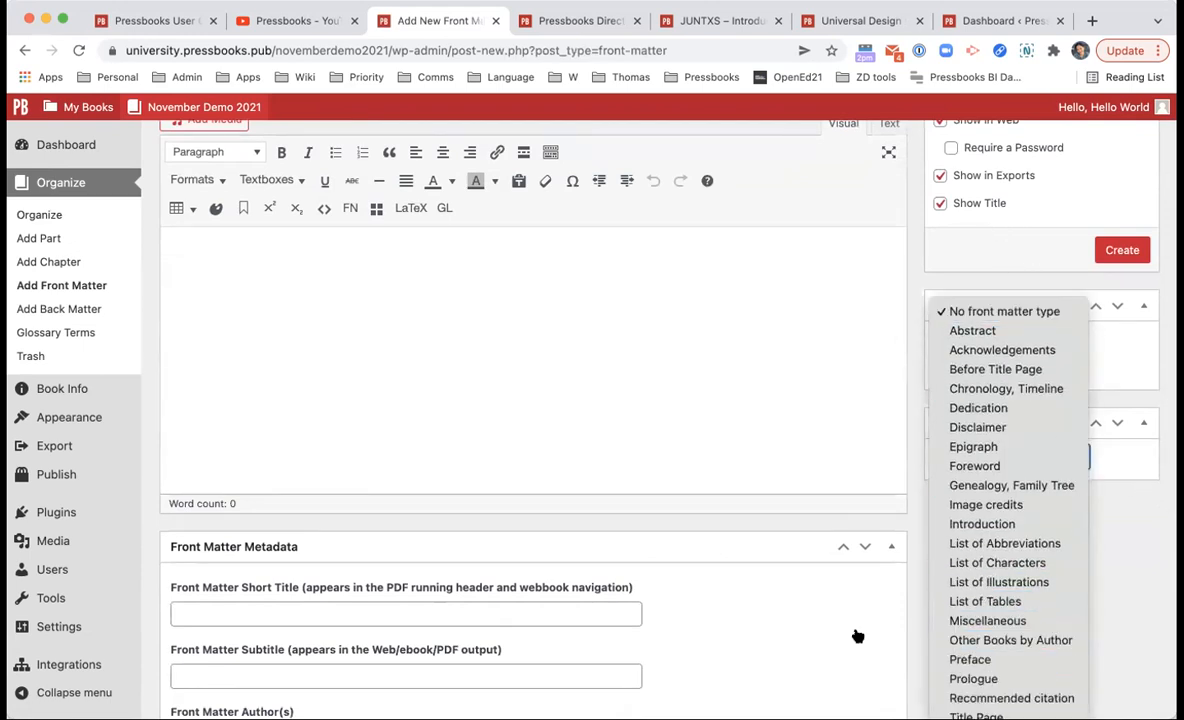
pyautogui.click(772, 500)
pyautogui.rightClick(770, 498)
pyautogui.click(664, 513)
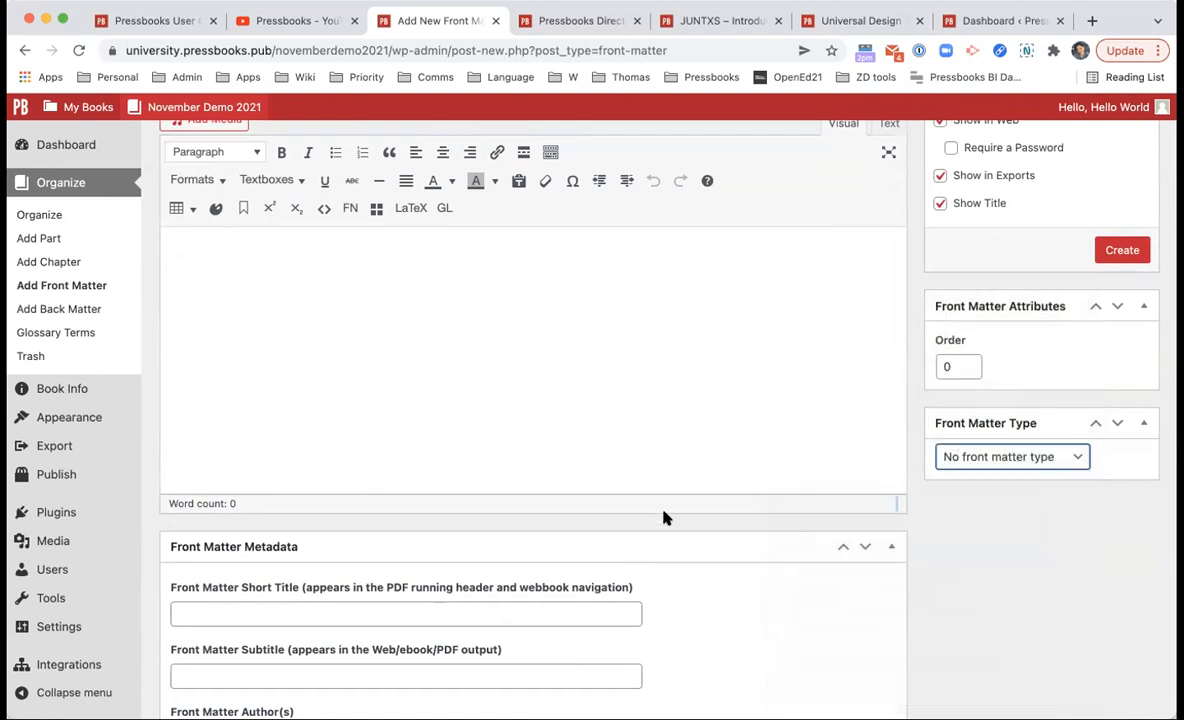
pyautogui.hscroll(-5, 664, 513)
pyautogui.click(988, 643)
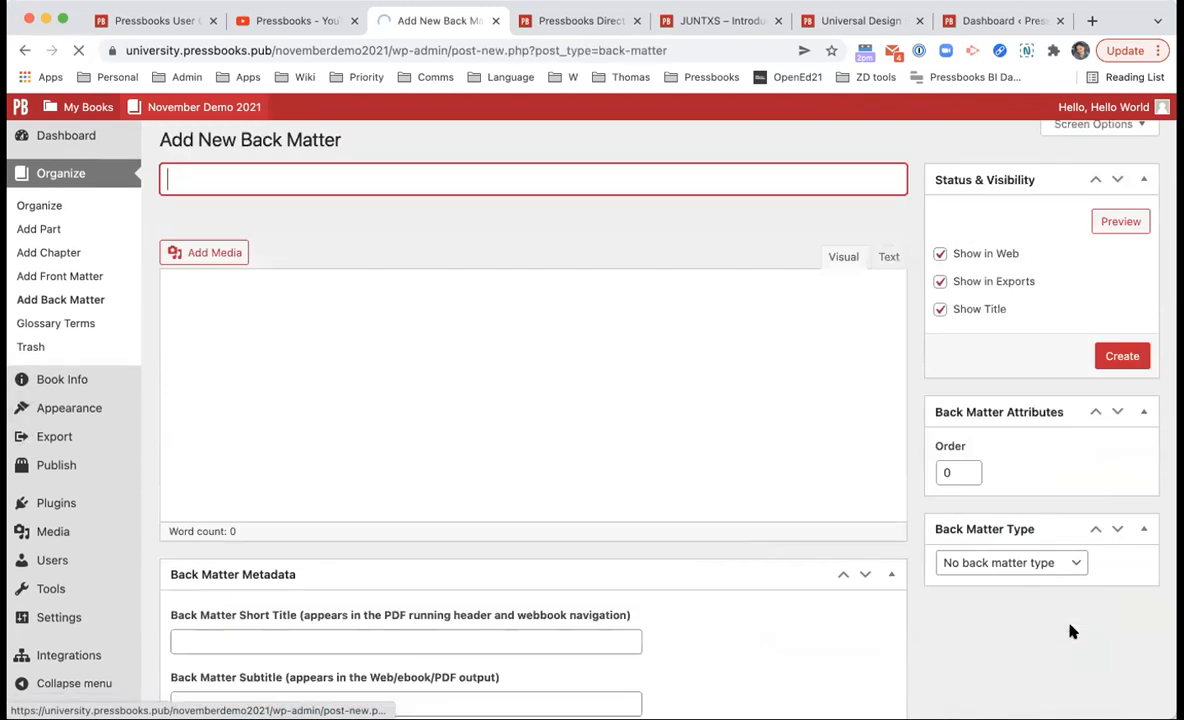
pyautogui.scroll(-2, 1070, 629)
pyautogui.click(1062, 516)
pyautogui.scroll(-5, 1024, 580)
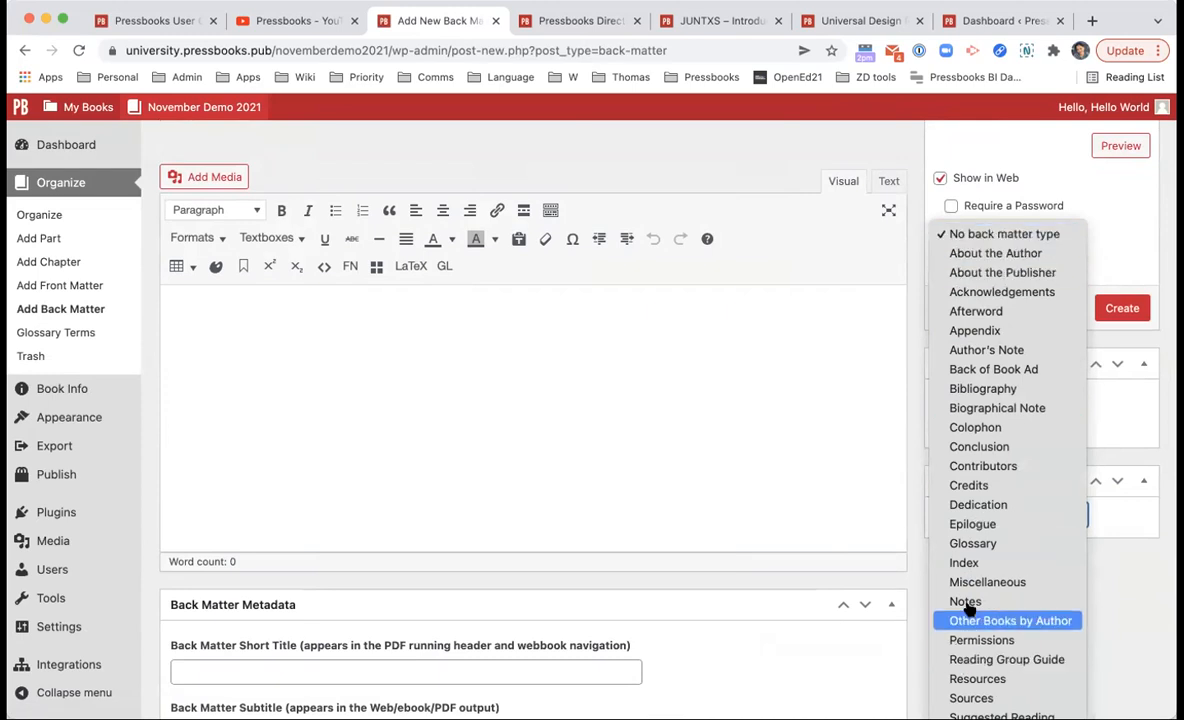
pyautogui.click(777, 553)
pyautogui.scroll(2, 774, 532)
pyautogui.hscroll(-5, 774, 532)
pyautogui.moveTo(509, 380)
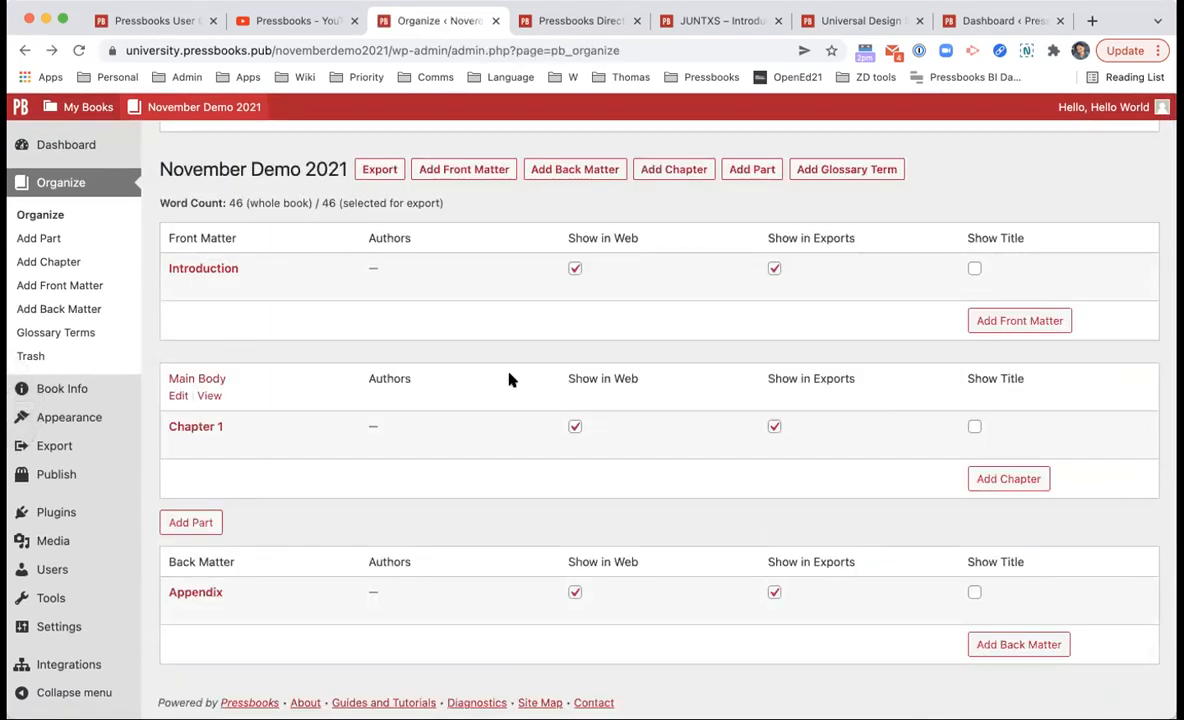
# Step: Scroll through the JUNTXS webbook's contents from front matter to part XI, Apéndice de léxico
pyautogui.moveTo(481, 430)
pyautogui.click(679, 18)
pyautogui.scroll(-10, 649, 268)
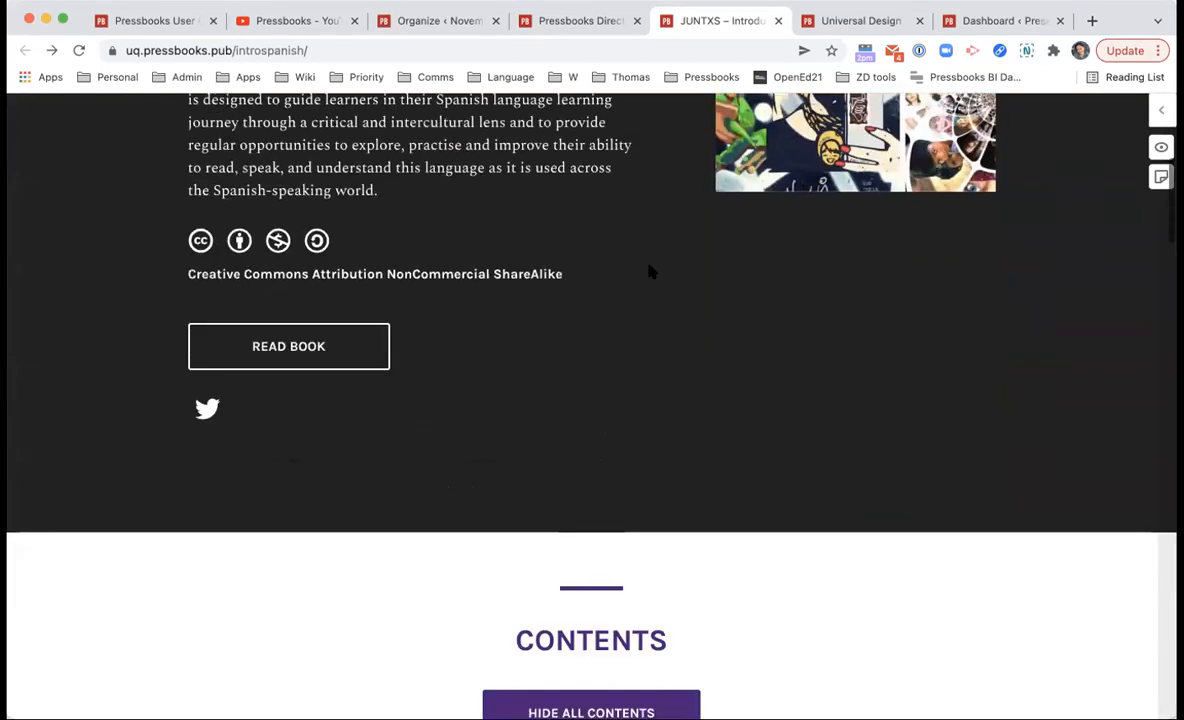
pyautogui.scroll(-5, 649, 268)
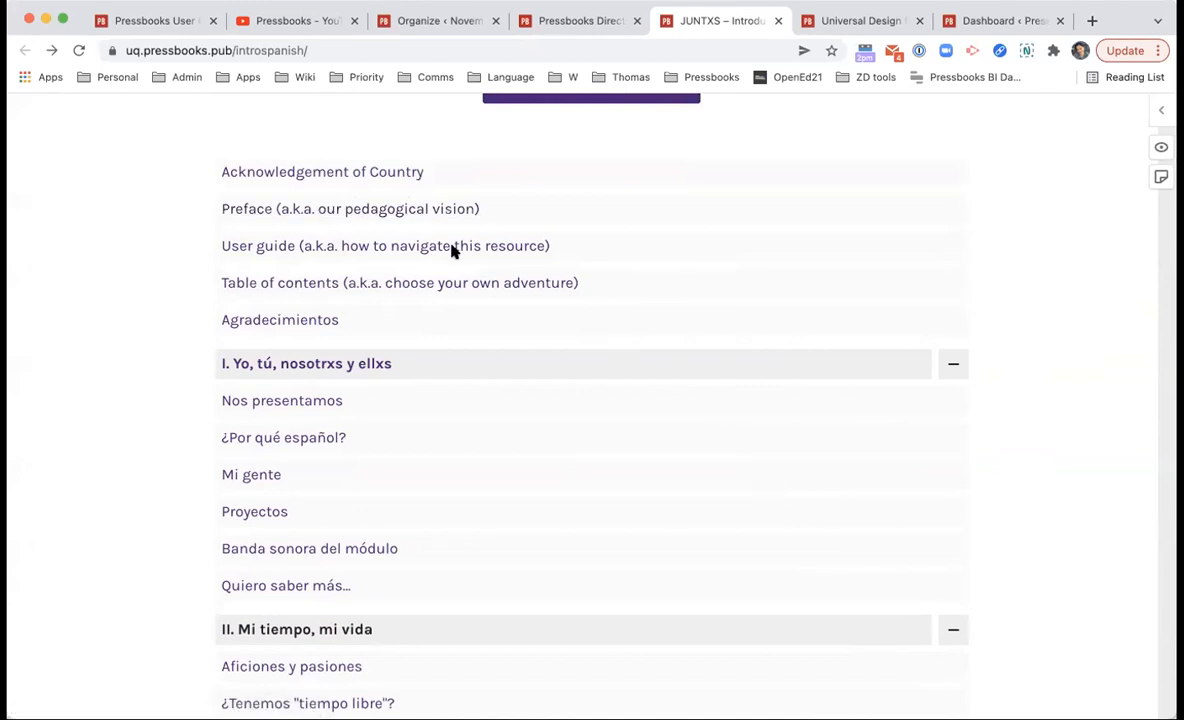
pyautogui.scroll(-2, 270, 350)
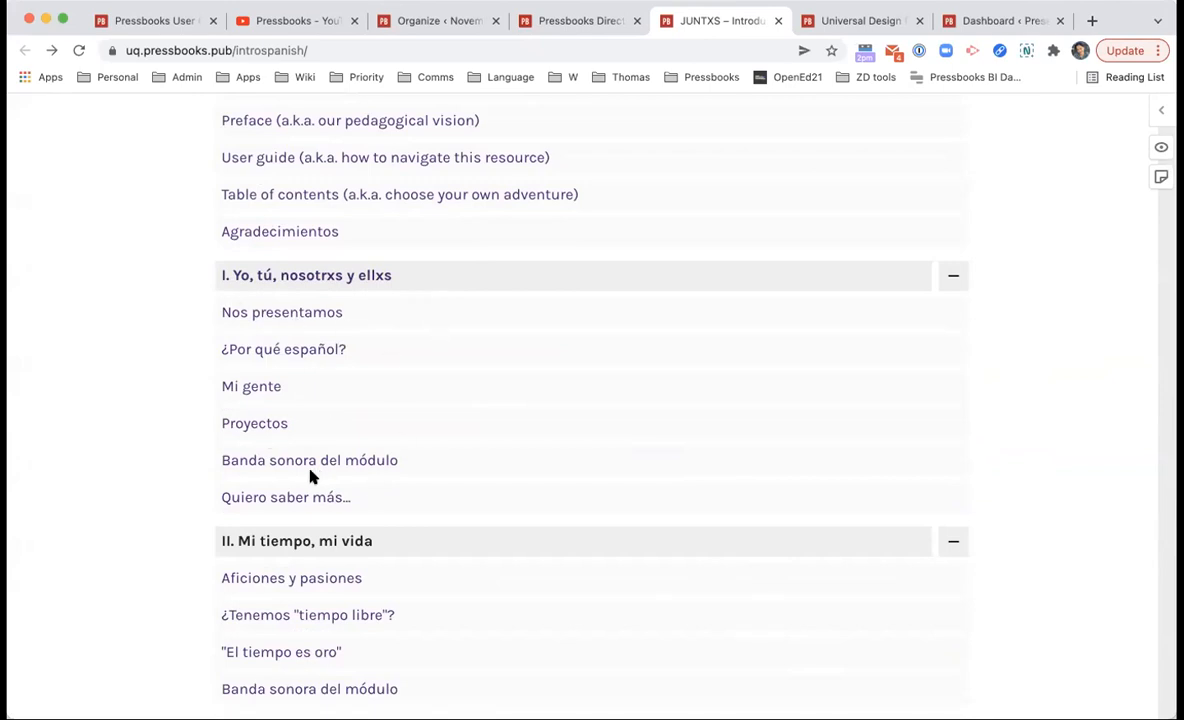
pyautogui.scroll(-15, 311, 476)
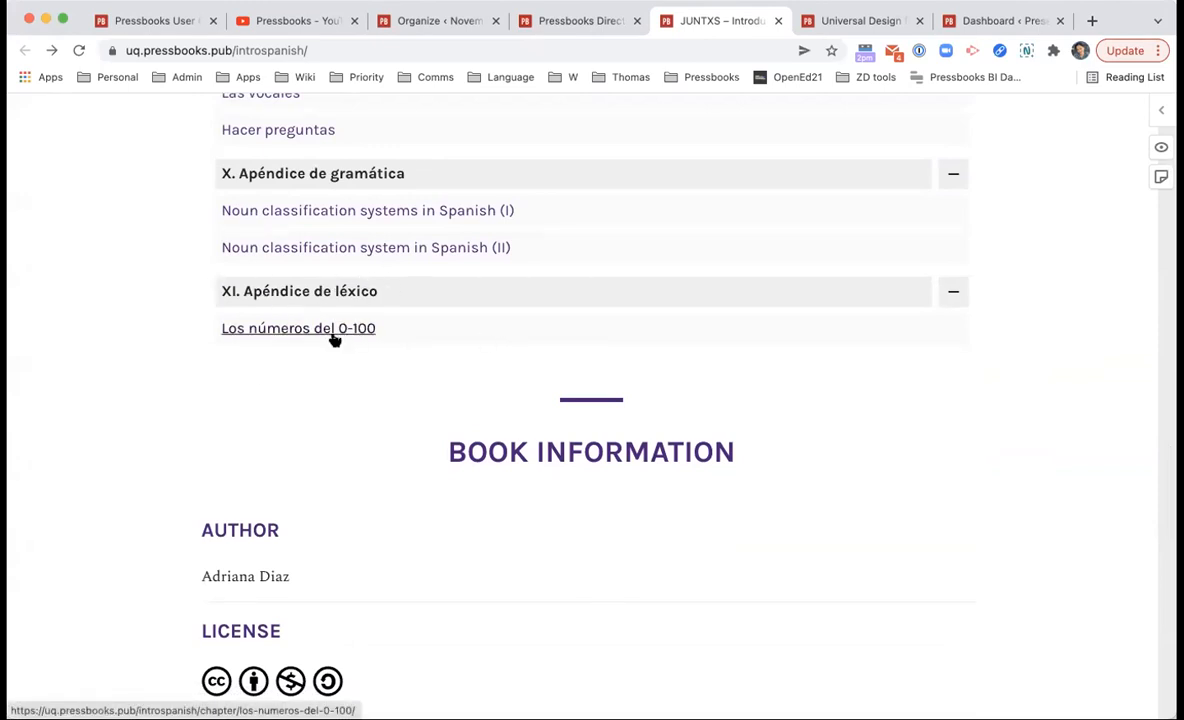
pyautogui.scroll(10, 334, 338)
# Step: Check the JUNTXS Directory entry, then drag the Organize tab back into view
pyautogui.click(584, 18)
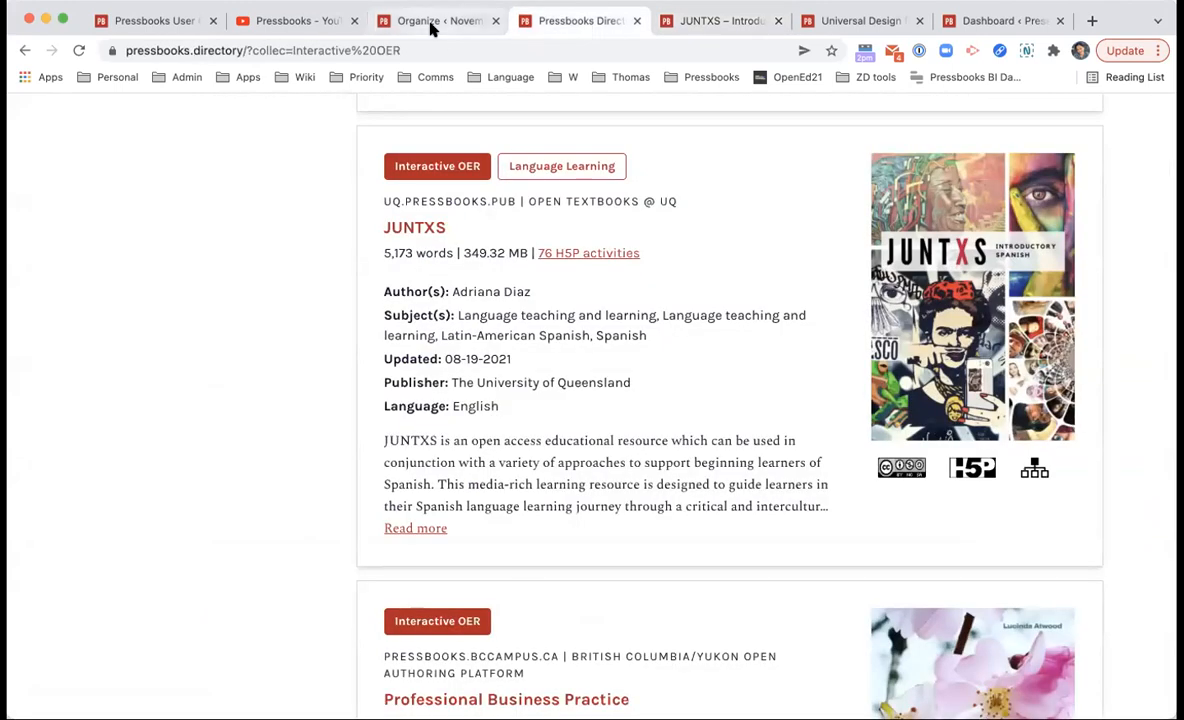
pyautogui.moveTo(432, 28); pyautogui.dragTo(476, 26)
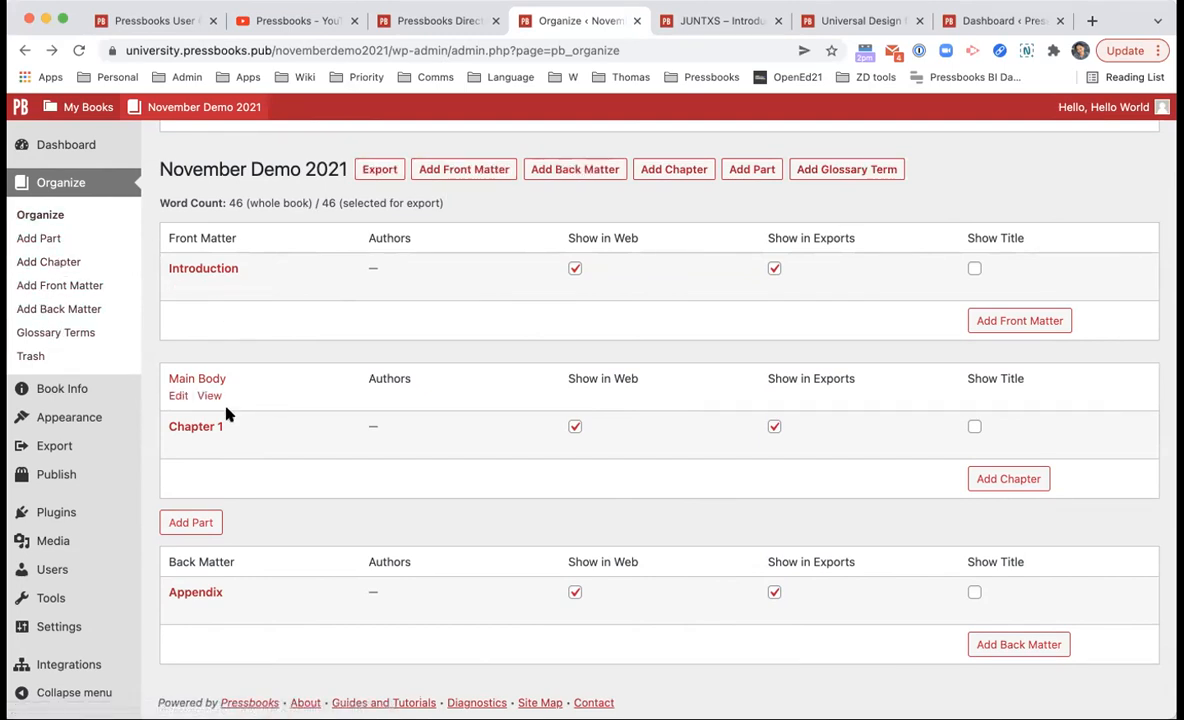
pyautogui.moveTo(223, 426)
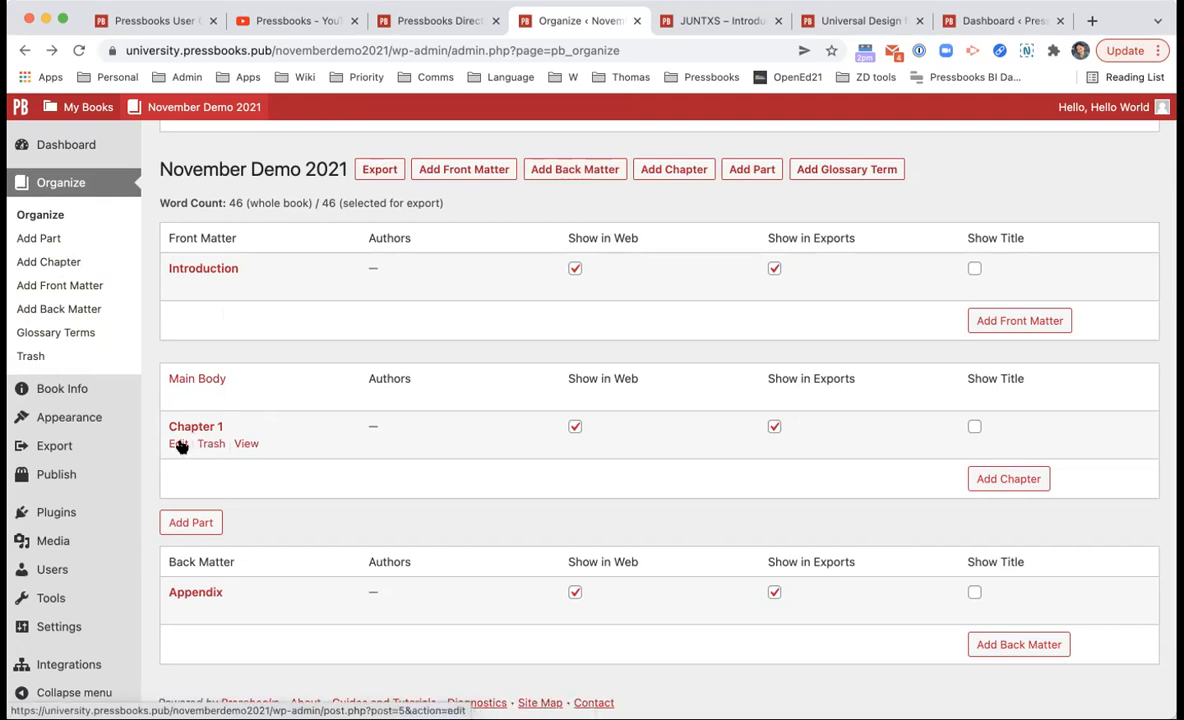
pyautogui.click(239, 446)
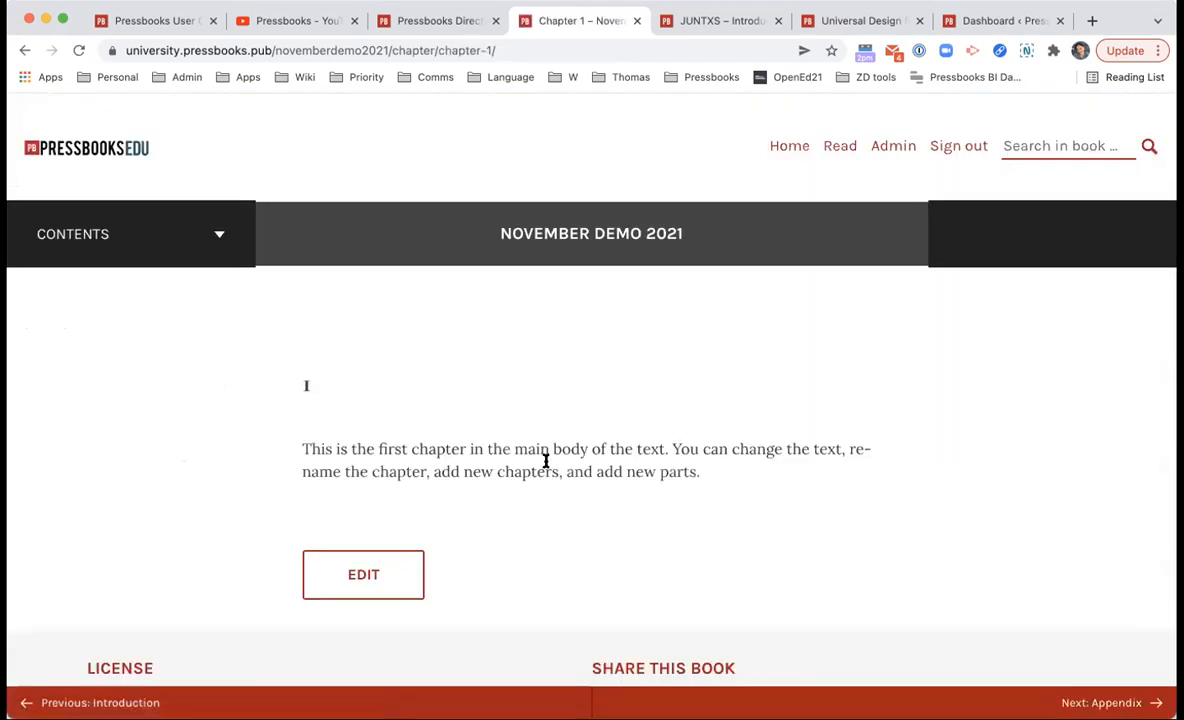
pyautogui.hscroll(-5, 546, 461)
pyautogui.moveTo(190, 439)
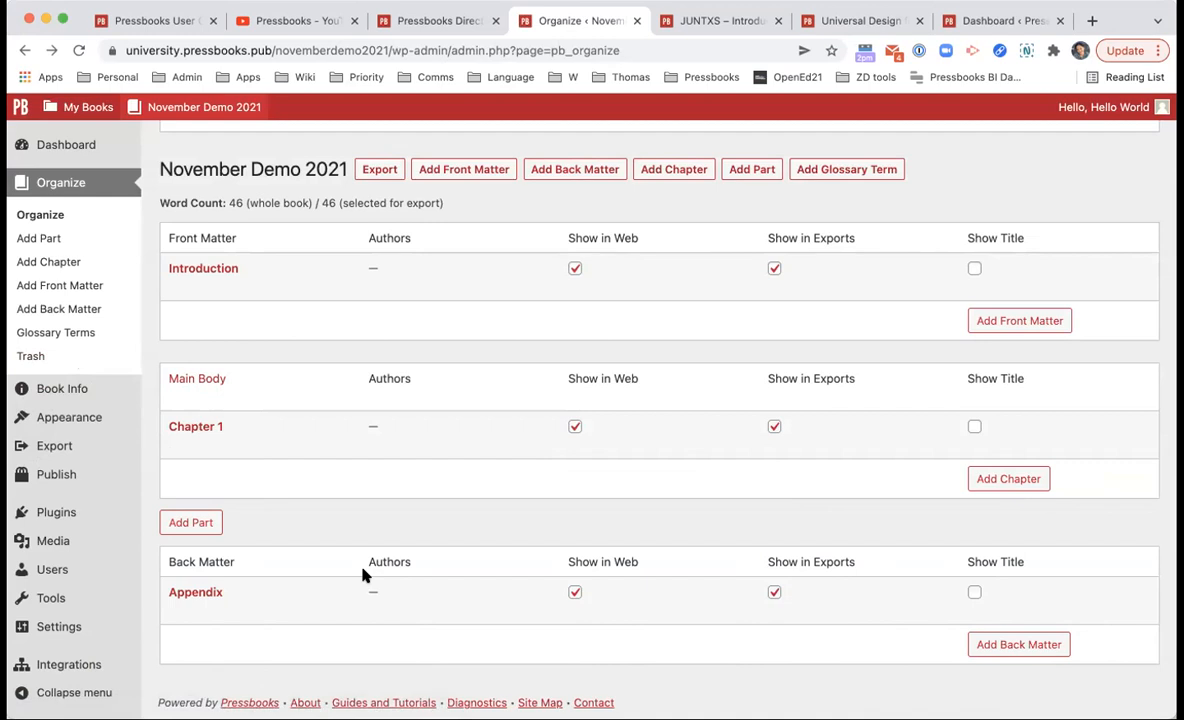
# Step: Create a new part titled 'Part 2' and save it
pyautogui.click(176, 530)
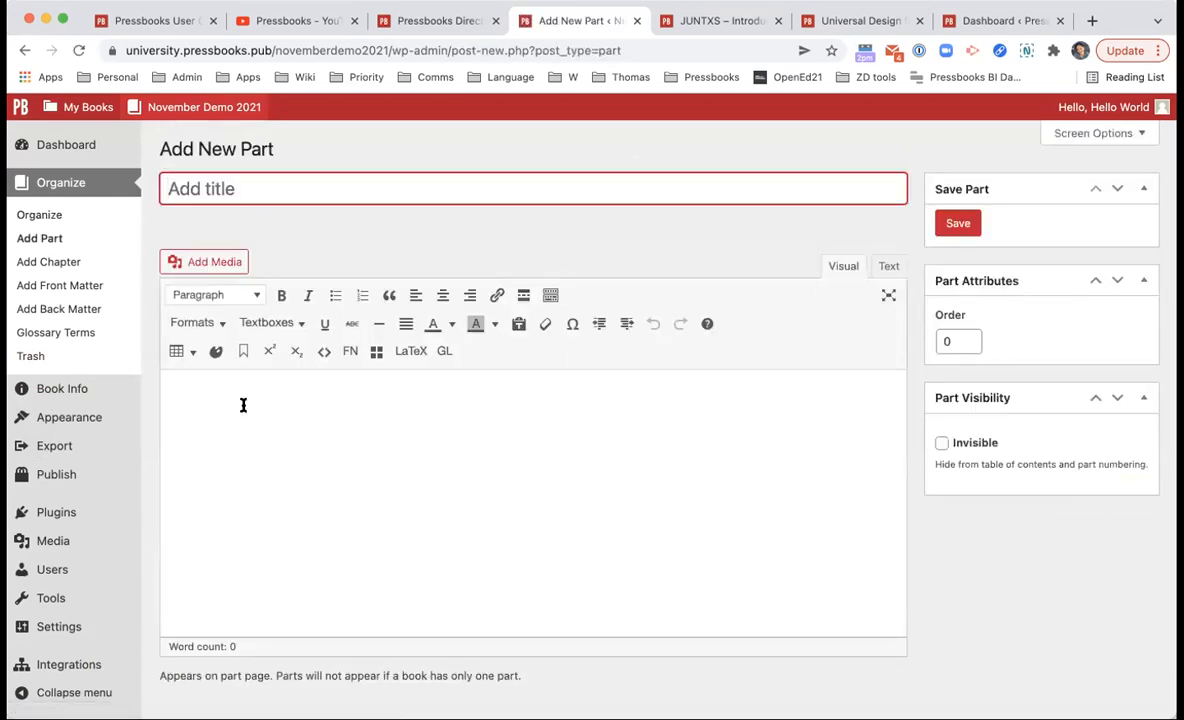
pyautogui.write('Part 2')
pyautogui.click(960, 226)
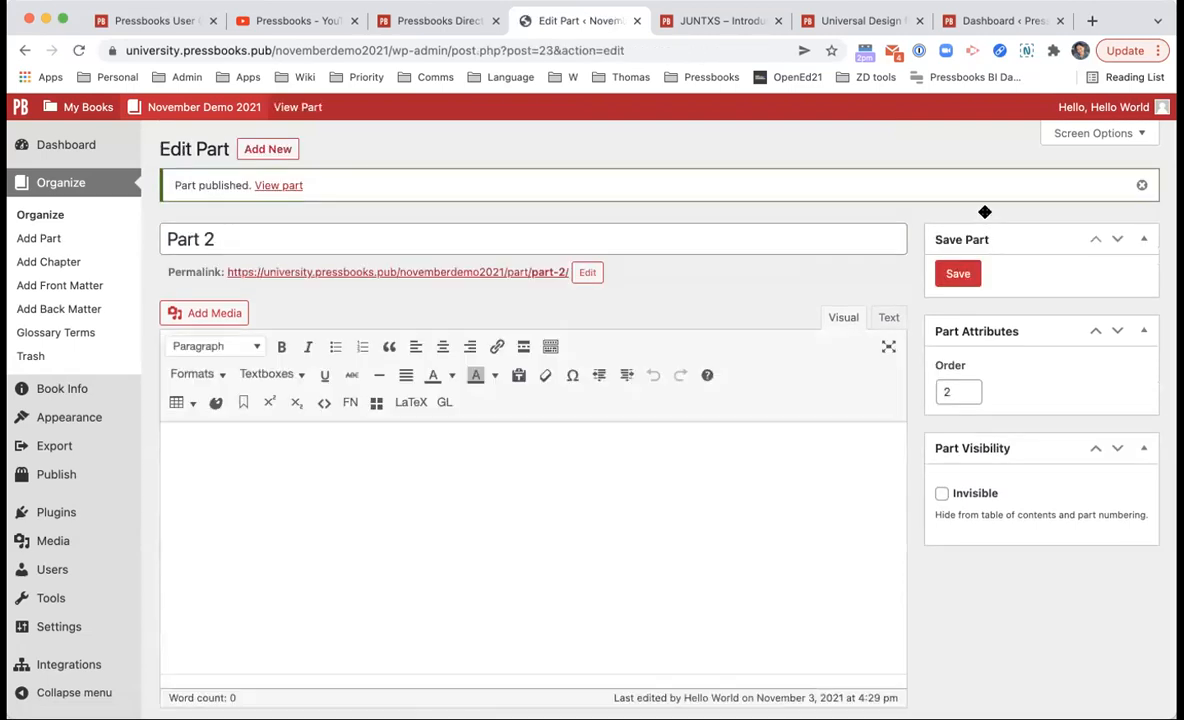
pyautogui.scroll(-1, 703, 375)
# Step: Add a chapter titled 'Chapter 2' inside Part 2, then return to the Organize page
pyautogui.click(80, 207)
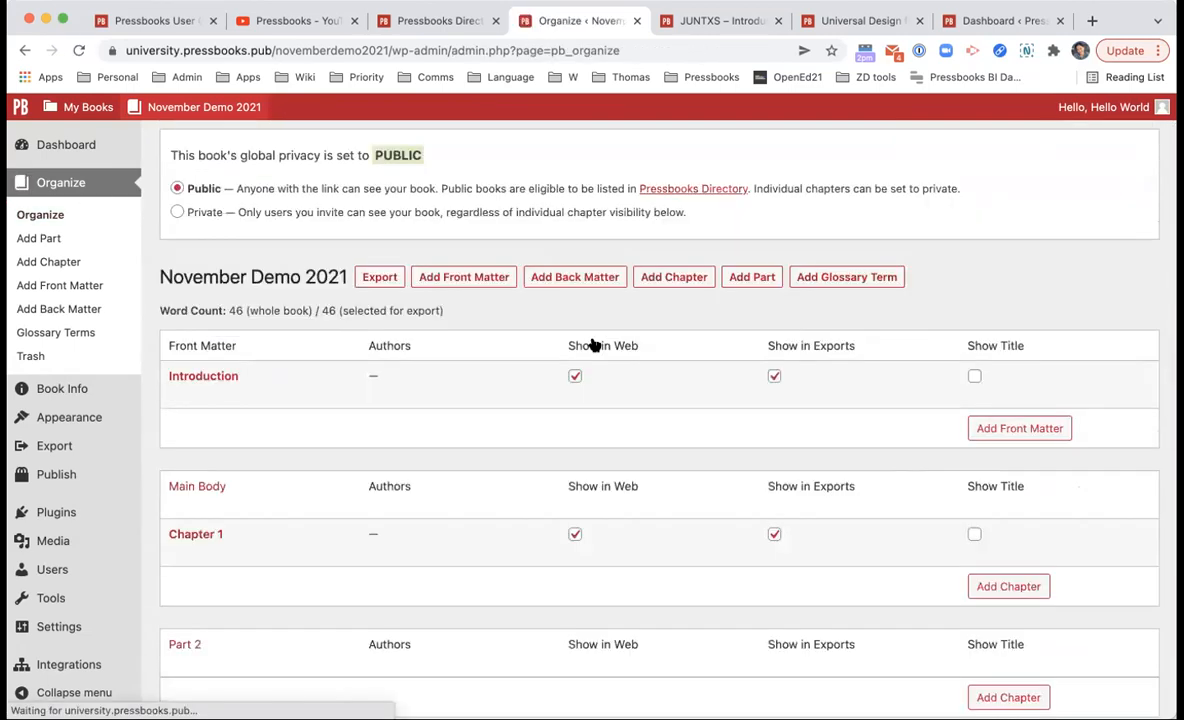
pyautogui.scroll(-2, 600, 350)
pyautogui.click(1008, 576)
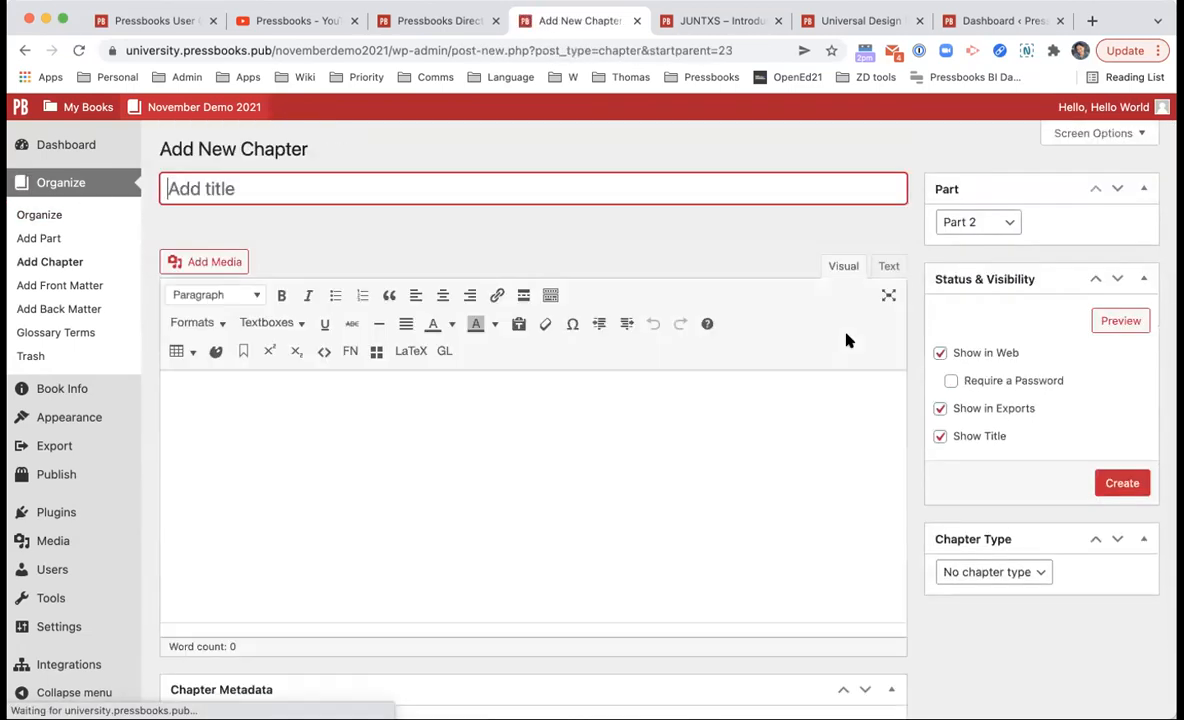
pyautogui.write('Chapter 2')
pyautogui.click(1122, 485)
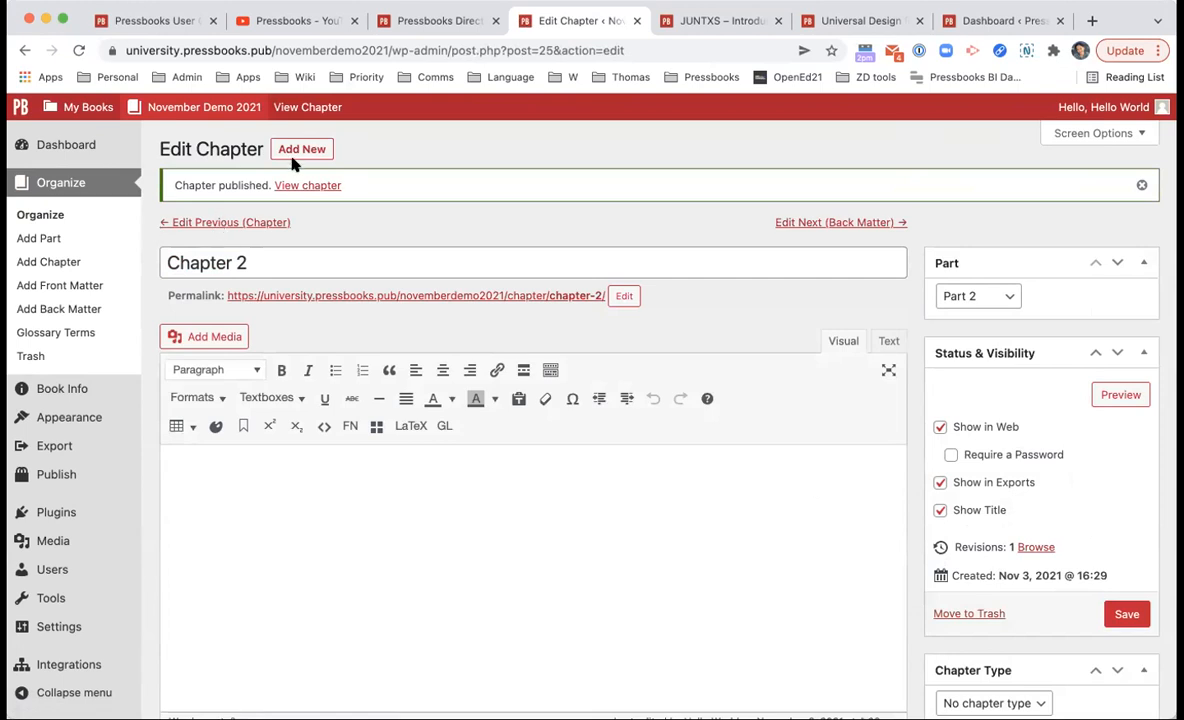
pyautogui.click(30, 213)
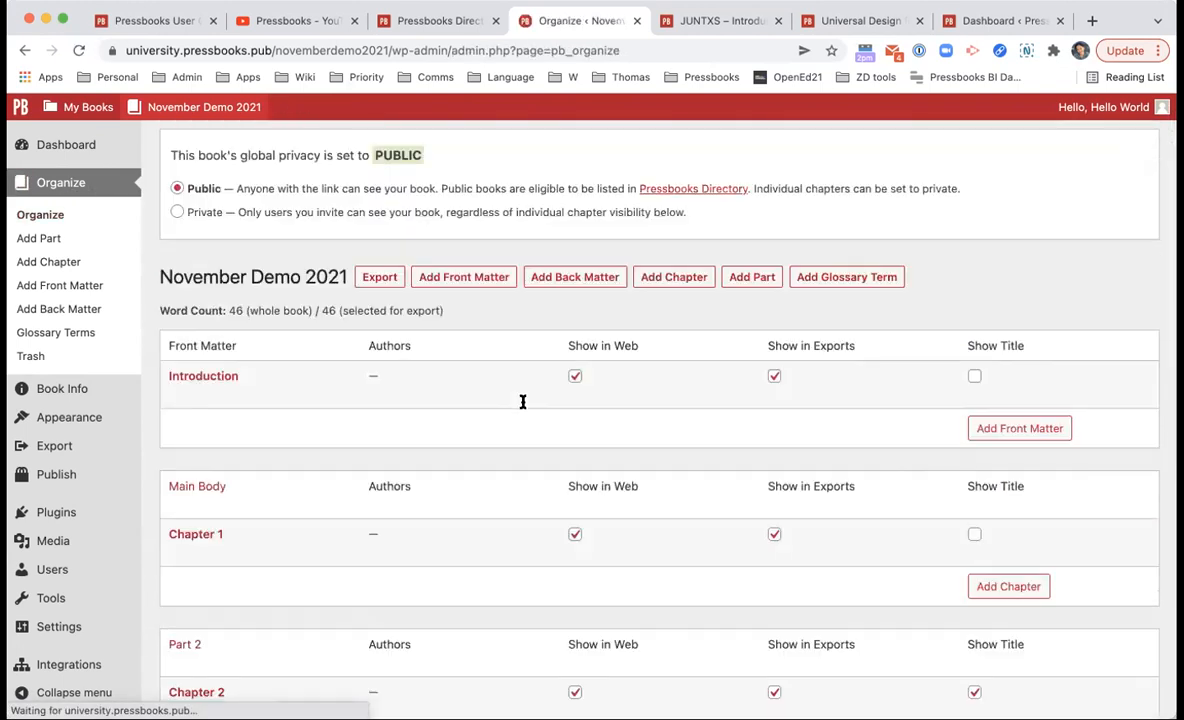
# Step: Drag the Chapter 2 row above Chapter 1 under Main Body on the Organize page
pyautogui.scroll(-2, 522, 402)
pyautogui.scroll(-2, 522, 402)
pyautogui.moveTo(460, 486); pyautogui.dragTo(446, 354)
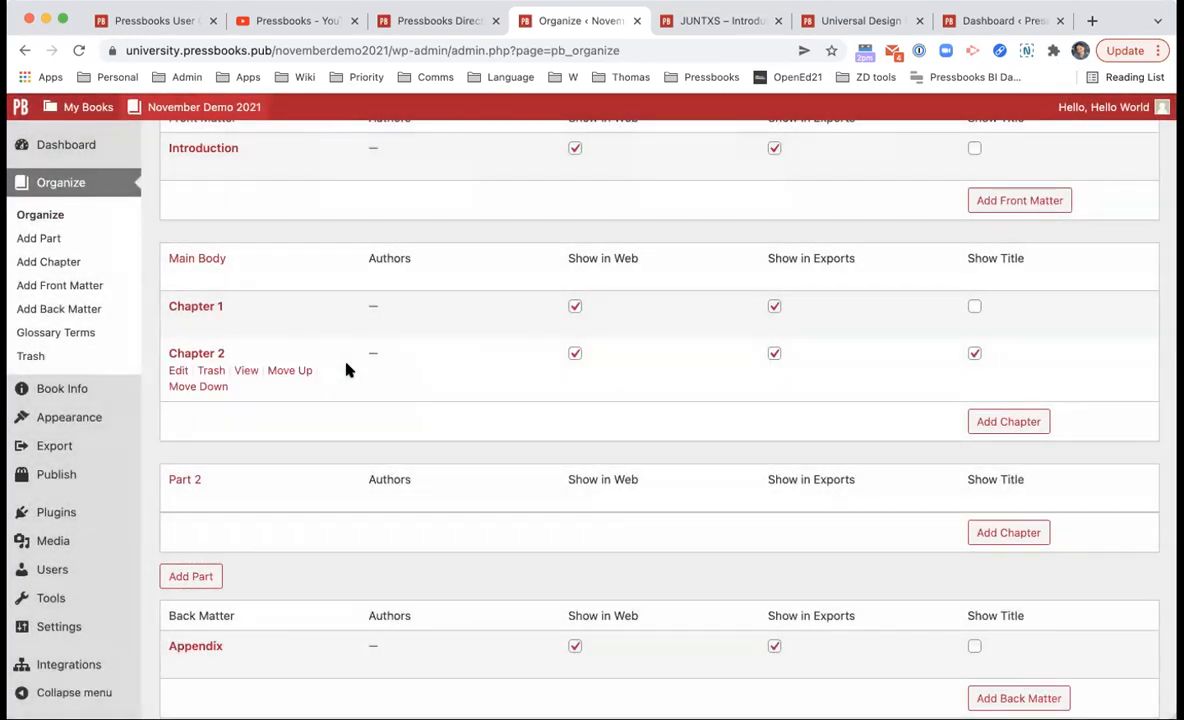
pyautogui.moveTo(404, 373); pyautogui.dragTo(372, 177)
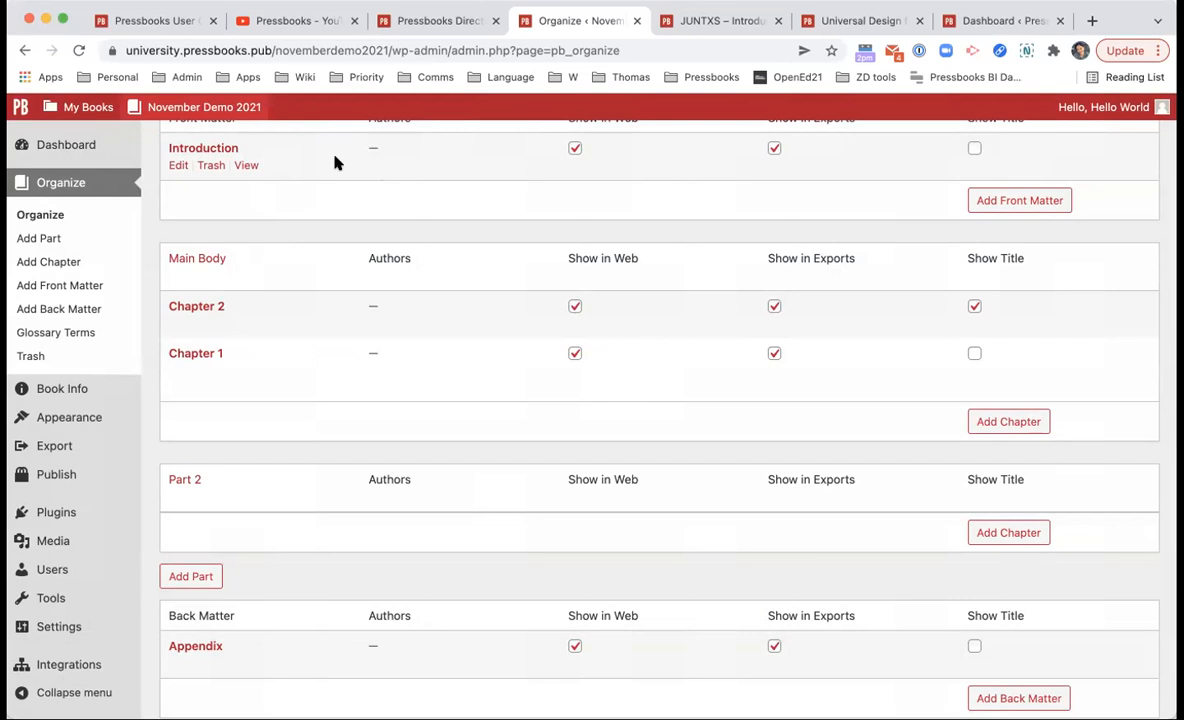
pyautogui.scroll(-2, 392, 400)
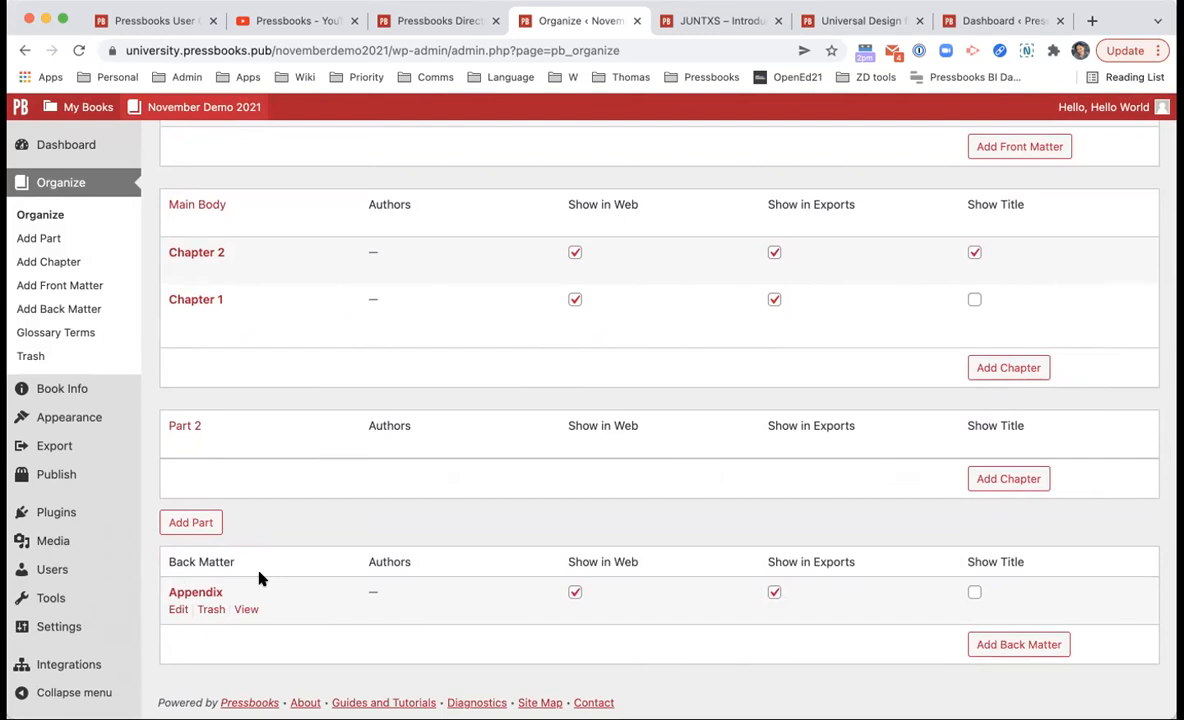
pyautogui.scroll(1, 280, 389)
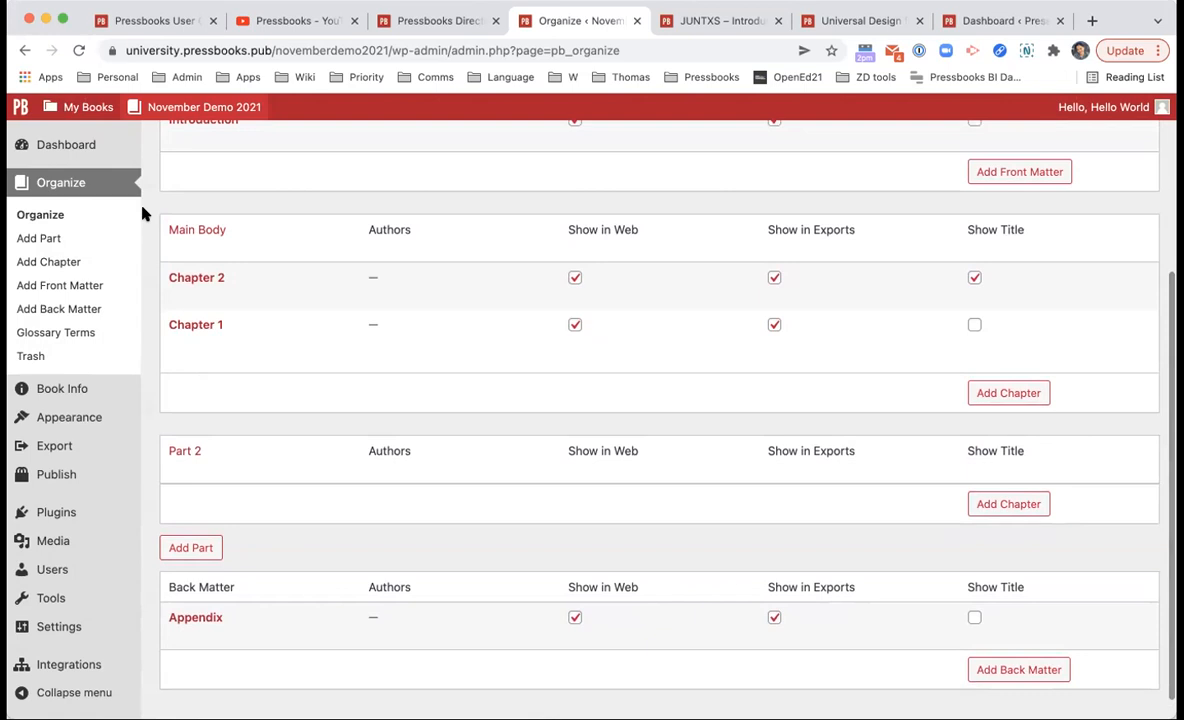
pyautogui.scroll(4, 200, 233)
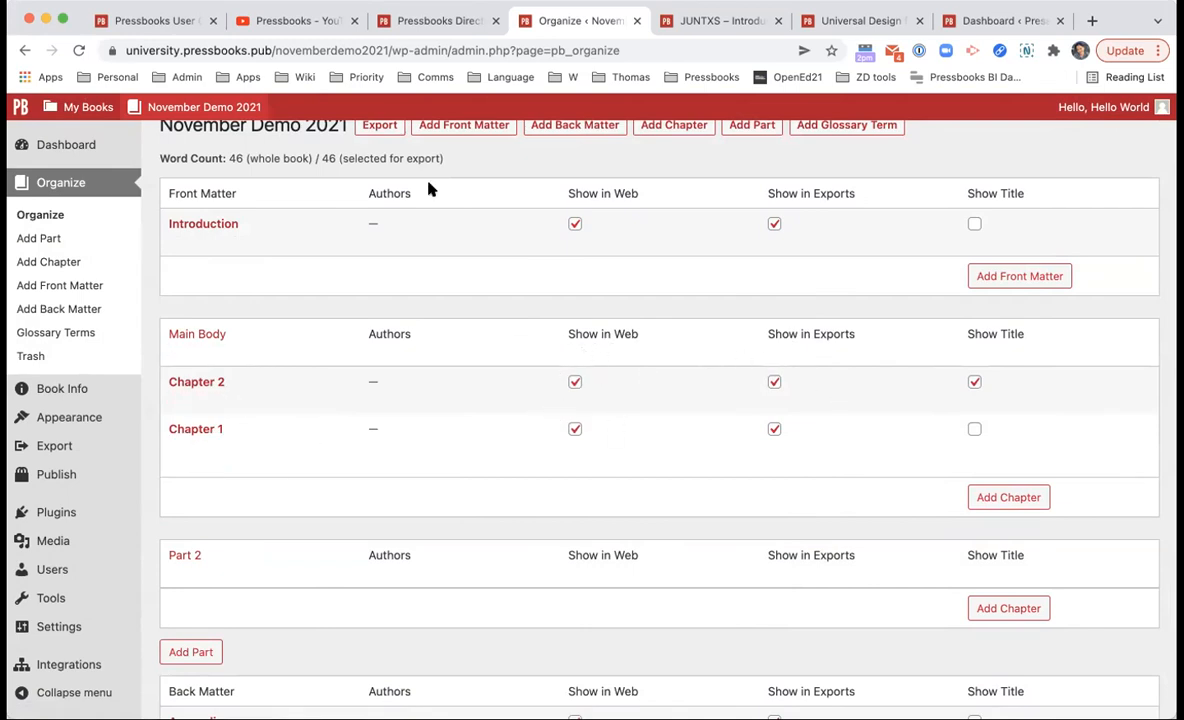
pyautogui.moveTo(160, 107)
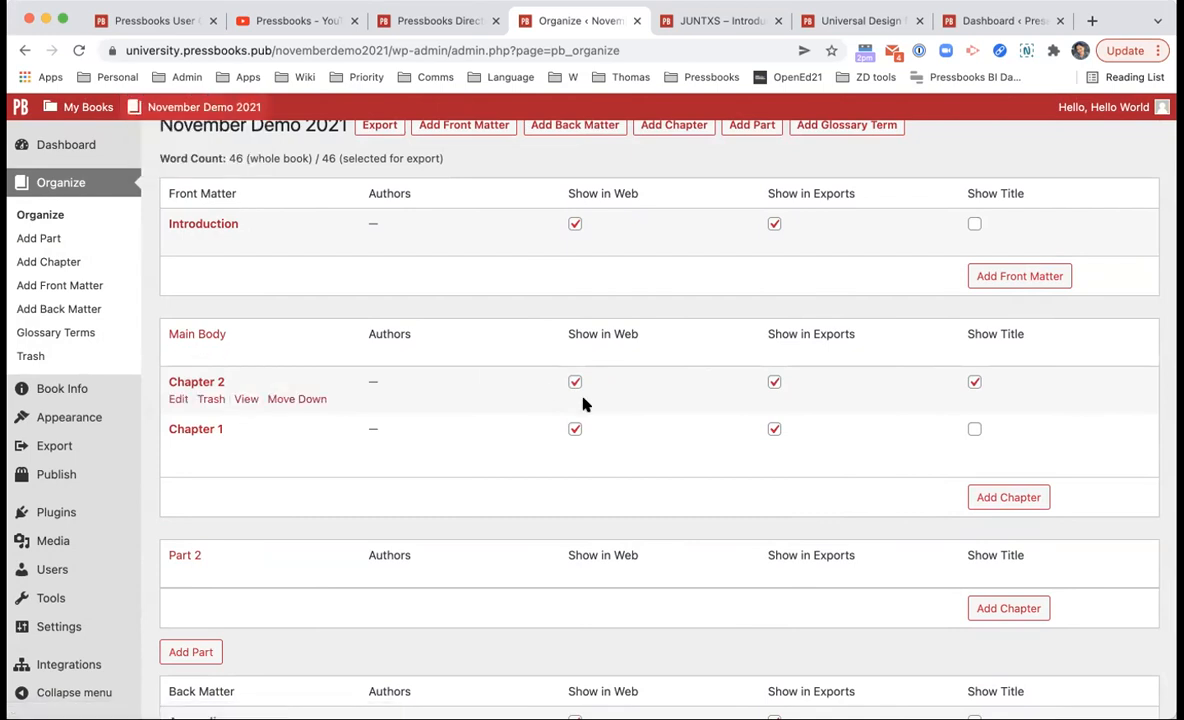
# Step: Uncheck Show in Web for Chapter 1 and visit the book's public home page
pyautogui.click(574, 430)
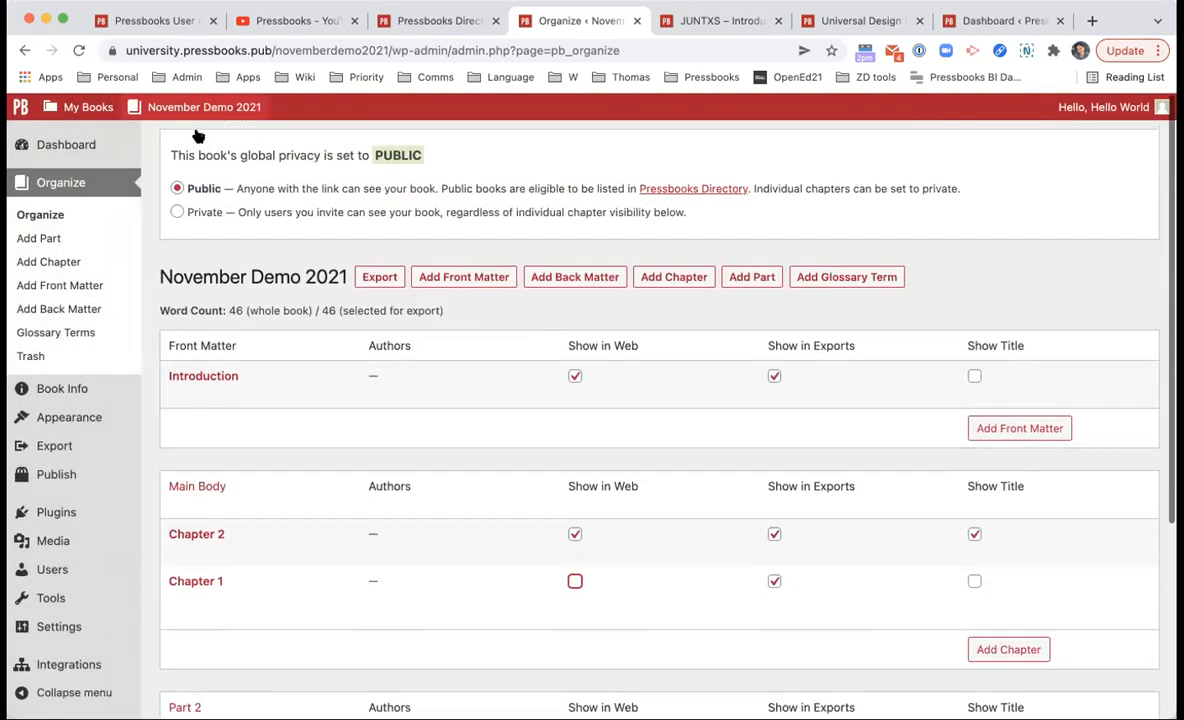
pyautogui.moveTo(216, 108)
pyautogui.click(191, 141)
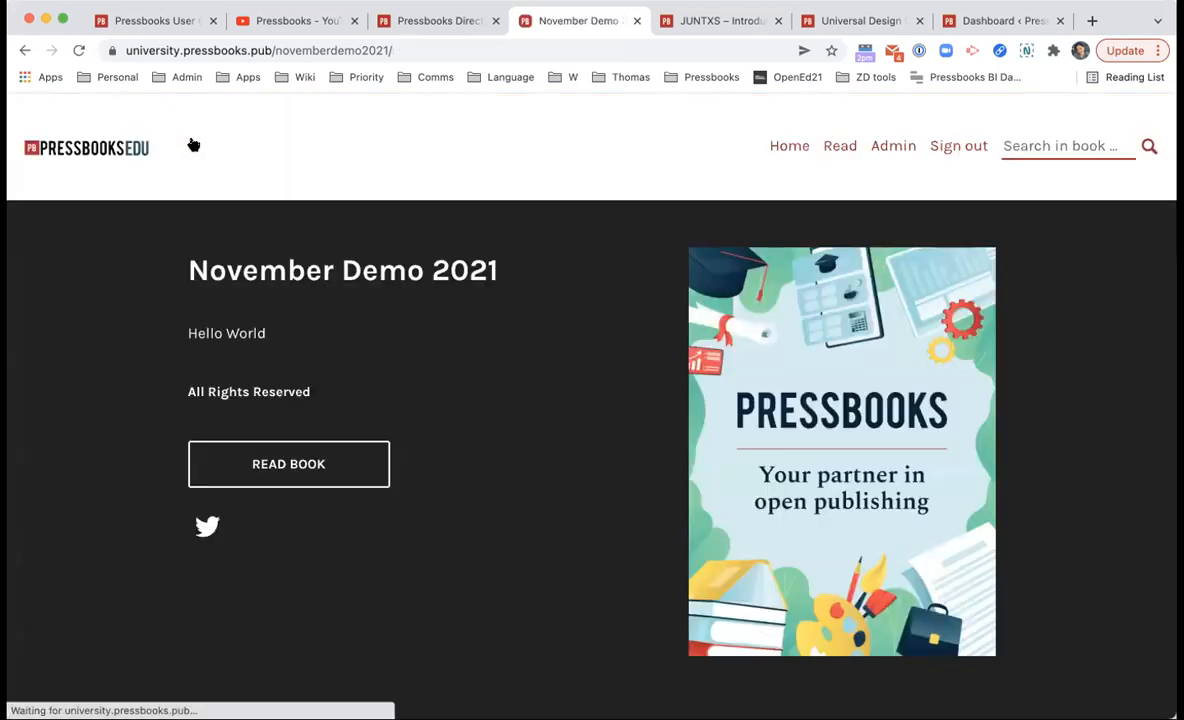
# Step: Check that Chapter 1 shows locked in the public contents, then go back to Organize
pyautogui.scroll(-10, 240, 275)
pyautogui.scroll(3, 372, 257)
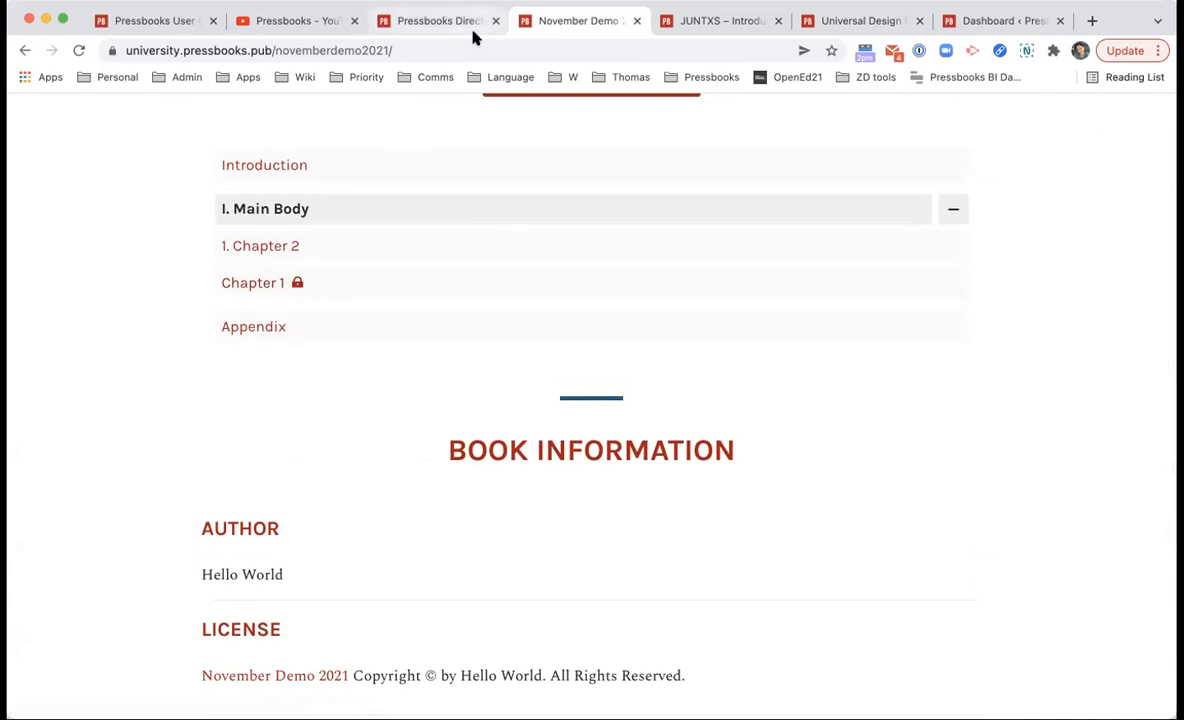
pyautogui.click(360, 52)
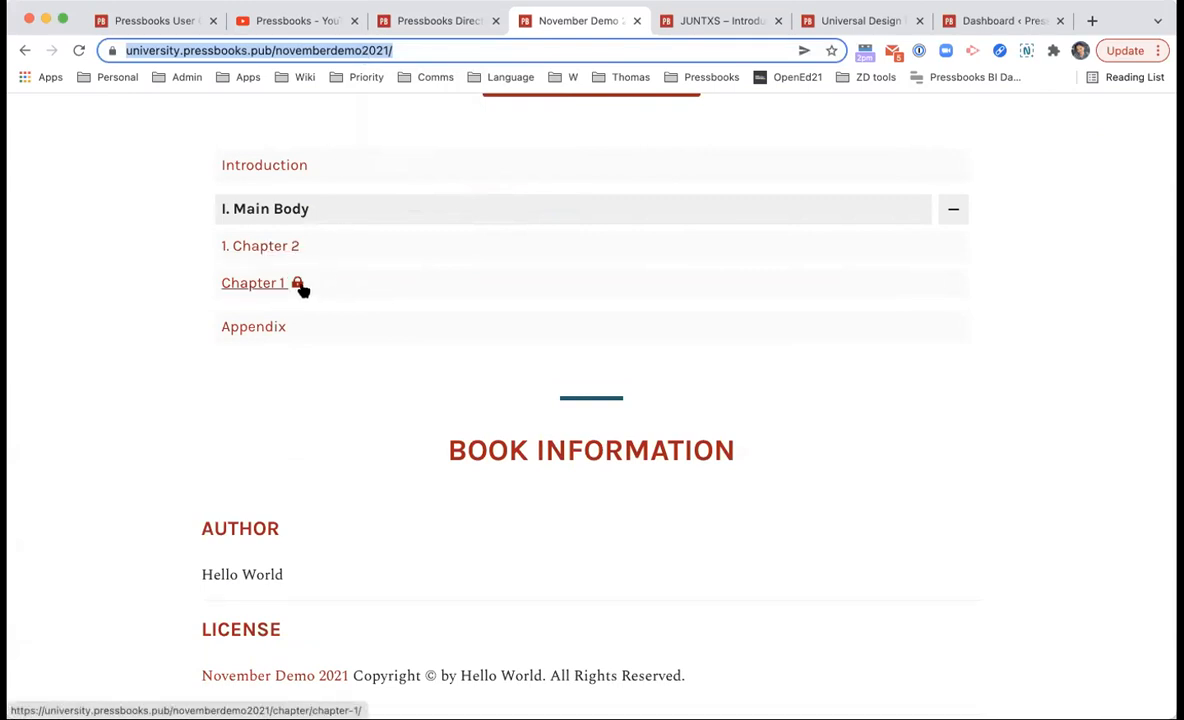
pyautogui.hscroll(-5, 300, 288)
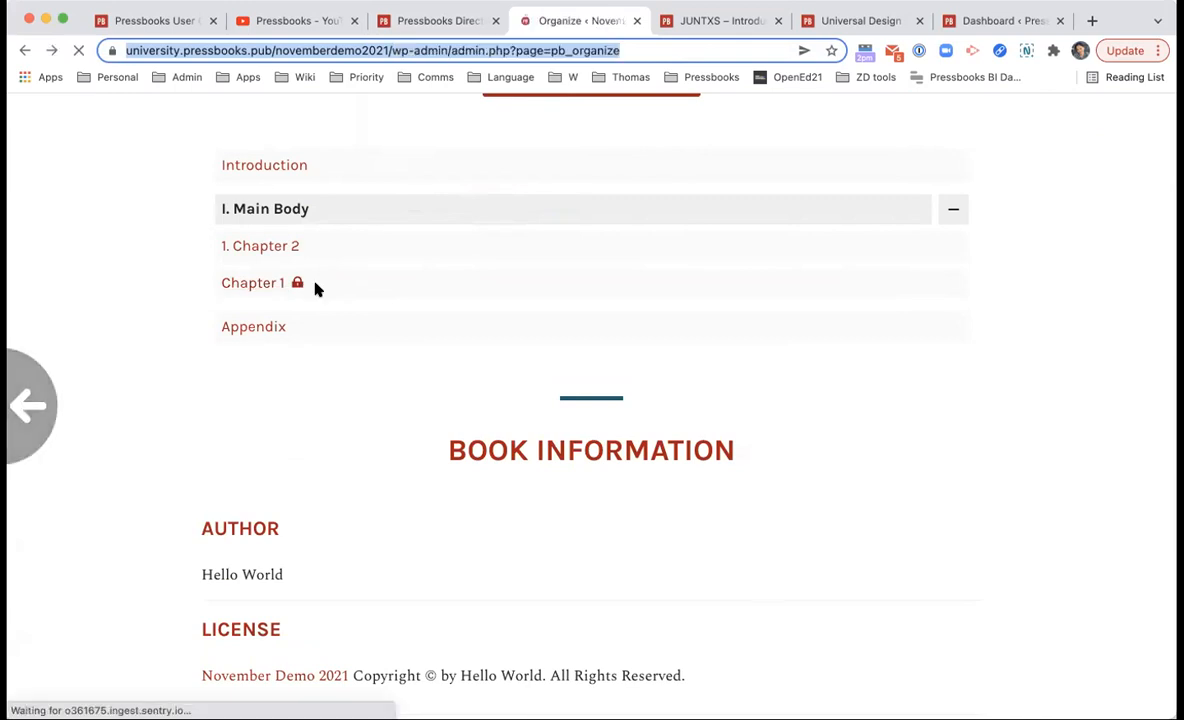
pyautogui.scroll(-1, 766, 412)
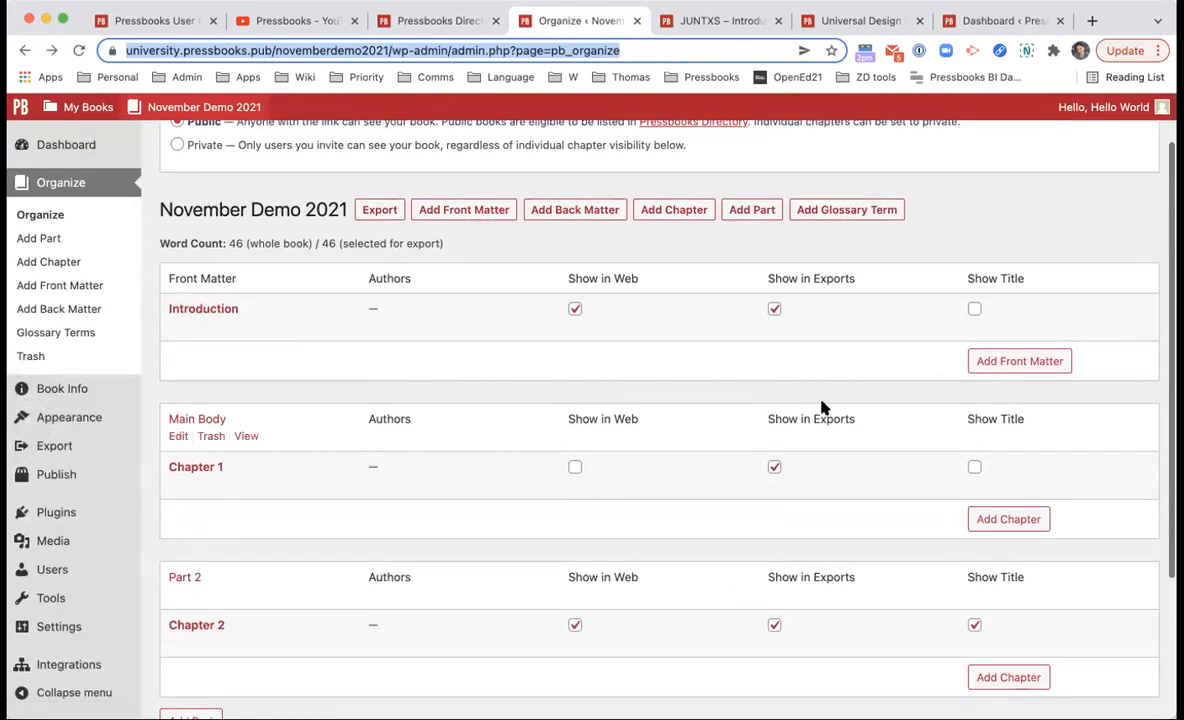
# Step: Turn off Chapter 1's Show in Exports, then re-enable both Show in Exports and Show in Web
pyautogui.click(759, 471)
pyautogui.click(774, 467)
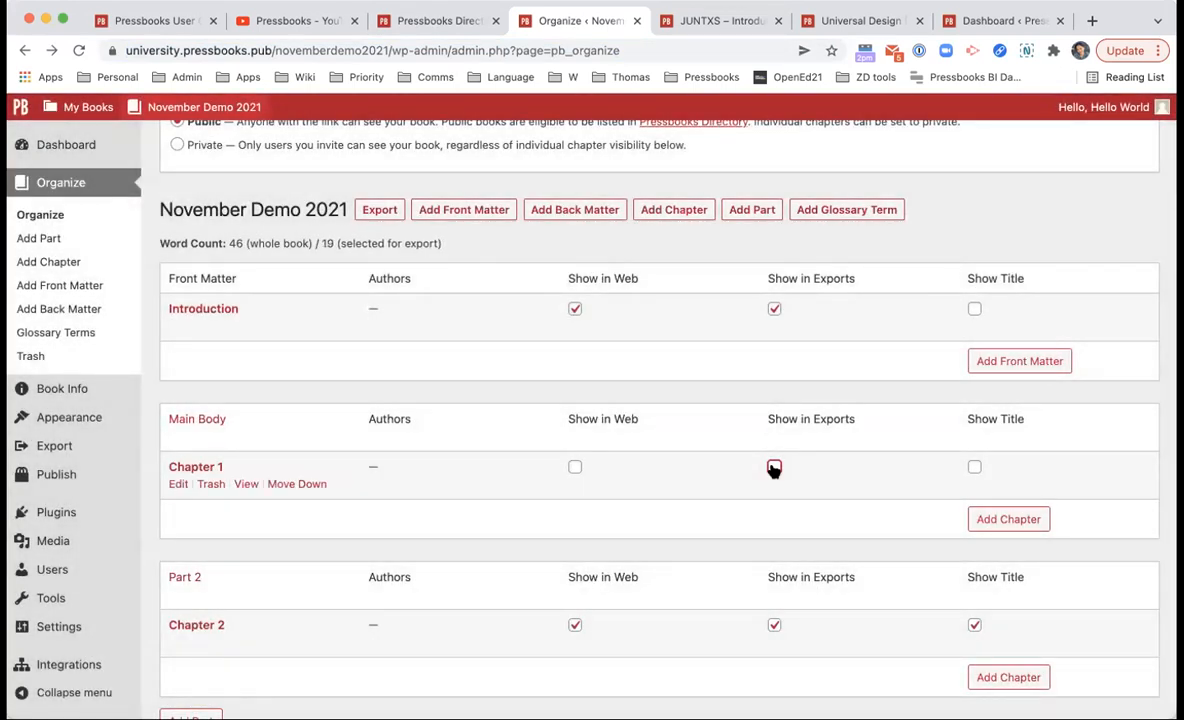
pyautogui.moveTo(120, 456)
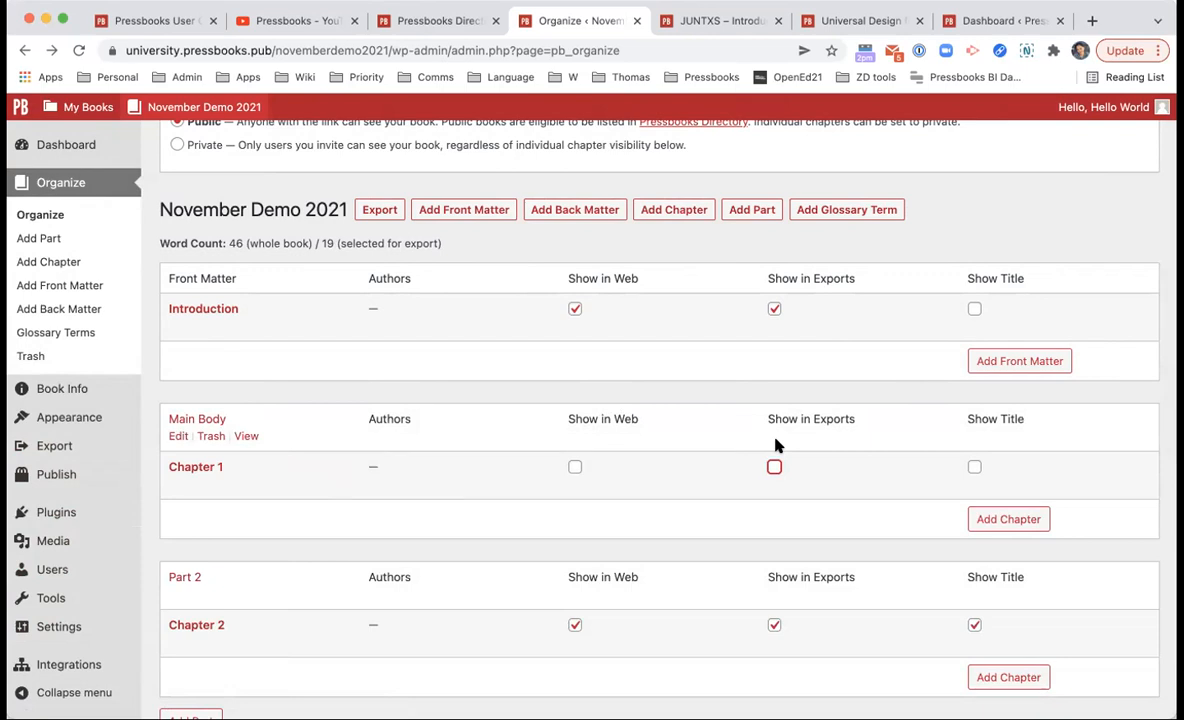
pyautogui.click(775, 466)
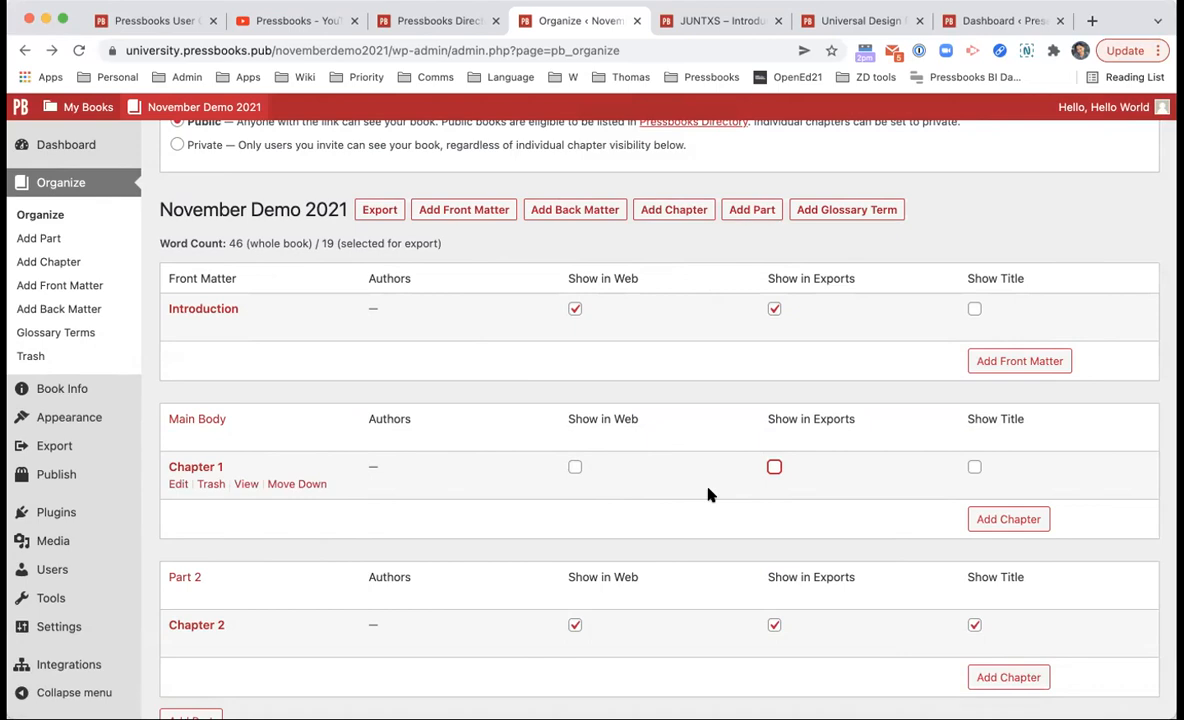
pyautogui.click(775, 468)
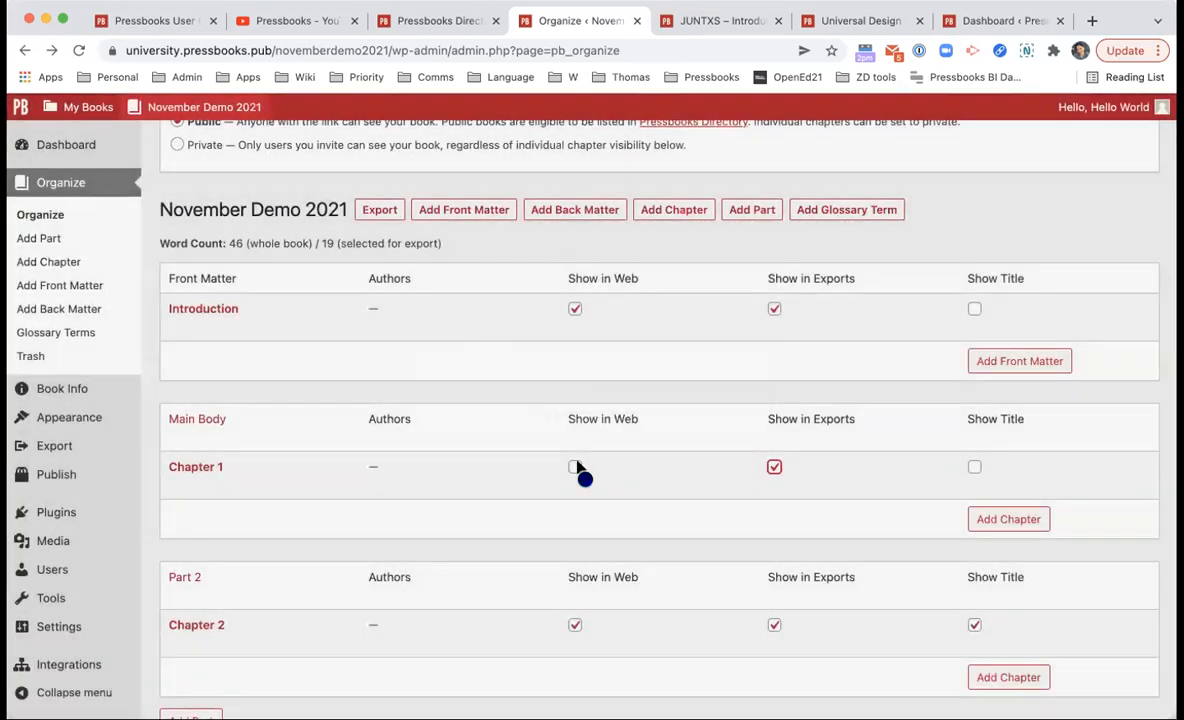
pyautogui.click(575, 467)
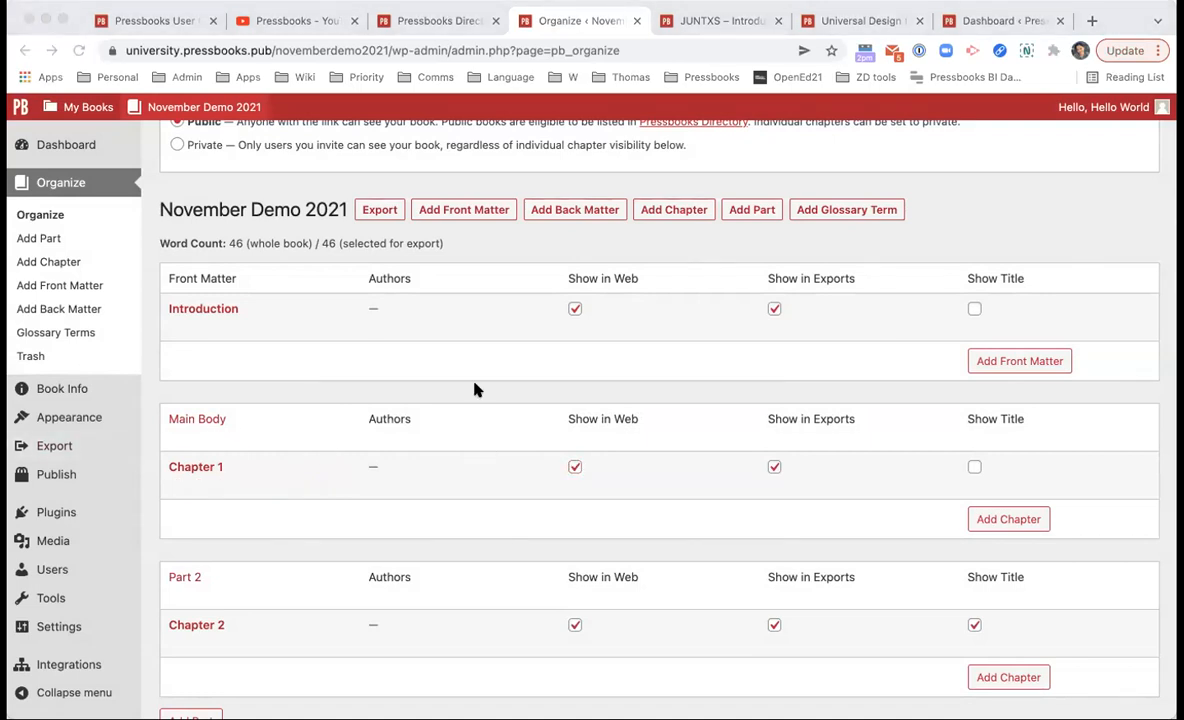
pyautogui.press('super+Tab')
# Step: Open Chapter 1 in Edit Chapter and toggle between Visual and Text views, ending on Visual
pyautogui.click(213, 468)
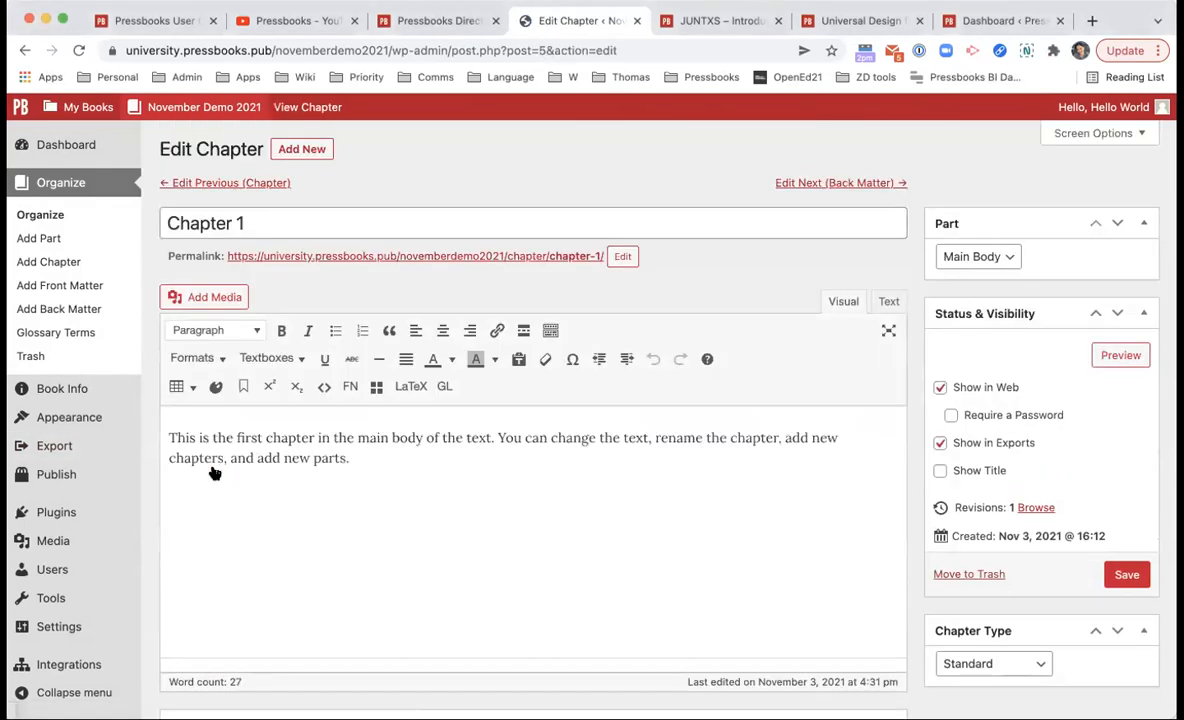
pyautogui.scroll(-5, 494, 449)
pyautogui.scroll(3, 367, 420)
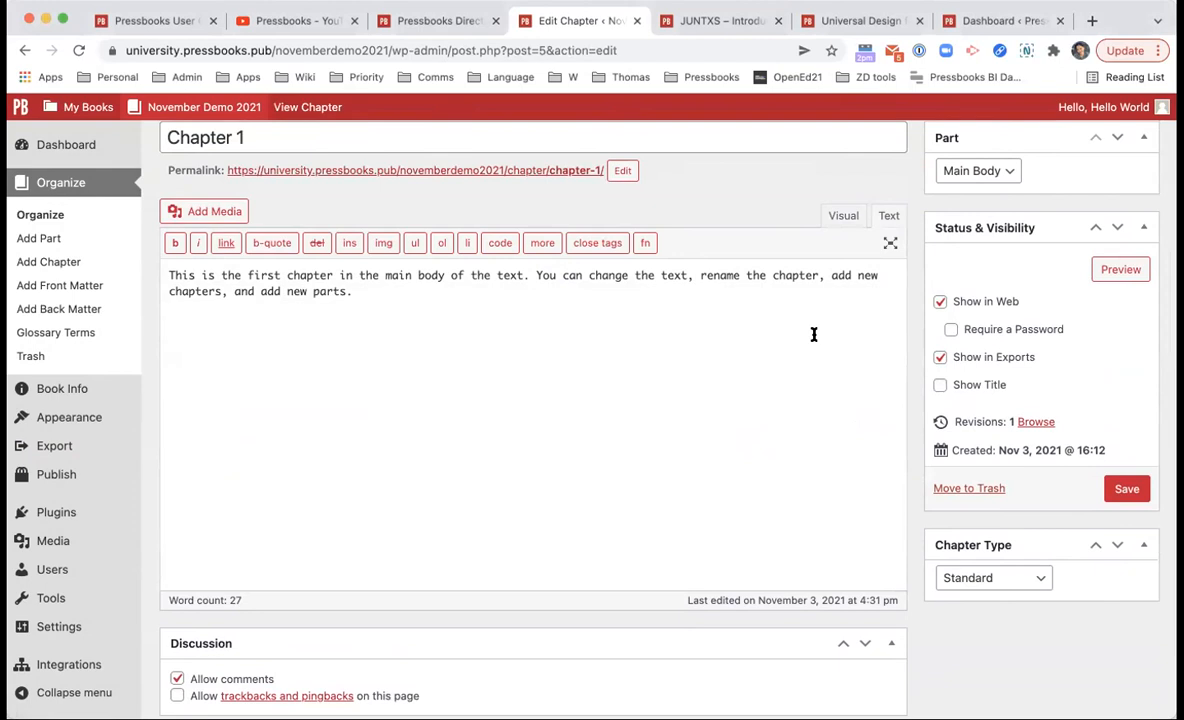
pyautogui.click(840, 216)
pyautogui.click(882, 217)
pyautogui.click(843, 216)
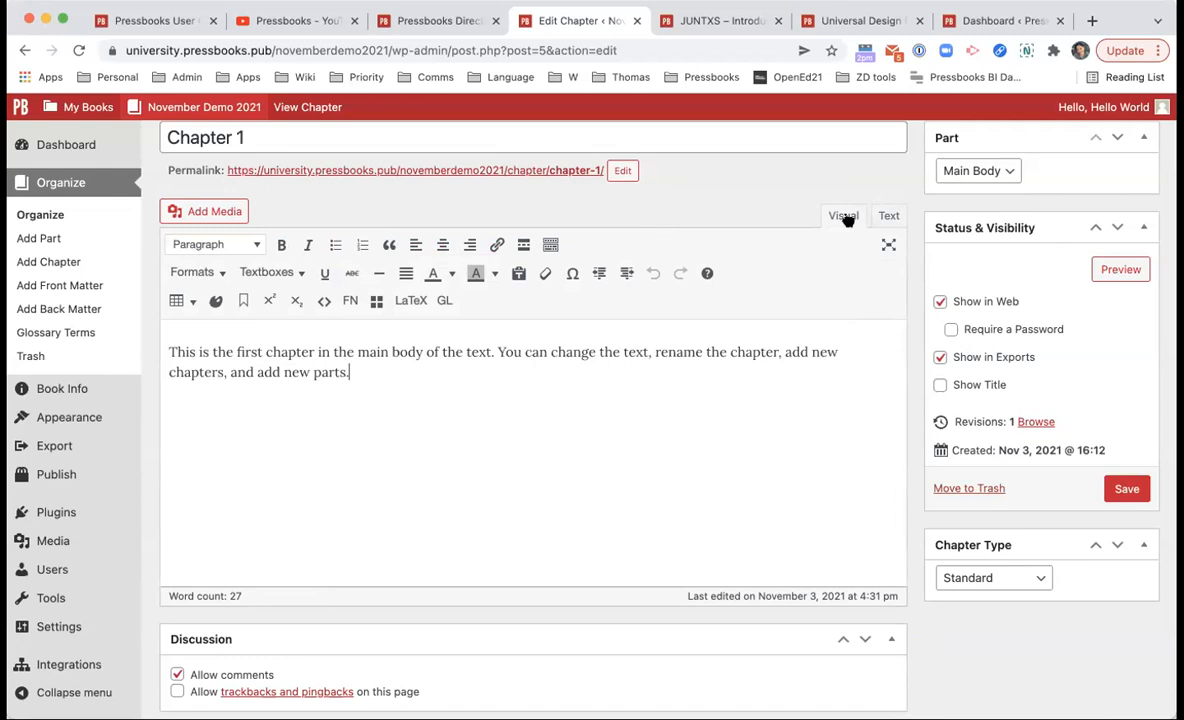
pyautogui.click(888, 215)
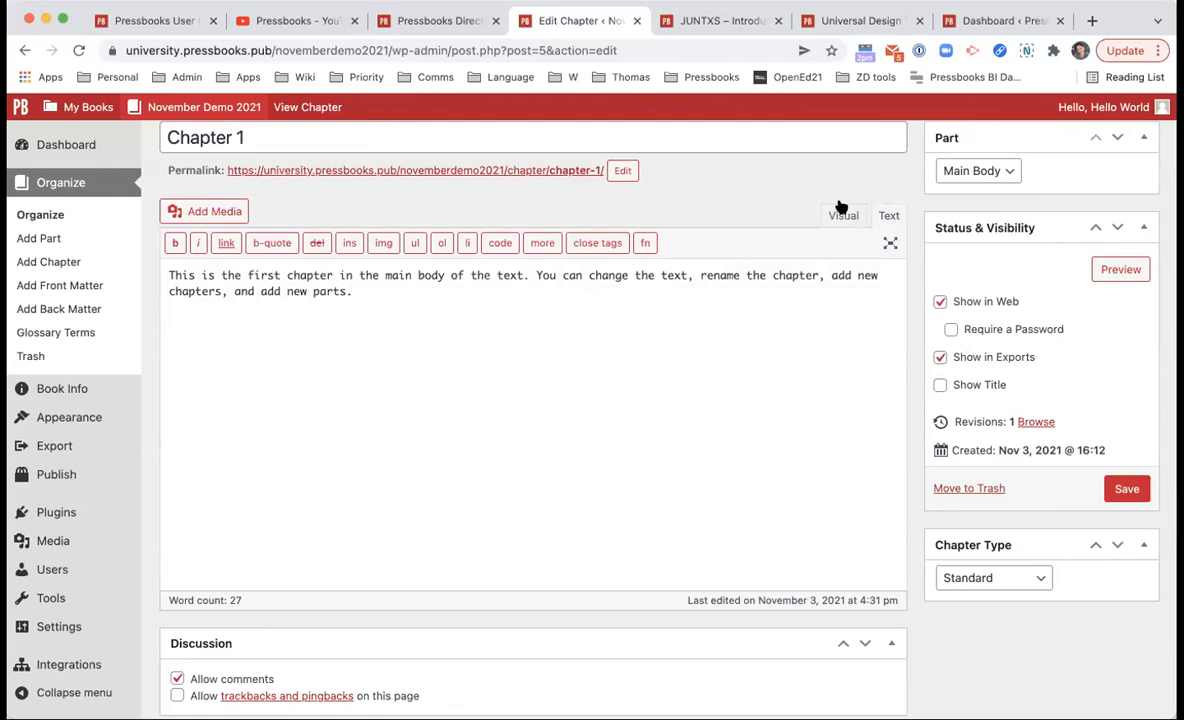
pyautogui.click(838, 215)
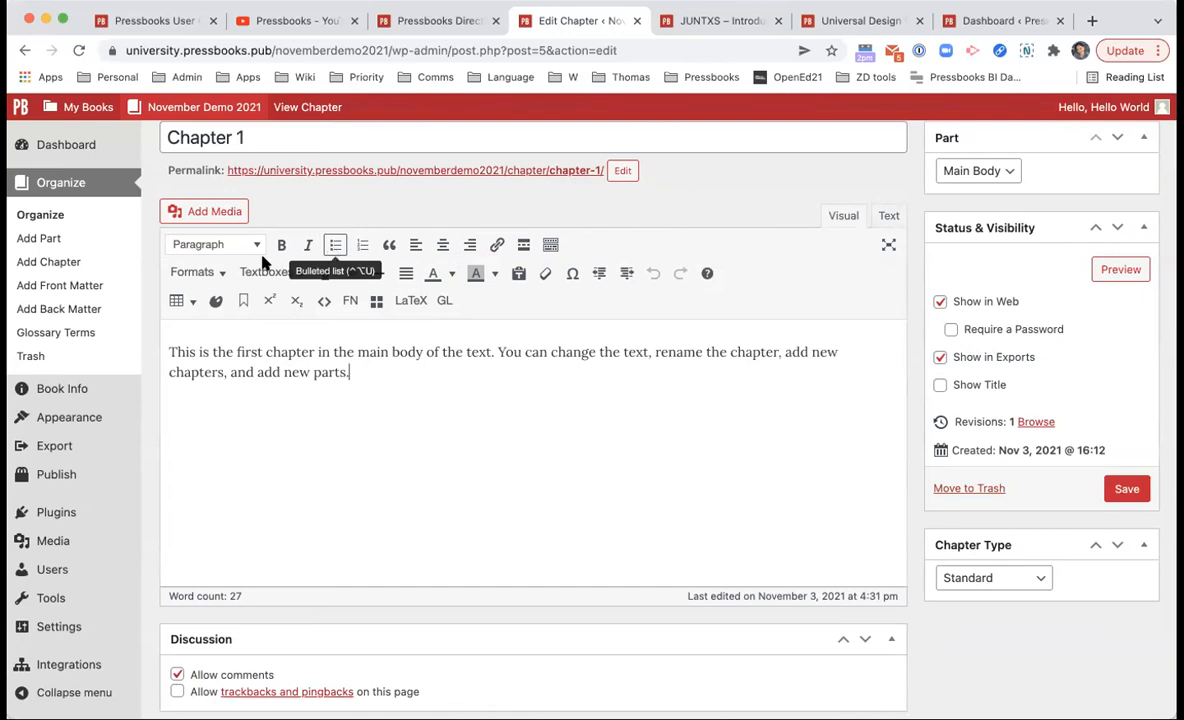
# Step: Insert a Heading 1 line 'This is the main header.' above Chapter 1's first paragraph
pyautogui.click(166, 340)
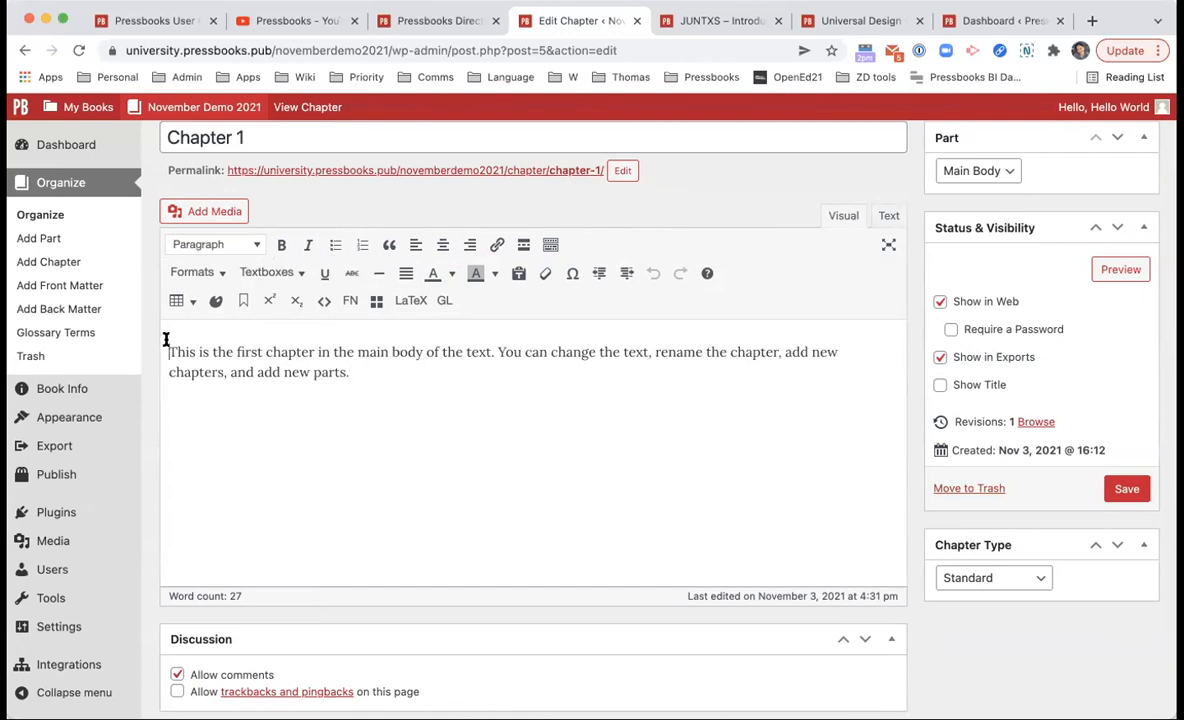
pyautogui.press('Return')
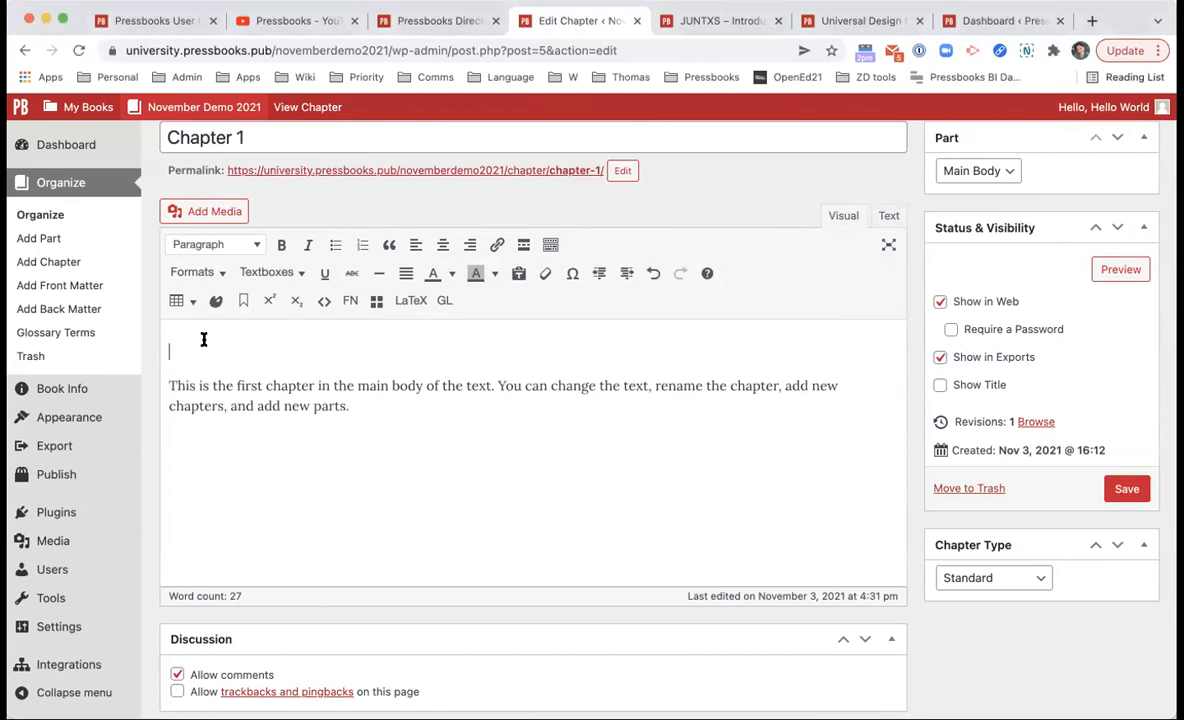
pyautogui.click(215, 237)
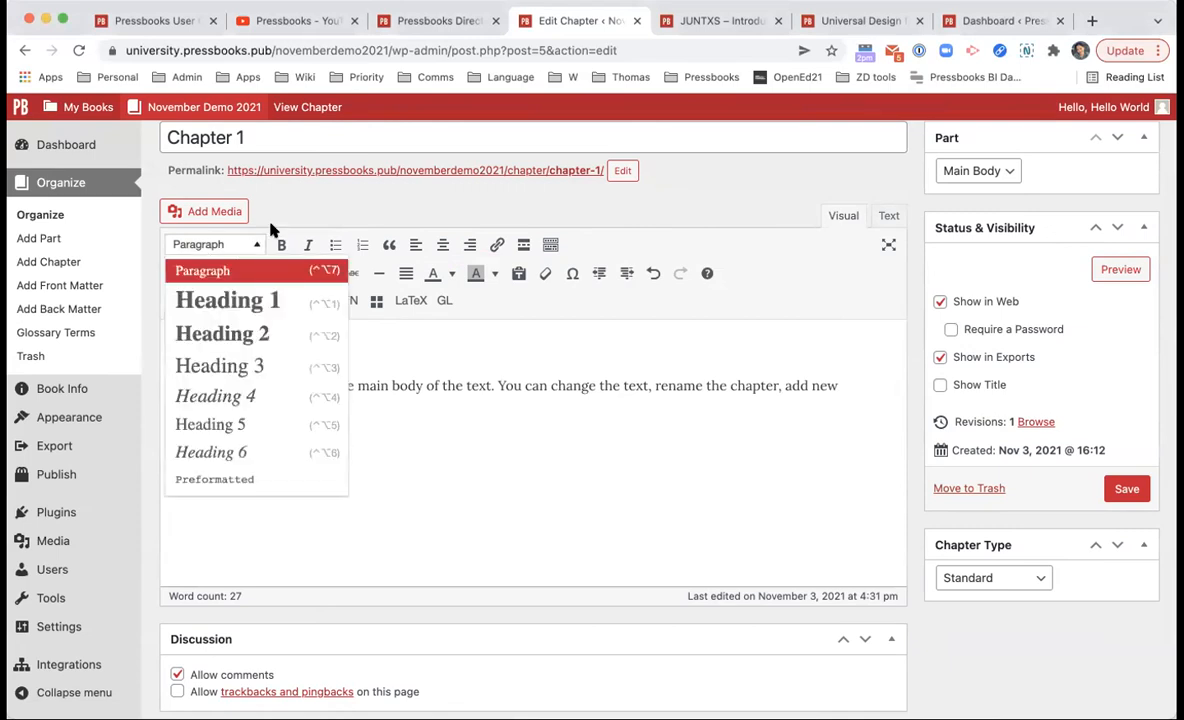
pyautogui.click(259, 244)
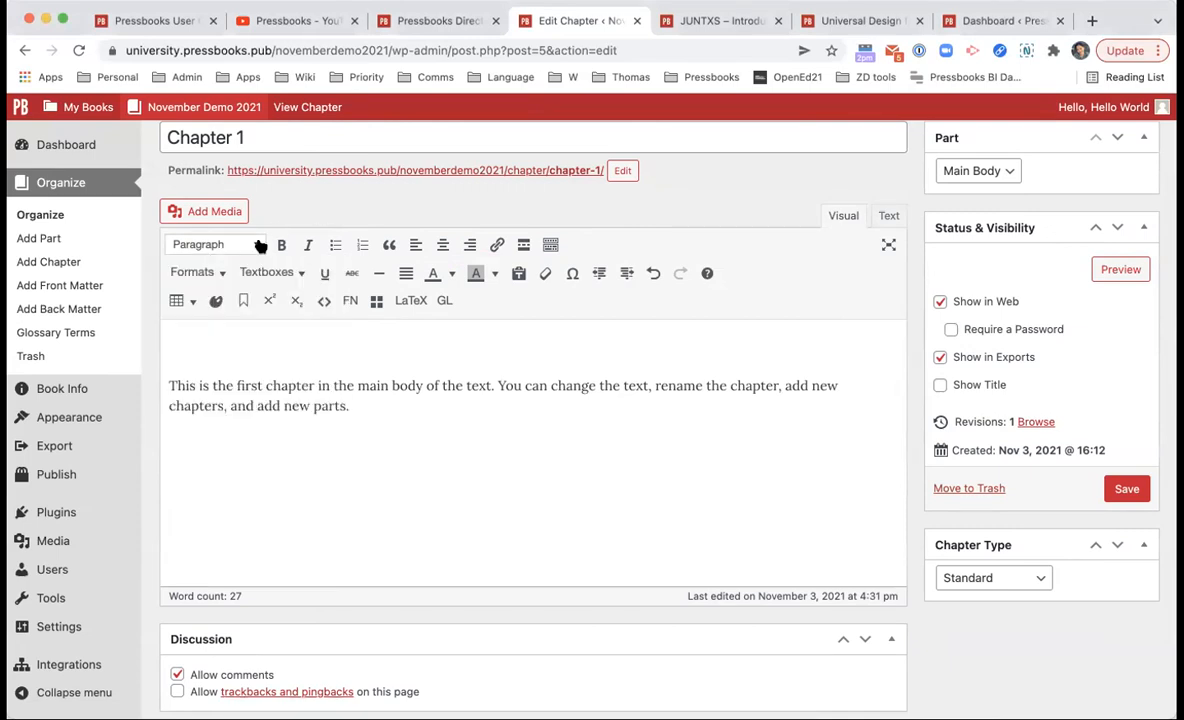
pyautogui.click(259, 246)
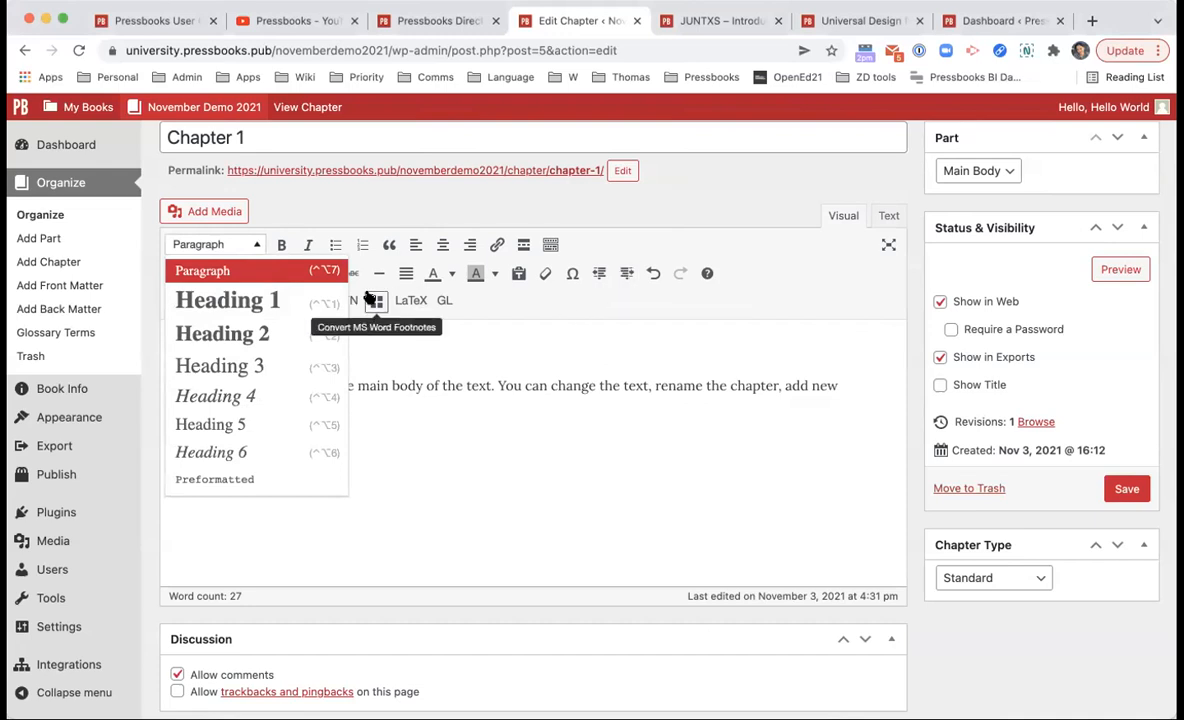
pyautogui.click(309, 309)
pyautogui.write('This is the main header.')
pyautogui.click(241, 245)
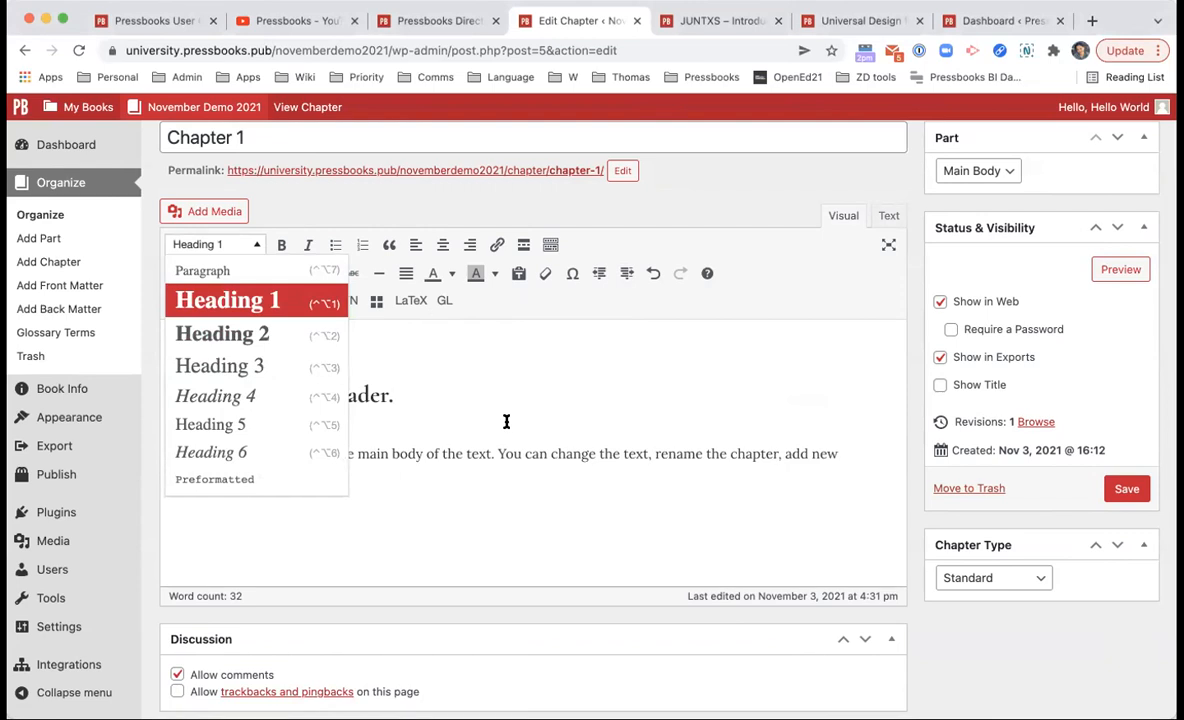
pyautogui.click(362, 396)
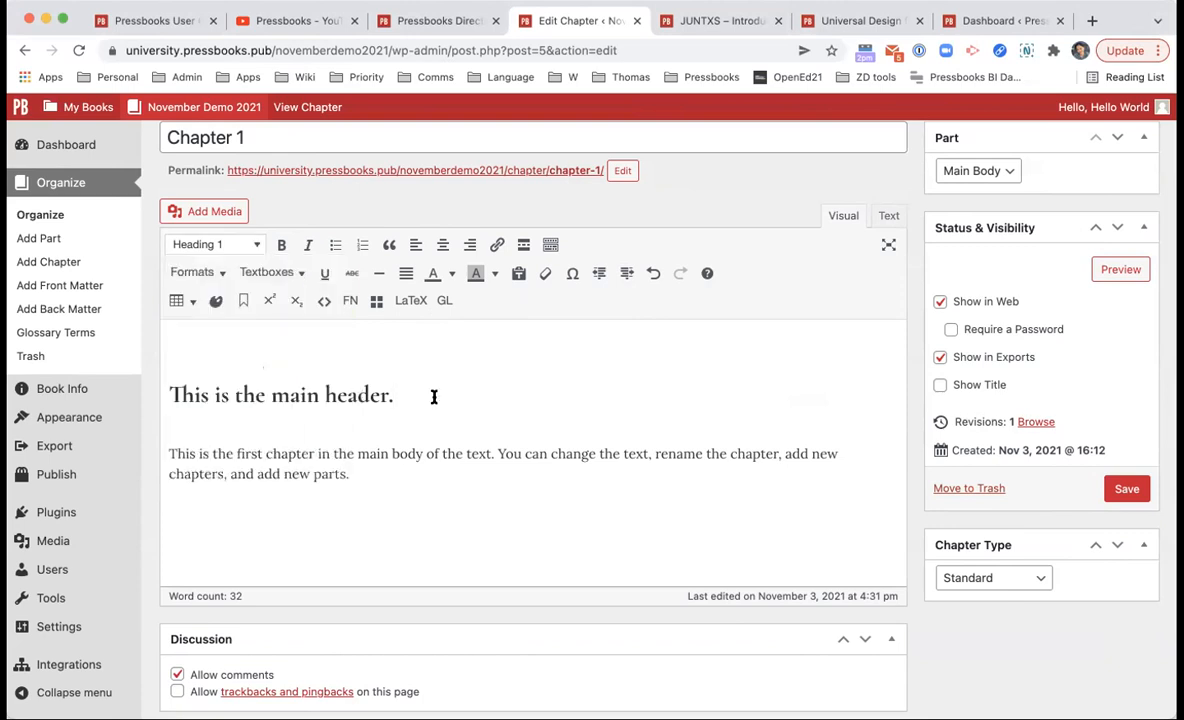
pyautogui.click(225, 245)
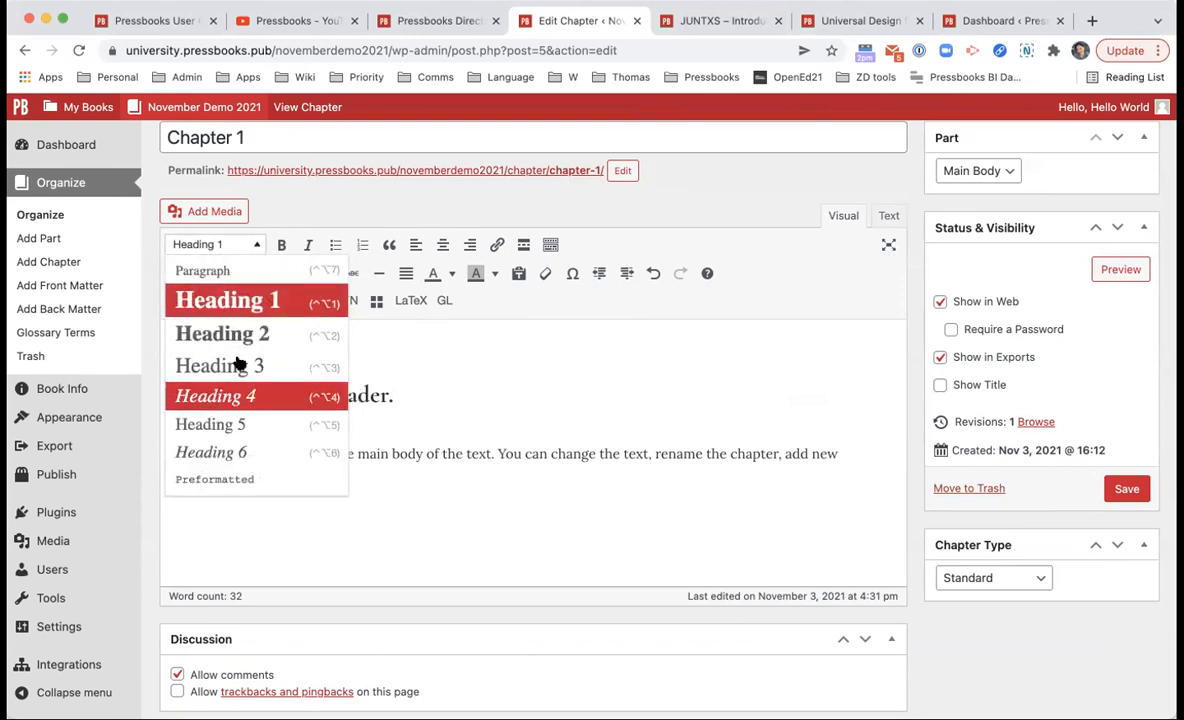
pyautogui.click(399, 502)
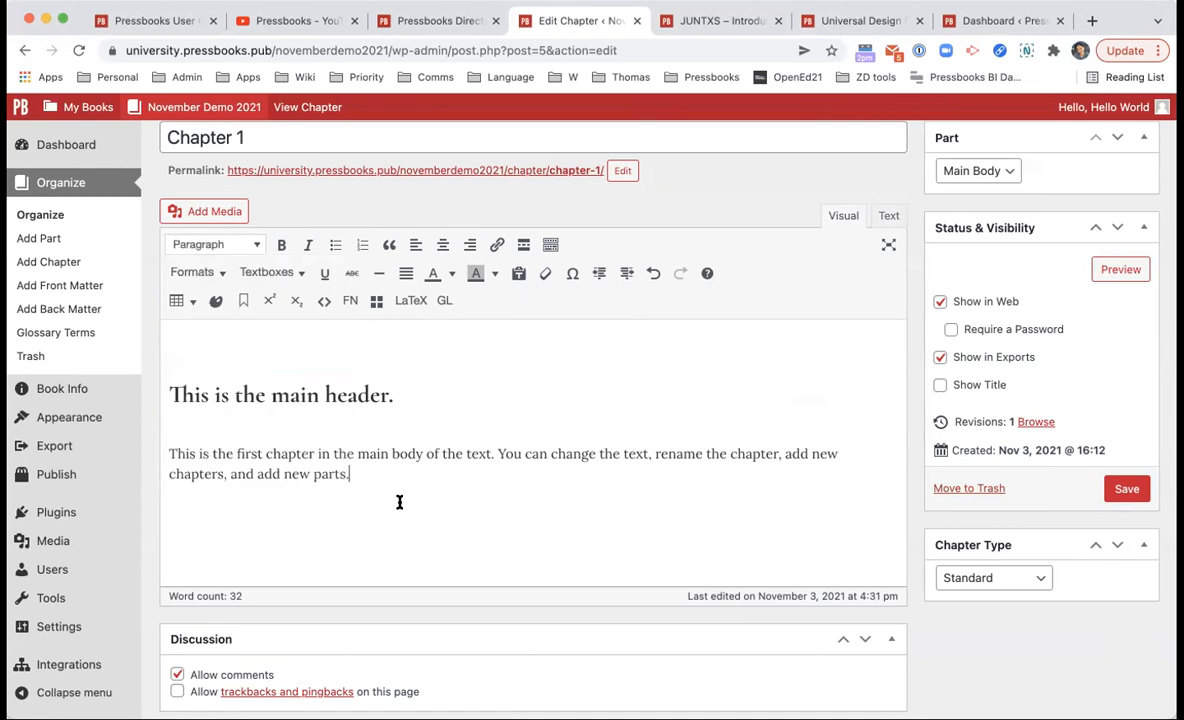
# Step: Insert a 5-column by 3-row table after the opening paragraph
pyautogui.click(446, 395)
pyautogui.moveTo(310, 455); pyautogui.dragTo(183, 466)
pyautogui.click(190, 451)
pyautogui.click(415, 398)
pyautogui.click(388, 466)
pyautogui.click(178, 301)
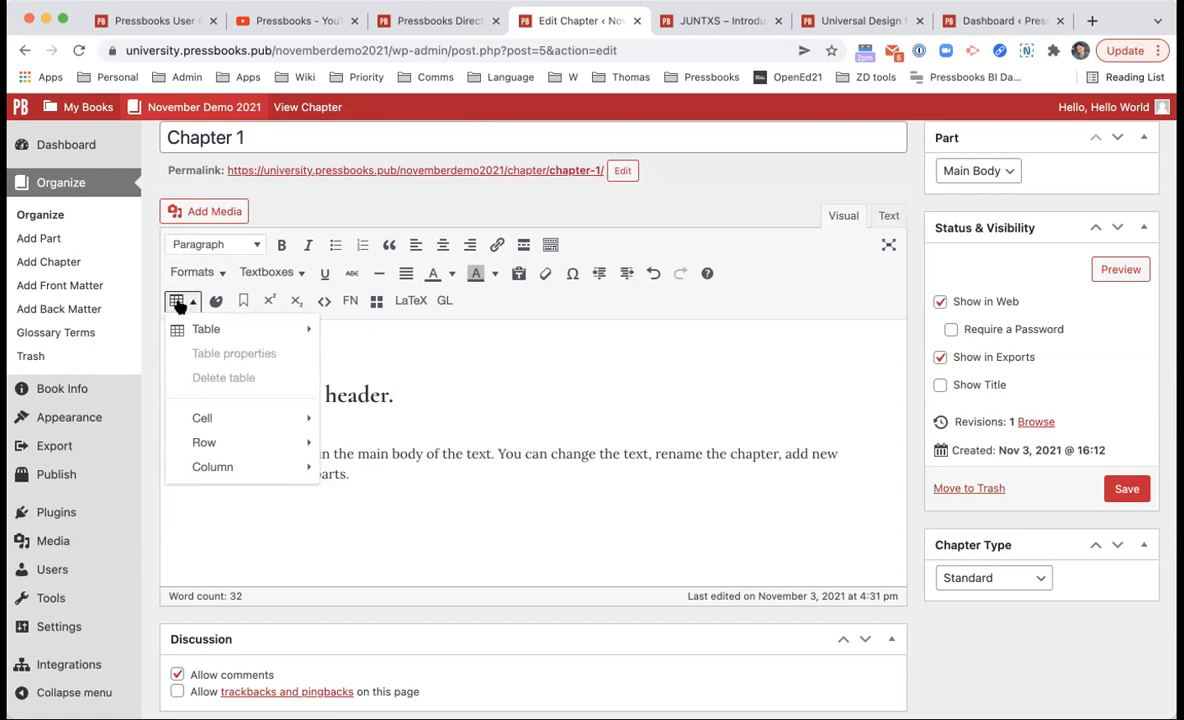
pyautogui.moveTo(210, 329)
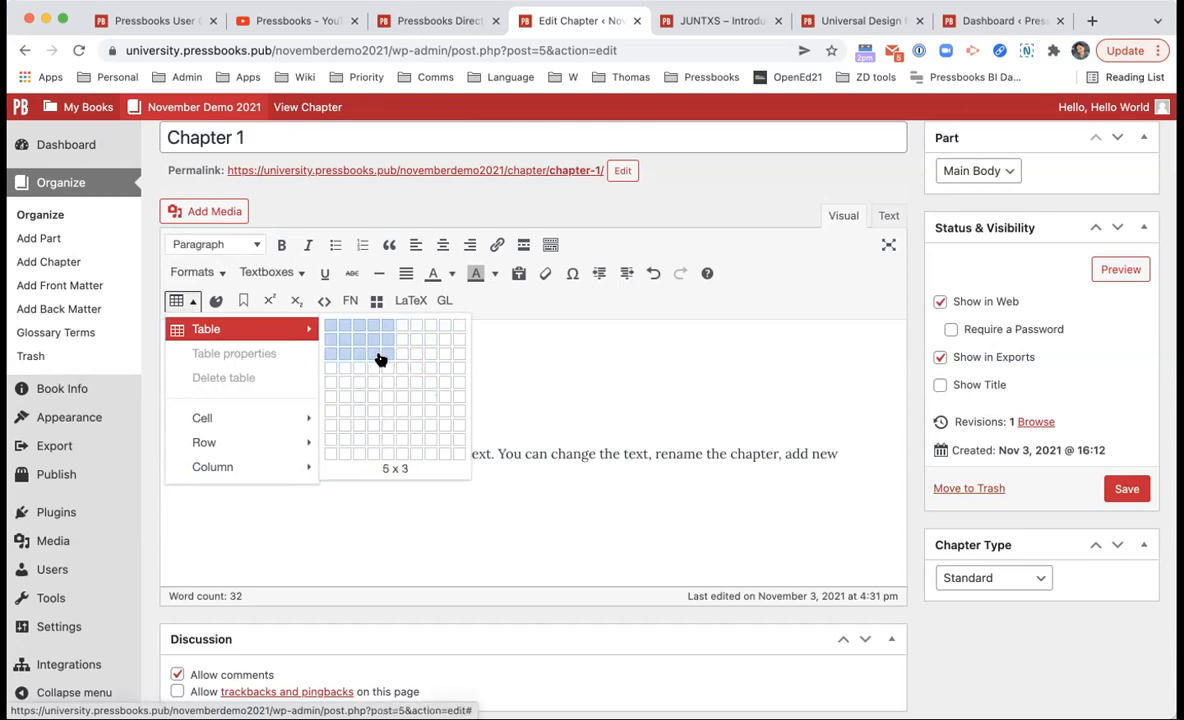
pyautogui.click(378, 352)
pyautogui.press('Right')
pyautogui.press('Right')
pyautogui.press('Right')
pyautogui.press('Right')
pyautogui.press('Left')
pyautogui.press('Left')
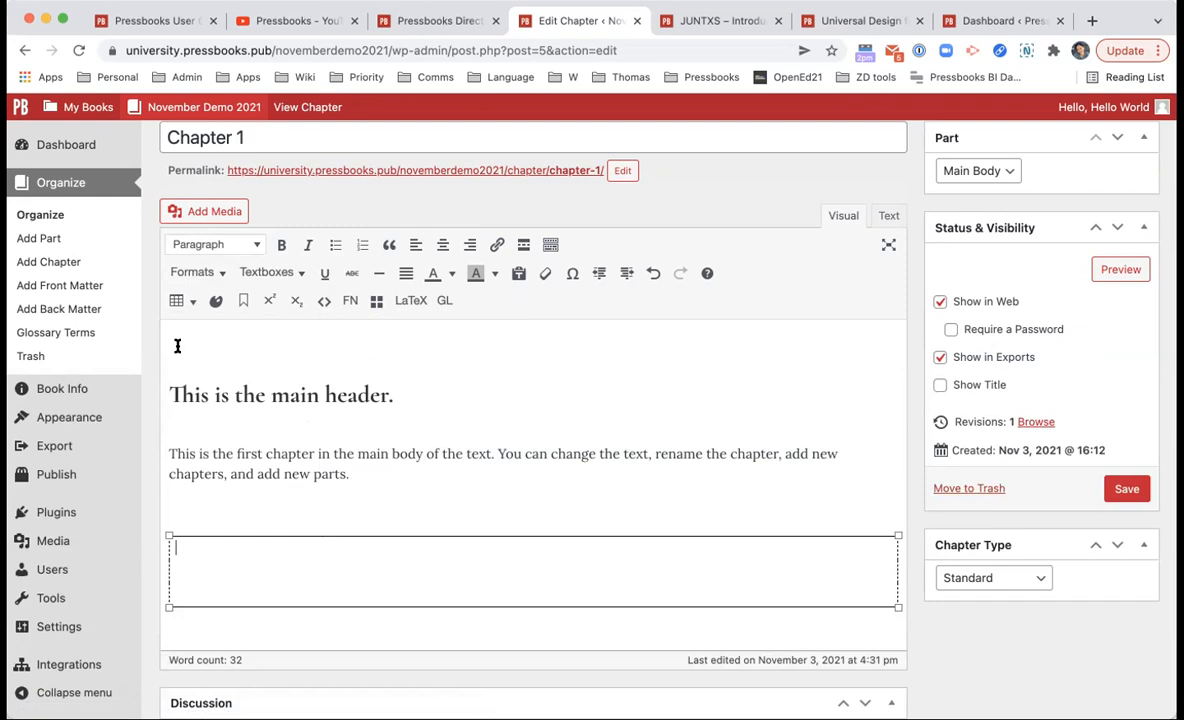
# Step: Set the table's class to Full Grid in Table properties
pyautogui.click(193, 303)
pyautogui.click(225, 350)
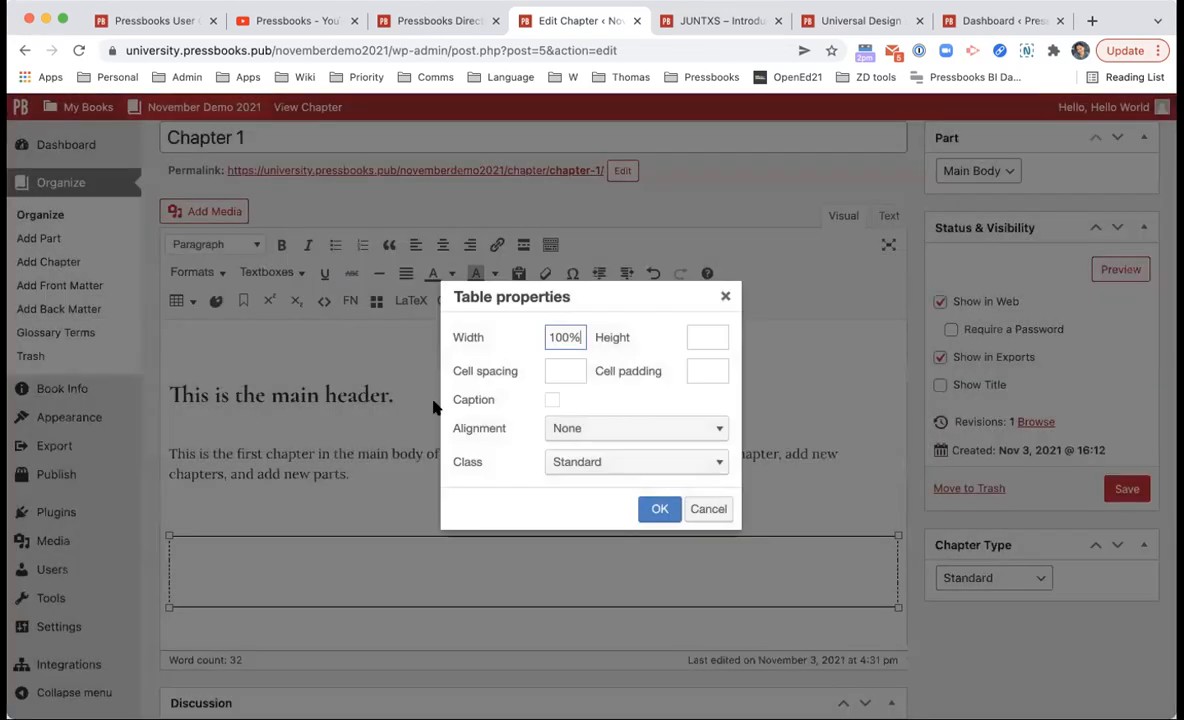
pyautogui.click(592, 460)
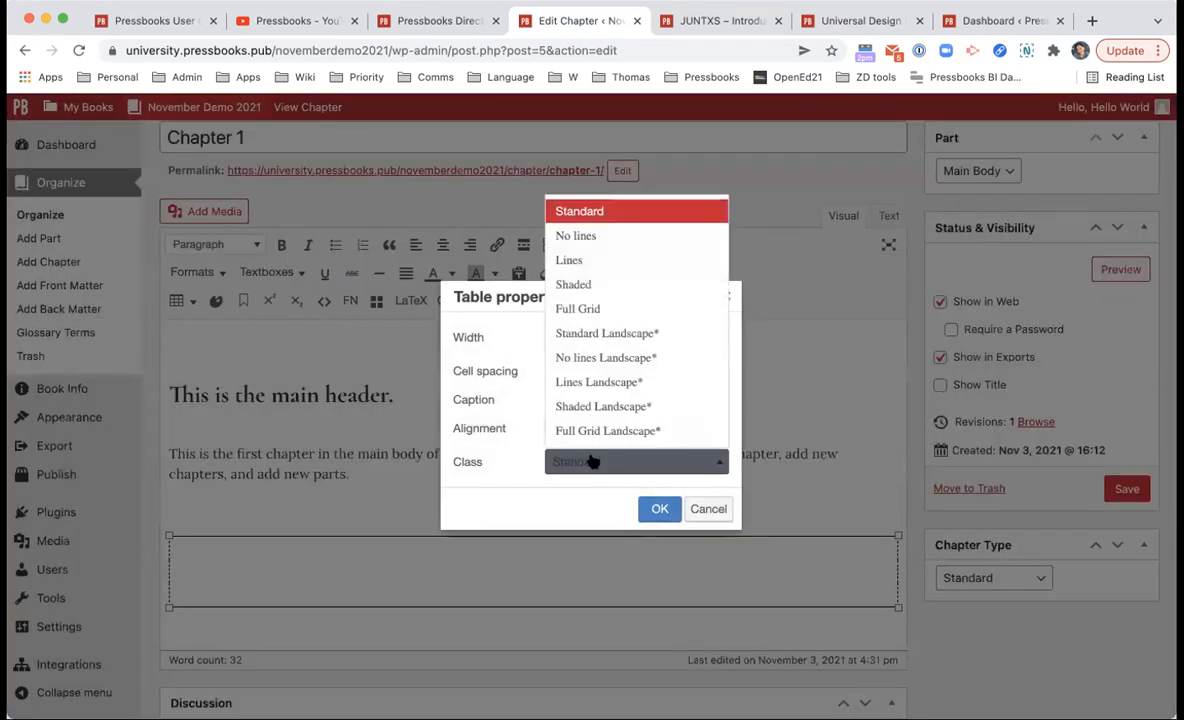
pyautogui.click(626, 309)
pyautogui.click(659, 509)
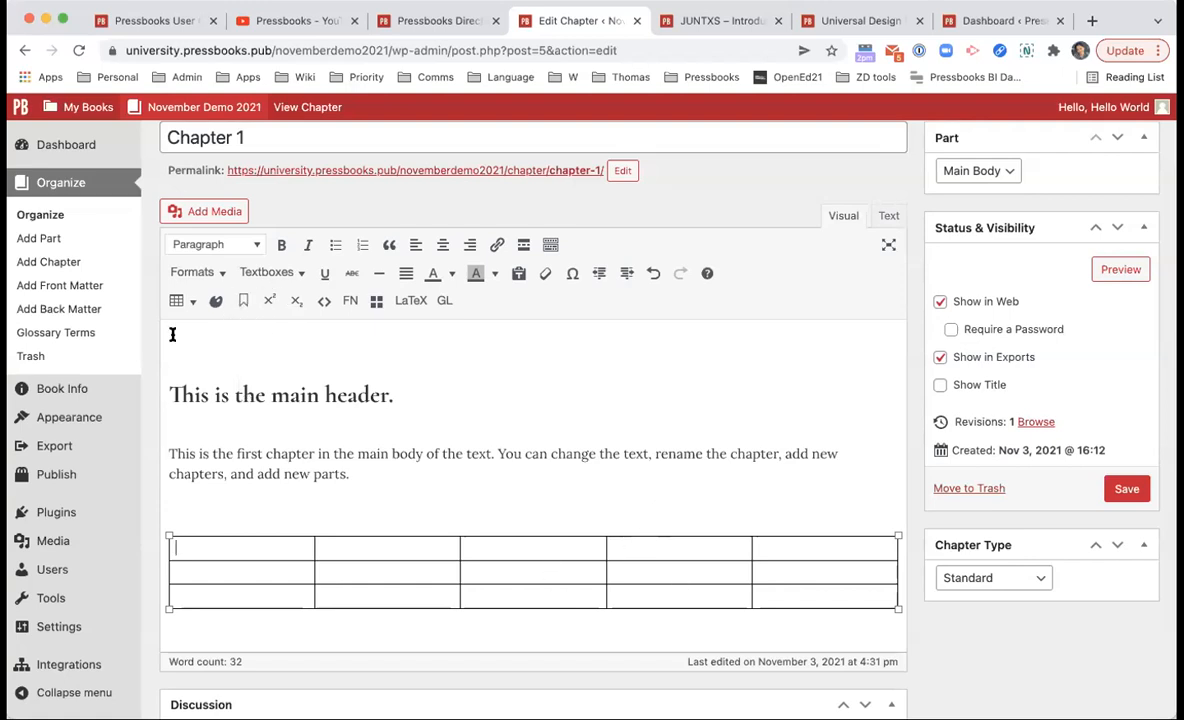
# Step: Insert a shaded textbox on the line above the table
pyautogui.click(306, 509)
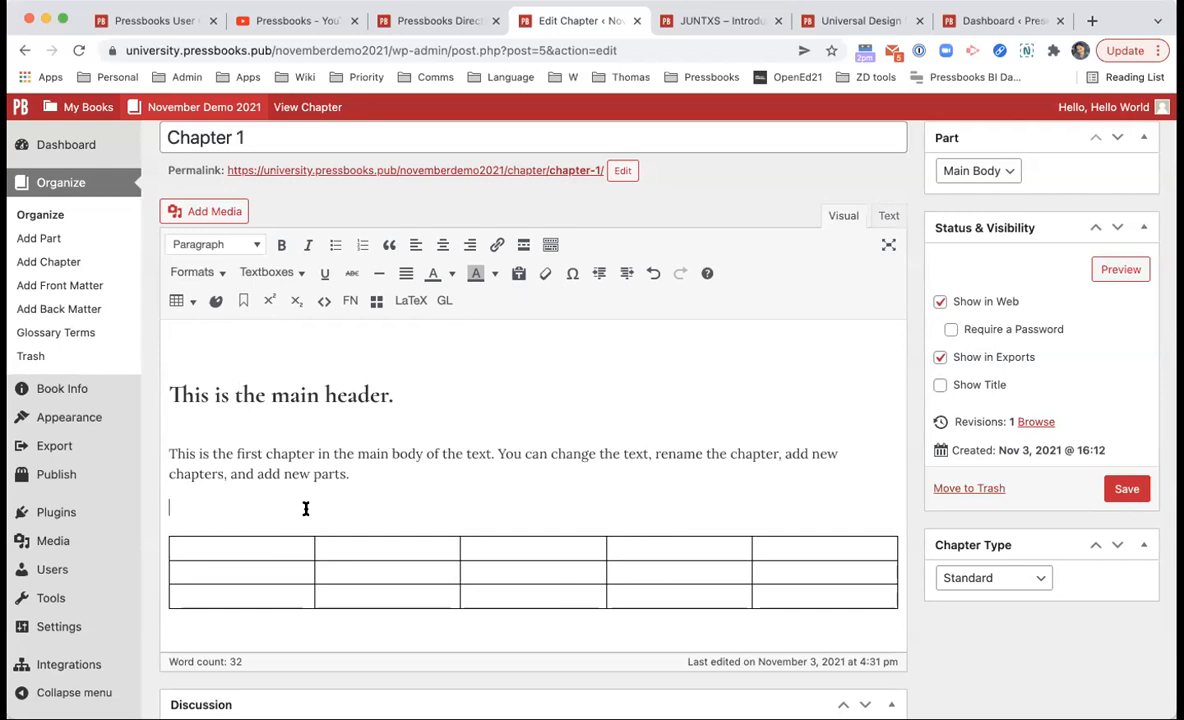
pyautogui.click(265, 270)
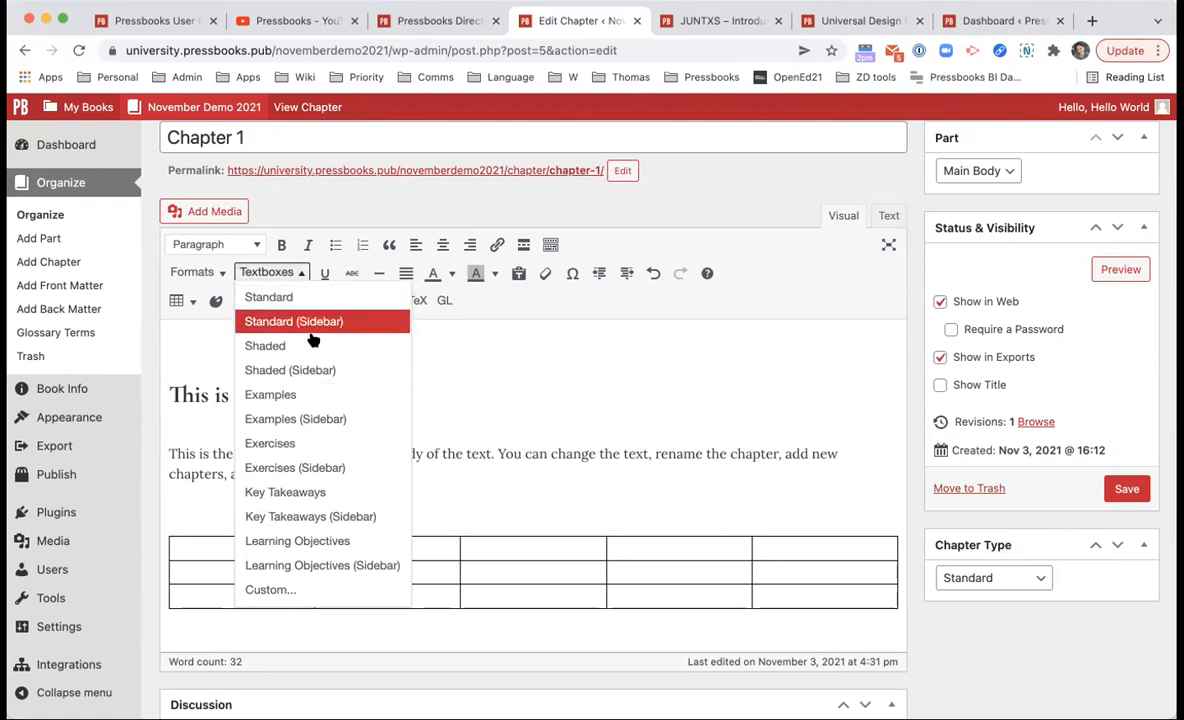
pyautogui.click(318, 346)
# Step: Add an Exercises textbox below the shaded one and delete the extra empty line
pyautogui.click(272, 271)
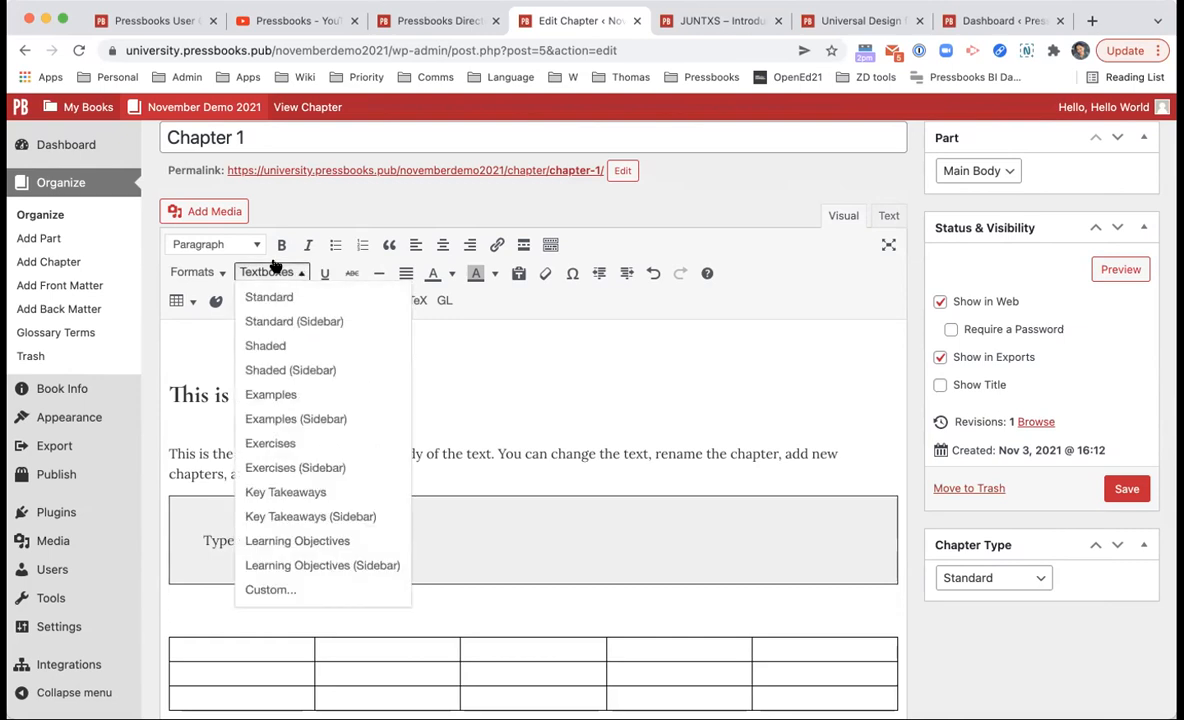
pyautogui.click(316, 443)
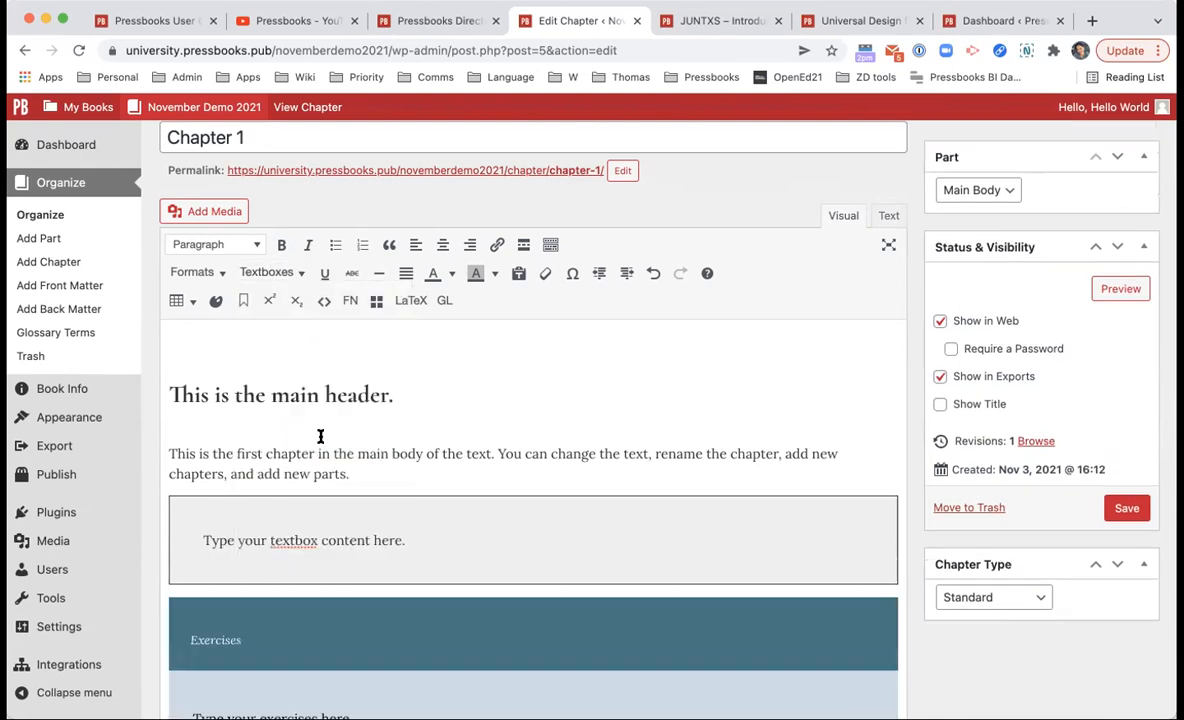
pyautogui.scroll(-5, 343, 468)
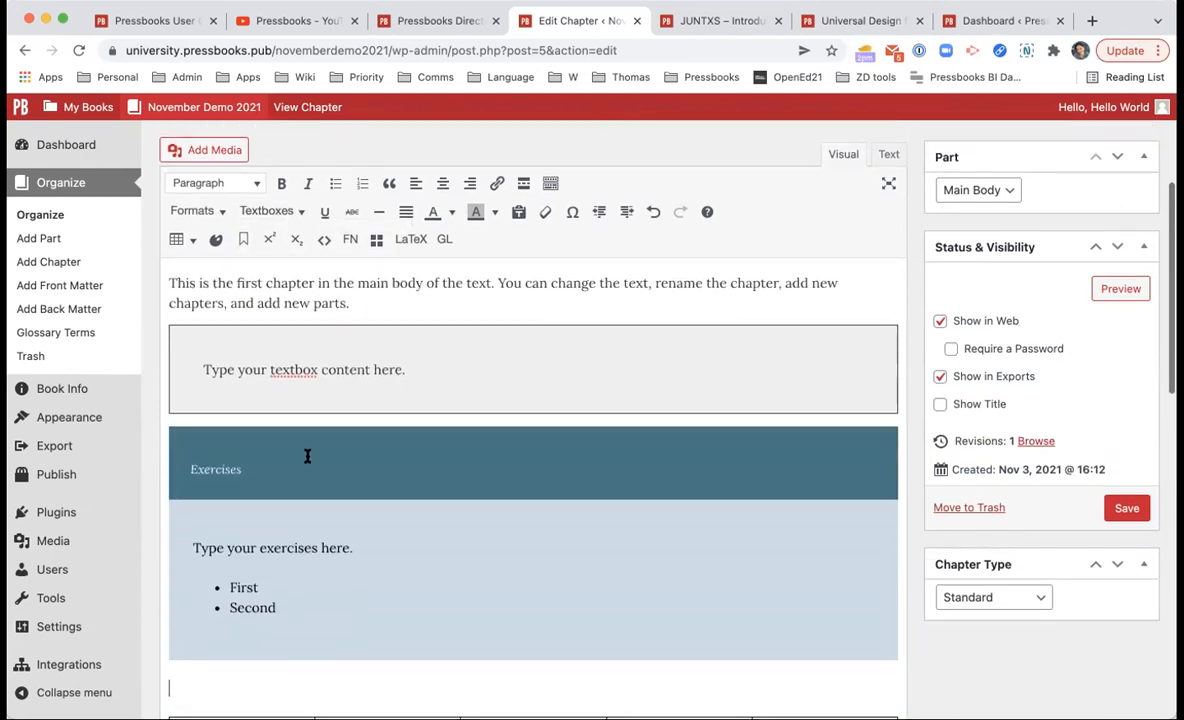
pyautogui.press('BackSpace')
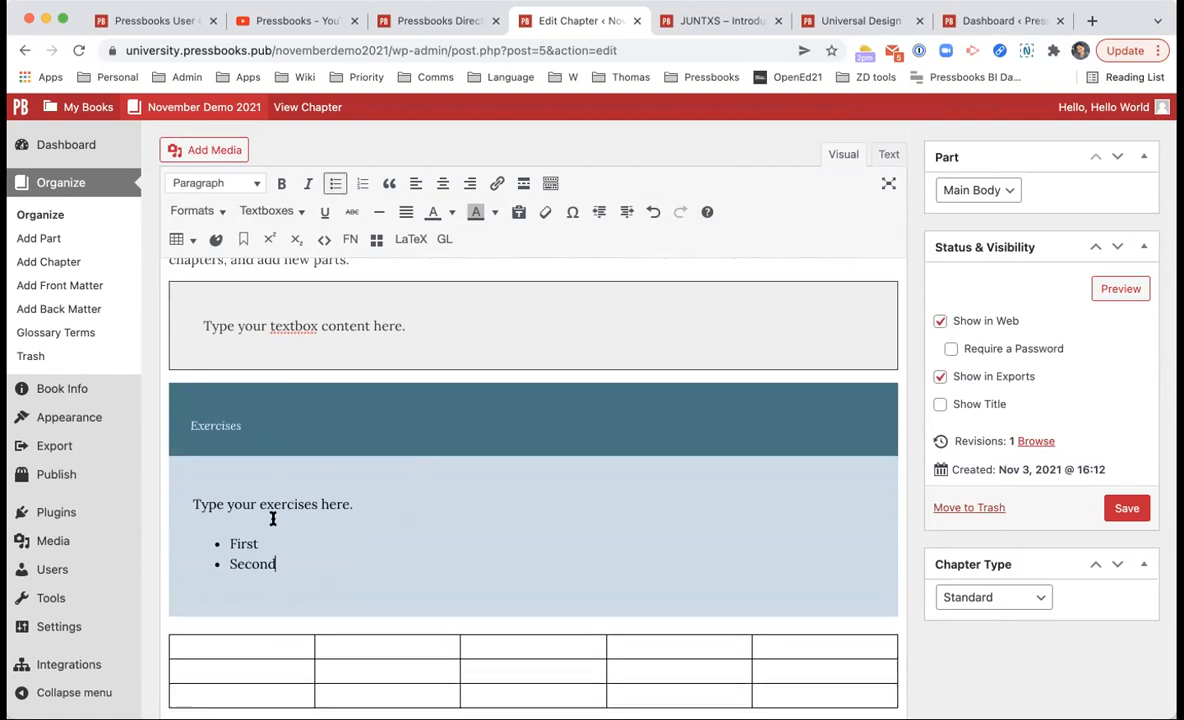
pyautogui.click(290, 211)
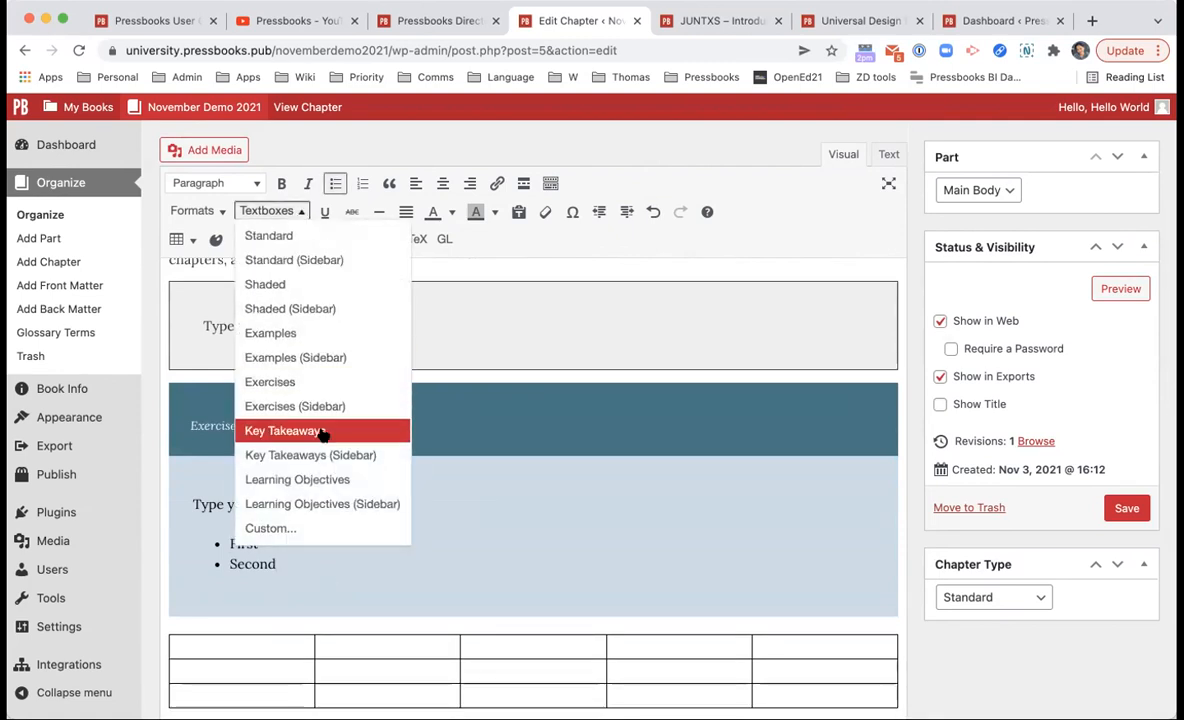
pyautogui.click(362, 476)
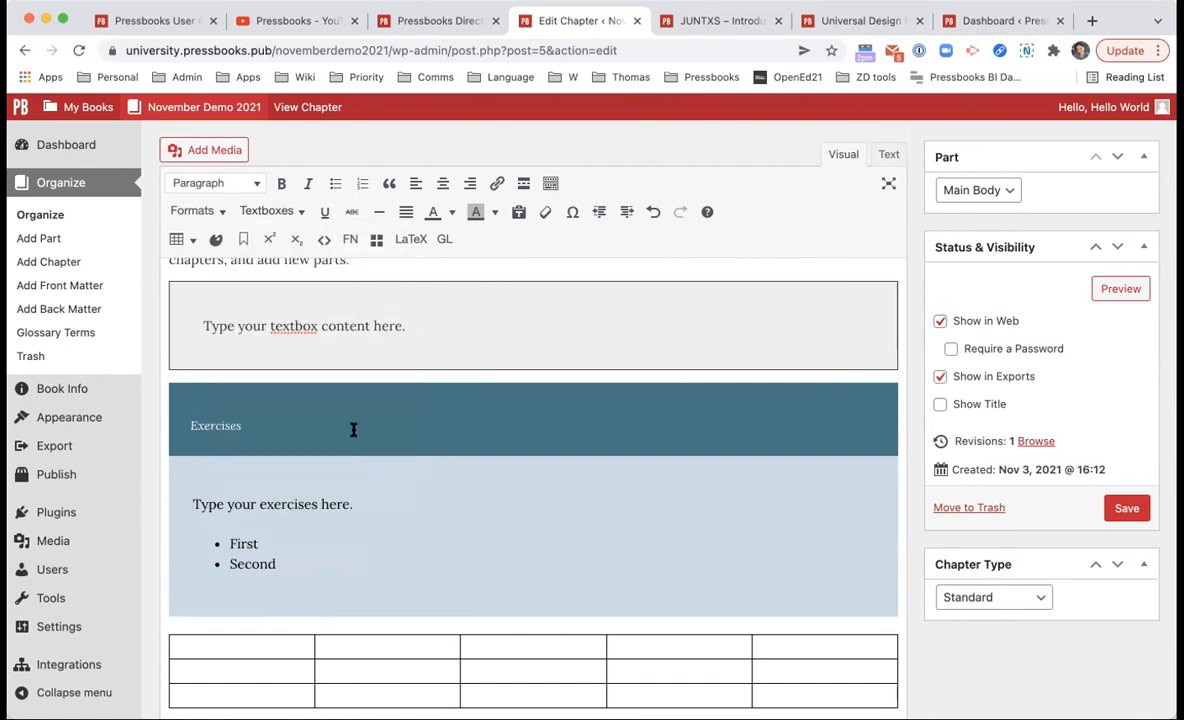
pyautogui.doubleClick(309, 413)
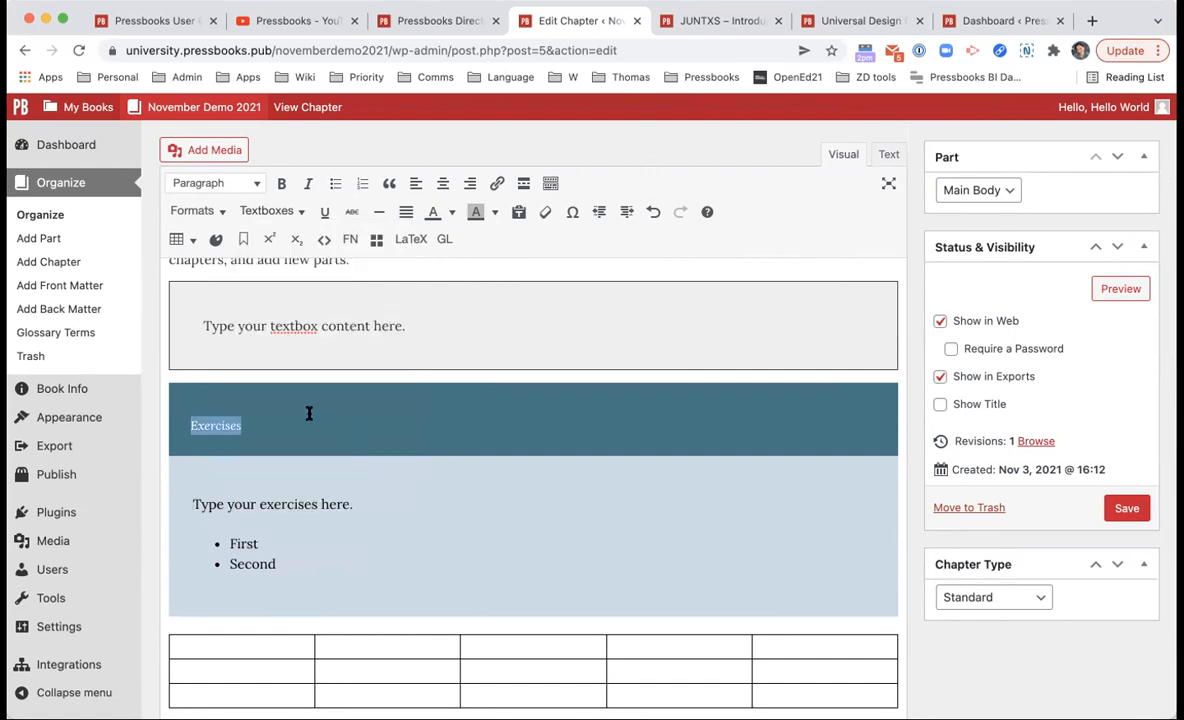
pyautogui.click(291, 527)
pyautogui.scroll(-2, 291, 527)
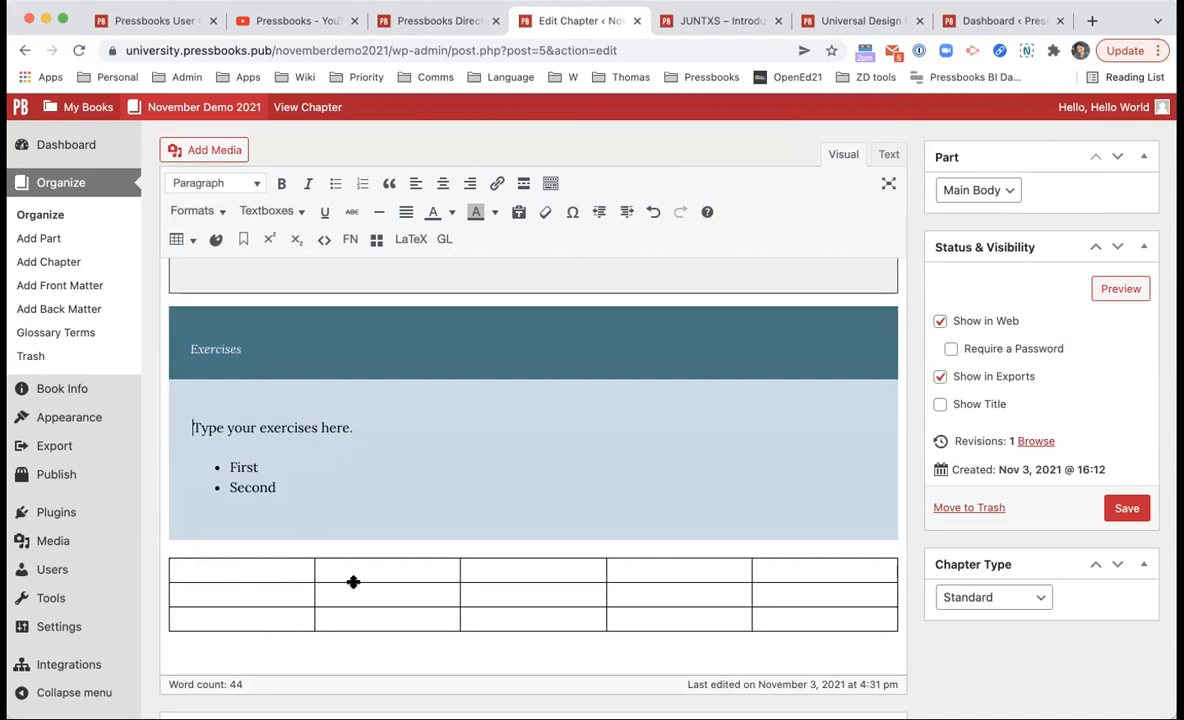
pyautogui.scroll(5, 358, 561)
# Step: Delete the old opening paragraph and type 'In most parts of Canada in November, it gets very cold.'
pyautogui.click(410, 455)
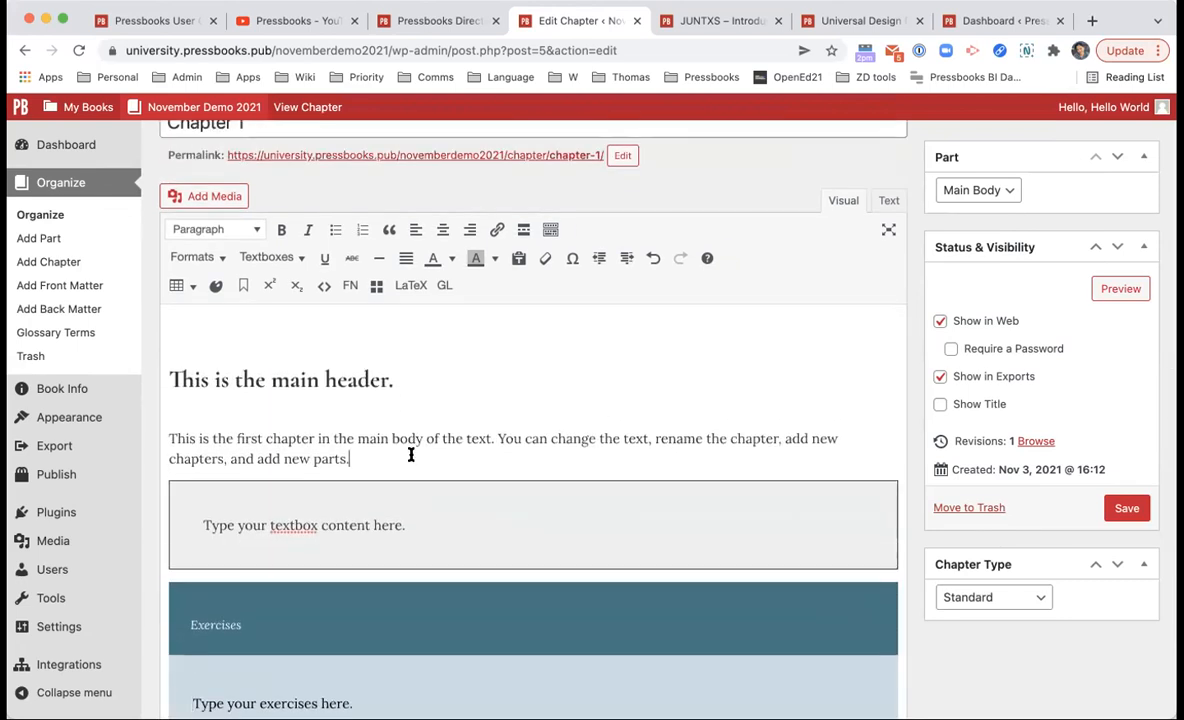
pyautogui.press('Return')
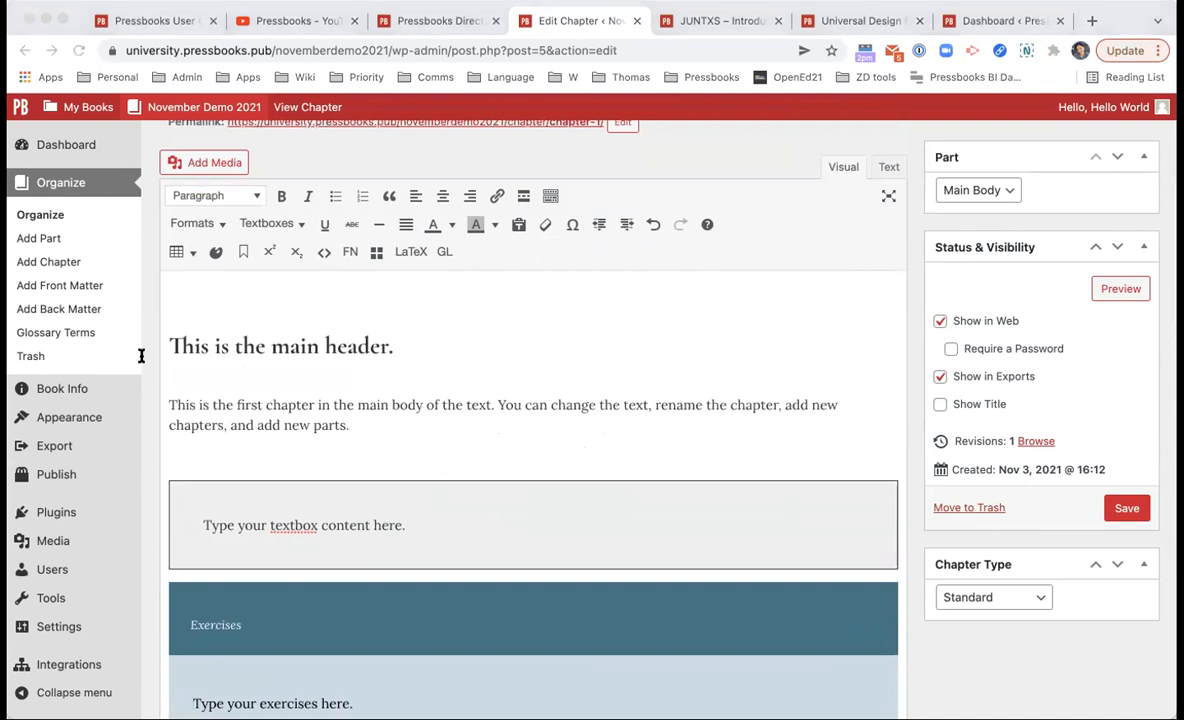
pyautogui.click(616, 431)
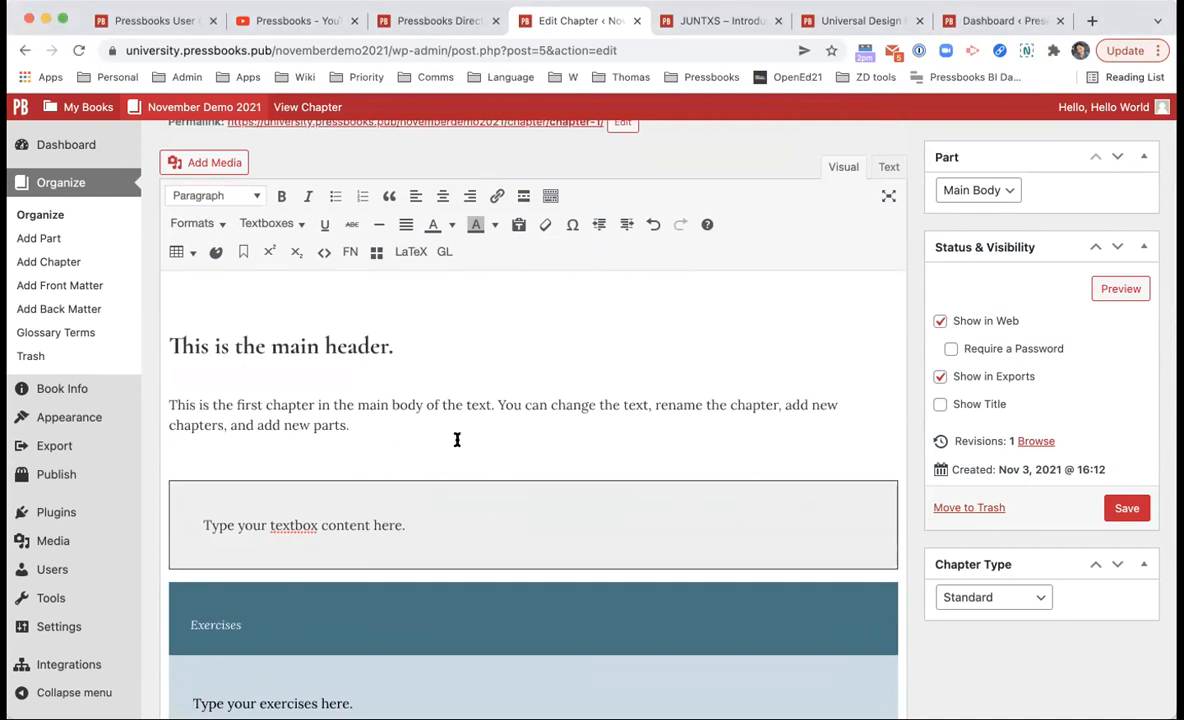
pyautogui.moveTo(351, 422); pyautogui.dragTo(174, 404)
pyautogui.press('BackSpace')
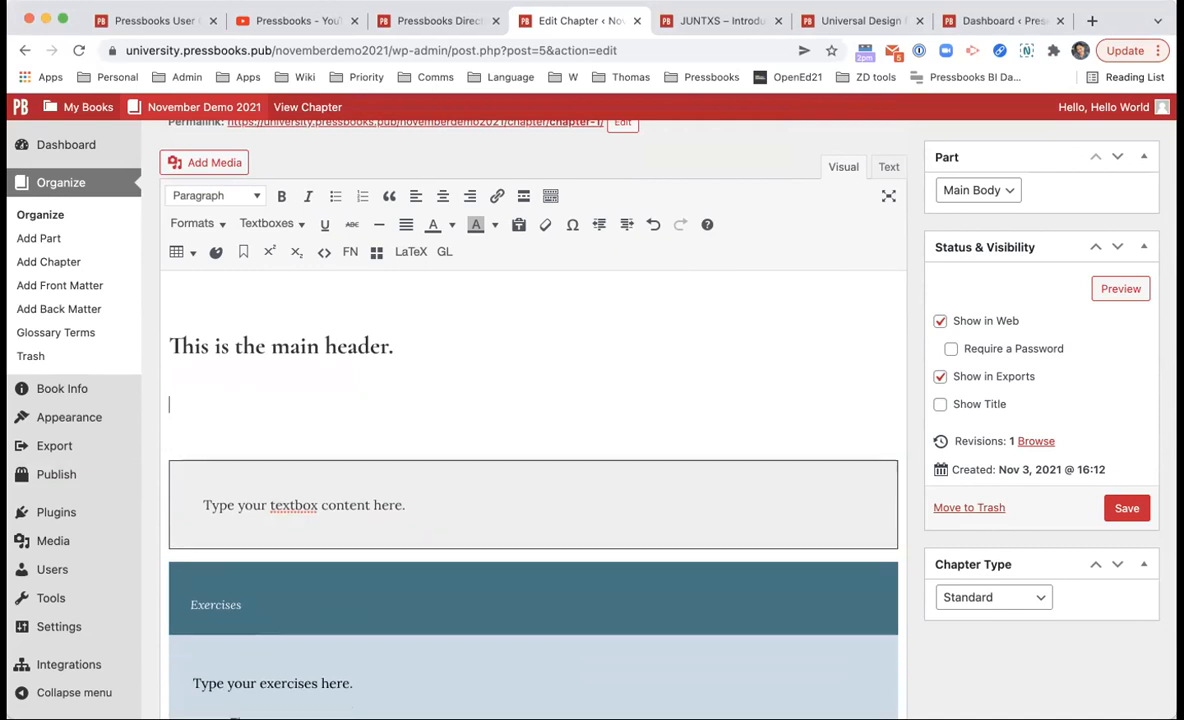
pyautogui.write('In most par')
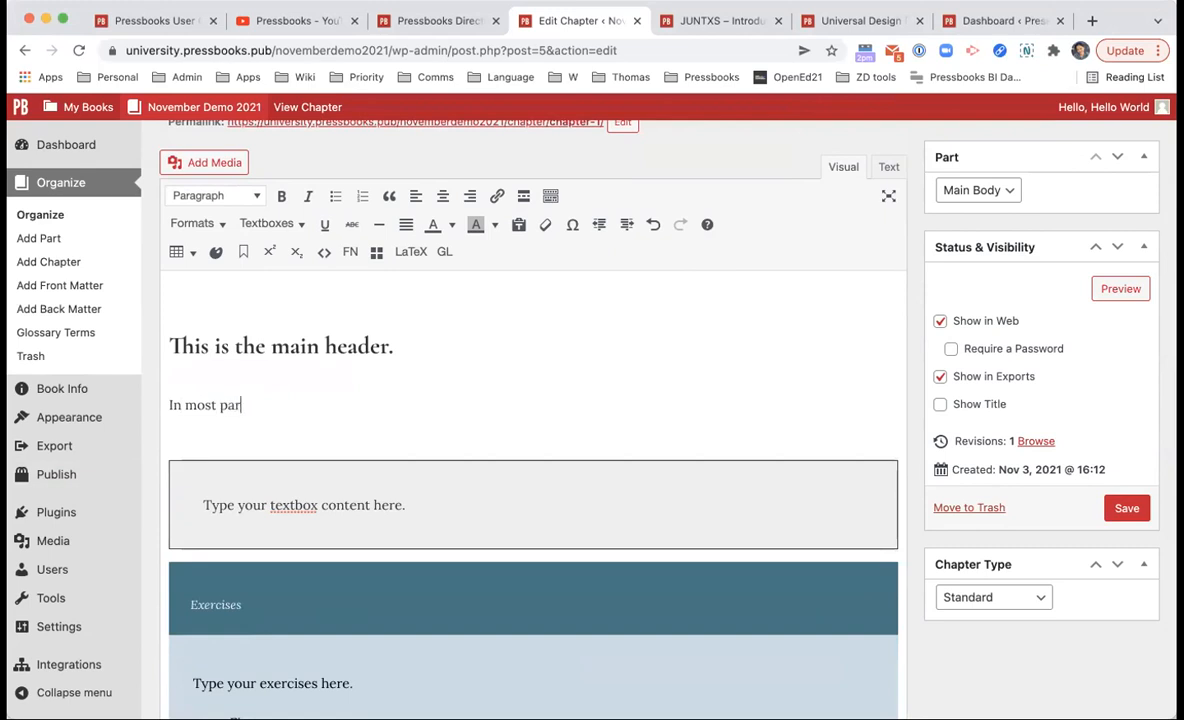
pyautogui.write('ts of Canada in Nove')
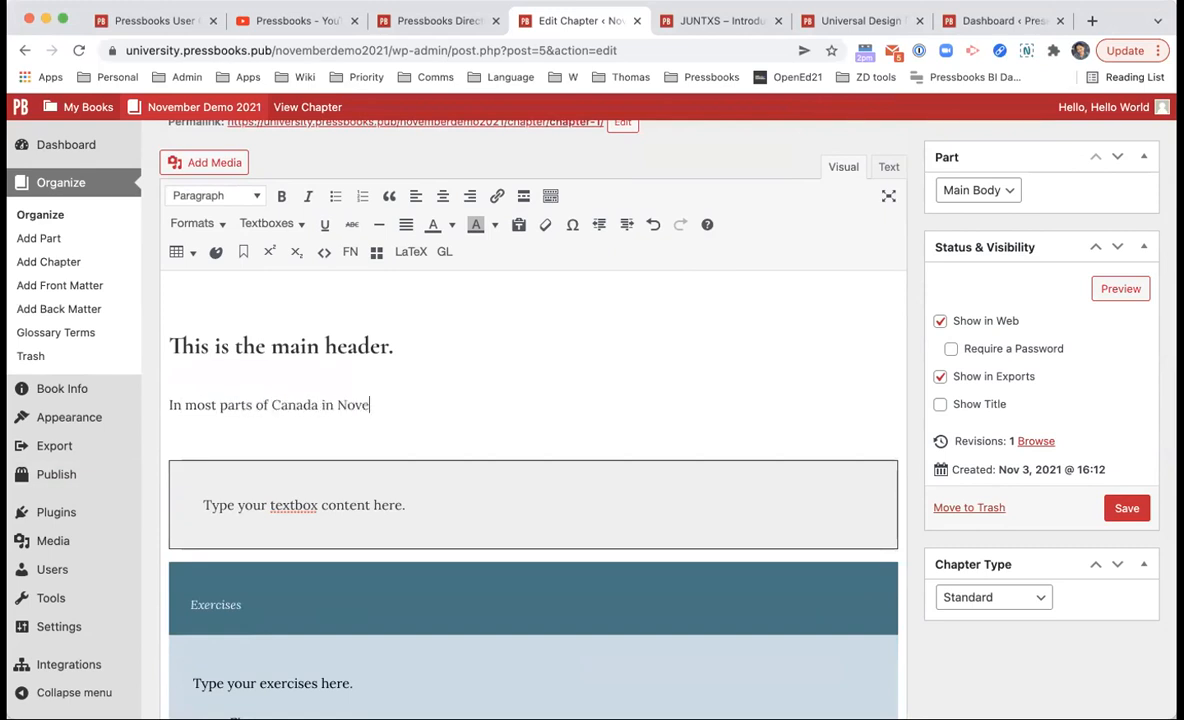
pyautogui.write('mber, it gets very cold.')
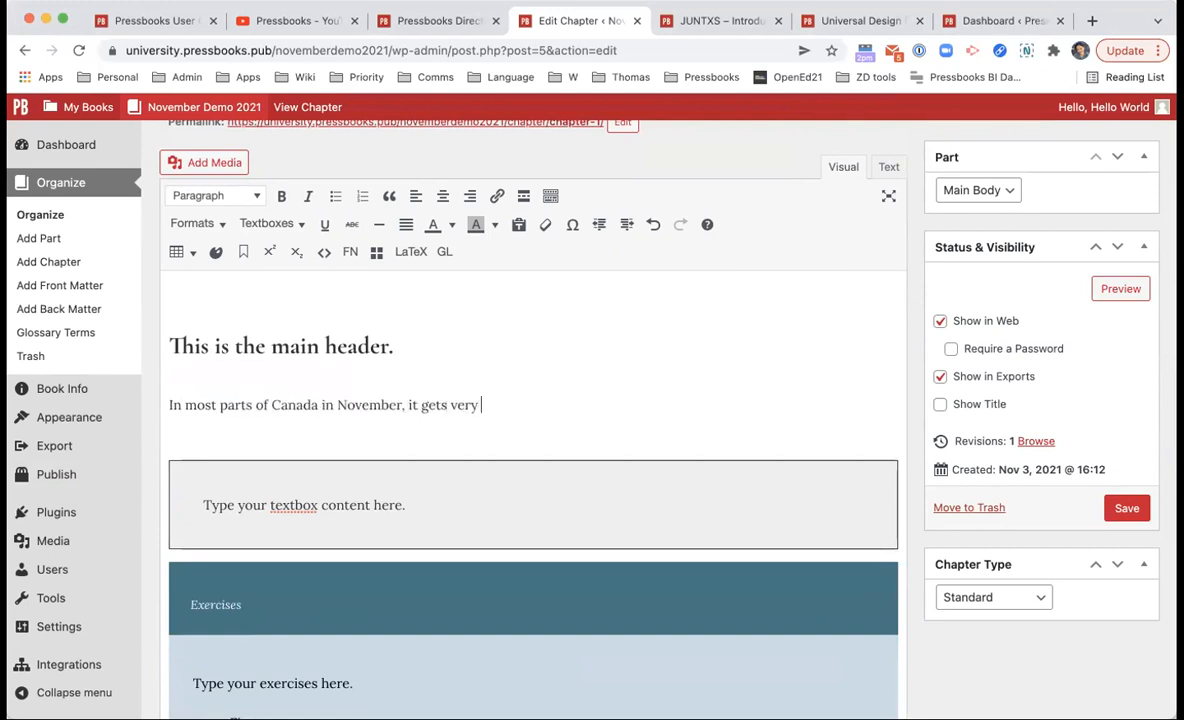
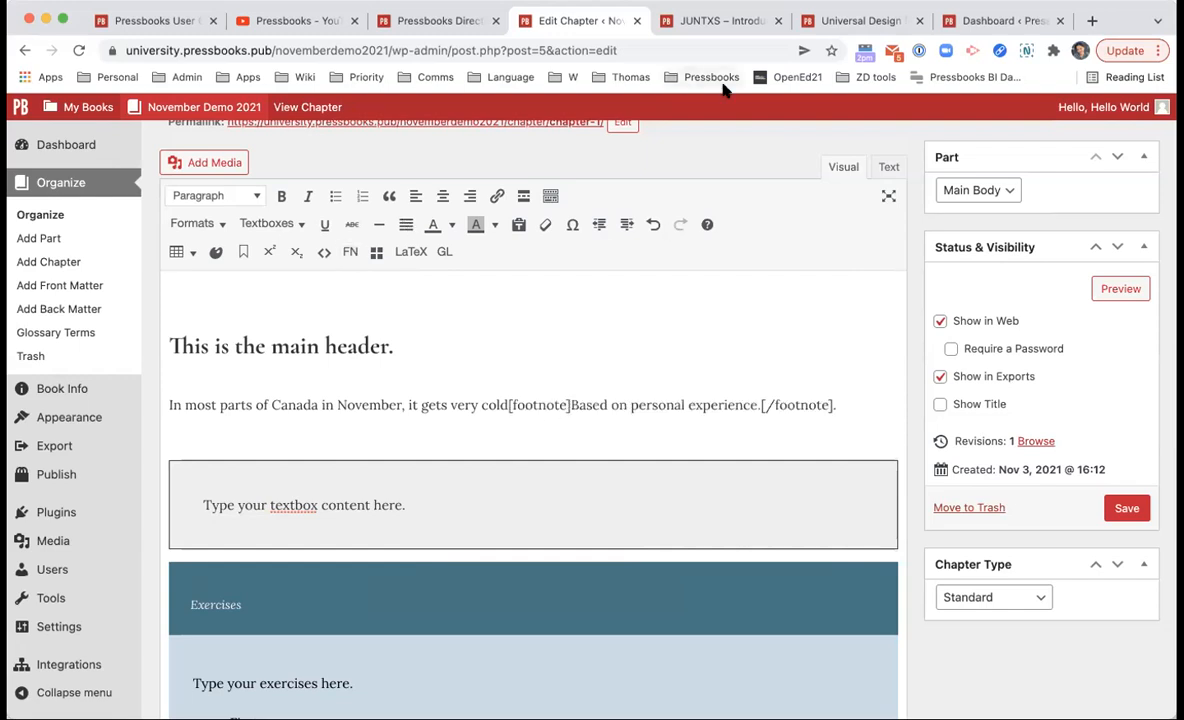
# Step: Examine the opening and closing footnote tags in the first paragraph
pyautogui.click(631, 405)
pyautogui.moveTo(509, 405); pyautogui.dragTo(571, 405)
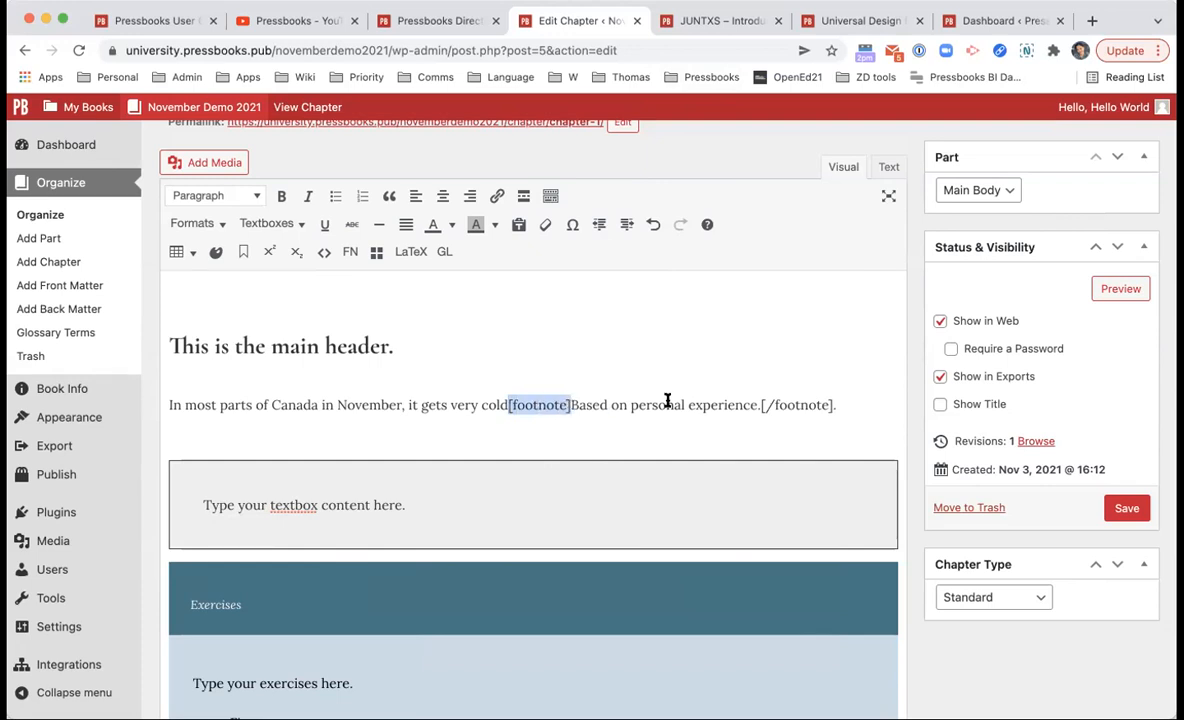
pyautogui.moveTo(762, 405); pyautogui.dragTo(833, 403)
pyautogui.click(830, 405)
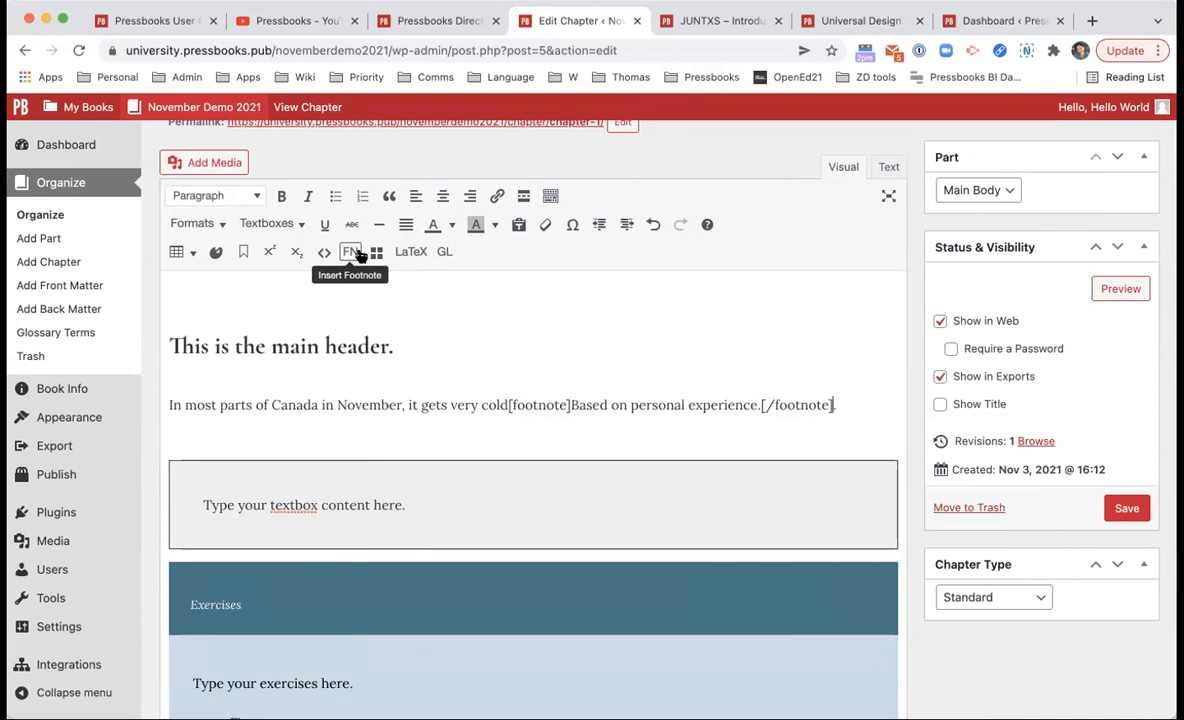
pyautogui.moveTo(509, 405); pyautogui.dragTo(561, 405)
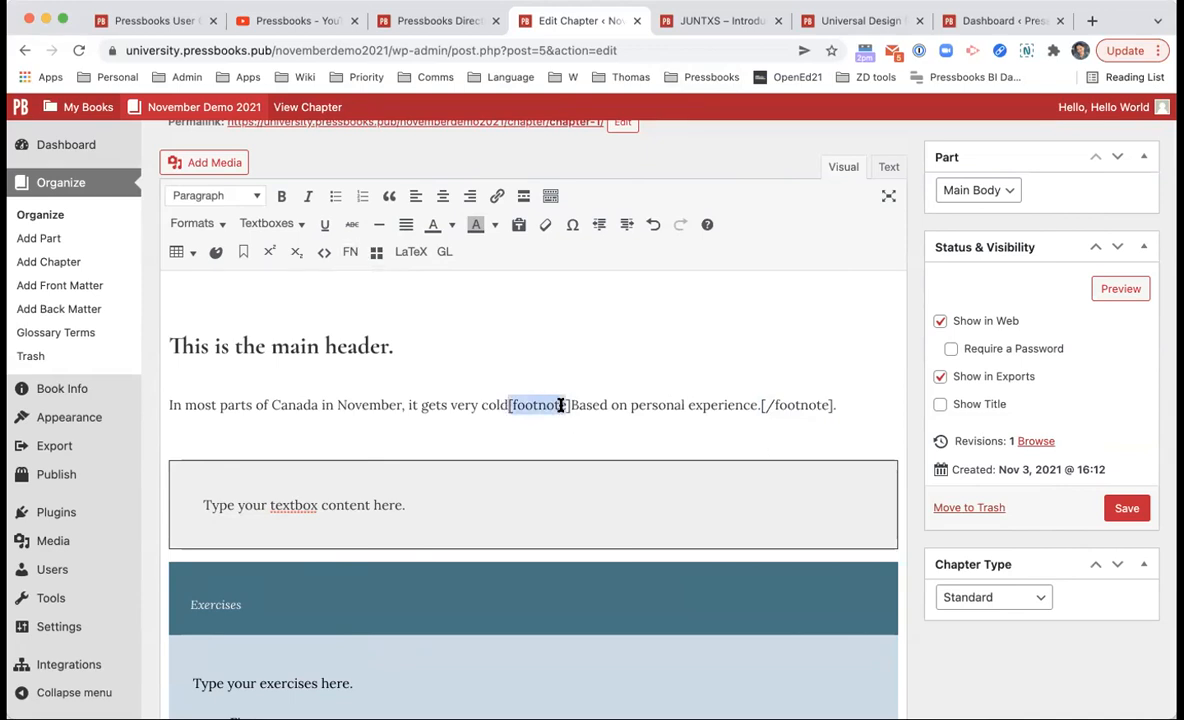
pyautogui.moveTo(761, 405); pyautogui.dragTo(831, 405)
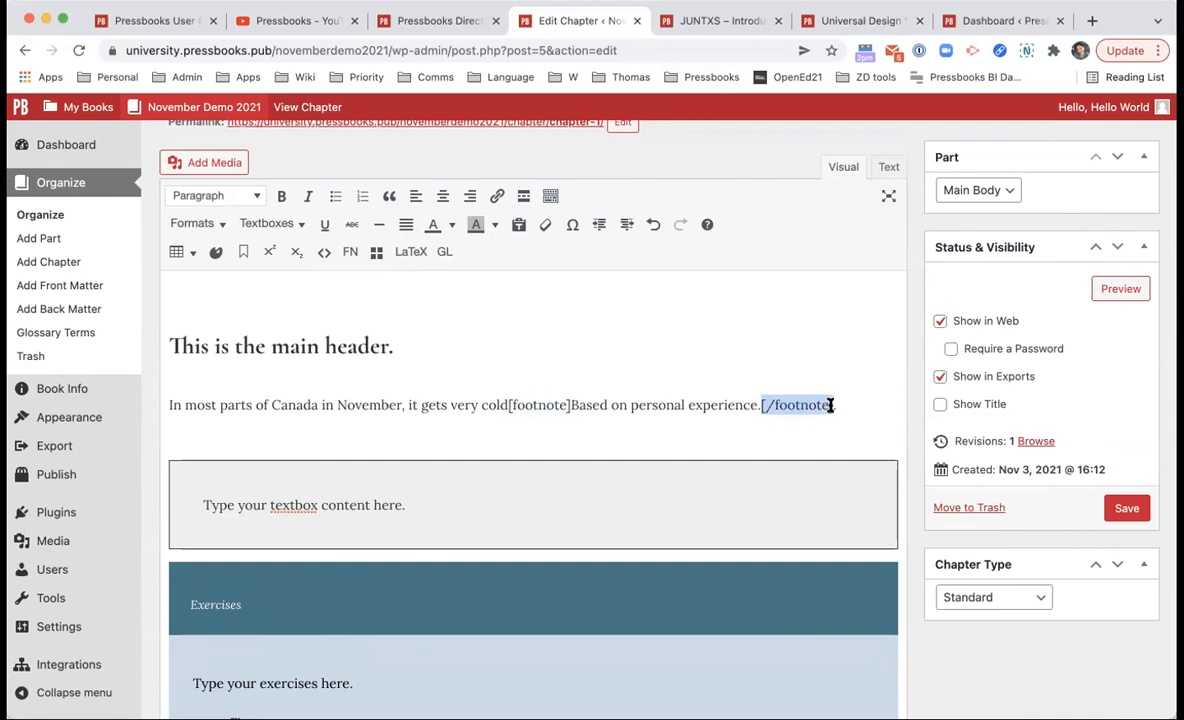
pyautogui.click(831, 405)
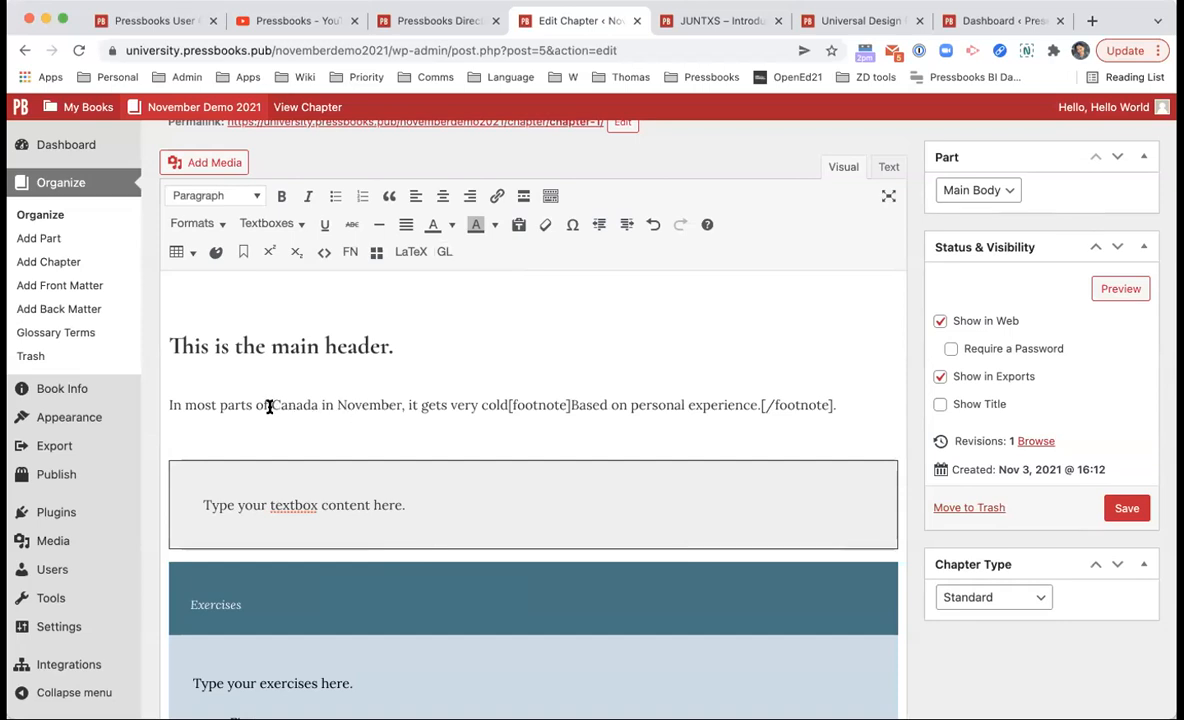
# Step: Make 'Canada' a glossary term defined as 'The northern most country in North America.'
pyautogui.moveTo(272, 405); pyautogui.dragTo(319, 404)
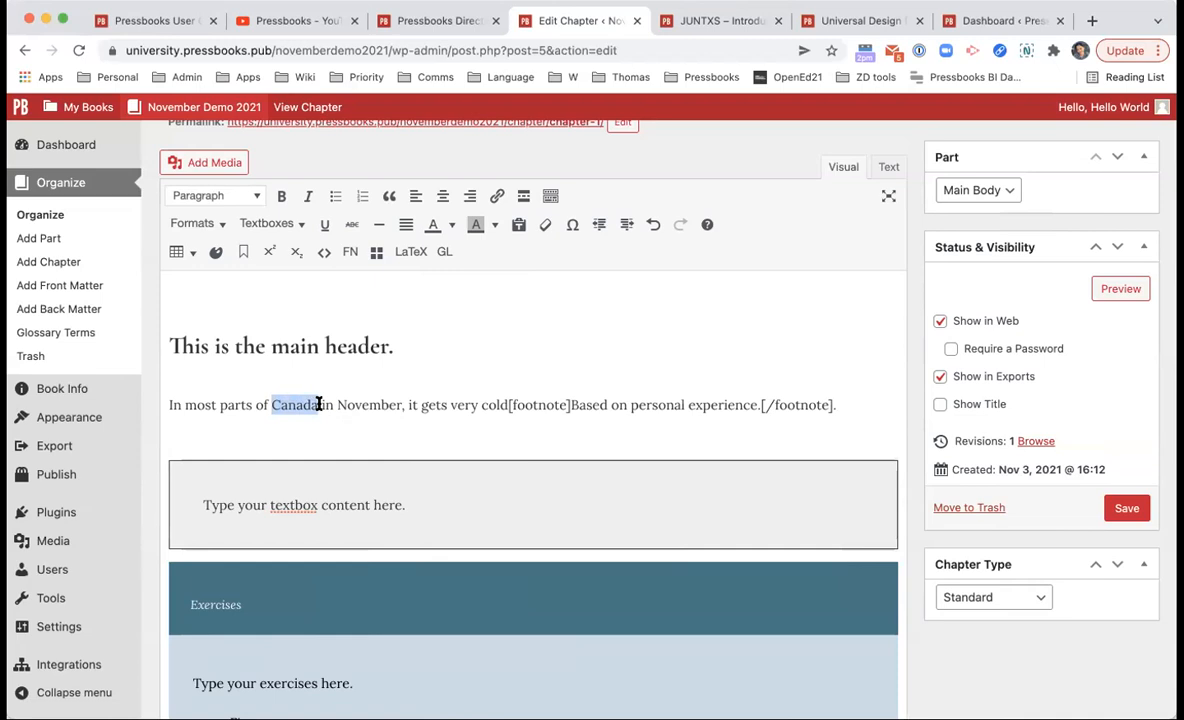
pyautogui.click(444, 253)
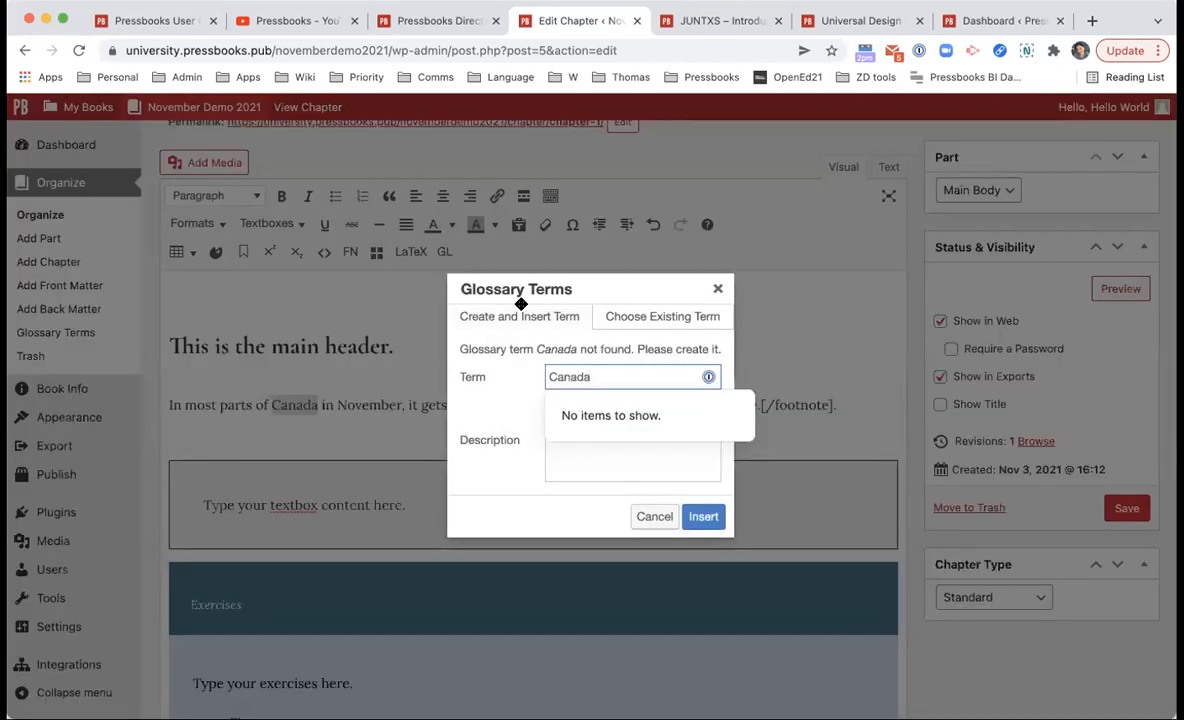
pyautogui.click(573, 479)
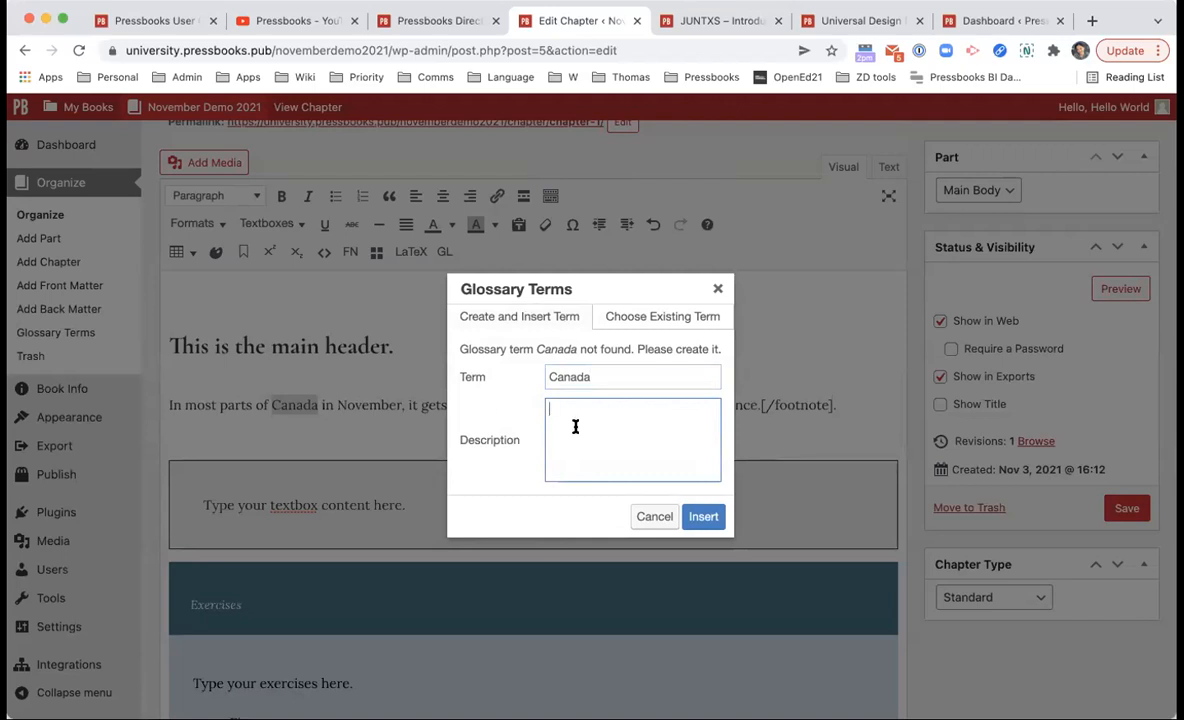
pyautogui.write('The northern most country in North America.')
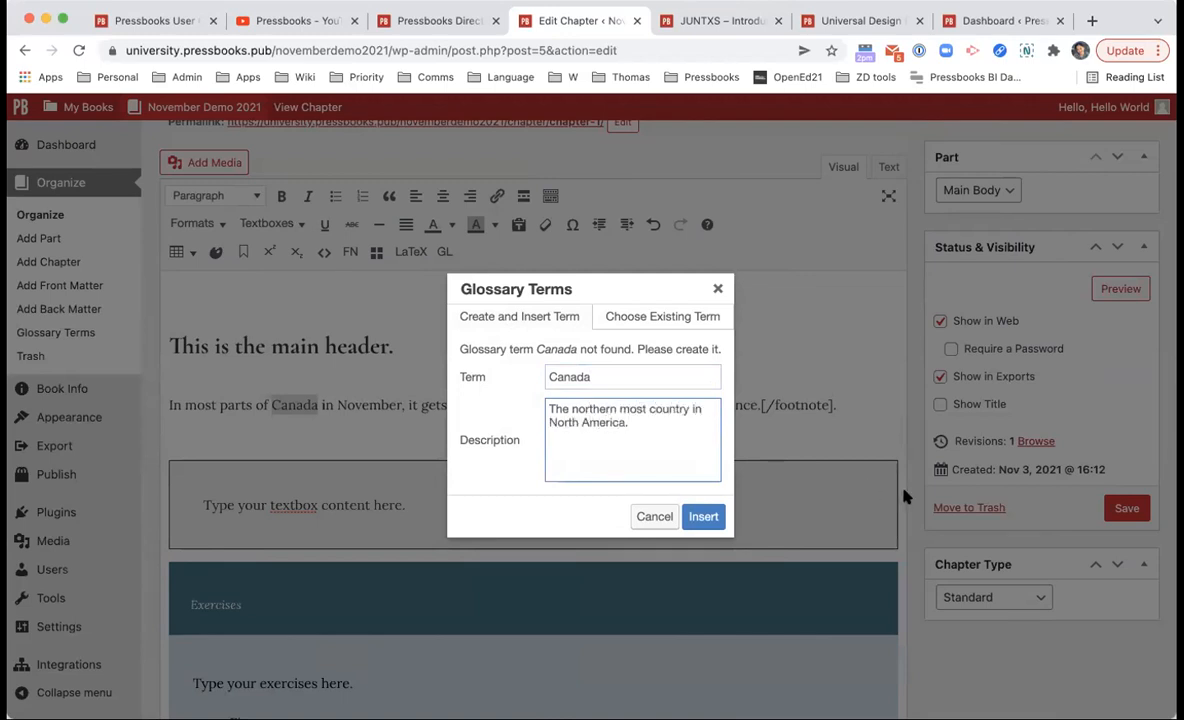
pyautogui.click(710, 515)
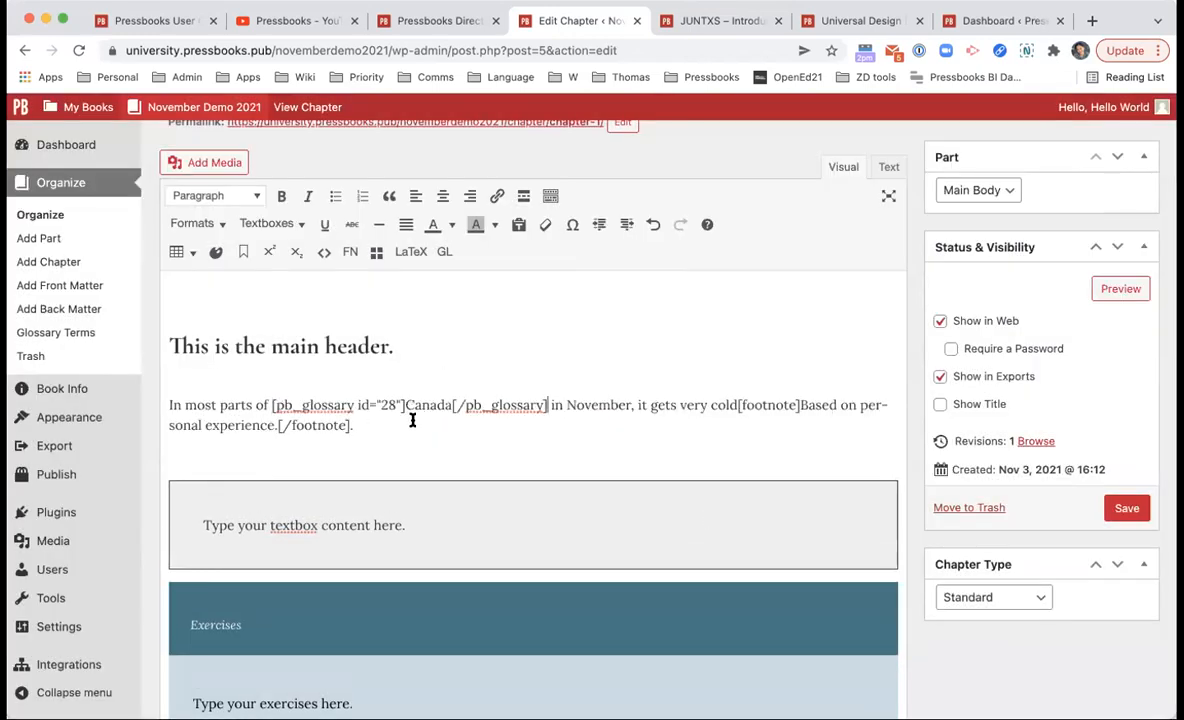
# Step: Look over the existing glossary terms without inserting any, then start a new paragraph below
pyautogui.click(443, 254)
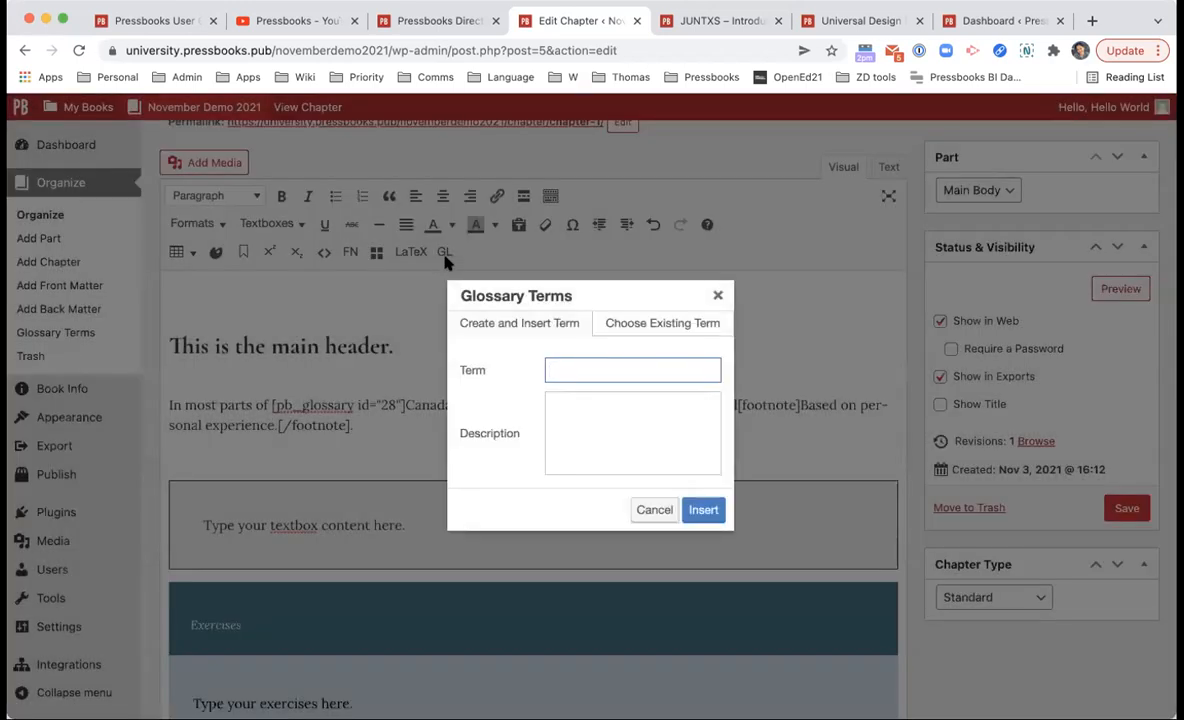
pyautogui.click(629, 322)
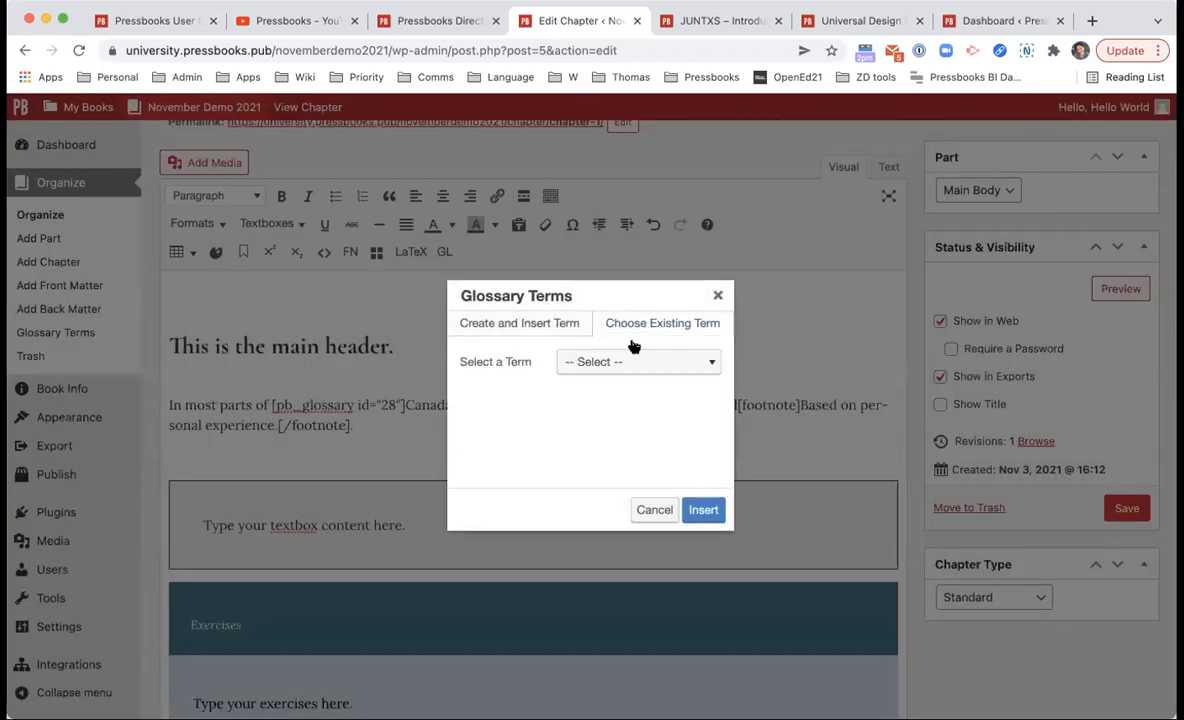
pyautogui.click(633, 347)
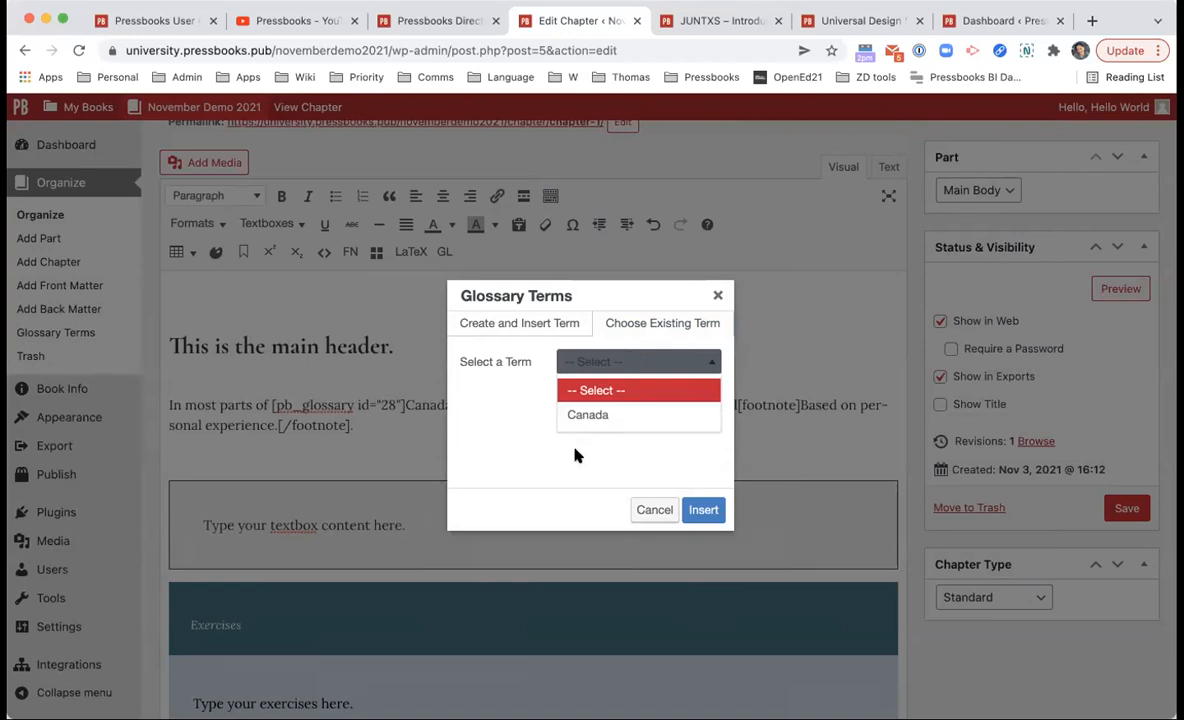
pyautogui.click(715, 293)
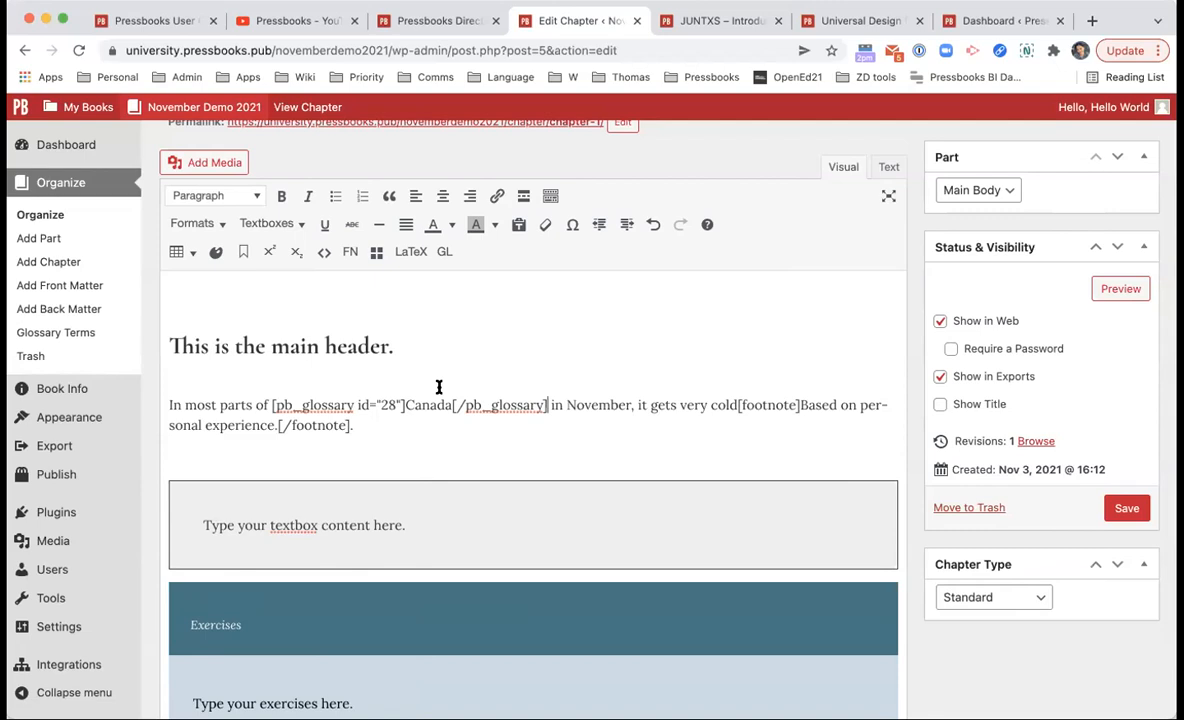
pyautogui.click(386, 418)
pyautogui.press('Return')
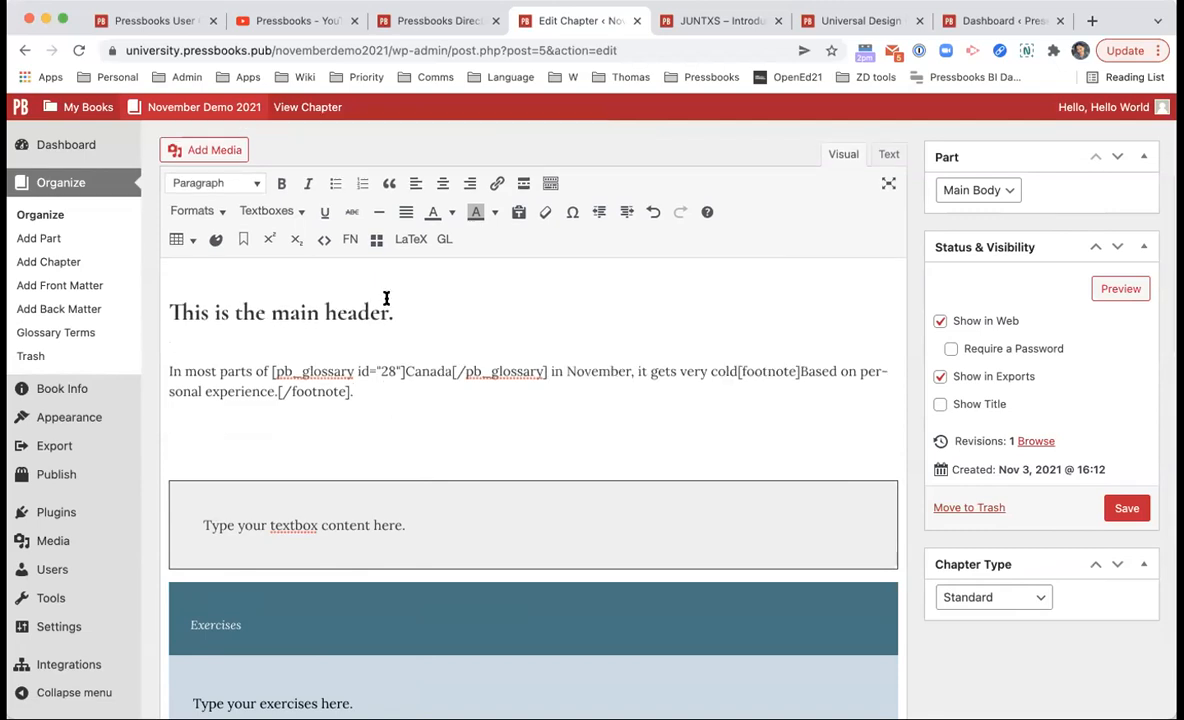
# Step: Add [latex]a^2+b^2=c^2[/latex] on the new line, then preview the chapter
pyautogui.click(409, 239)
pyautogui.click(410, 240)
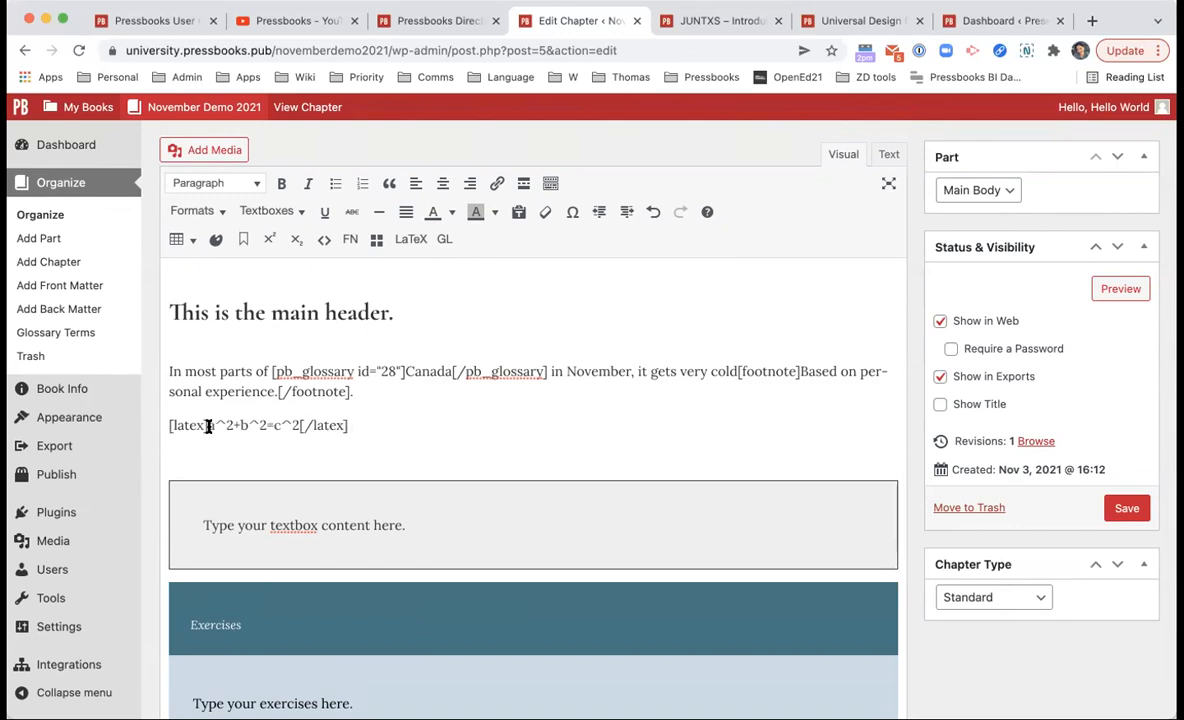
pyautogui.moveTo(210, 426); pyautogui.dragTo(166, 426)
pyautogui.moveTo(348, 426); pyautogui.dragTo(300, 426)
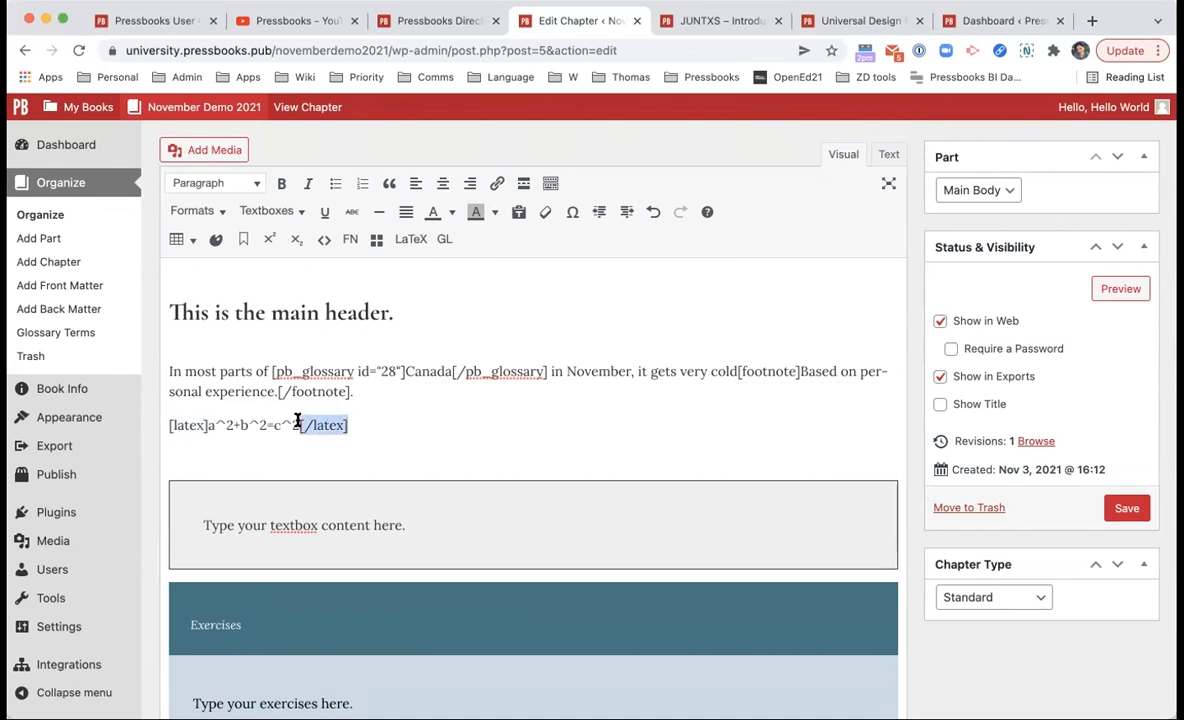
pyautogui.click(212, 425)
pyautogui.click(1130, 287)
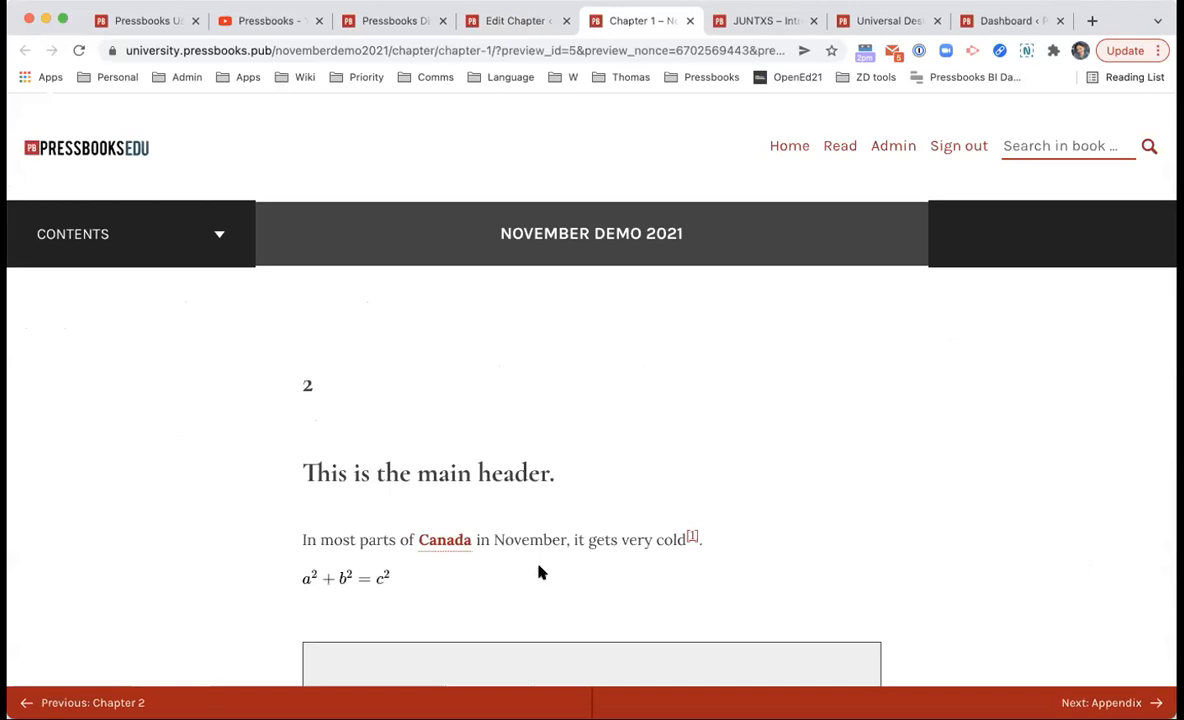
# Step: In the preview, check the Canada glossary definition and jump to the footnote and back
pyautogui.scroll(-3, 538, 572)
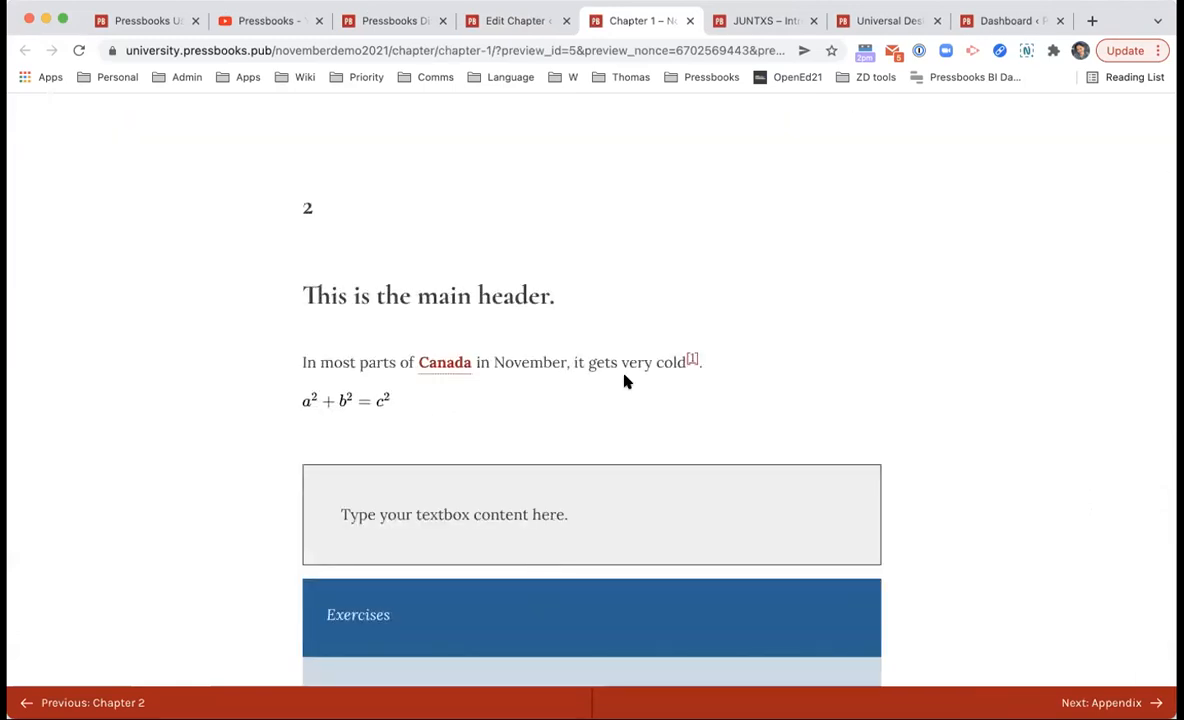
pyautogui.scroll(-1, 624, 379)
pyautogui.moveTo(455, 312)
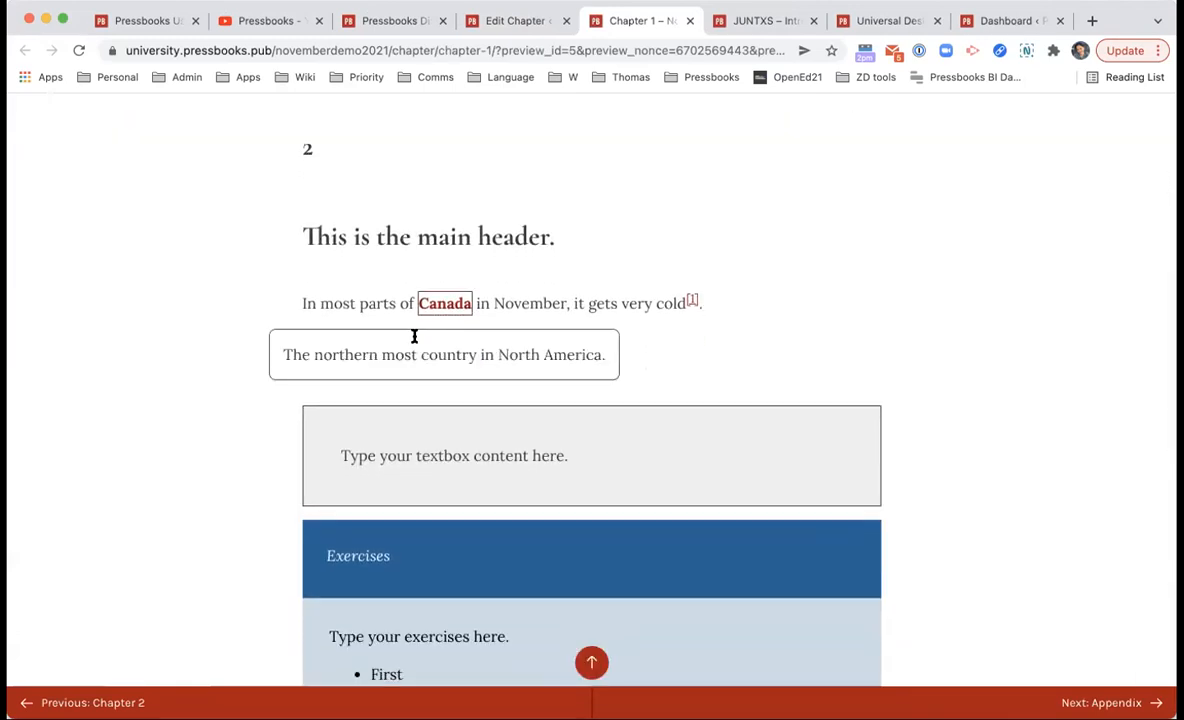
pyautogui.moveTo(283, 355); pyautogui.dragTo(587, 354)
pyautogui.tripleClick(587, 354)
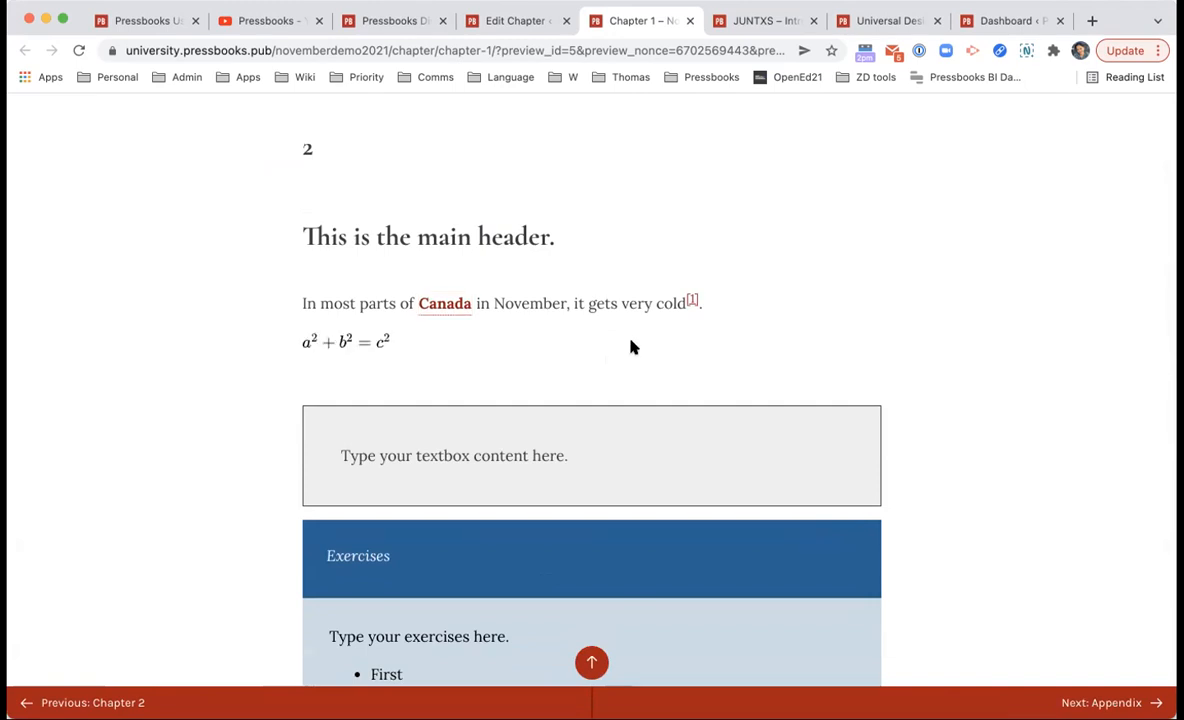
pyautogui.click(691, 299)
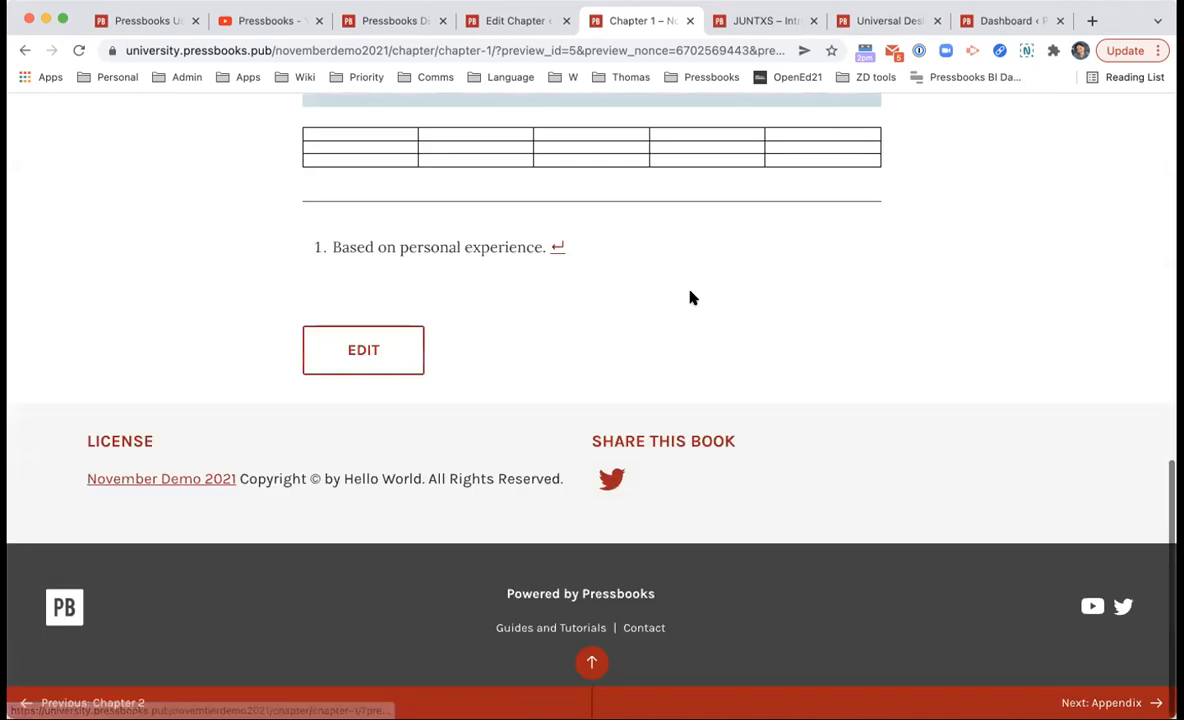
pyautogui.click(558, 249)
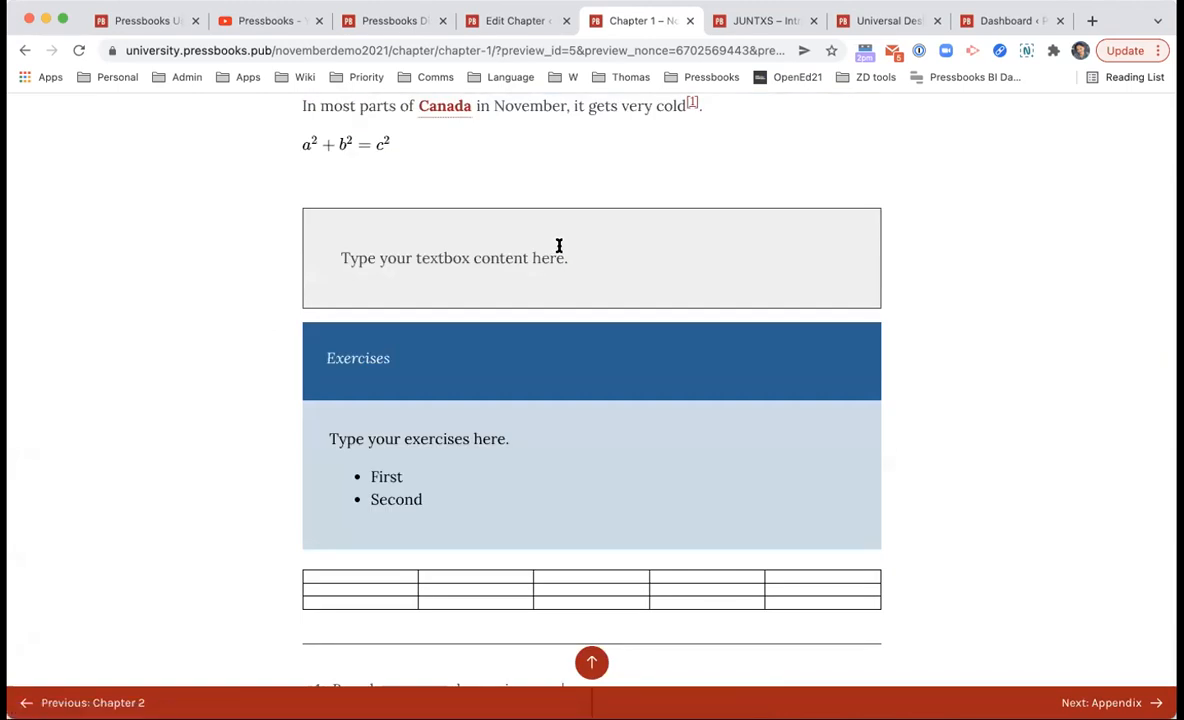
# Step: Magnify the a²+b²=c² equation and explore its math display options menu
pyautogui.scroll(2, 760, 120)
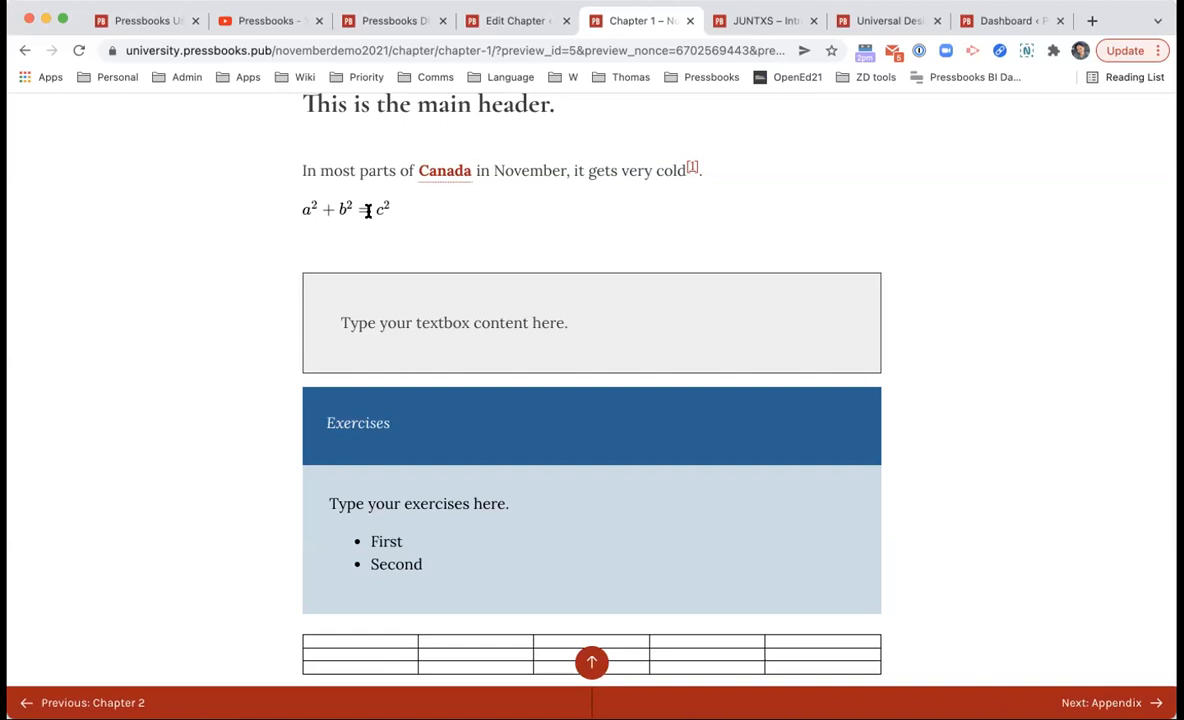
pyautogui.click(368, 211)
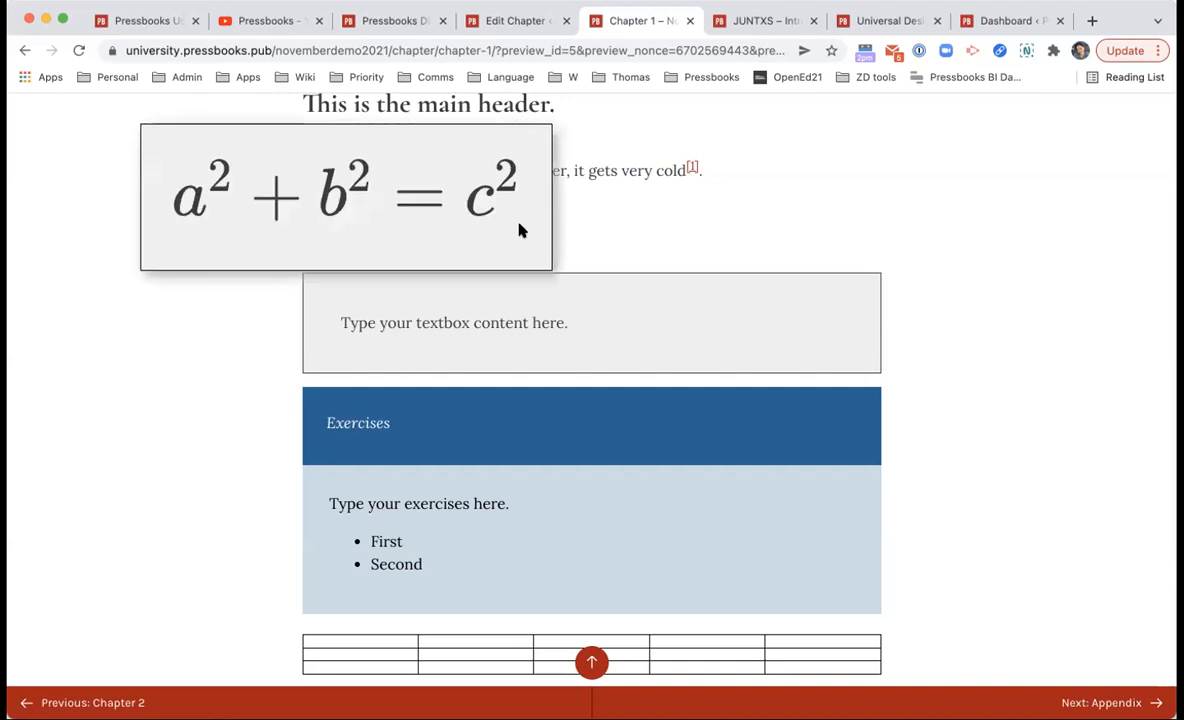
pyautogui.click(707, 248)
pyautogui.rightClick(363, 212)
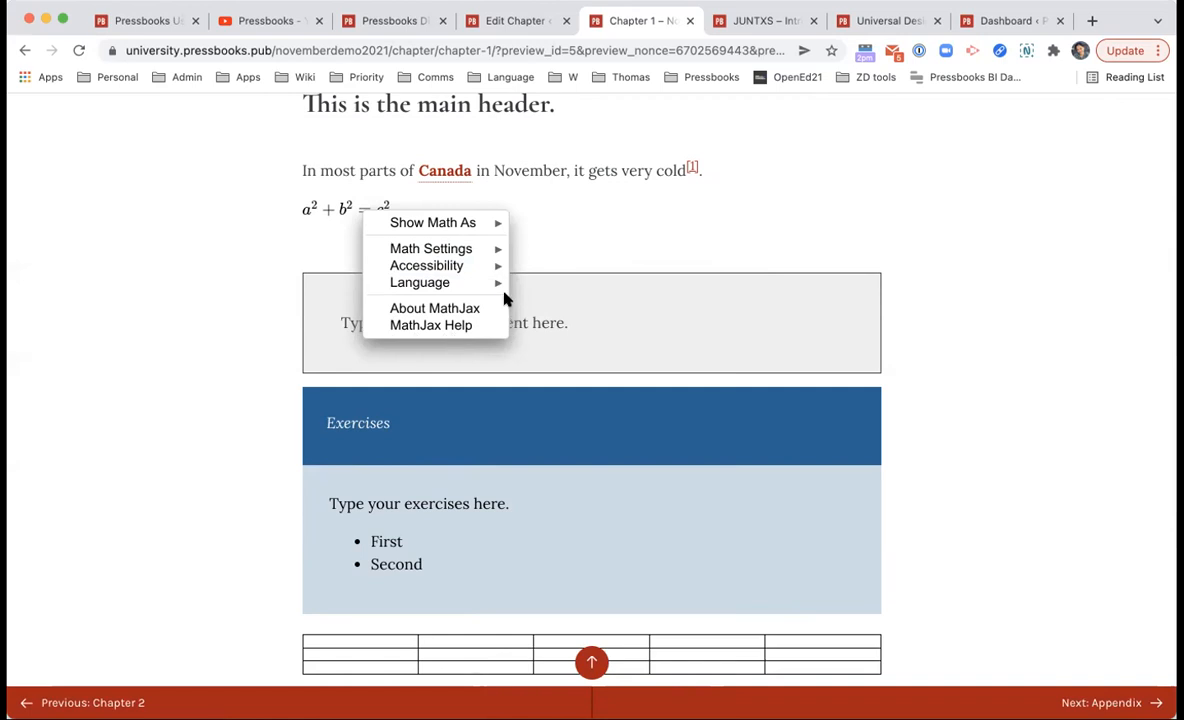
pyautogui.moveTo(489, 215)
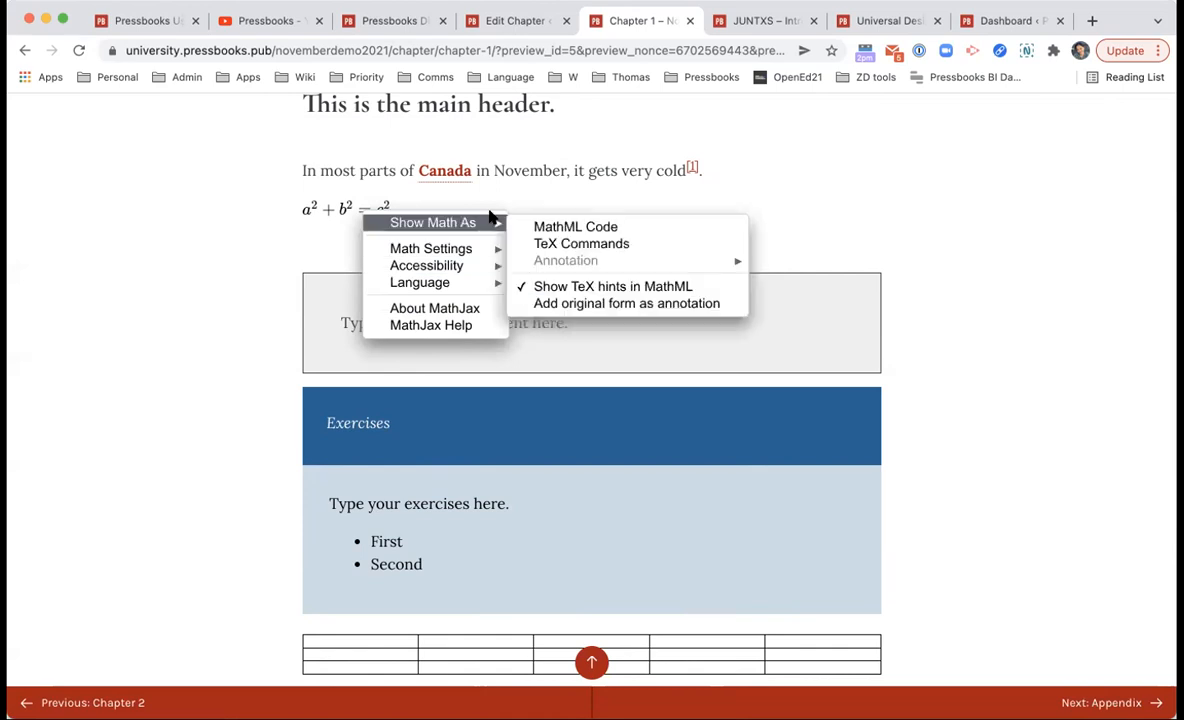
pyautogui.moveTo(505, 249)
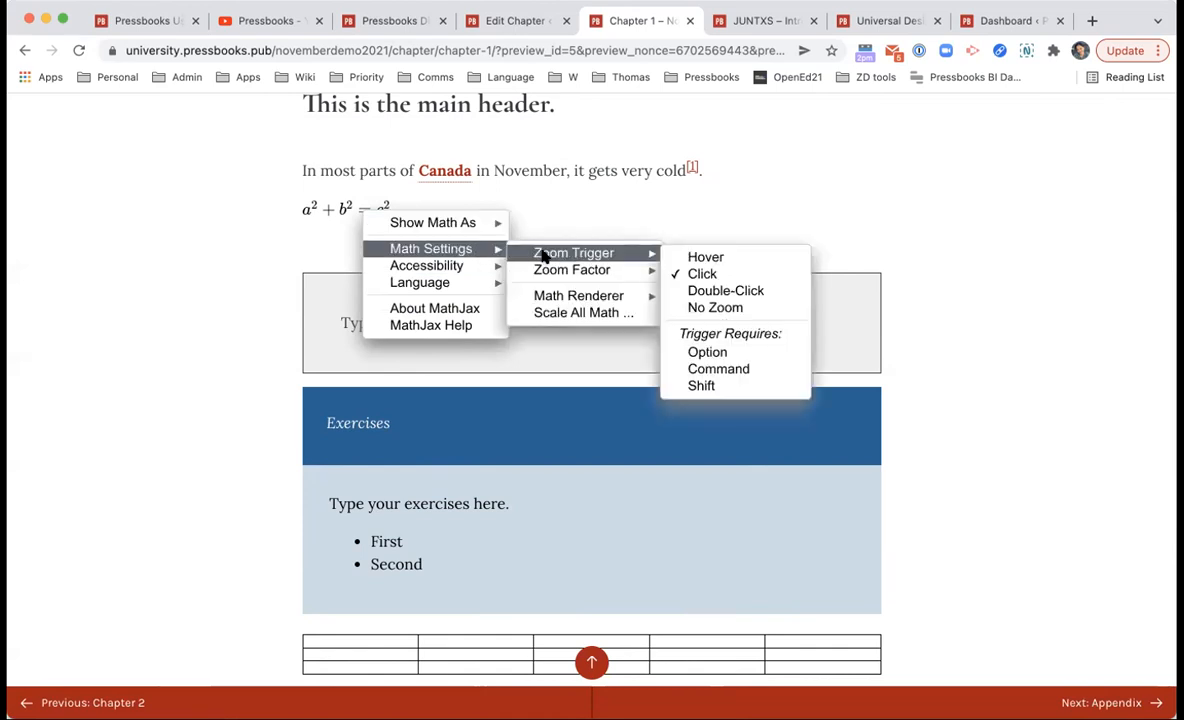
pyautogui.moveTo(543, 266)
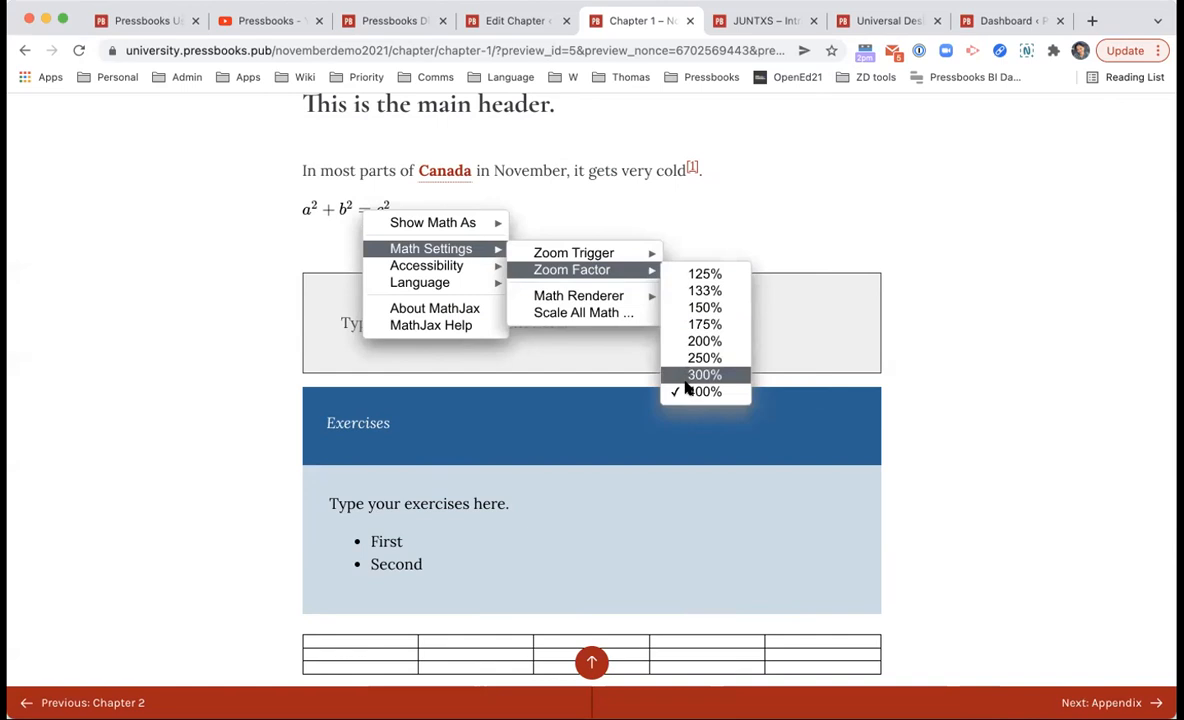
pyautogui.click(740, 341)
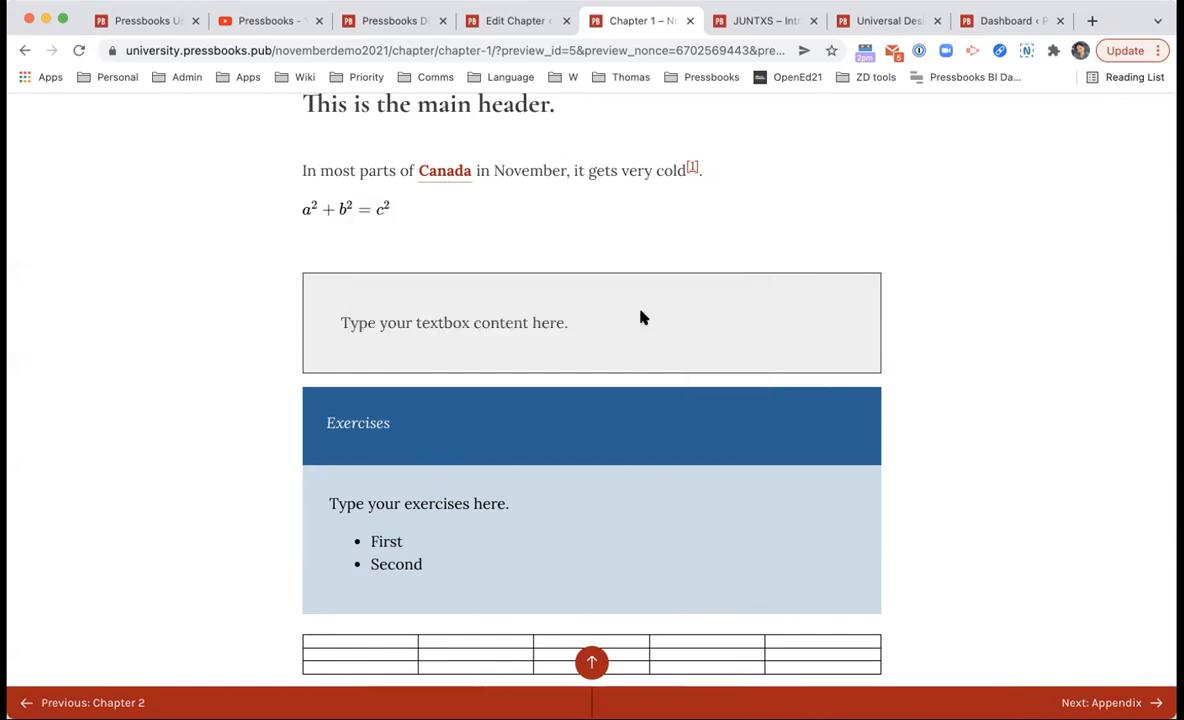
pyautogui.click(382, 209)
pyautogui.click(383, 205)
pyautogui.rightClick(383, 218)
pyautogui.press('Escape')
pyautogui.rightClick(362, 210)
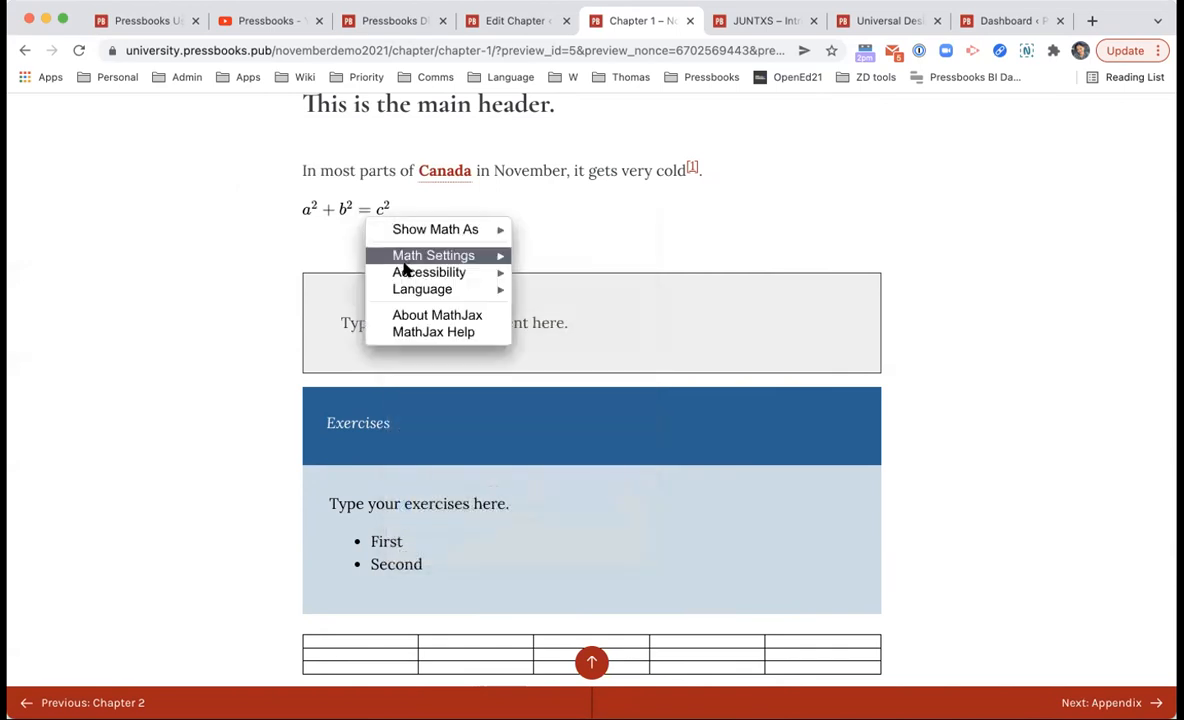
pyautogui.moveTo(468, 297)
pyautogui.click(538, 241)
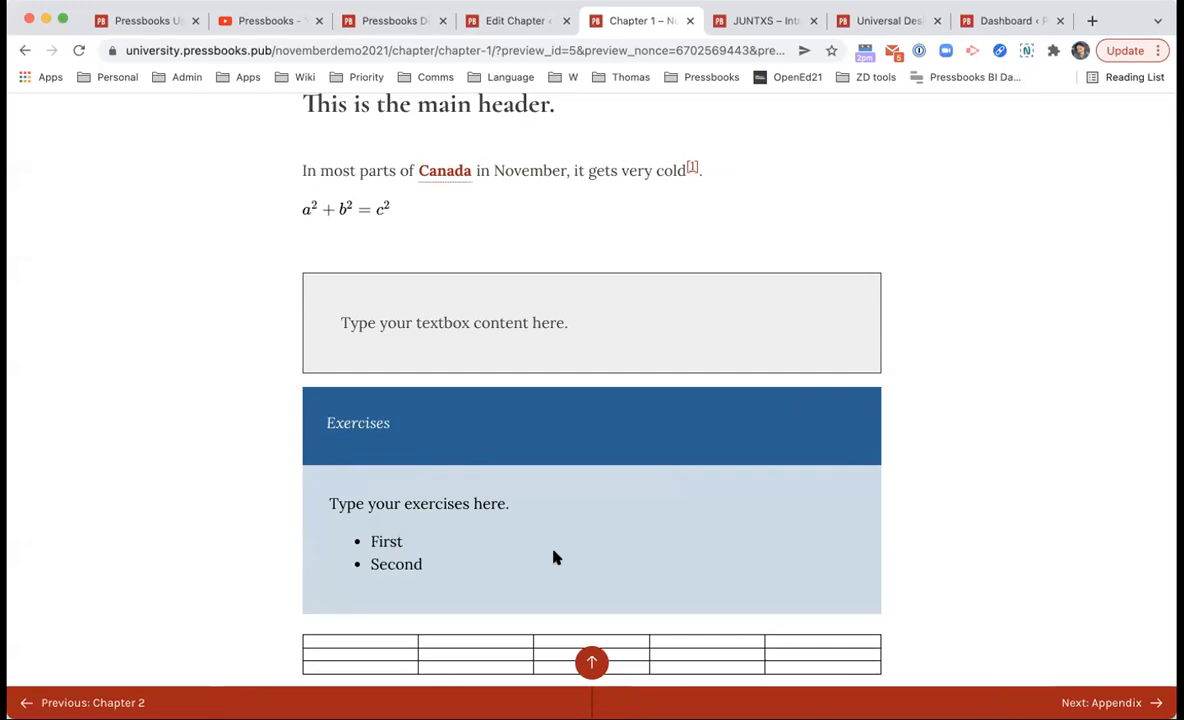
# Step: Scroll to the bottom of the preview and return to editing Chapter 1
pyautogui.scroll(-10, 556, 558)
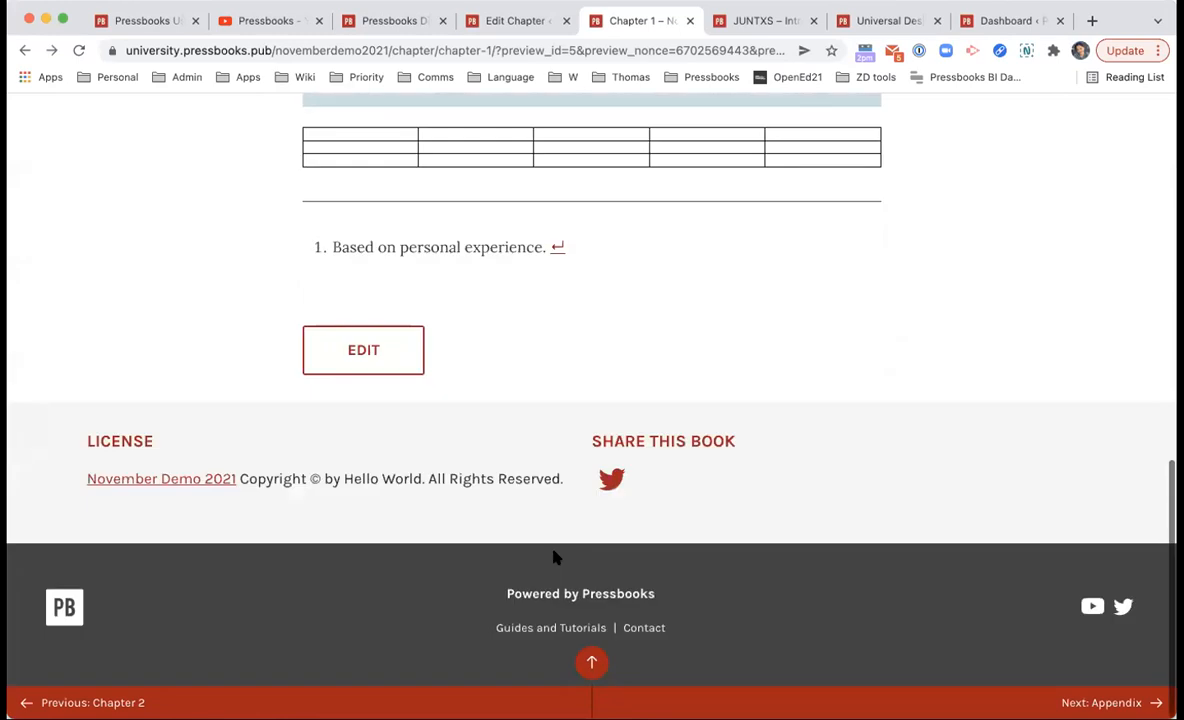
pyautogui.scroll(10, 556, 558)
pyautogui.scroll(-10, 552, 555)
pyautogui.click(389, 379)
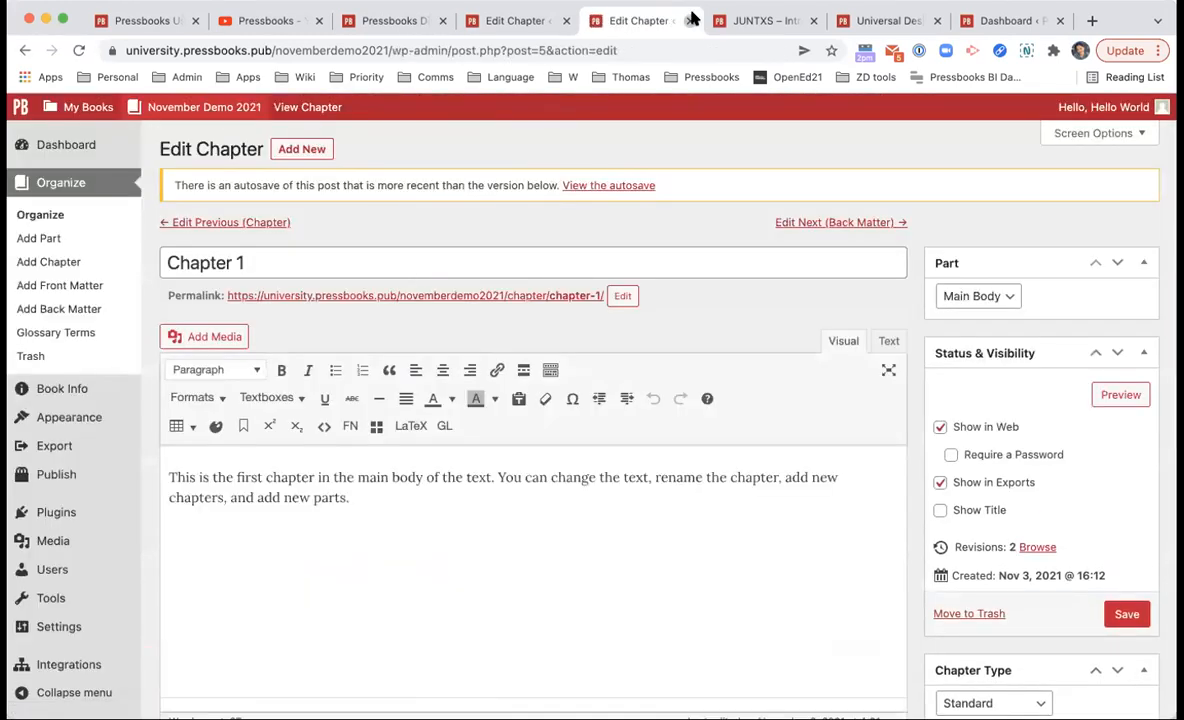
# Step: Close the duplicate chapter editing tab
pyautogui.click(689, 20)
pyautogui.scroll(3, 550, 304)
pyautogui.scroll(-10, 555, 336)
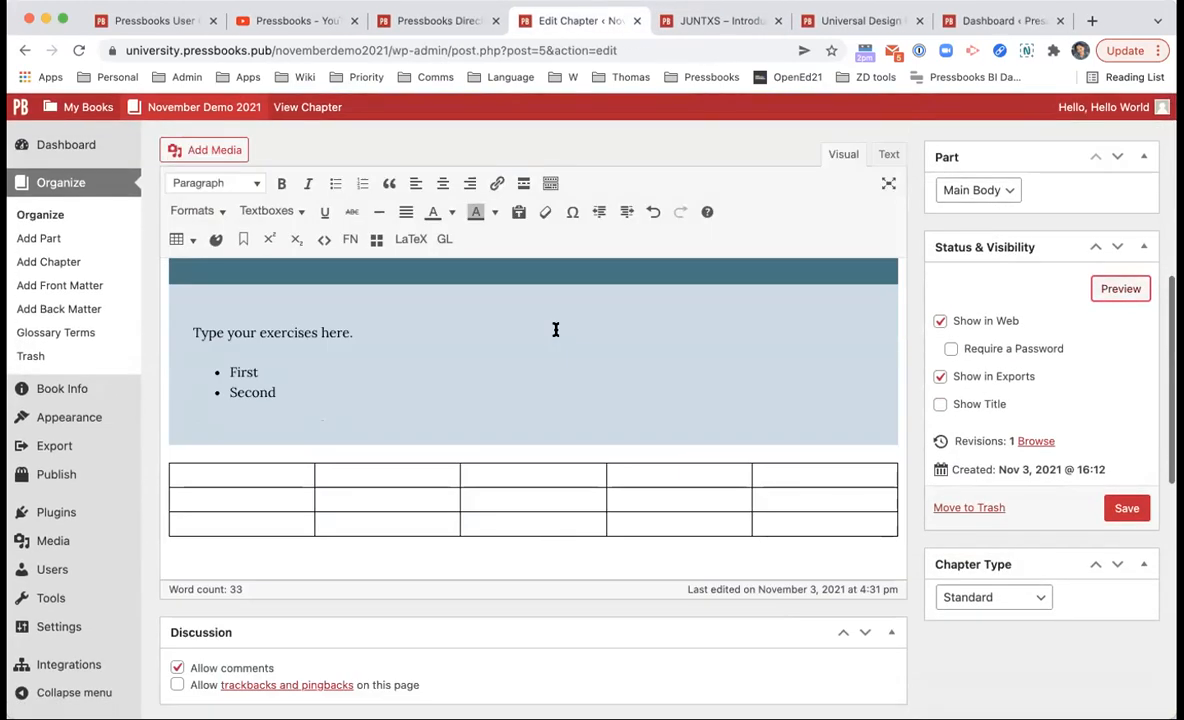
pyautogui.scroll(5, 556, 330)
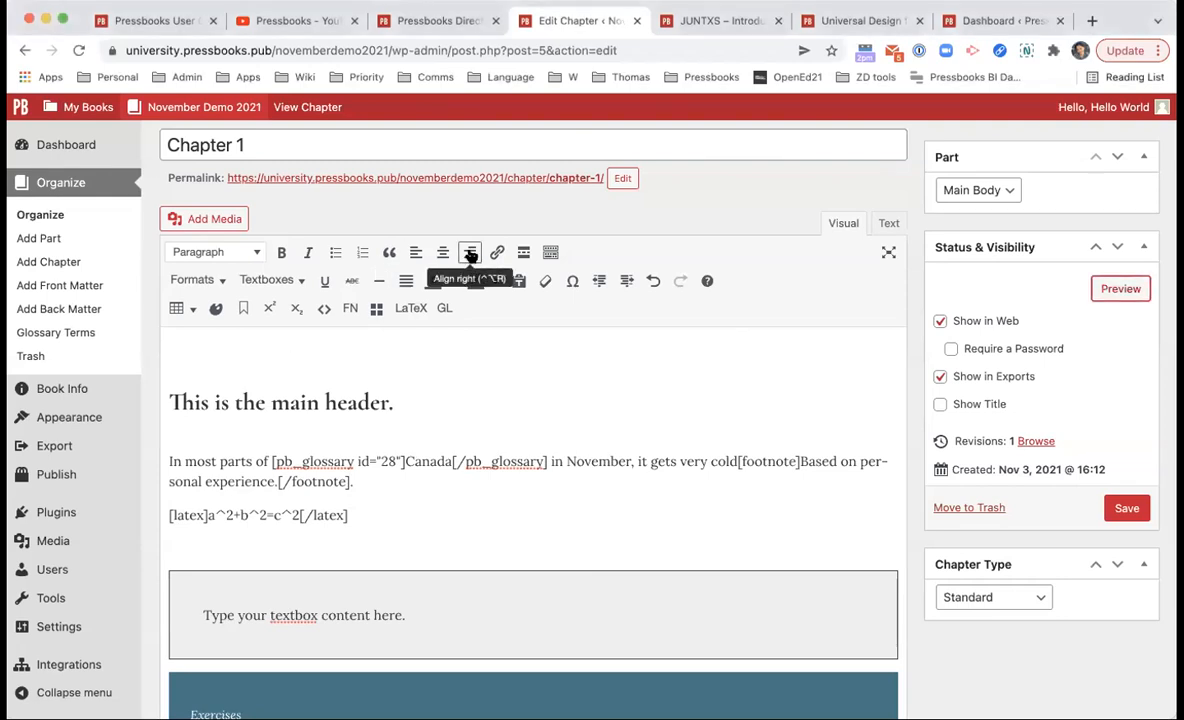
# Step: Add an empty paragraph below the LaTeX equation and bring up Add Media
pyautogui.click(341, 352)
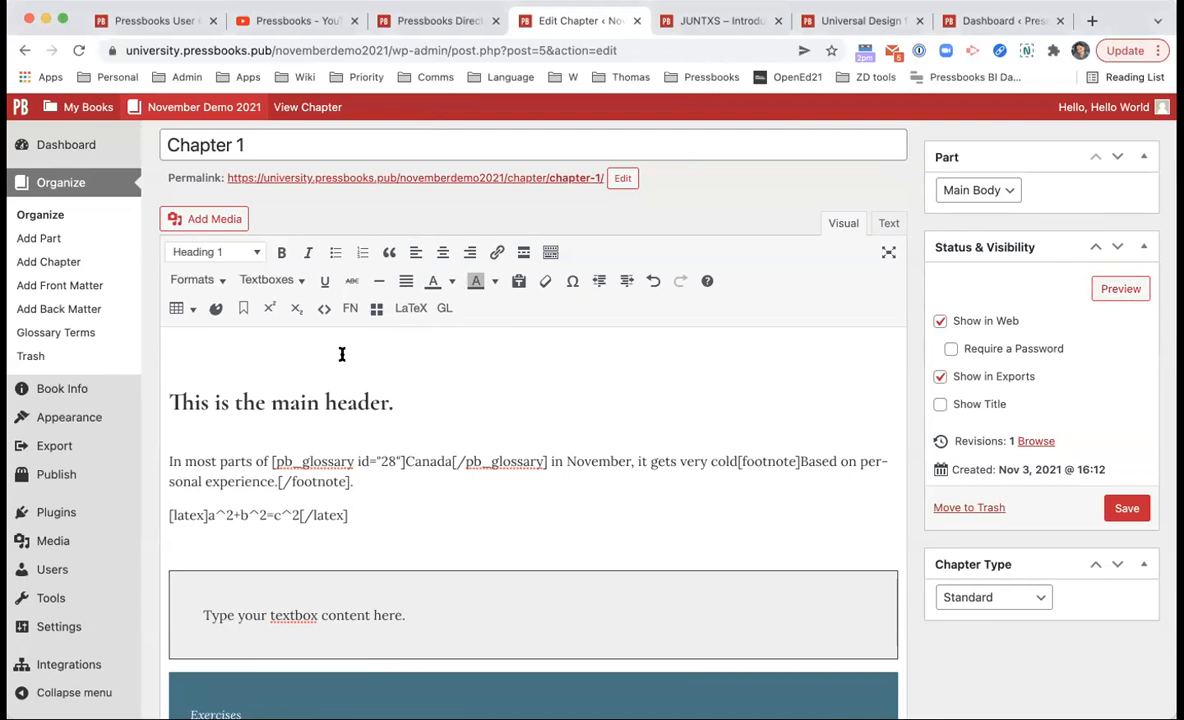
pyautogui.click(410, 513)
pyautogui.press('Return')
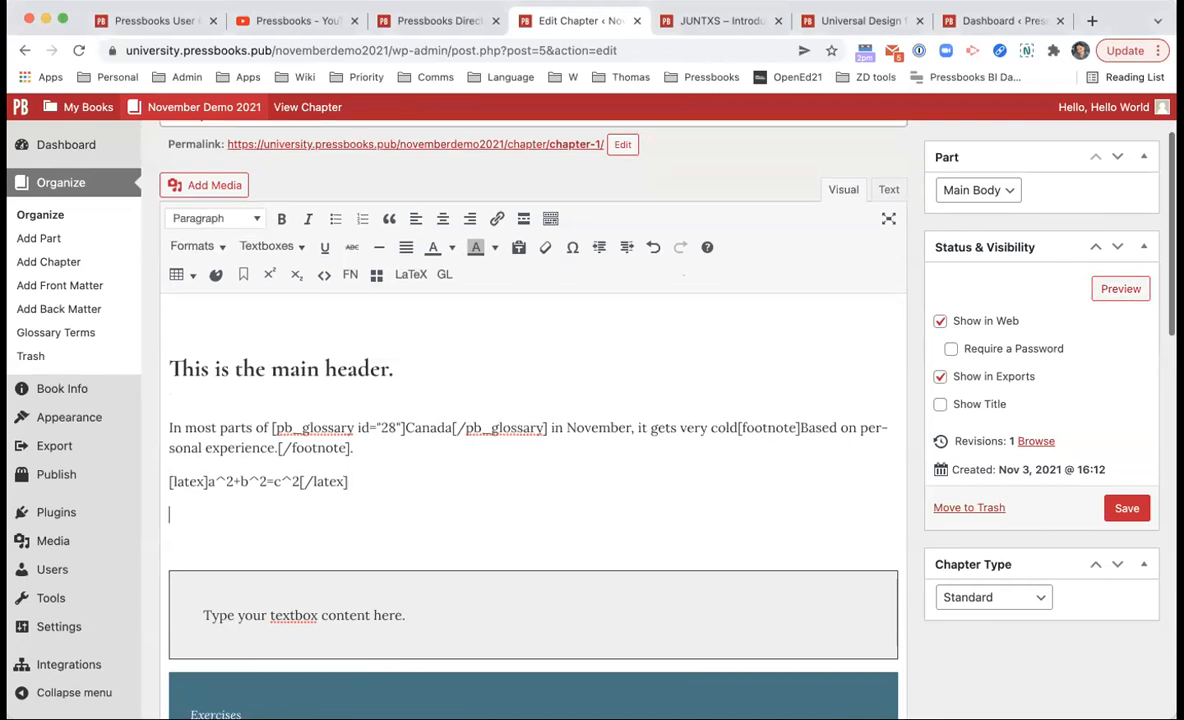
pyautogui.click(227, 190)
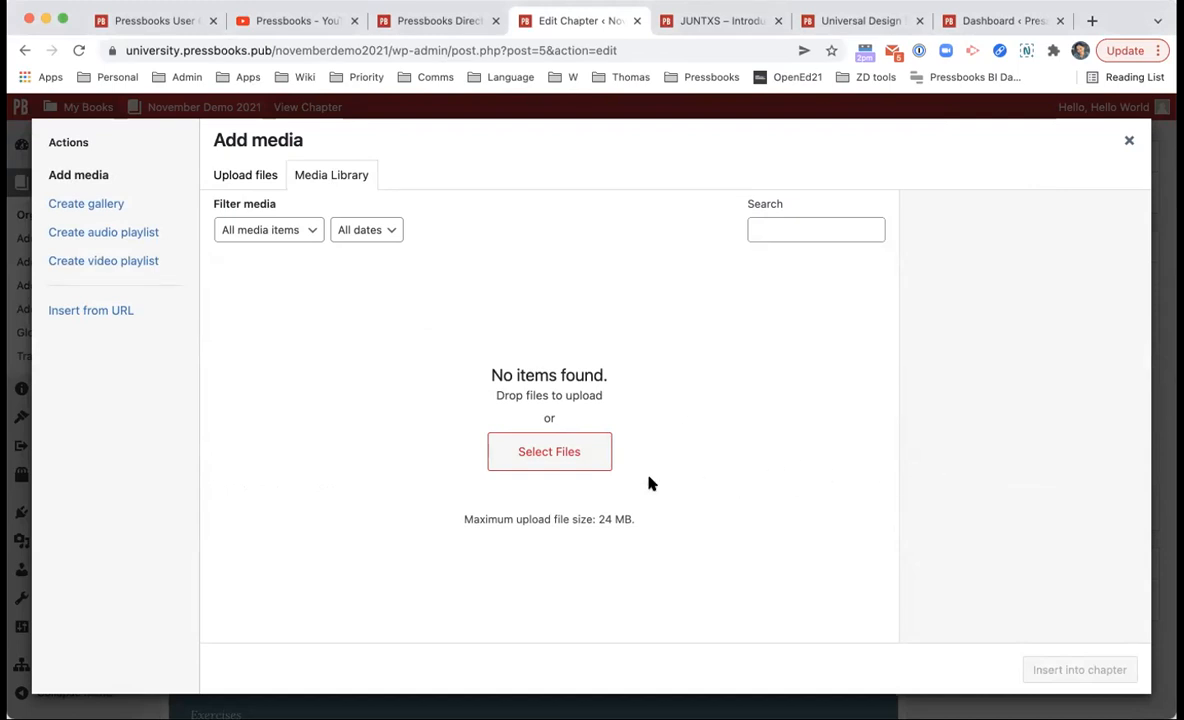
# Step: Upload the snowy lake photo to the Media Library
pyautogui.moveTo(1066, 369); pyautogui.dragTo(476, 320)
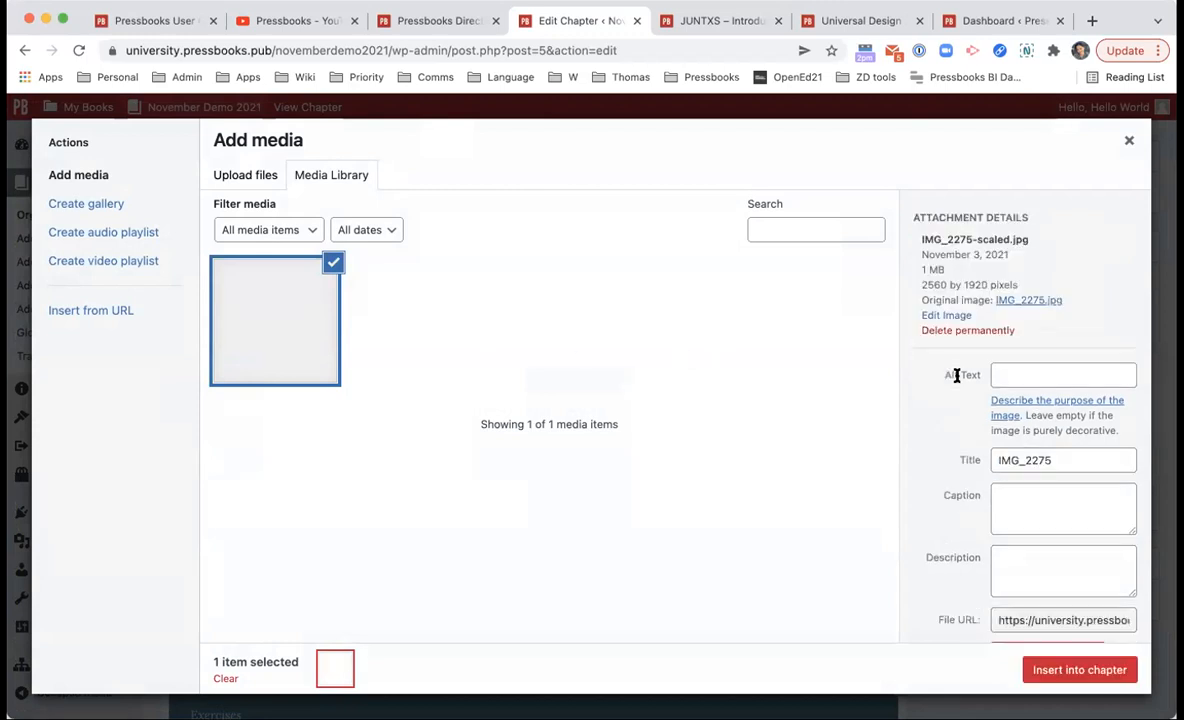
pyautogui.scroll(-3, 1004, 436)
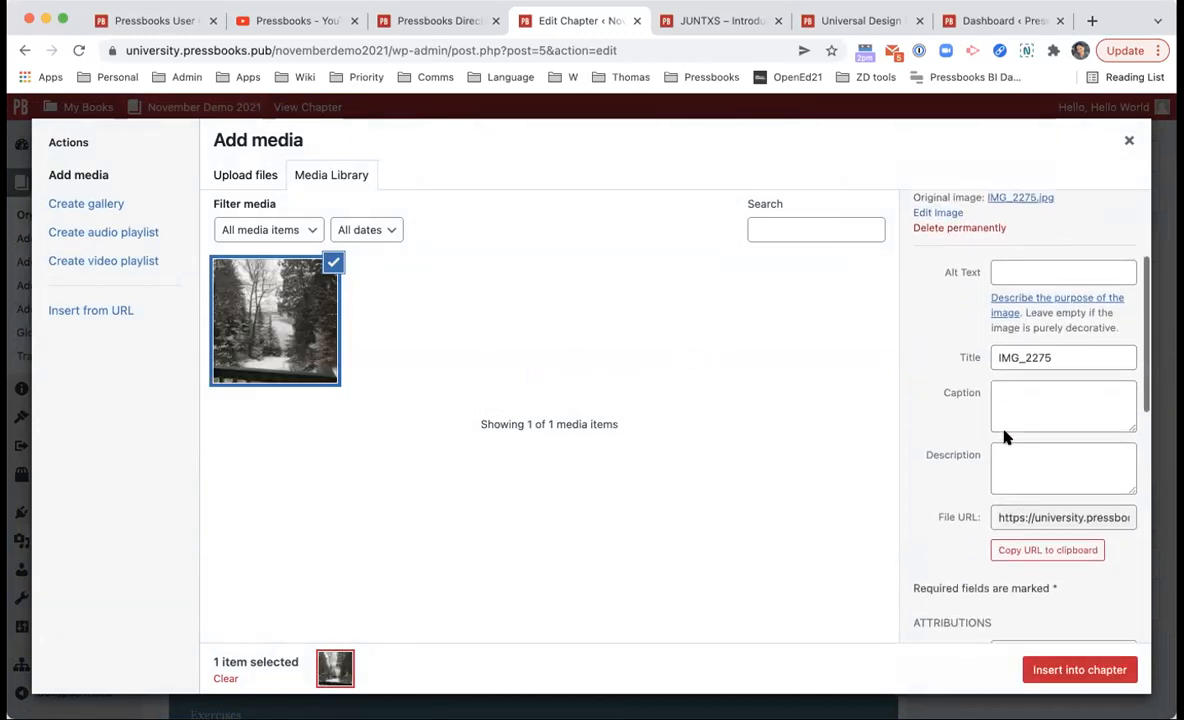
pyautogui.scroll(3, 1004, 431)
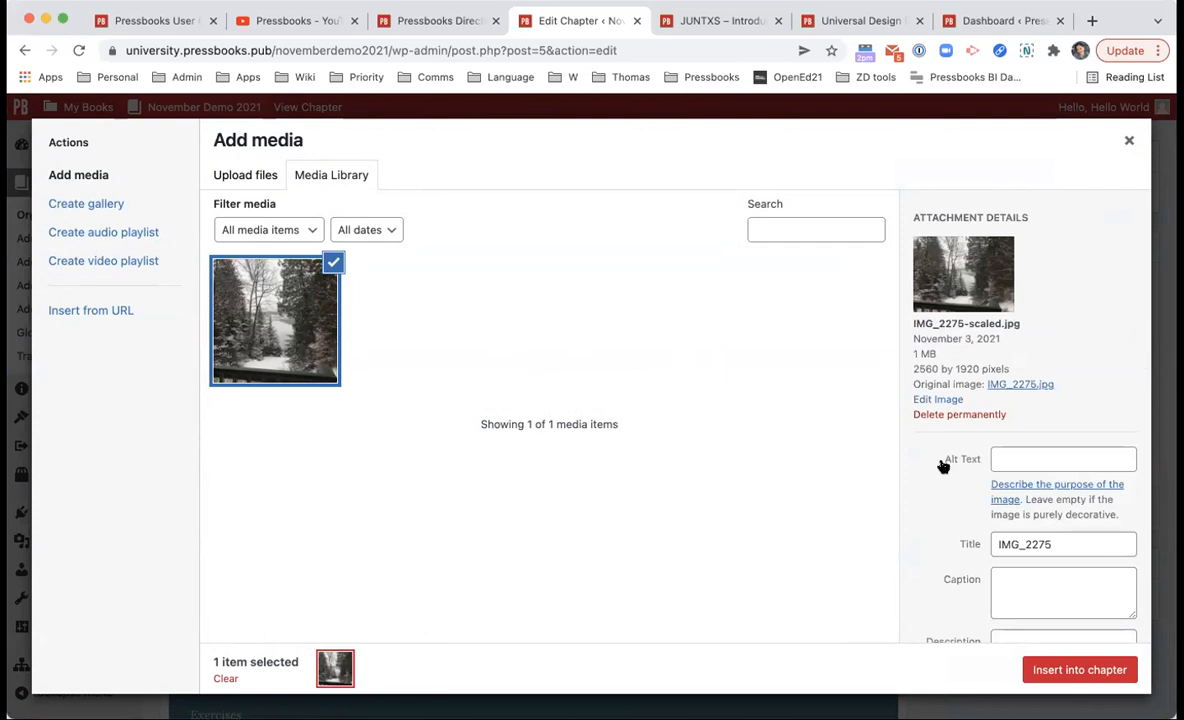
pyautogui.scroll(-2, 957, 462)
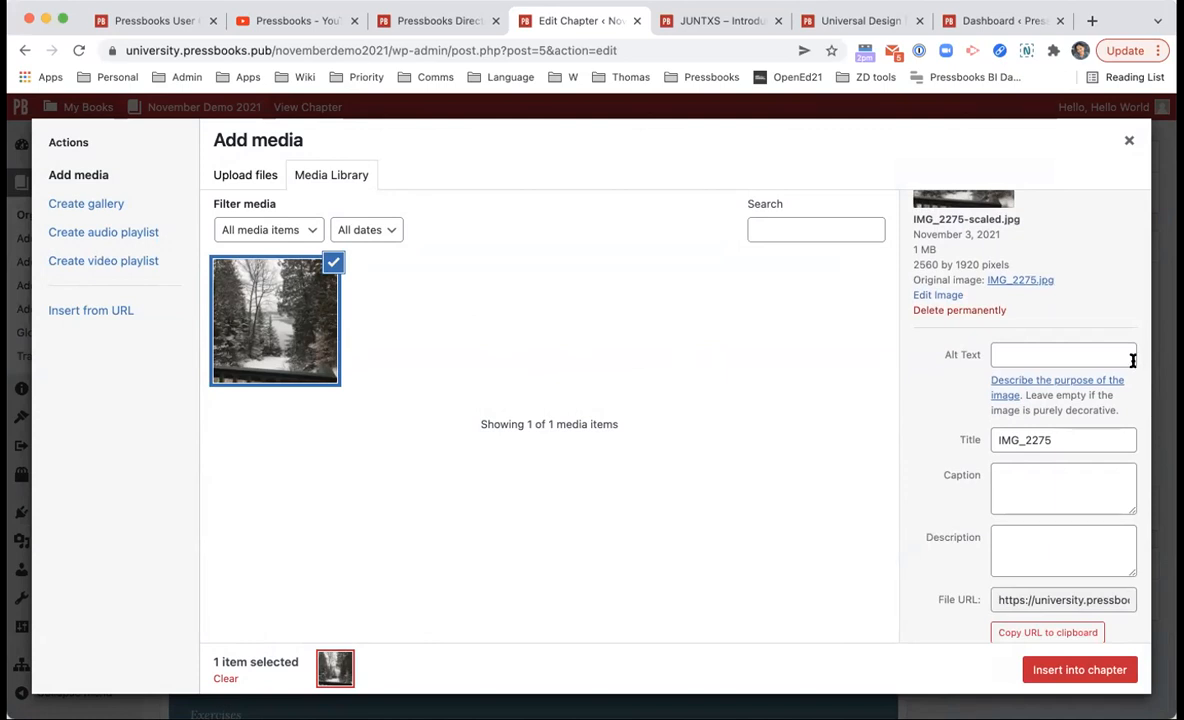
pyautogui.click(1067, 342)
# Step: Retitle the image from IMG_2275 to 'Snow on a Quebec lake in January'
pyautogui.scroll(-1, 1067, 342)
pyautogui.scroll(-1, 1057, 391)
pyautogui.click(1049, 359)
pyautogui.doubleClick(1050, 352)
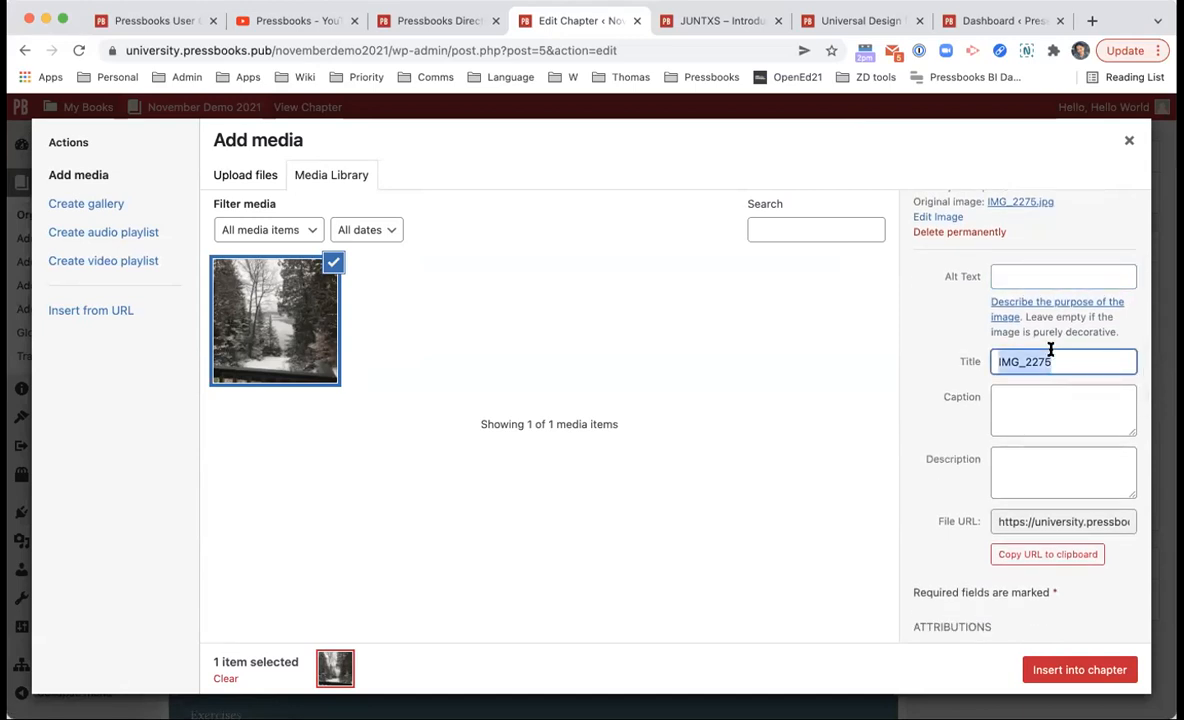
pyautogui.press('BackSpace')
pyautogui.write('Snow in')
pyautogui.press('BackSpace')
pyautogui.press('BackSpace')
pyautogui.write('on a Q')
pyautogui.write('uebec l')
pyautogui.press('BackSpace')
pyautogui.write('lake in January')
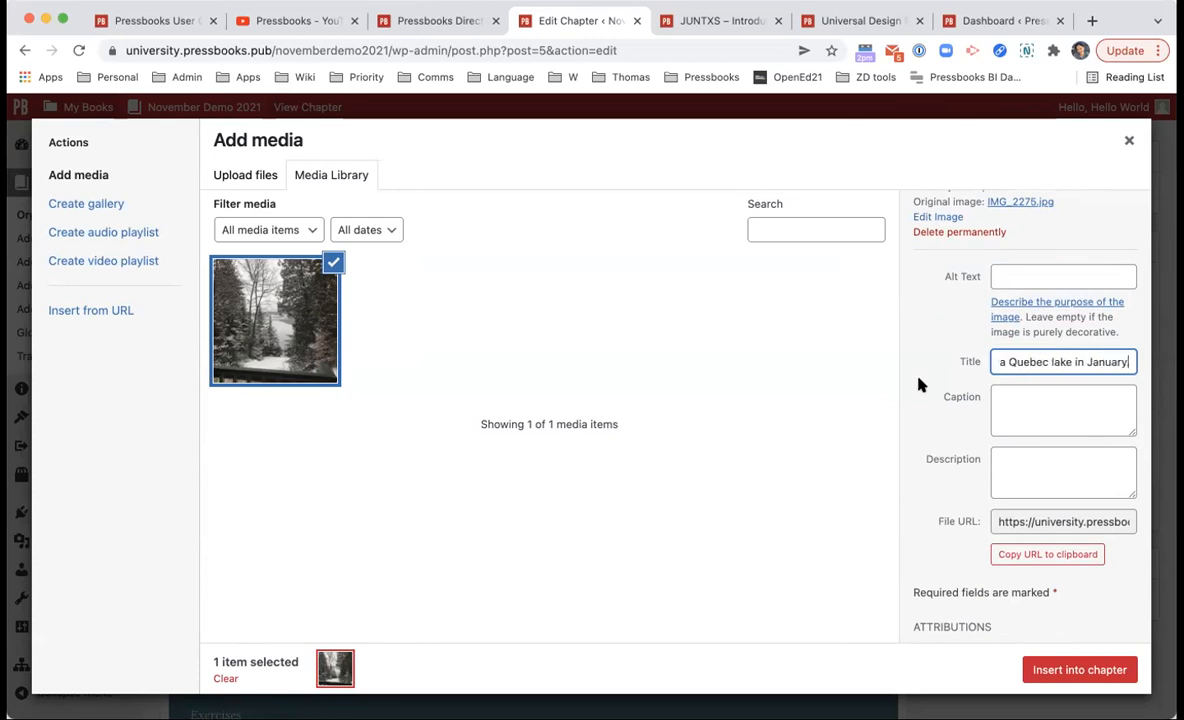
# Step: Enter the photographer's name as author and set the licence to CC BY
pyautogui.scroll(-3, 996, 521)
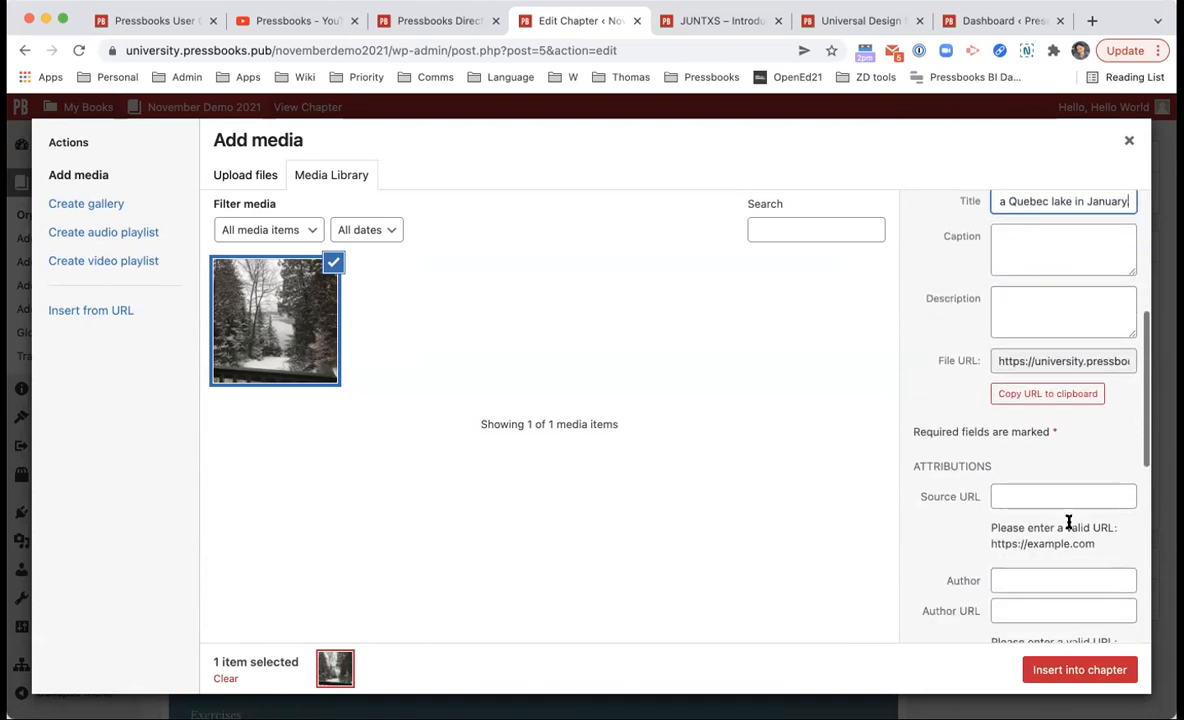
pyautogui.scroll(-4, 1068, 522)
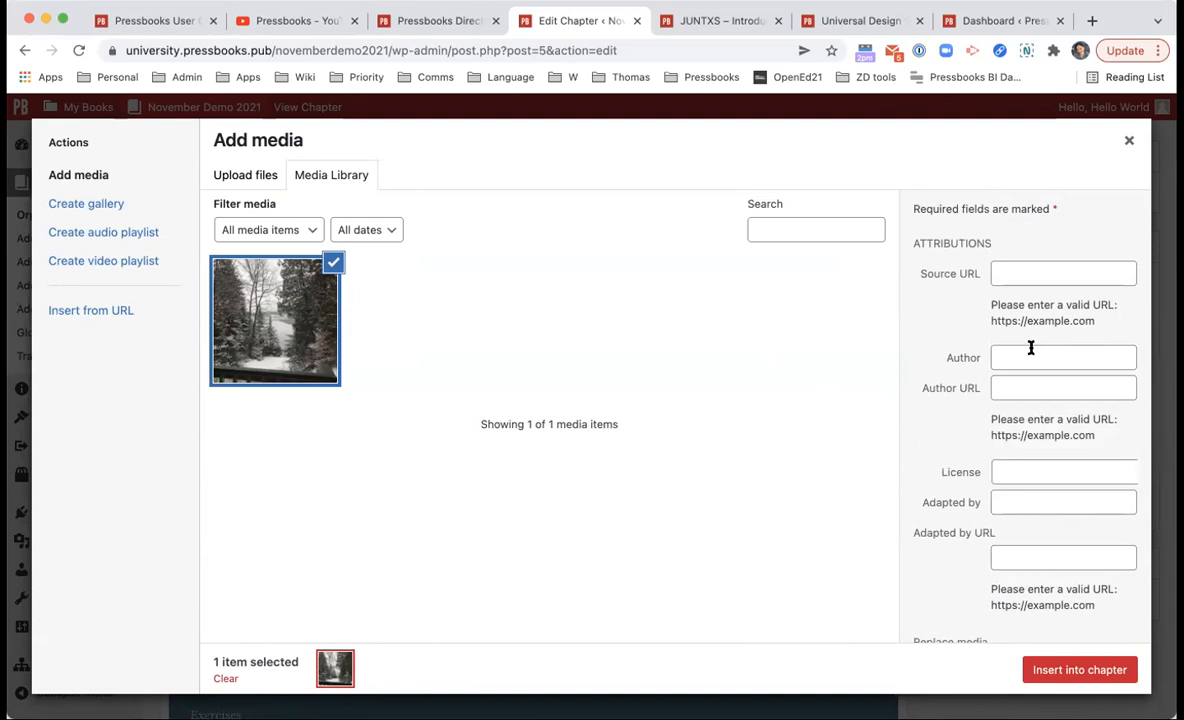
pyautogui.scroll(-1, 1031, 347)
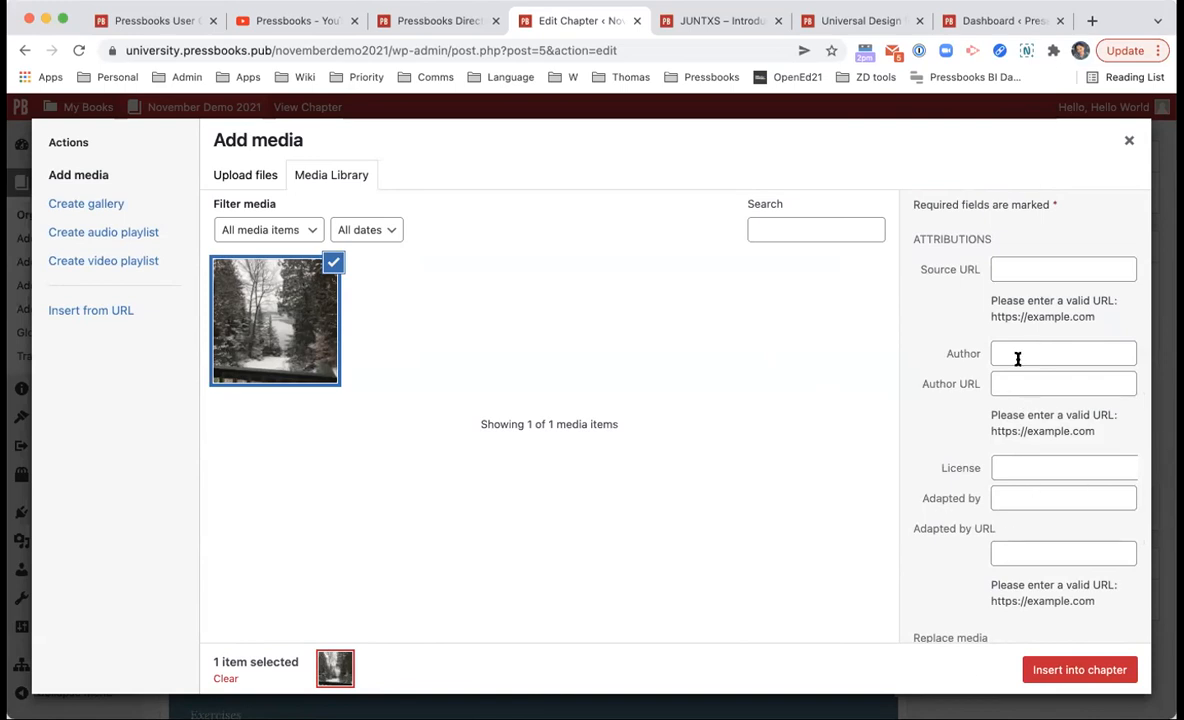
pyautogui.click(1045, 341)
pyautogui.click(1048, 471)
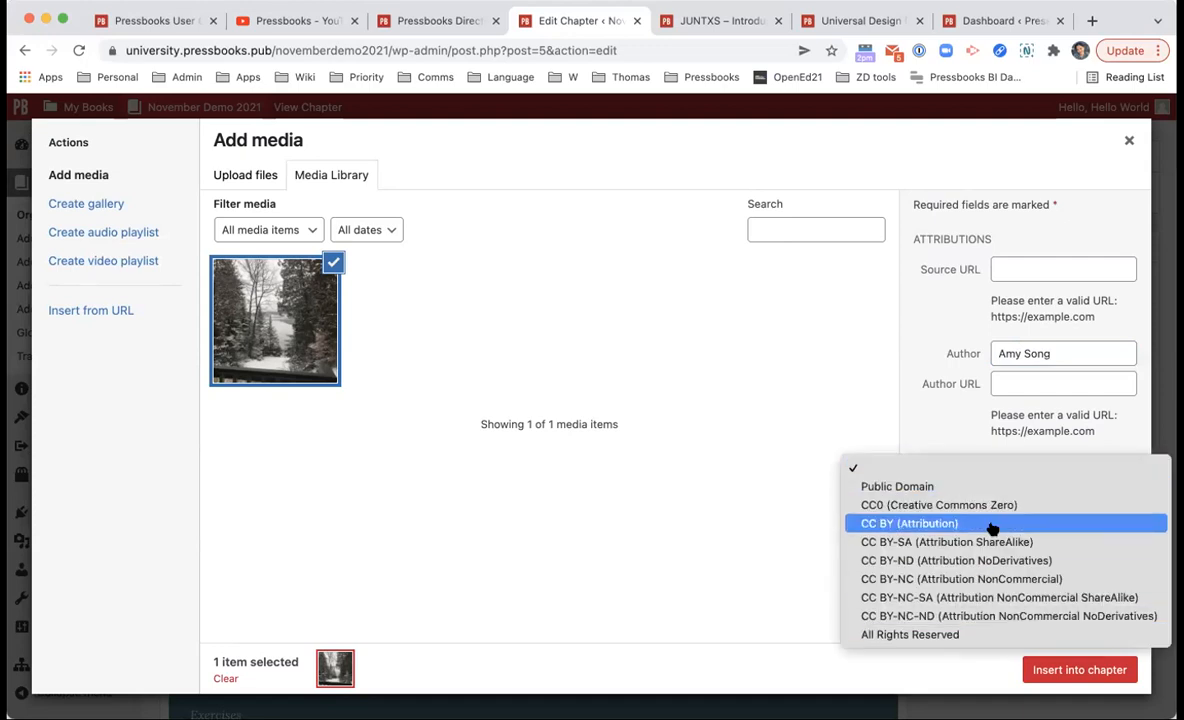
pyautogui.click(992, 528)
# Step: Insert the photo into the chapter at Large 1024 × 768 size
pyautogui.scroll(-3, 981, 396)
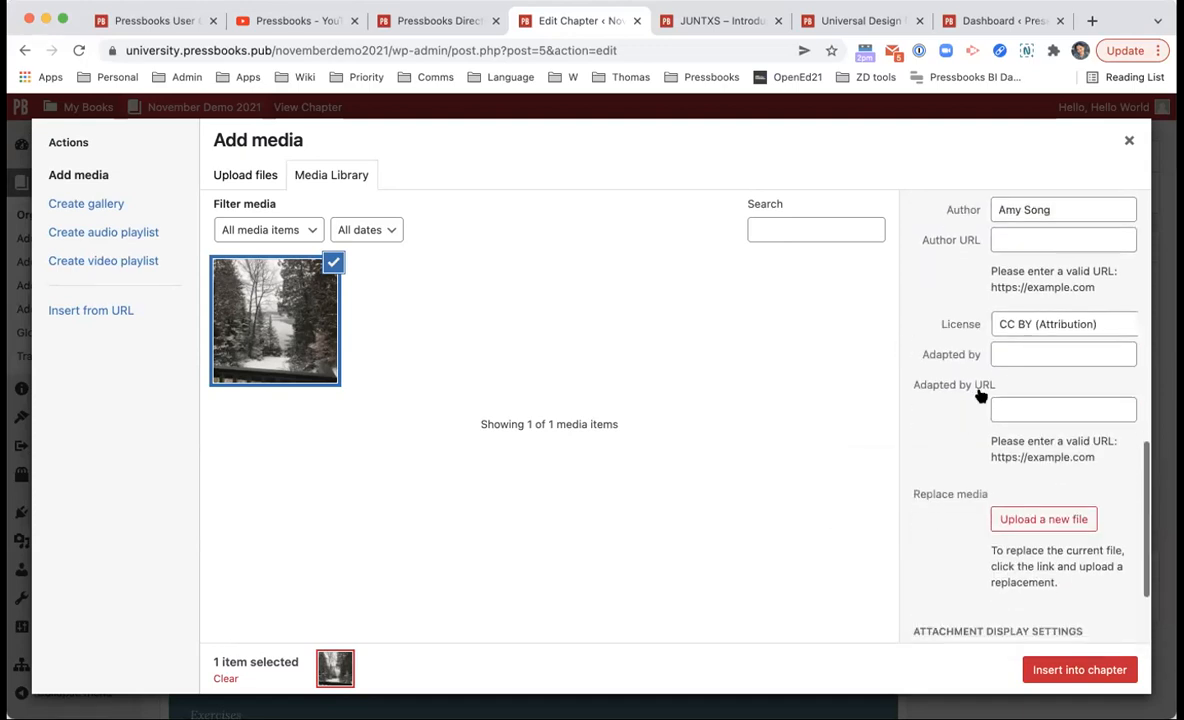
pyautogui.scroll(-3, 980, 390)
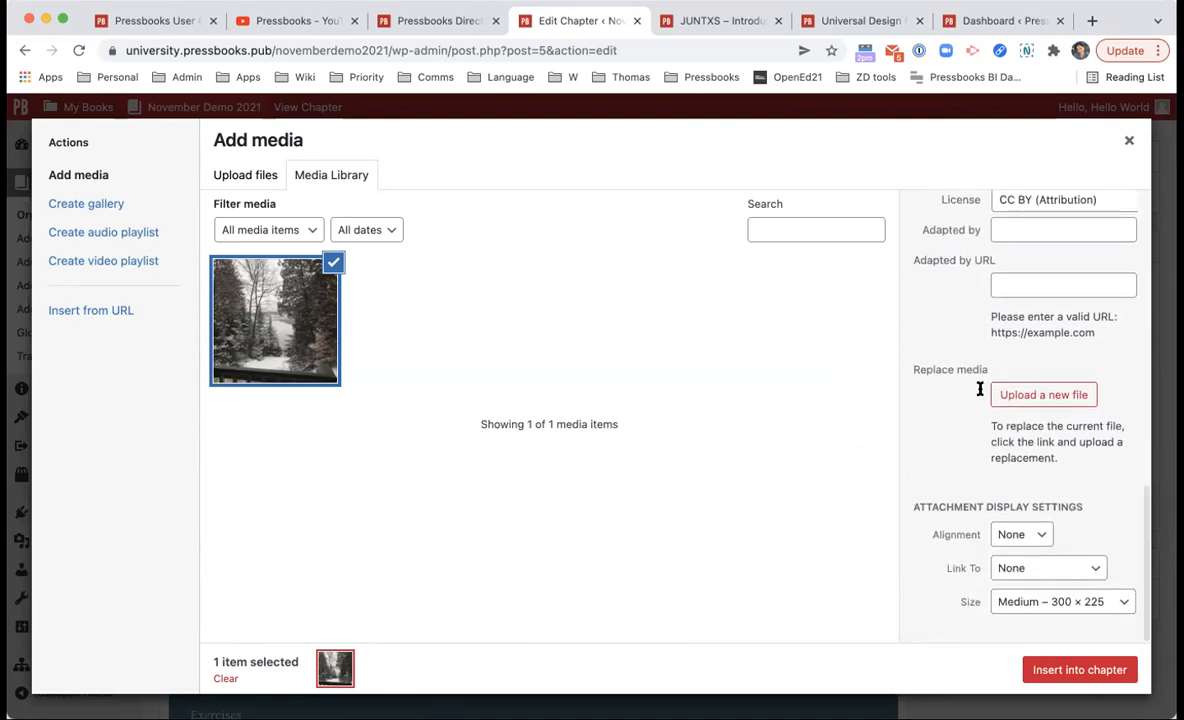
pyautogui.click(1077, 601)
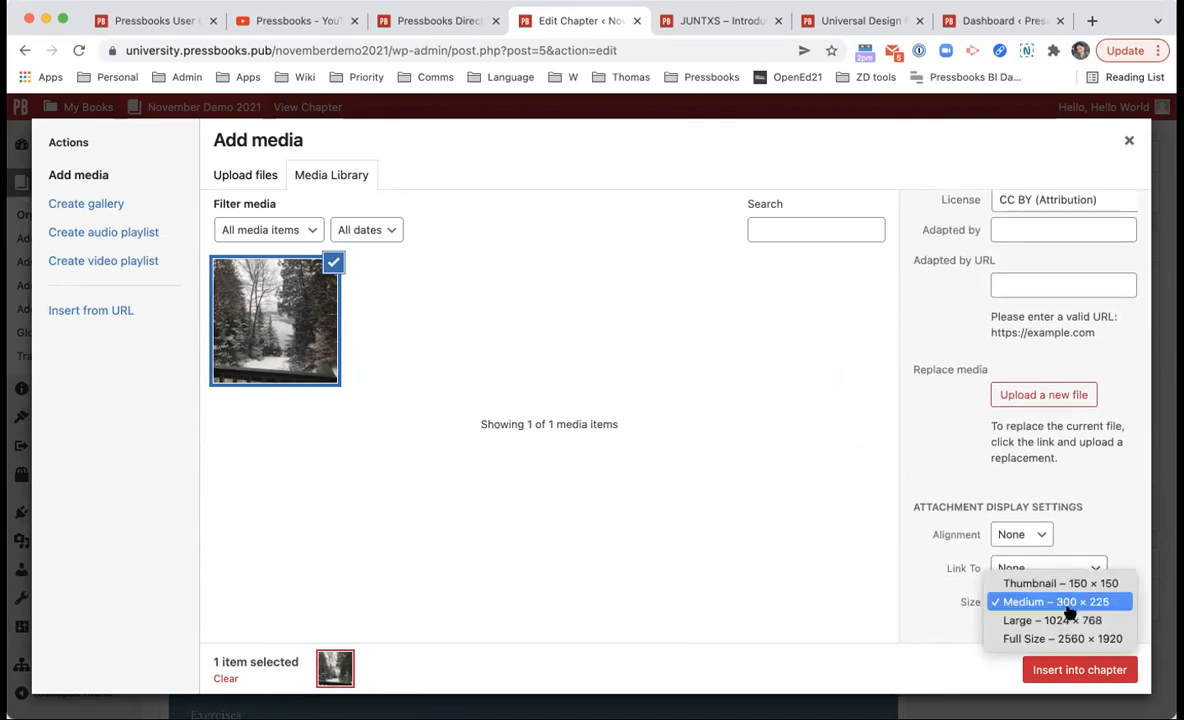
pyautogui.click(1063, 621)
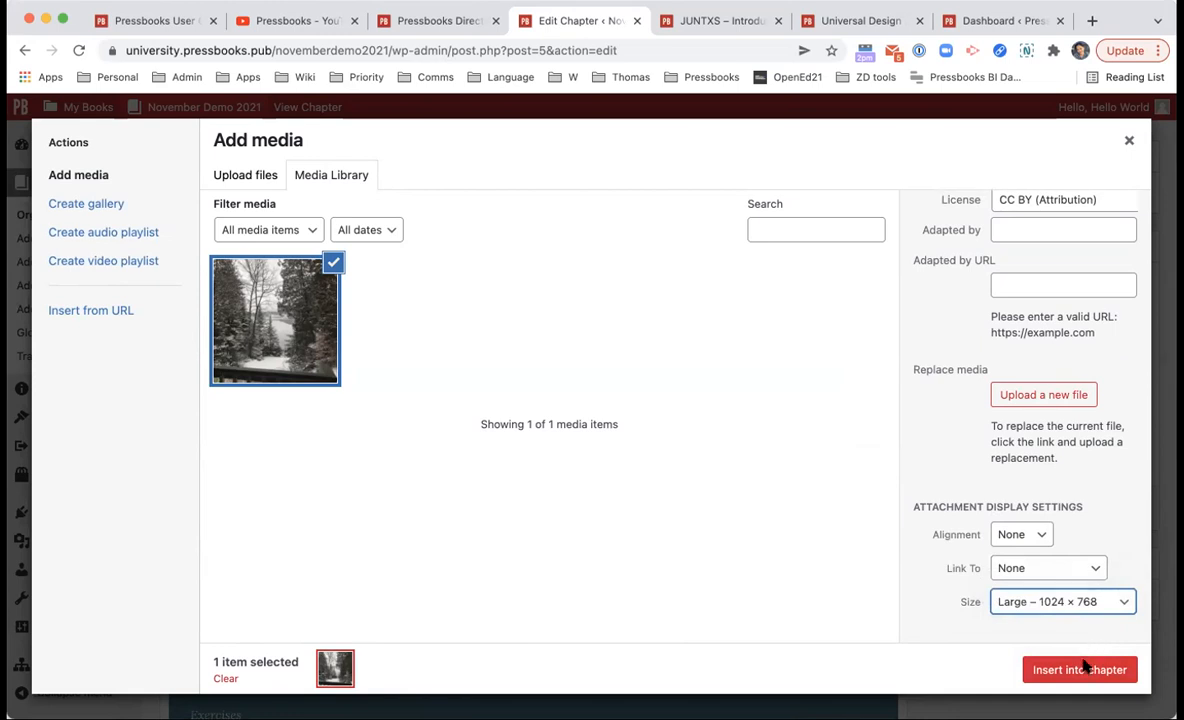
pyautogui.click(1085, 669)
pyautogui.scroll(-5, 965, 617)
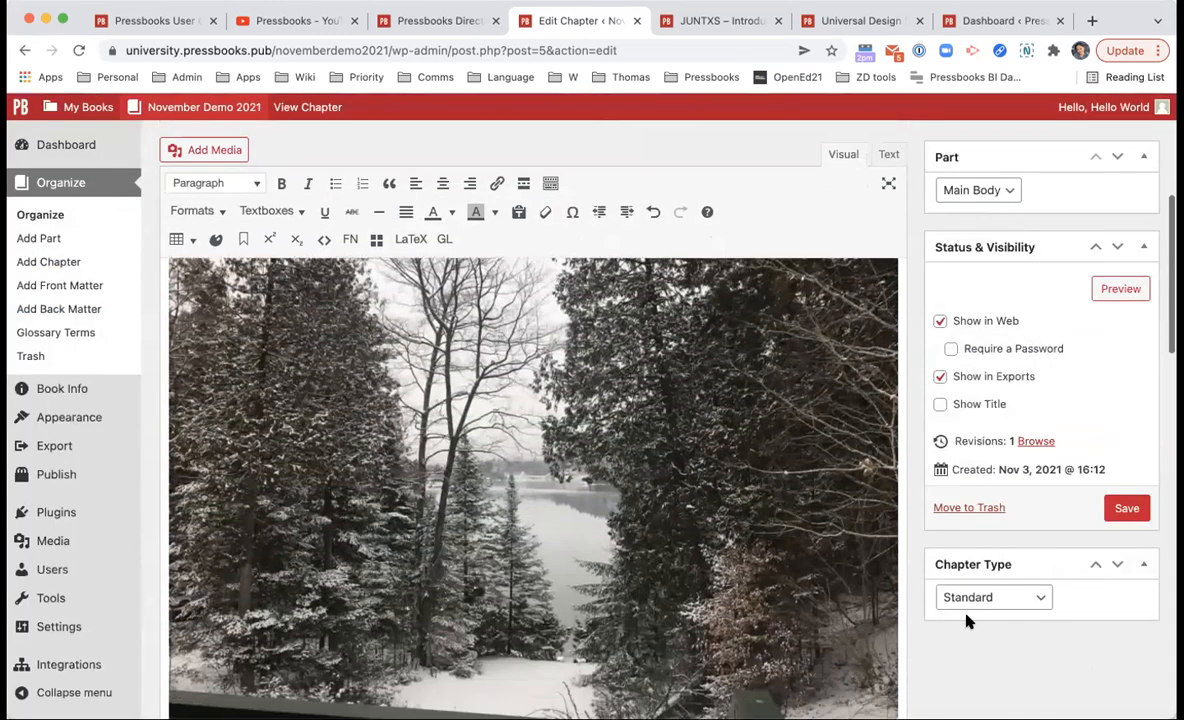
# Step: Make the inserted snowy photo slightly narrower, then reopen the media library
pyautogui.click(787, 588)
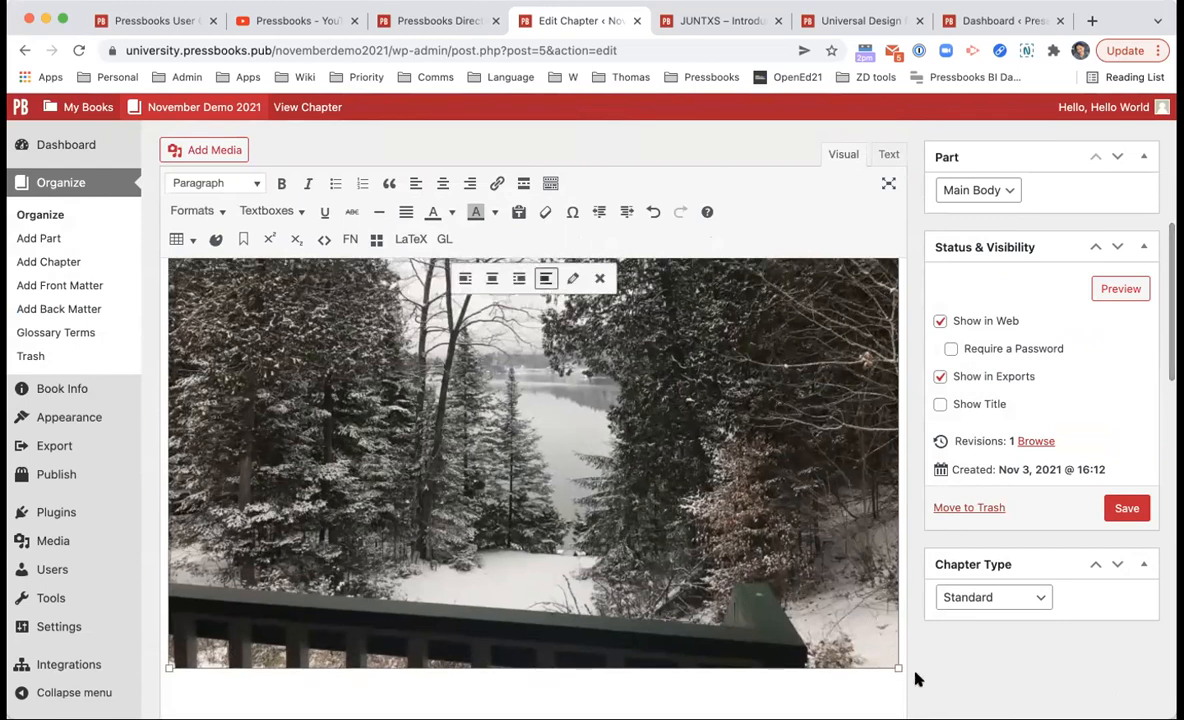
pyautogui.moveTo(897, 667); pyautogui.dragTo(843, 622)
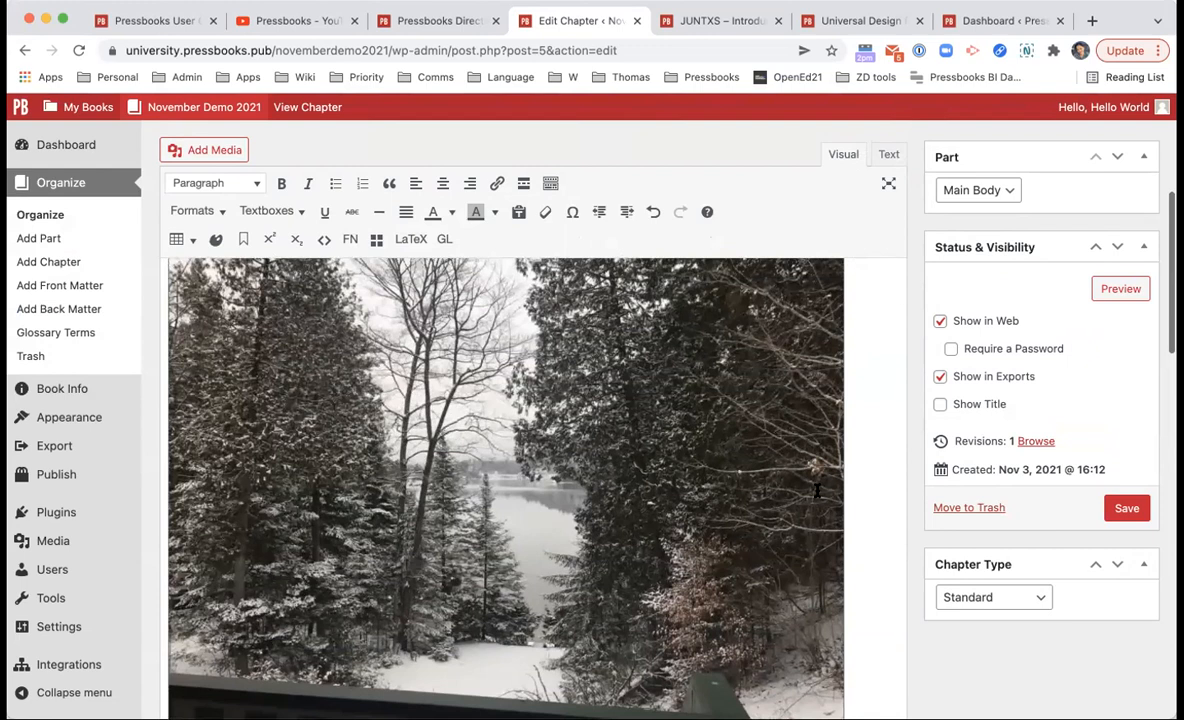
pyautogui.scroll(2, 885, 478)
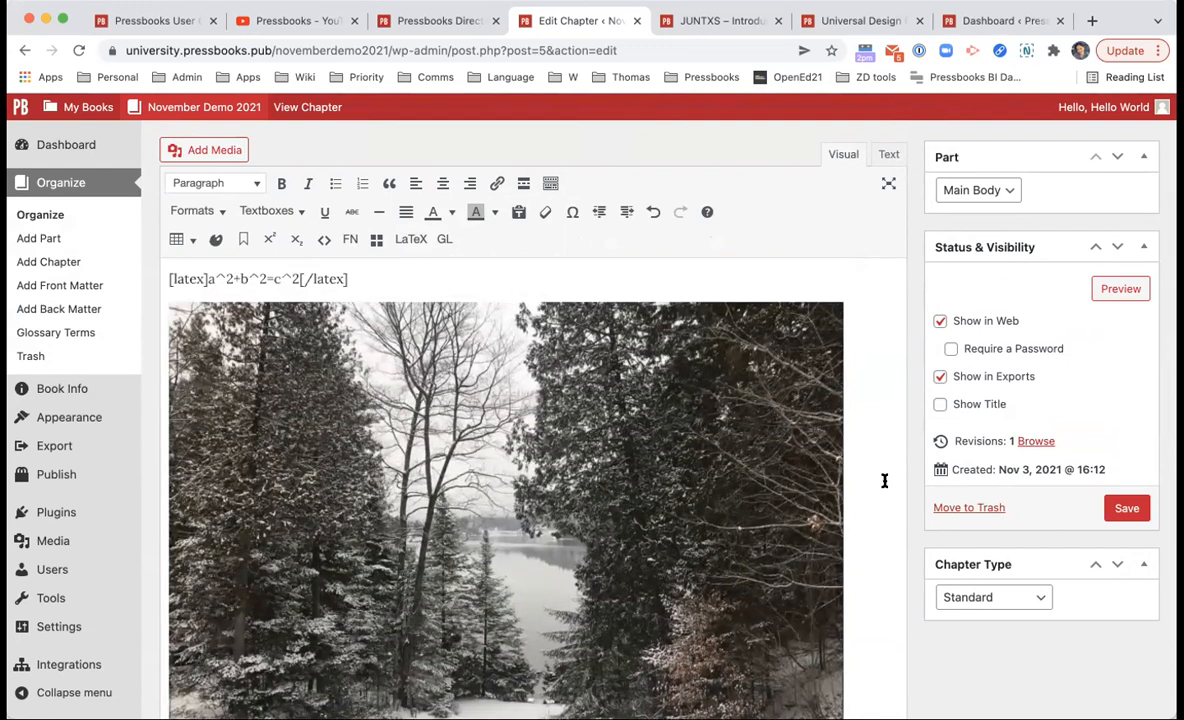
pyautogui.scroll(-2, 885, 481)
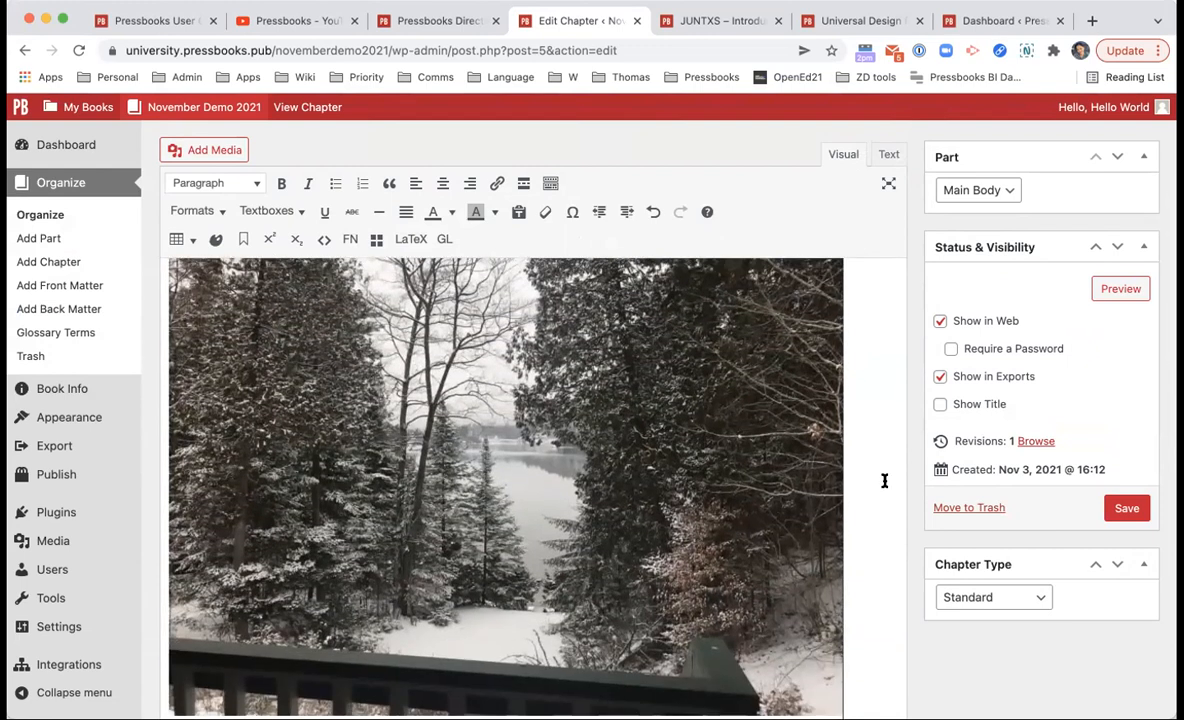
pyautogui.scroll(-3, 885, 481)
pyautogui.scroll(-1, 885, 481)
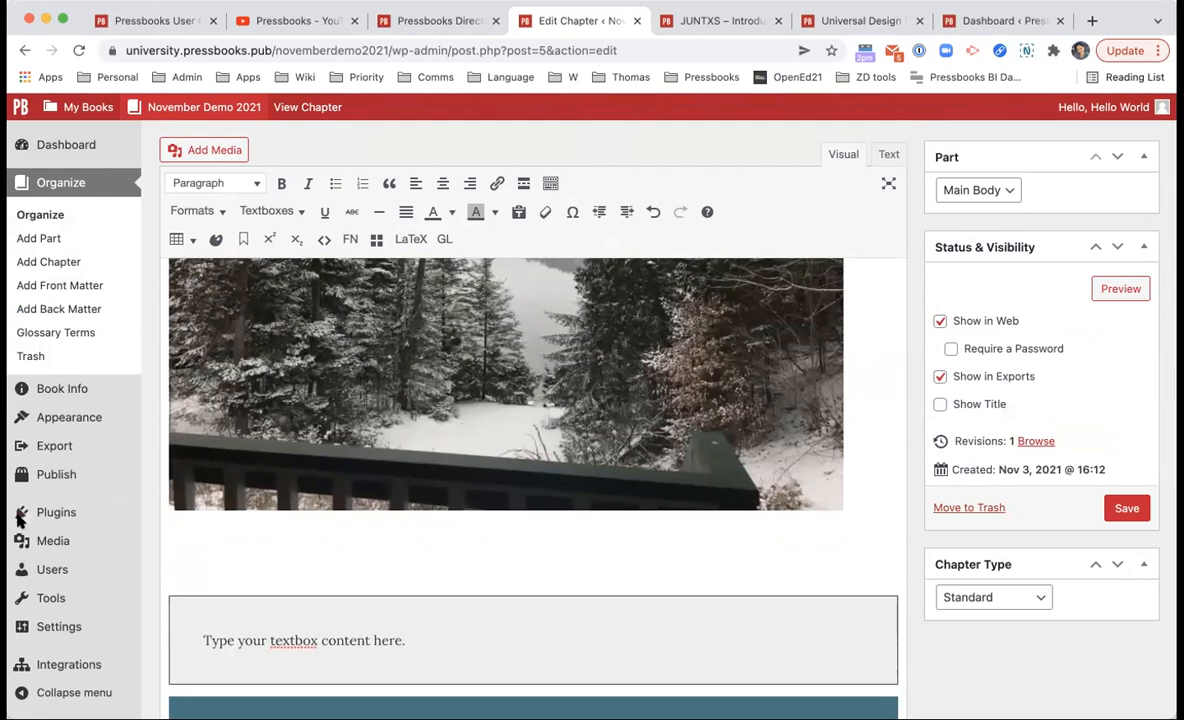
pyautogui.click(205, 150)
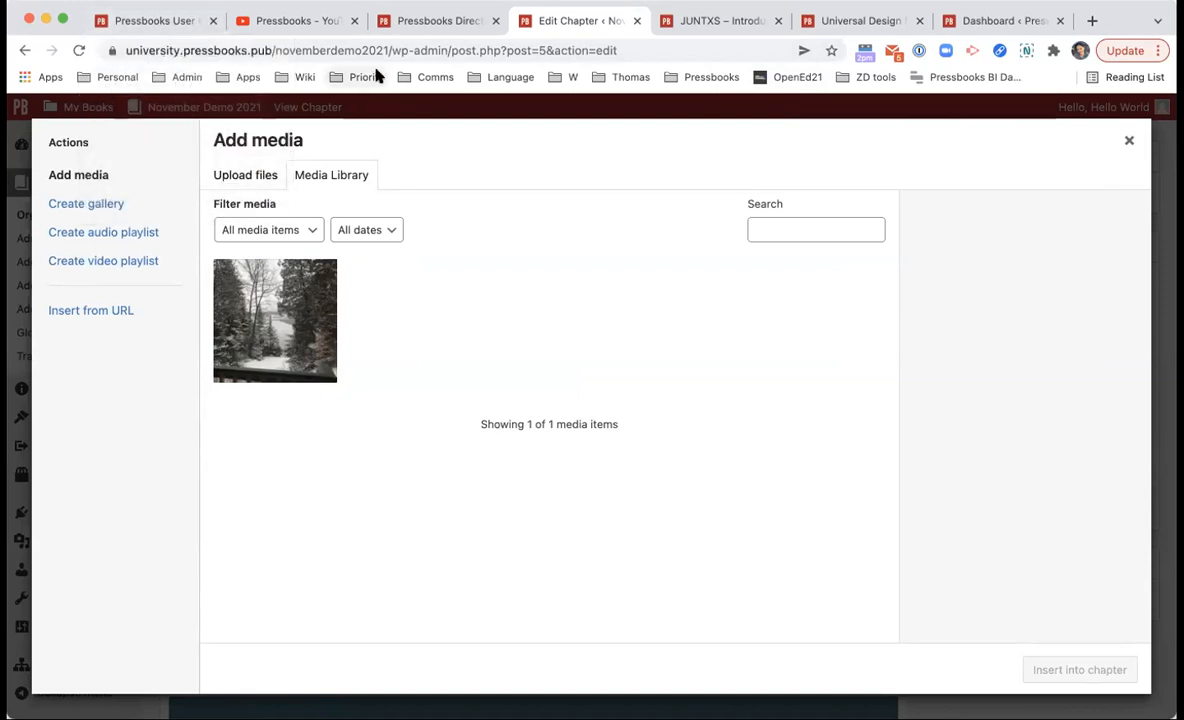
# Step: Close the media library and place the caret on the empty line below the photo
pyautogui.click(1129, 140)
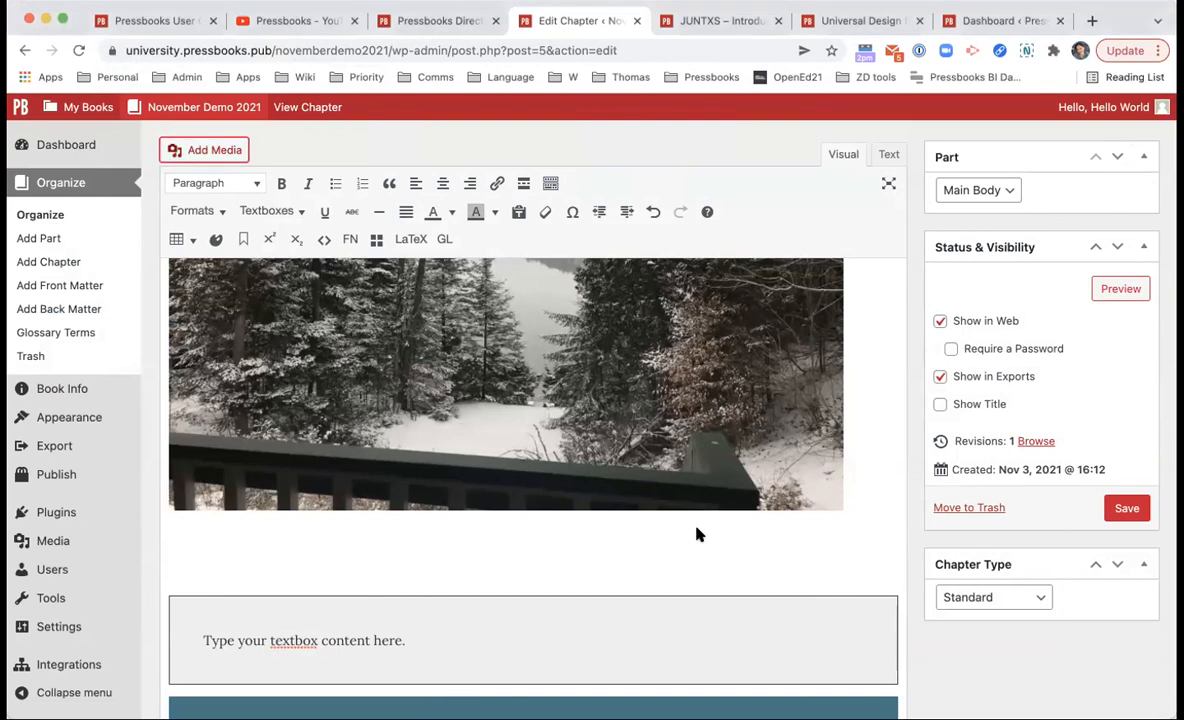
pyautogui.click(476, 560)
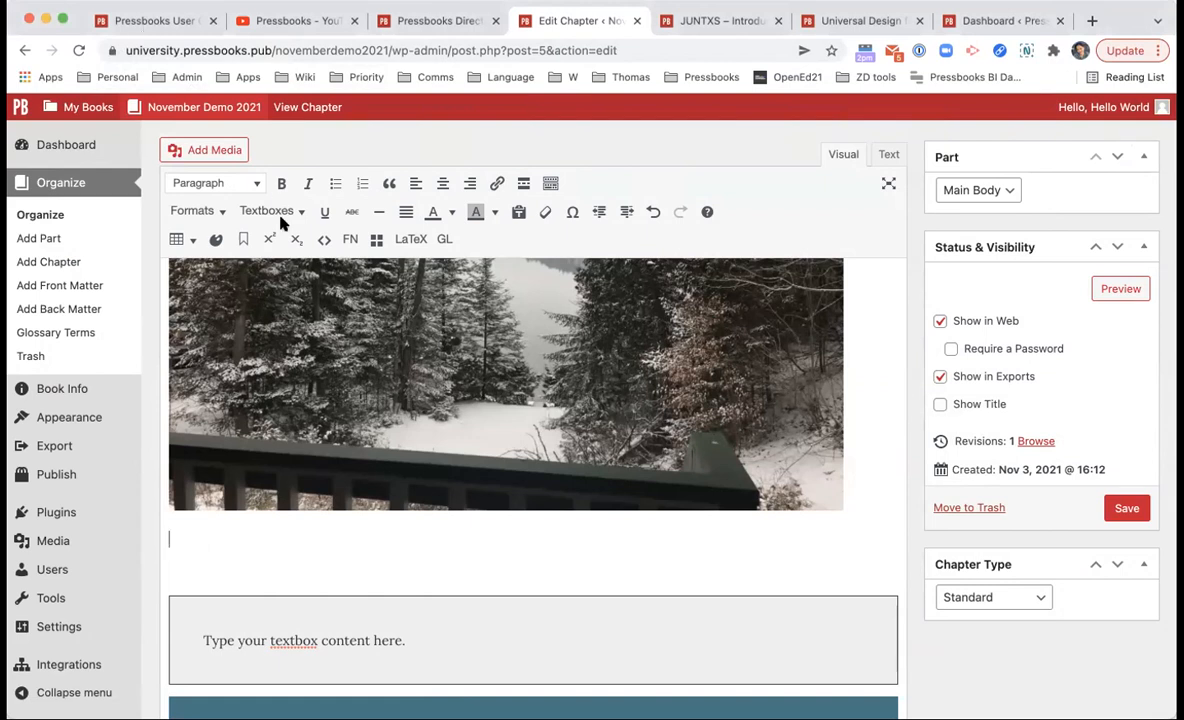
pyautogui.click(212, 145)
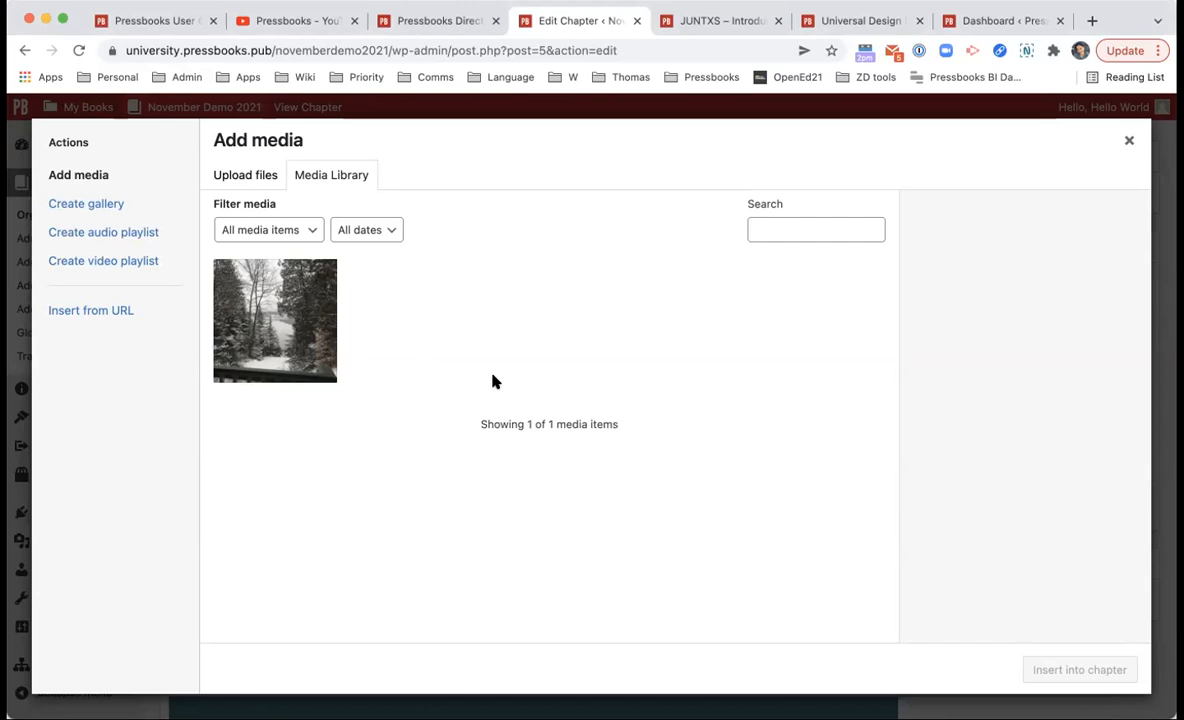
pyautogui.click(1129, 140)
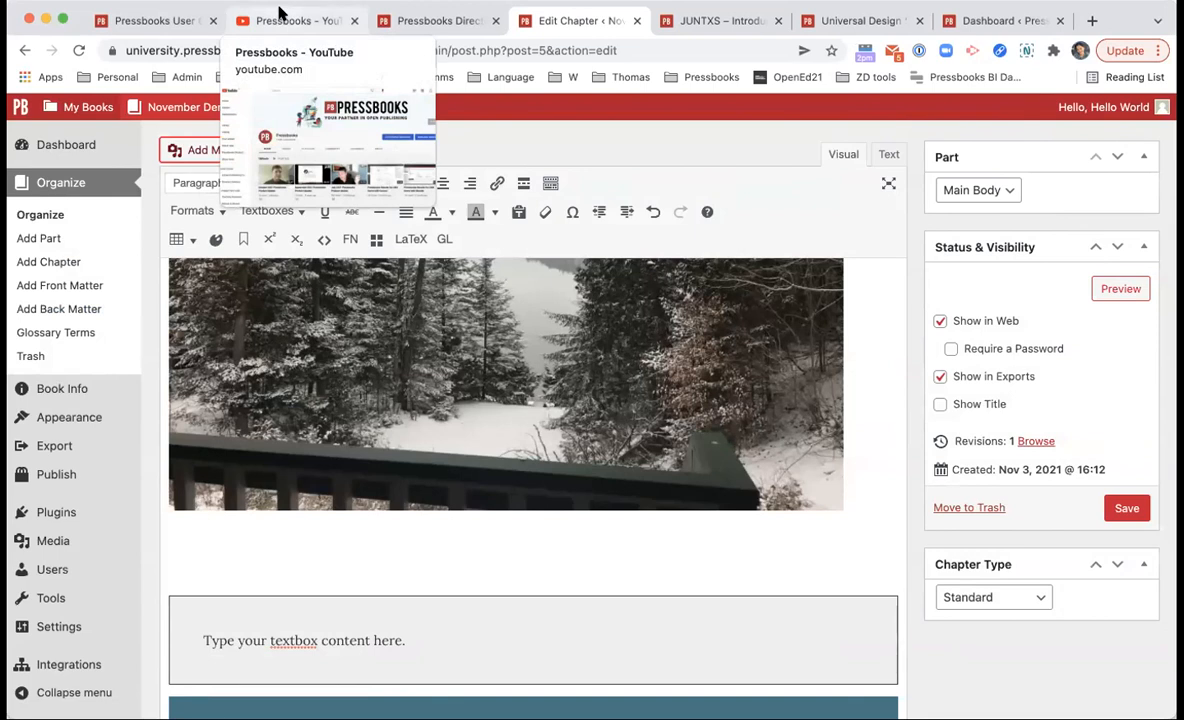
pyautogui.click(481, 506)
pyautogui.click(457, 549)
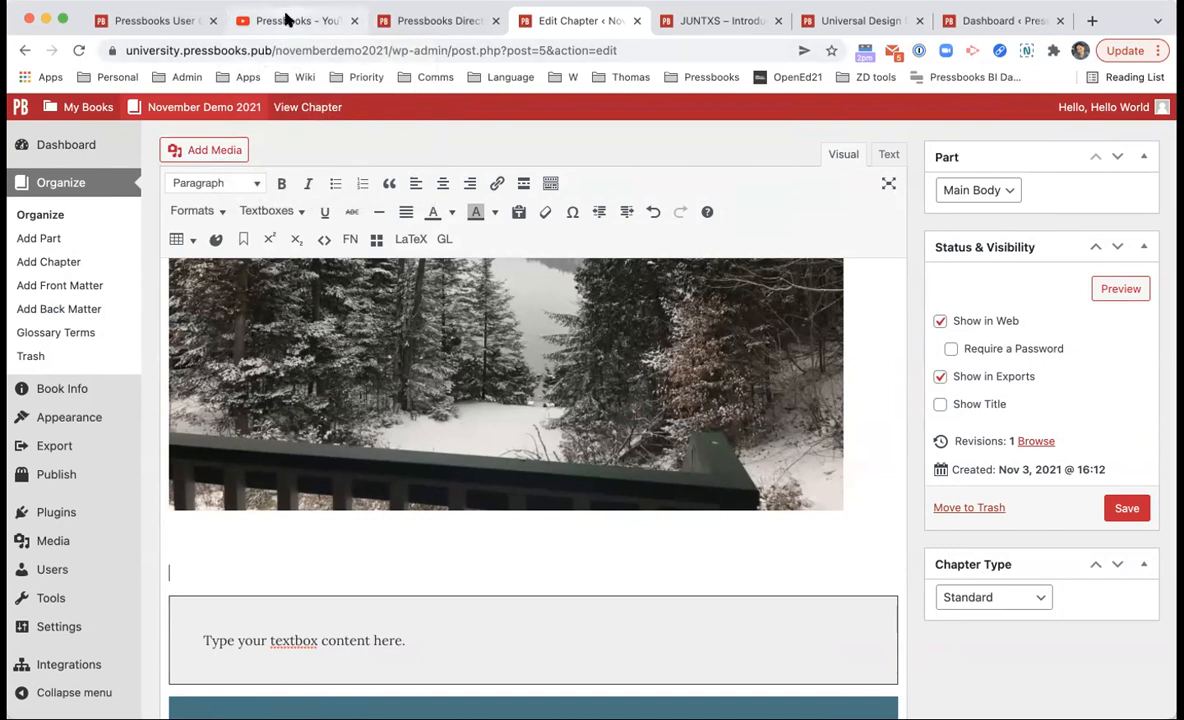
# Step: Copy the URL of the Introduction to Pressbooks video and return to the chapter
pyautogui.click(287, 20)
pyautogui.scroll(-3, 827, 592)
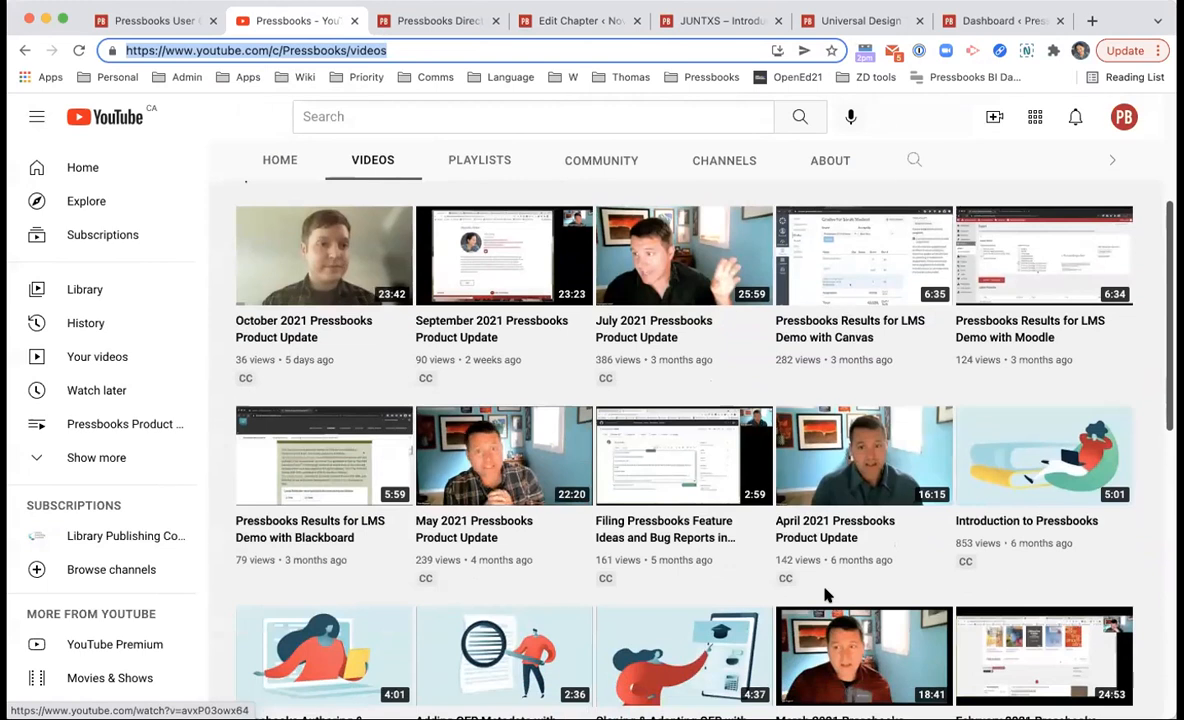
pyautogui.scroll(-1, 1107, 585)
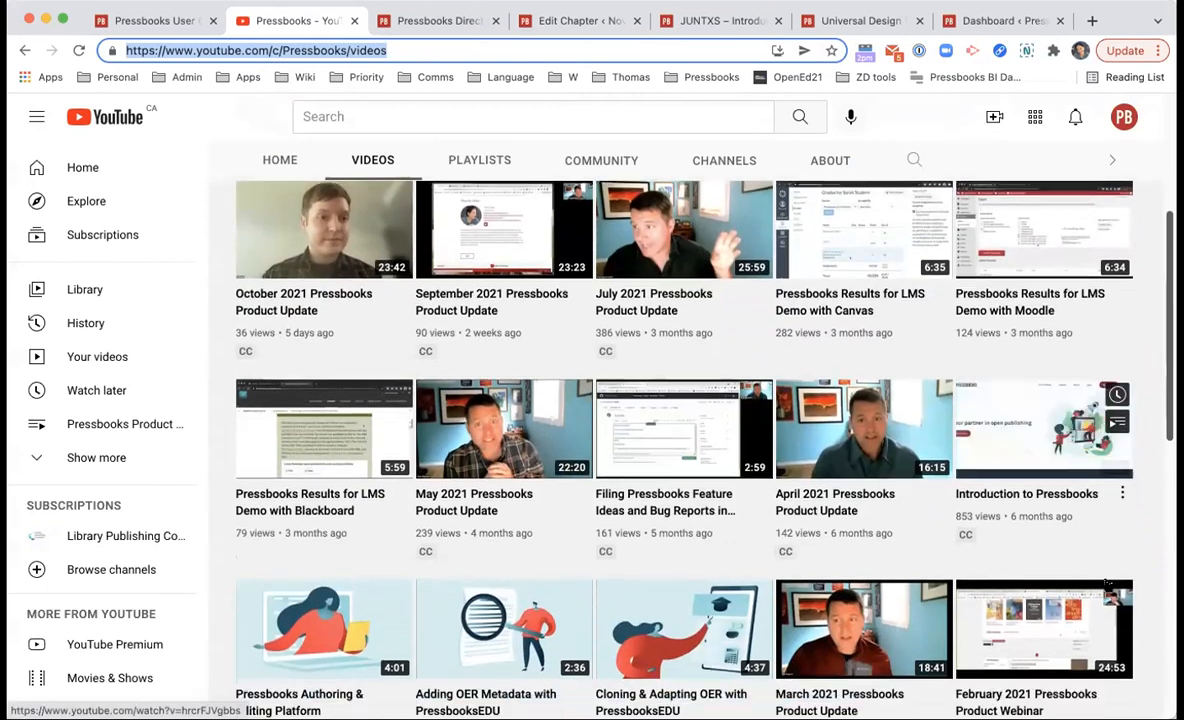
pyautogui.click(1057, 467)
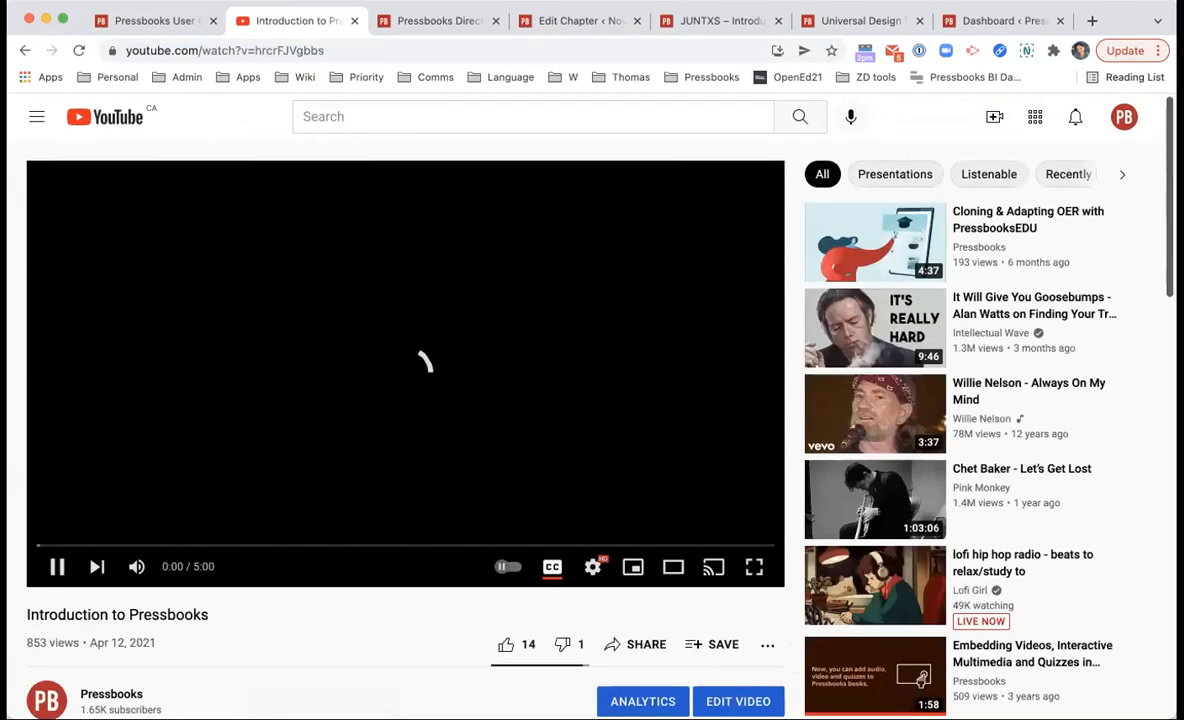
pyautogui.click(225, 45)
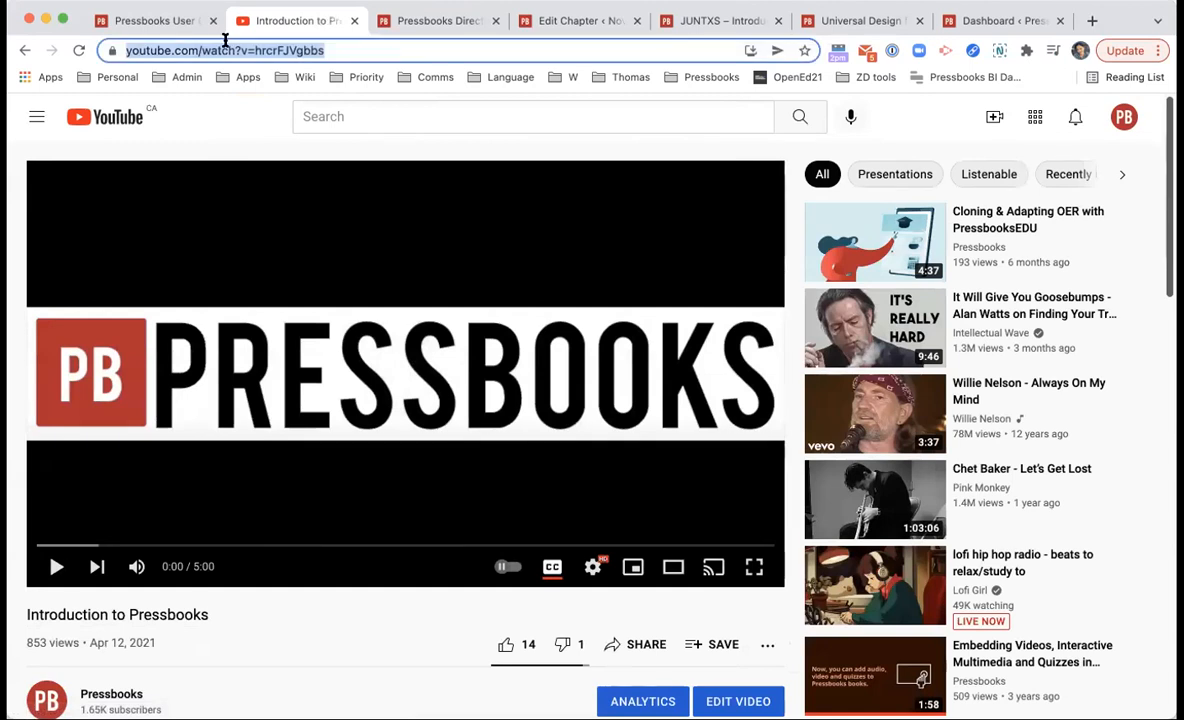
pyautogui.click(425, 20)
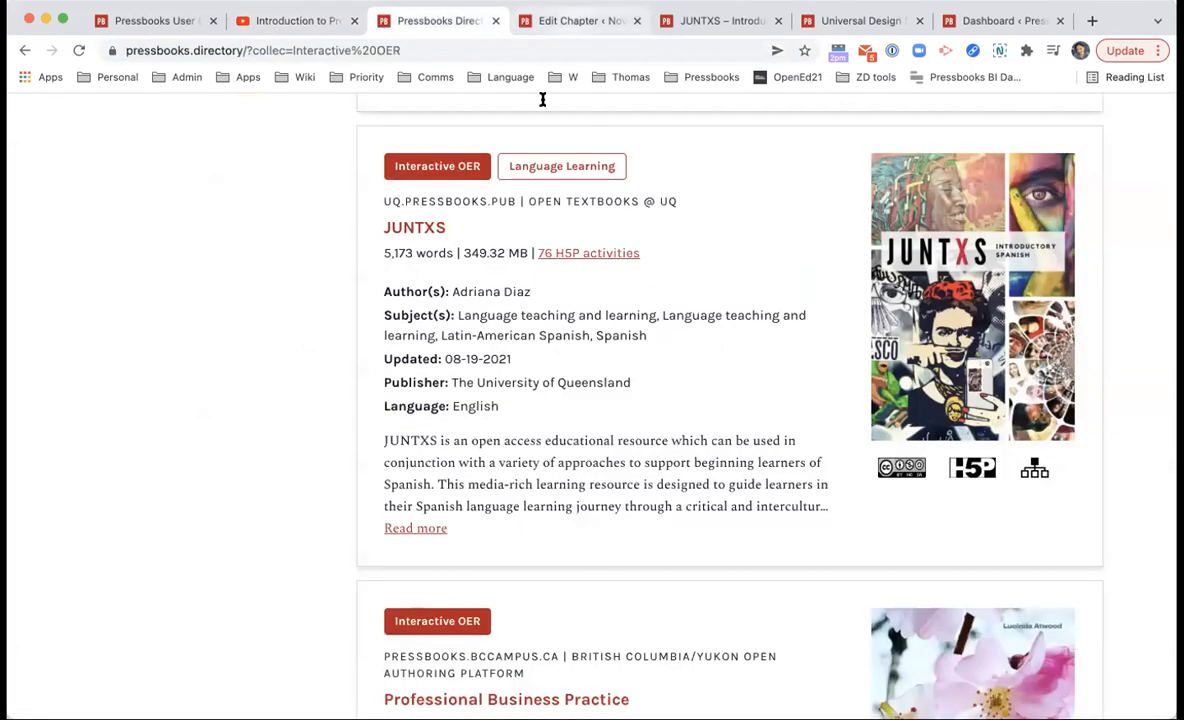
pyautogui.click(563, 22)
# Step: Paste the YouTube link below the photo, then play and pause the embed
pyautogui.write('https://www.youtube.com/watch?v=5nc97rgbbs')
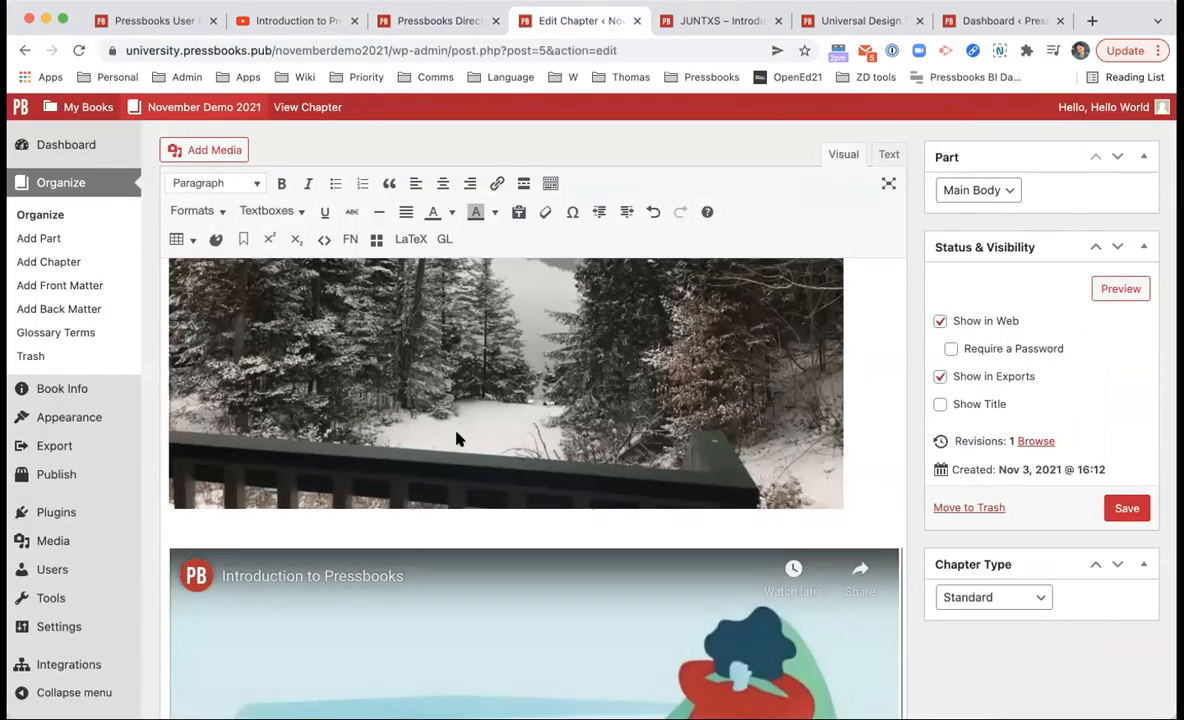
pyautogui.scroll(-5, 456, 434)
pyautogui.click(535, 402)
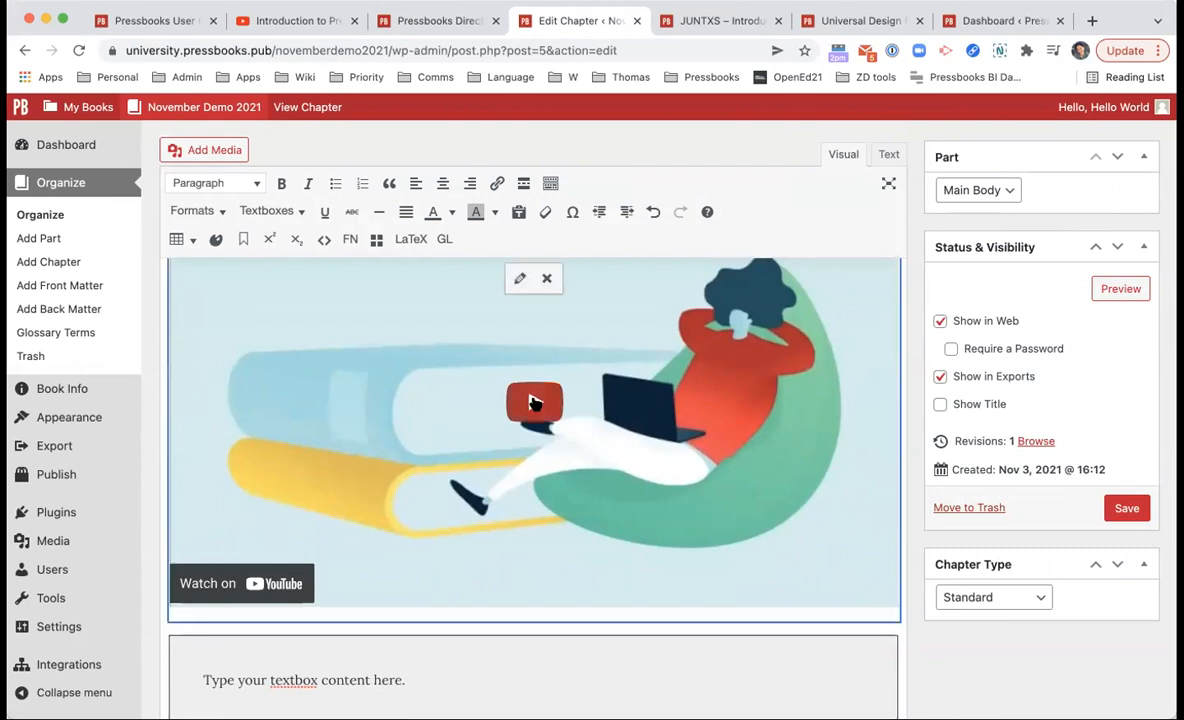
pyautogui.click(612, 431)
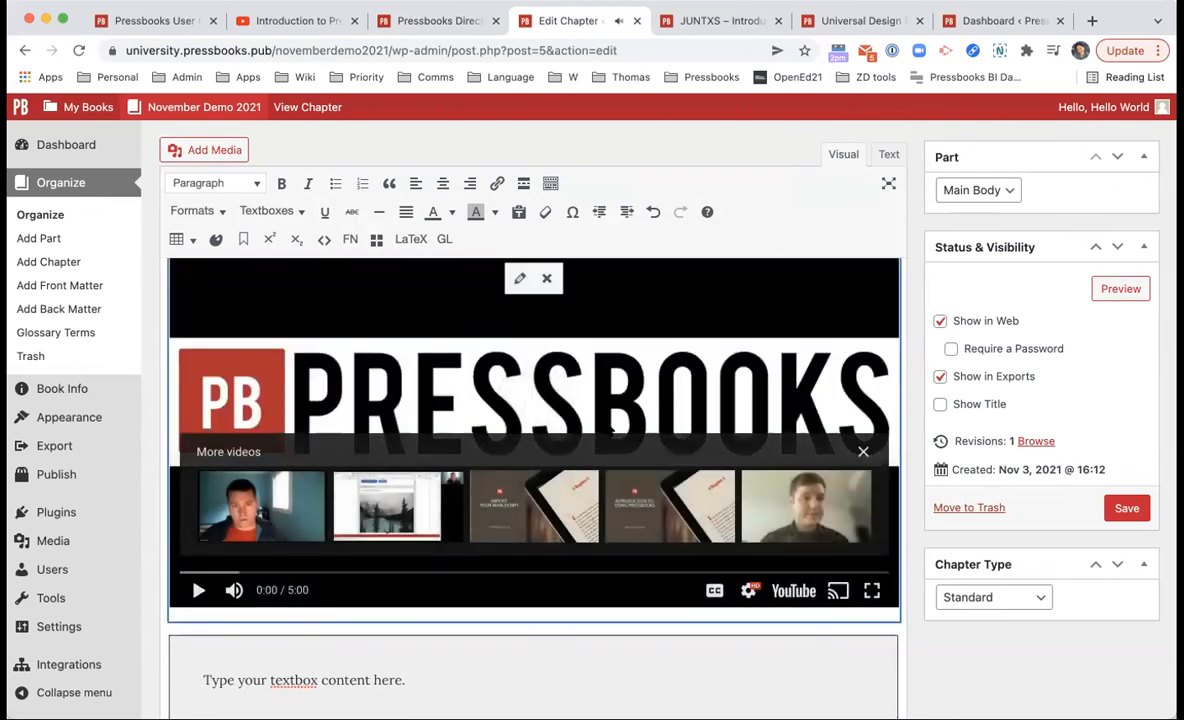
pyautogui.click(863, 452)
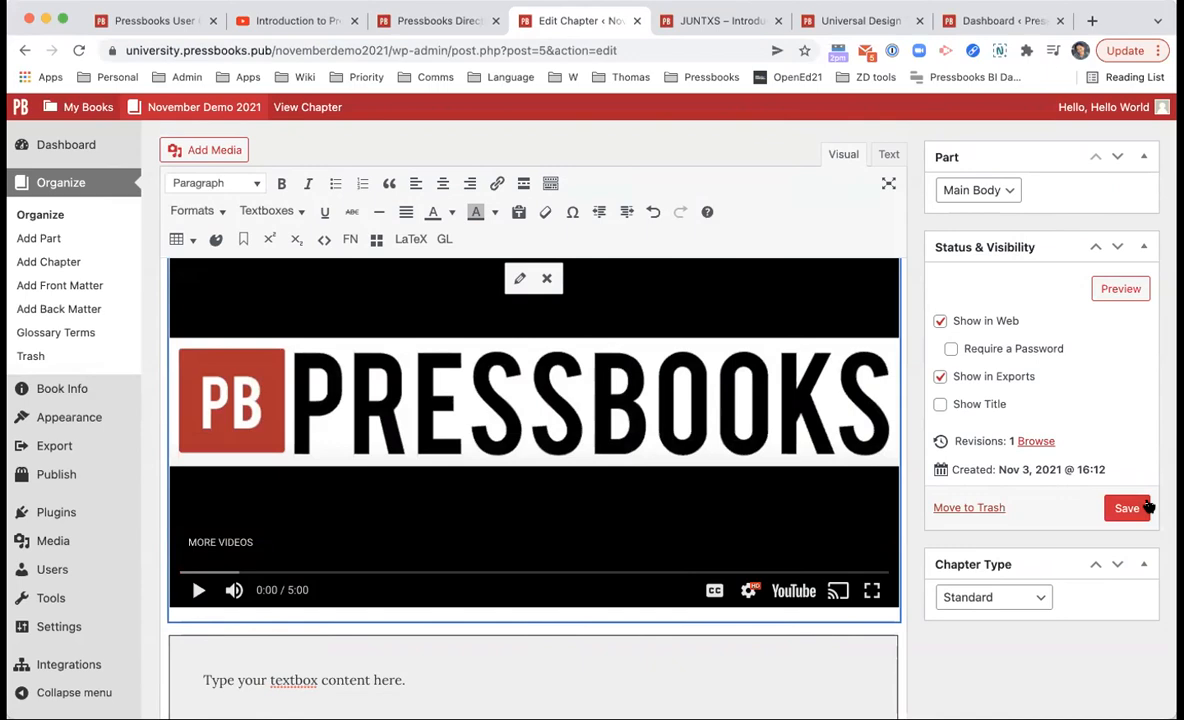
# Step: Preview Chapter 1, play and pause the embedded video, then open a new browser tab
pyautogui.click(1117, 287)
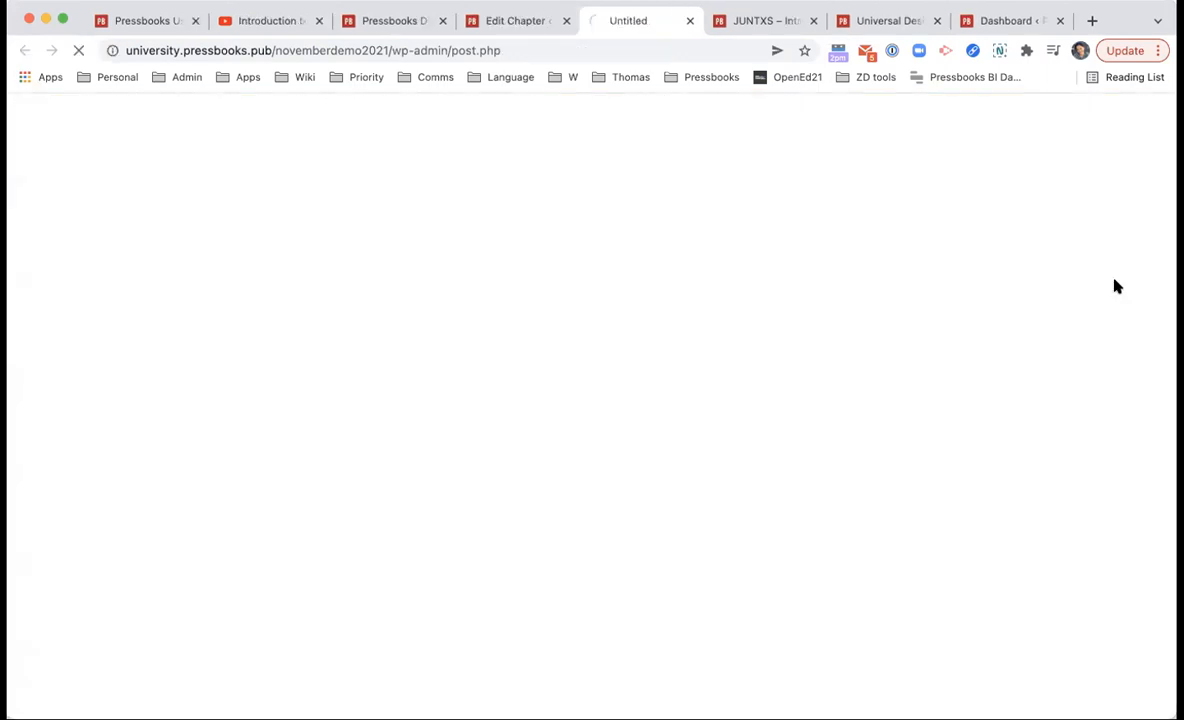
pyautogui.scroll(-10, 925, 367)
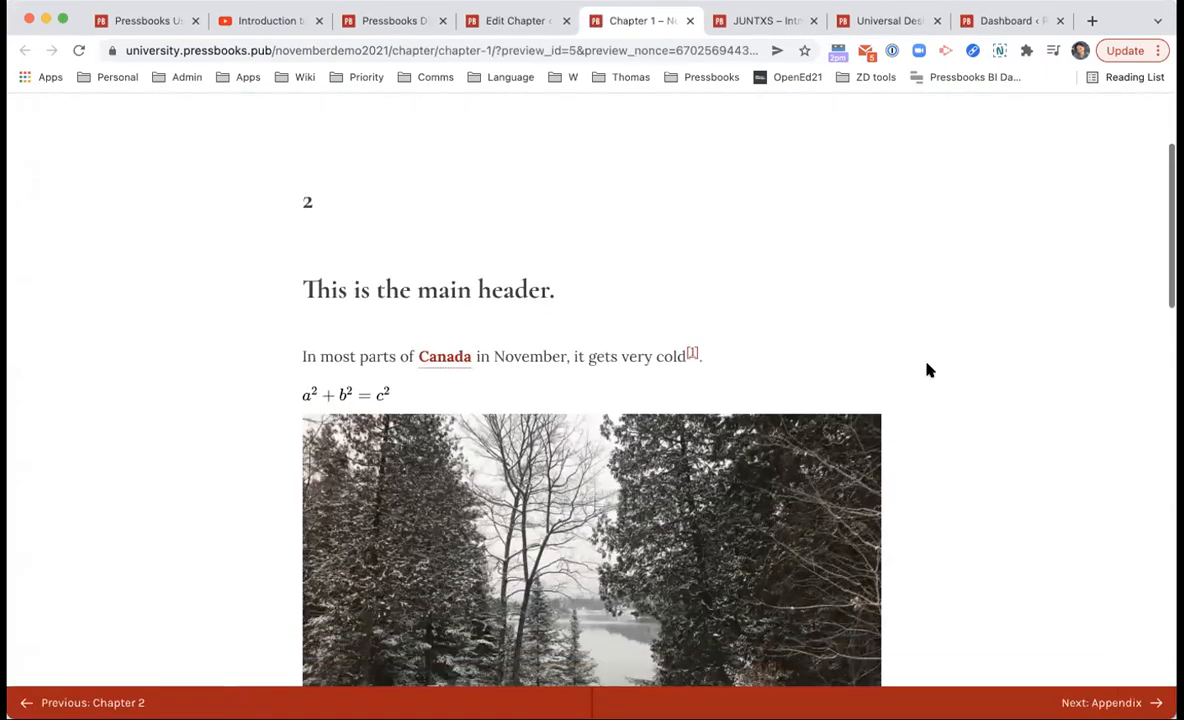
pyautogui.scroll(3, 665, 204)
pyautogui.scroll(-4, 700, 260)
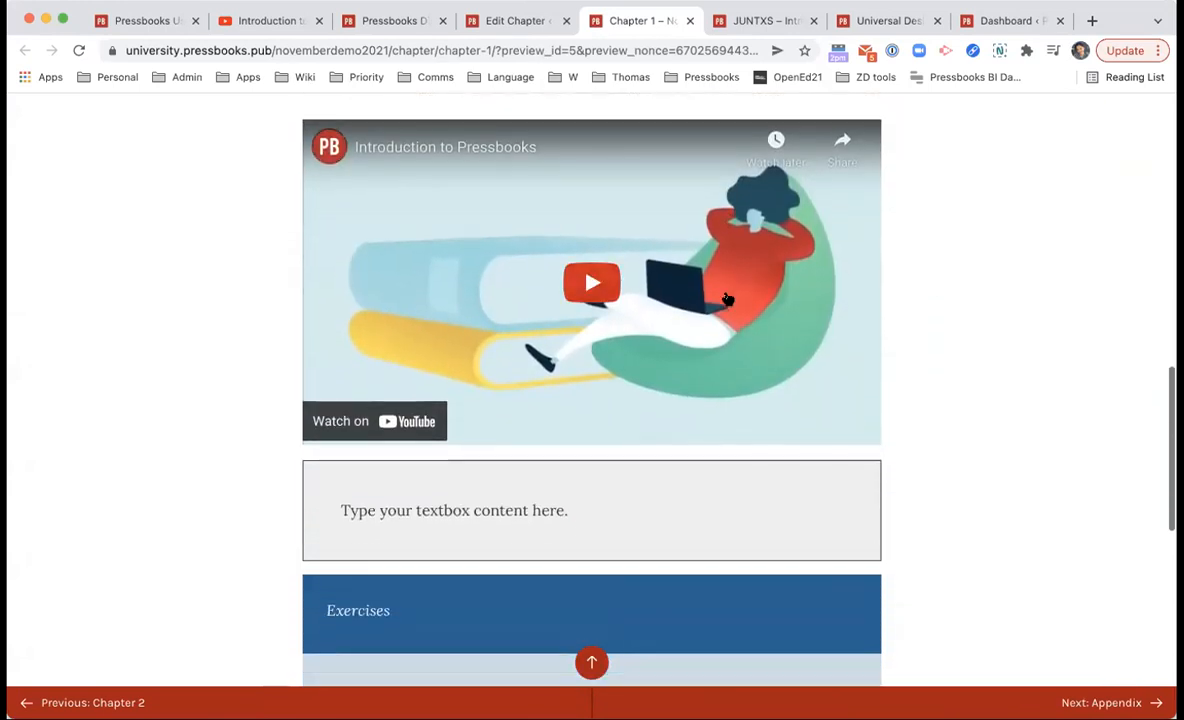
pyautogui.click(727, 299)
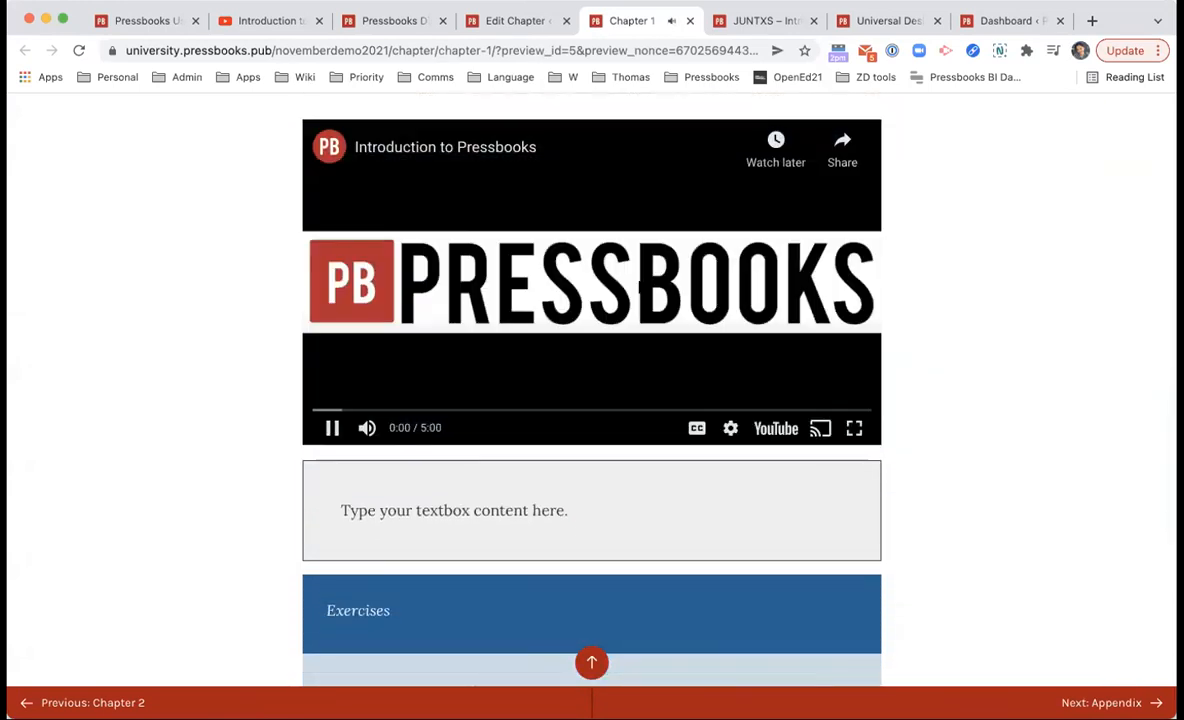
pyautogui.click(640, 287)
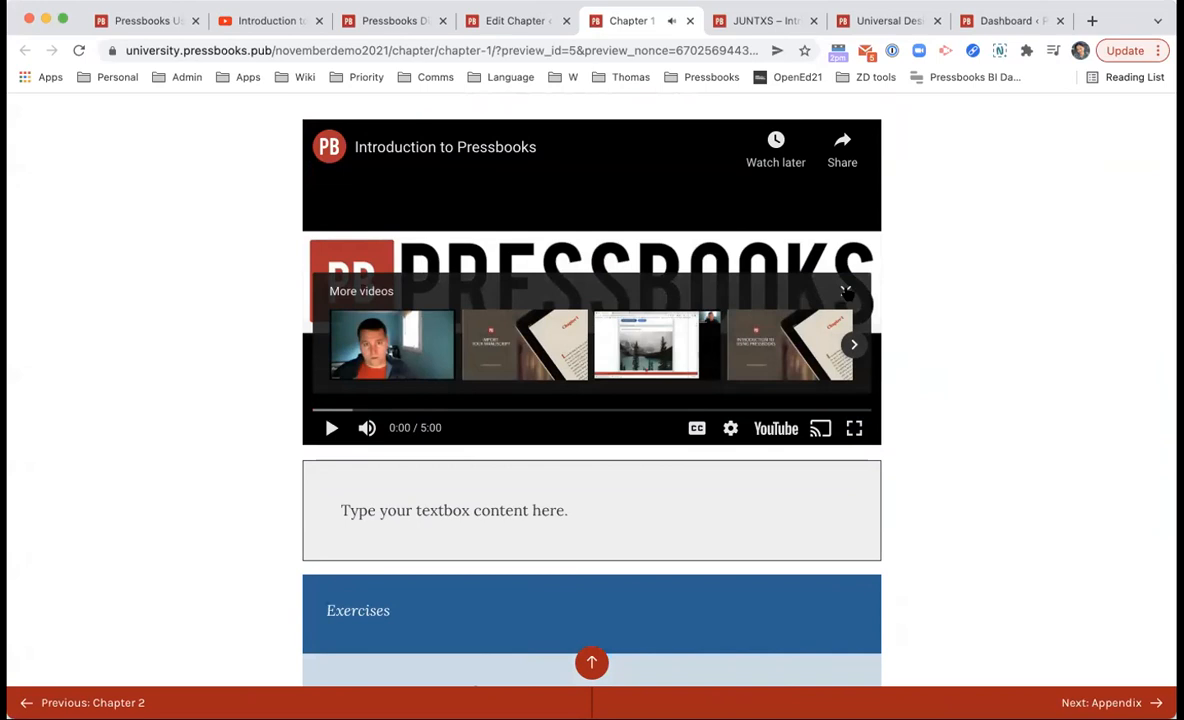
pyautogui.scroll(2, 1006, 329)
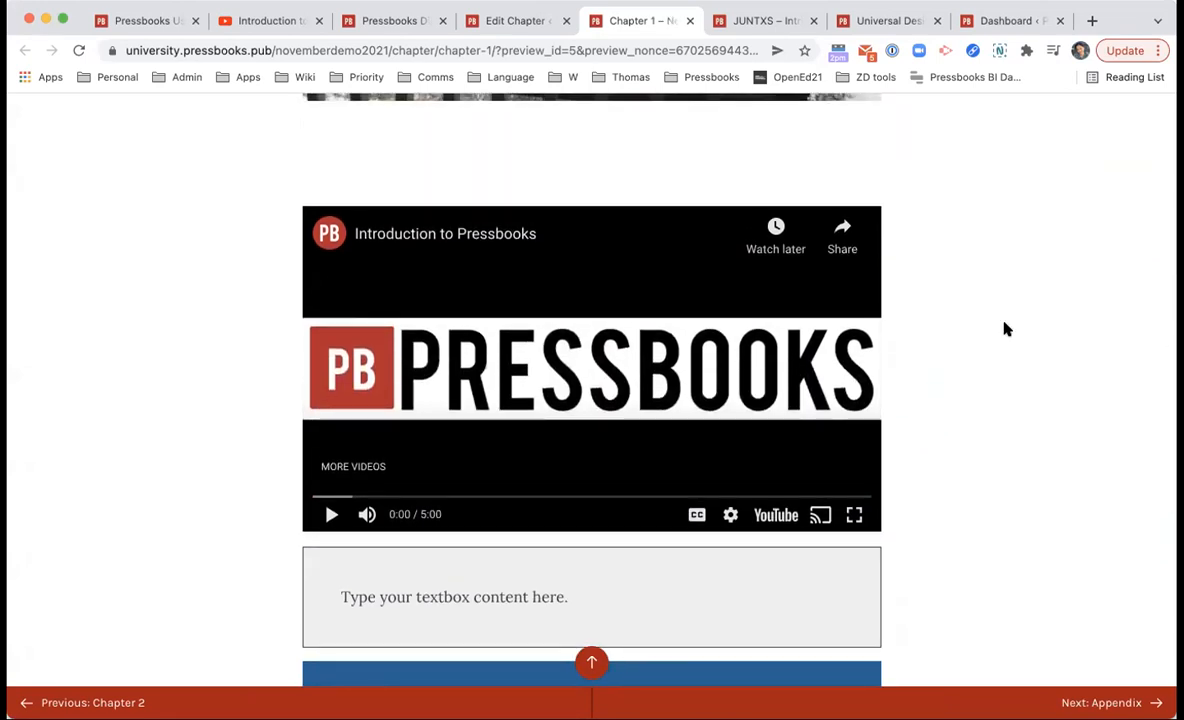
pyautogui.press('super+t')
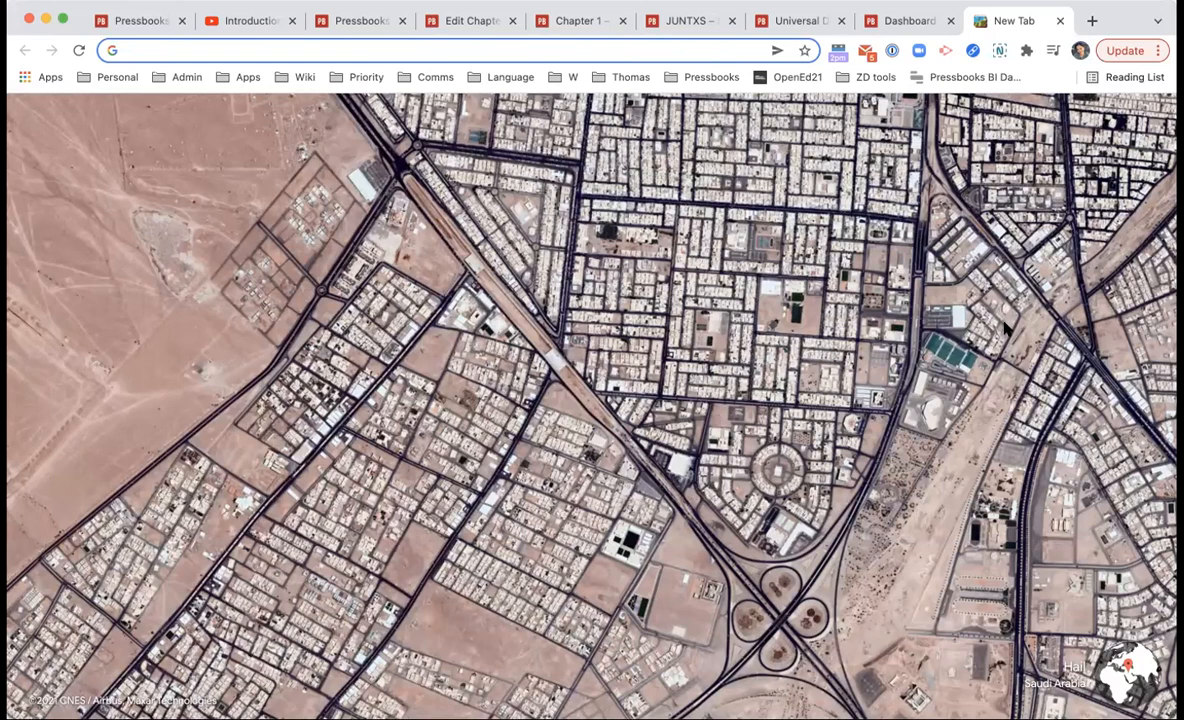
# Step: Search the web for 'oembed' and open the WordPress.org Embeds help article
pyautogui.write('oembed')
pyautogui.press('Return')
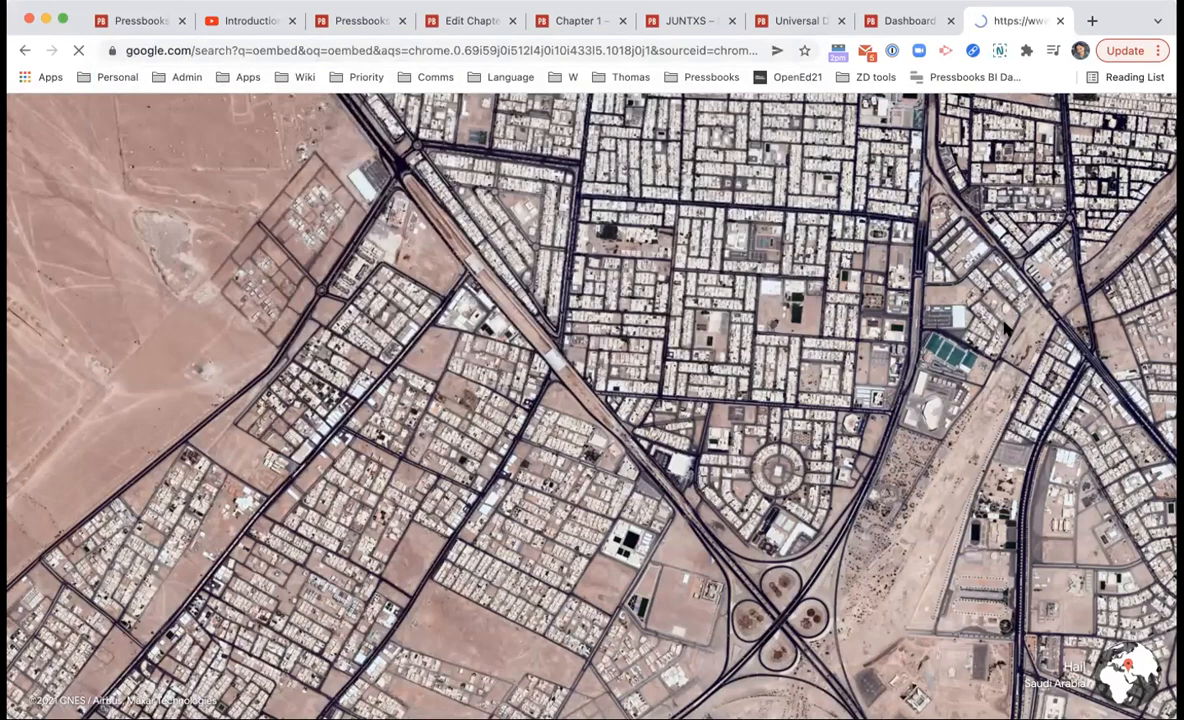
pyautogui.scroll(-3, 1005, 330)
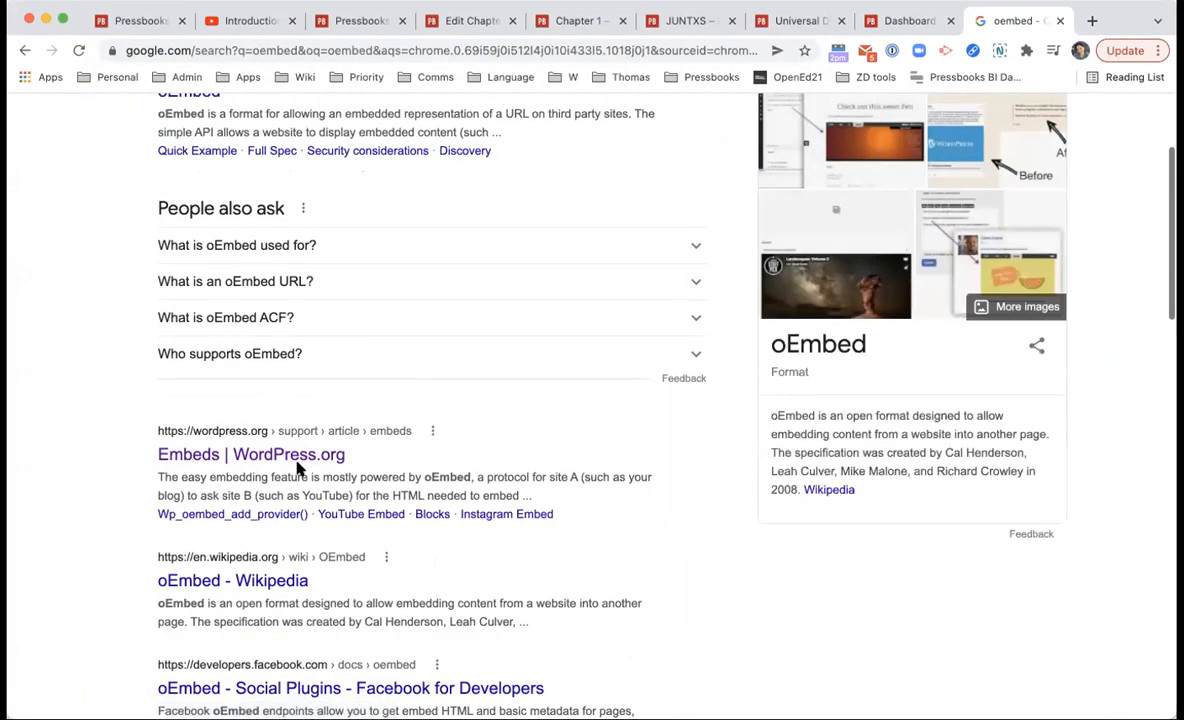
pyautogui.click(298, 456)
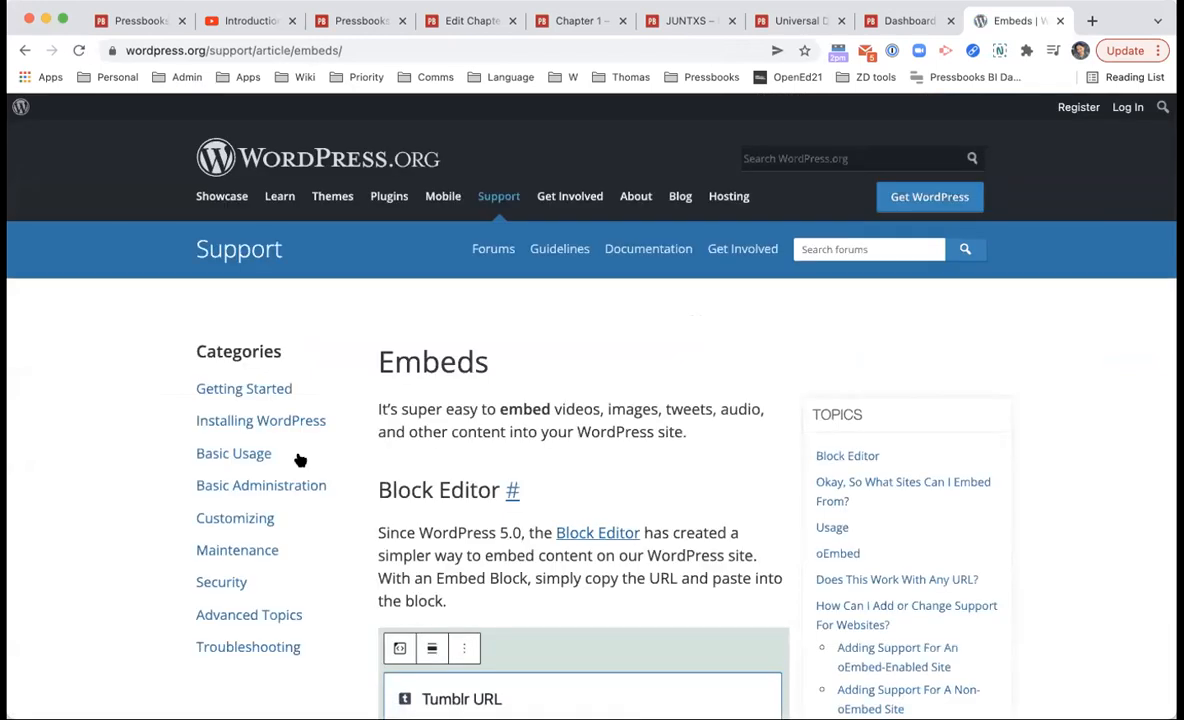
# Step: Read the Embeds article, select its web address, then close it to return to Chapter 1's preview
pyautogui.scroll(-3, 349, 426)
pyautogui.scroll(-10, 360, 420)
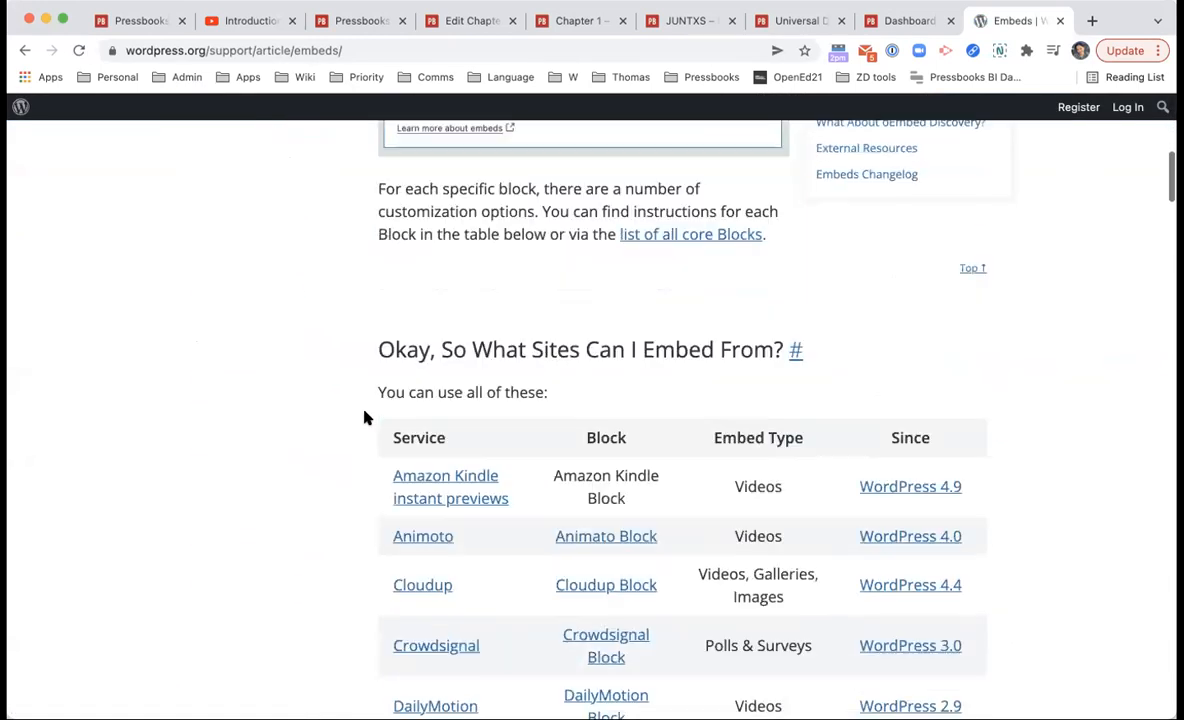
pyautogui.scroll(-1, 366, 417)
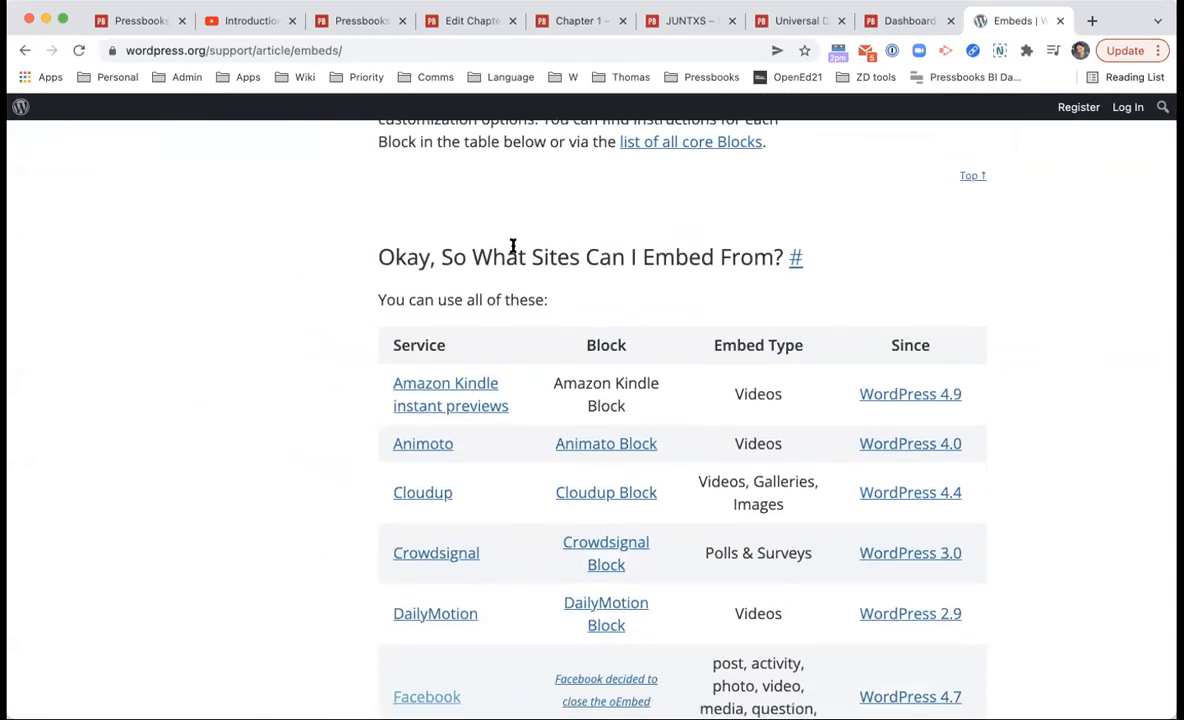
pyautogui.scroll(-4, 605, 337)
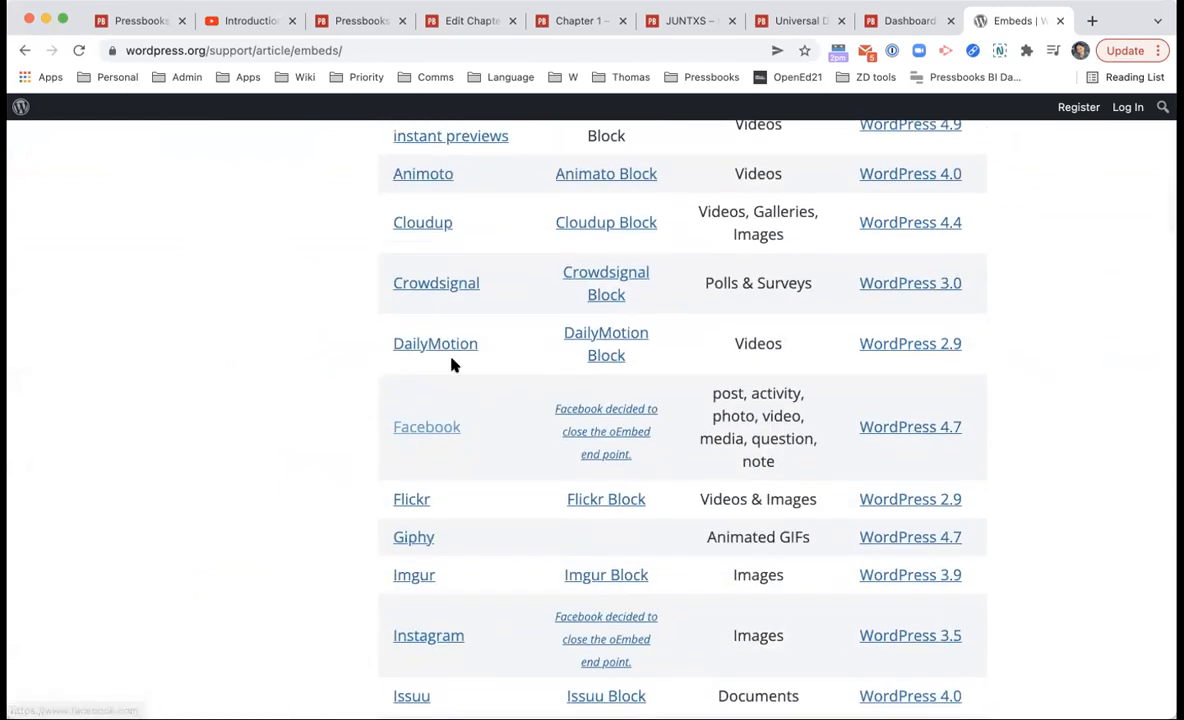
pyautogui.scroll(-5, 661, 410)
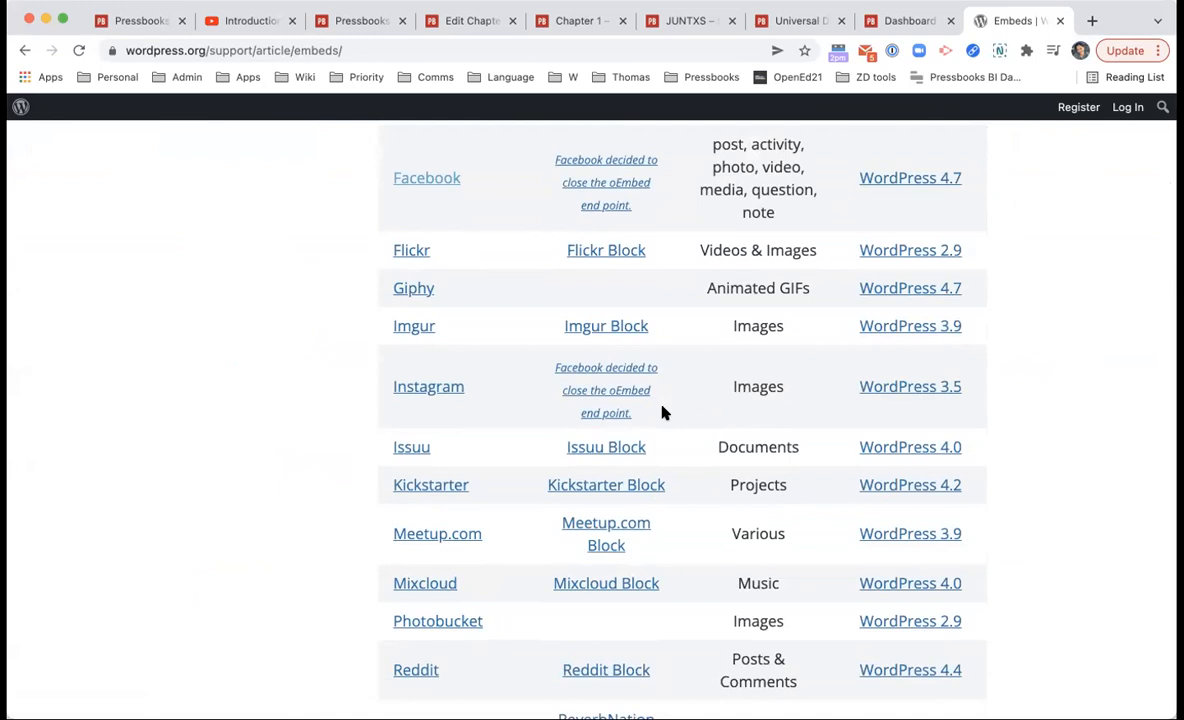
pyautogui.scroll(-2, 660, 400)
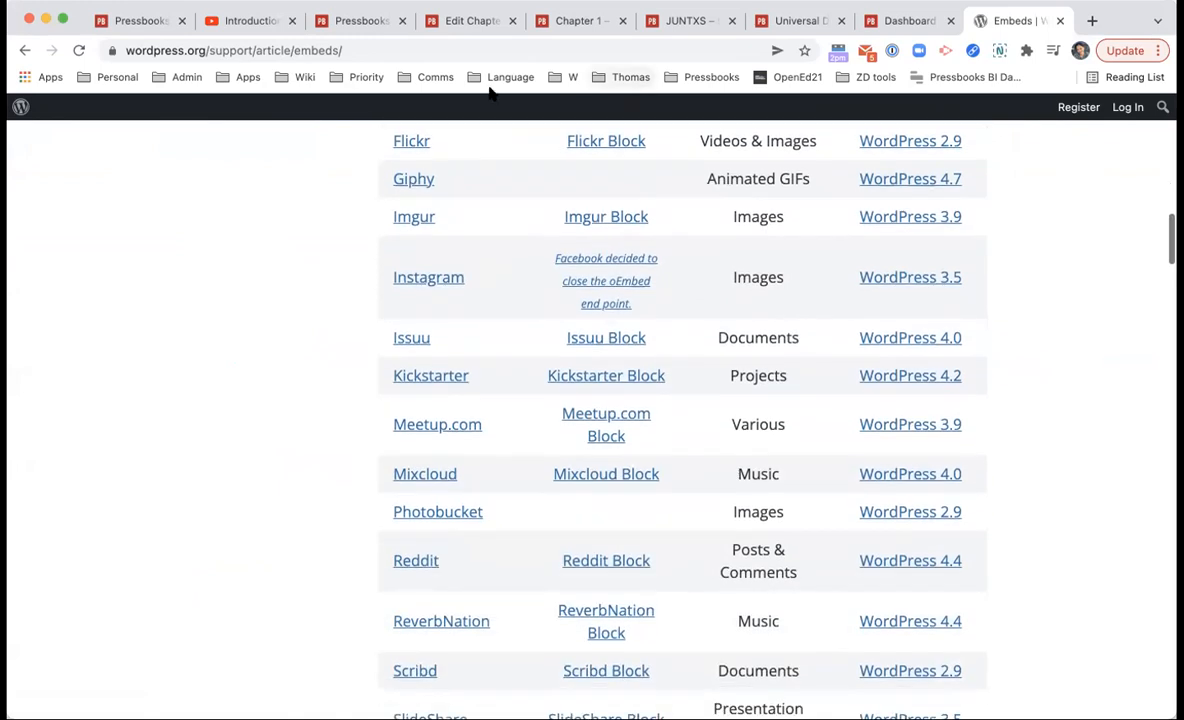
pyautogui.scroll(-8, 576, 343)
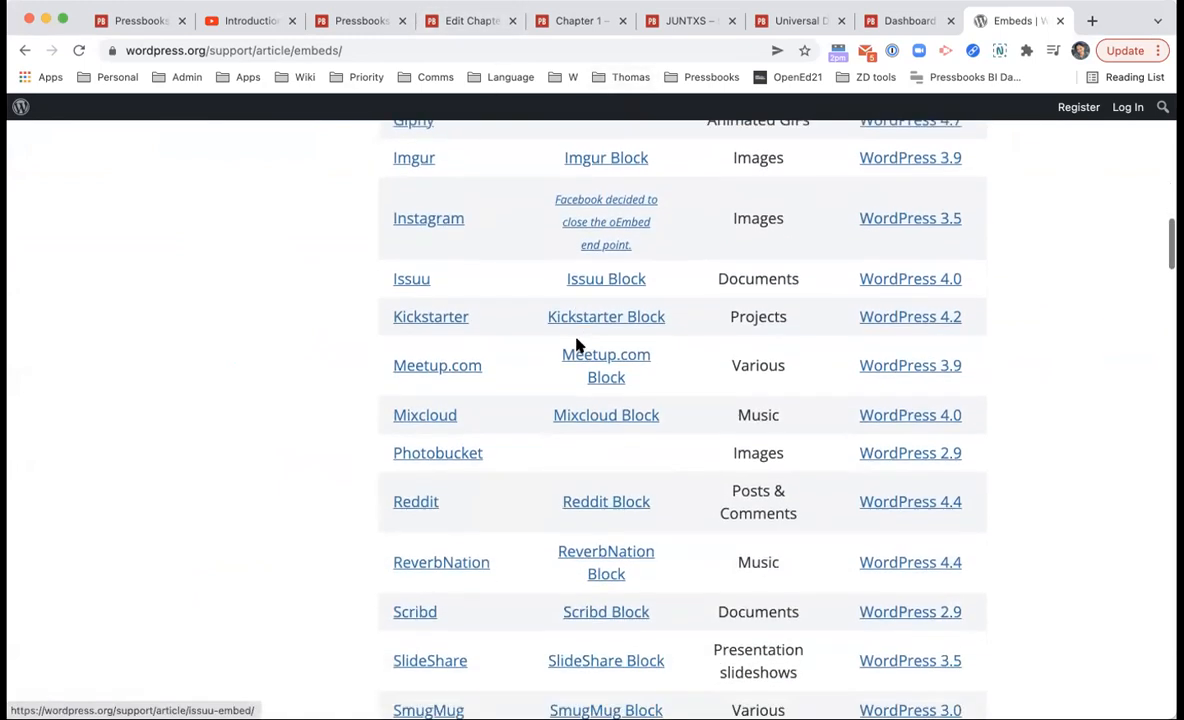
pyautogui.scroll(-6, 530, 535)
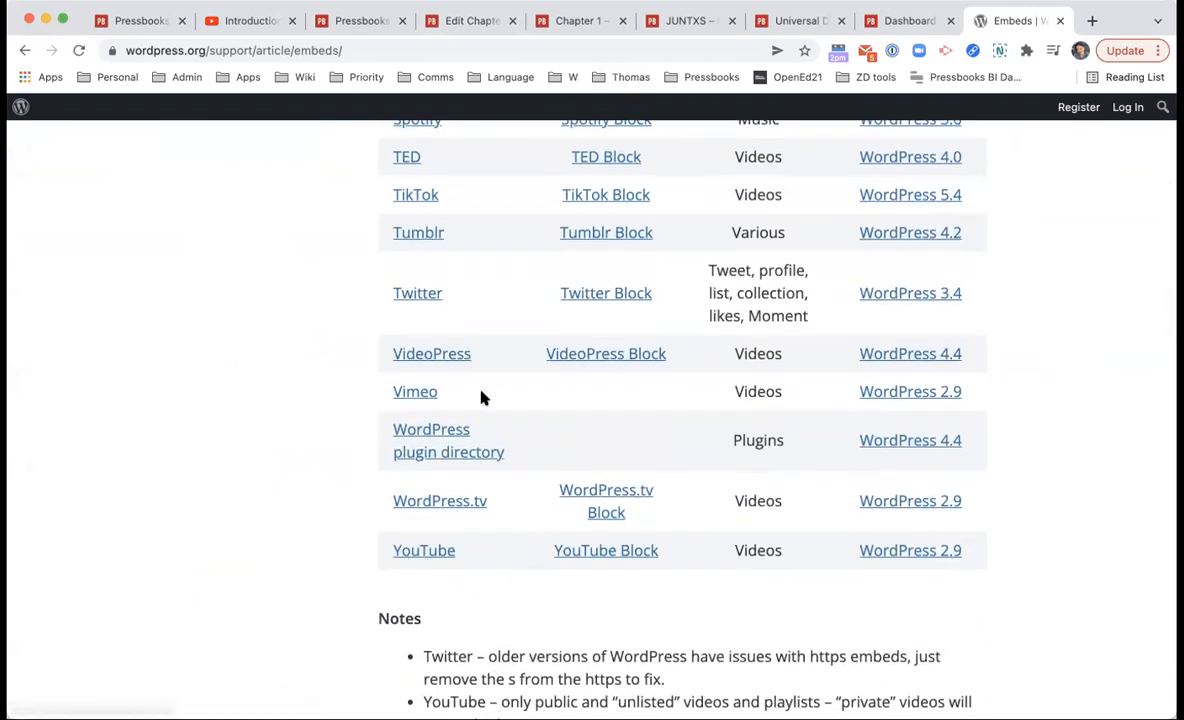
pyautogui.scroll(3, 481, 398)
pyautogui.scroll(10, 481, 398)
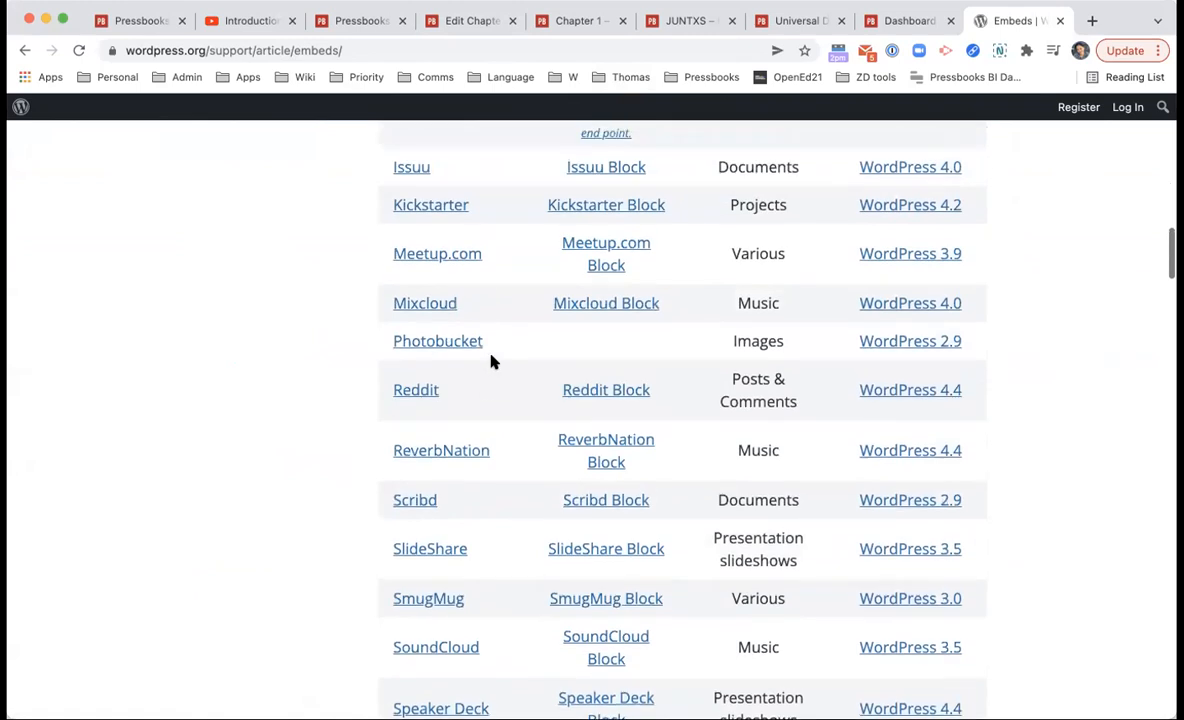
pyautogui.scroll(5, 485, 368)
pyautogui.scroll(-1, 478, 355)
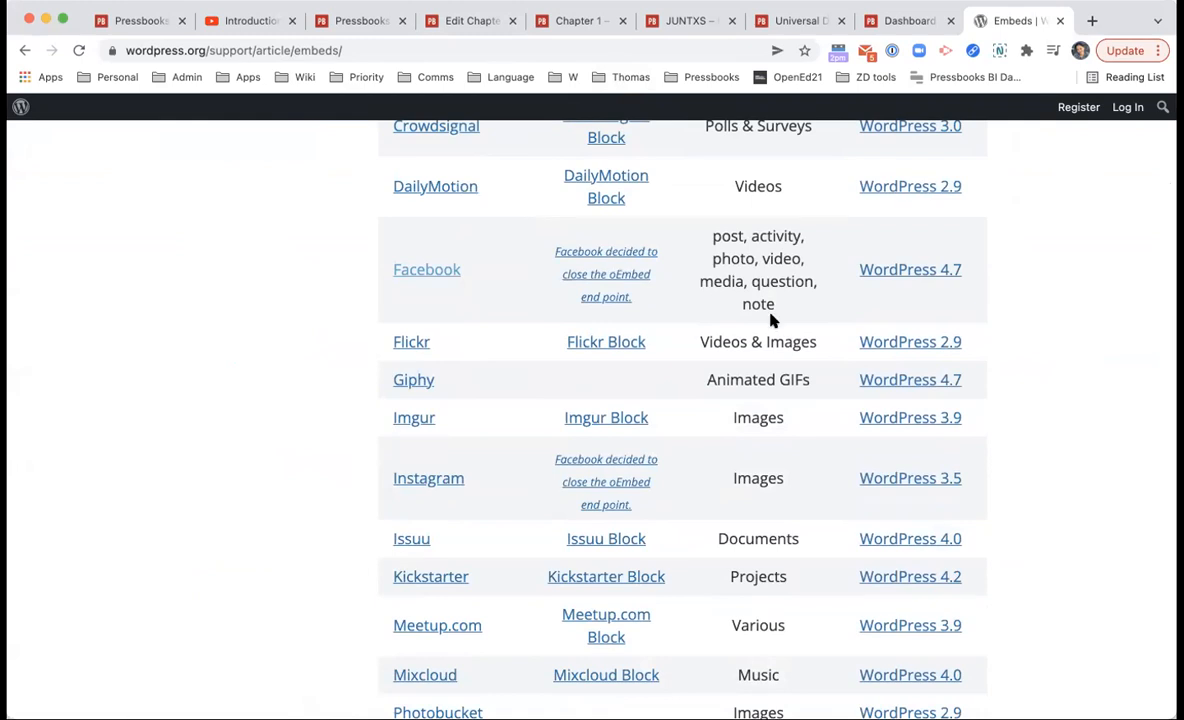
pyautogui.press('super+l')
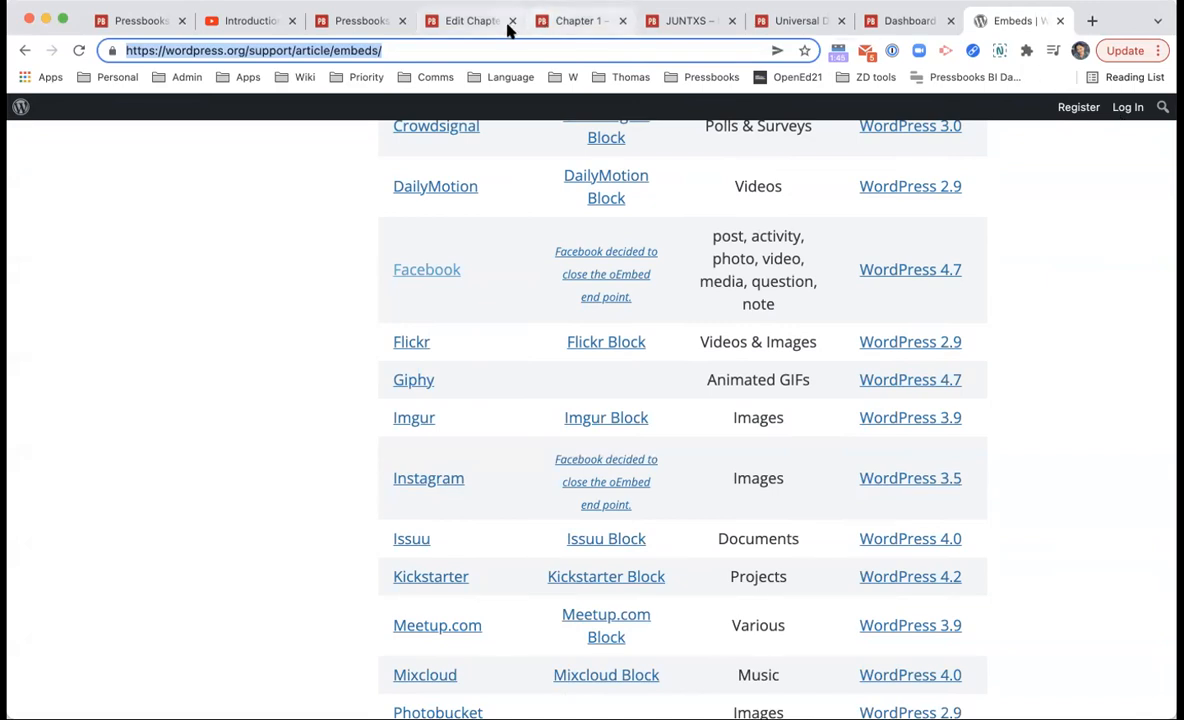
pyautogui.press('super+w')
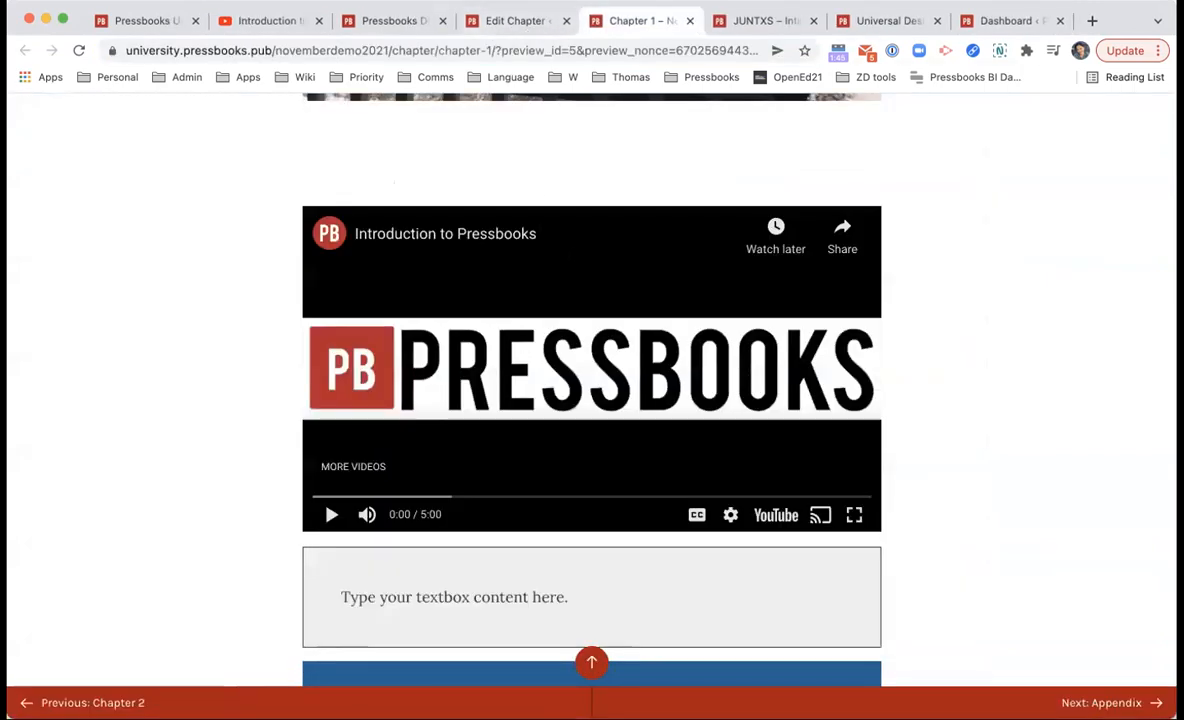
pyautogui.scroll(2, 637, 427)
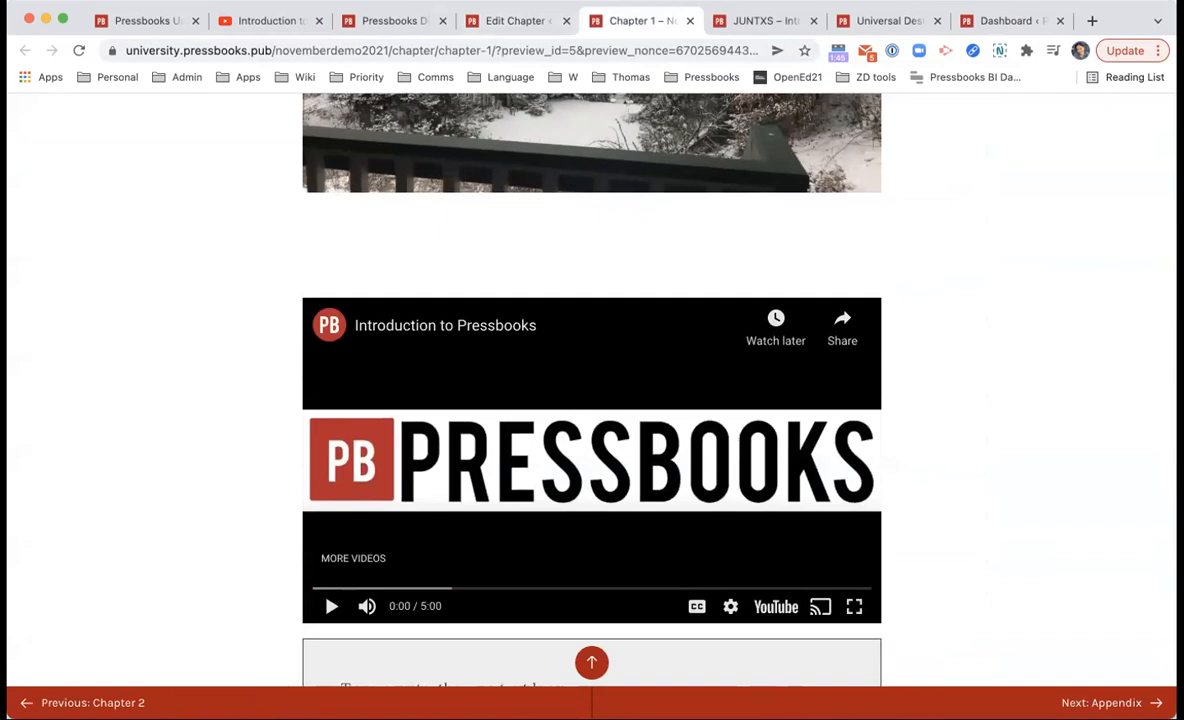
# Step: Save the Chapter 1 edits in the editor, then go to the book's Media Library
pyautogui.click(468, 18)
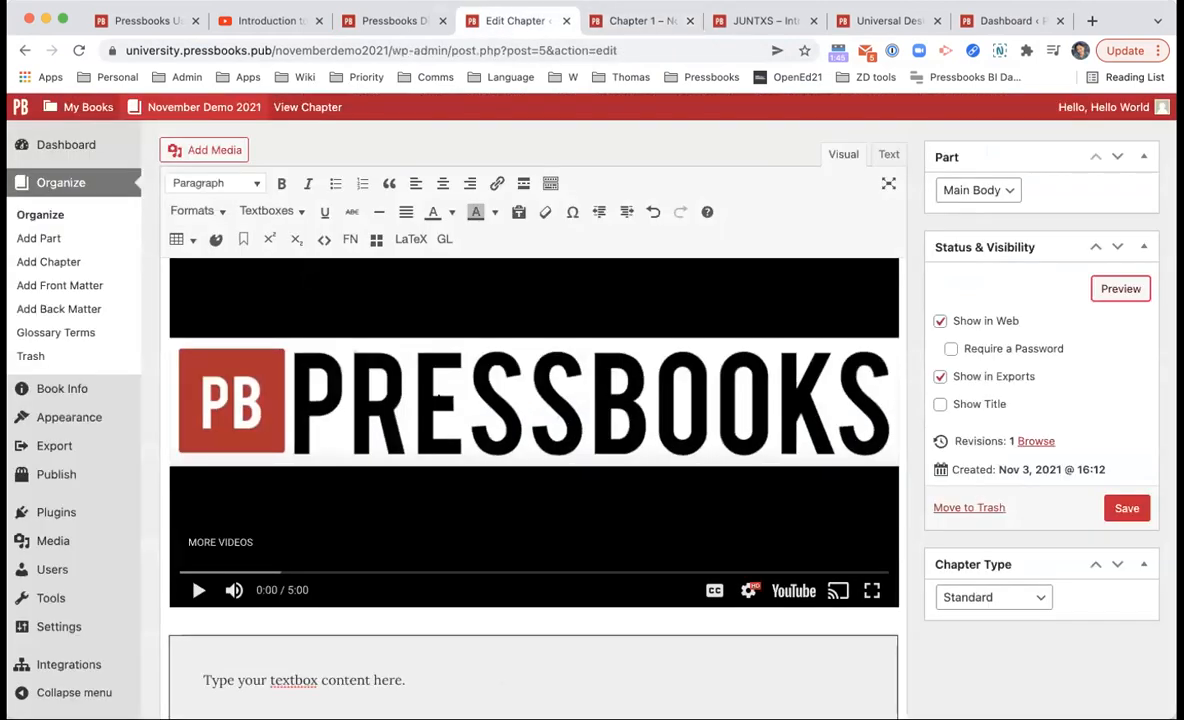
pyautogui.scroll(2, 439, 396)
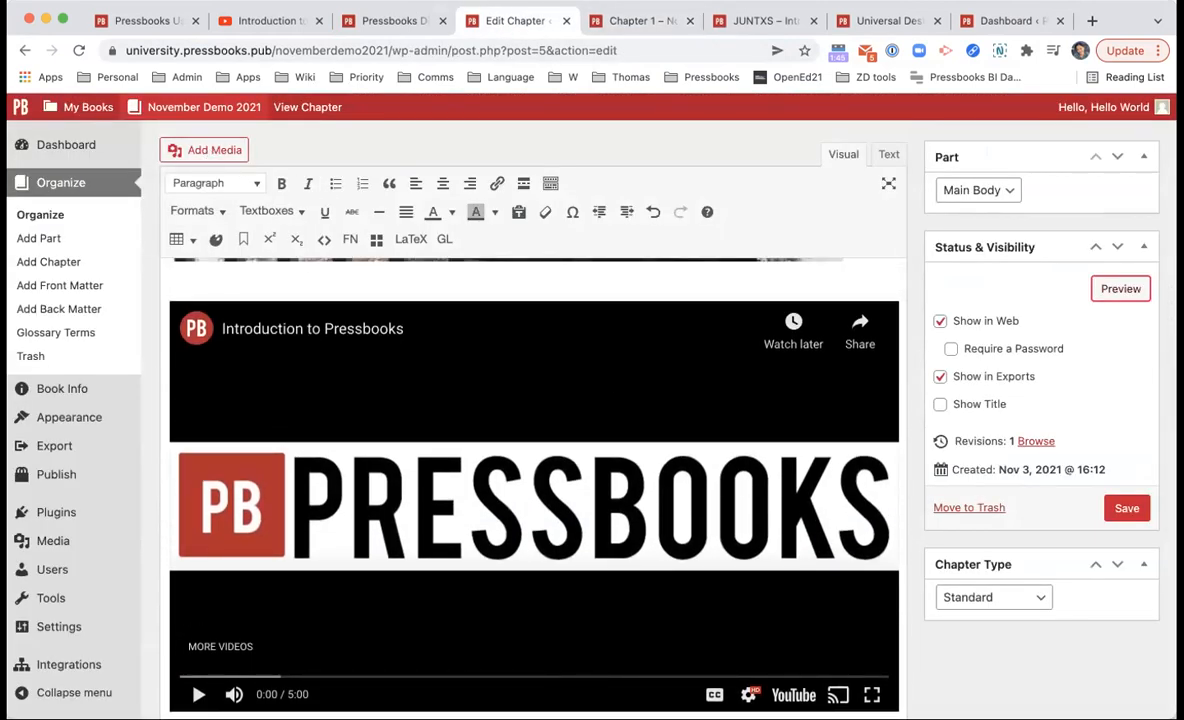
pyautogui.click(157, 390)
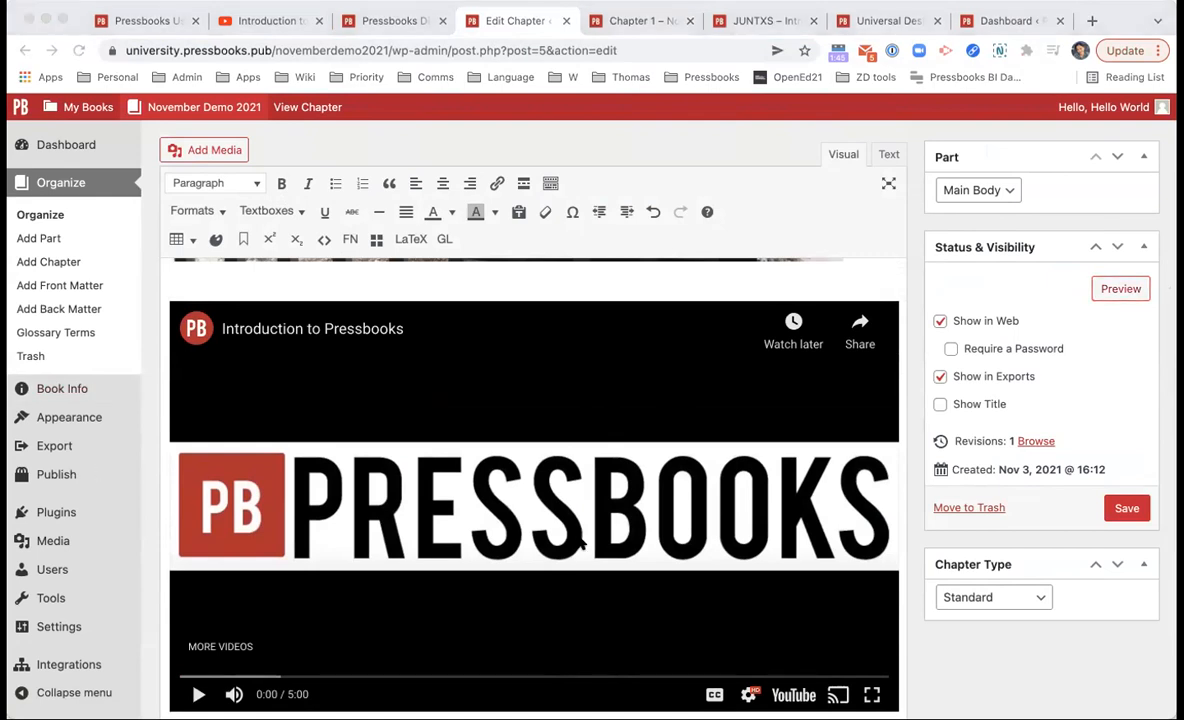
pyautogui.click(672, 505)
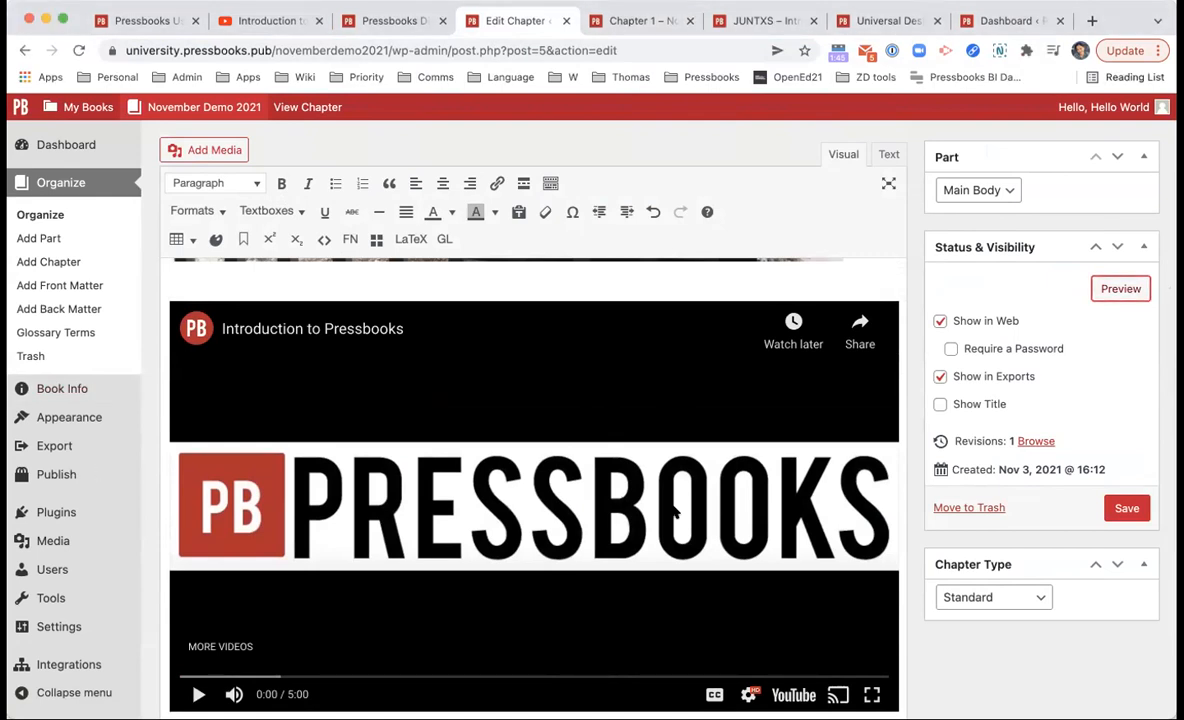
pyautogui.click(1136, 508)
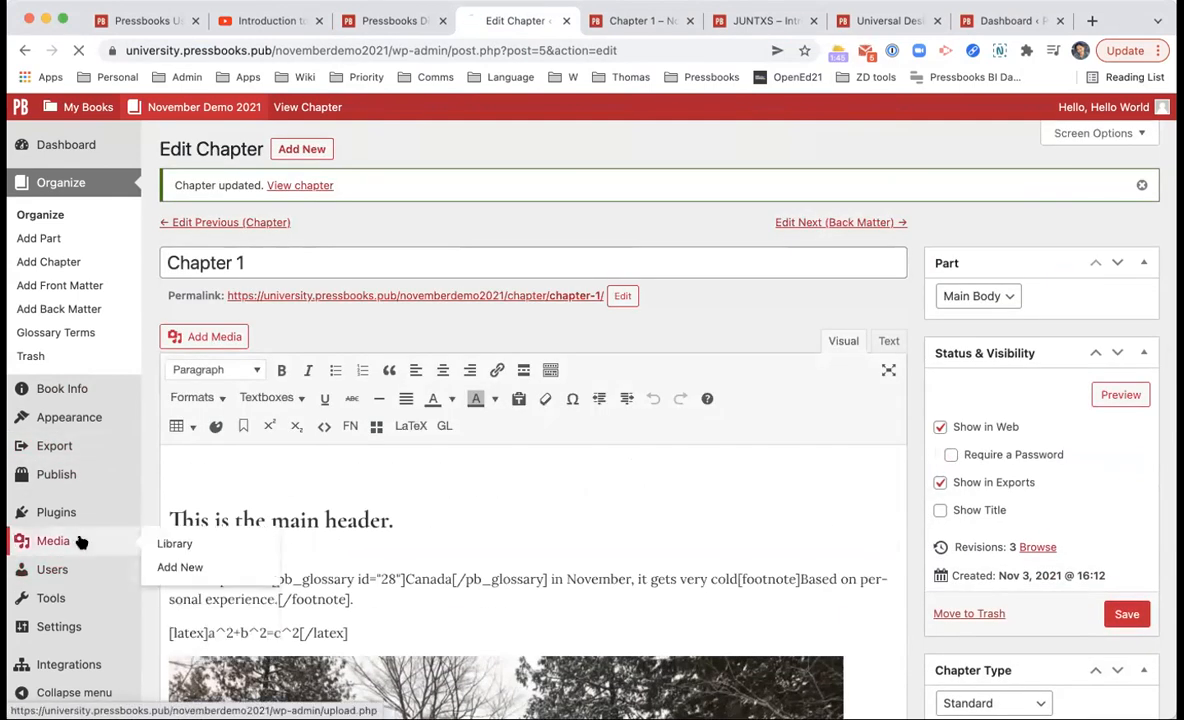
pyautogui.click(81, 541)
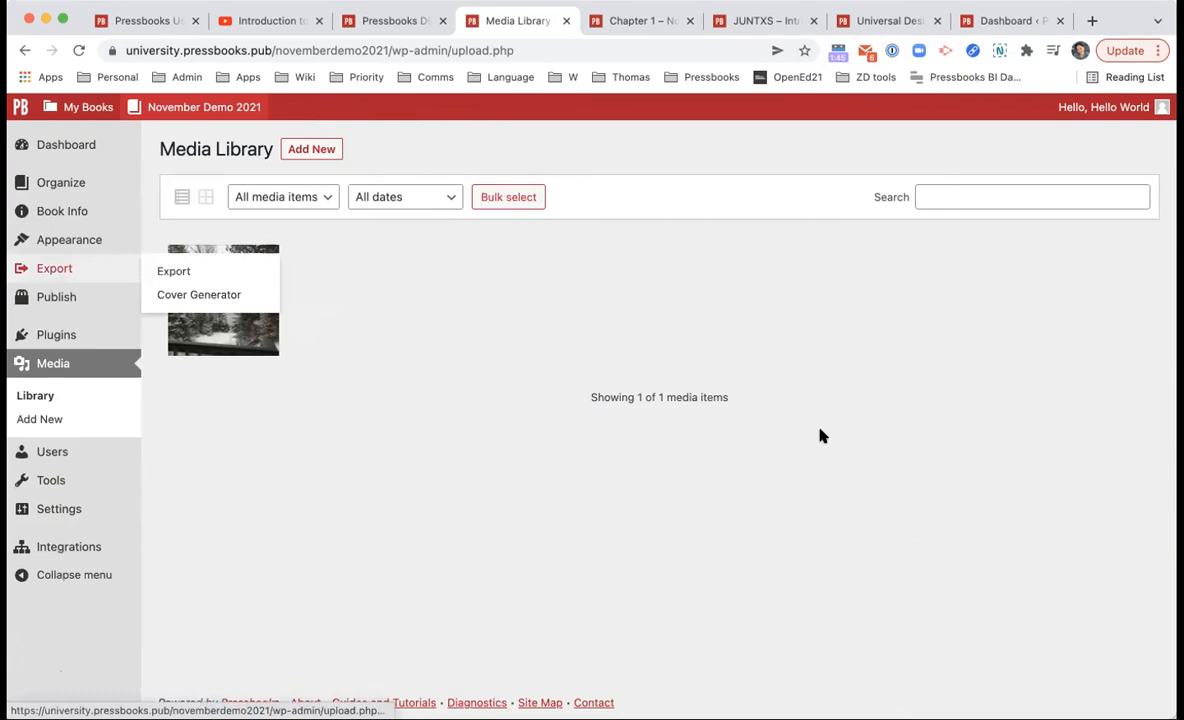
# Step: Bring up the Add New media upload area, then return to the Organize overview
pyautogui.click(318, 149)
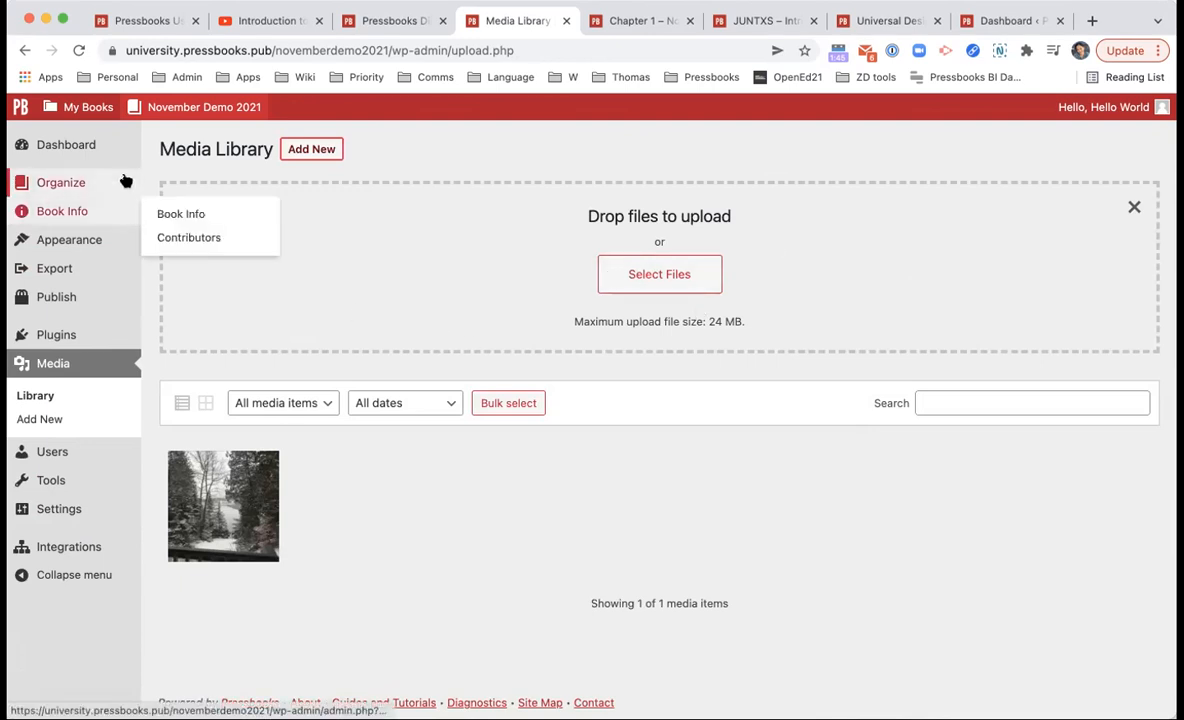
pyautogui.moveTo(122, 184)
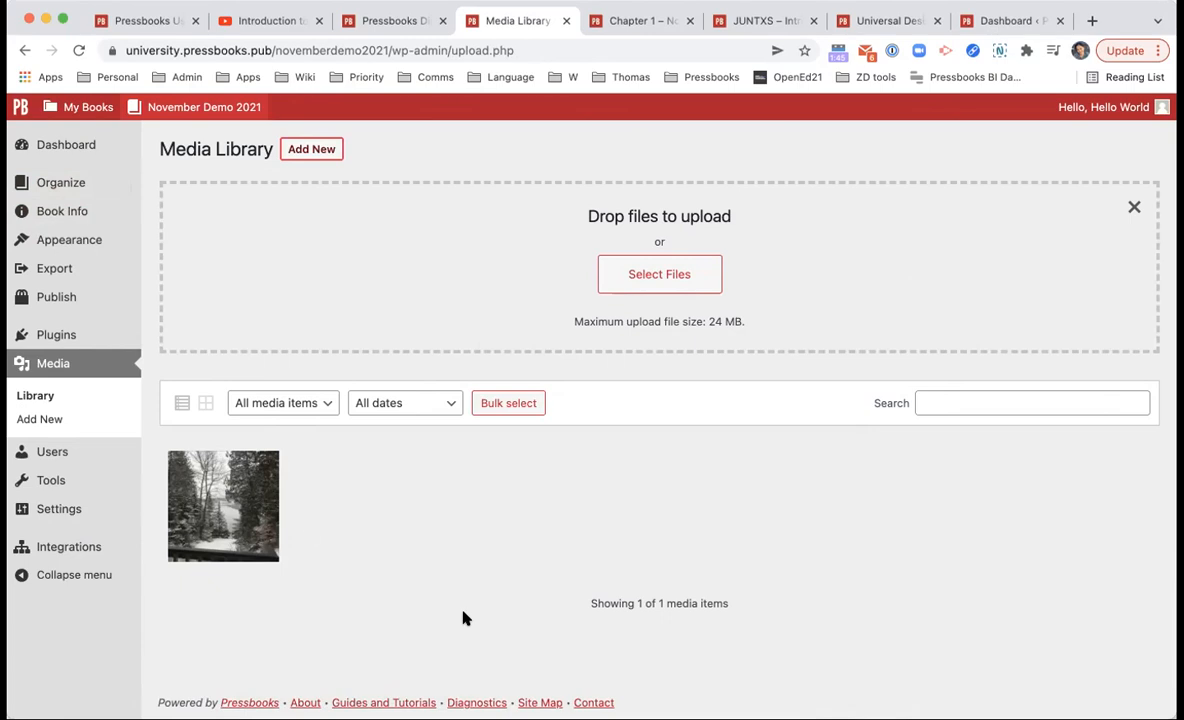
pyautogui.click(113, 190)
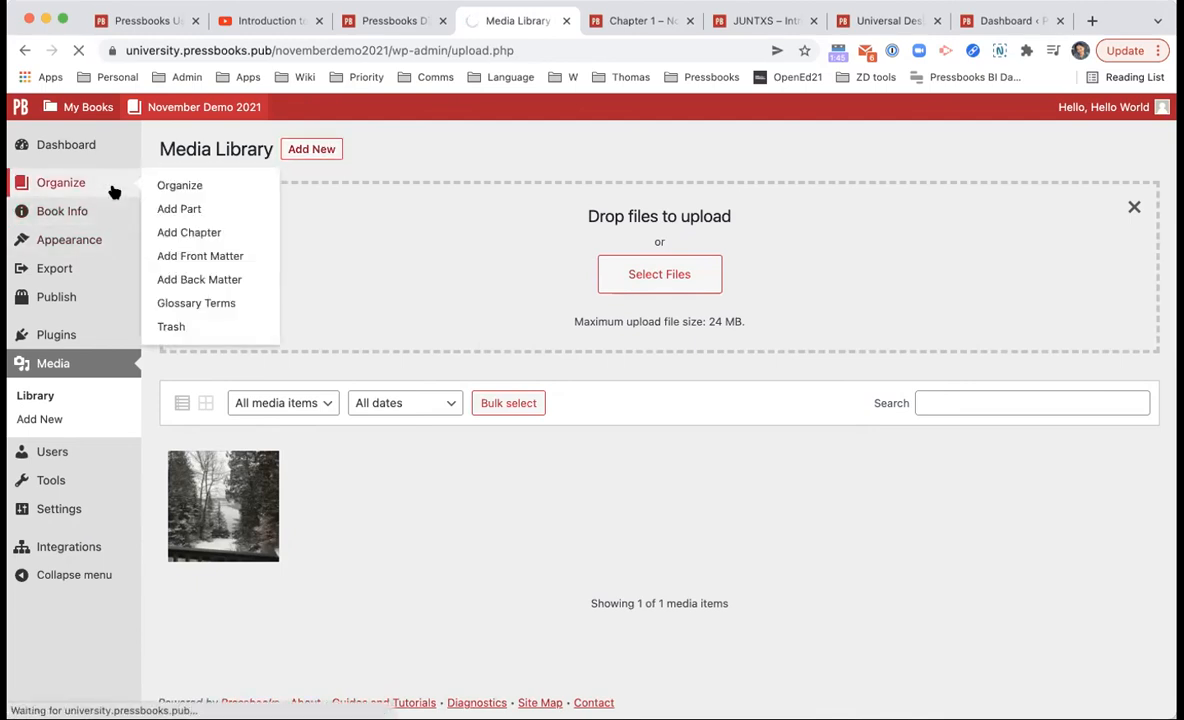
# Step: Open Chapter 2 and review its Chapter Copyright License options, then switch to the JUNTXS book page
pyautogui.scroll(-1, 132, 229)
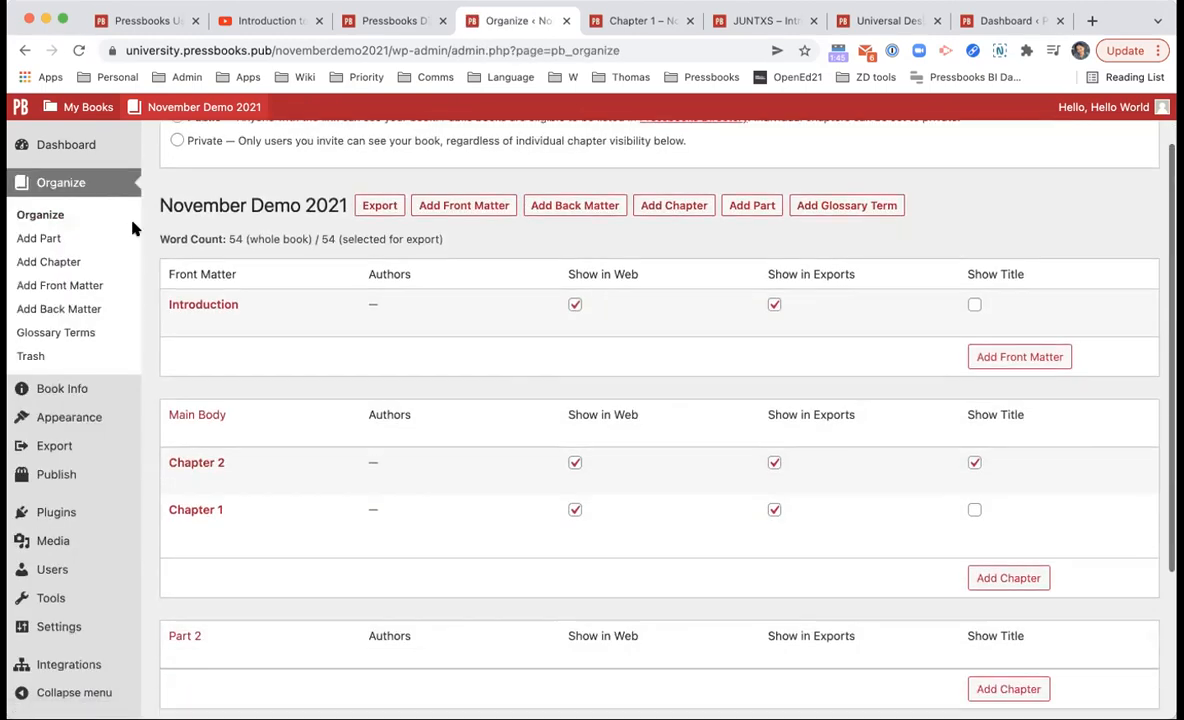
pyautogui.scroll(-1, 150, 280)
pyautogui.click(213, 437)
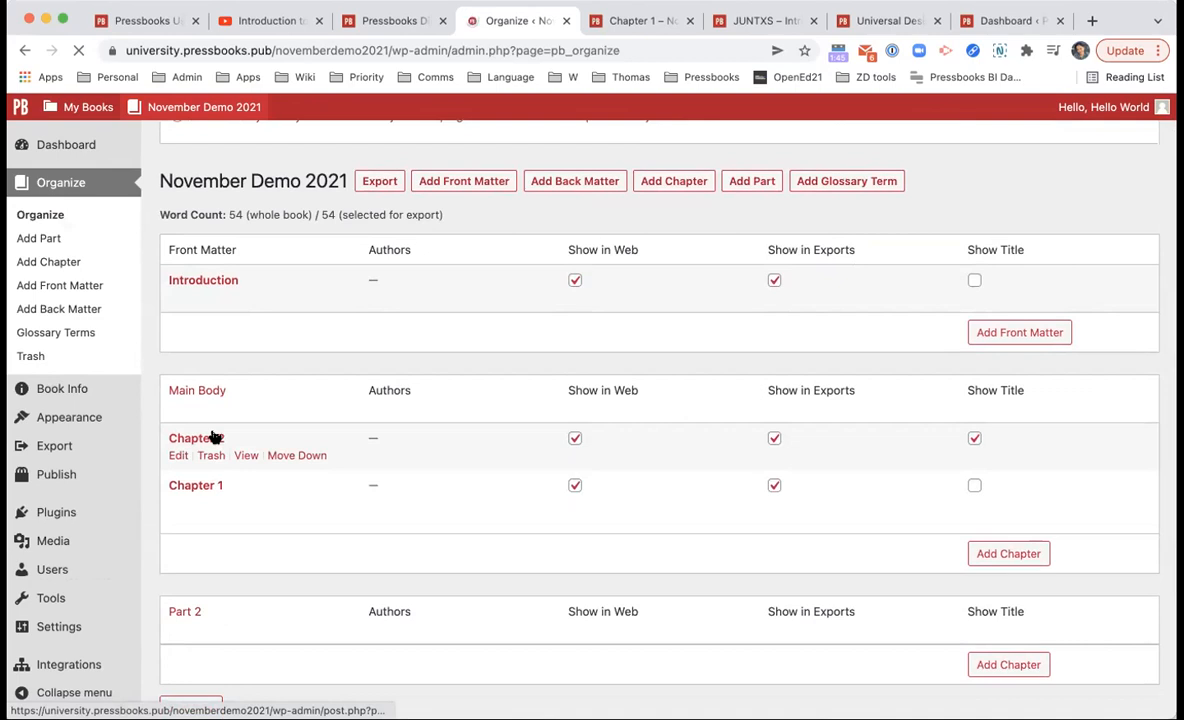
pyautogui.scroll(-1, 214, 437)
pyautogui.scroll(-3, 310, 374)
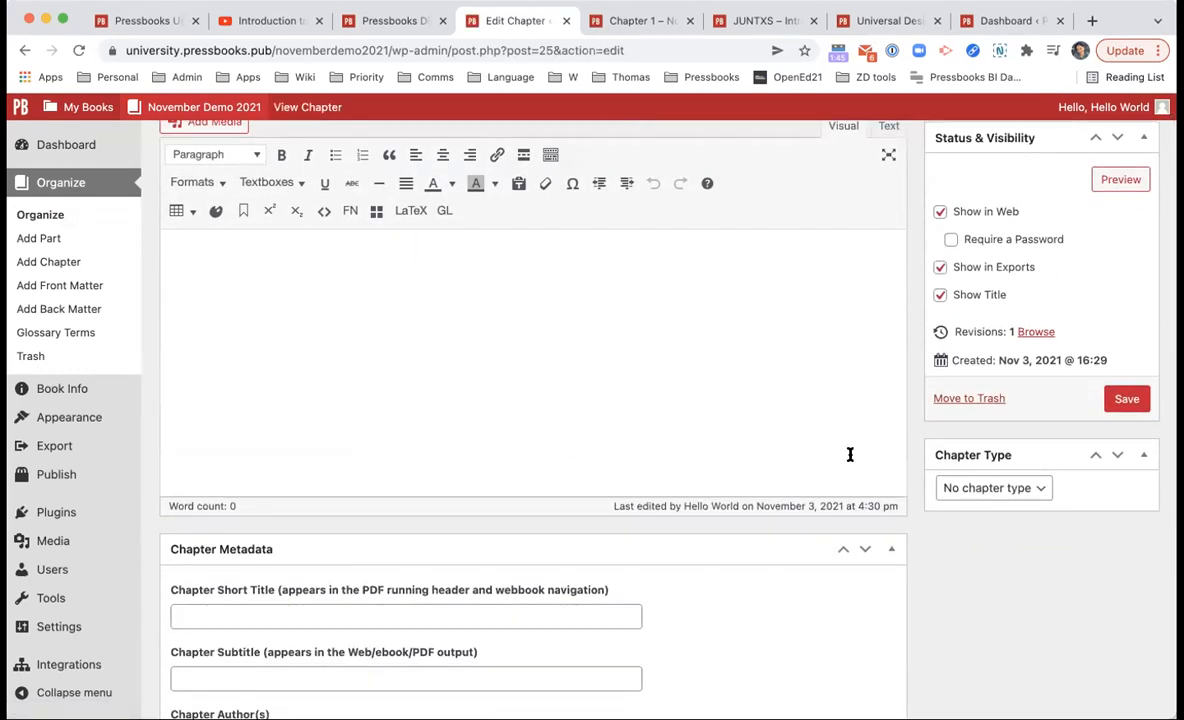
pyautogui.scroll(-8, 893, 471)
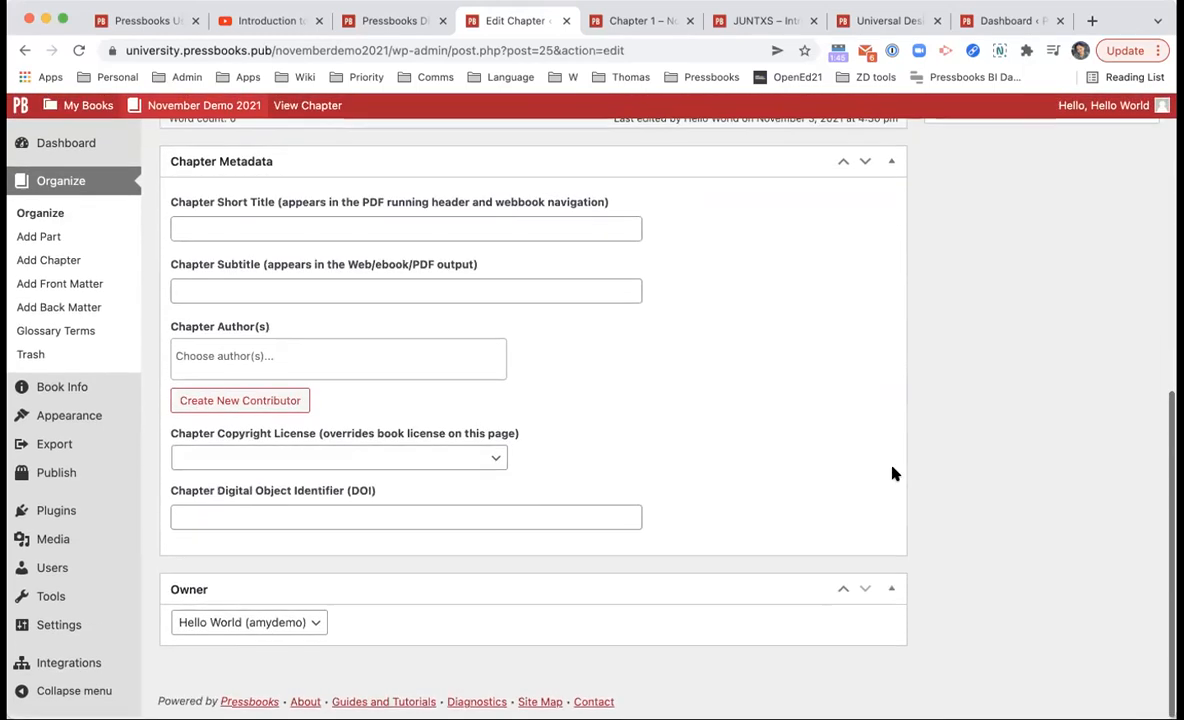
pyautogui.scroll(1, 740, 390)
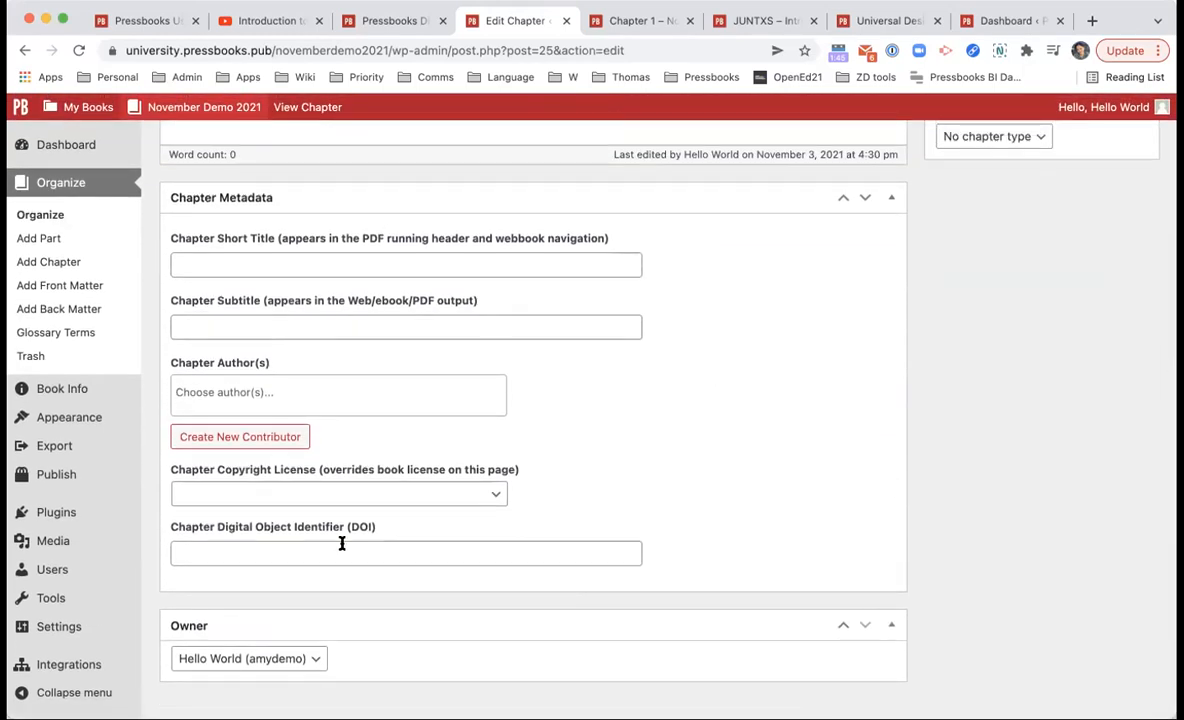
pyautogui.click(462, 490)
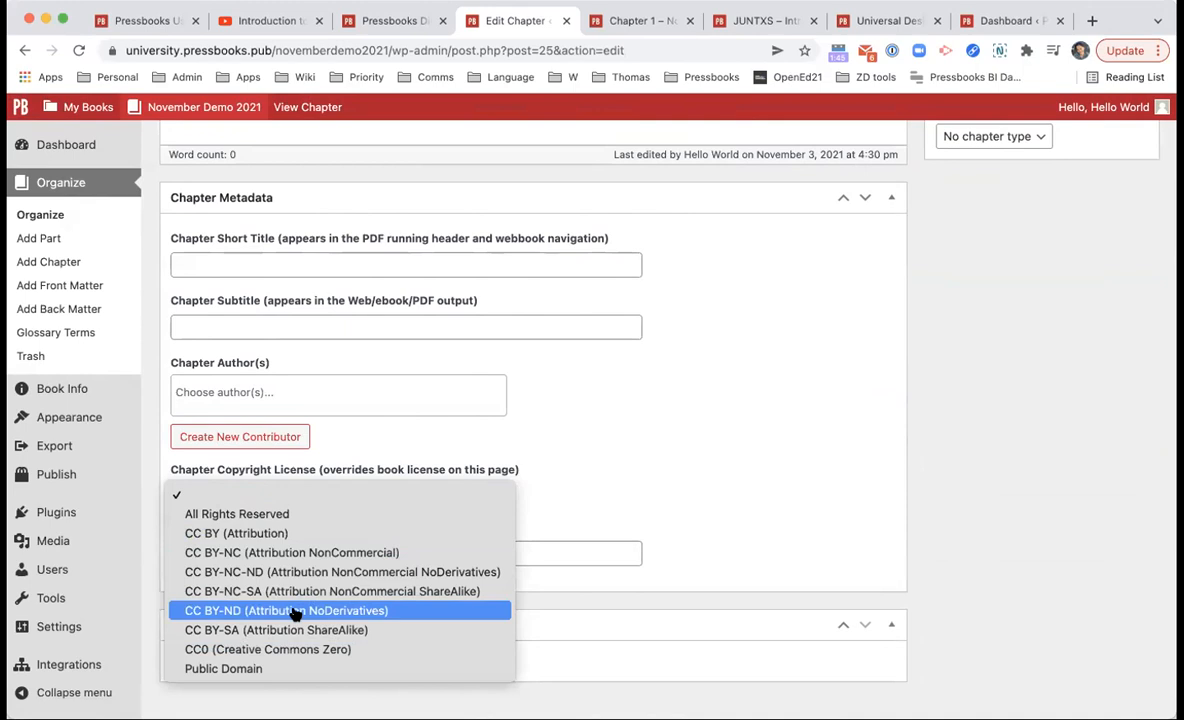
pyautogui.click(742, 28)
pyautogui.scroll(-15, 600, 360)
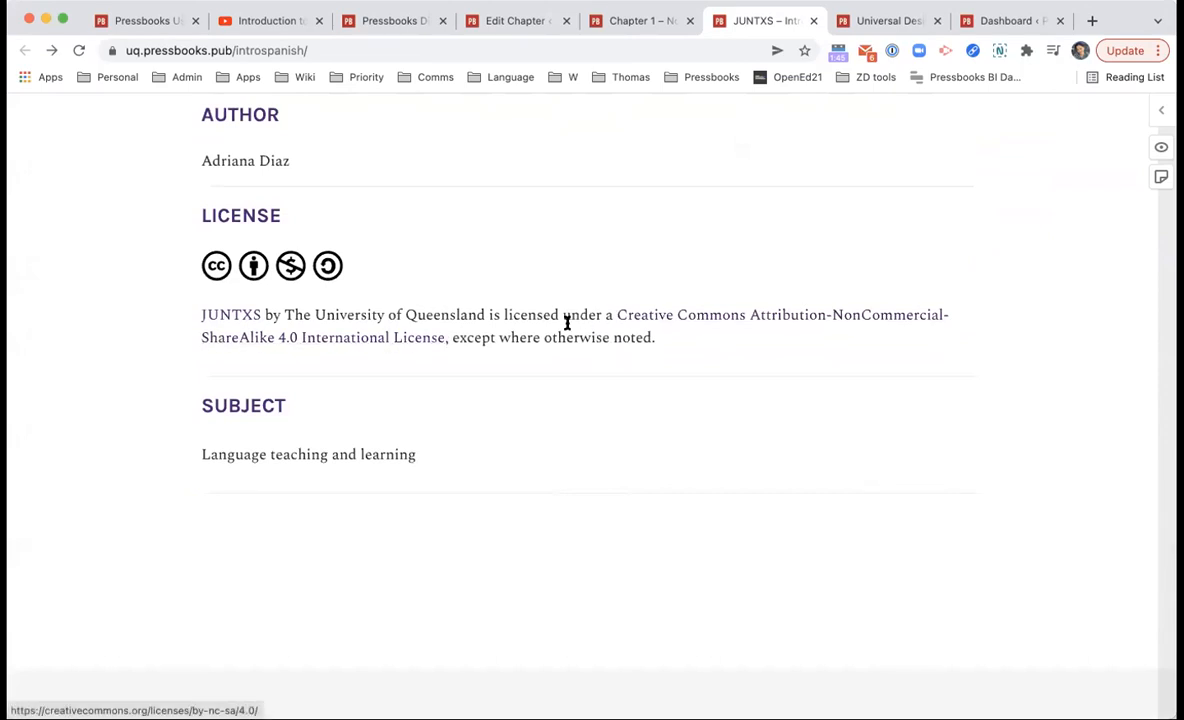
pyautogui.moveTo(529, 314)
pyautogui.mouseDown()
pyautogui.moveTo(634, 312)
pyautogui.moveTo(399, 351)
pyautogui.moveTo(441, 336)
pyautogui.mouseUp()
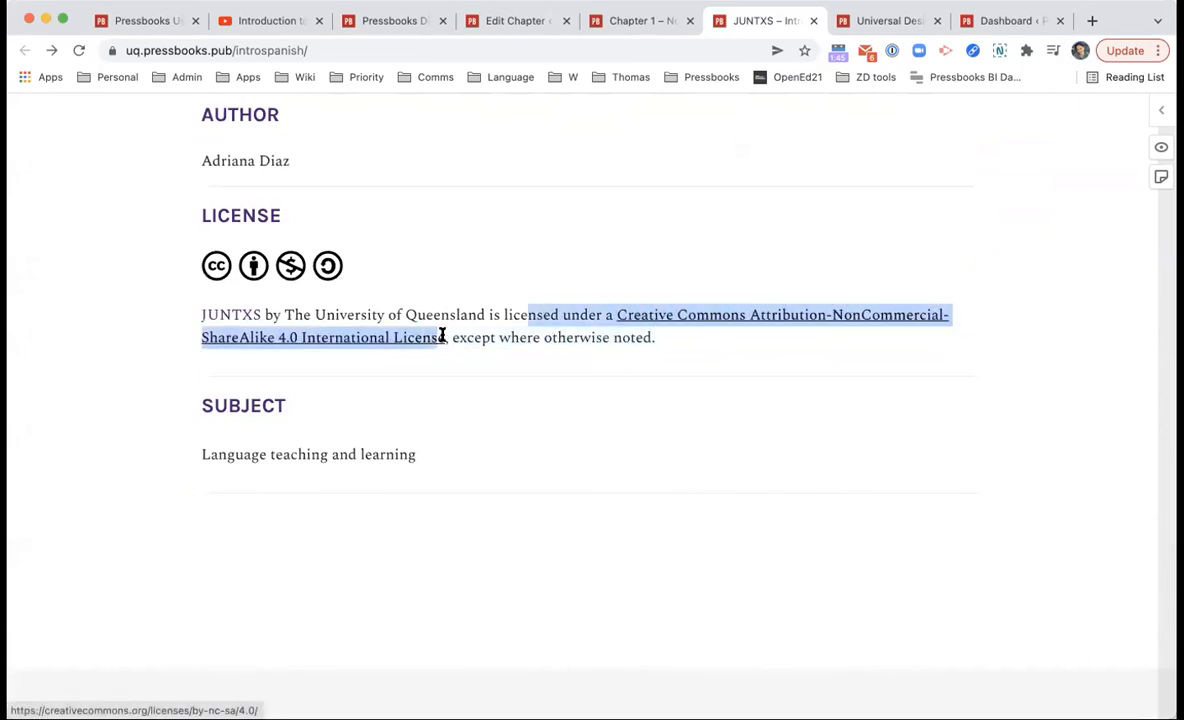
pyautogui.click(476, 352)
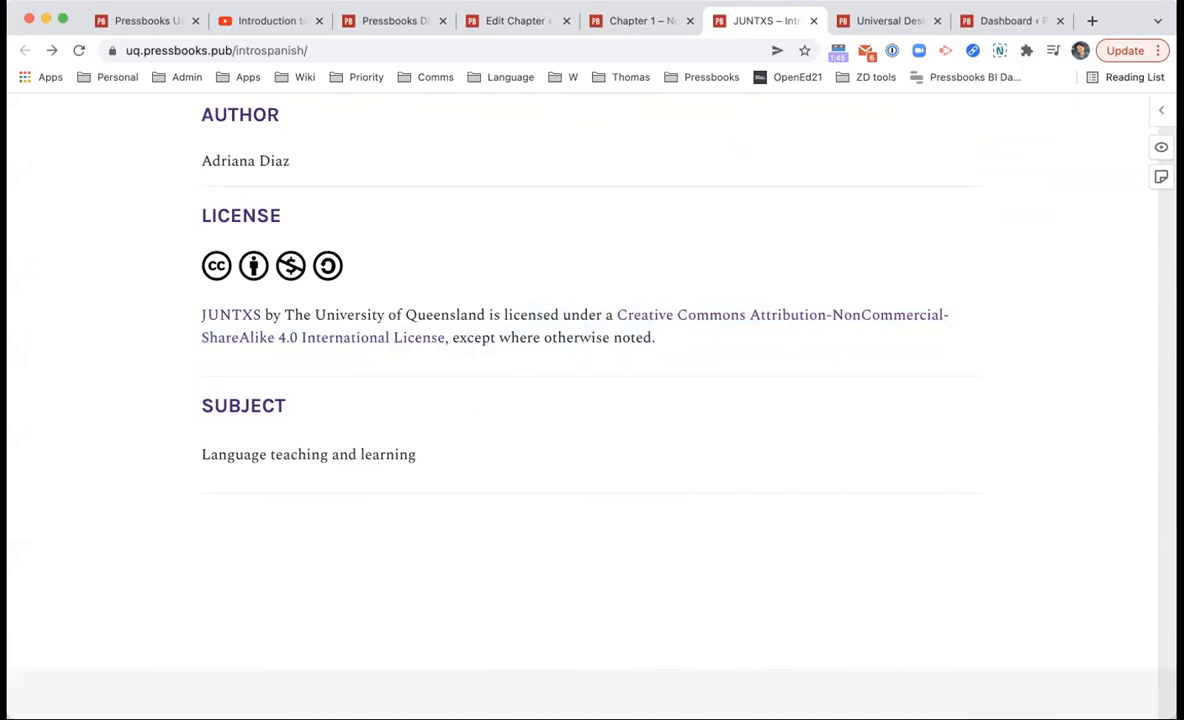
pyautogui.click(628, 20)
pyautogui.click(540, 20)
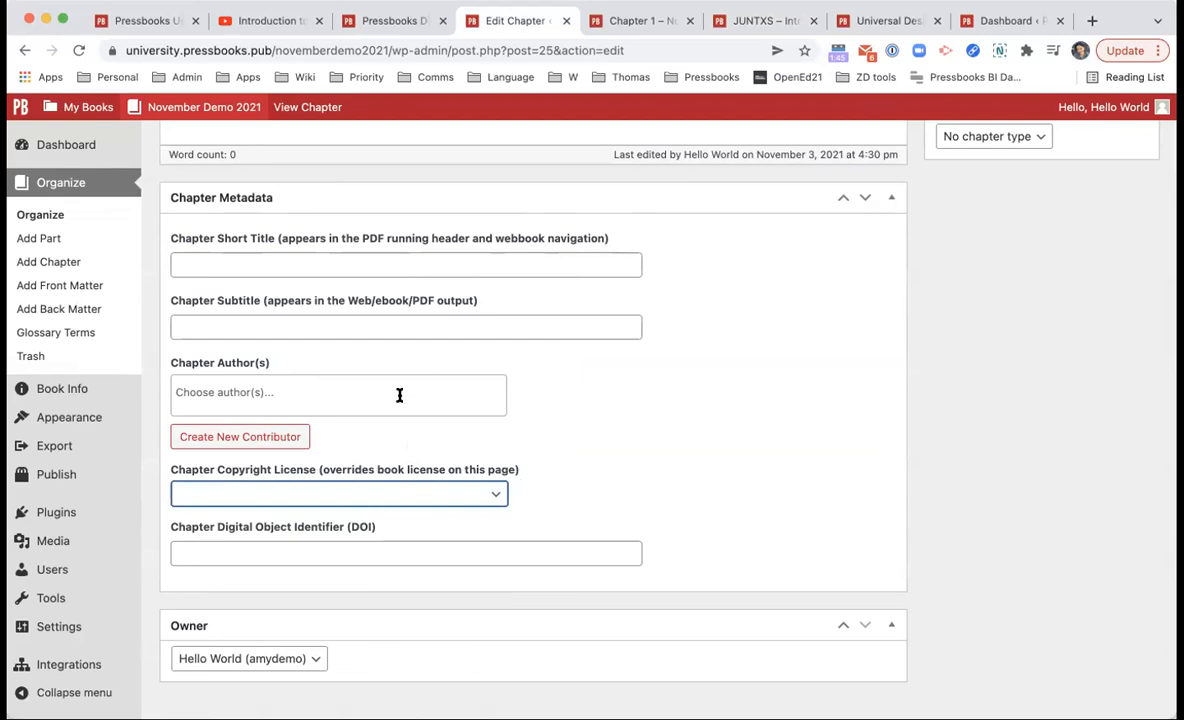
# Step: Leave Chapter 2's authors unchanged, collapse the Owner panel, and open Chapter 1 from Organize
pyautogui.click(325, 401)
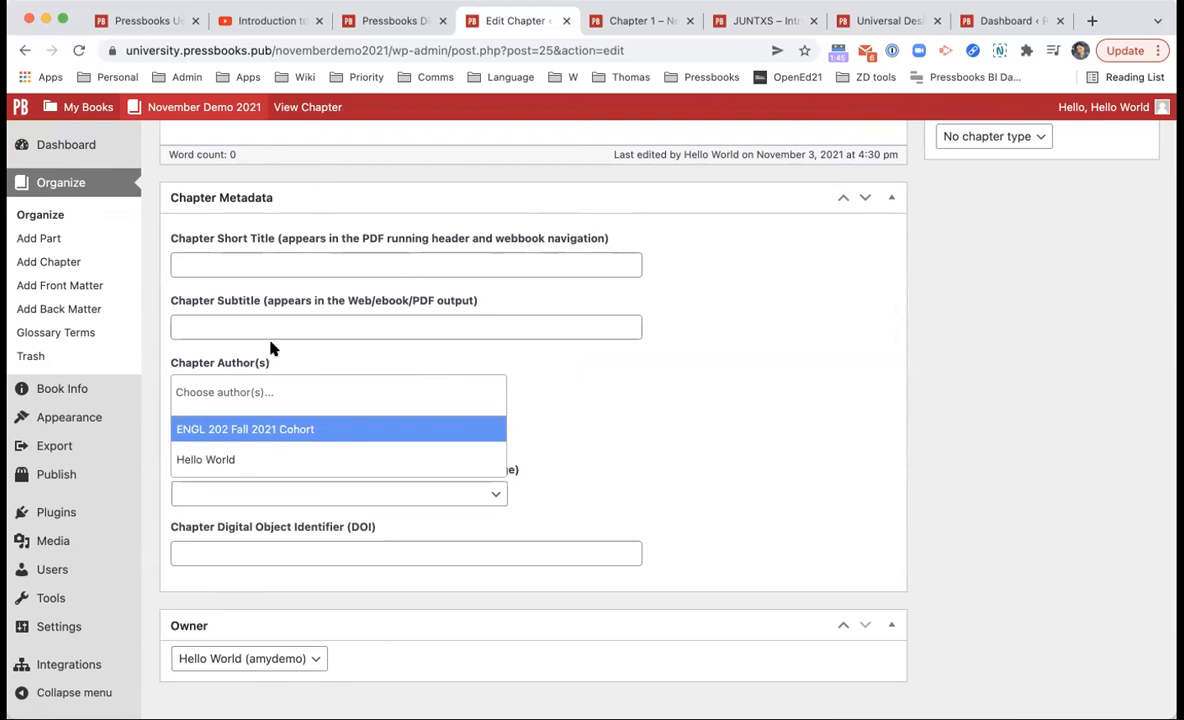
pyautogui.click(211, 397)
pyautogui.click(775, 628)
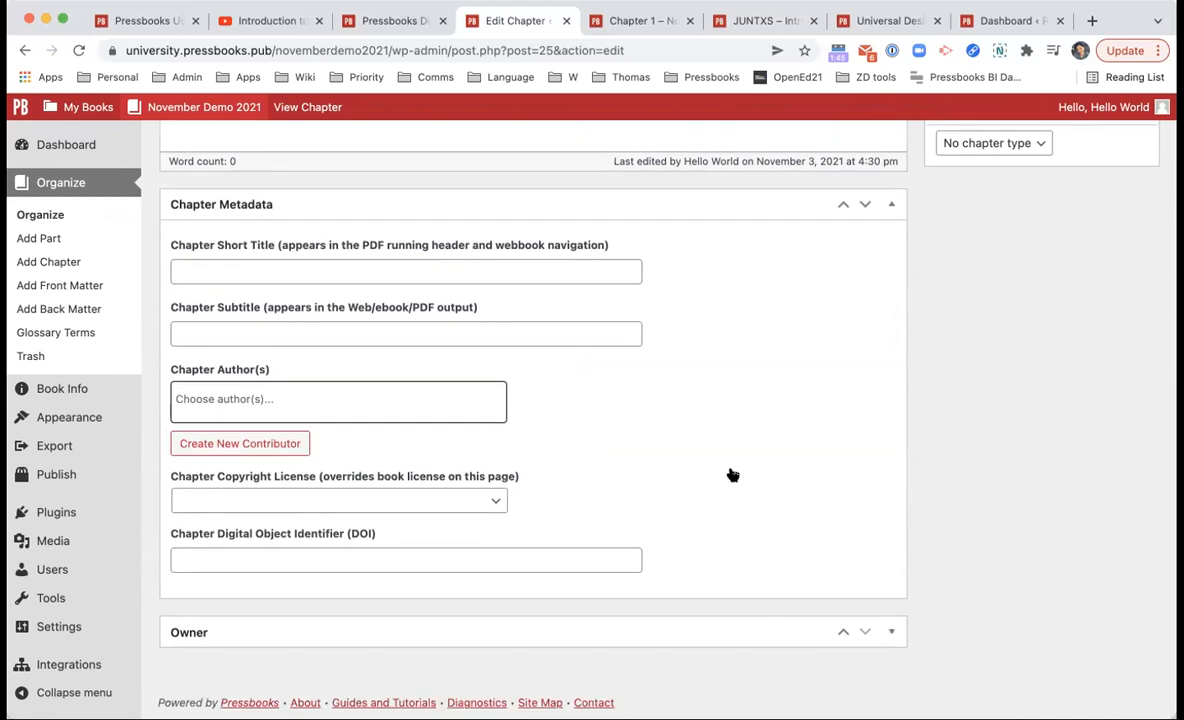
pyautogui.scroll(5, 732, 475)
pyautogui.scroll(-4, 729, 468)
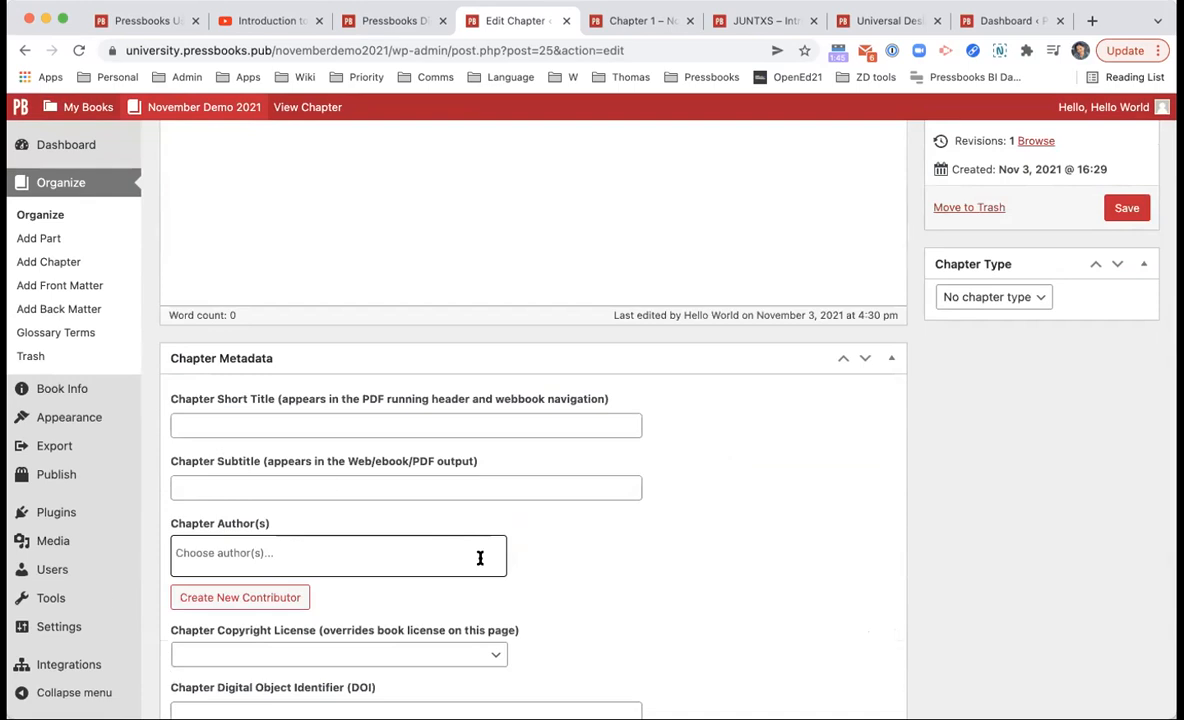
pyautogui.moveTo(119, 389)
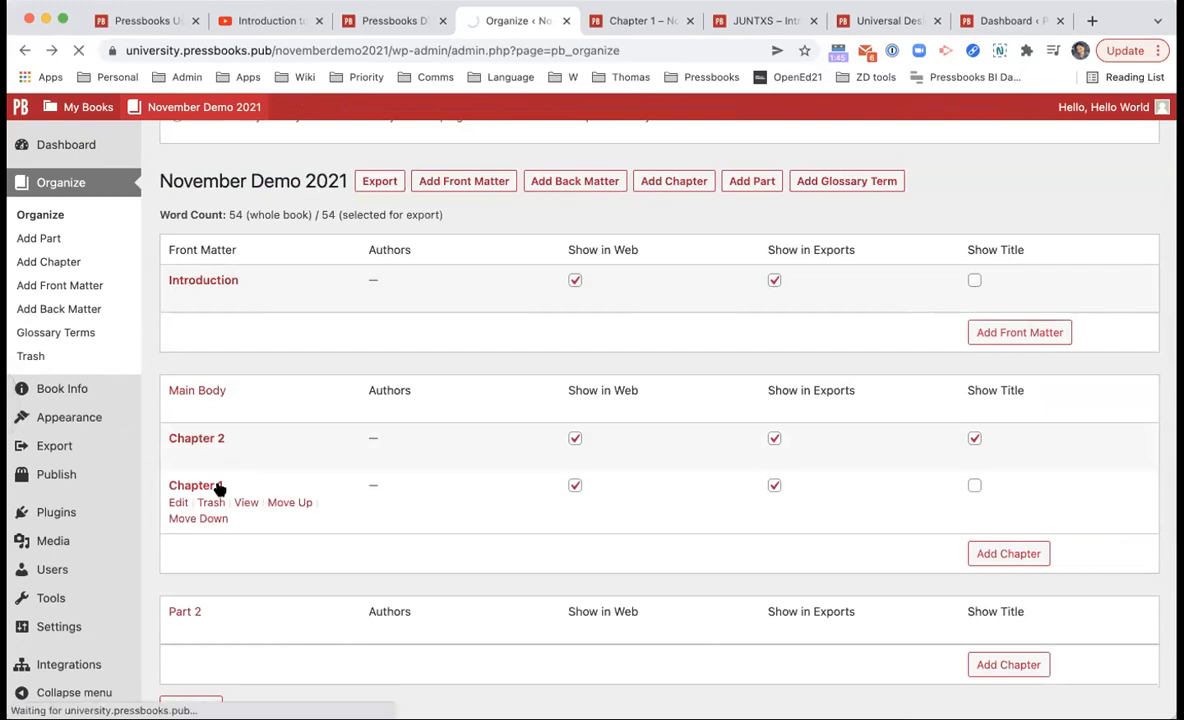
pyautogui.click(218, 487)
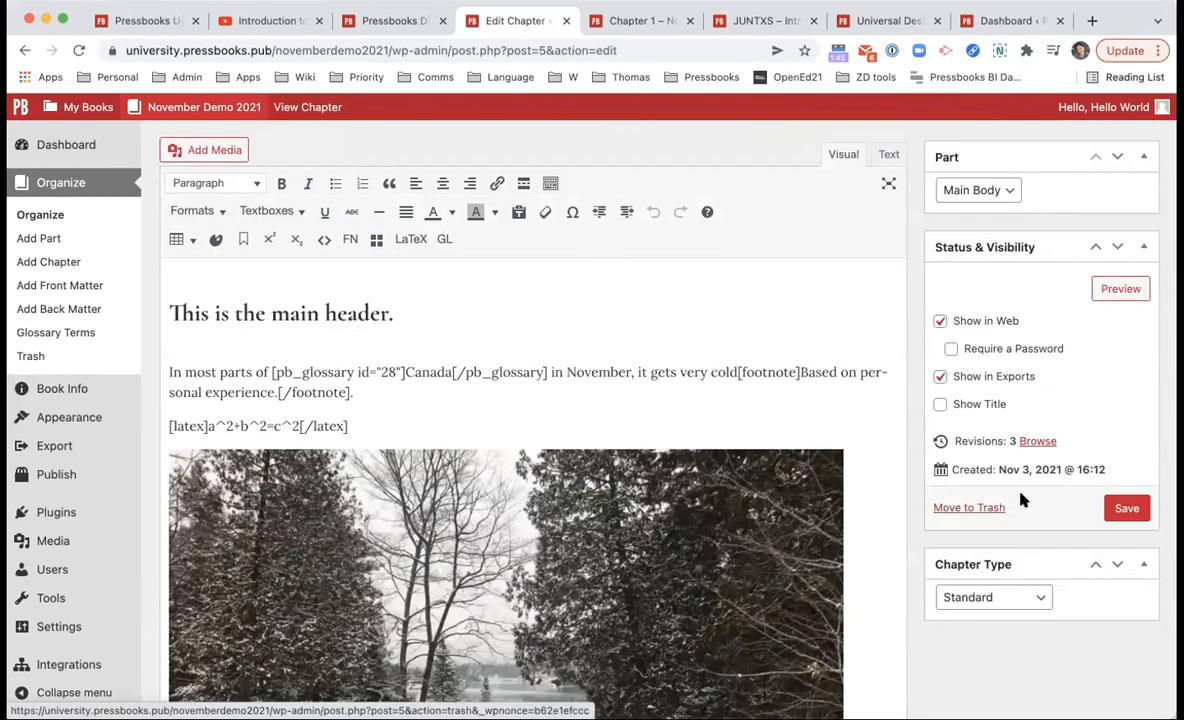
# Step: Compare Chapter 1's autosave with the original in Revisions, highlighting the removed paragraph, then go back
pyautogui.click(1040, 441)
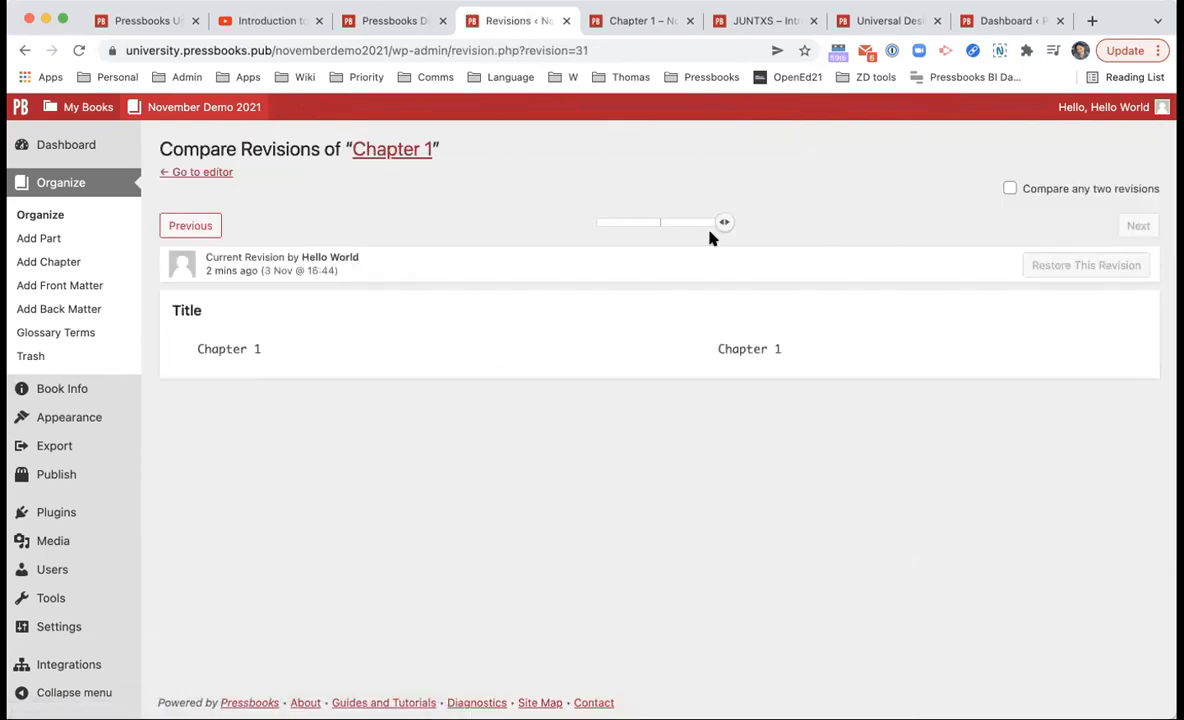
pyautogui.moveTo(673, 225)
pyautogui.mouseDown()
pyautogui.moveTo(597, 225)
pyautogui.moveTo(661, 222)
pyautogui.mouseUp()
pyautogui.scroll(-3, 640, 366)
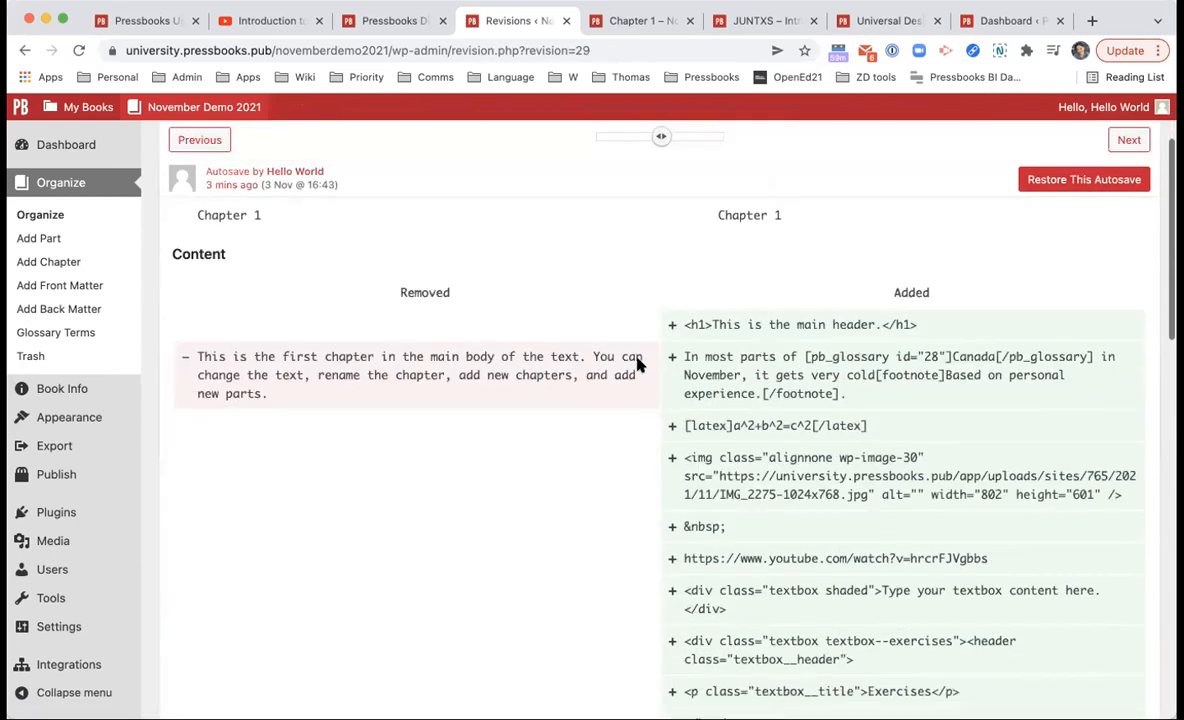
pyautogui.scroll(3, 640, 366)
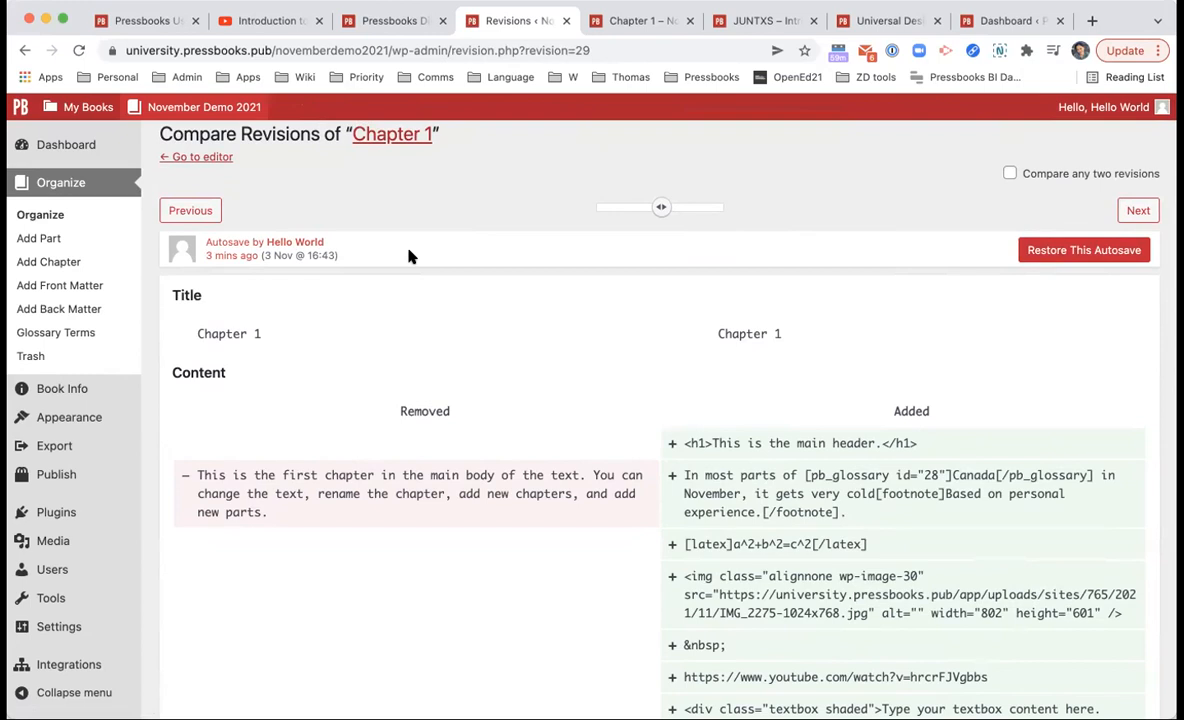
pyautogui.scroll(-10, 544, 349)
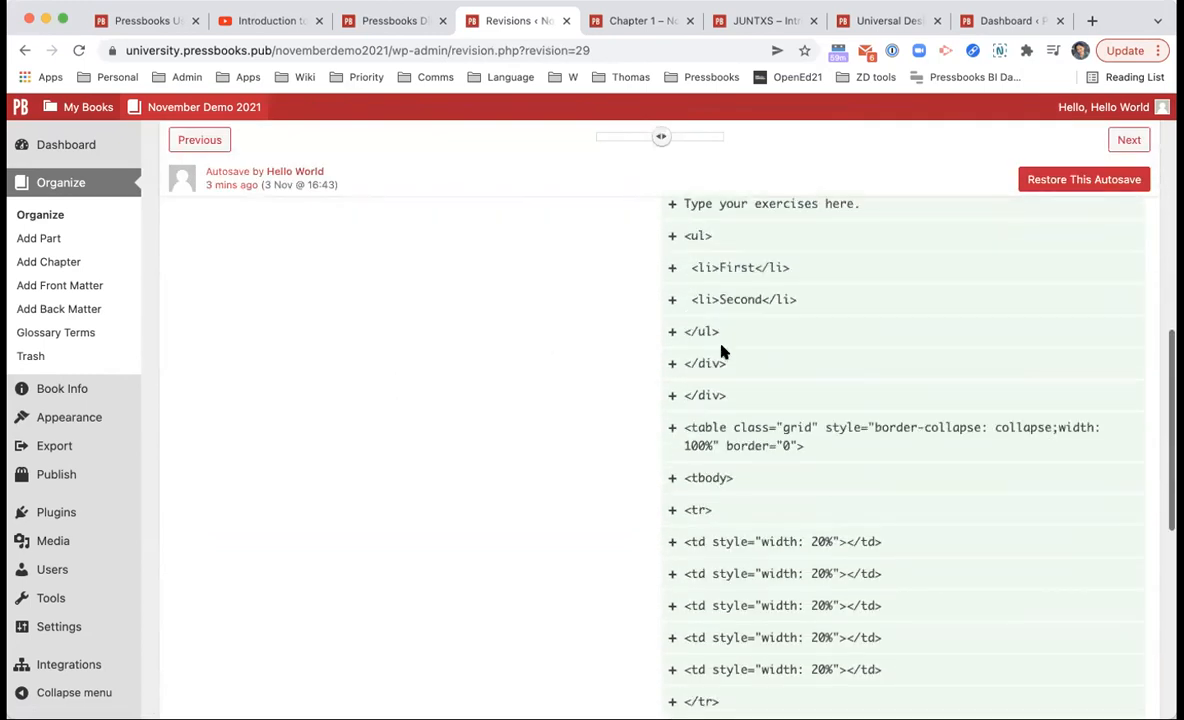
pyautogui.scroll(10, 737, 465)
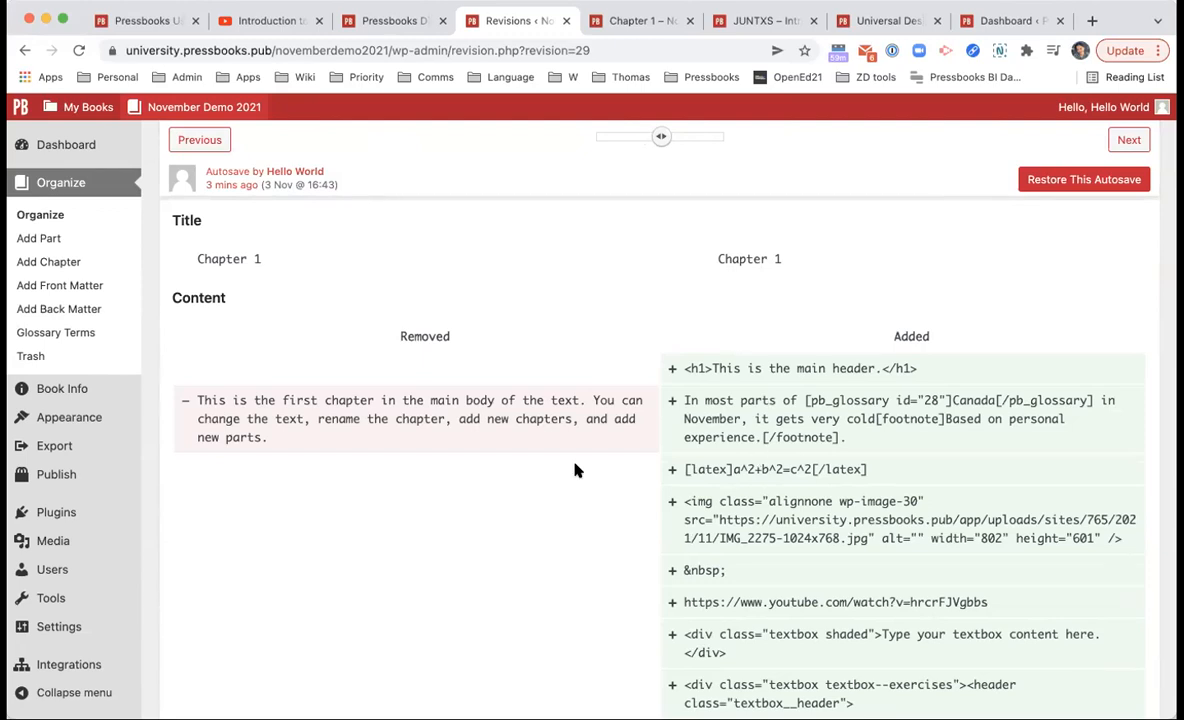
pyautogui.tripleClick(505, 442)
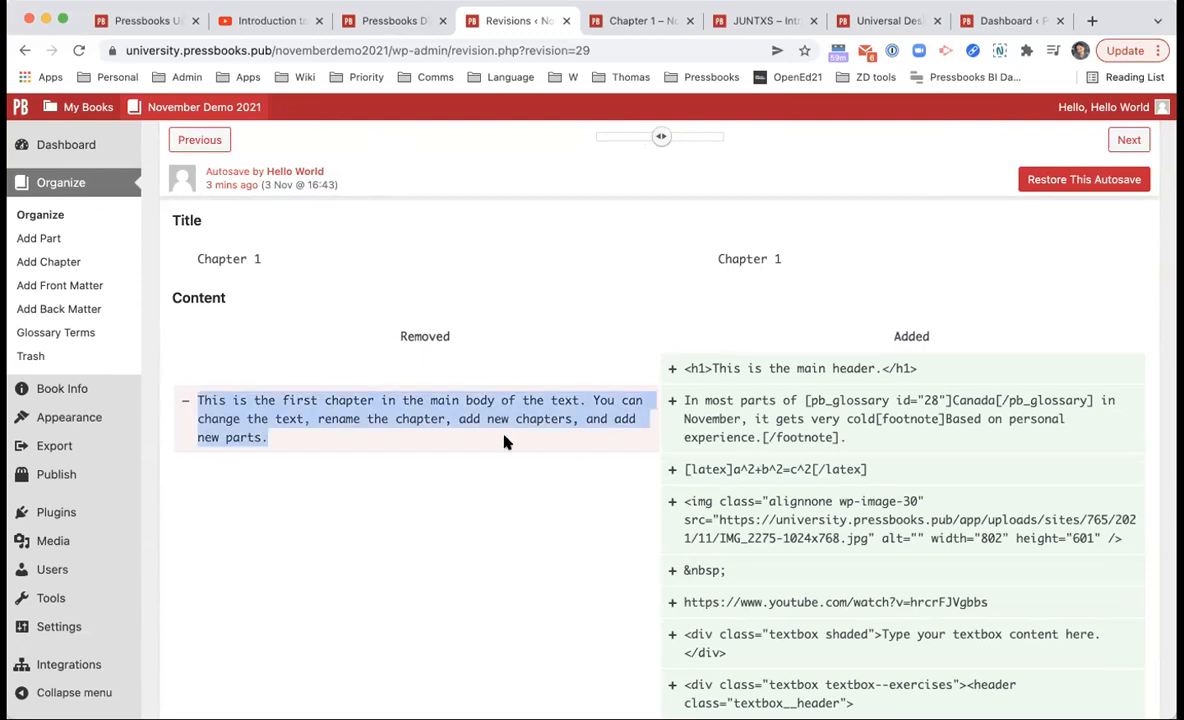
pyautogui.click(769, 405)
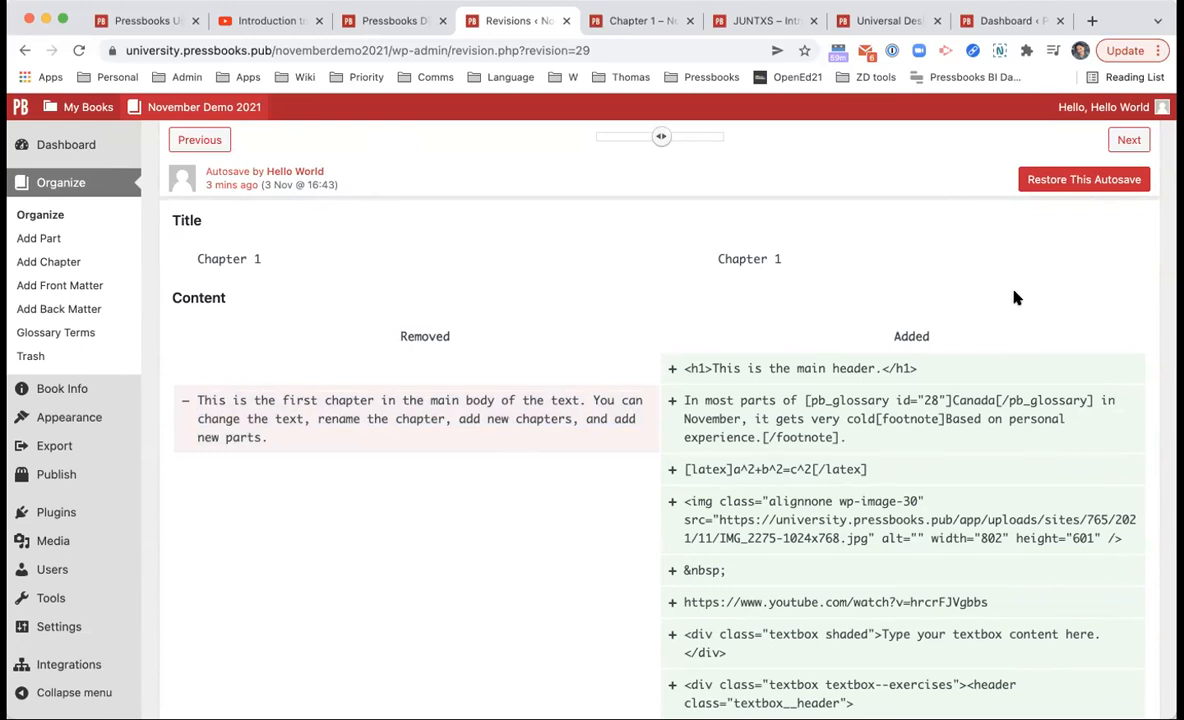
pyautogui.hscroll(-5, 227, 292)
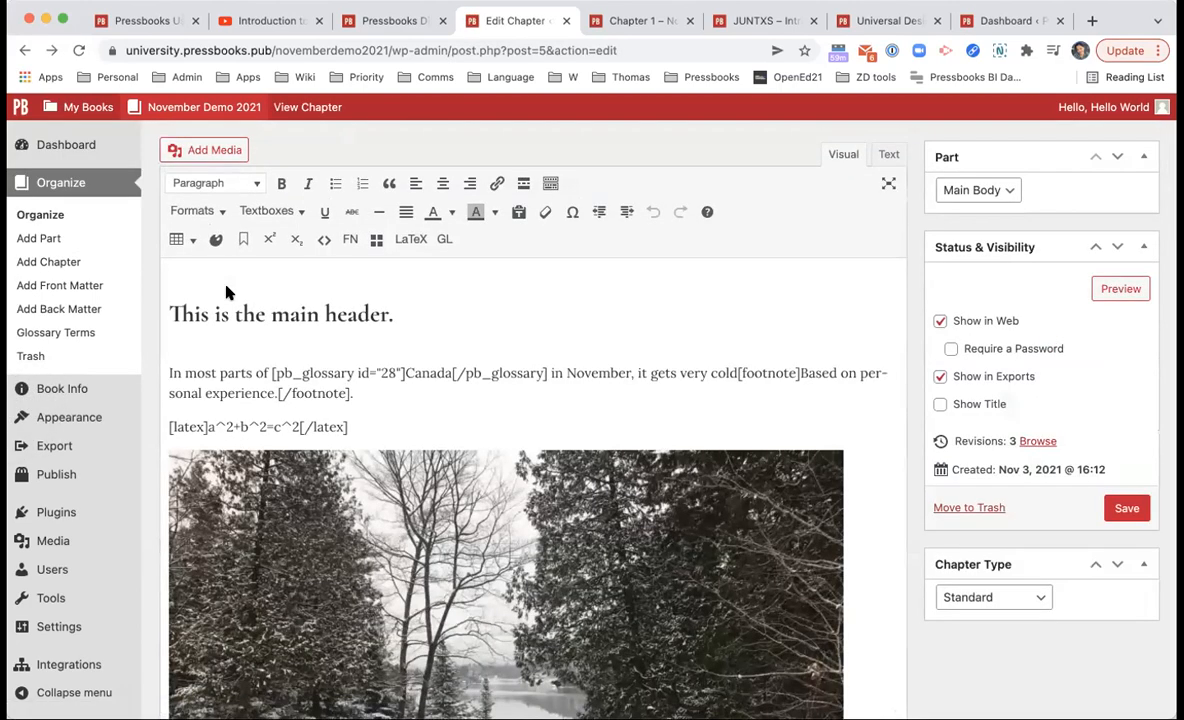
# Step: Go to the November Demo 2021 Organize page
pyautogui.click(83, 218)
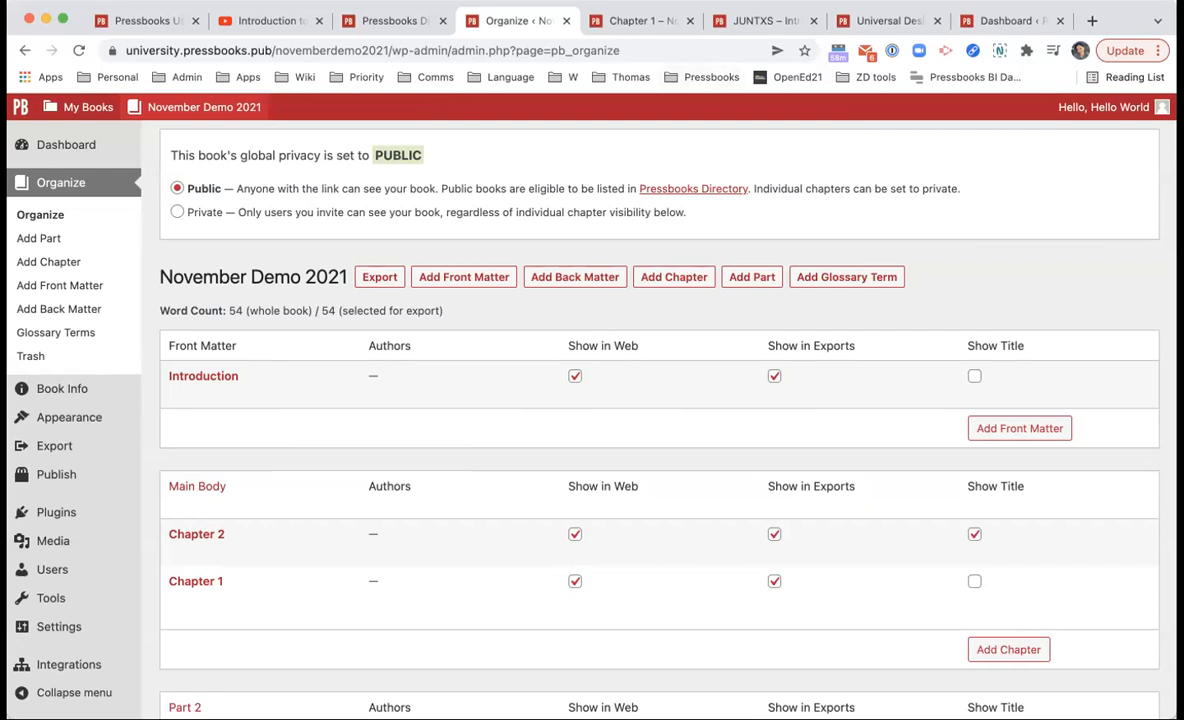
pyautogui.click(1091, 21)
pyautogui.write('a')
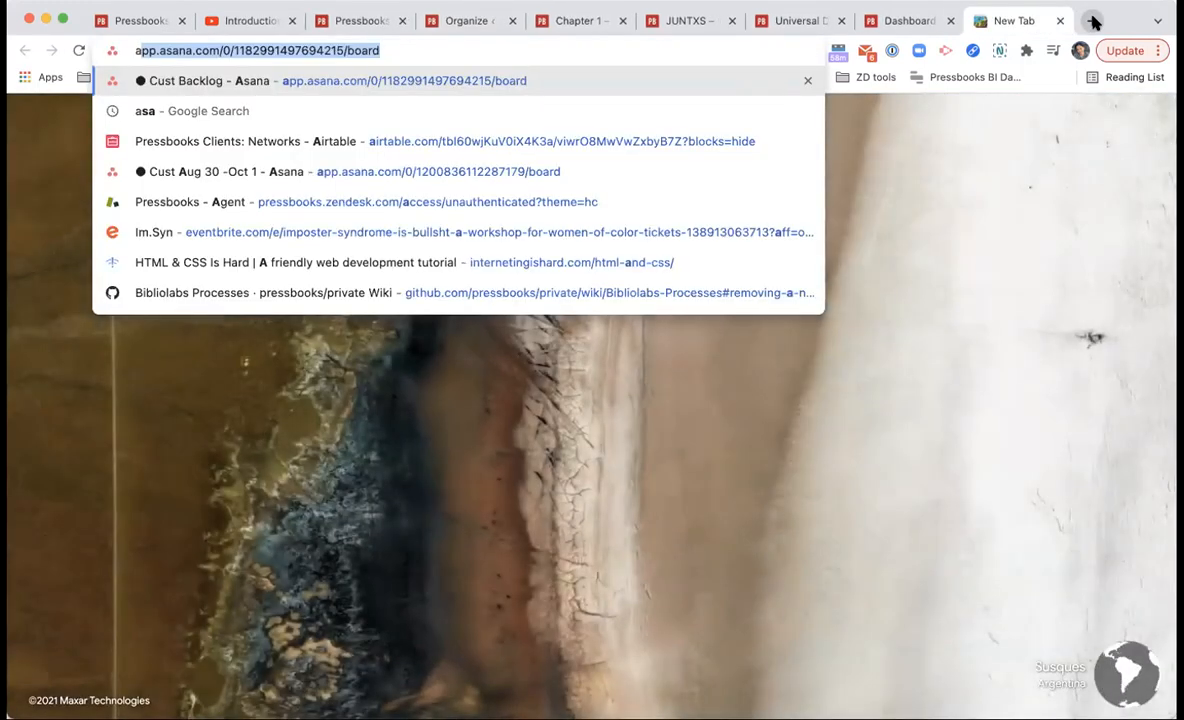
pyautogui.write('ccessibility')
pyautogui.press('Down')
pyautogui.press('Down')
pyautogui.press('Down')
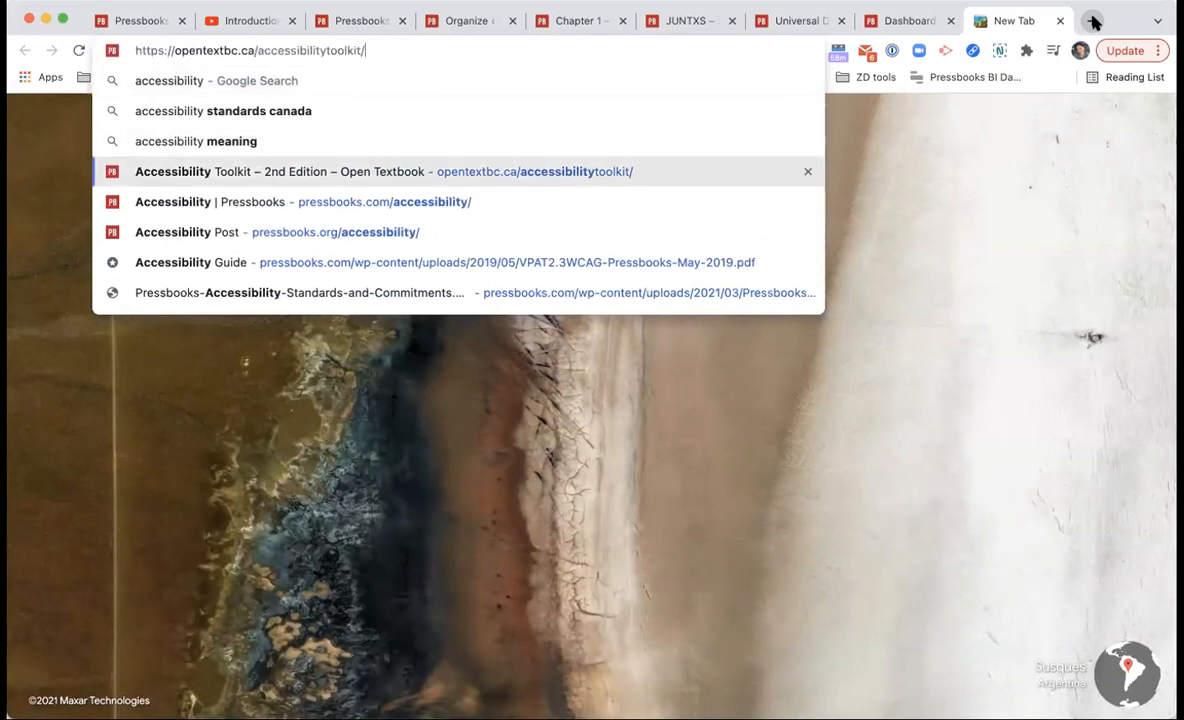
pyautogui.press('Return')
pyautogui.scroll(-10, 857, 274)
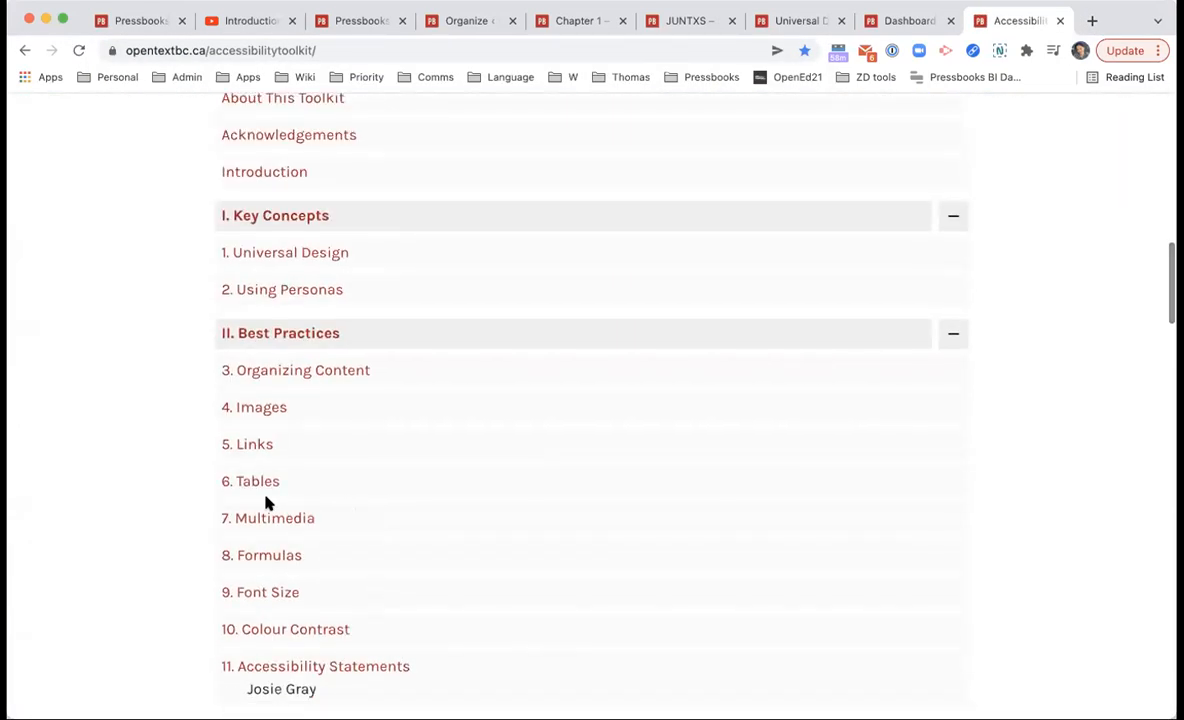
pyautogui.scroll(-1, 265, 500)
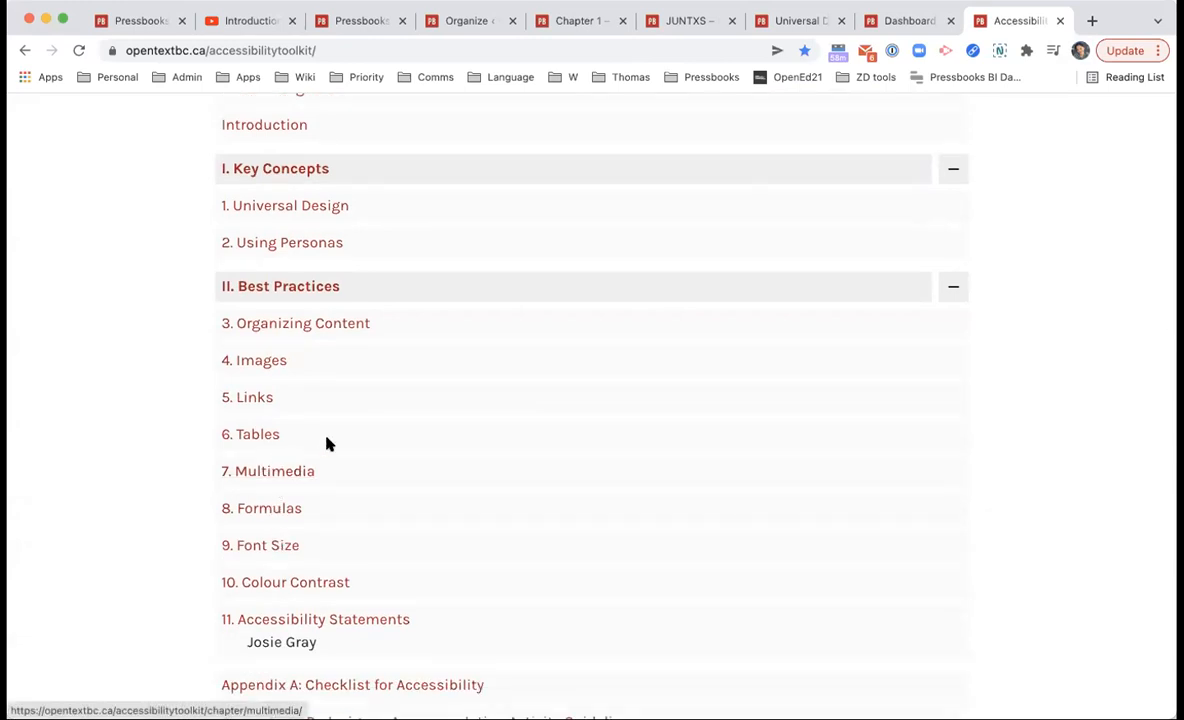
pyautogui.scroll(-2, 330, 384)
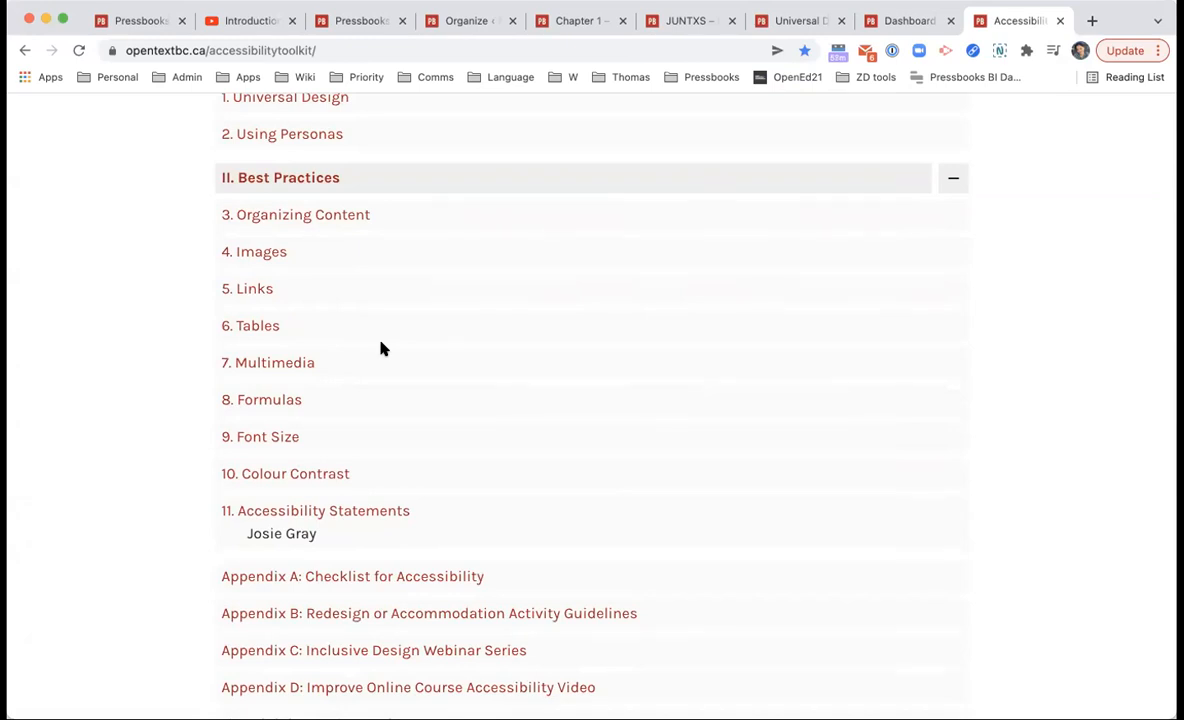
pyautogui.press('super+l')
pyautogui.press('super+c')
pyautogui.press('Return')
pyautogui.scroll(-10, 380, 348)
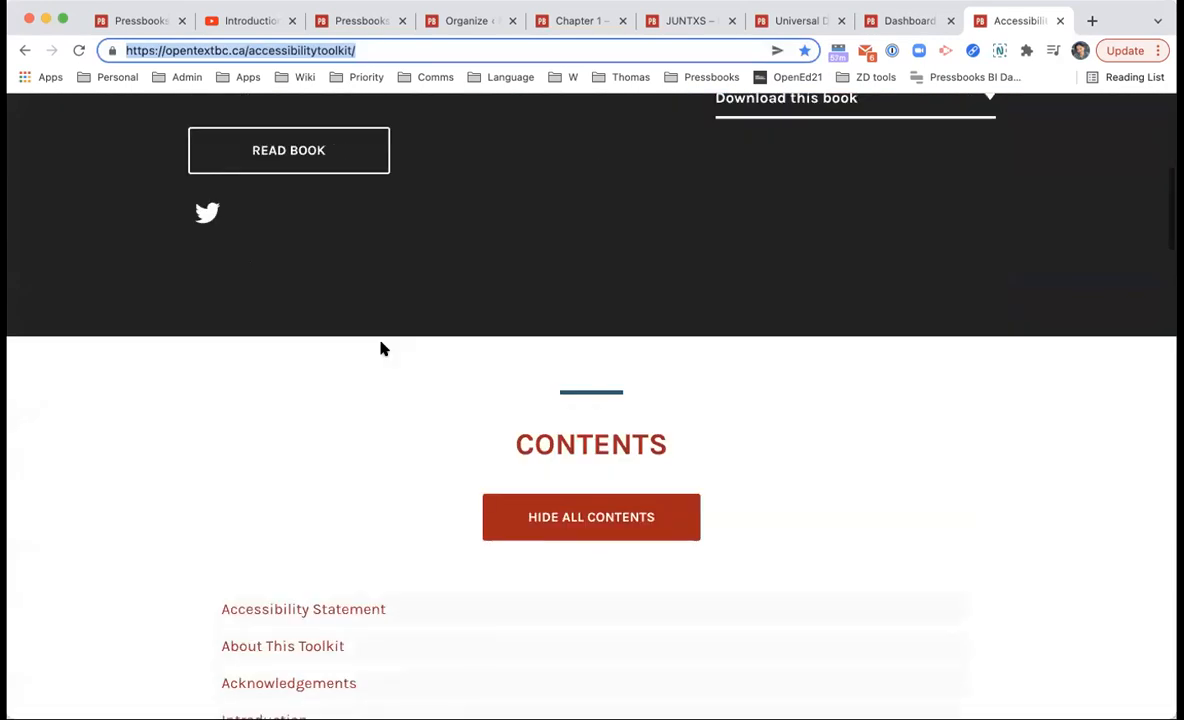
pyautogui.scroll(-3, 380, 348)
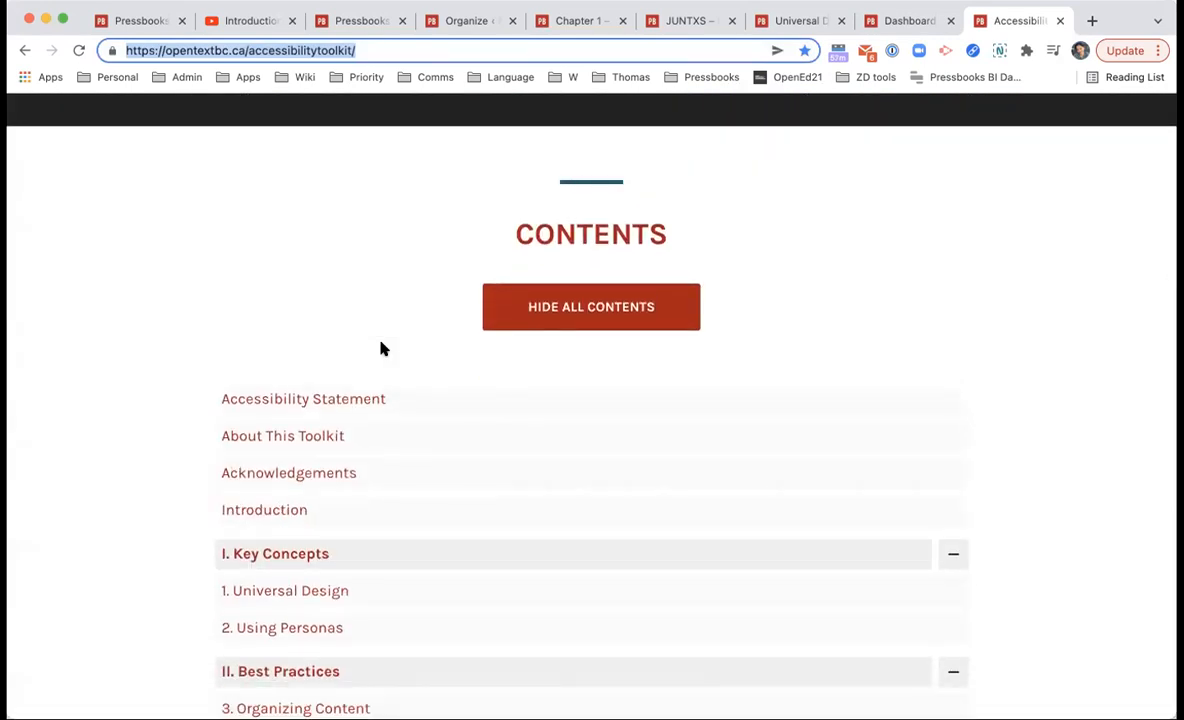
pyautogui.scroll(-3, 380, 348)
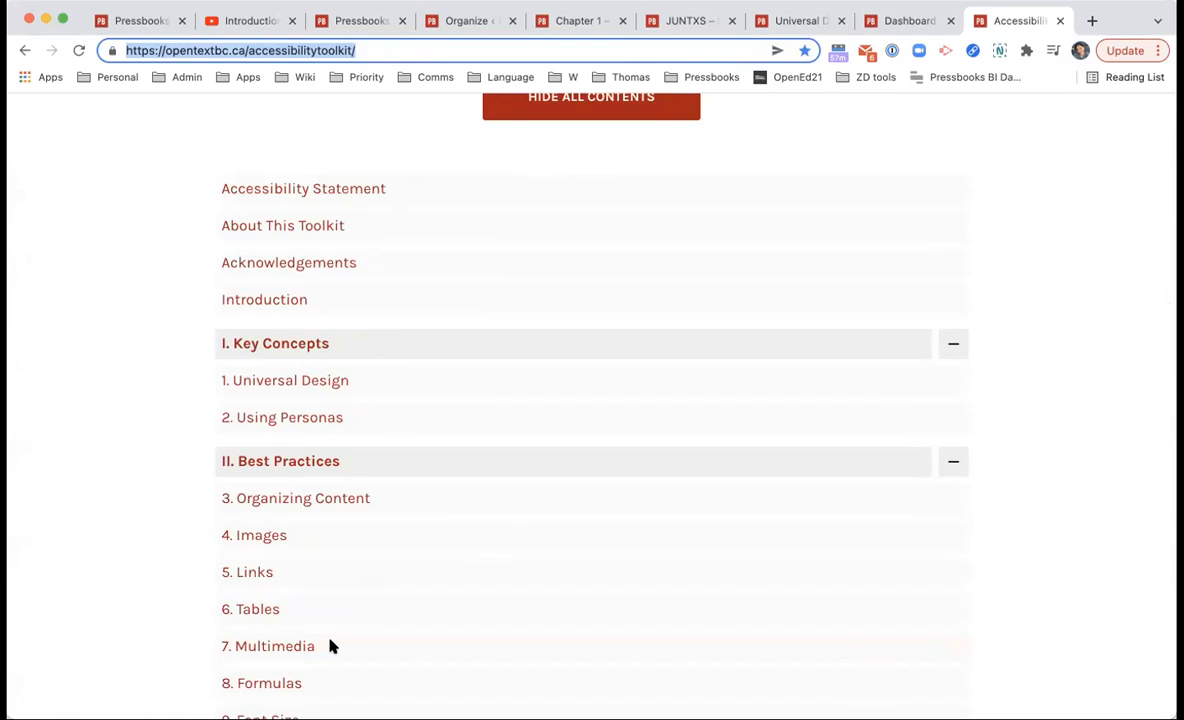
pyautogui.scroll(-3, 439, 637)
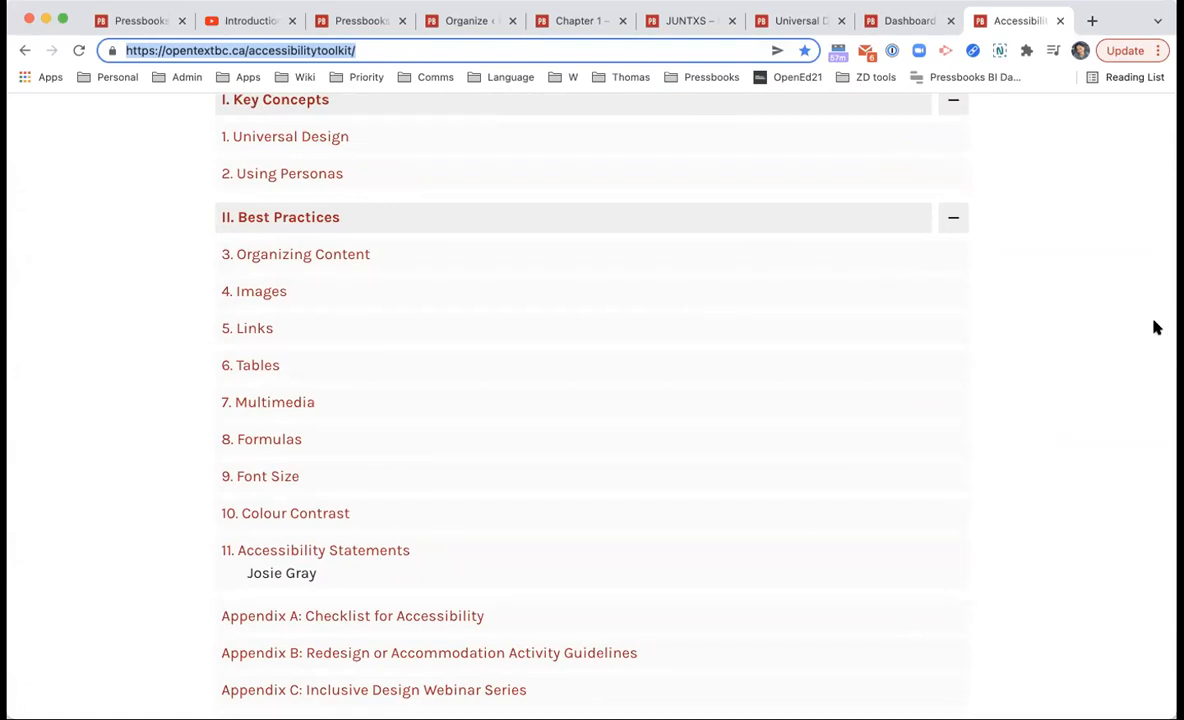
pyautogui.click(1059, 20)
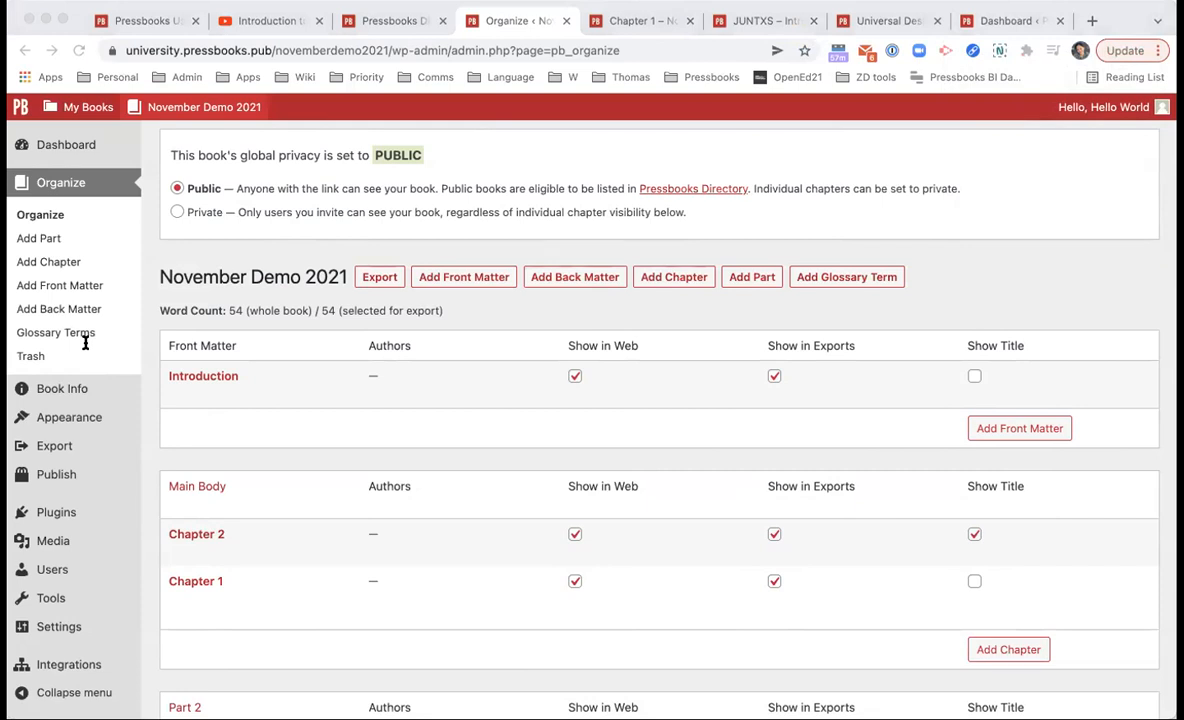
# Step: Open the book's Import tool from Tools and list the available import types
pyautogui.click(652, 311)
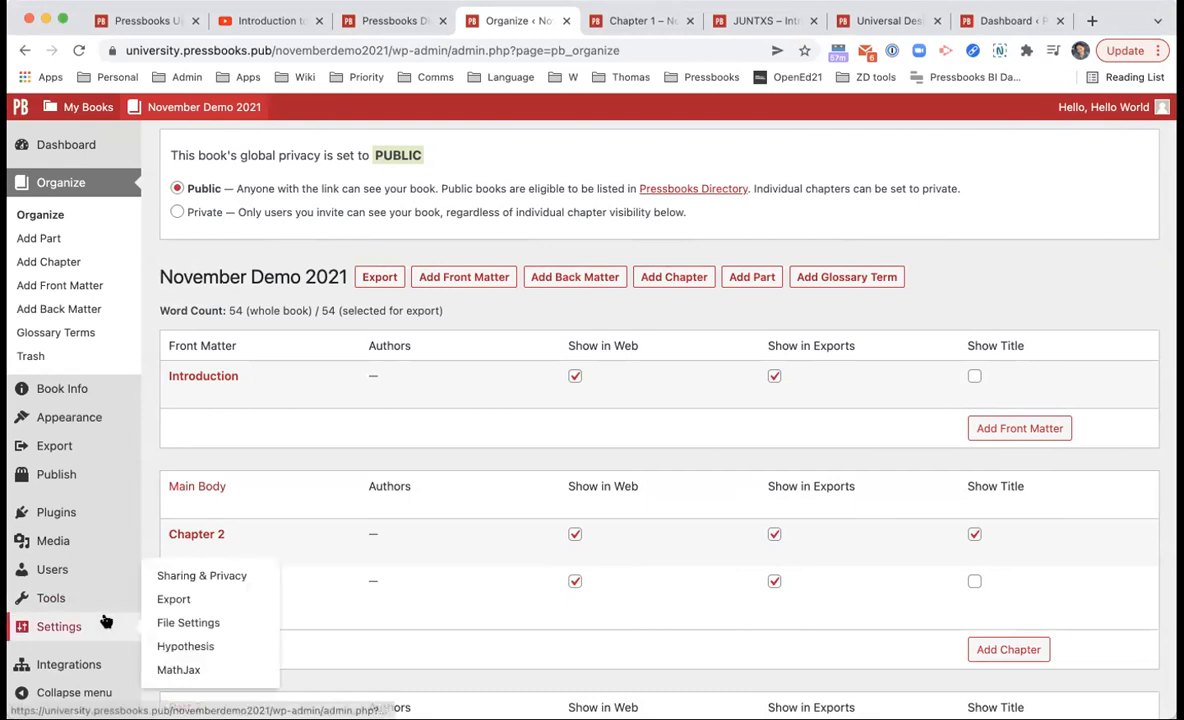
pyautogui.moveTo(114, 596)
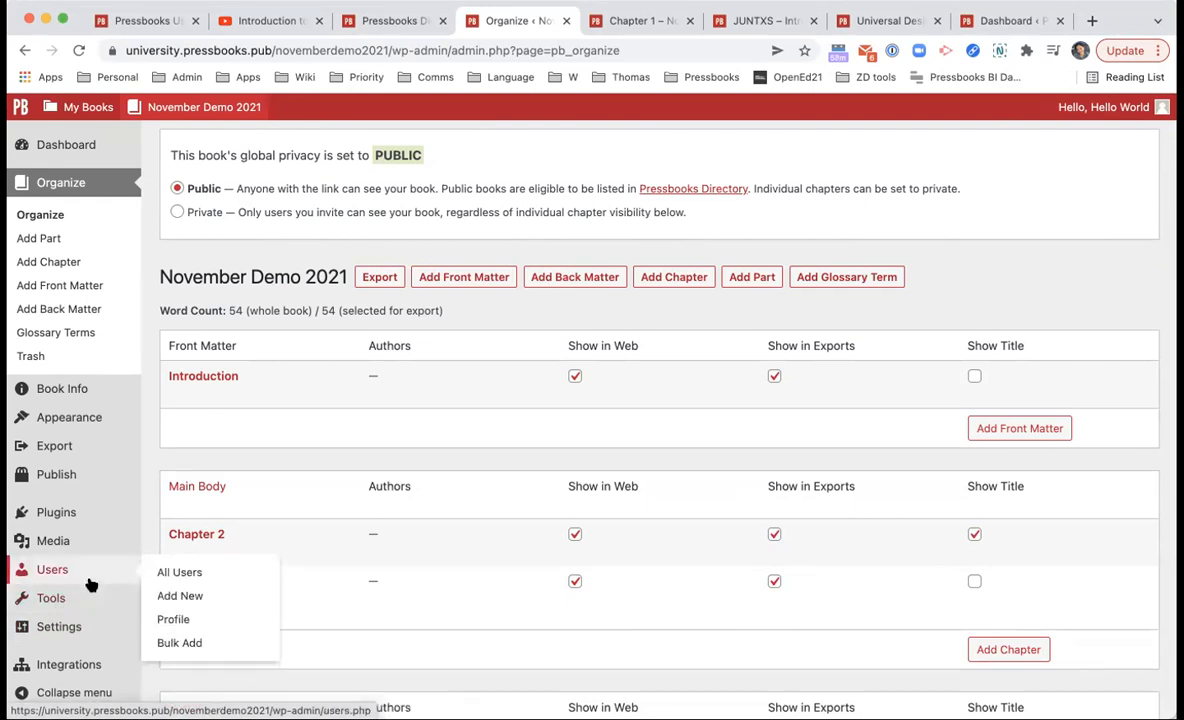
pyautogui.click(176, 583)
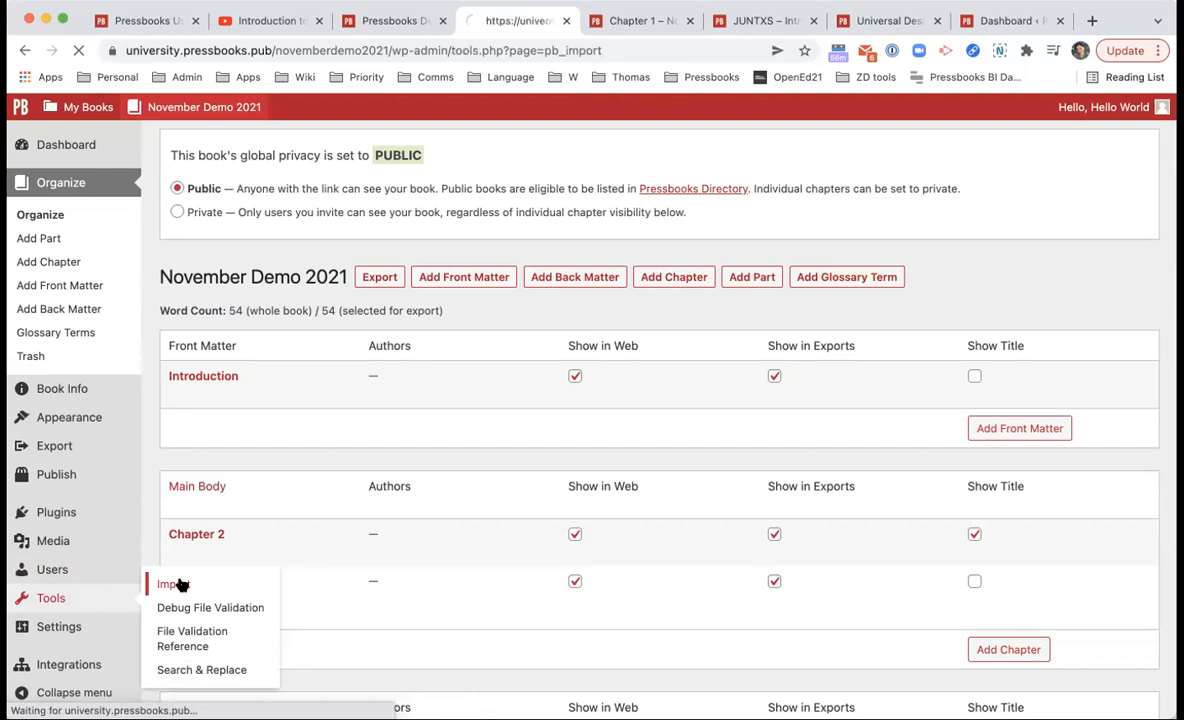
pyautogui.click(451, 234)
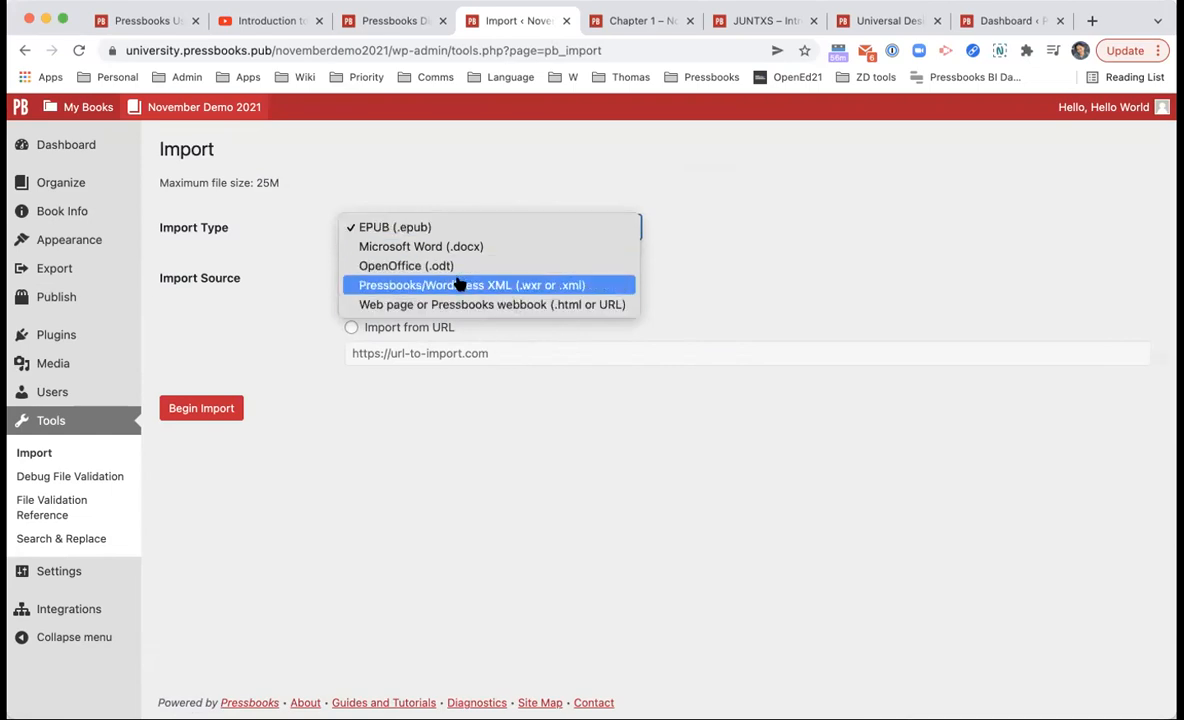
pyautogui.click(867, 291)
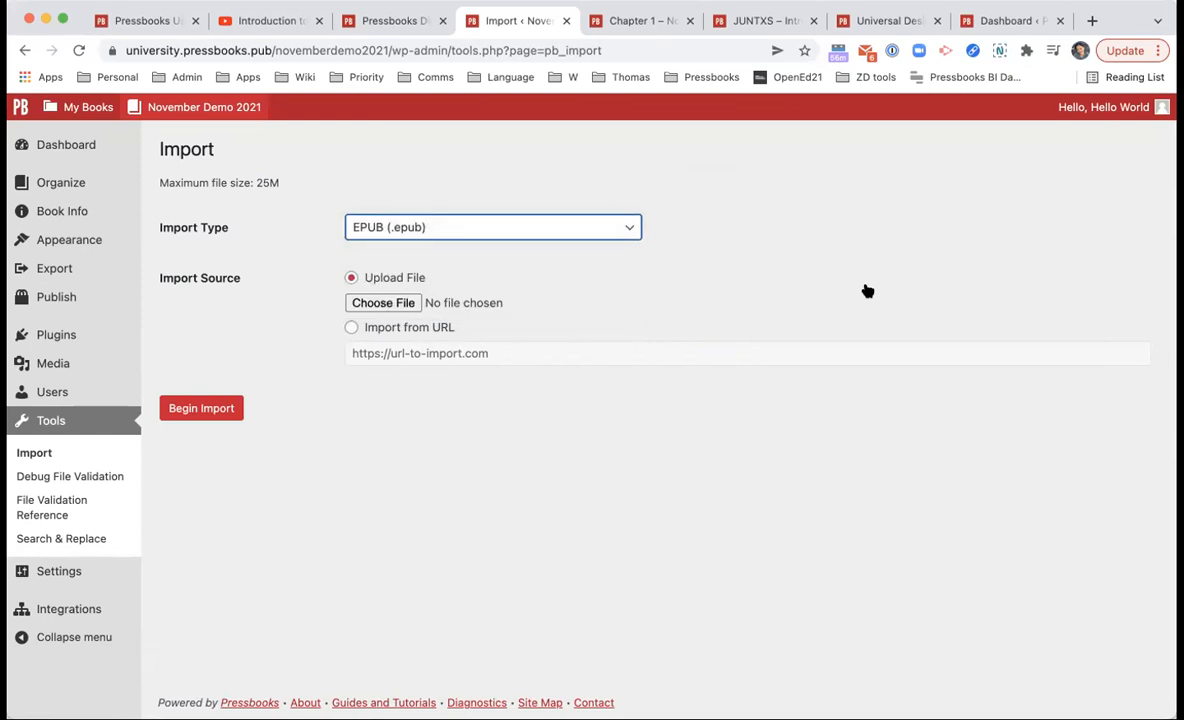
pyautogui.click(547, 229)
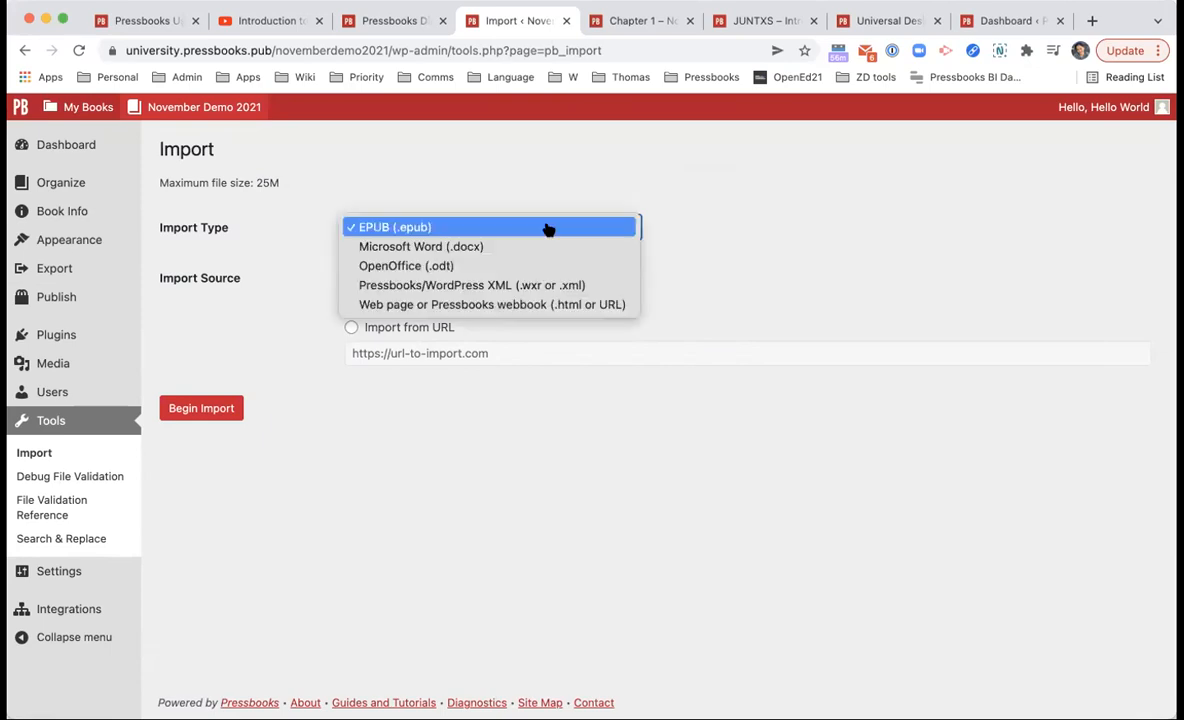
pyautogui.click(631, 229)
pyautogui.click(631, 229)
pyautogui.click(532, 197)
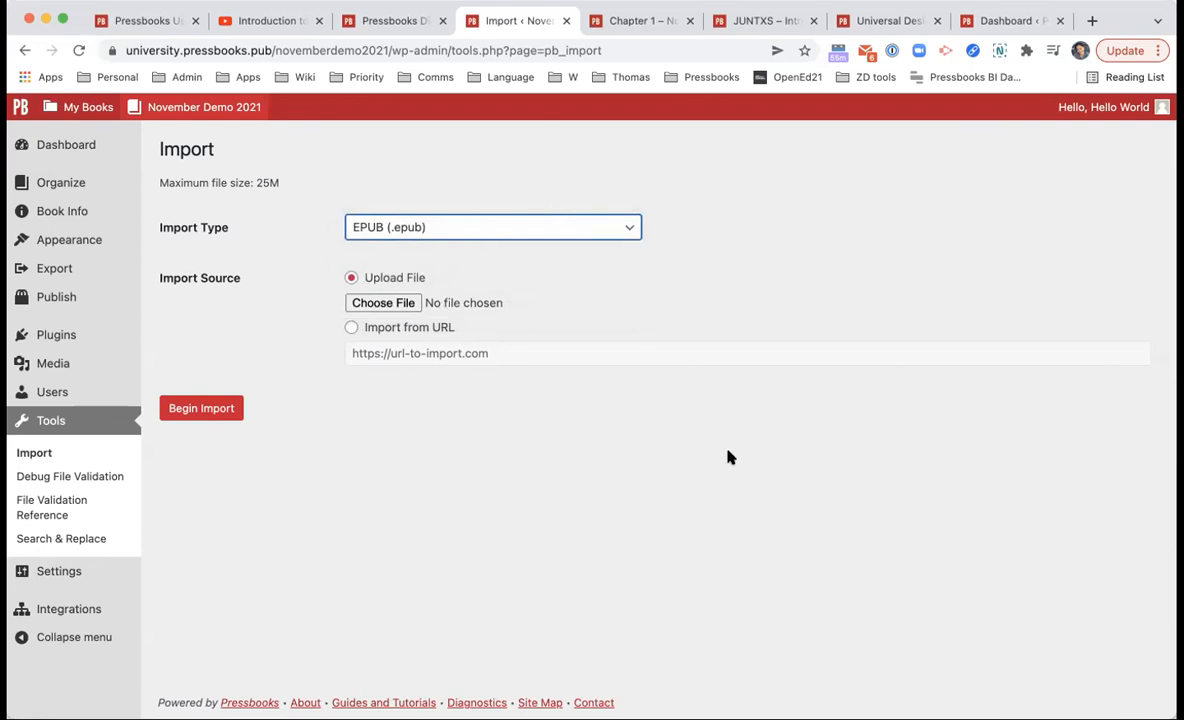
# Step: Open the Accessibility Toolkit book in a new tab placed beside the import tab
pyautogui.click(844, 342)
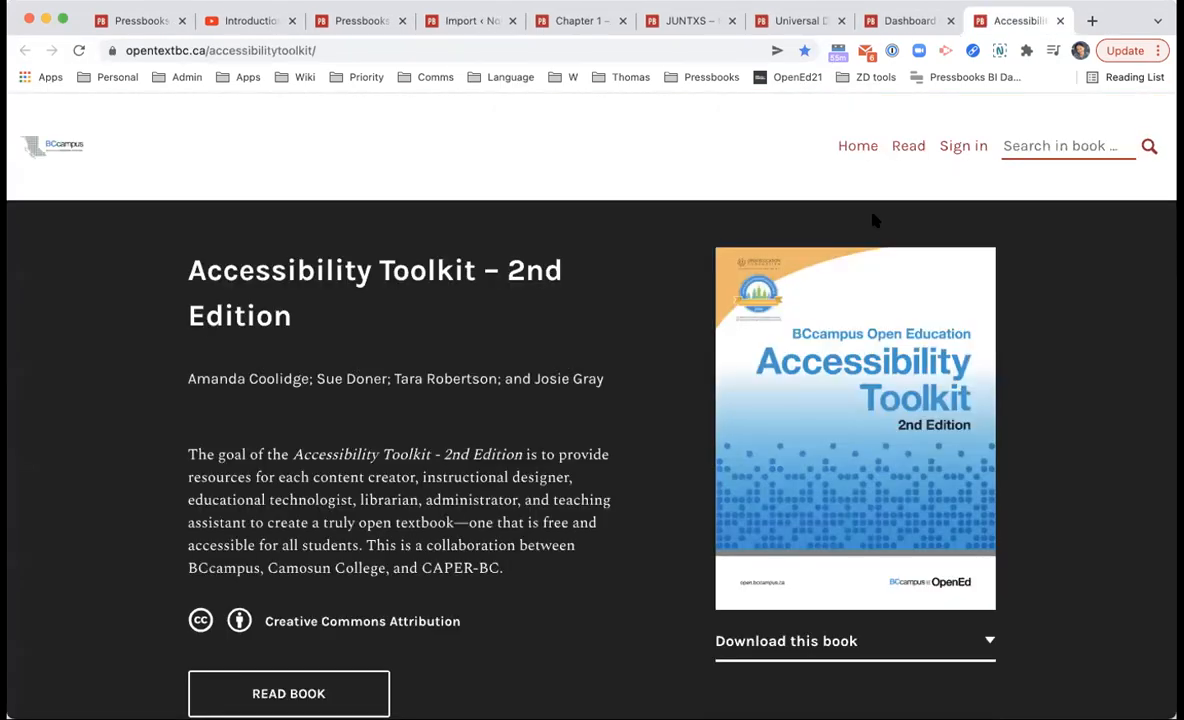
pyautogui.moveTo(1015, 22); pyautogui.dragTo(603, 32)
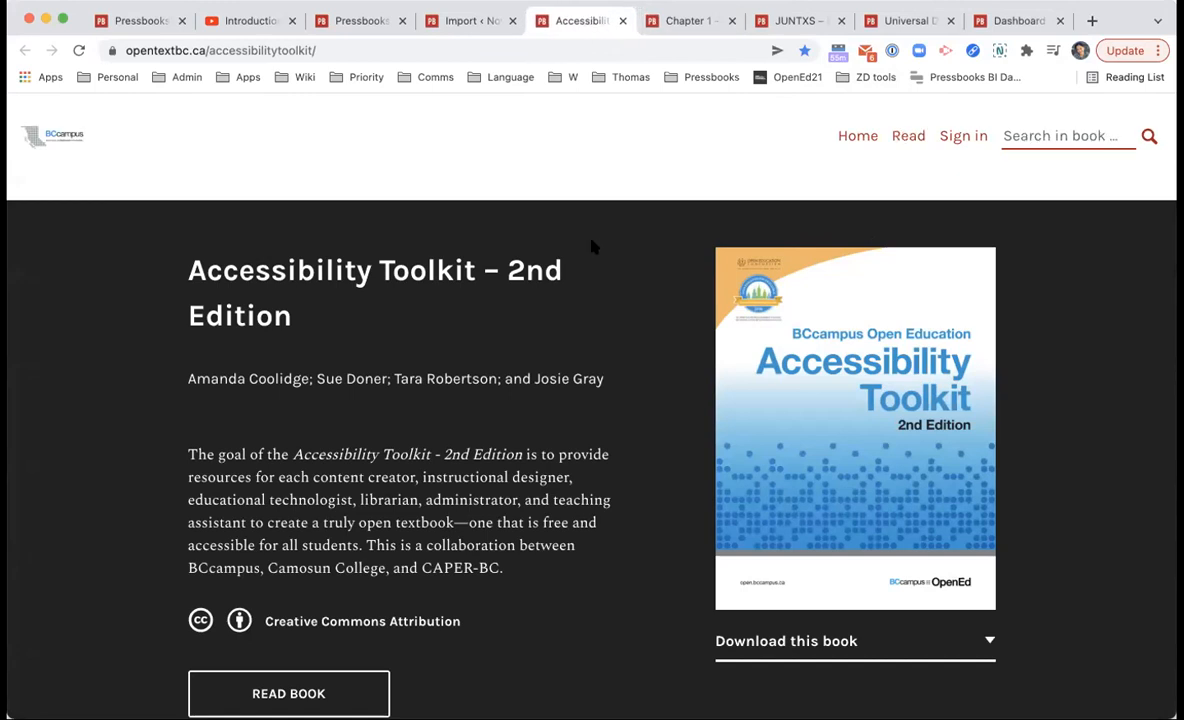
pyautogui.scroll(-2, 590, 243)
pyautogui.scroll(-5, 351, 523)
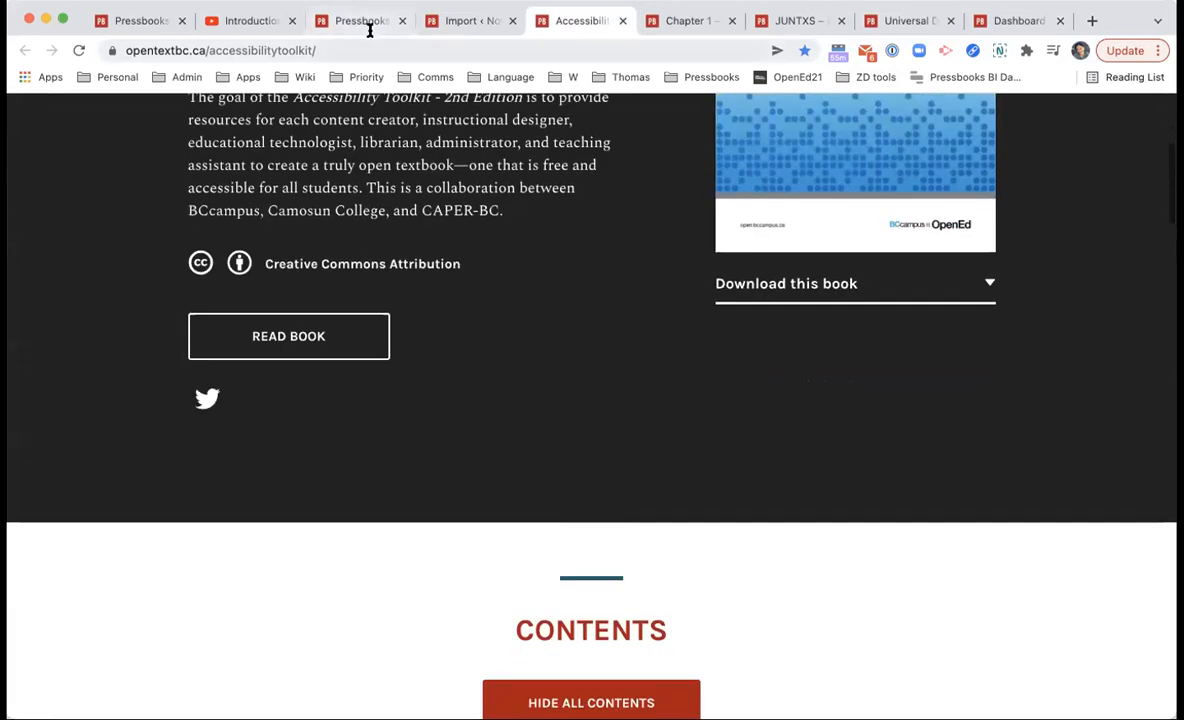
# Step: Import from the pasted toolkit URL as 'Web page or Pressbooks webbook' and begin the import
pyautogui.click(474, 18)
pyautogui.click(439, 224)
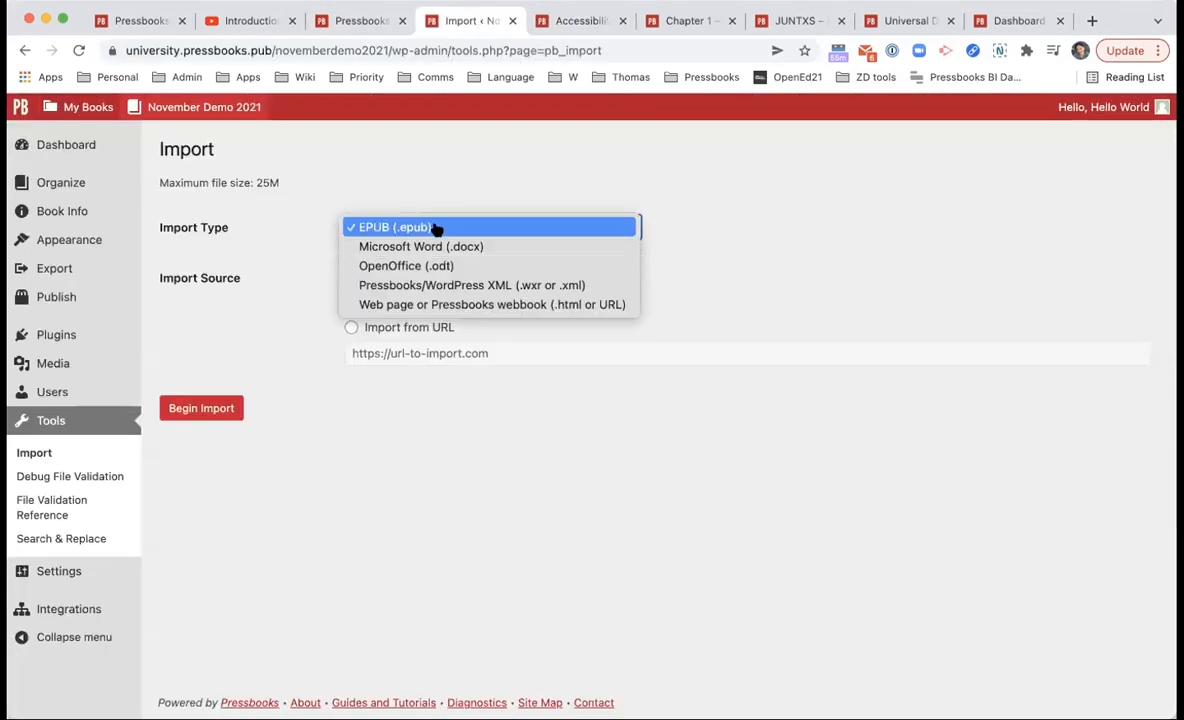
pyautogui.click(457, 304)
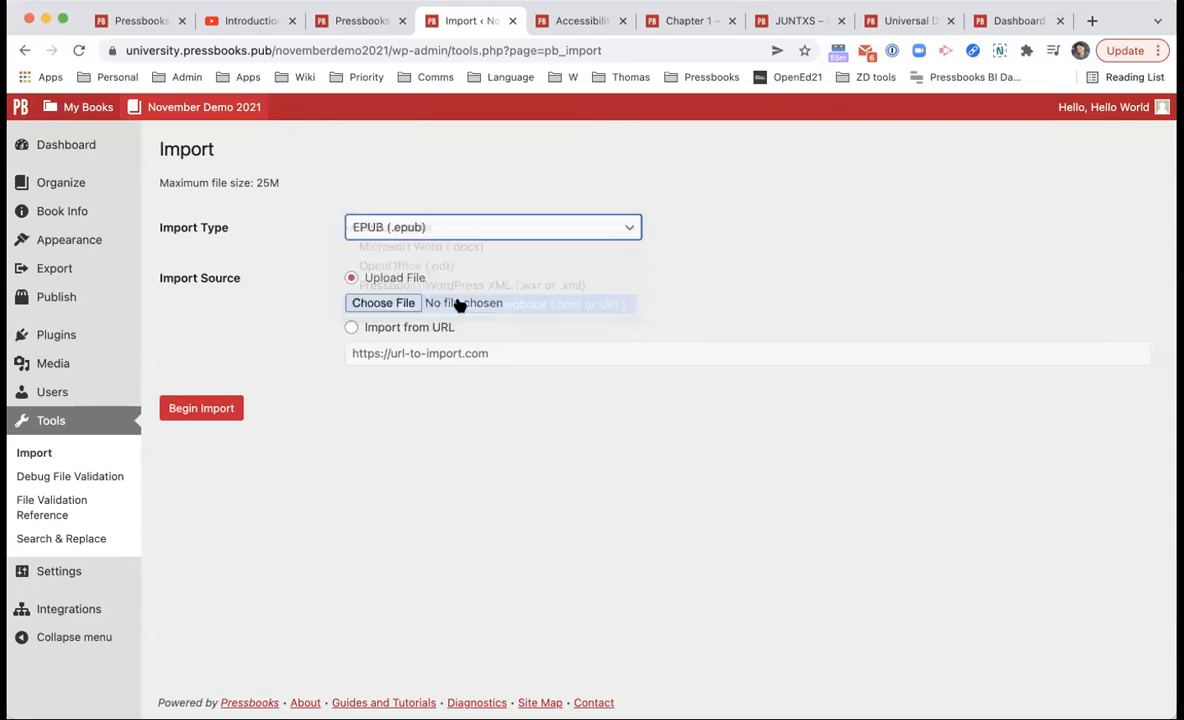
pyautogui.press('super+v')
pyautogui.doubleClick(498, 353)
pyautogui.click(496, 384)
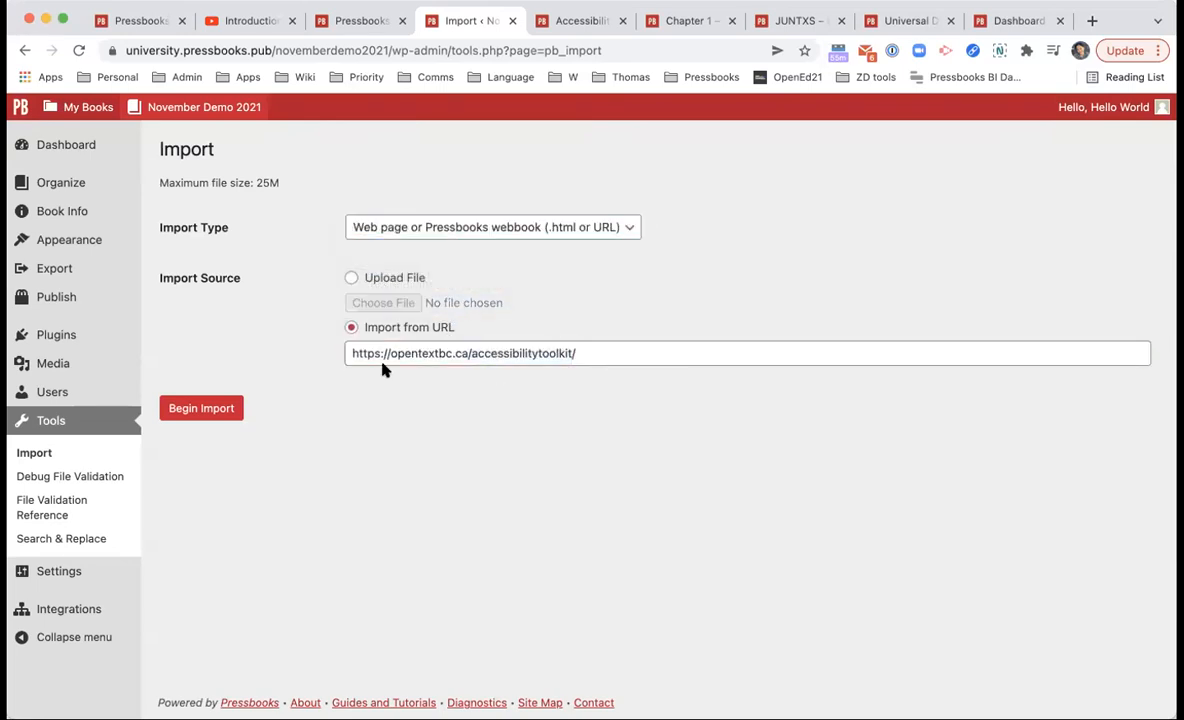
pyautogui.click(211, 409)
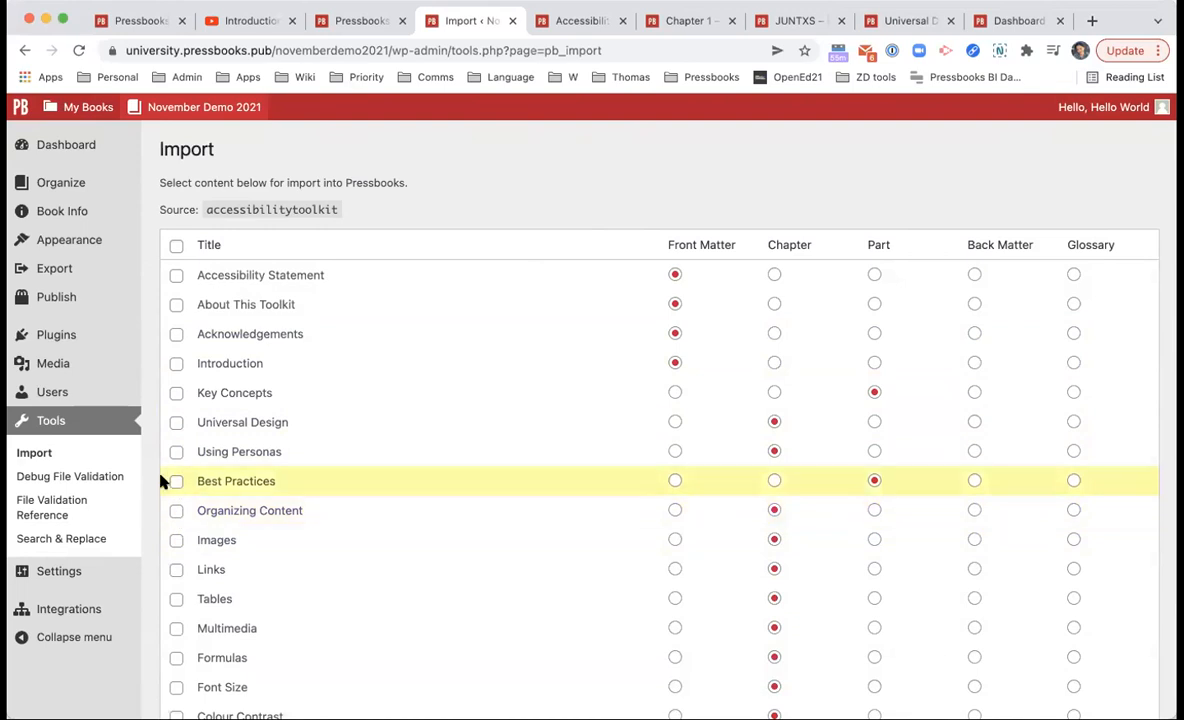
# Step: Import only the Organizing Content chapter, with imported content set to show on the web
pyautogui.click(175, 512)
pyautogui.scroll(-5, 176, 515)
pyautogui.click(200, 610)
pyautogui.click(198, 644)
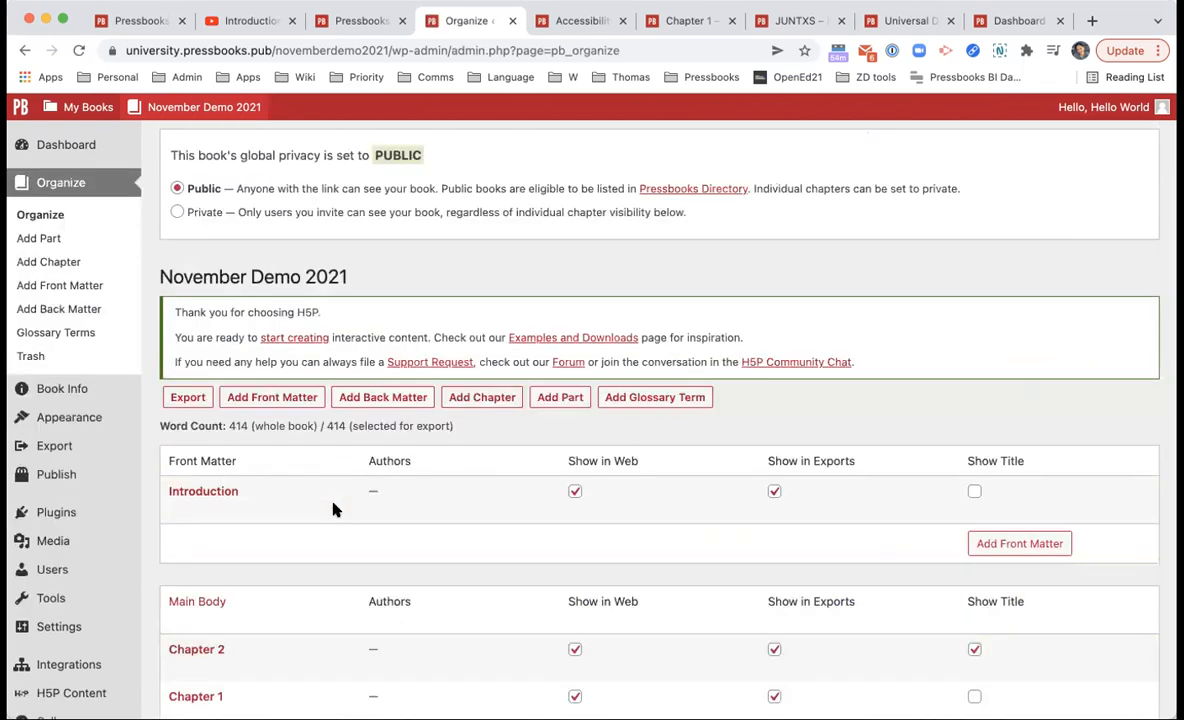
# Step: Open the public page of the imported Organizing Content chapter from the Organize list
pyautogui.scroll(-2, 335, 510)
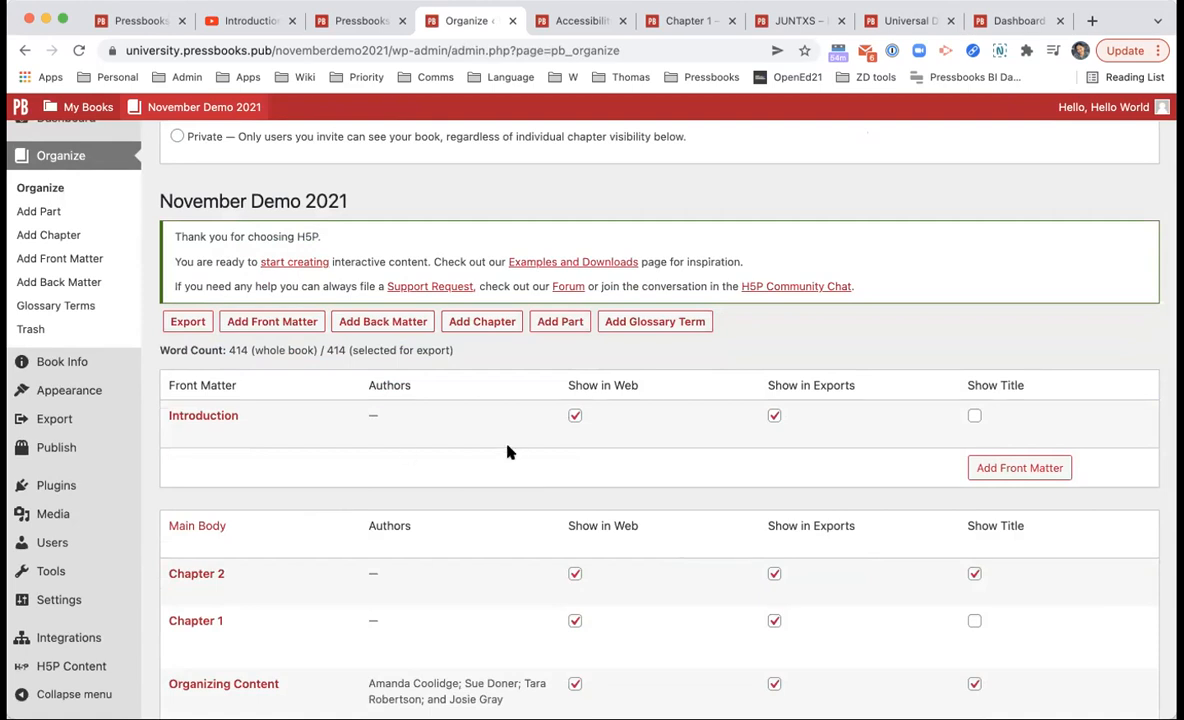
pyautogui.scroll(-3, 507, 452)
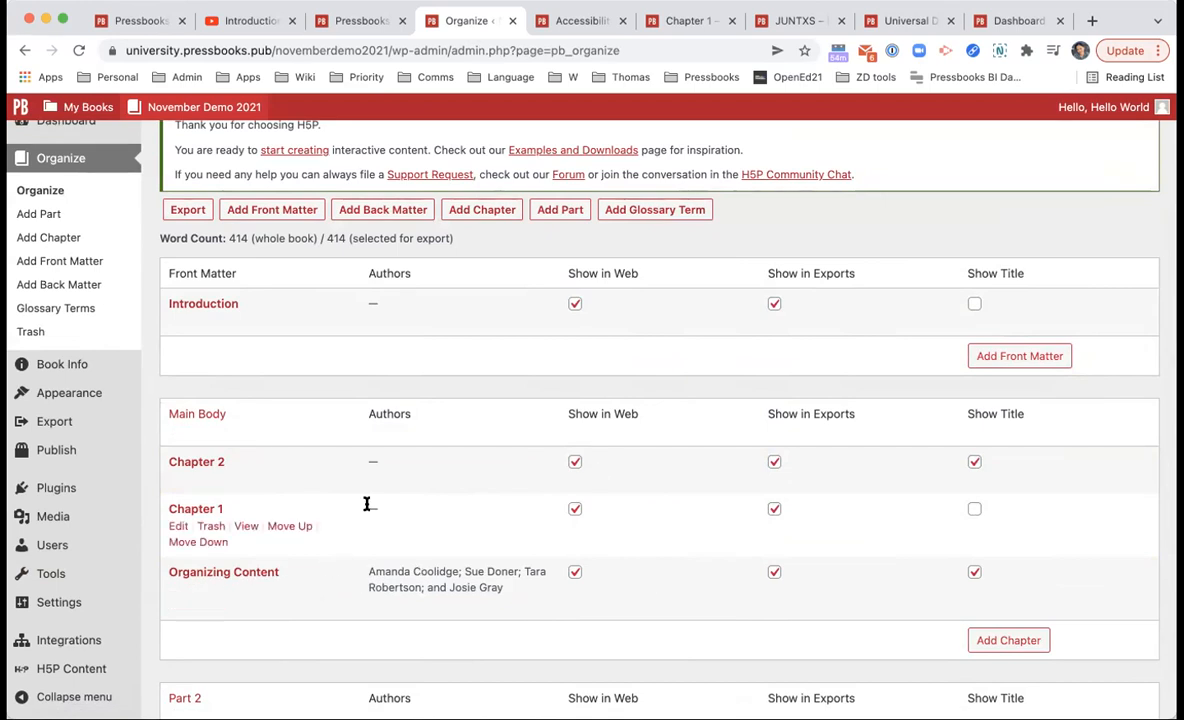
pyautogui.scroll(-1, 431, 523)
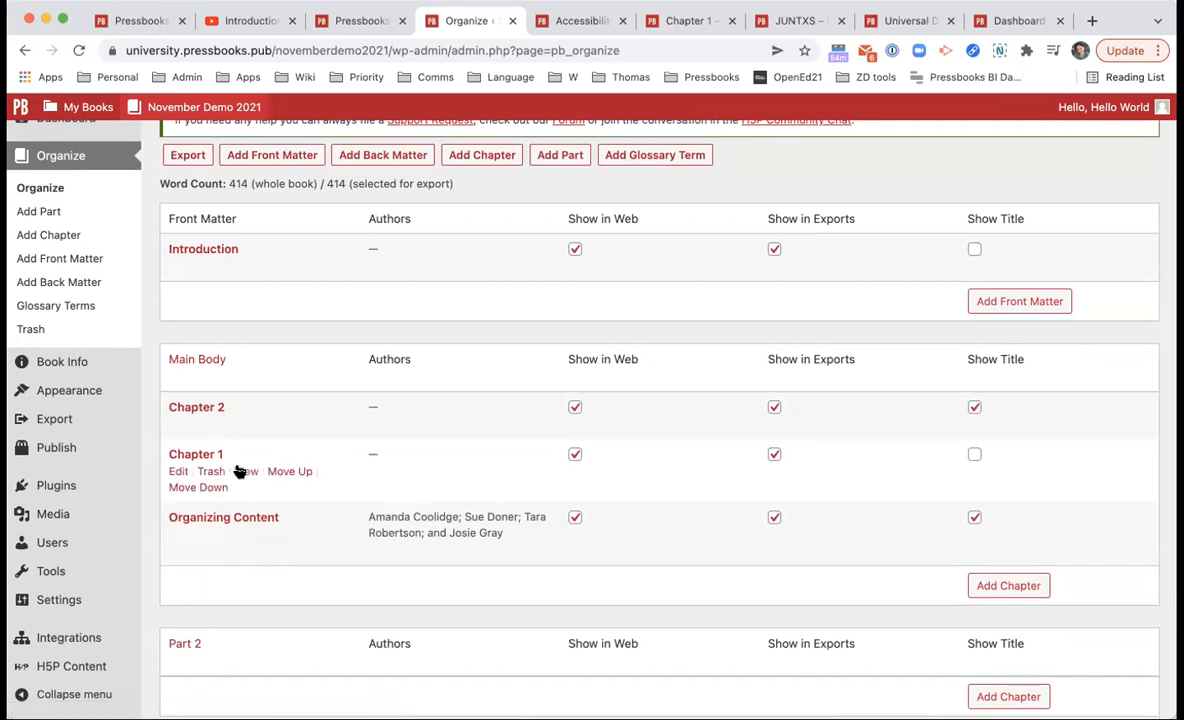
pyautogui.click(247, 536)
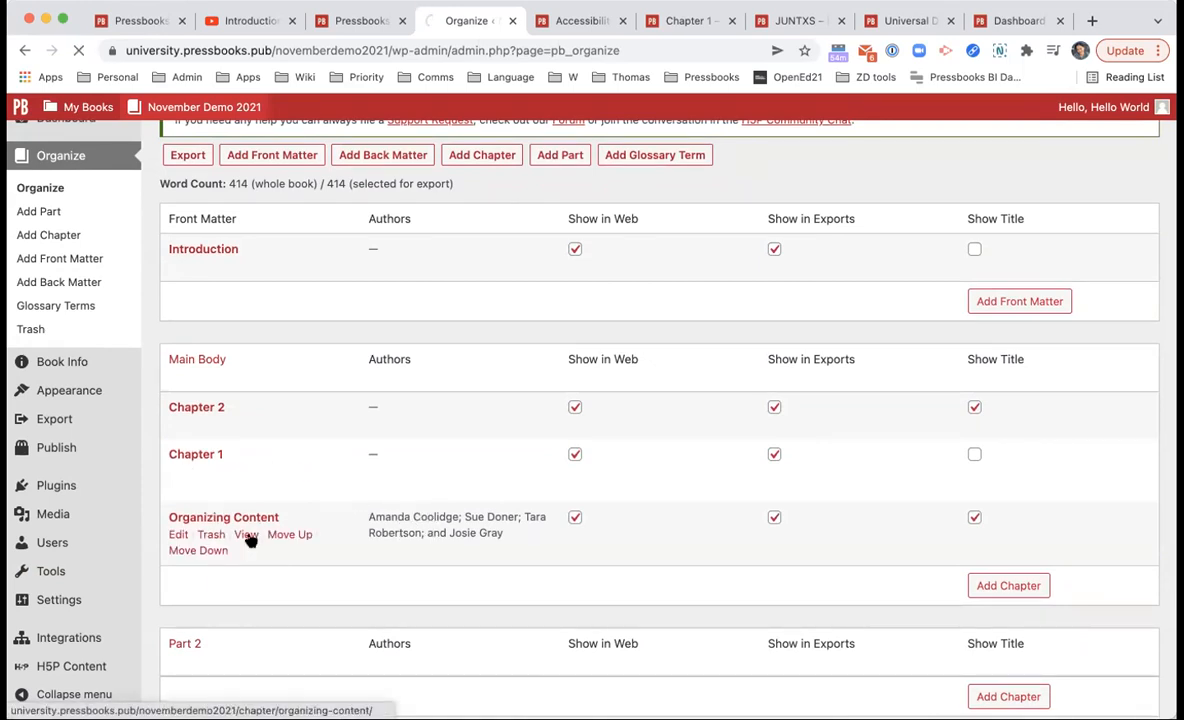
pyautogui.scroll(-2, 248, 539)
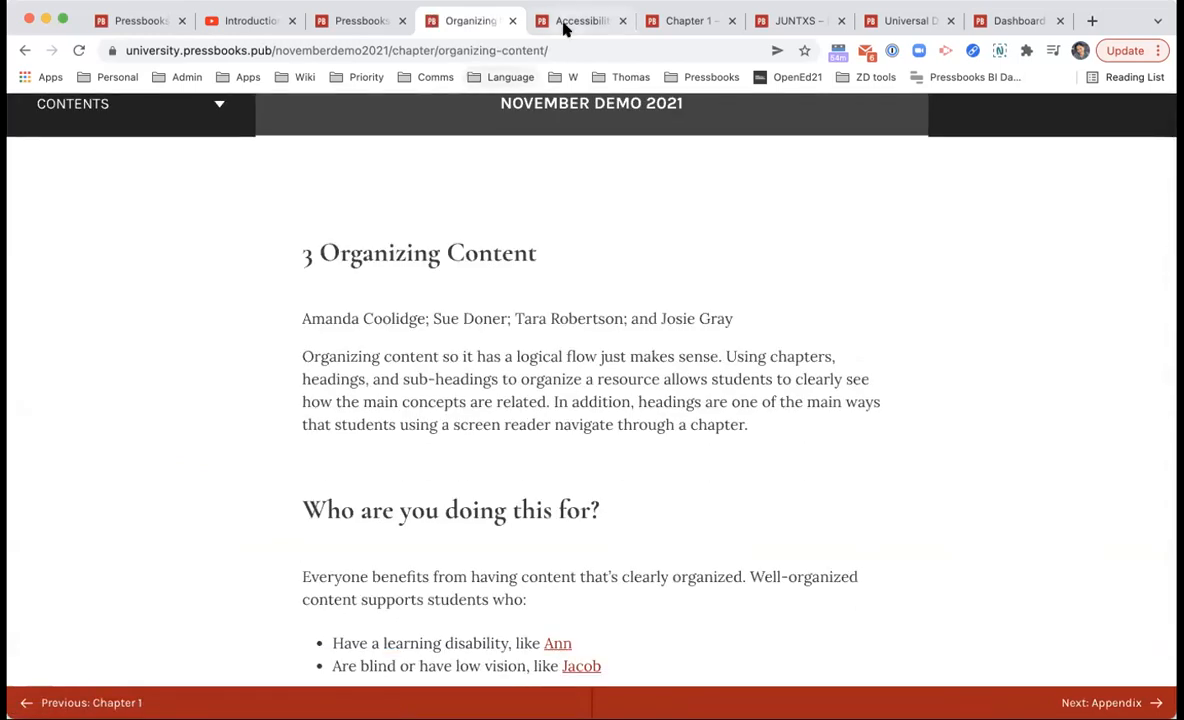
pyautogui.click(563, 24)
pyautogui.scroll(-6, 537, 217)
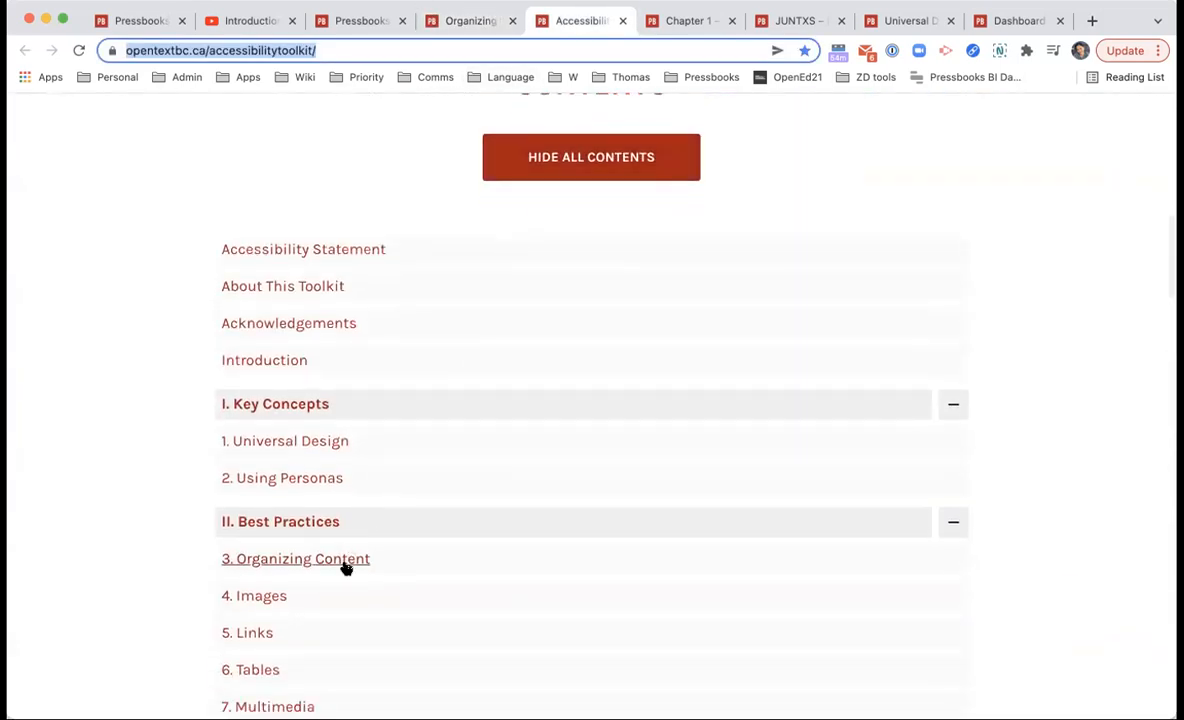
pyautogui.click(346, 560)
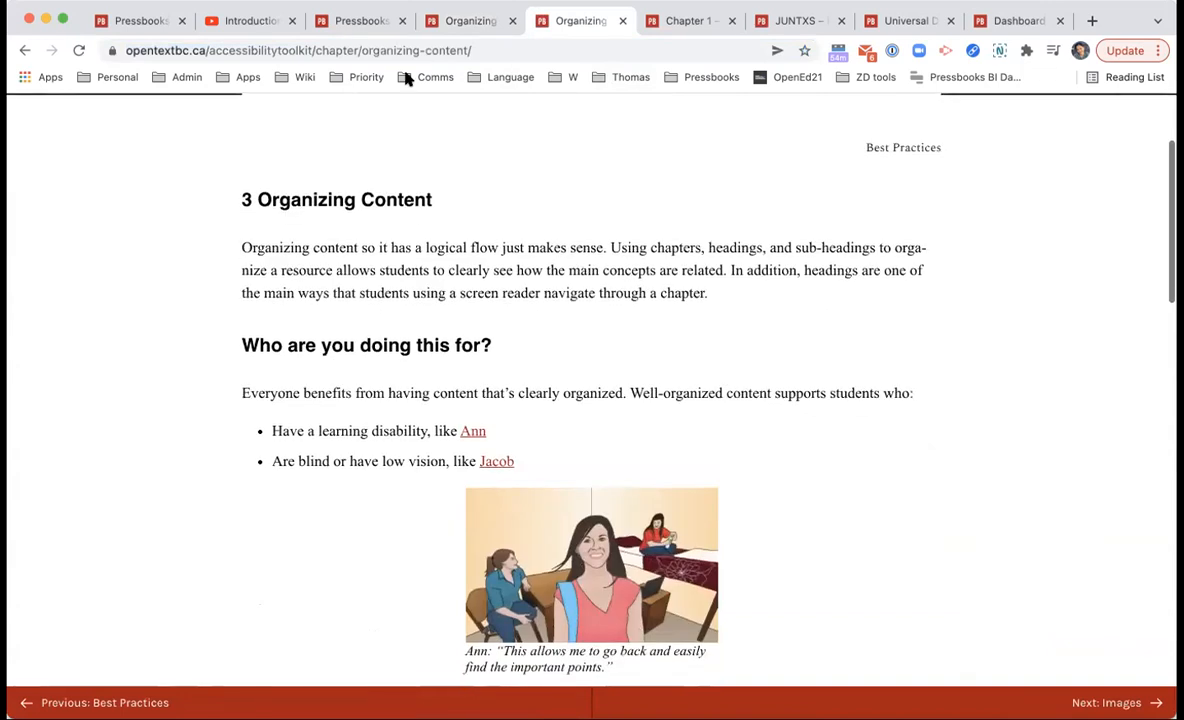
pyautogui.click(470, 20)
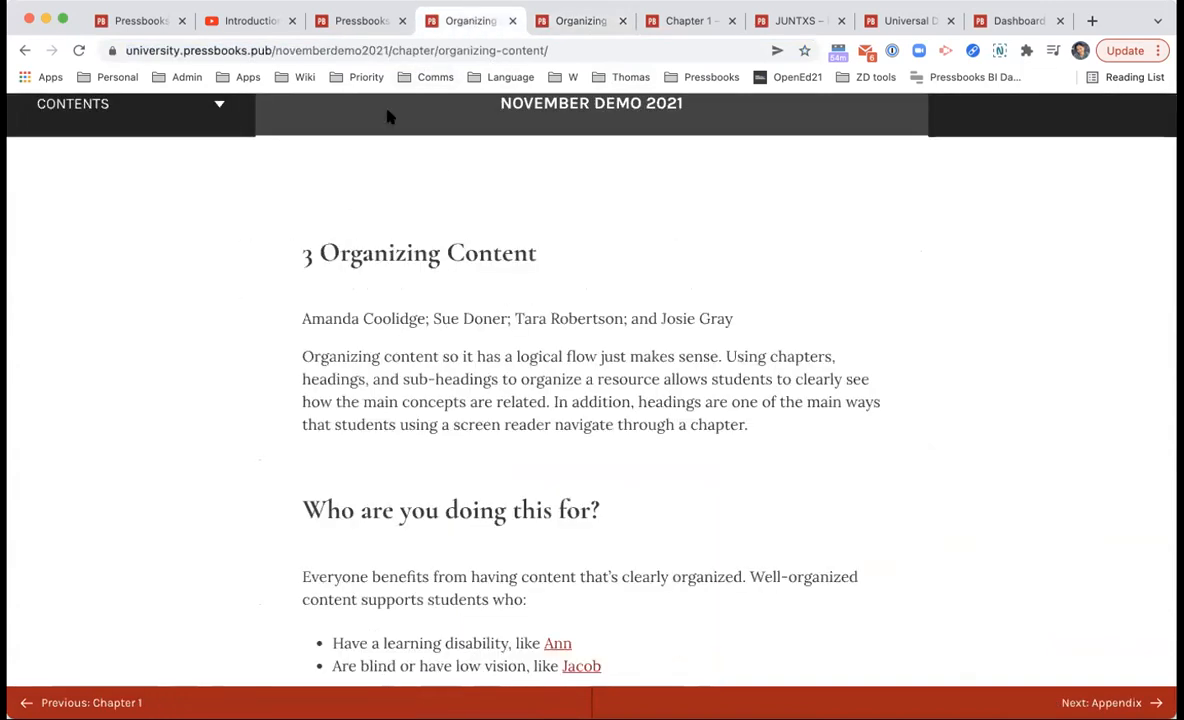
pyautogui.click(597, 20)
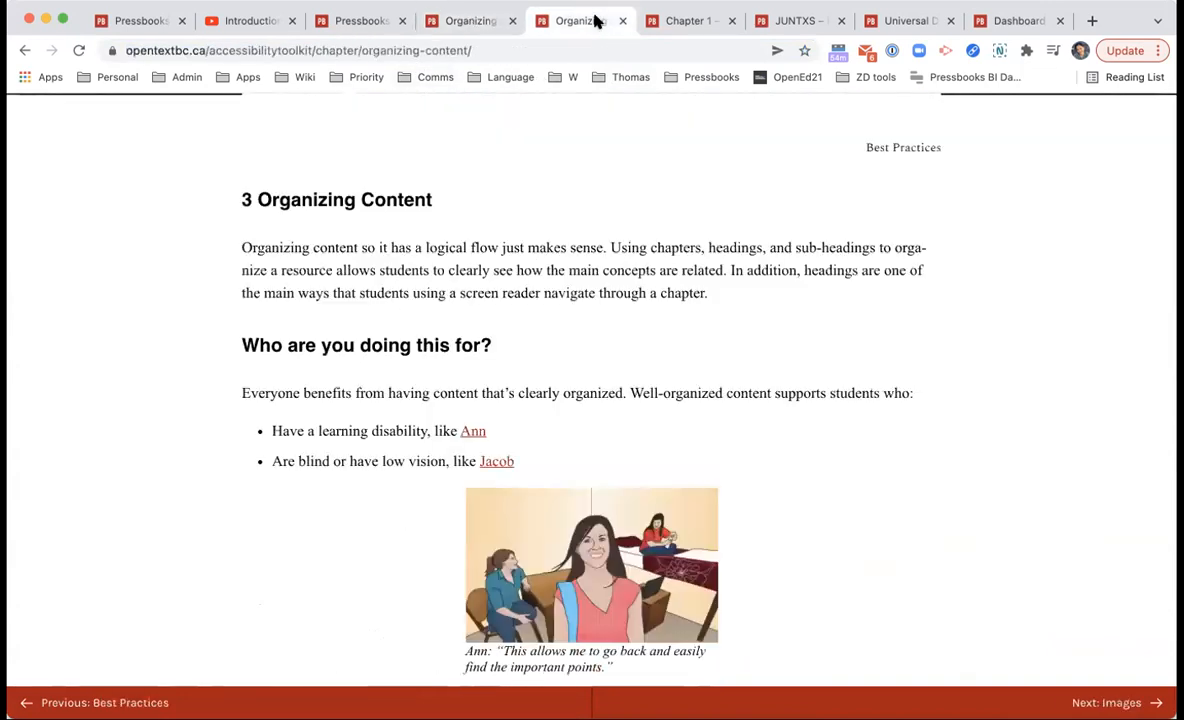
pyautogui.scroll(2, 377, 445)
pyautogui.scroll(-1, 377, 445)
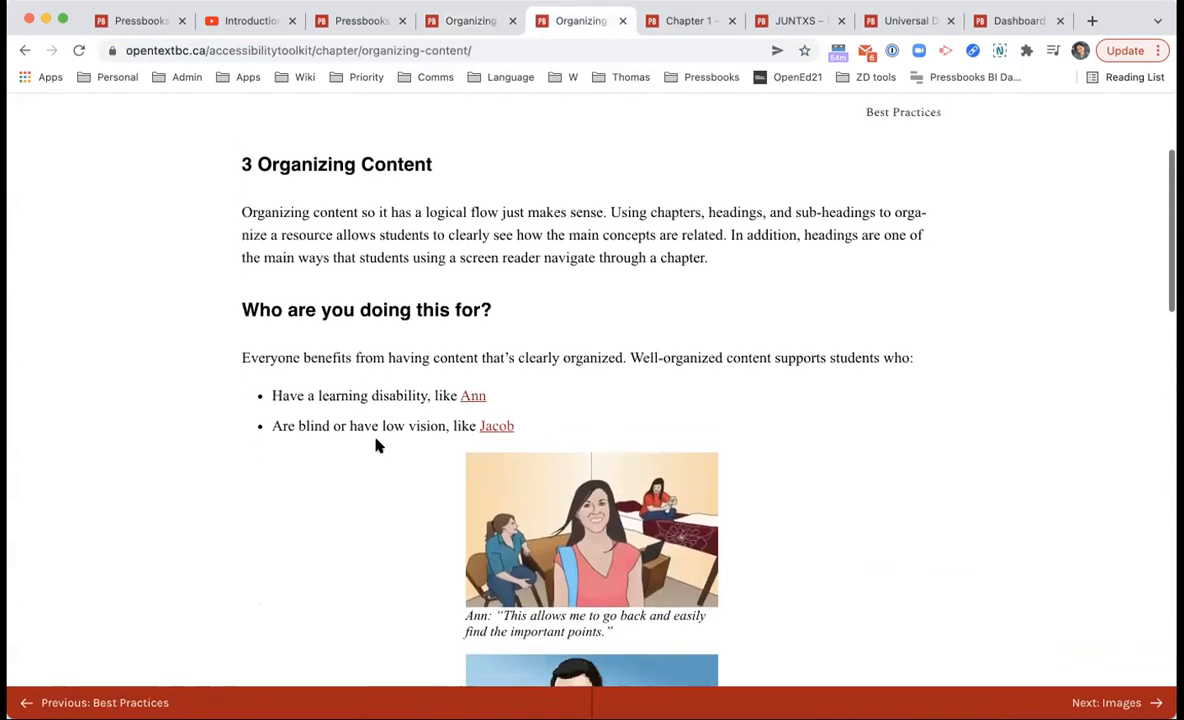
pyautogui.scroll(-1, 446, 284)
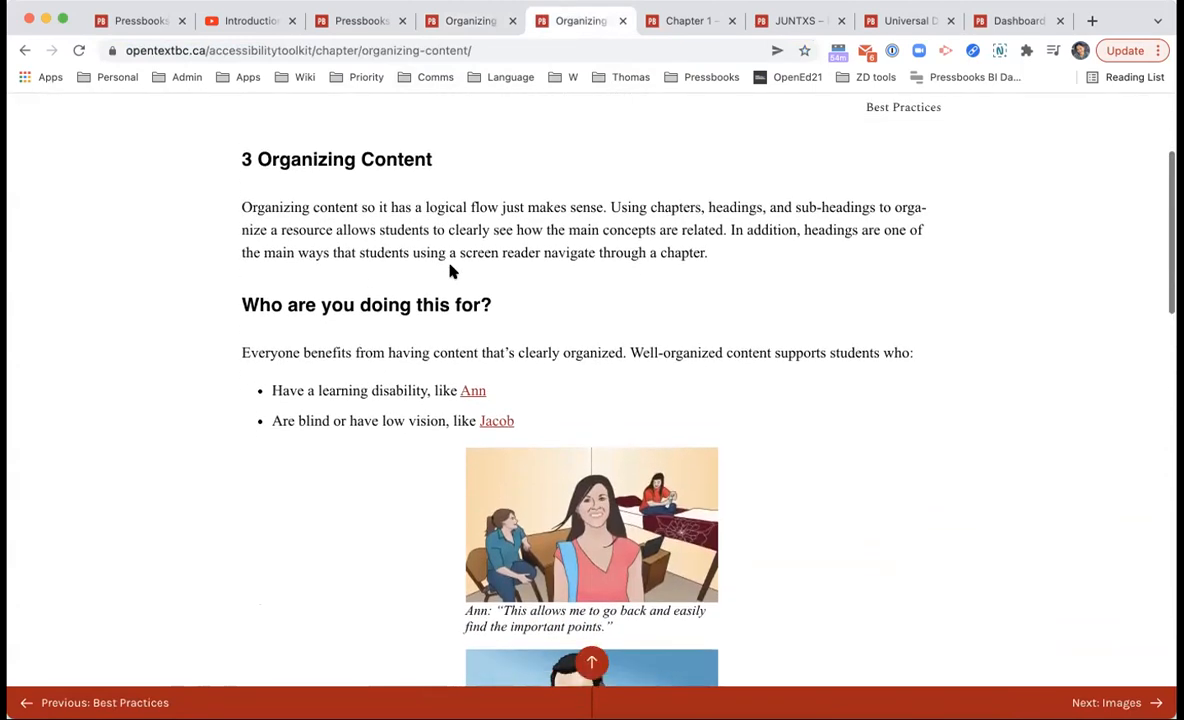
pyautogui.scroll(-1, 450, 270)
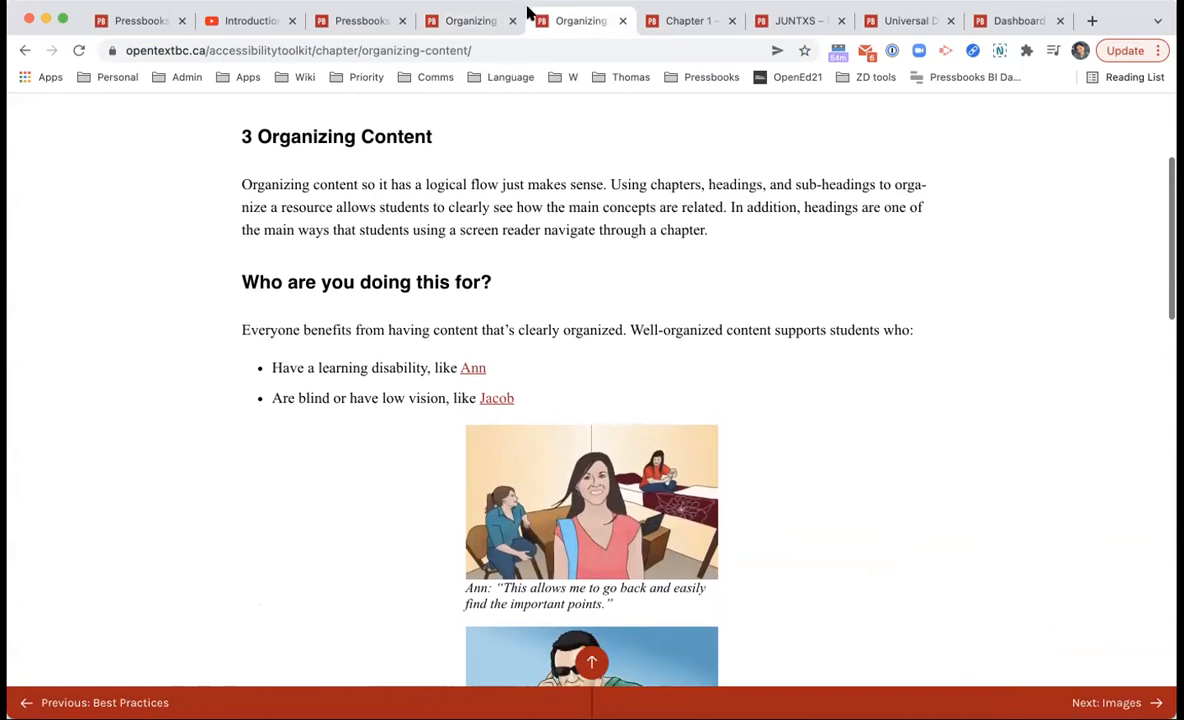
pyautogui.click(485, 18)
pyautogui.scroll(-5, 463, 426)
pyautogui.scroll(-3, 463, 428)
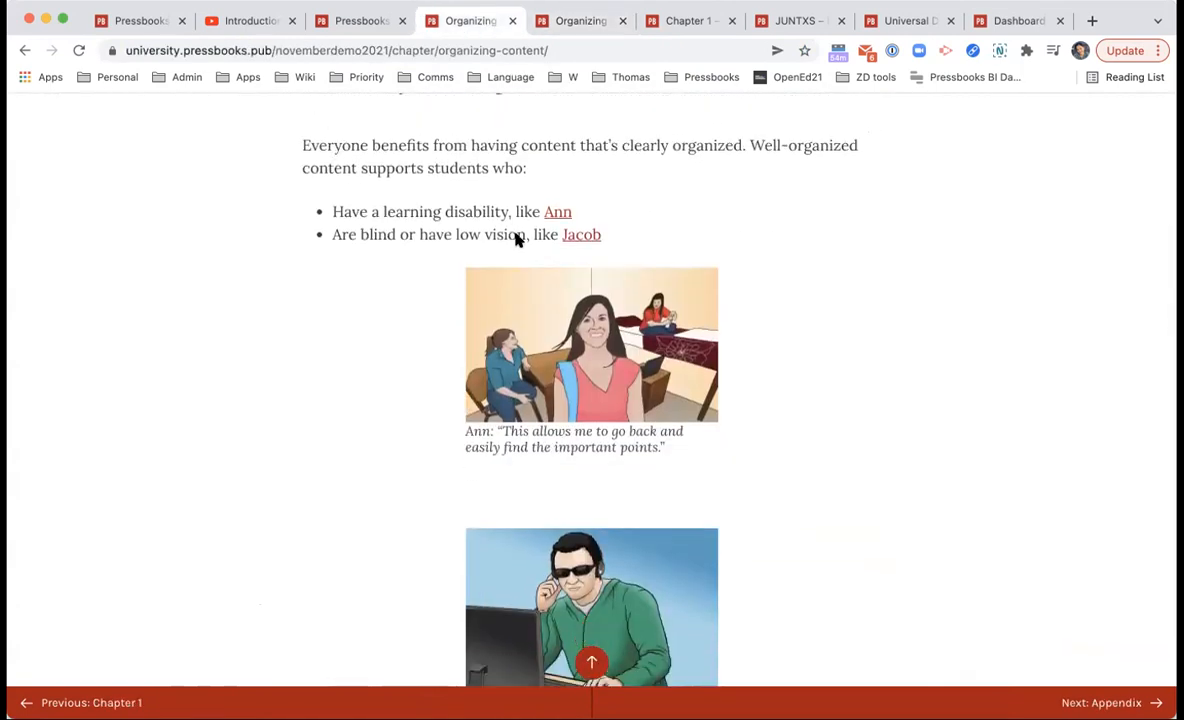
pyautogui.scroll(-20, 620, 233)
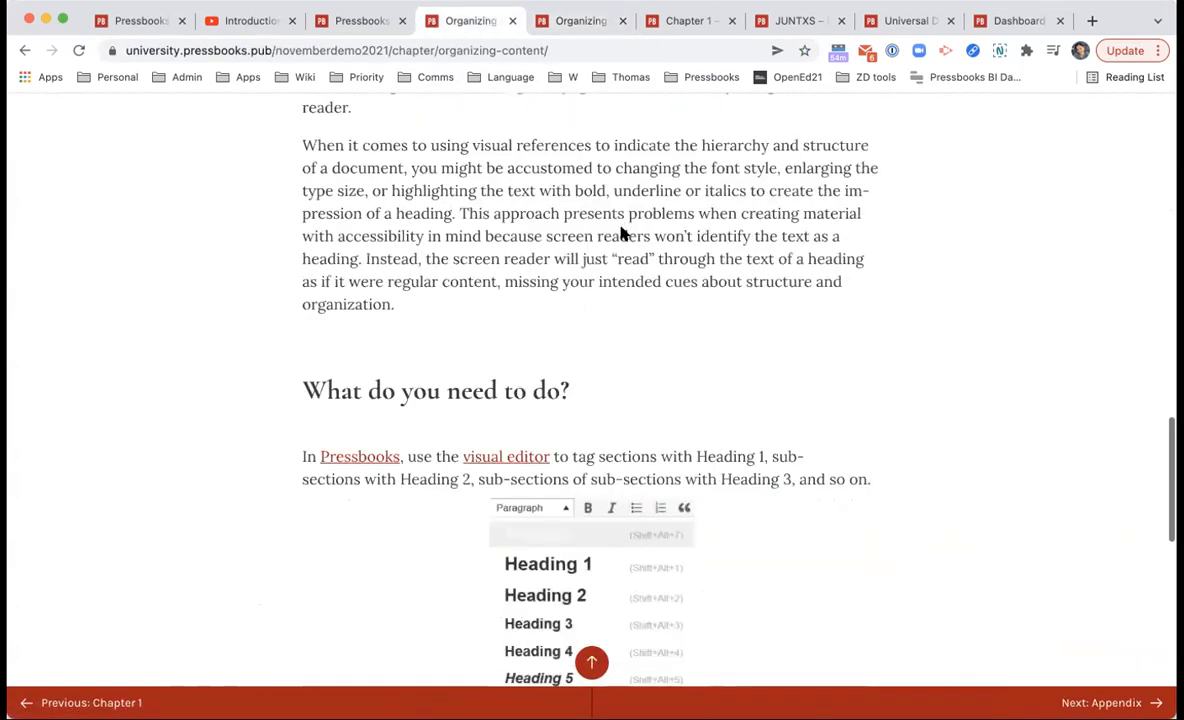
pyautogui.scroll(15, 298, 320)
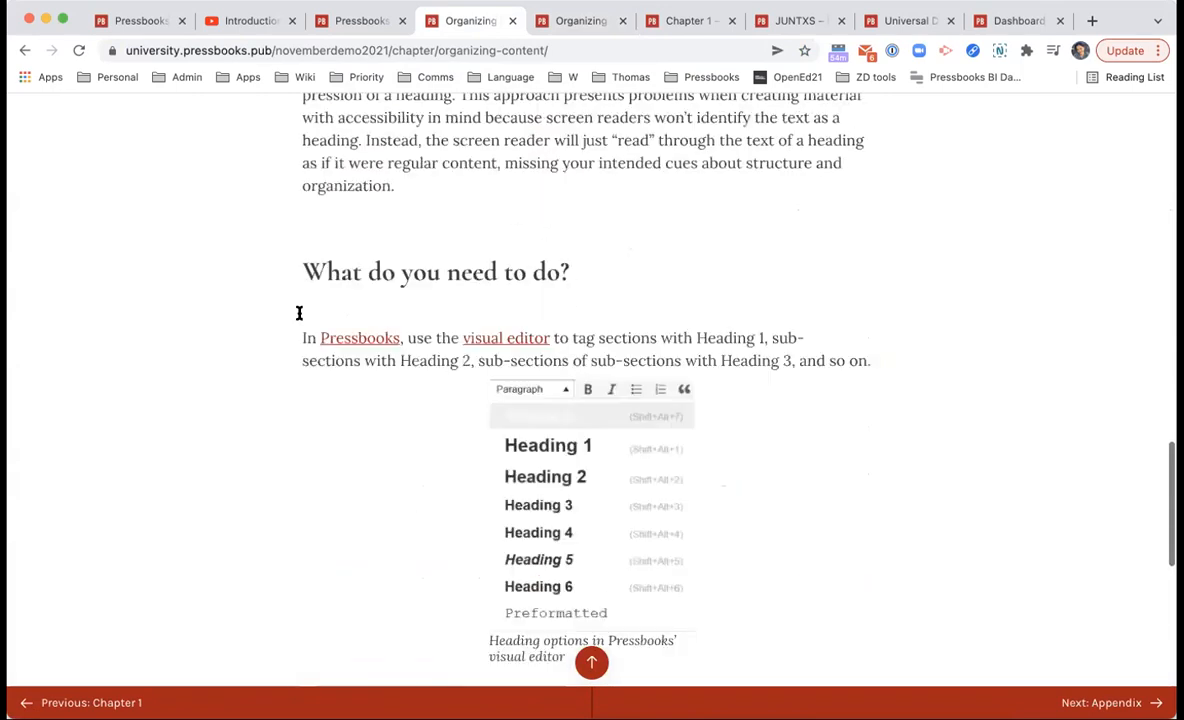
pyautogui.scroll(1, 298, 313)
pyautogui.scroll(15, 330, 280)
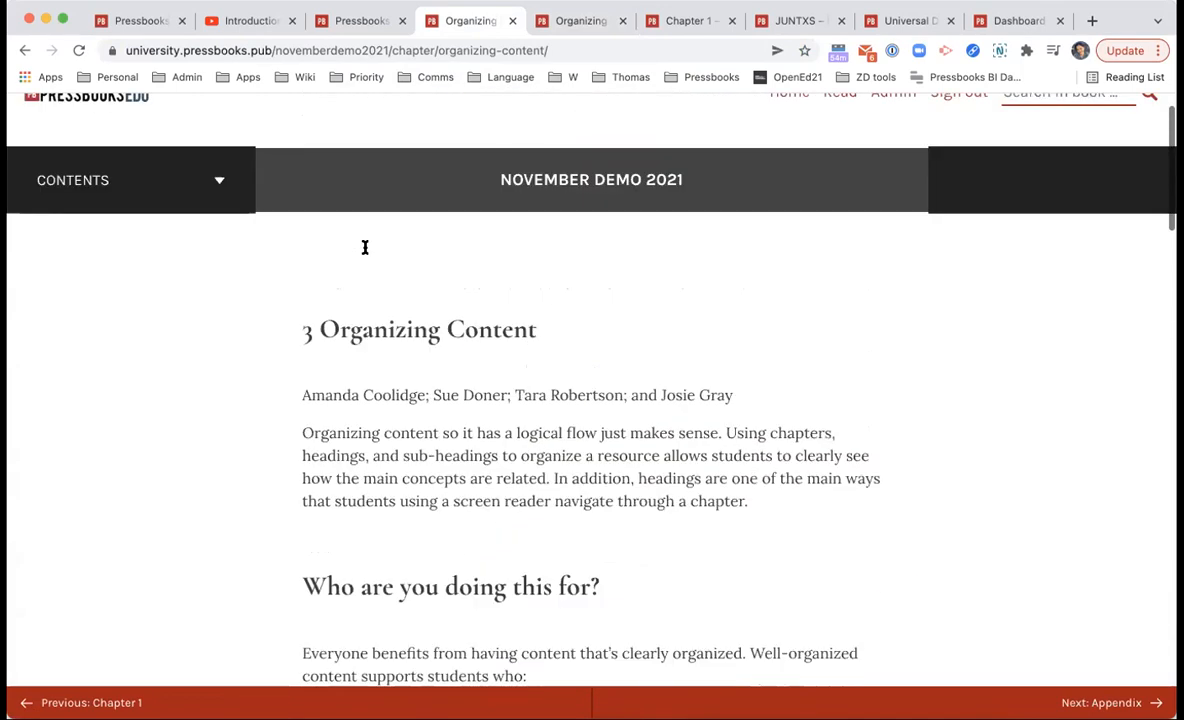
pyautogui.hscroll(-5, 365, 253)
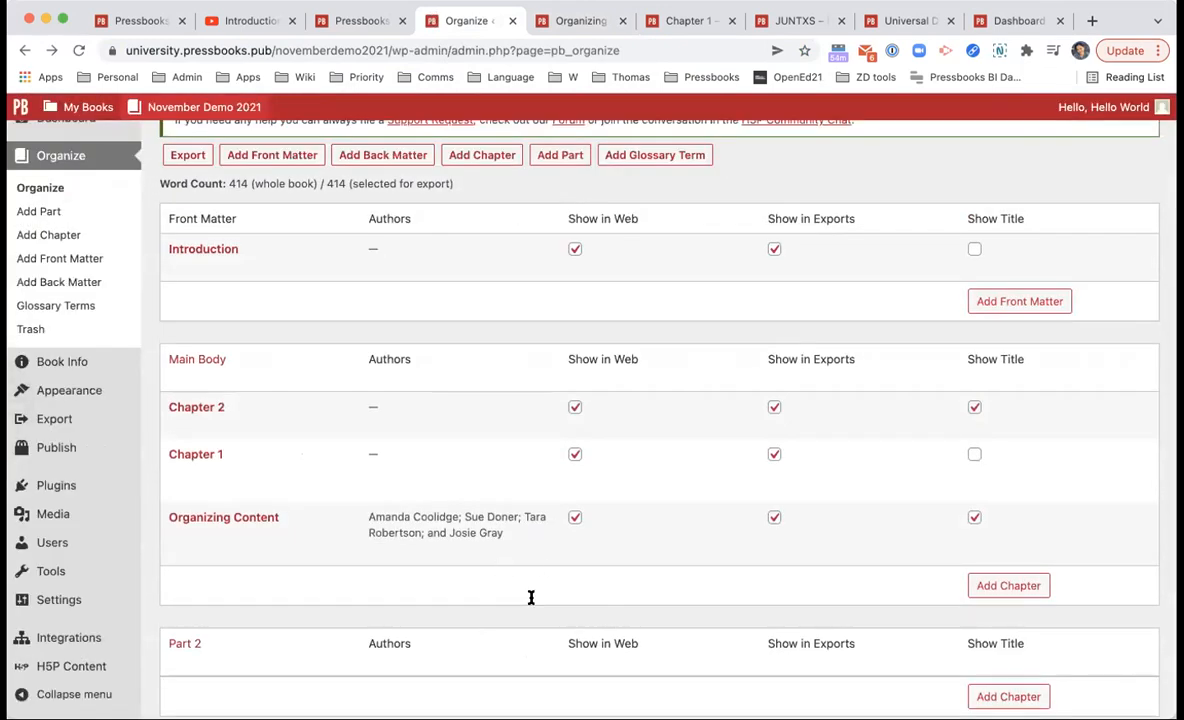
# Step: Open the Accessibility Toolkit – 2nd Edition home page from its browser tab's title link
pyautogui.moveTo(370, 488)
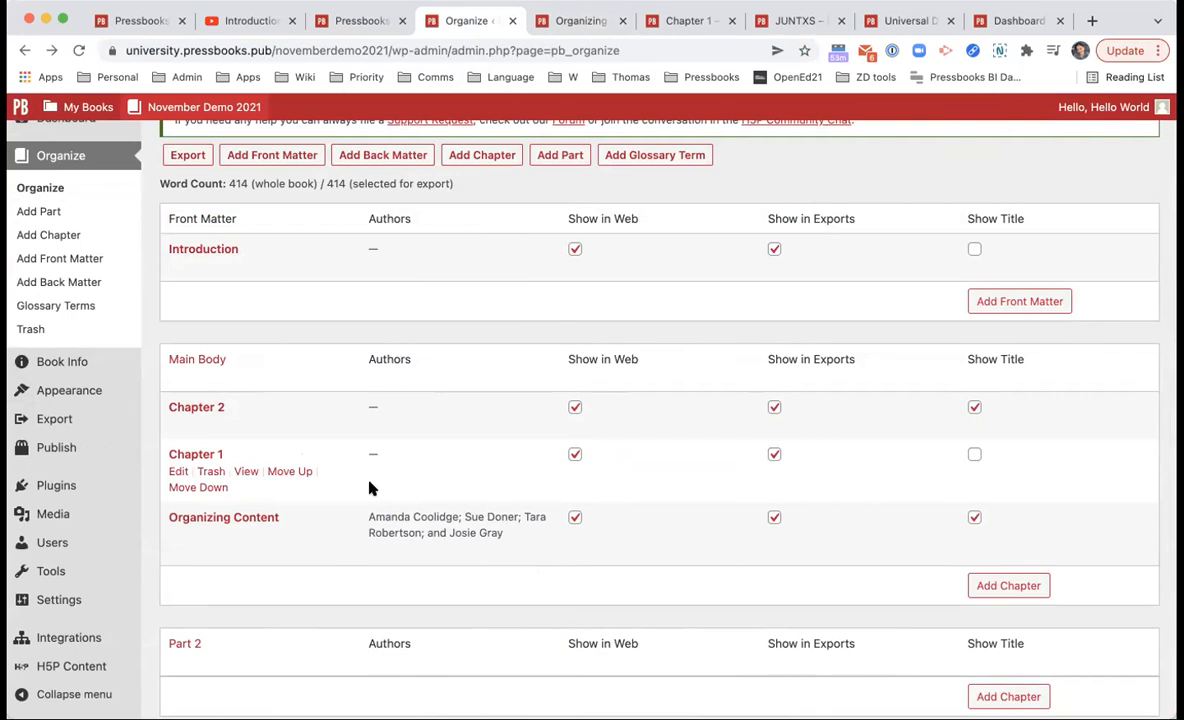
pyautogui.moveTo(62, 574)
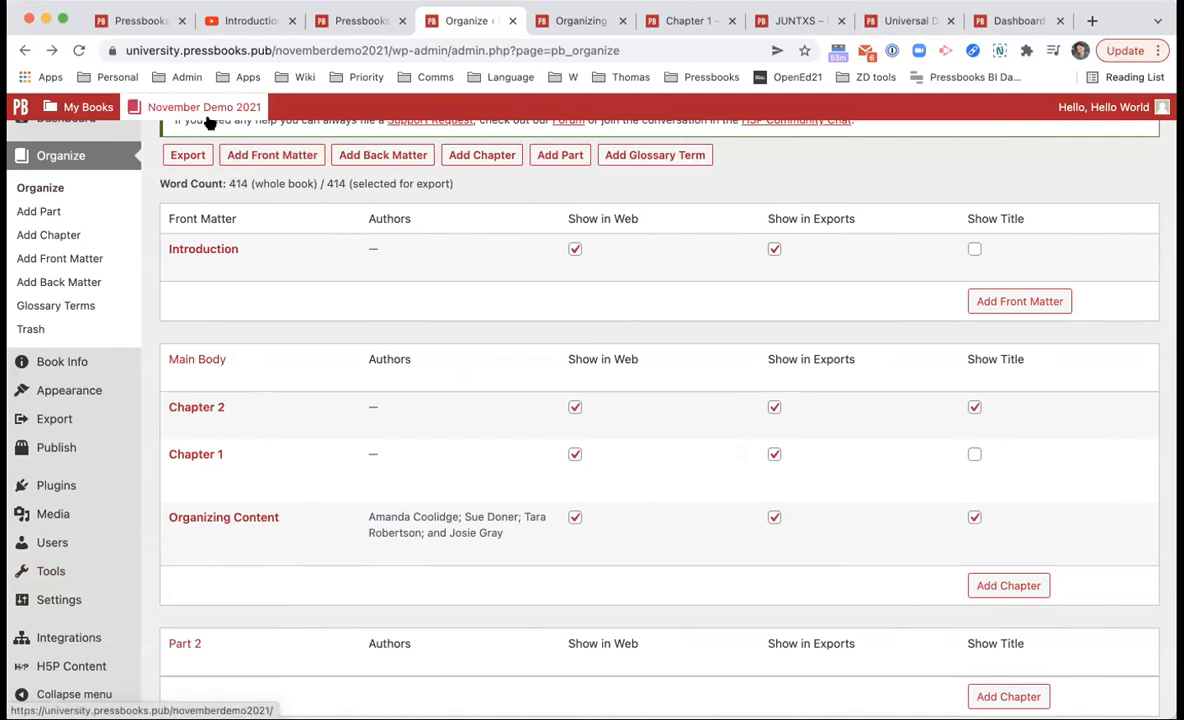
pyautogui.moveTo(209, 122)
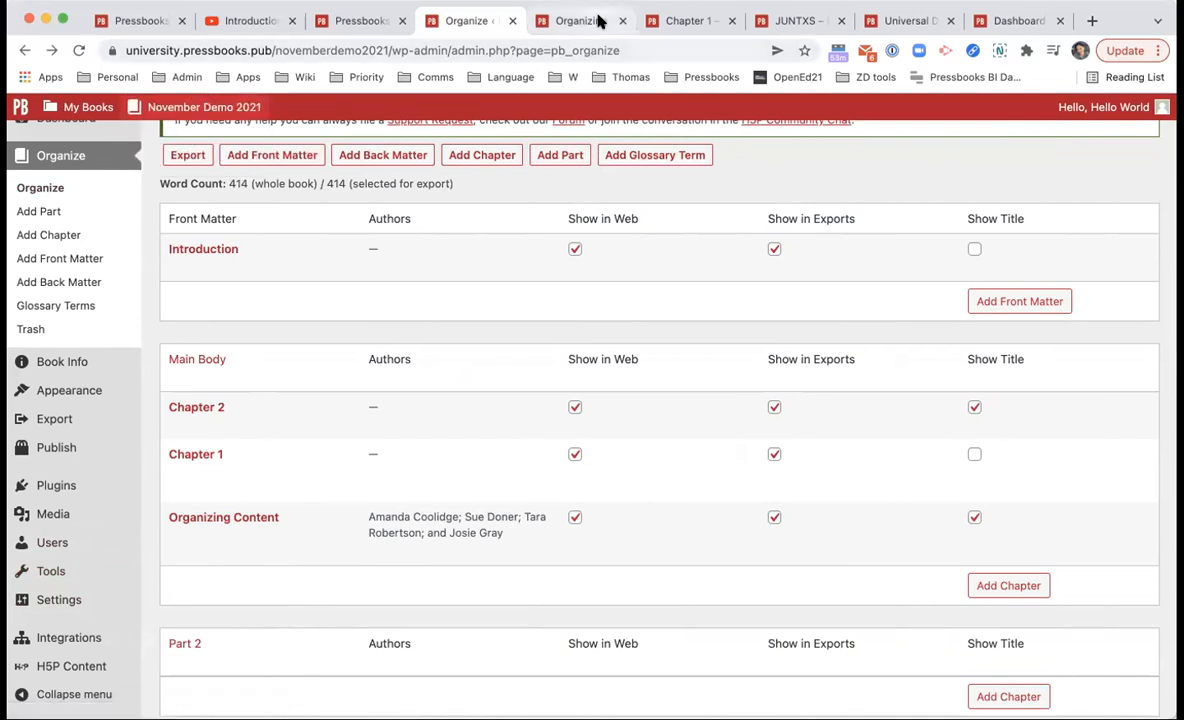
pyautogui.click(556, 20)
pyautogui.click(581, 240)
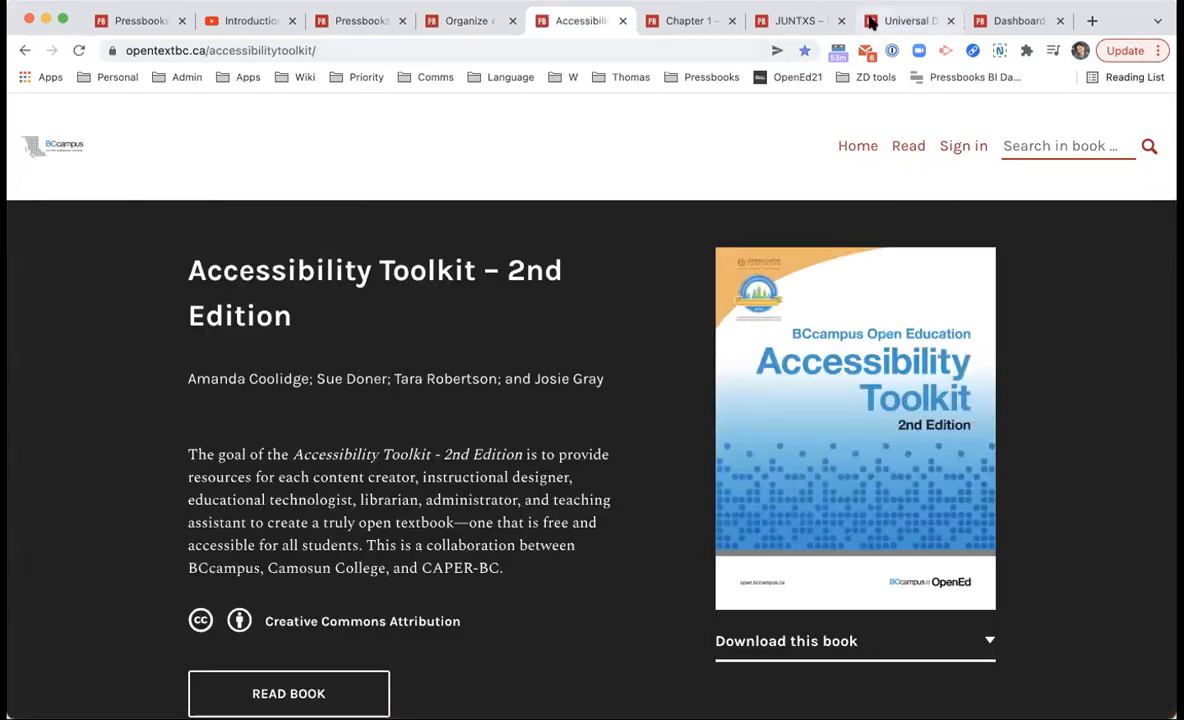
# Step: Remove the Interactive OER filter from the Pressbooks Directory book listing
pyautogui.click(793, 21)
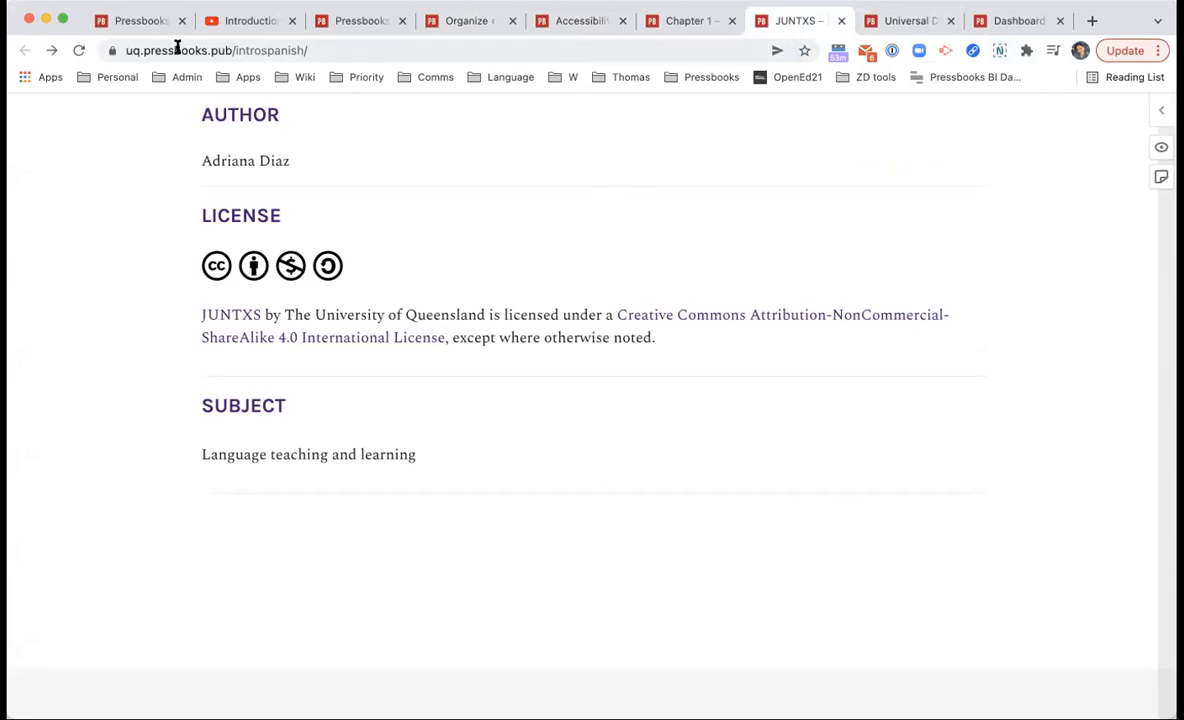
pyautogui.click(150, 24)
pyautogui.click(235, 22)
pyautogui.click(345, 21)
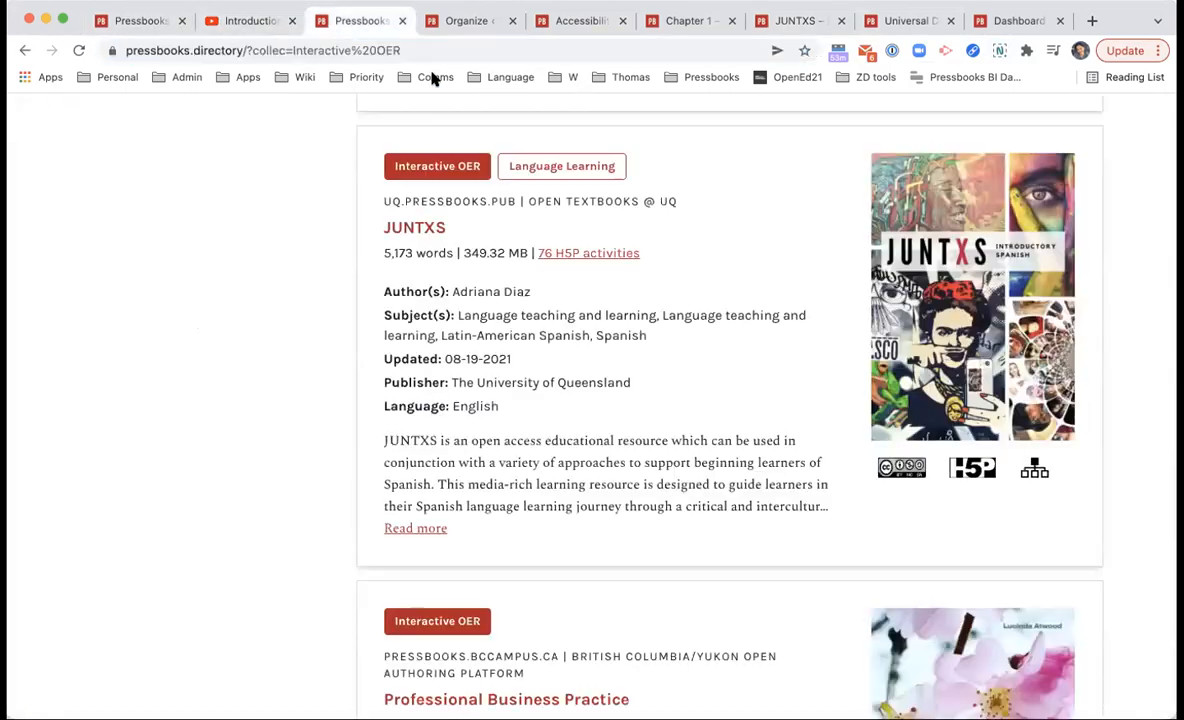
pyautogui.scroll(-3, 449, 204)
pyautogui.scroll(6, 335, 177)
pyautogui.scroll(5, 335, 177)
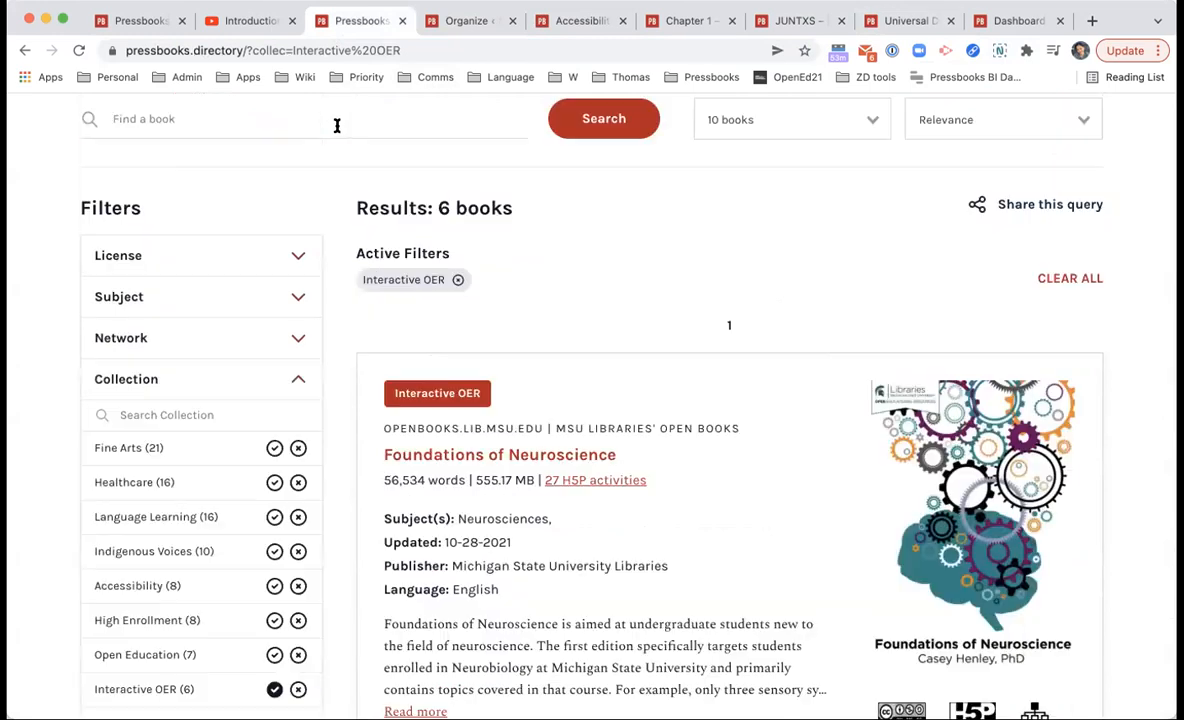
pyautogui.click(457, 277)
# Step: Search the directory for 'accessibility', preview one result, then return to the Accessibility Toolkit contents
pyautogui.click(337, 125)
pyautogui.write('acc')
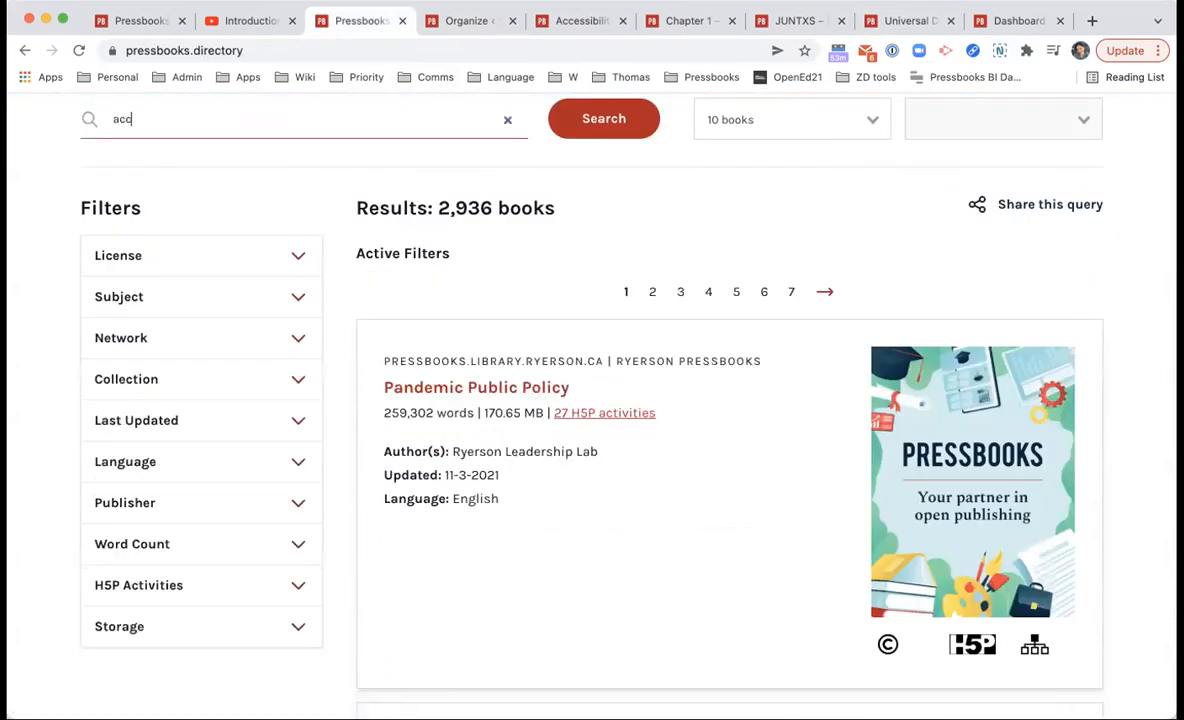
pyautogui.write('essibility')
pyautogui.press('Return')
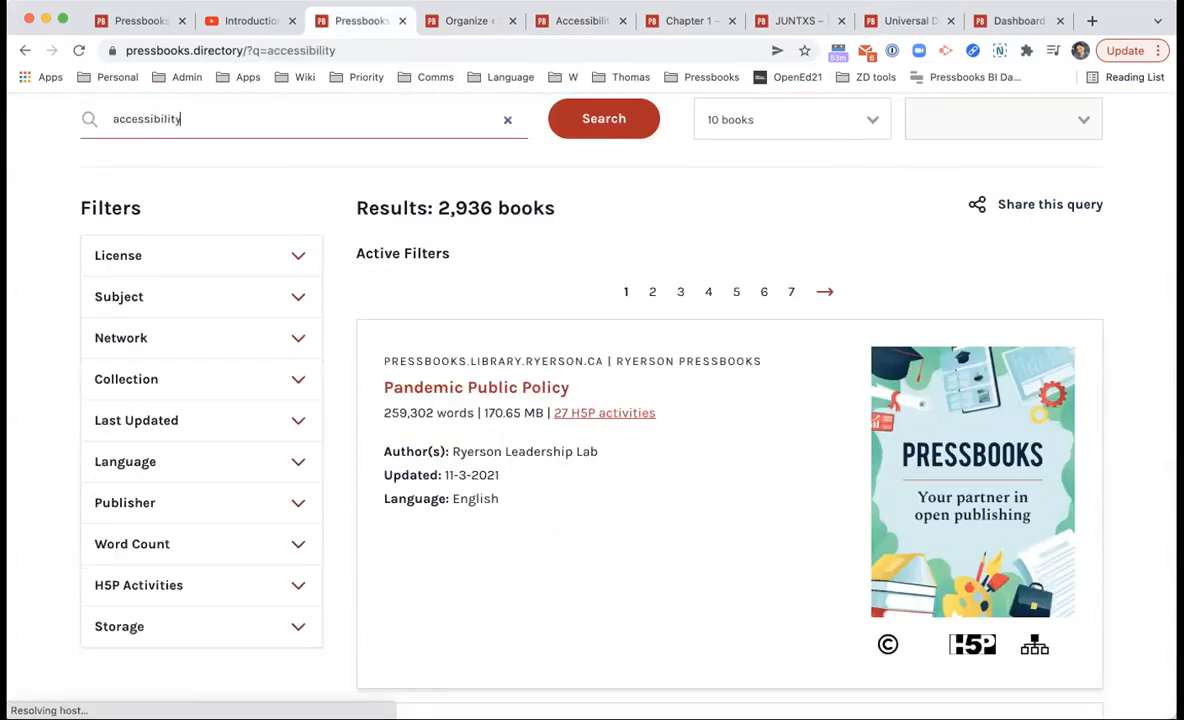
pyautogui.scroll(-10, 598, 472)
pyautogui.scroll(2, 649, 517)
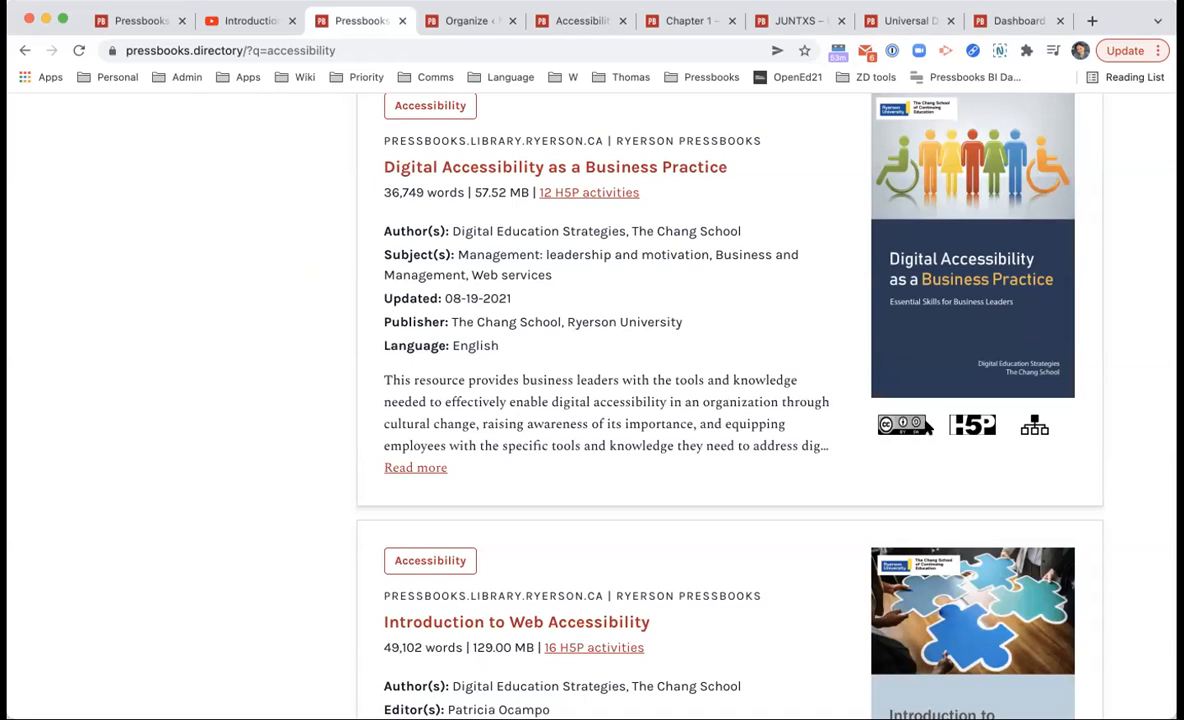
pyautogui.click(610, 178)
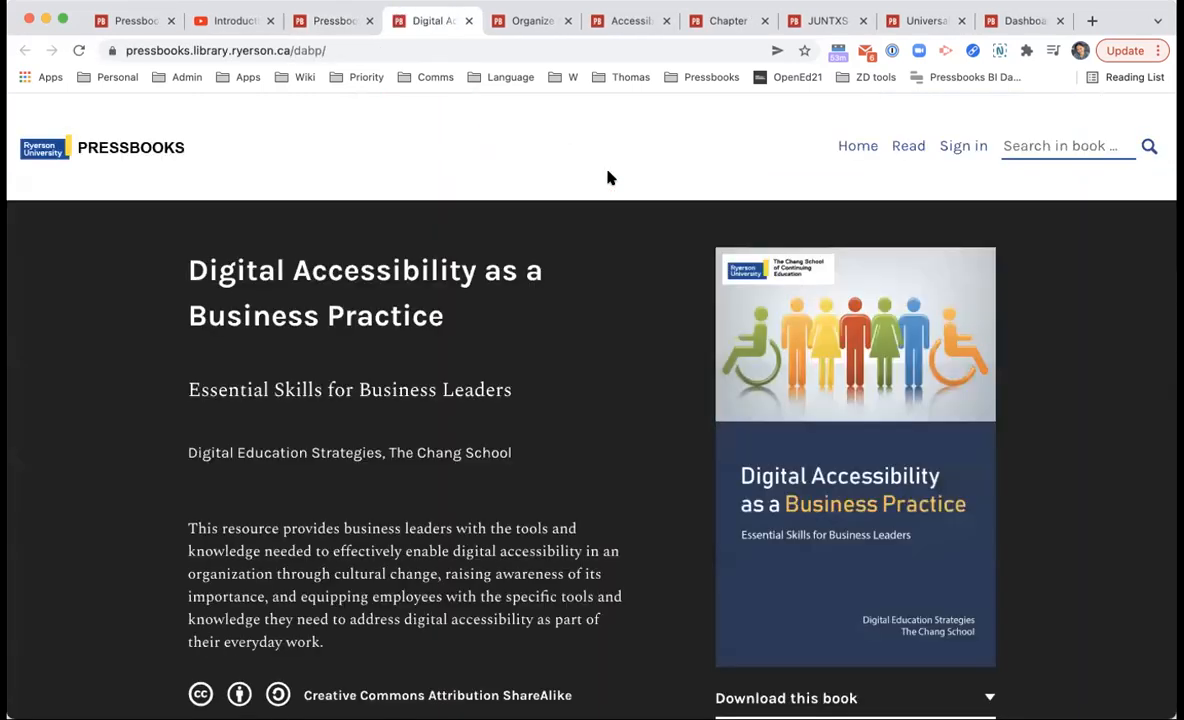
pyautogui.click(468, 20)
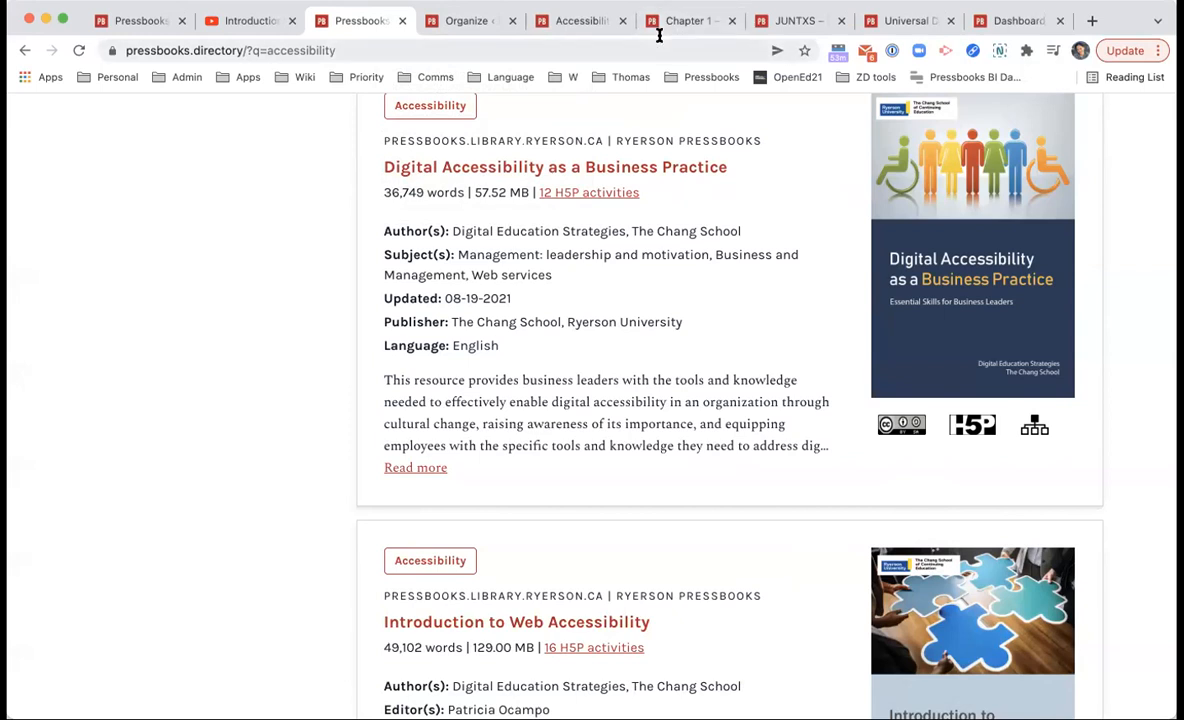
pyautogui.click(610, 26)
pyautogui.scroll(-10, 563, 526)
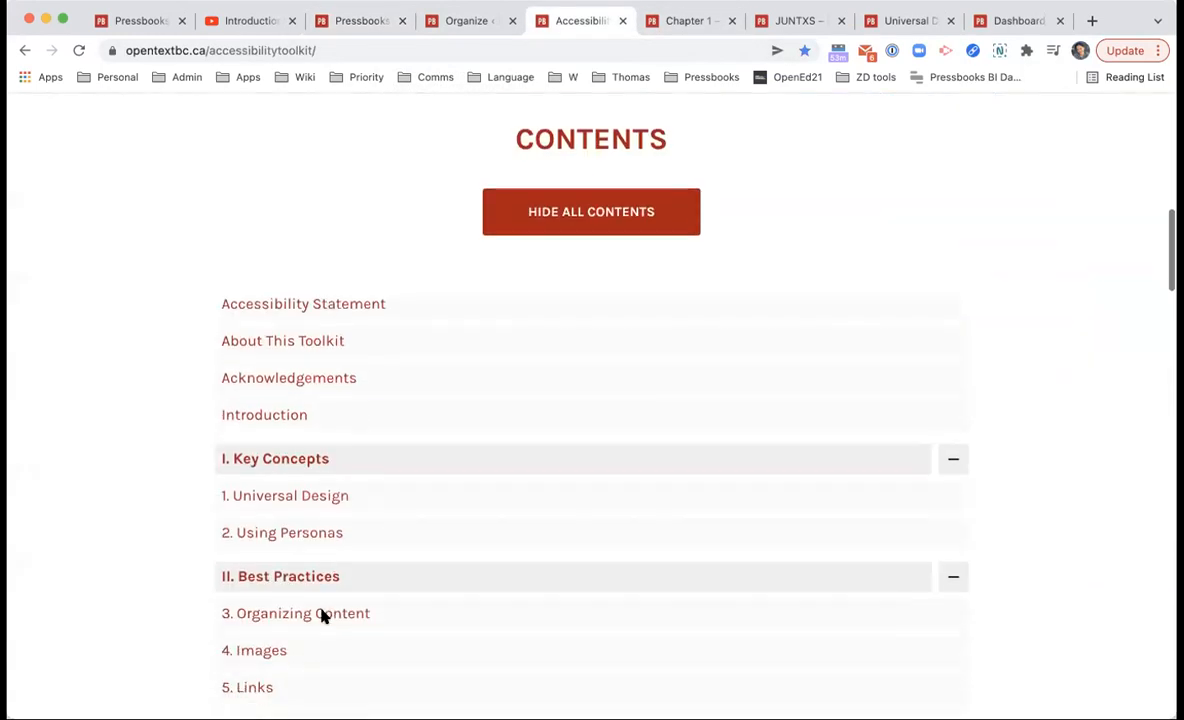
# Step: Compare the demo book's organize page with the original Organizing Content chapter, ending on the chapter
pyautogui.click(449, 578)
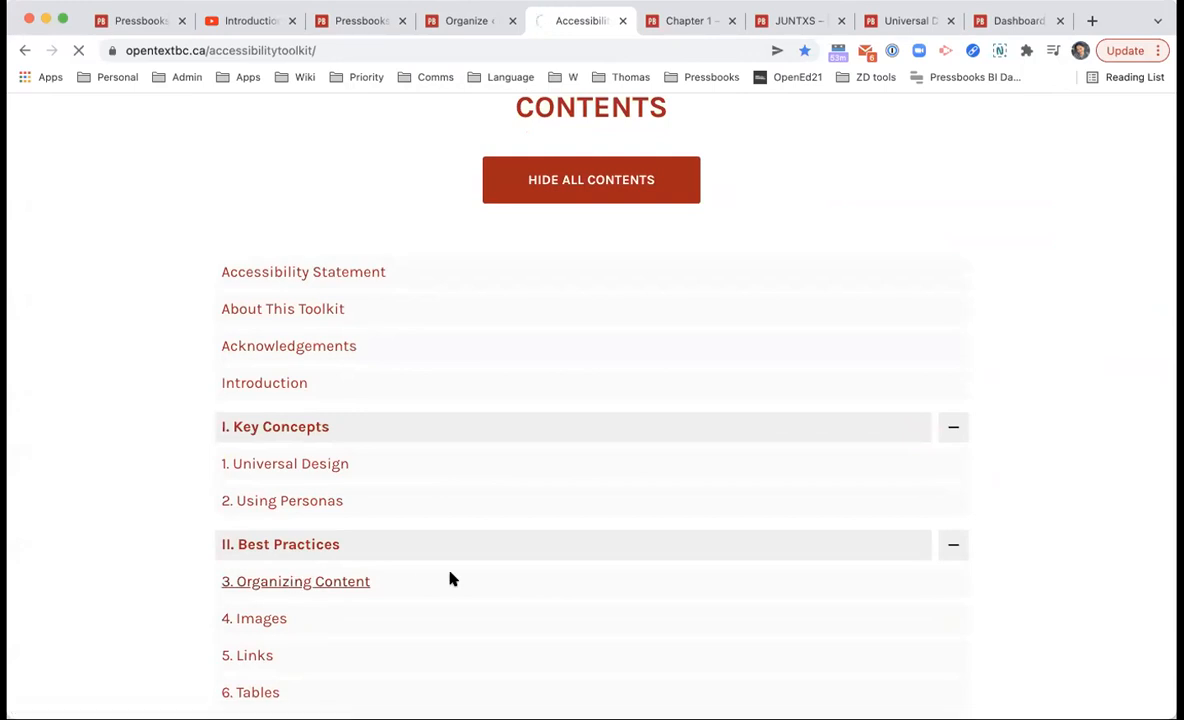
pyautogui.scroll(-20, 424, 554)
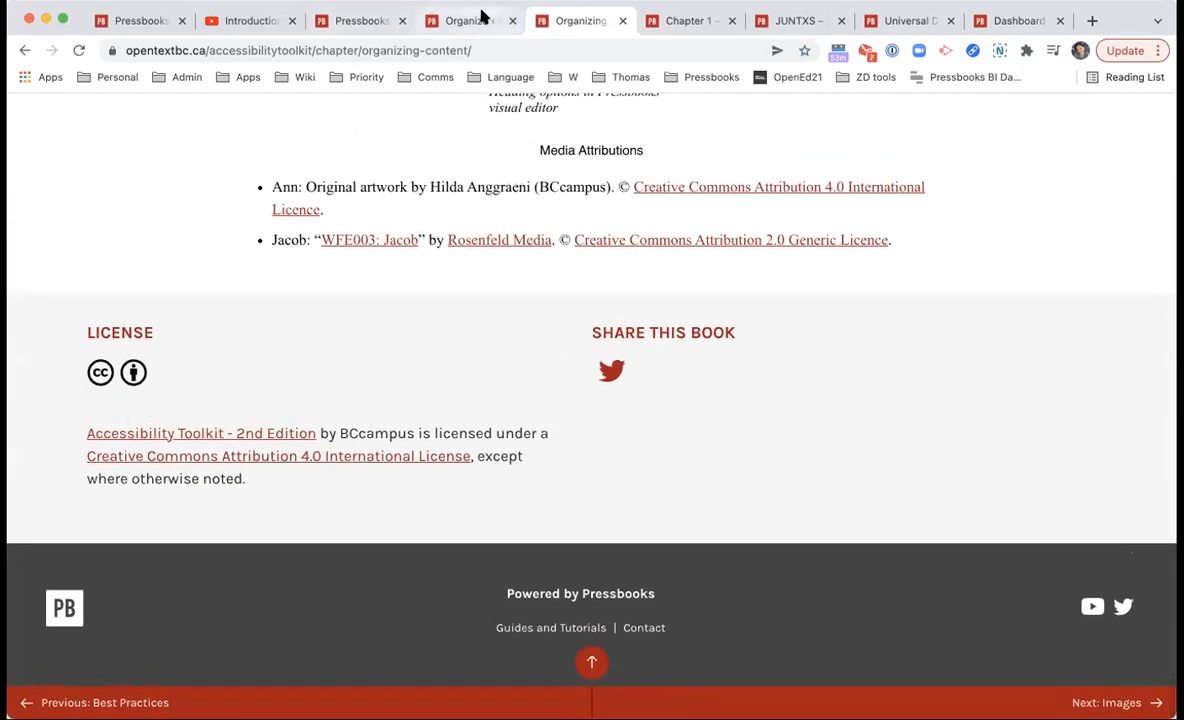
pyautogui.scroll(9, 493, 201)
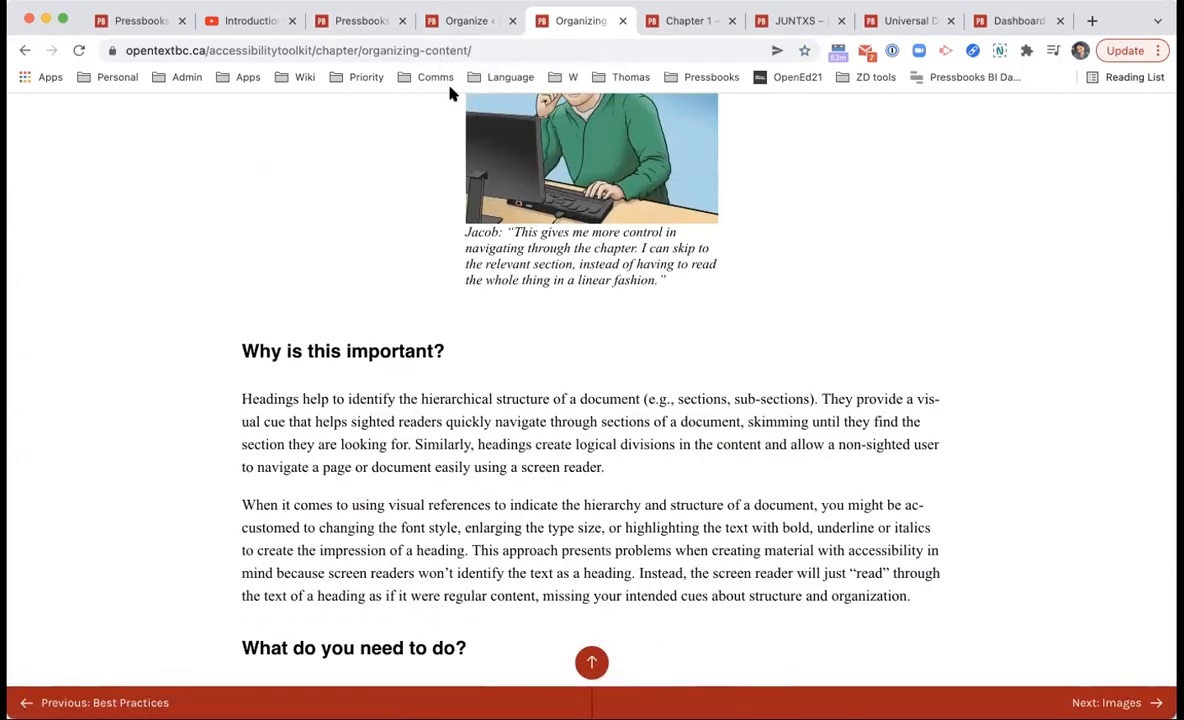
pyautogui.click(464, 21)
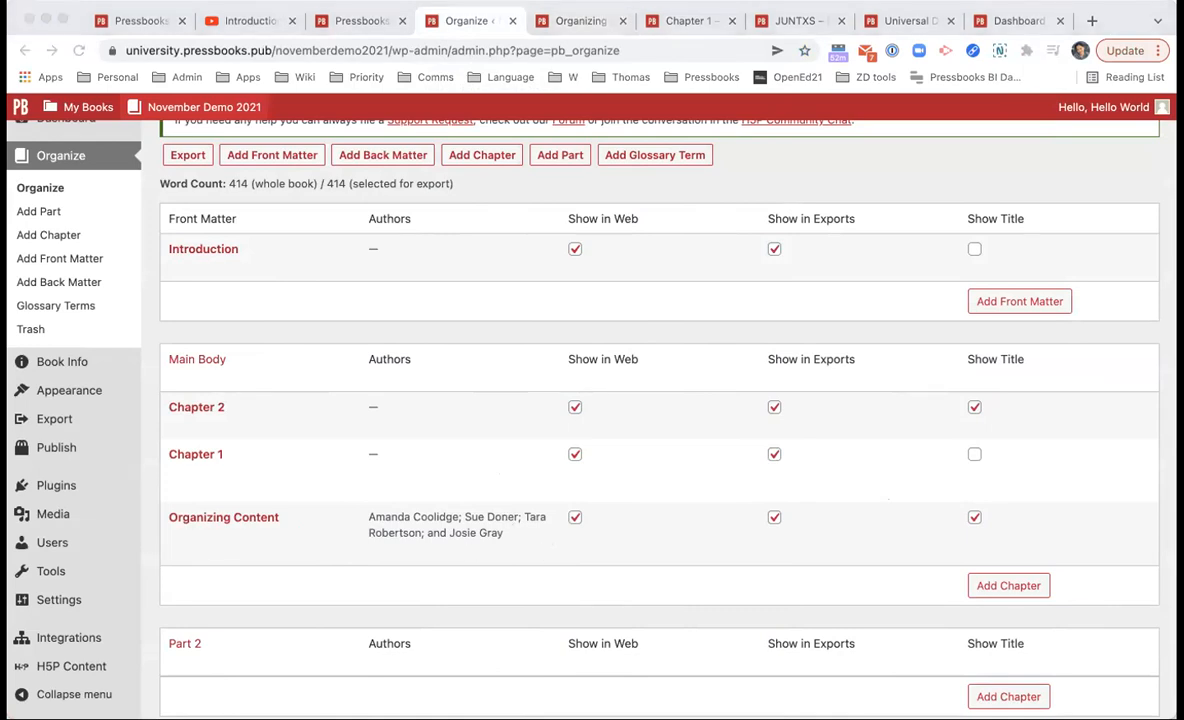
pyautogui.click(603, 455)
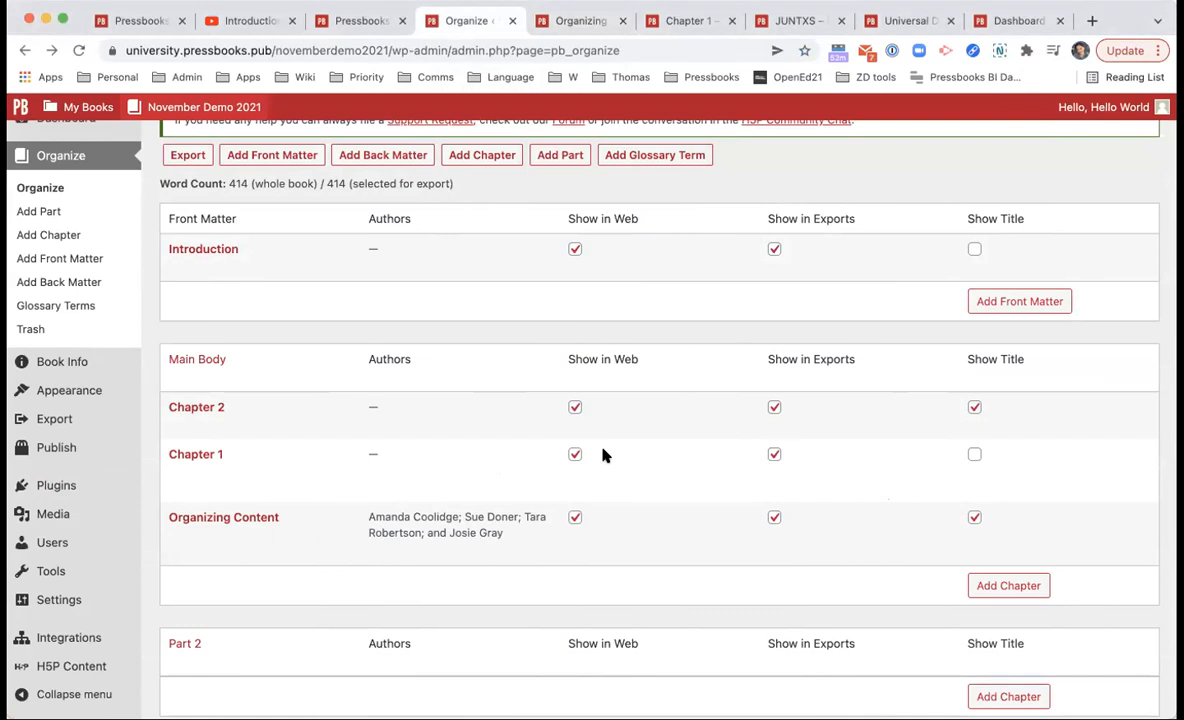
pyautogui.click(590, 21)
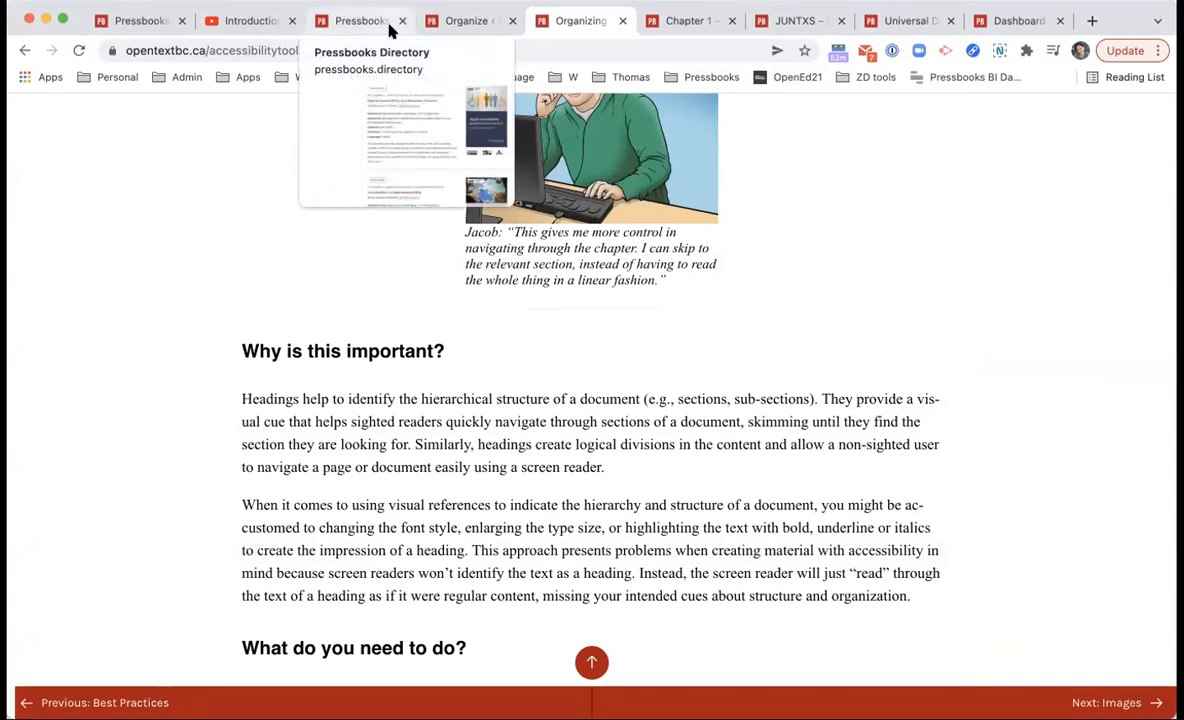
# Step: Open Professional Web Accessibility Auditing Made Easy from the directory's accessibility results
pyautogui.click(390, 30)
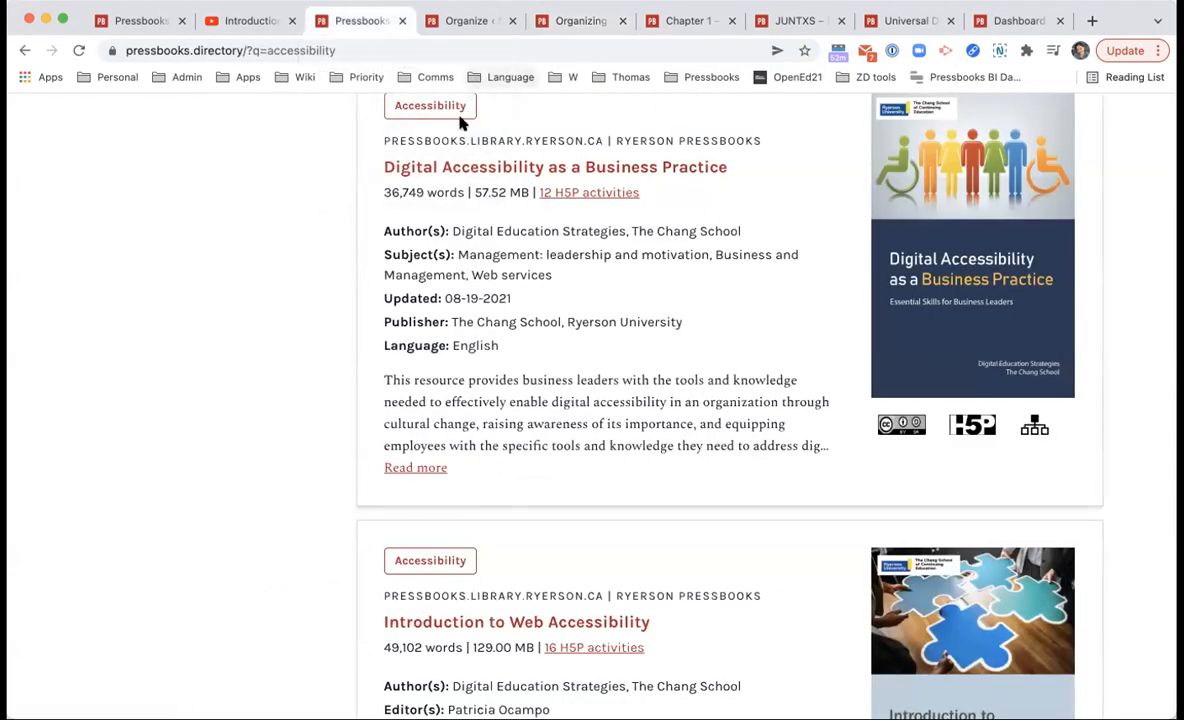
pyautogui.scroll(-5, 478, 153)
pyautogui.scroll(-3, 449, 259)
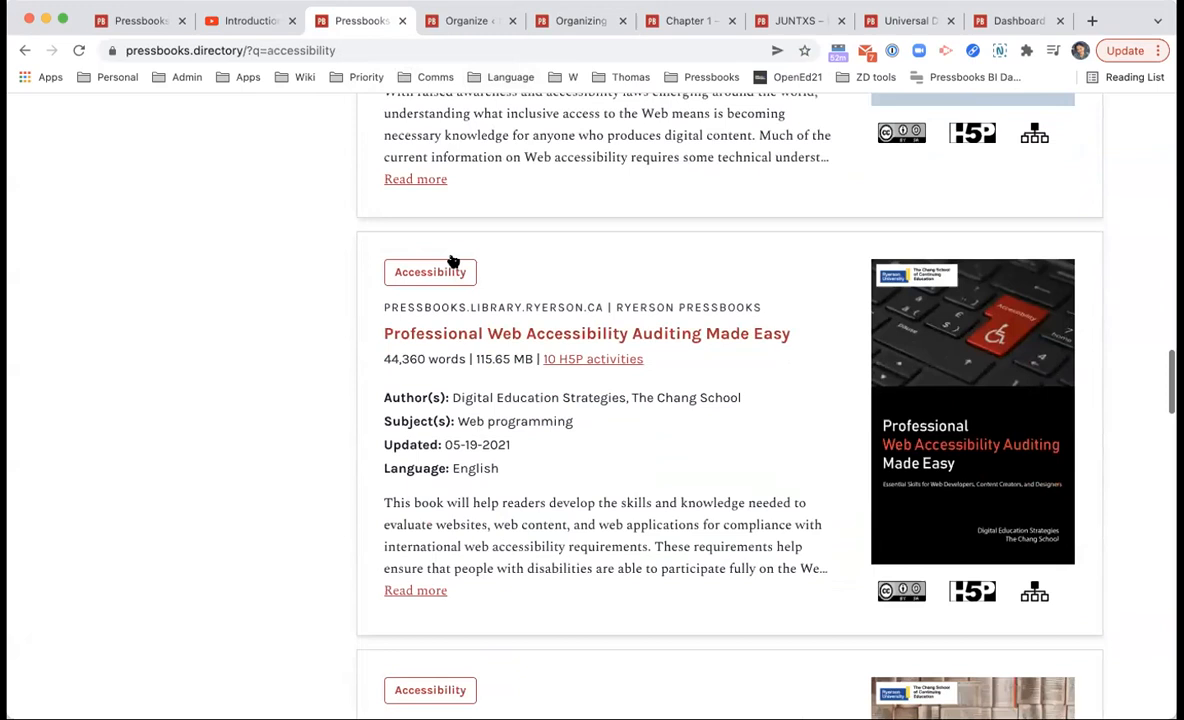
pyautogui.click(449, 258)
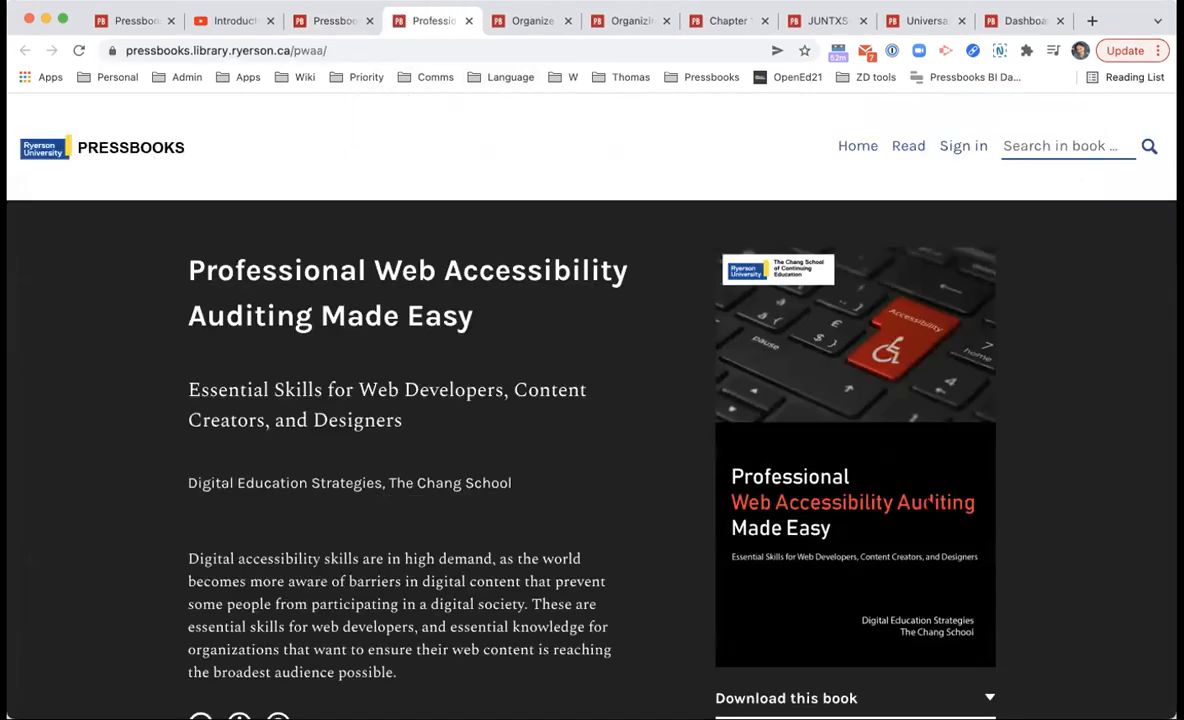
# Step: Download the book in Pressbooks XML format
pyautogui.scroll(-2, 922, 500)
pyautogui.click(922, 521)
pyautogui.scroll(-4, 903, 540)
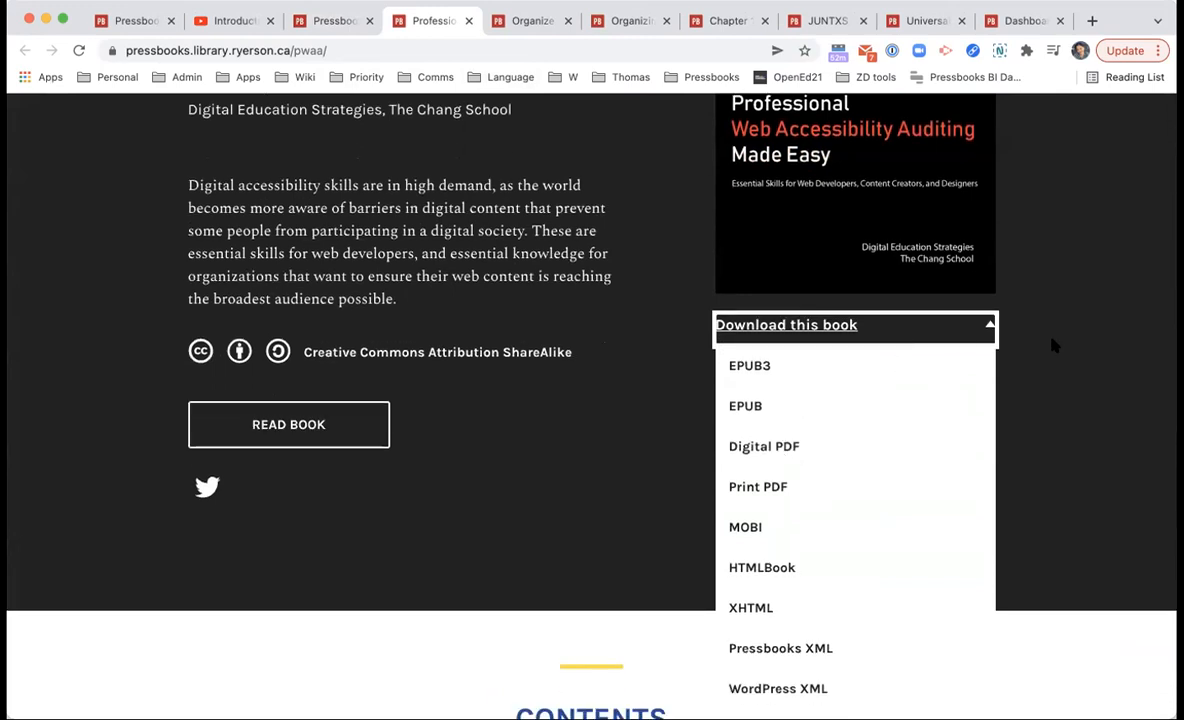
pyautogui.click(1022, 331)
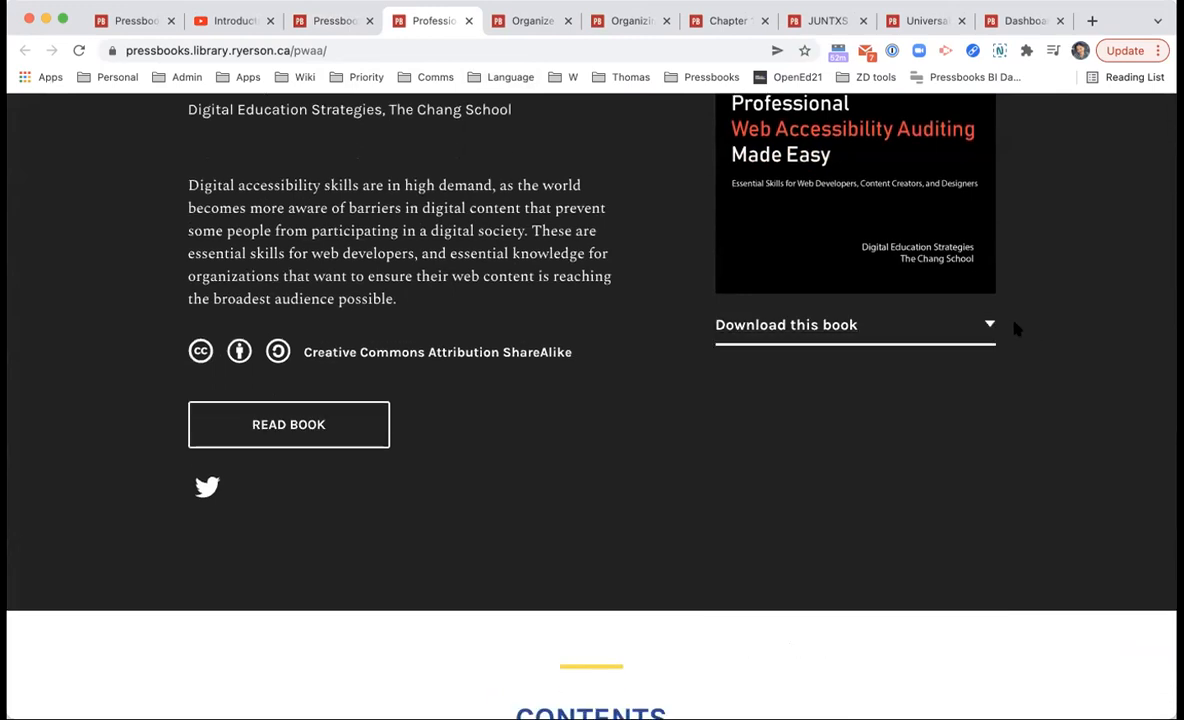
pyautogui.click(973, 331)
pyautogui.scroll(-3, 990, 310)
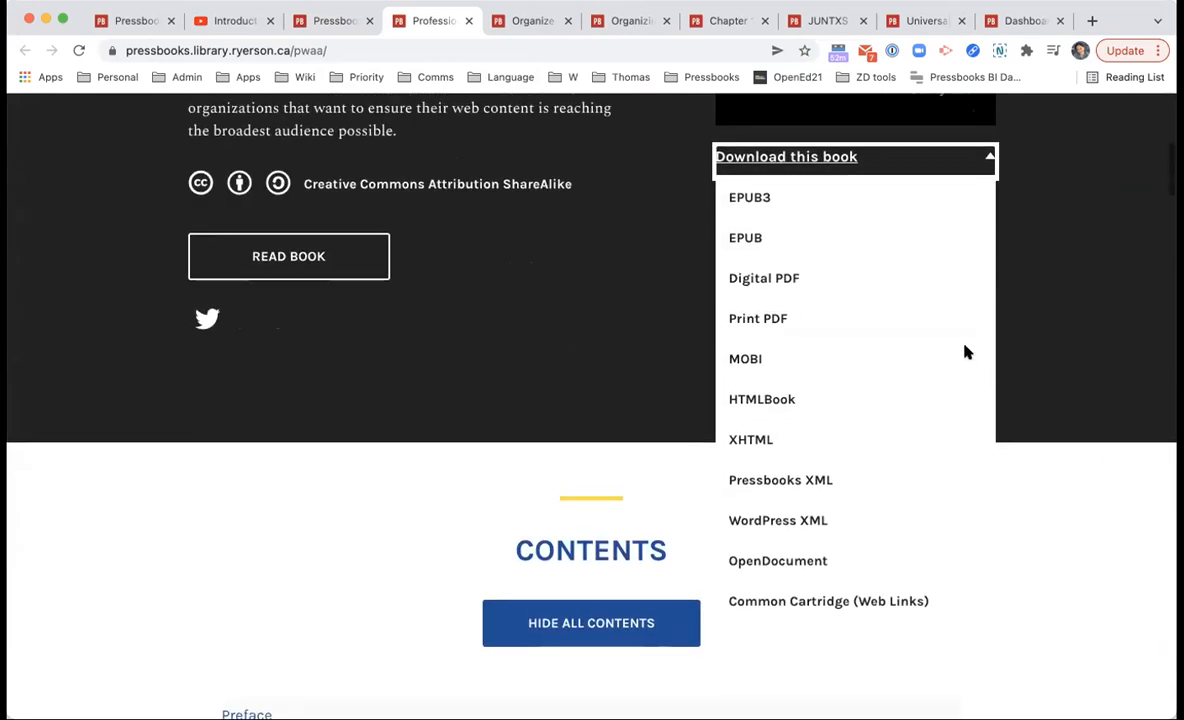
pyautogui.click(822, 483)
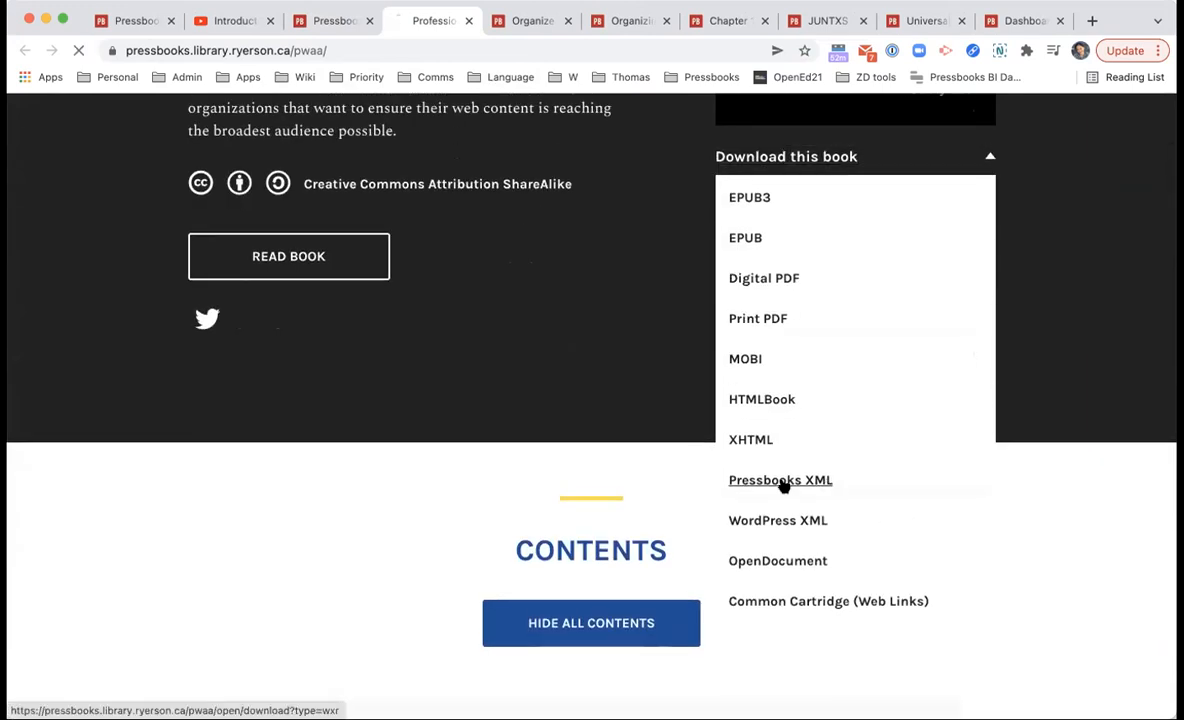
# Step: On the book's Tools > Import page, set the Import Type to Pressbooks/WordPress XML
pyautogui.click(538, 20)
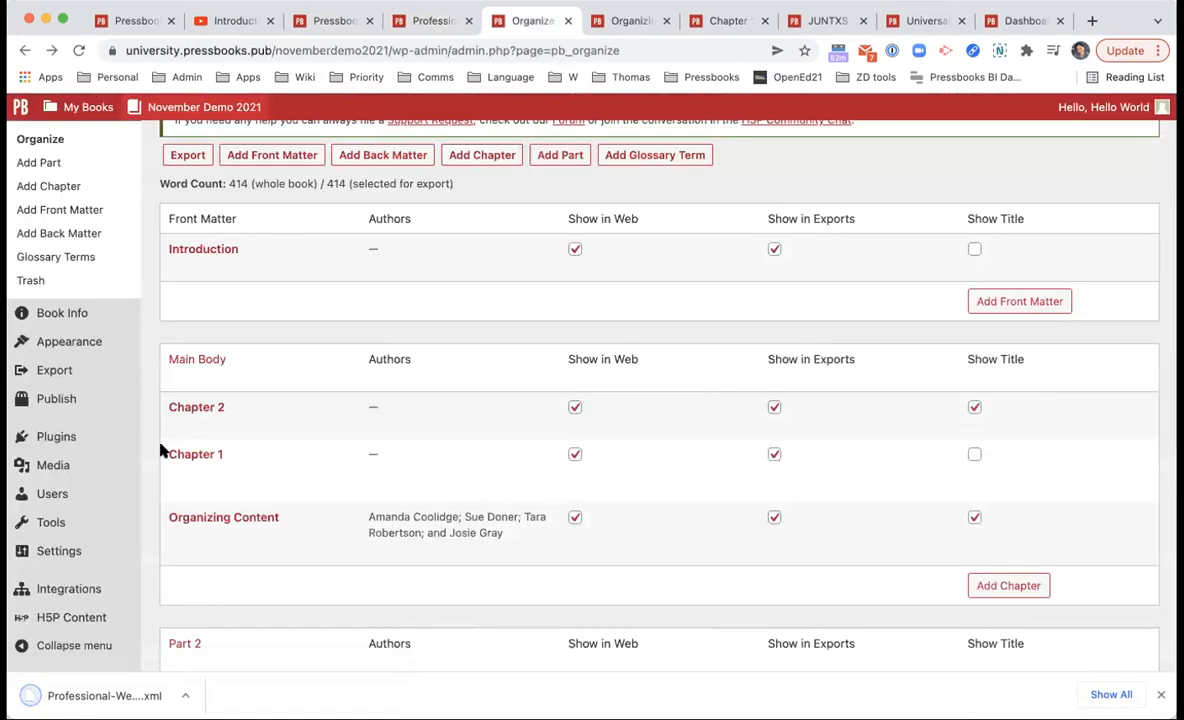
pyautogui.moveTo(74, 518)
pyautogui.click(172, 523)
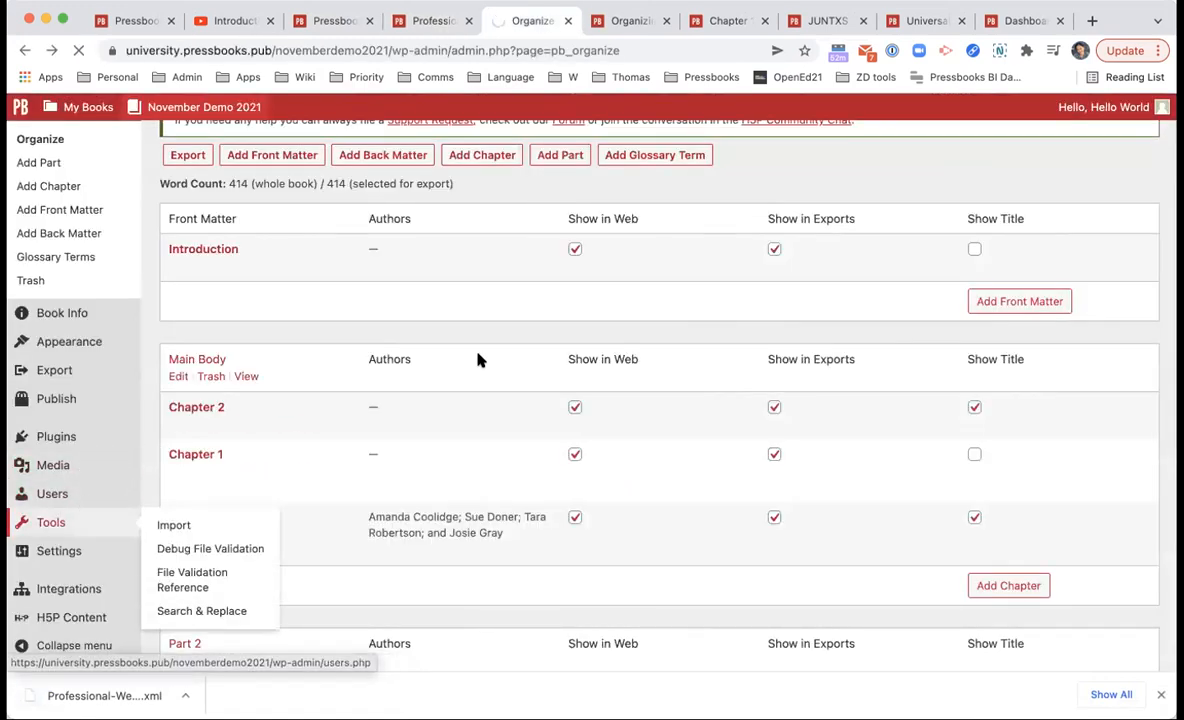
pyautogui.click(439, 230)
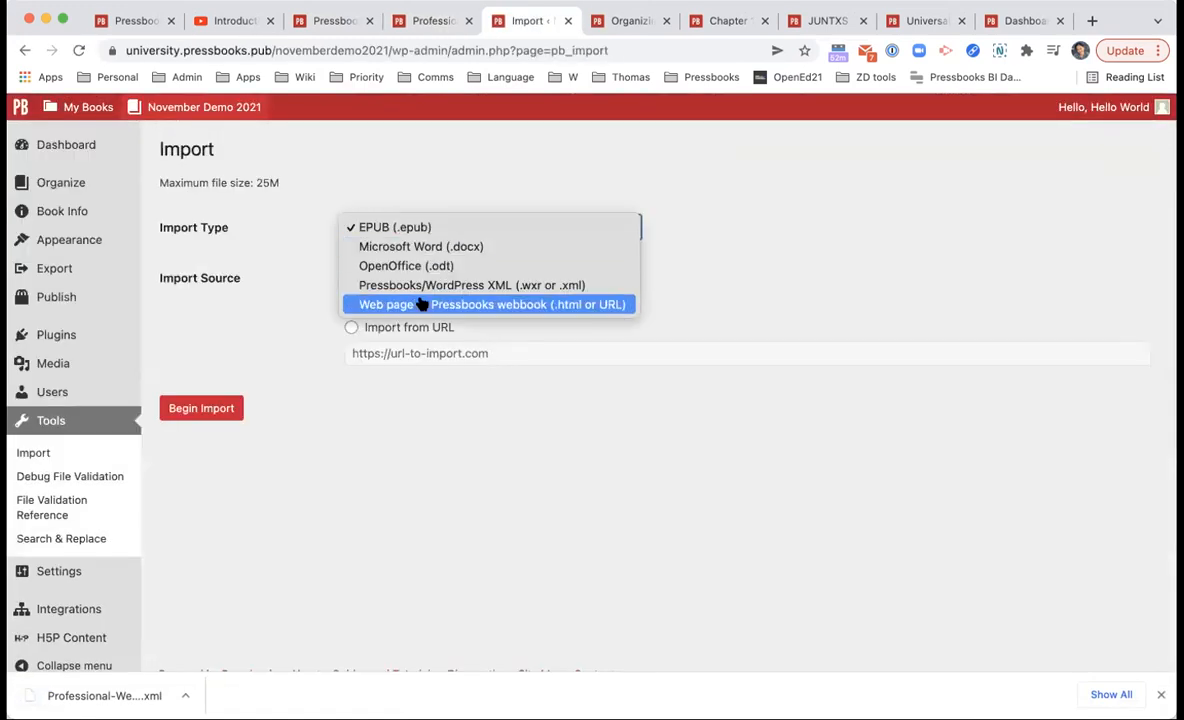
pyautogui.click(431, 283)
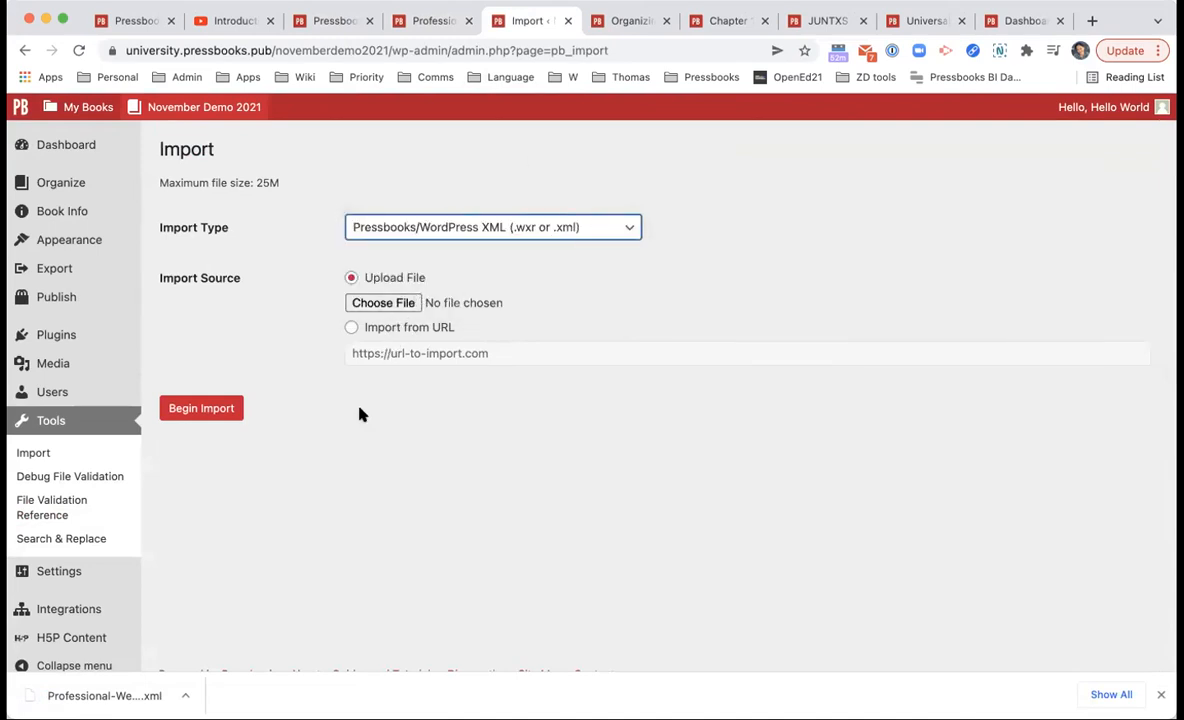
pyautogui.click(104, 449)
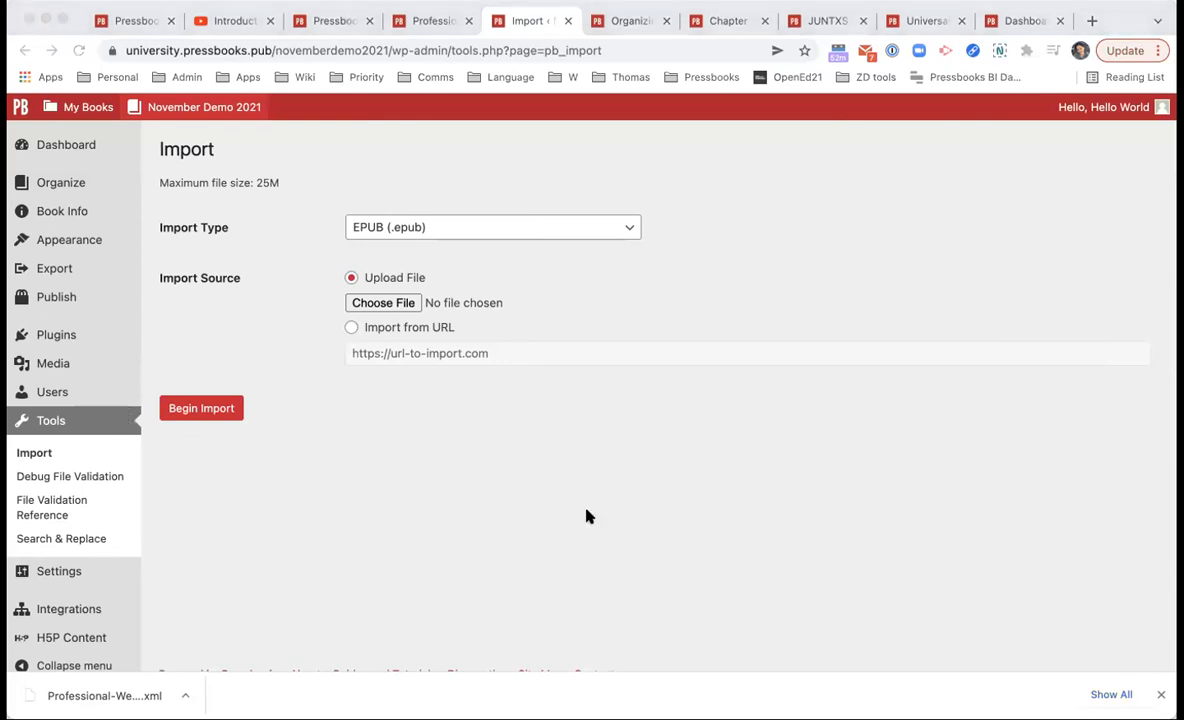
# Step: Trim the address to university.pressbooks.pub to reach the network home page
pyautogui.click(522, 546)
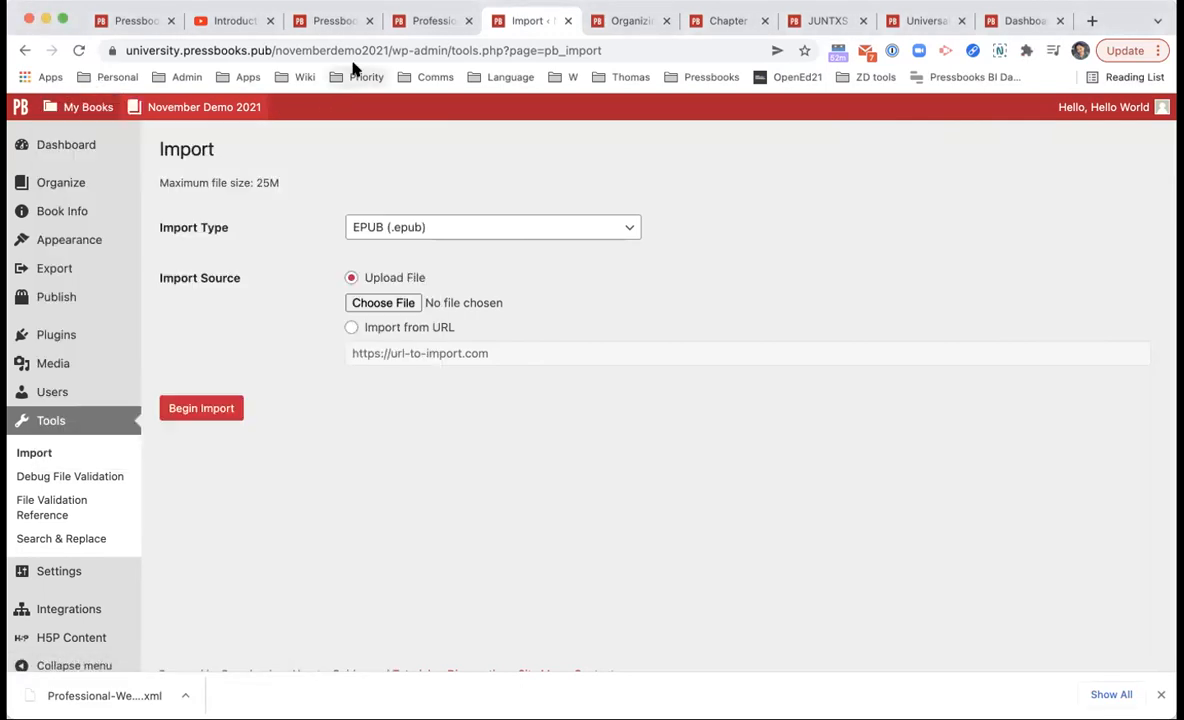
pyautogui.doubleClick(360, 50)
pyautogui.moveTo(316, 52); pyautogui.dragTo(831, 55)
pyautogui.press('BackSpace')
pyautogui.press('Return')
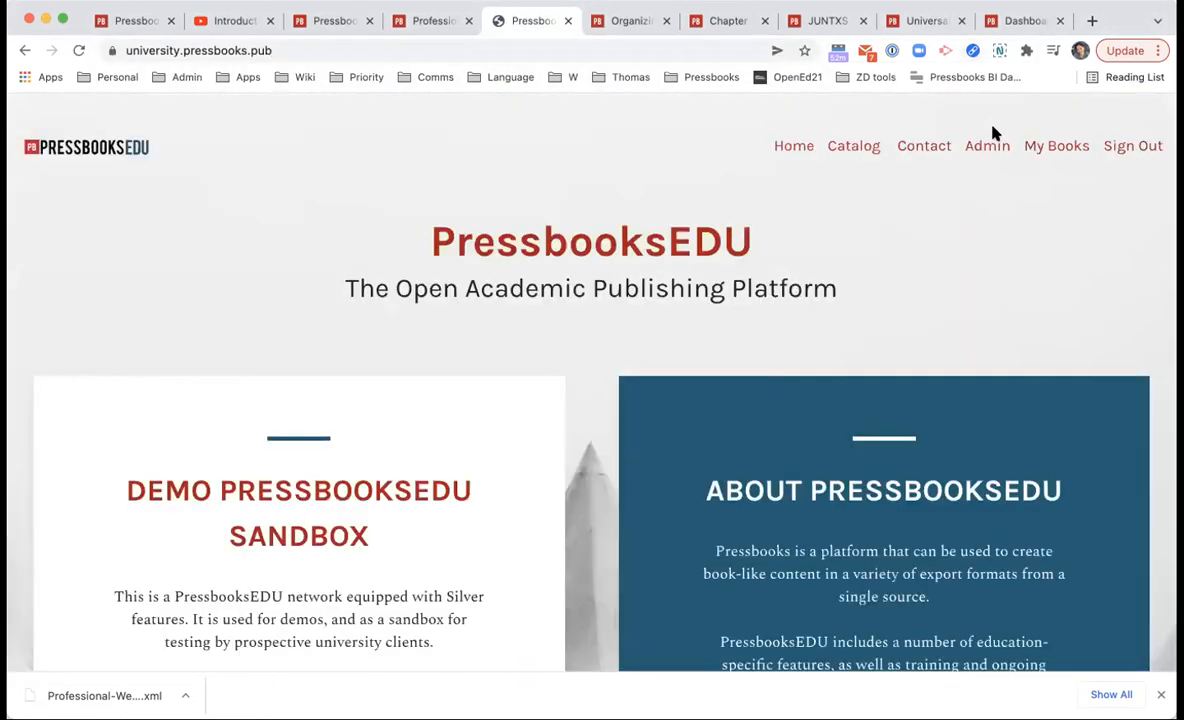
pyautogui.click(983, 148)
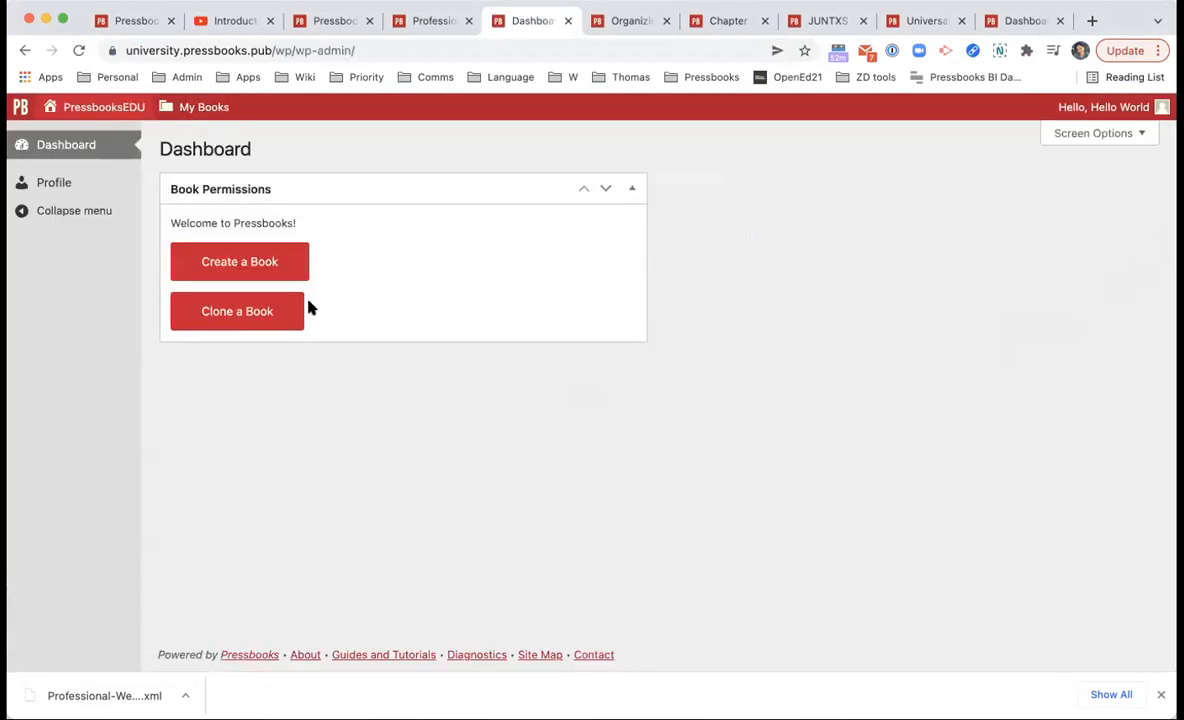
# Step: Open Clone a Book from the network dashboard and dismiss the downloads bar
pyautogui.click(228, 313)
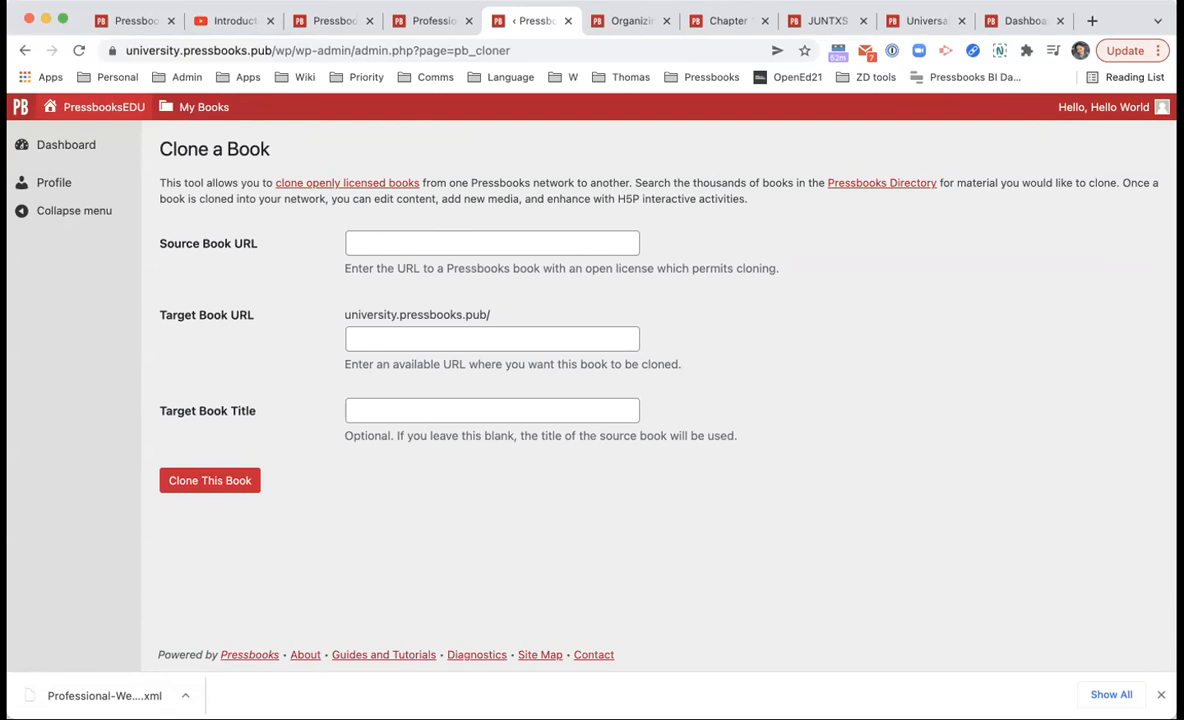
pyautogui.click(1161, 694)
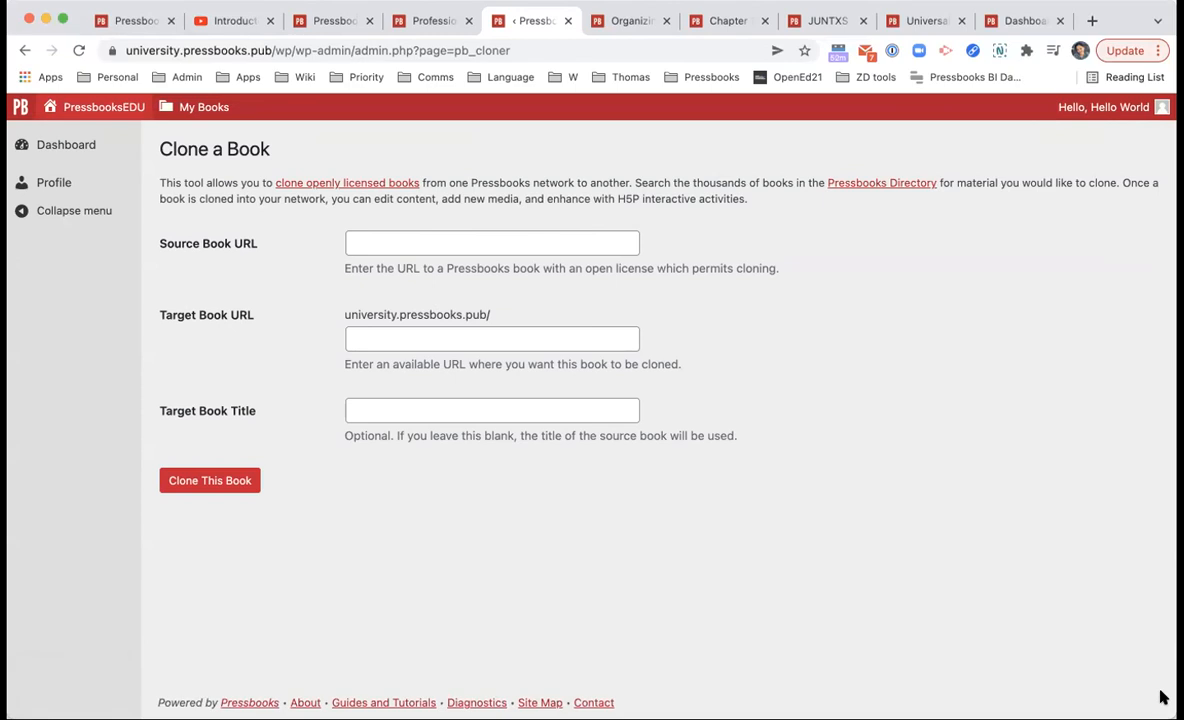
# Step: Filter the directory to the Healthcare collection and rerun the search without 'accessibility'
pyautogui.click(330, 24)
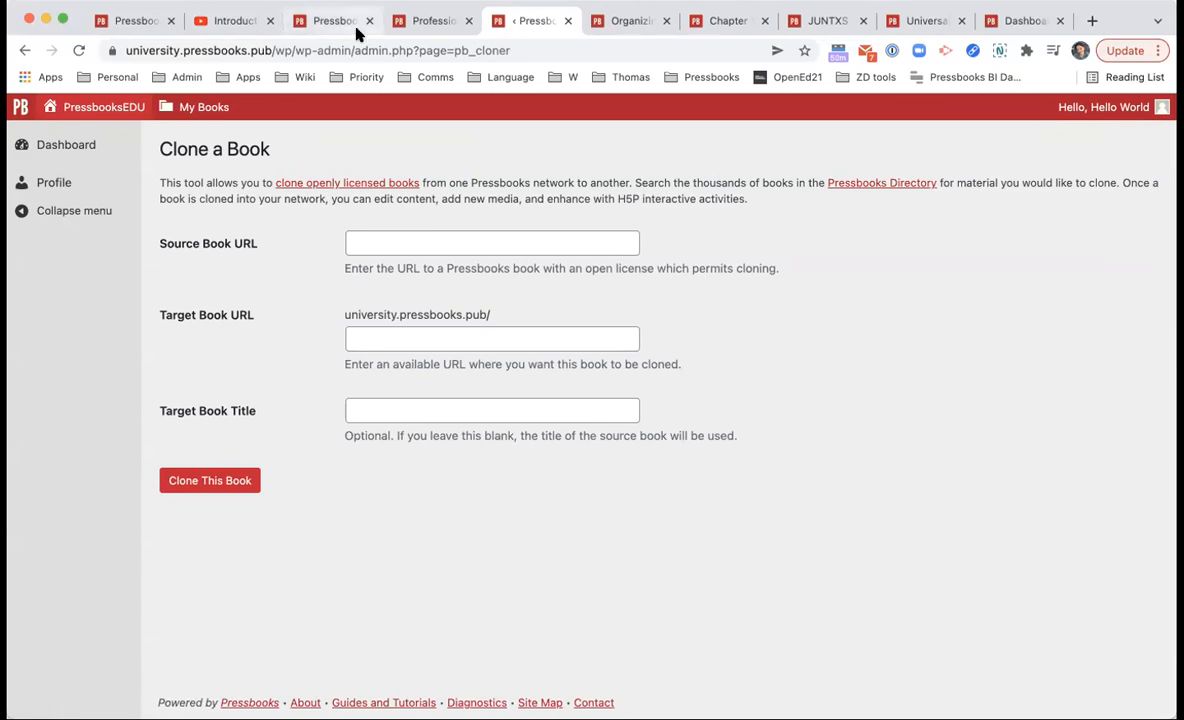
pyautogui.scroll(15, 577, 224)
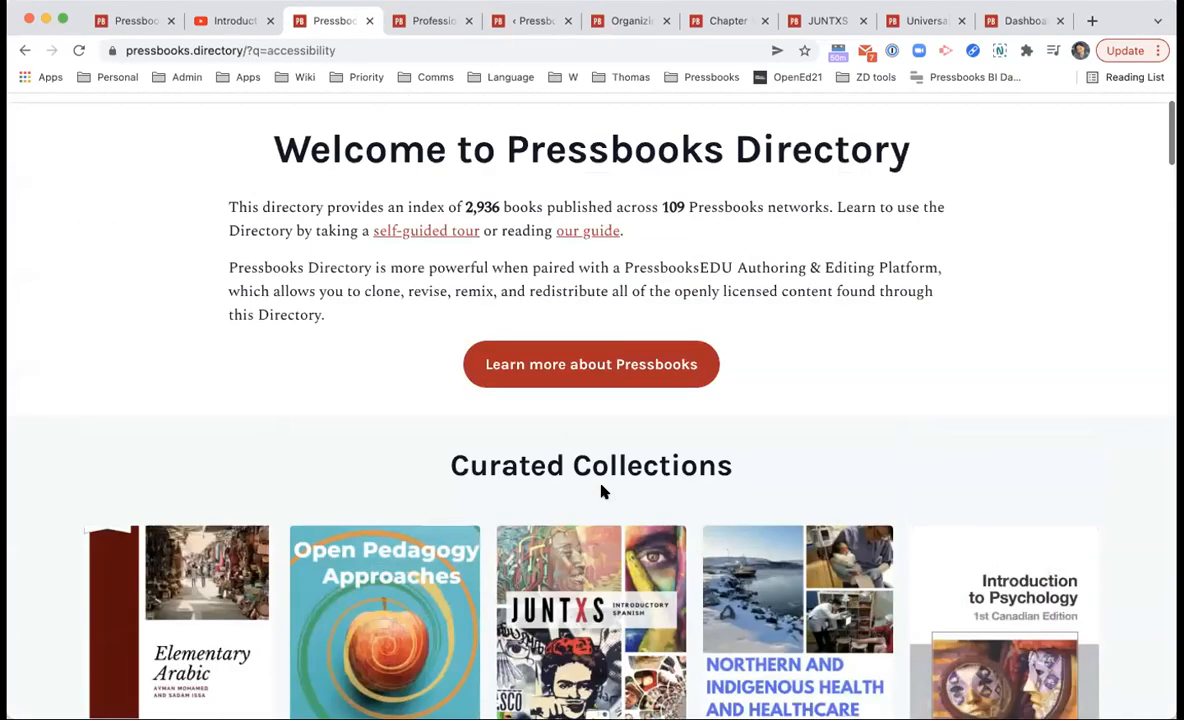
pyautogui.scroll(-3, 782, 500)
pyautogui.click(784, 503)
pyautogui.scroll(4, 775, 497)
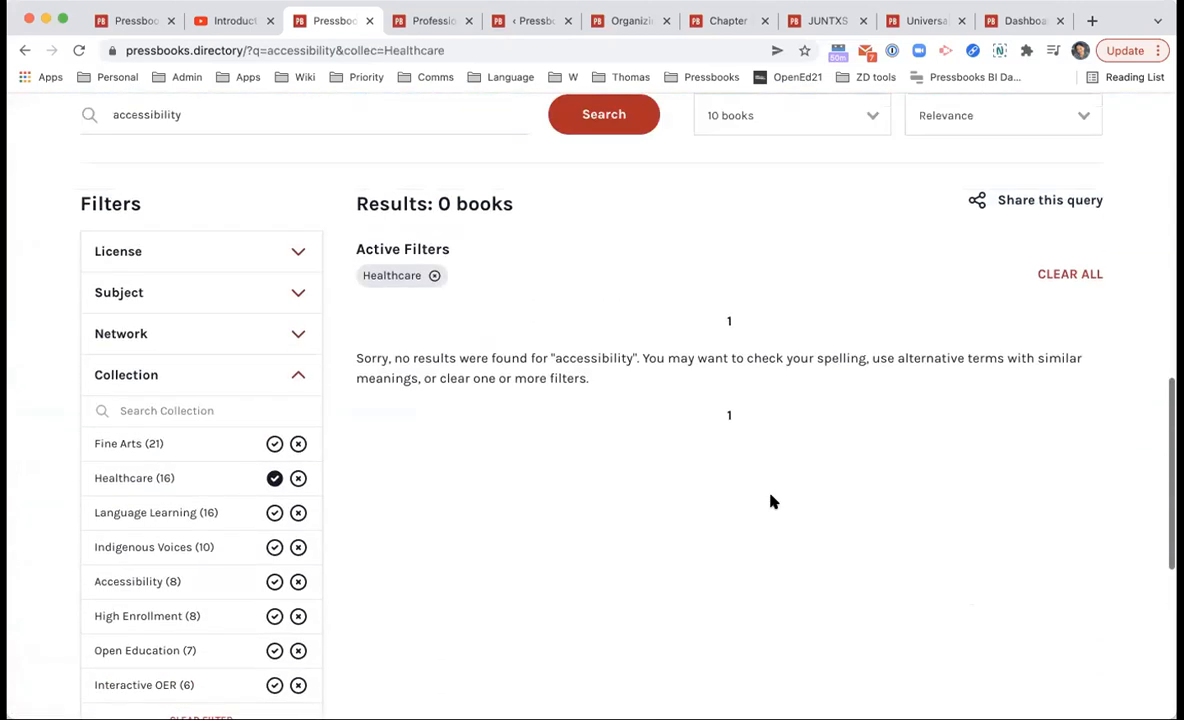
pyautogui.click(410, 410)
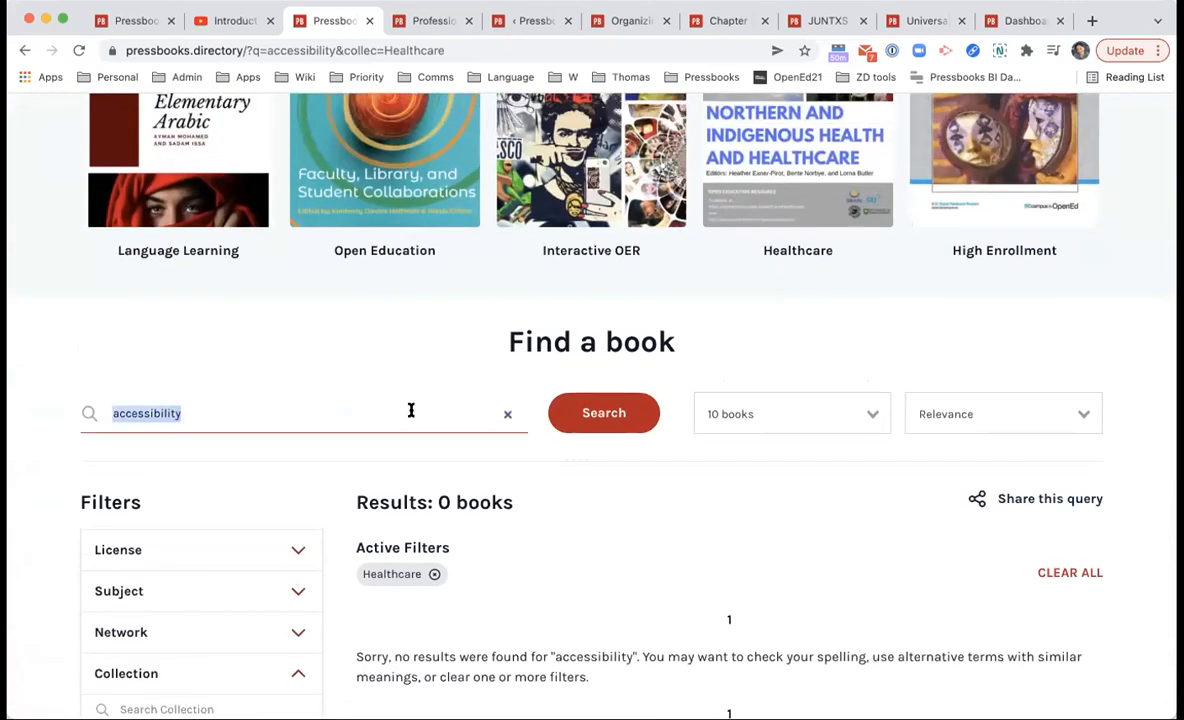
pyautogui.click(505, 413)
pyautogui.click(620, 415)
# Step: Open Northern and Indigenous Health and Healthcare from results page 2 and select its address
pyautogui.scroll(5, 867, 439)
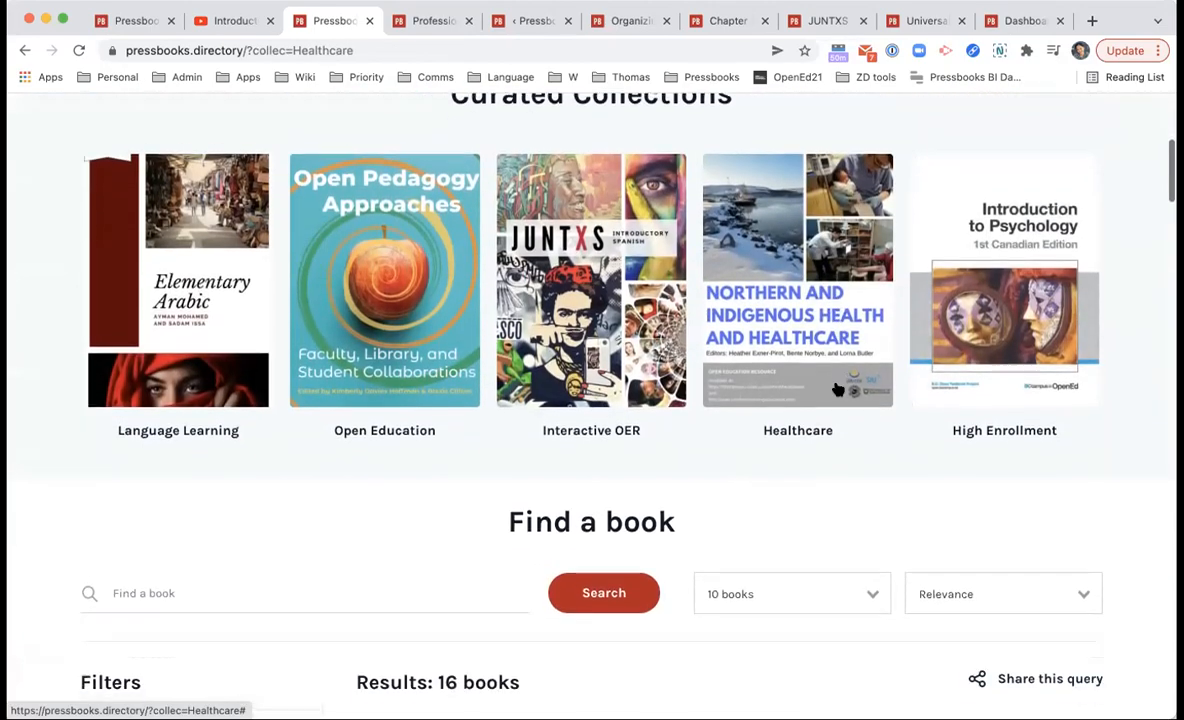
pyautogui.scroll(-3, 836, 388)
pyautogui.scroll(-15, 836, 388)
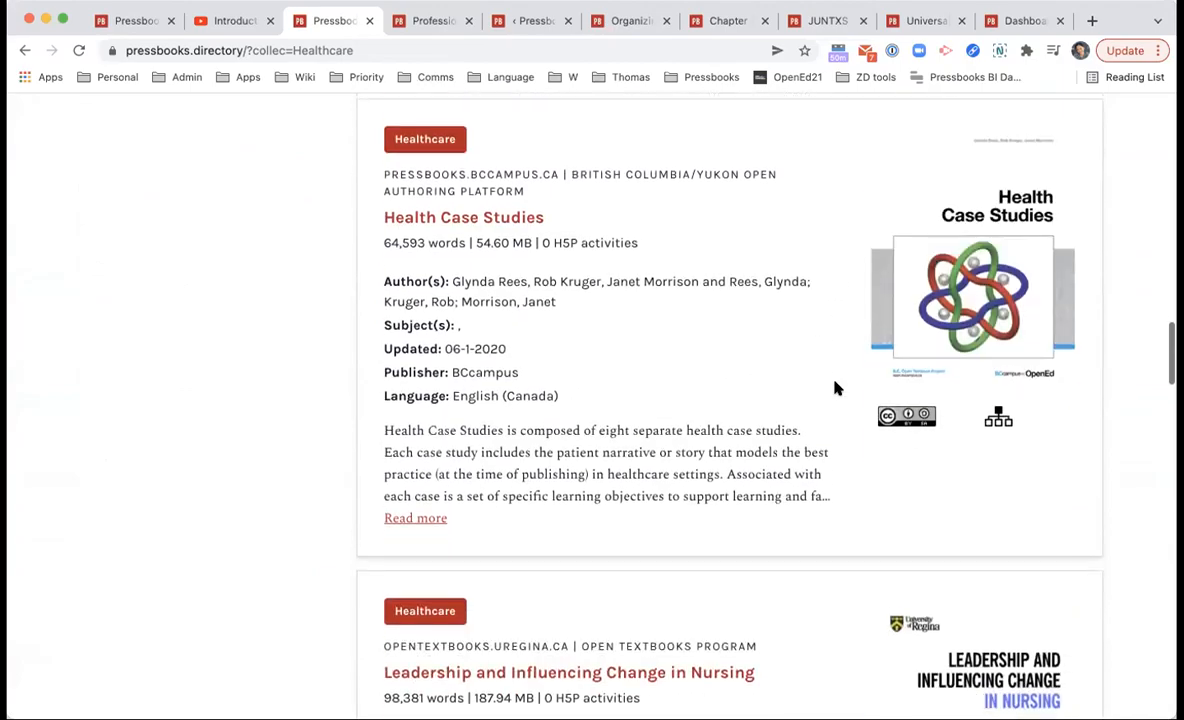
pyautogui.scroll(-15, 836, 388)
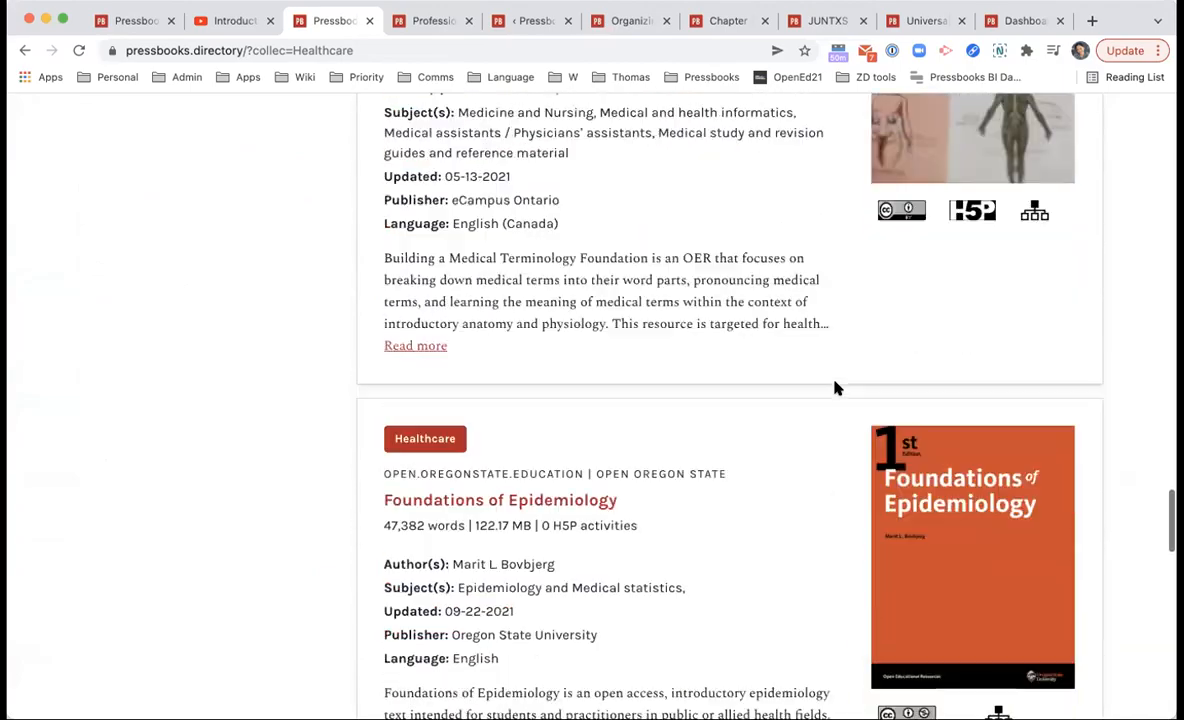
pyautogui.scroll(-10, 836, 388)
pyautogui.scroll(12, 836, 388)
pyautogui.scroll(-10, 836, 388)
pyautogui.scroll(-5, 752, 540)
pyautogui.click(751, 482)
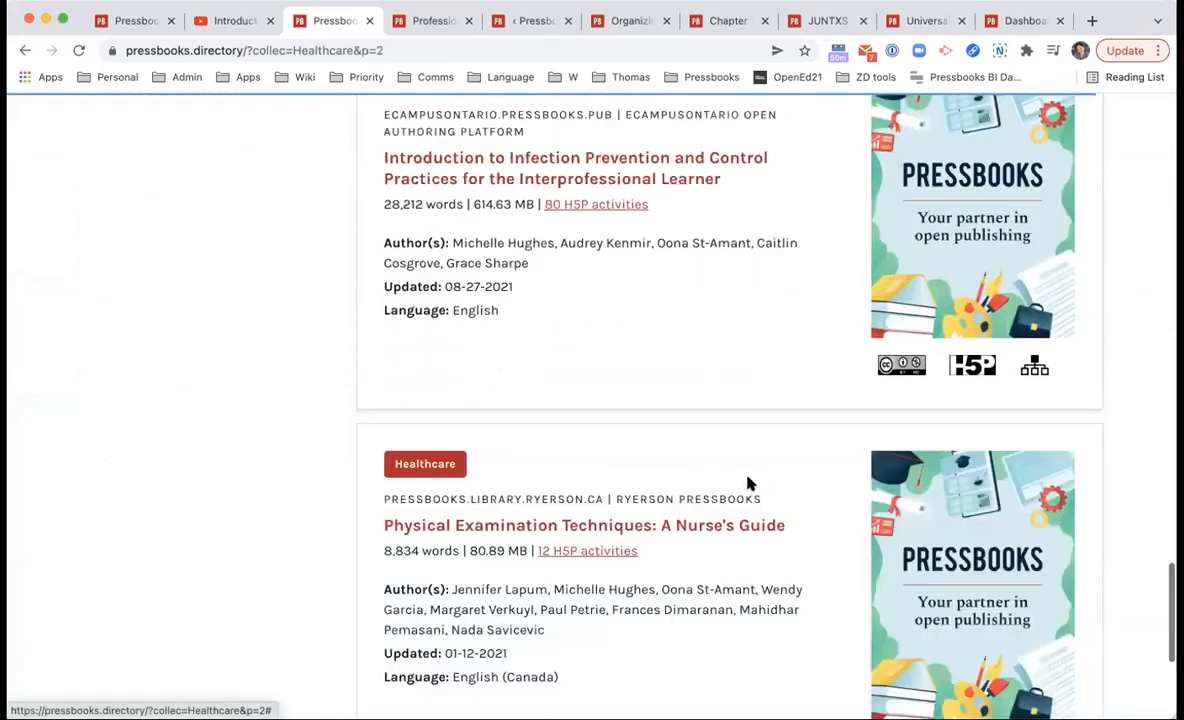
pyautogui.scroll(-3, 748, 483)
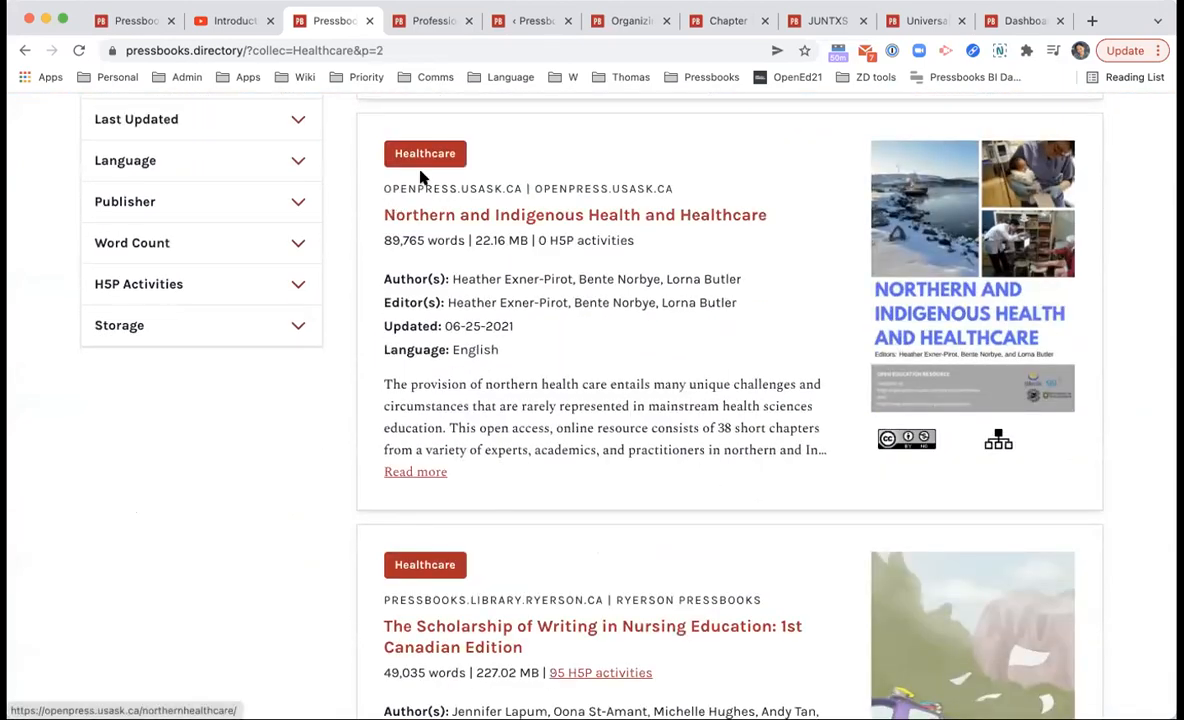
pyautogui.click(745, 216)
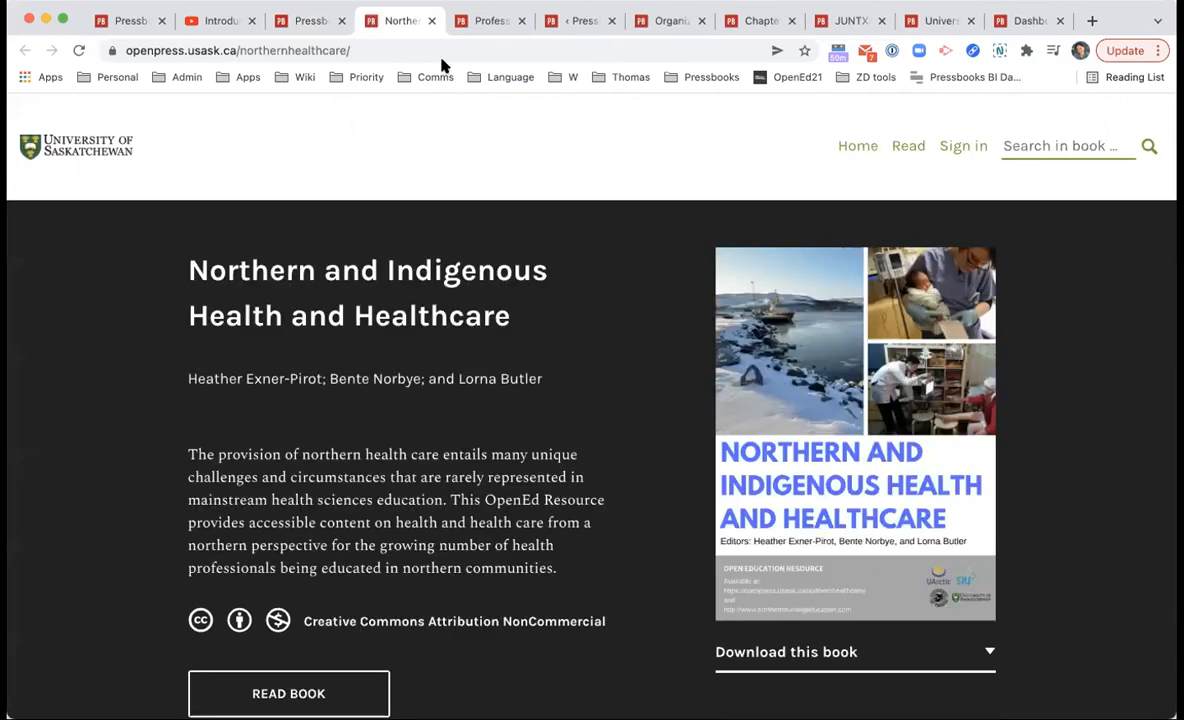
pyautogui.scroll(-2, 449, 499)
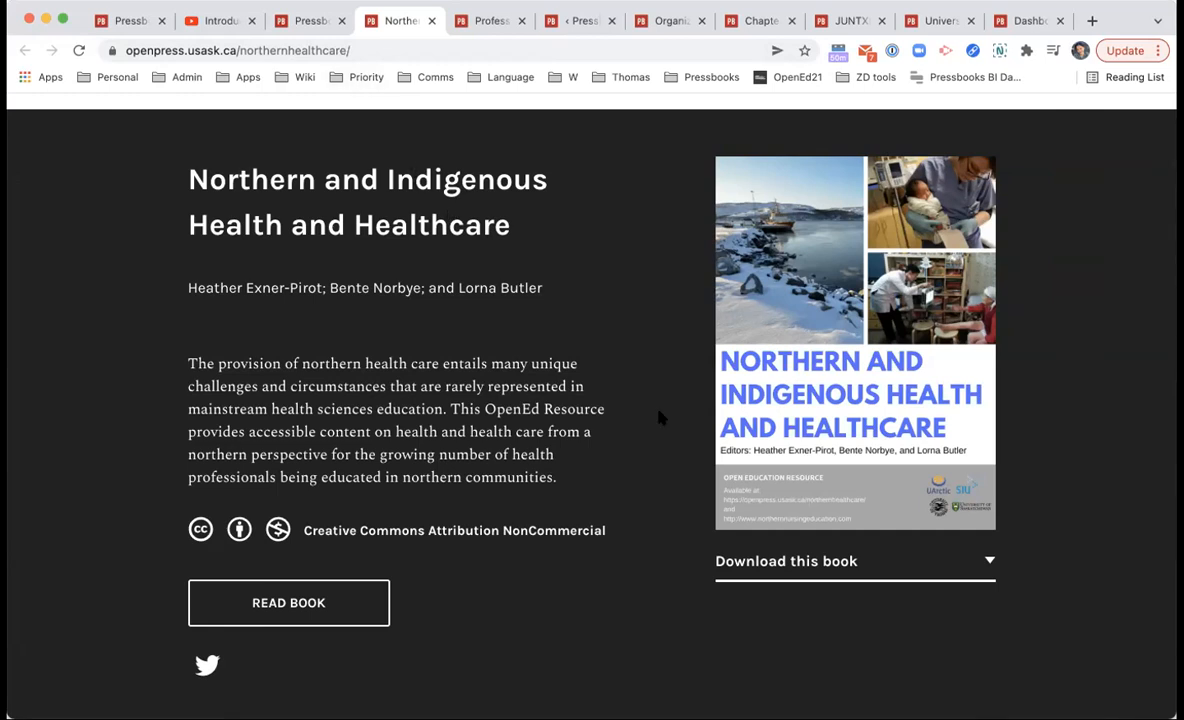
pyautogui.click(370, 45)
pyautogui.press('super+c')
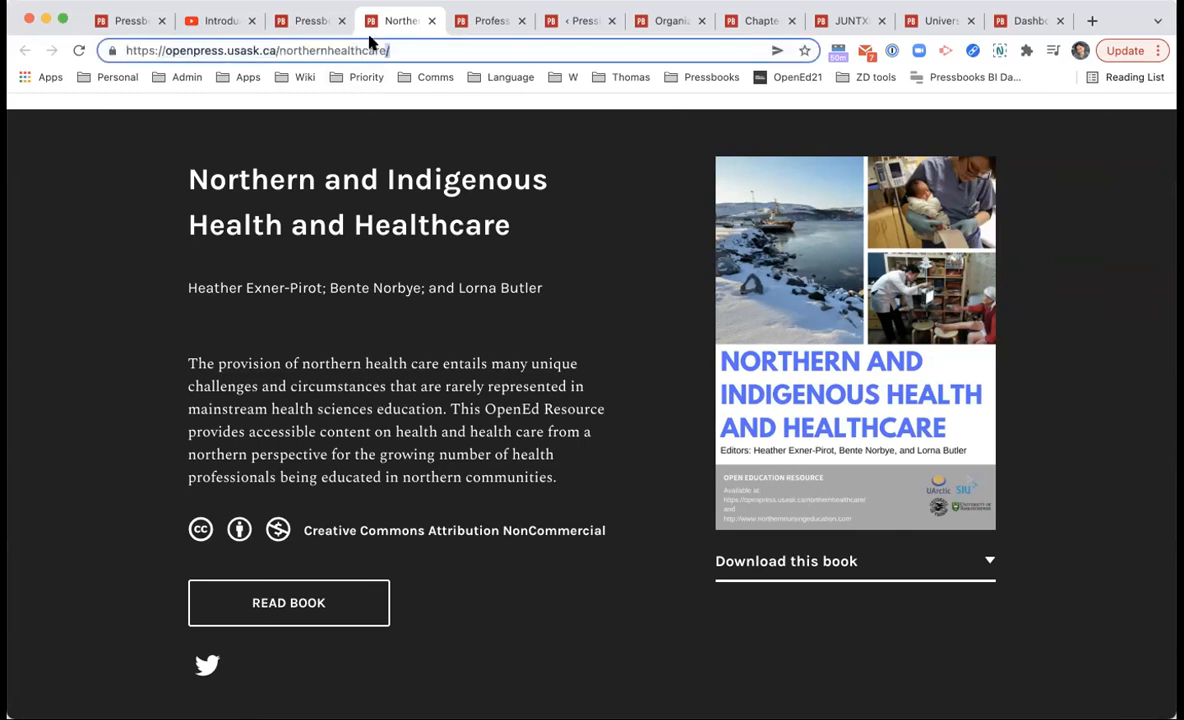
# Step: Close the Ryerson book tab and go back to the Clone a Book page
pyautogui.click(500, 22)
pyautogui.click(566, 20)
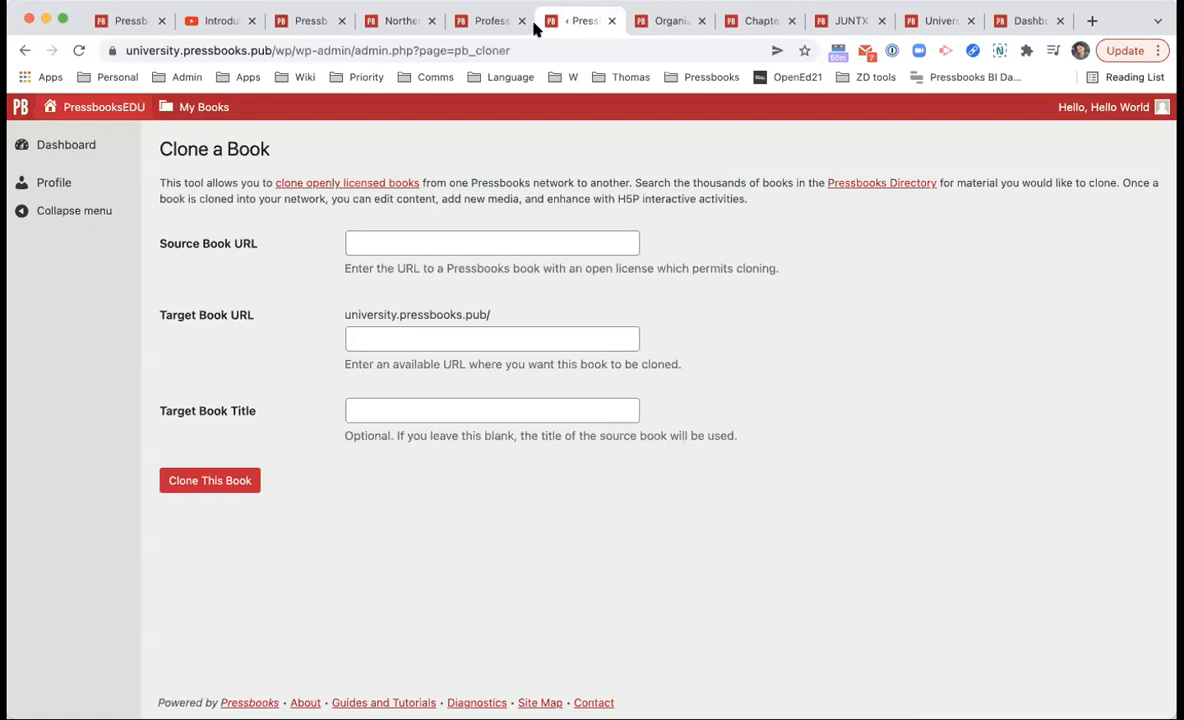
pyautogui.click(521, 21)
# Step: Paste the Northern and Indigenous Health and Healthcare address into Source Book URL
pyautogui.click(386, 240)
pyautogui.press('super+v')
pyautogui.click(528, 265)
pyautogui.click(483, 341)
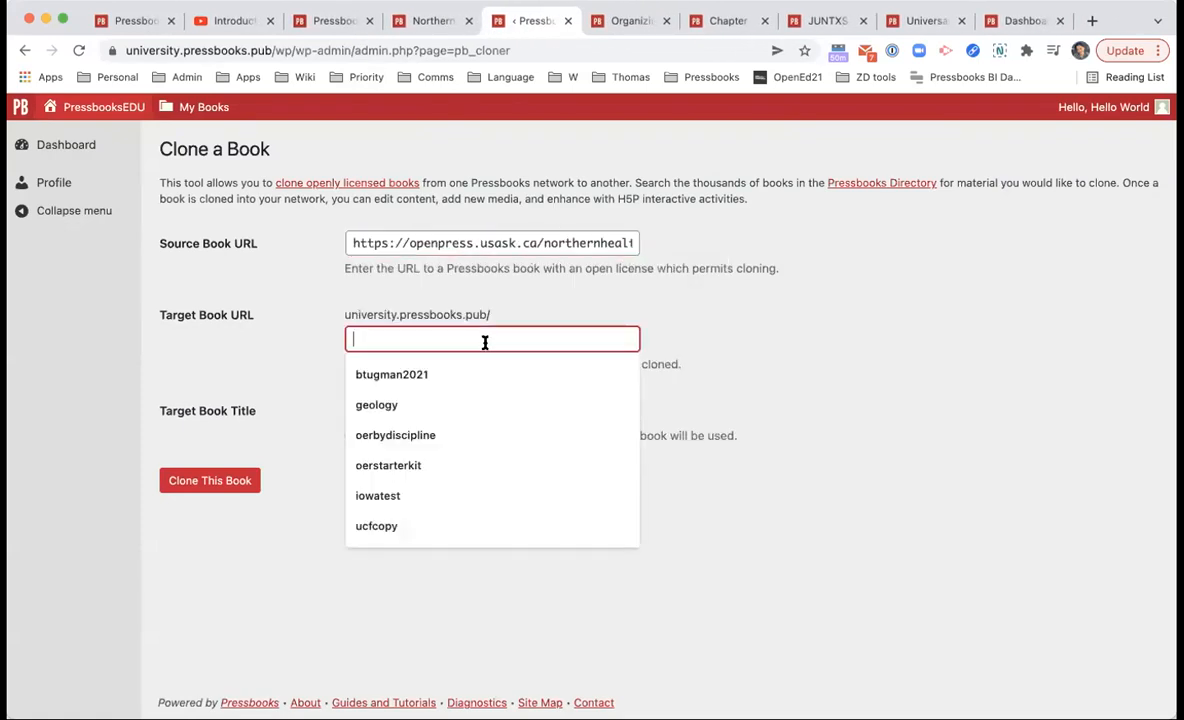
pyautogui.click(510, 308)
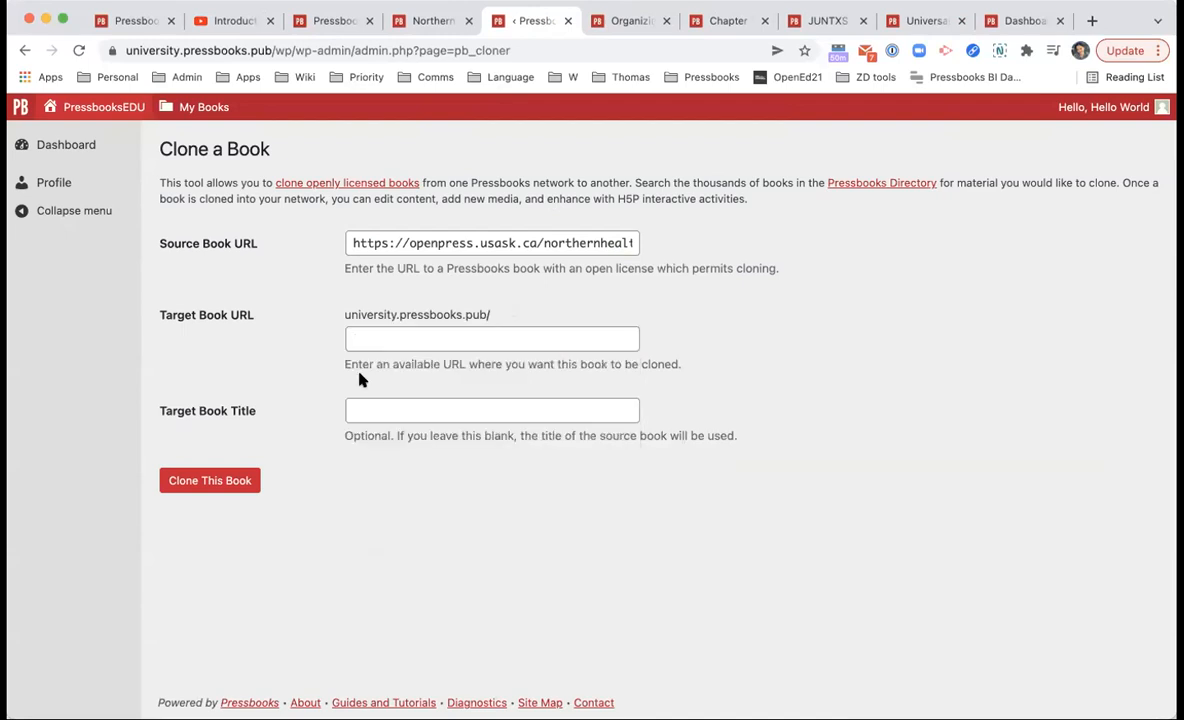
pyautogui.click(442, 339)
pyautogui.click(510, 285)
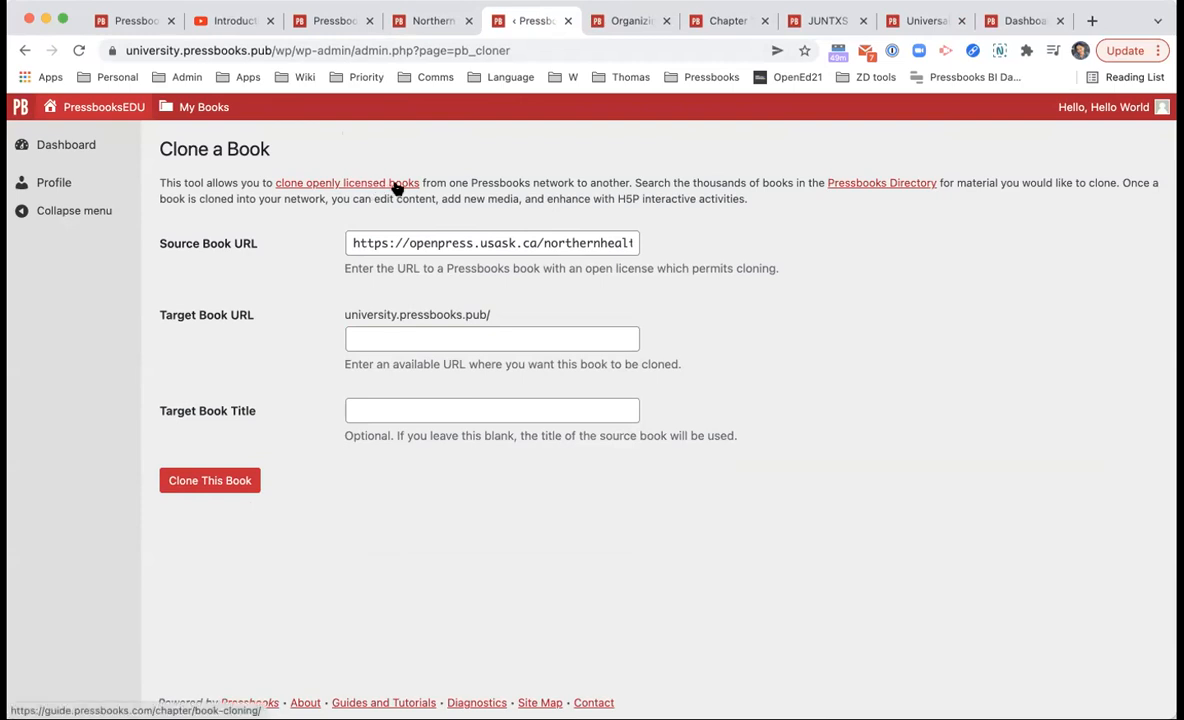
pyautogui.click(349, 185)
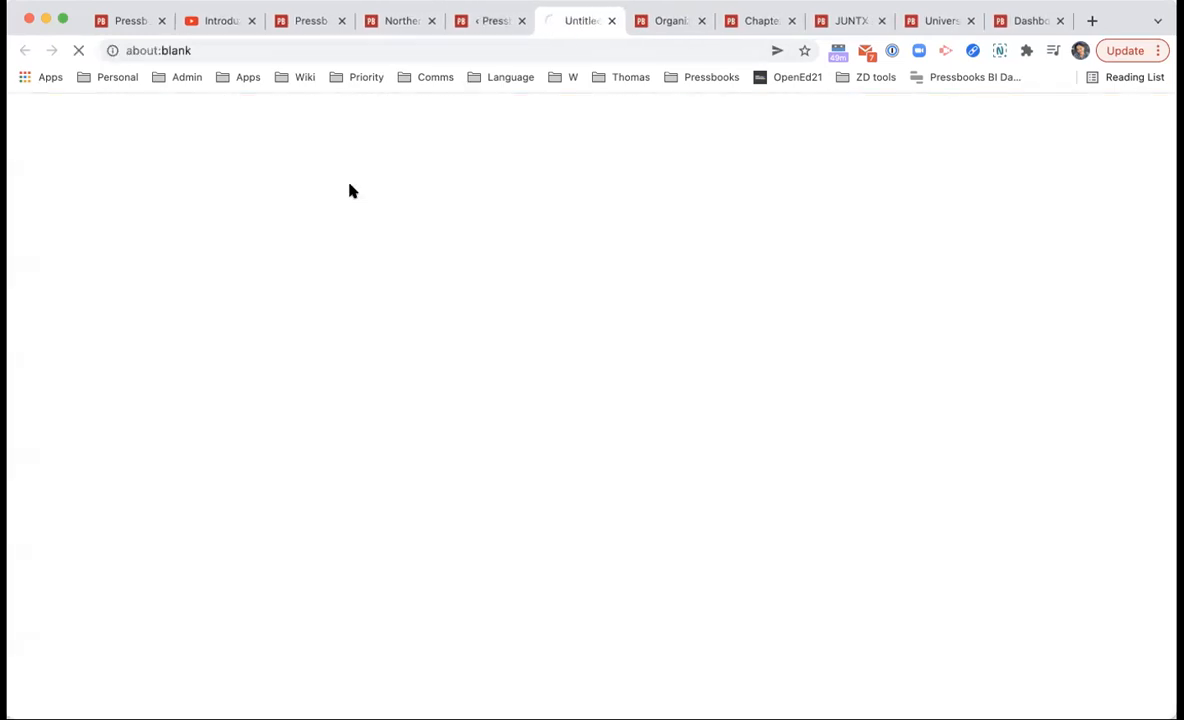
pyautogui.scroll(-7, 463, 378)
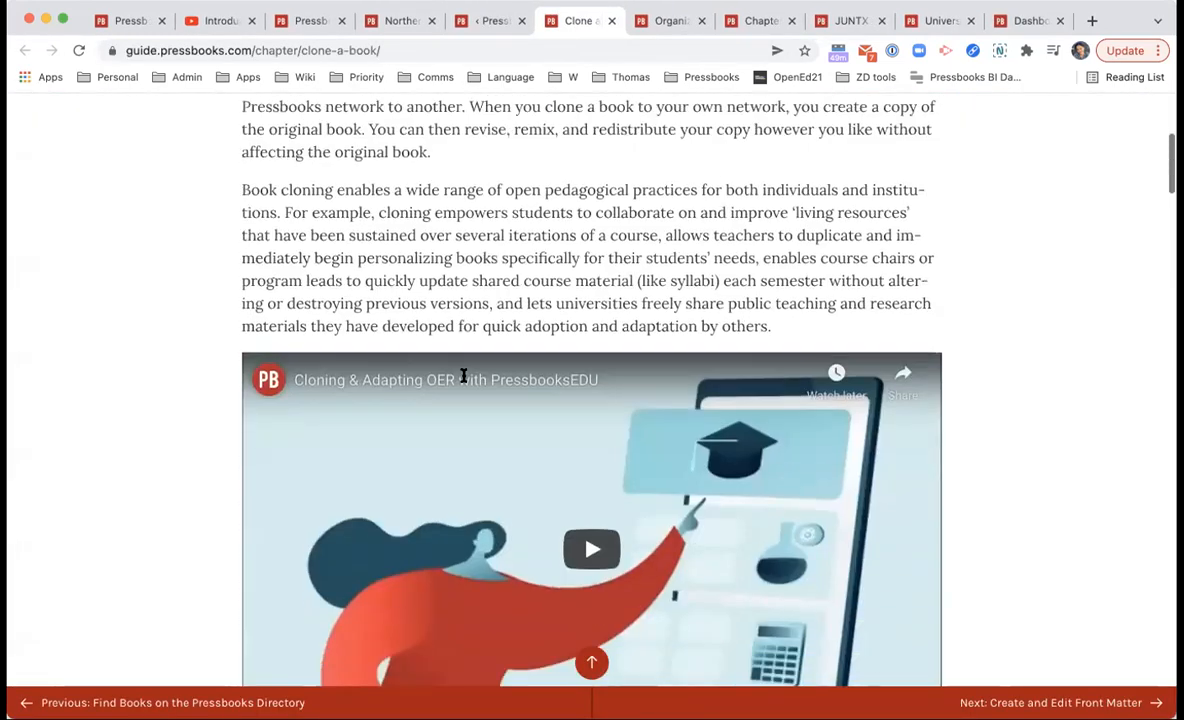
pyautogui.scroll(-5, 463, 380)
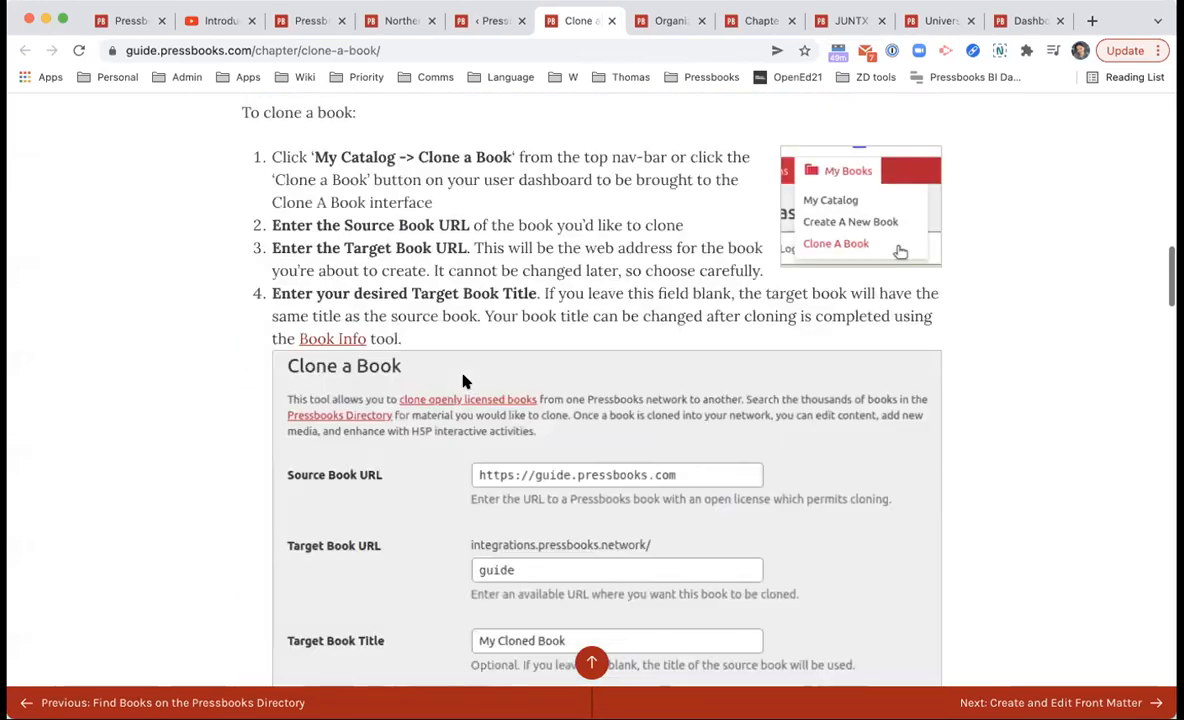
pyautogui.click(612, 21)
pyautogui.click(864, 187)
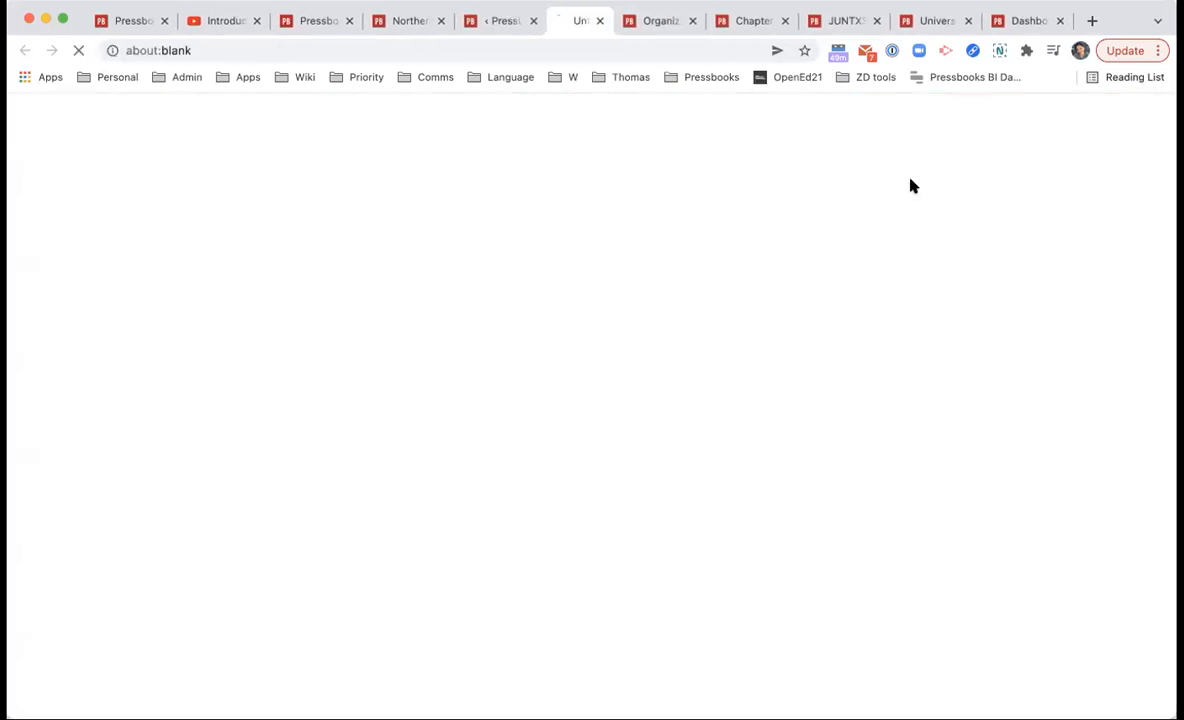
pyautogui.scroll(-3, 700, 95)
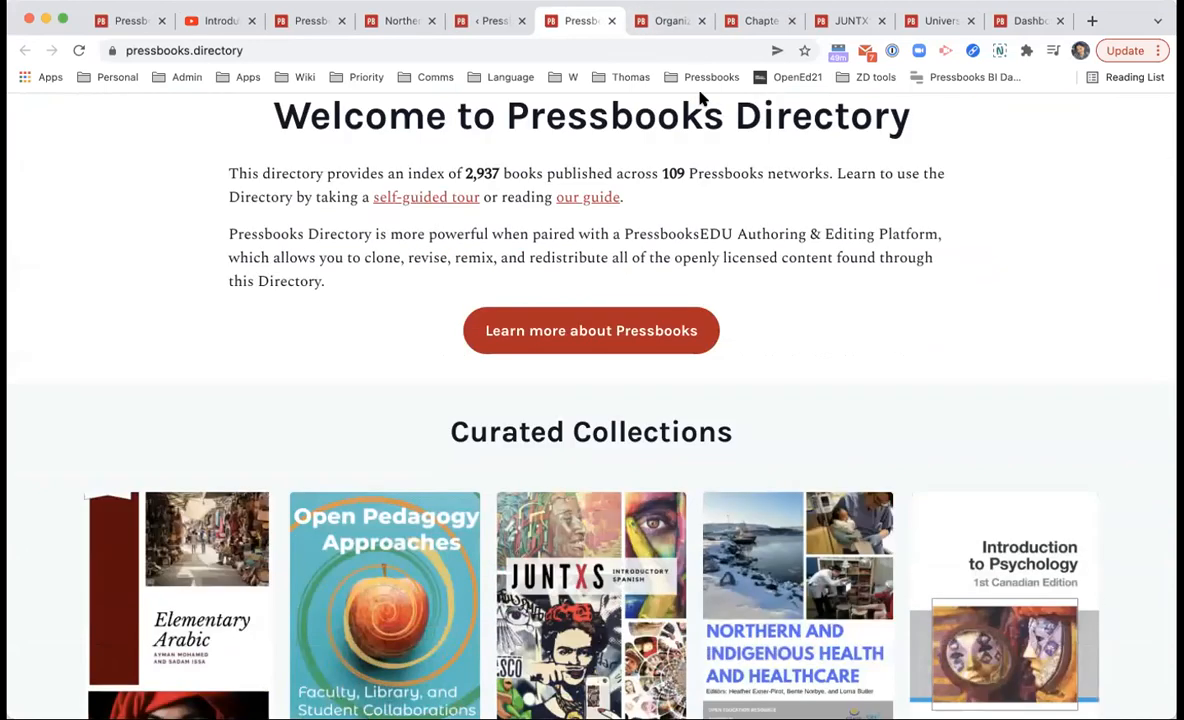
pyautogui.click(612, 21)
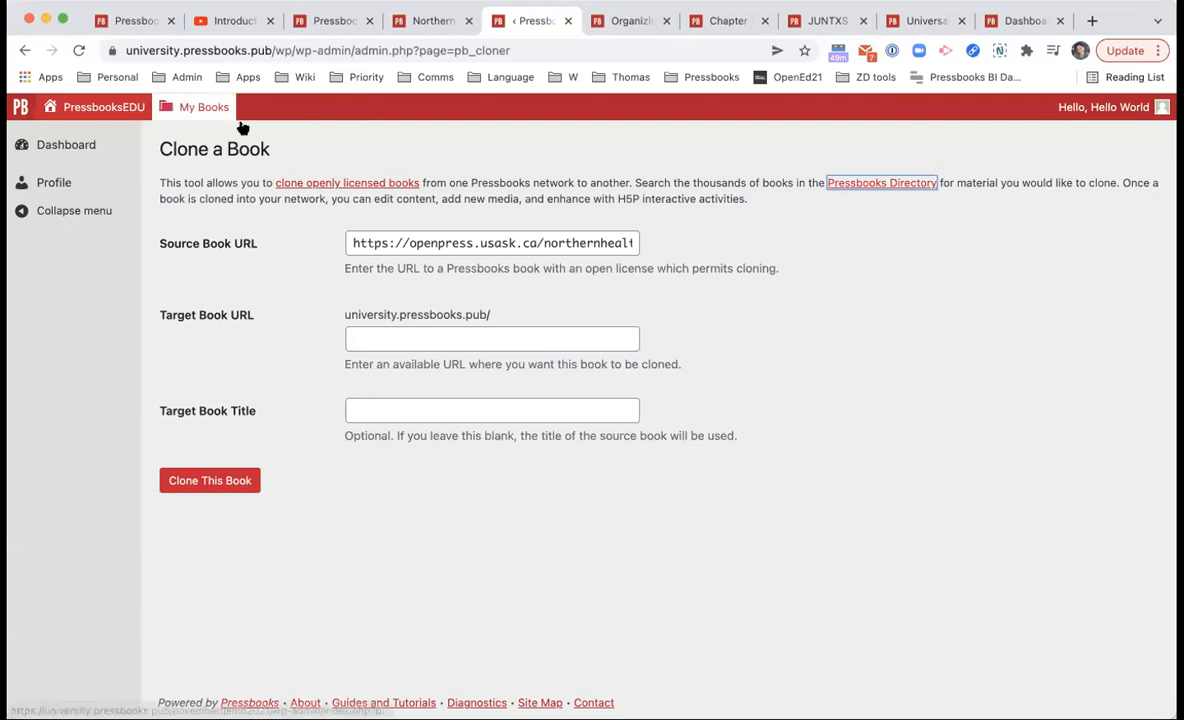
# Step: Open the Northern book's dashboard in a new tab
pyautogui.moveTo(241, 118)
pyautogui.rightClick(280, 301)
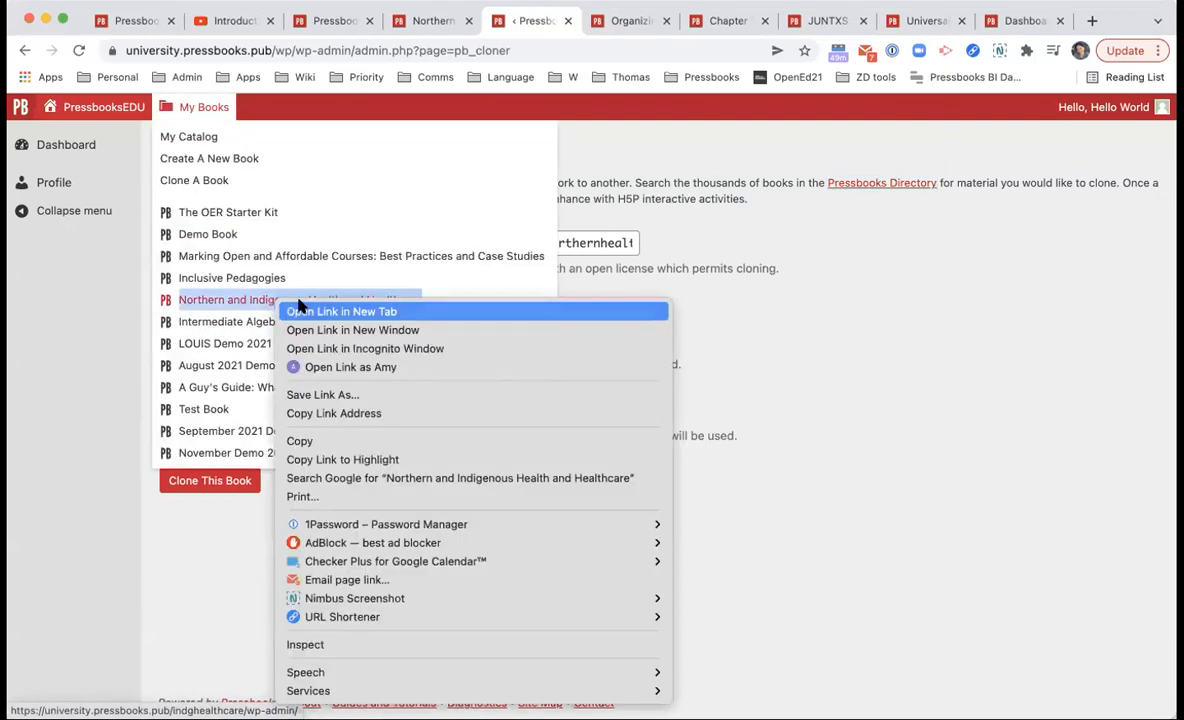
pyautogui.click(340, 235)
pyautogui.click(575, 20)
pyautogui.click(485, 22)
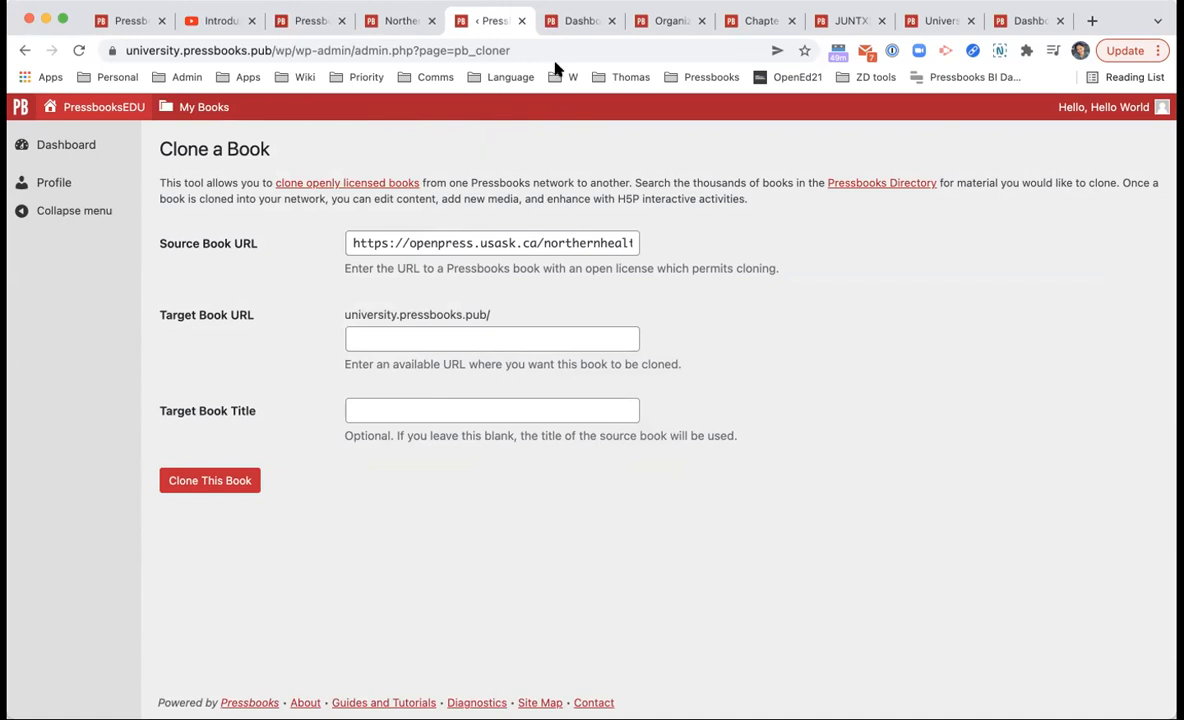
# Step: Open the book's public landing page and select 'indghealthcare/' in its address
pyautogui.click(568, 22)
pyautogui.click(307, 138)
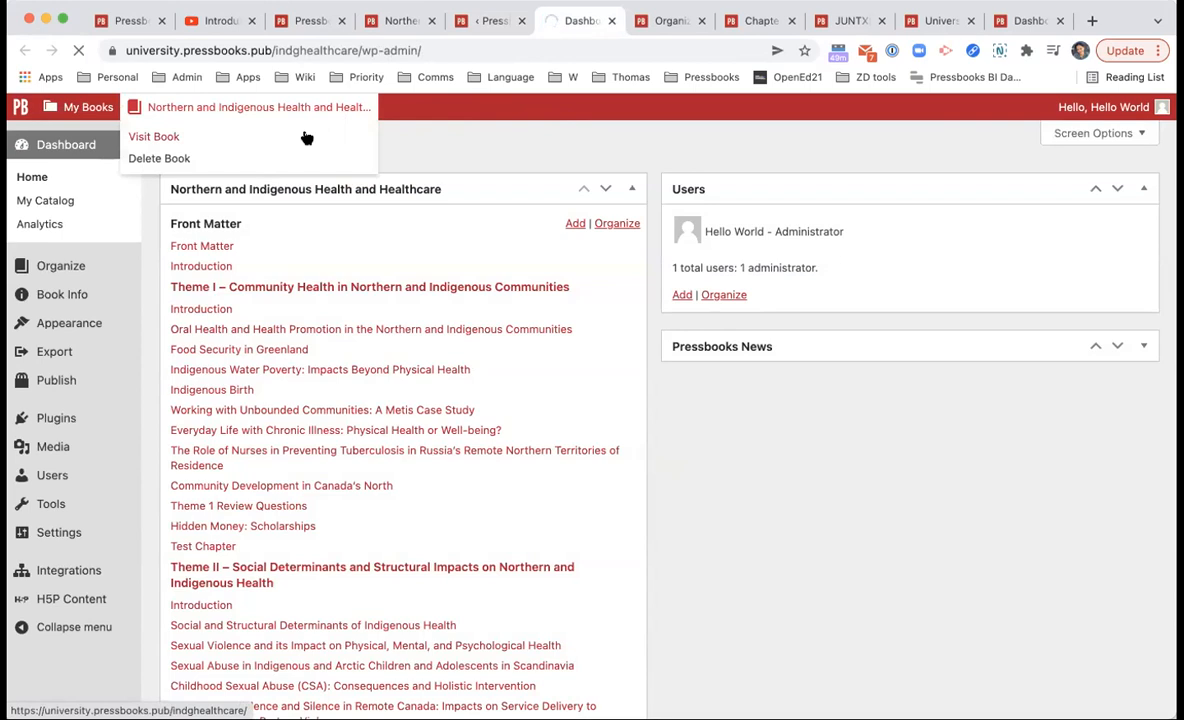
pyautogui.click(484, 19)
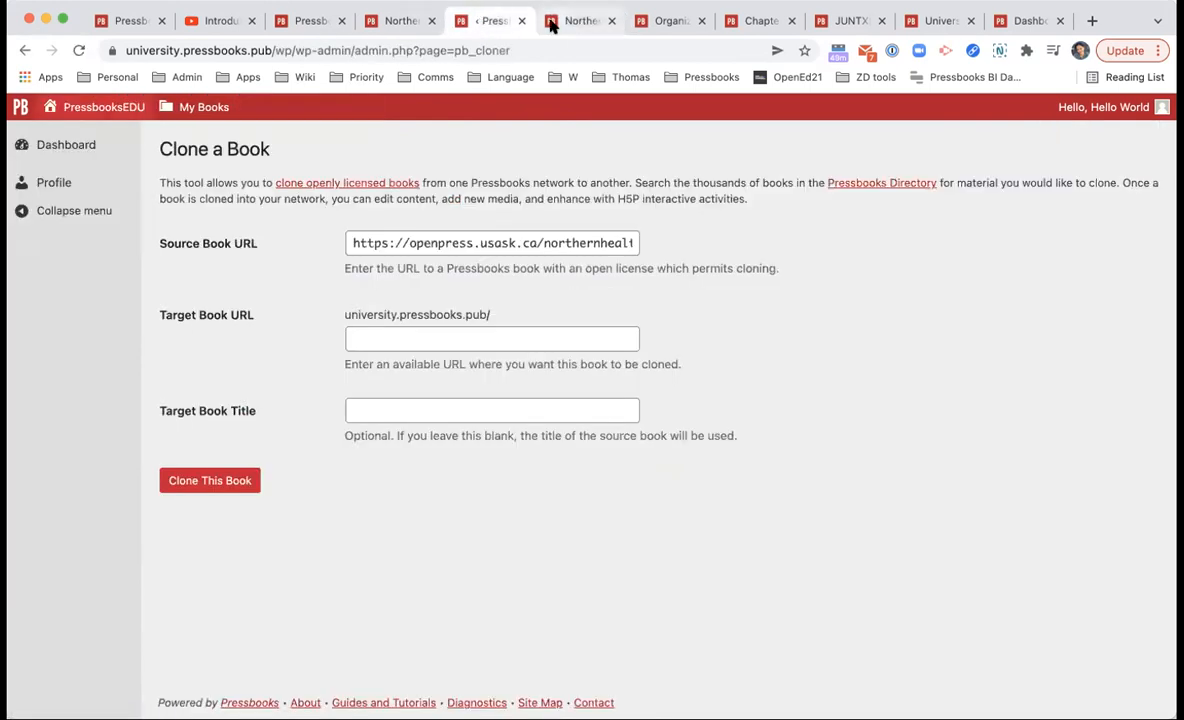
pyautogui.click(551, 25)
pyautogui.click(359, 45)
pyautogui.moveTo(314, 50); pyautogui.dragTo(401, 50)
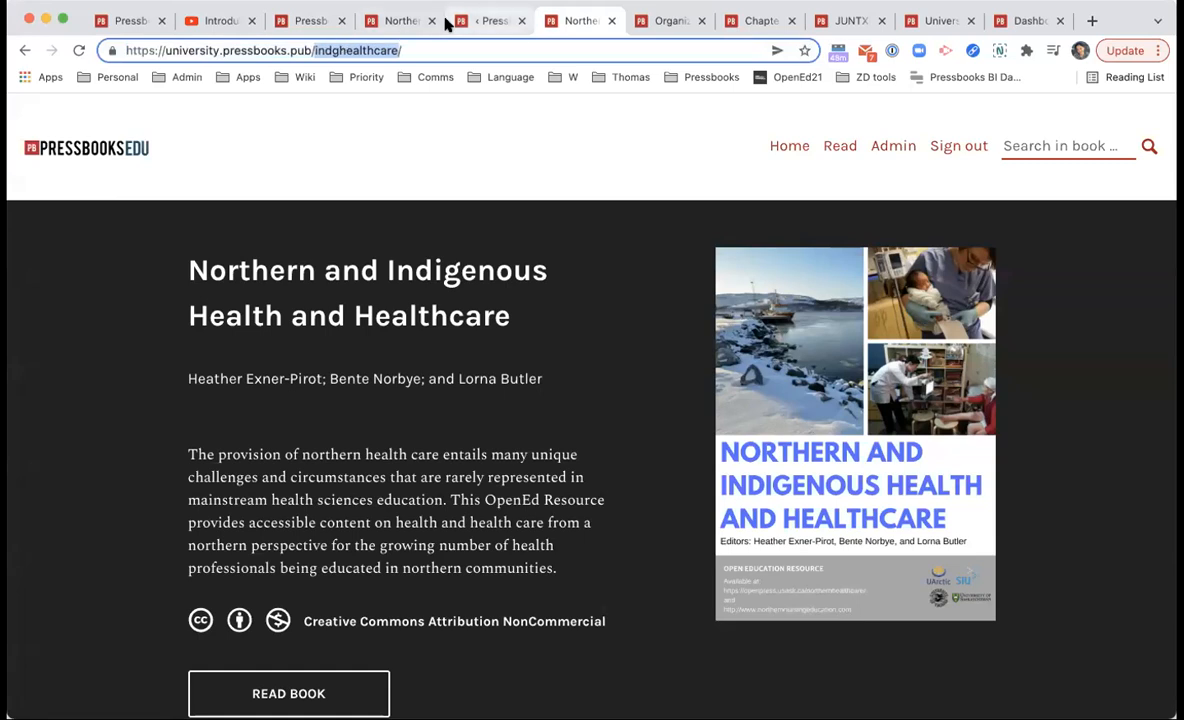
# Step: Type 'indg' into the Clone a Book target book URL field
pyautogui.click(489, 21)
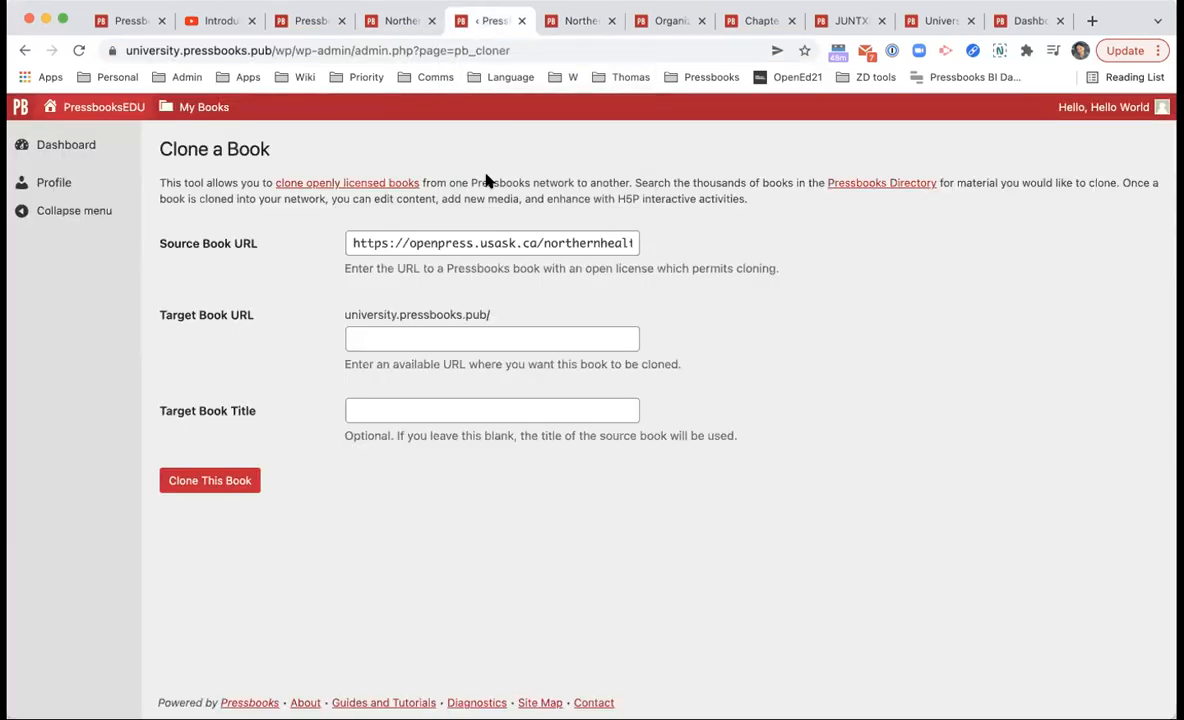
pyautogui.click(468, 342)
pyautogui.write('indg')
pyautogui.click(232, 400)
# Step: Close the Clone a Book tab and switch between the original openpress book and its clone
pyautogui.click(541, 27)
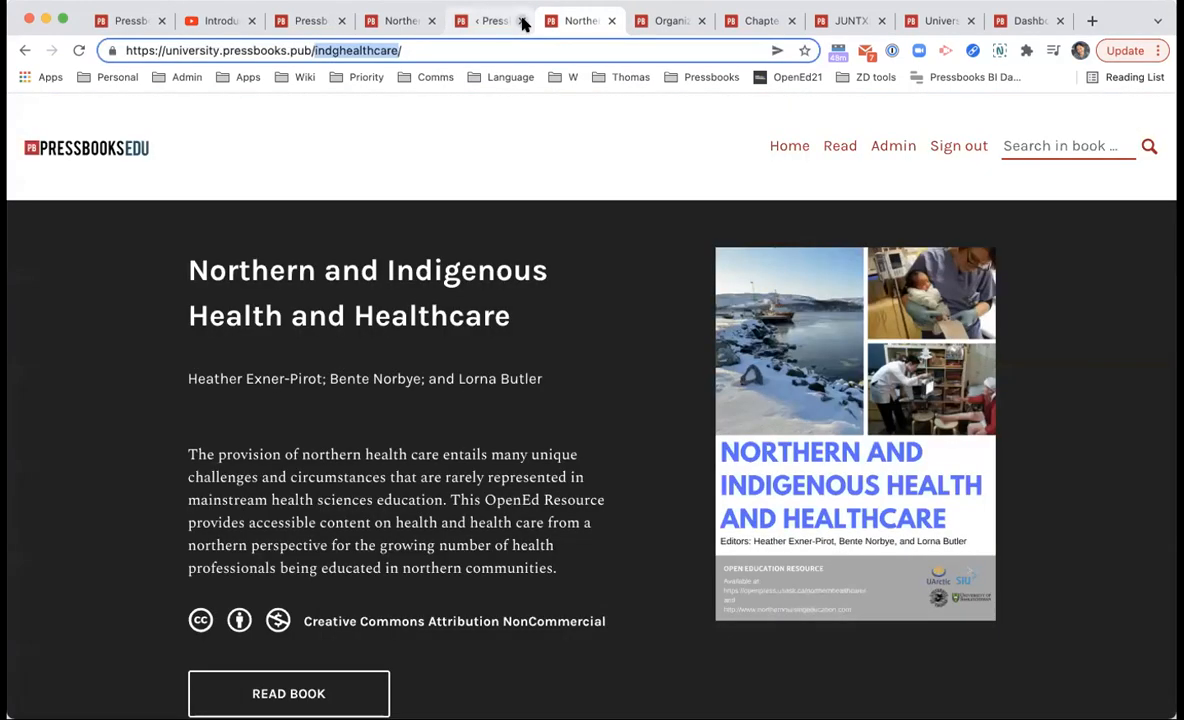
pyautogui.click(522, 21)
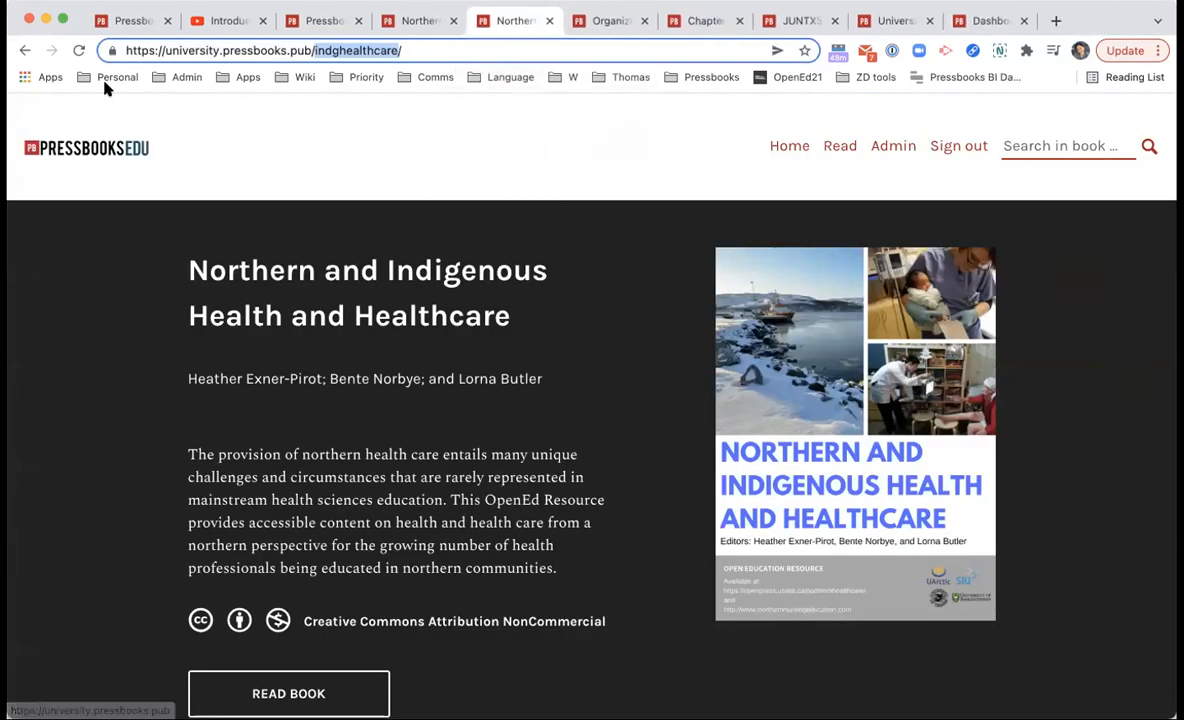
pyautogui.click(177, 50)
pyautogui.moveTo(177, 50); pyautogui.dragTo(320, 50)
pyautogui.click(322, 50)
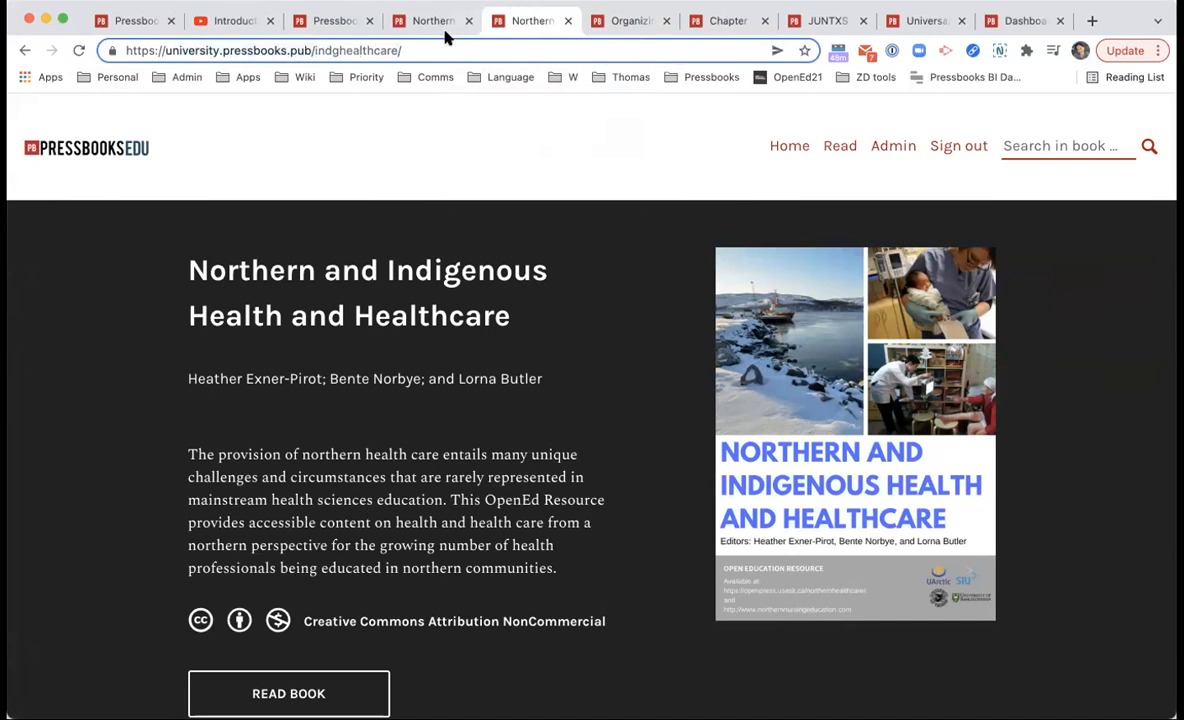
pyautogui.click(437, 27)
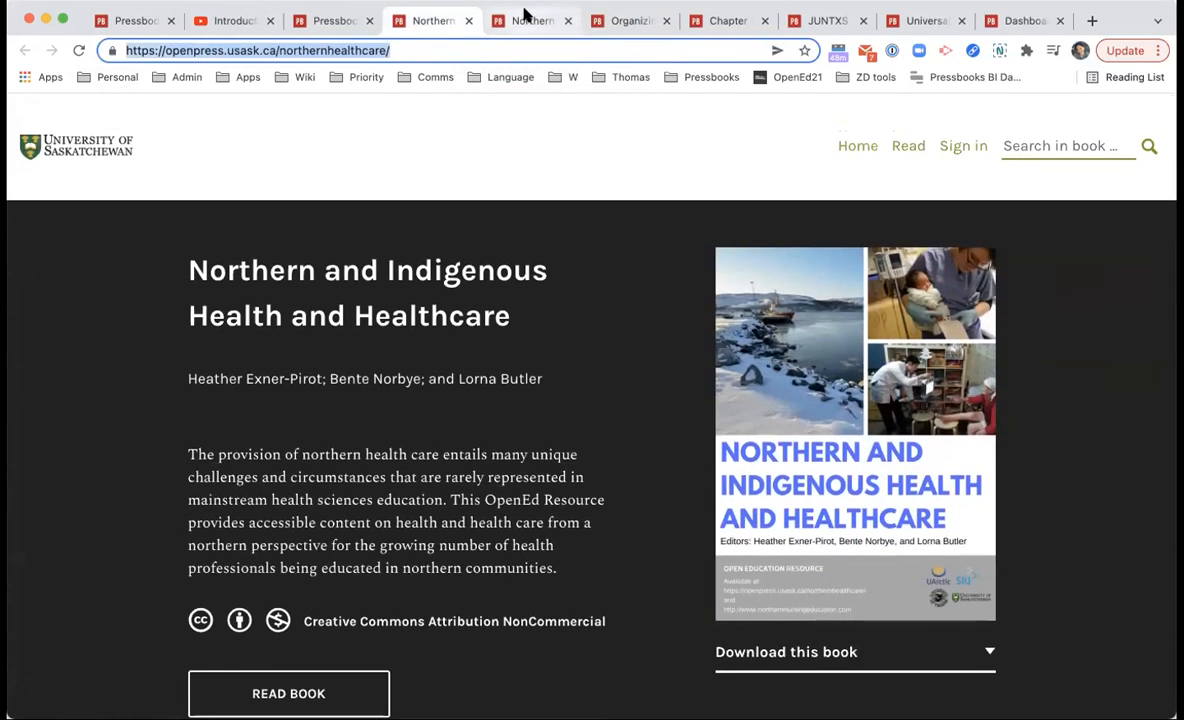
pyautogui.click(522, 24)
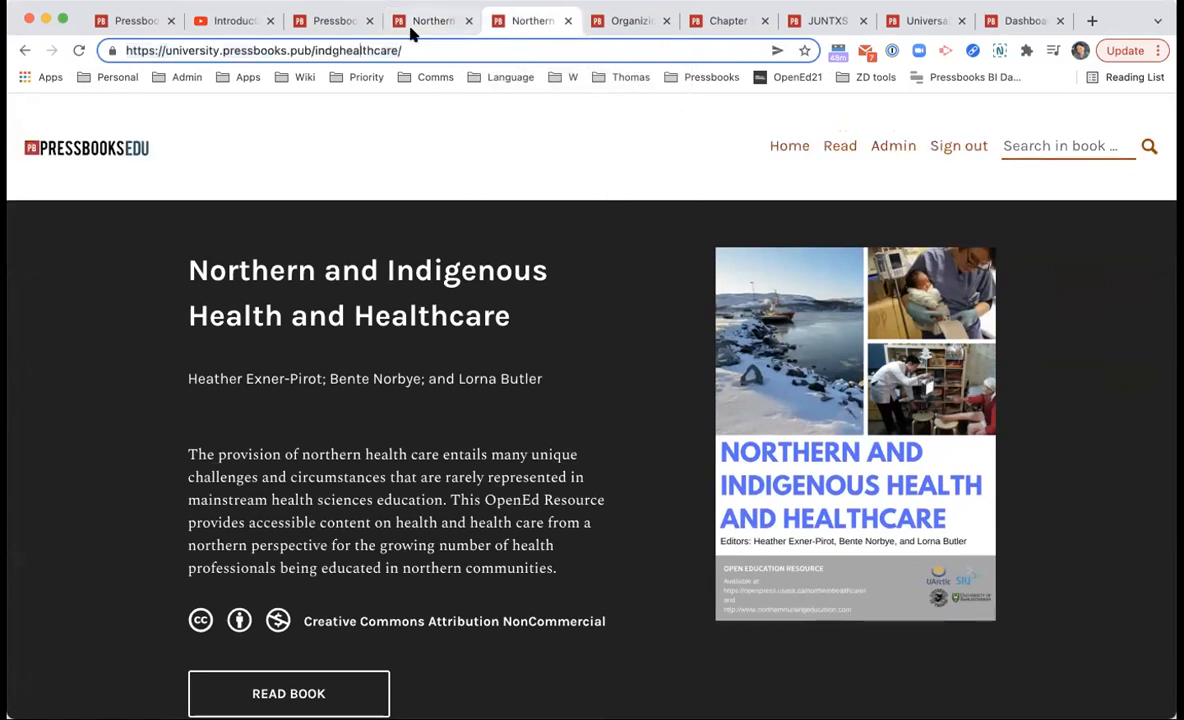
# Step: Compare the cloned book's page with the original openpress book page
pyautogui.scroll(-10, 543, 409)
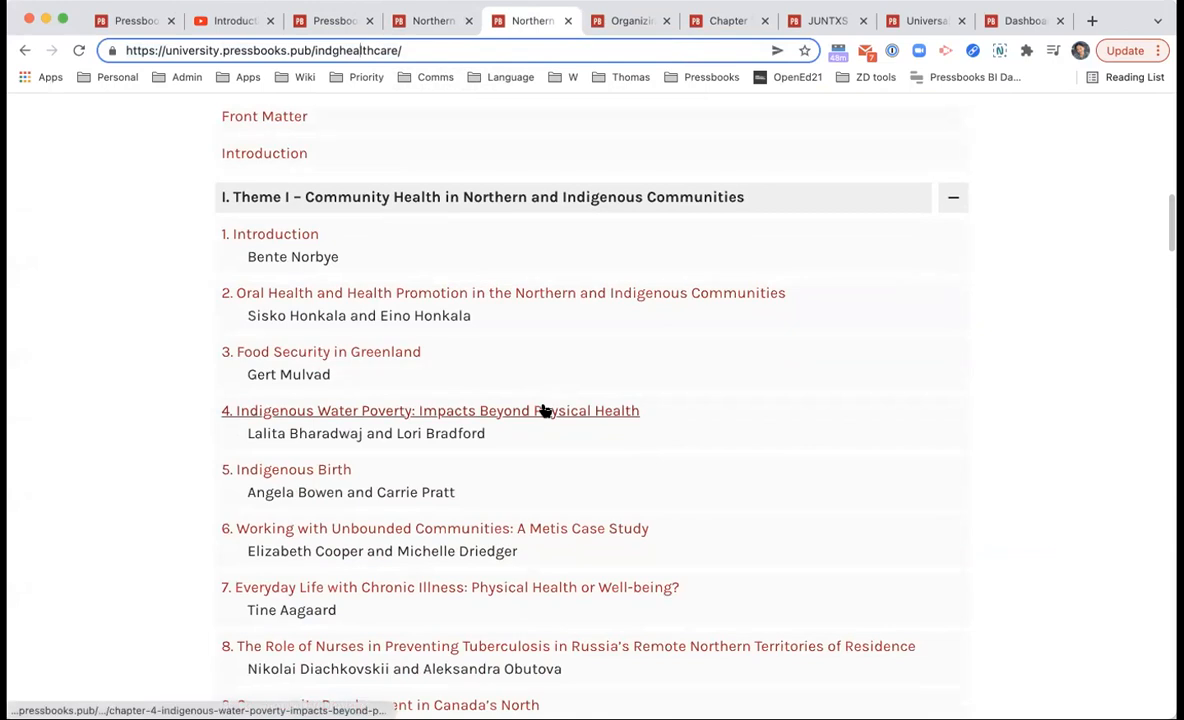
pyautogui.scroll(2, 543, 409)
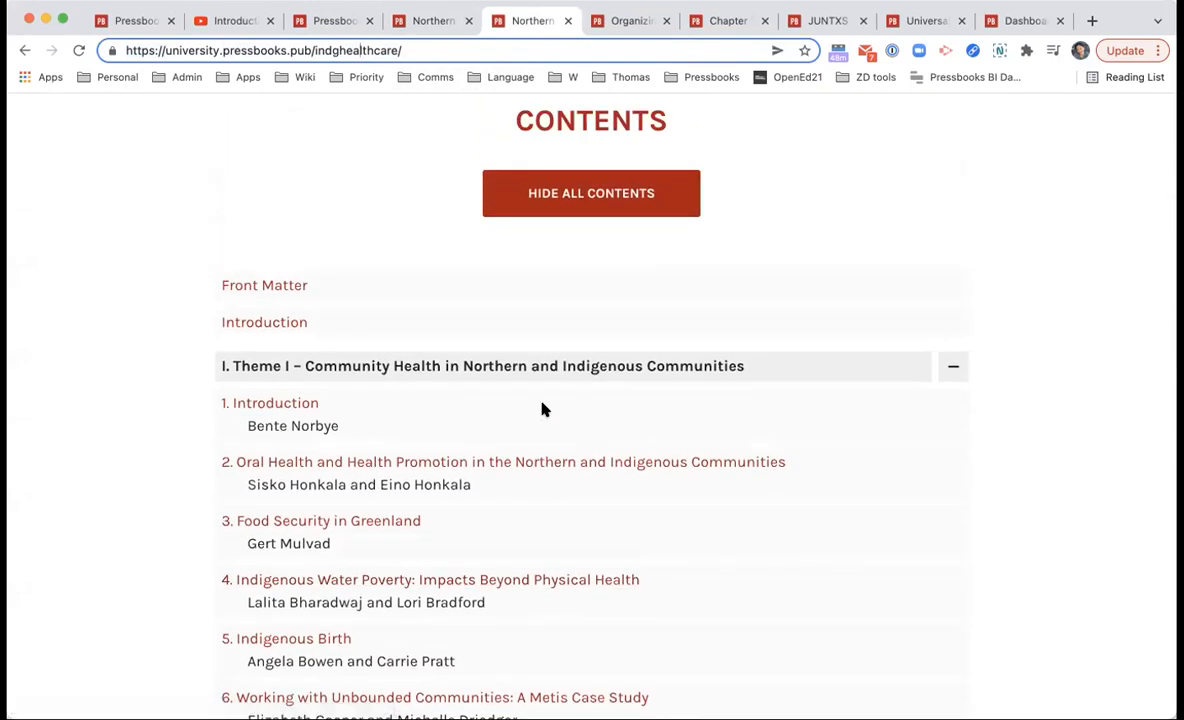
pyautogui.scroll(10, 480, 488)
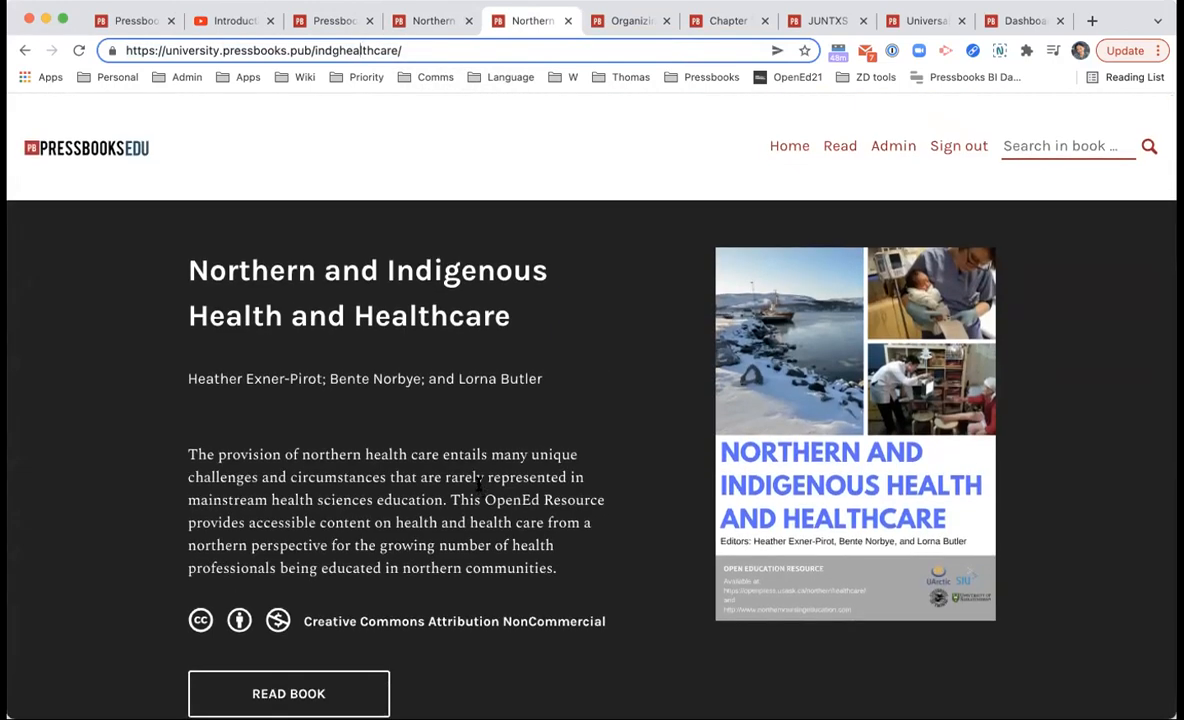
pyautogui.scroll(-3, 480, 484)
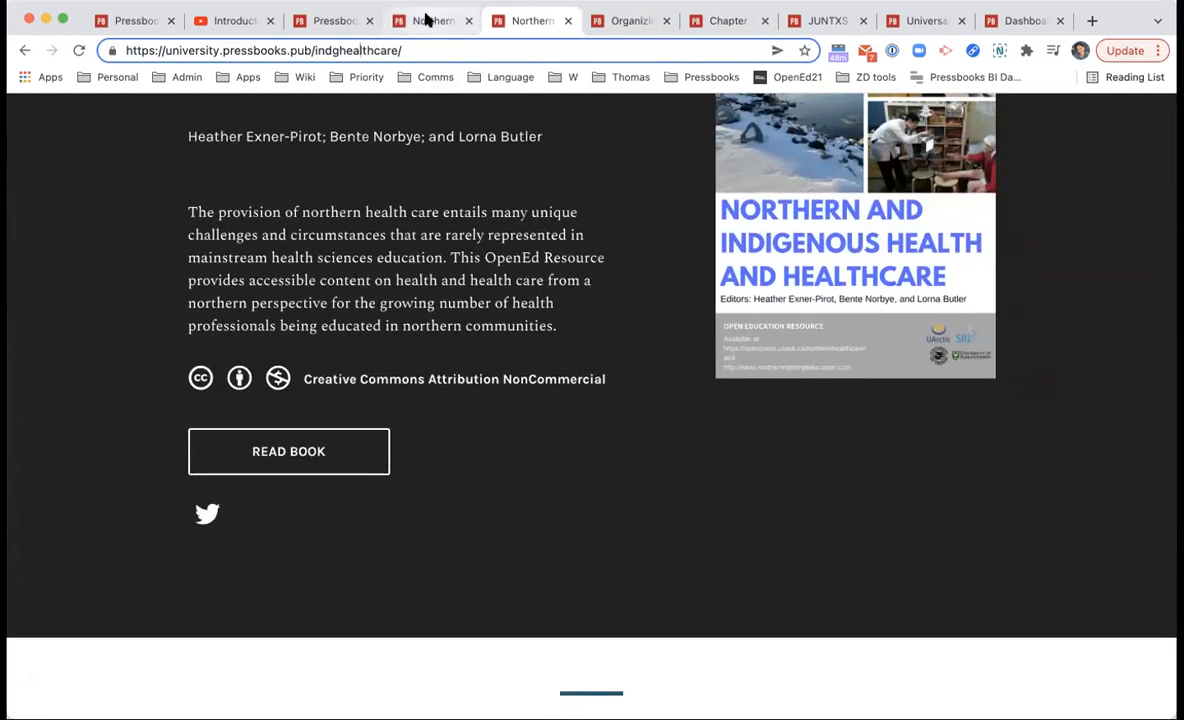
pyautogui.click(431, 21)
pyautogui.scroll(-1, 950, 595)
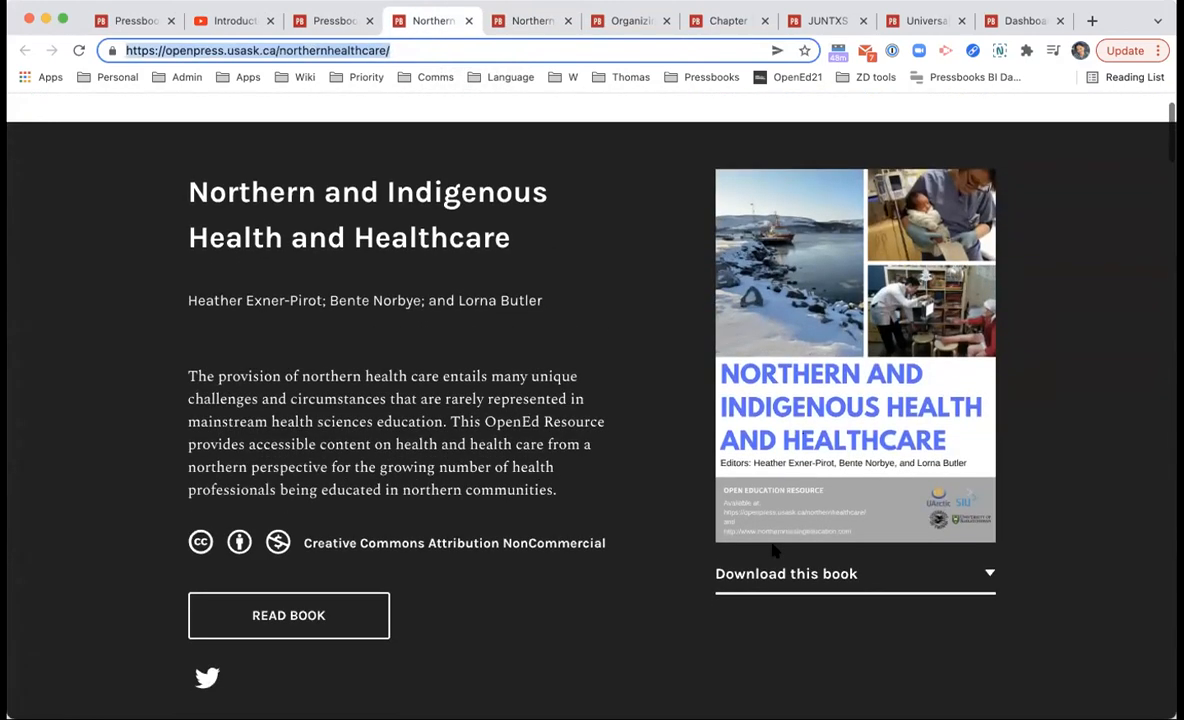
pyautogui.click(950, 592)
# Step: Scroll the cloned book's home page down to its Book Source section
pyautogui.click(548, 22)
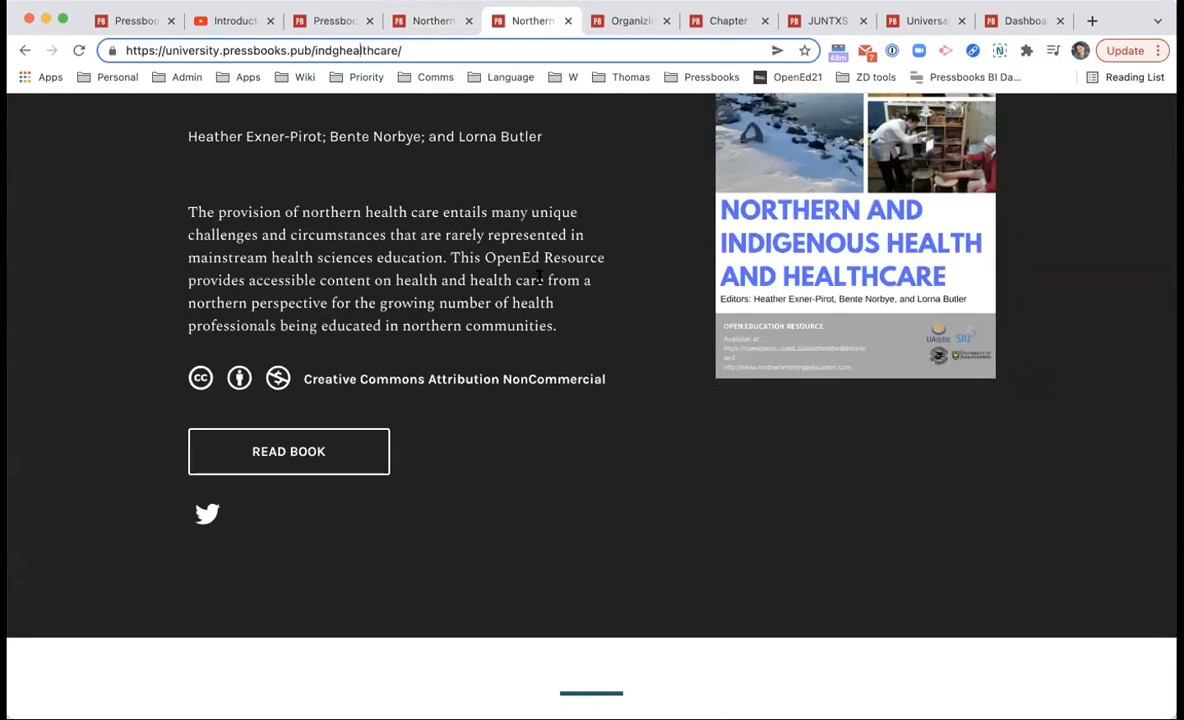
pyautogui.scroll(-5, 474, 346)
pyautogui.scroll(-3, 474, 346)
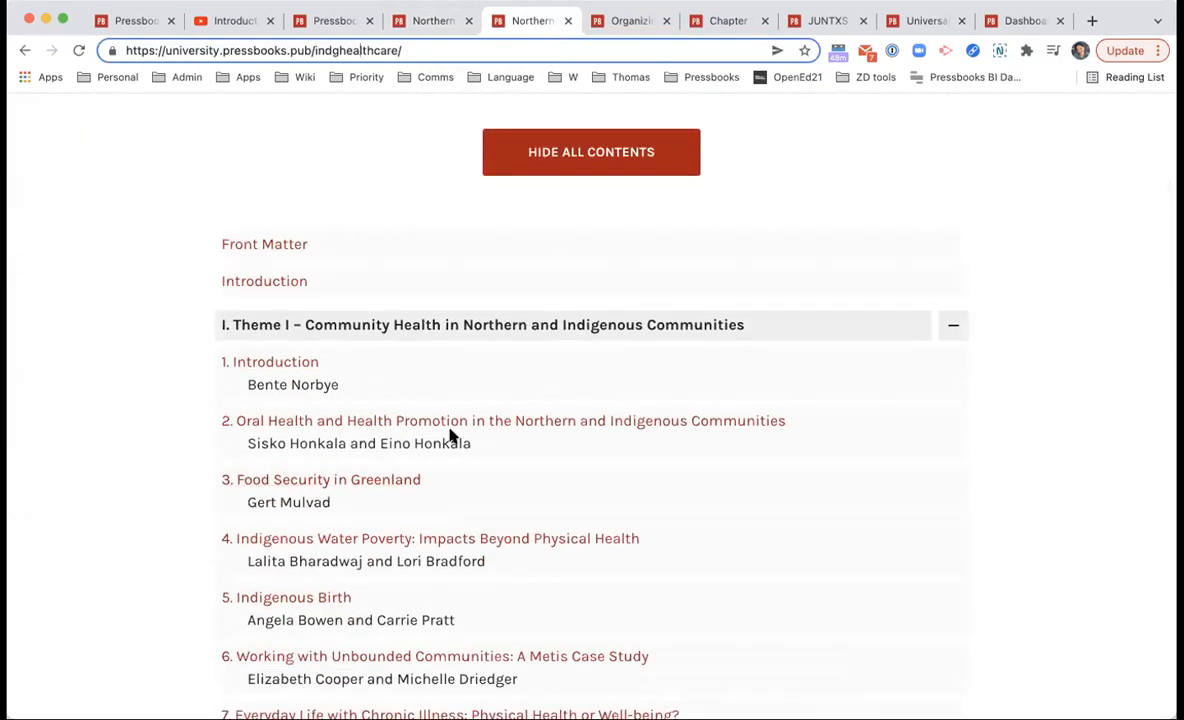
pyautogui.scroll(-5, 528, 445)
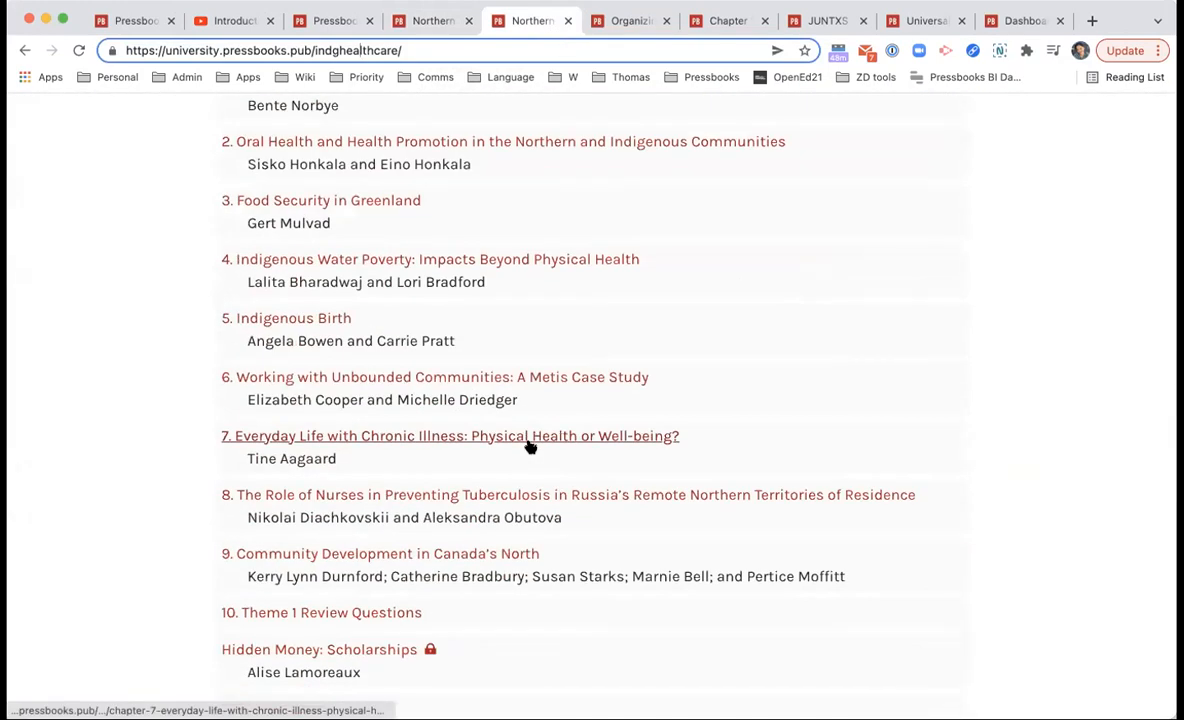
pyautogui.scroll(-20, 530, 447)
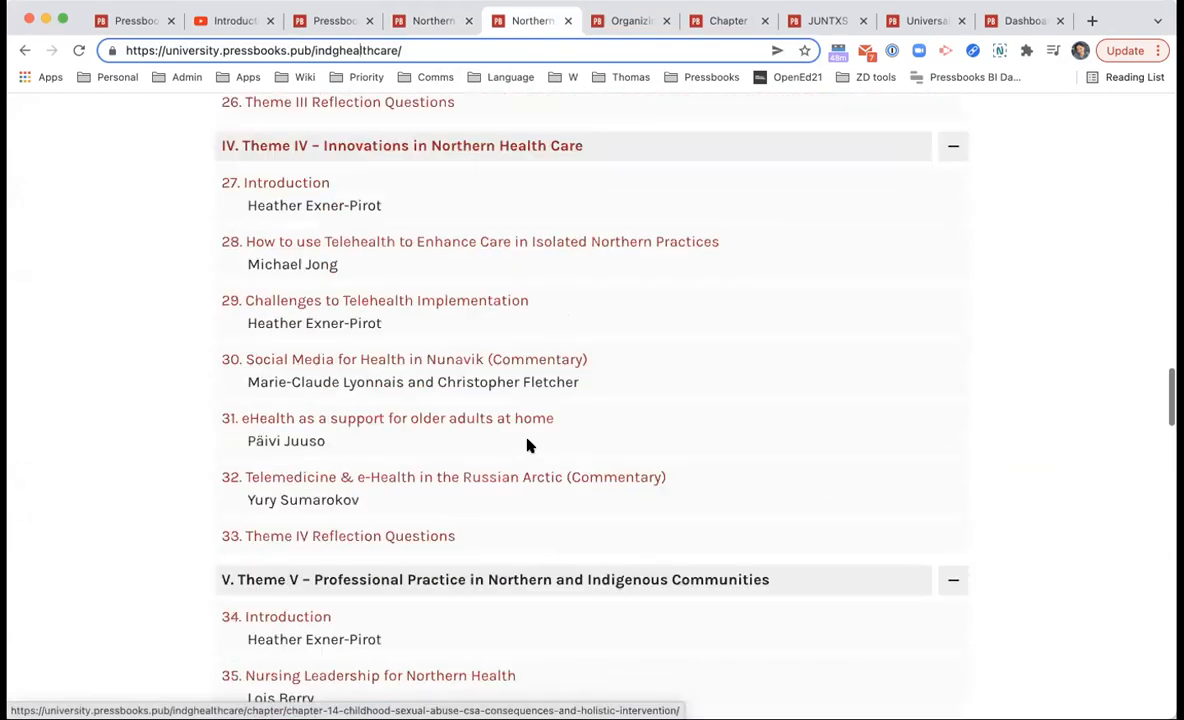
pyautogui.scroll(-10, 530, 447)
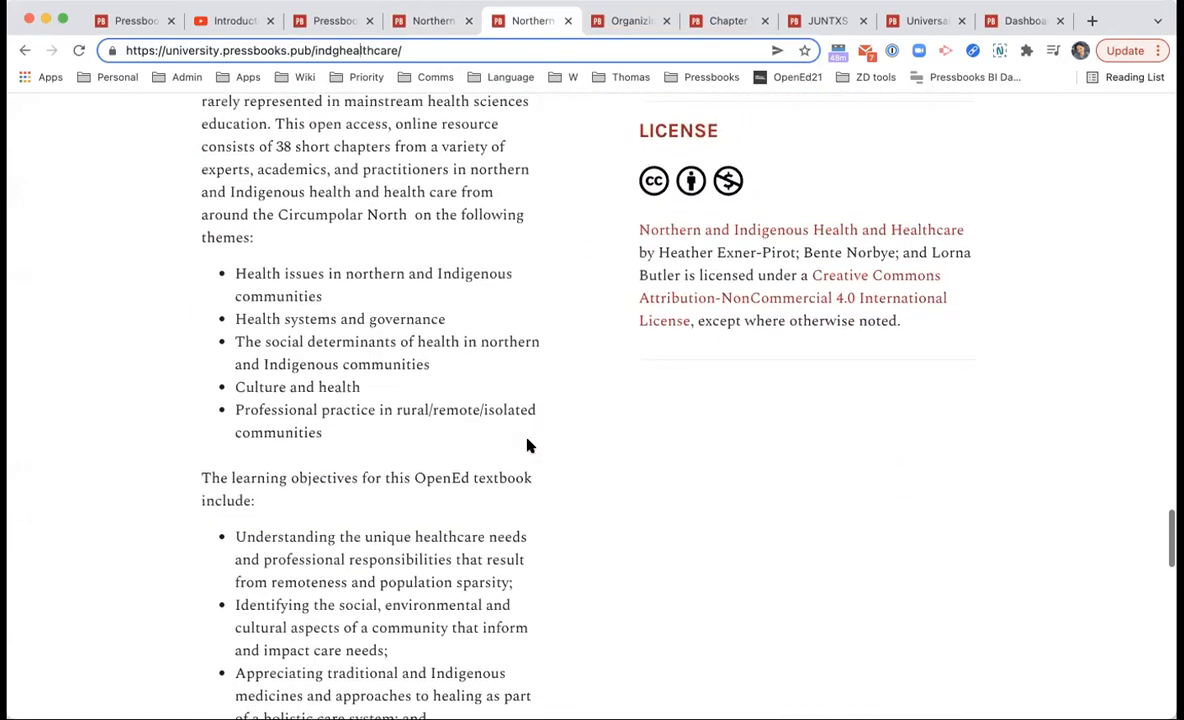
pyautogui.scroll(-5, 528, 445)
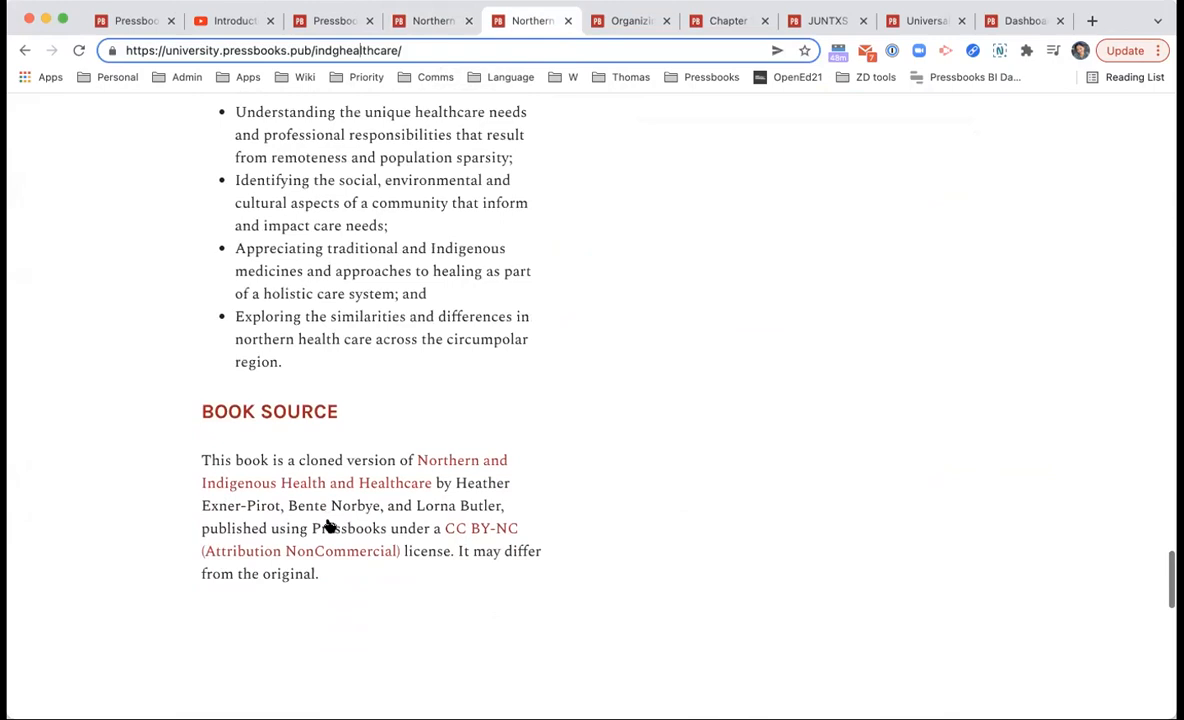
# Step: Follow the Book Source links to the original book and the CC BY-NC license, returning each time
pyautogui.moveTo(233, 412); pyautogui.dragTo(451, 419)
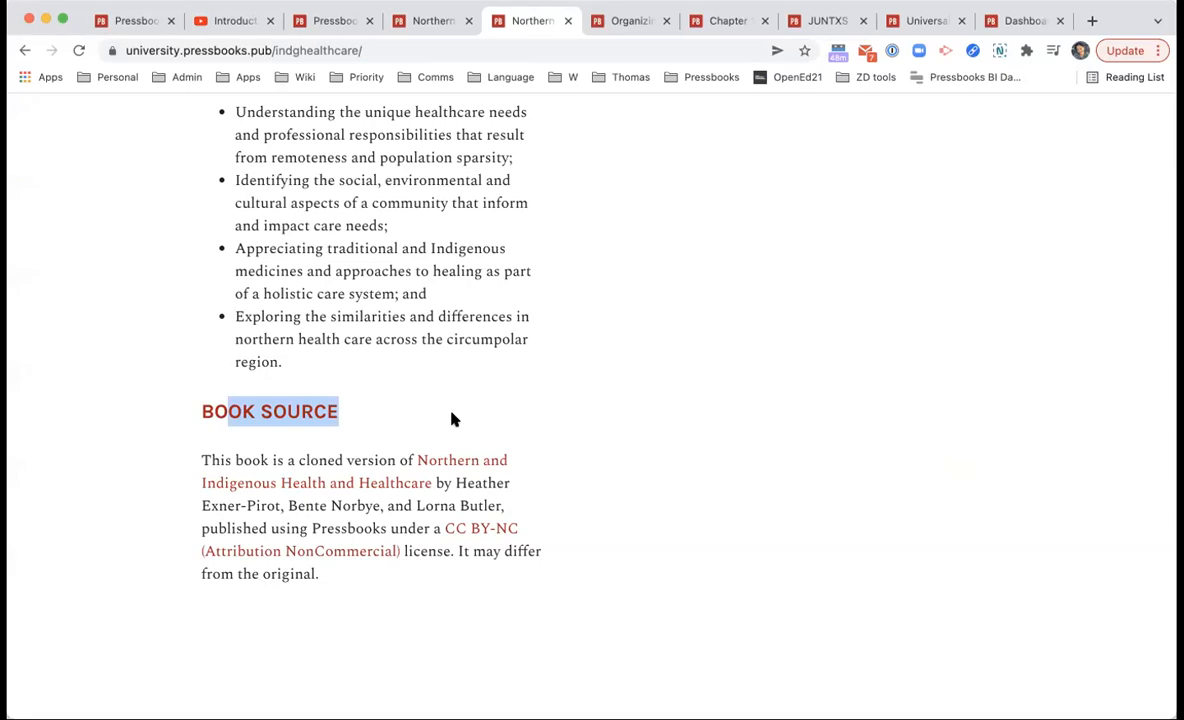
pyautogui.click(451, 419)
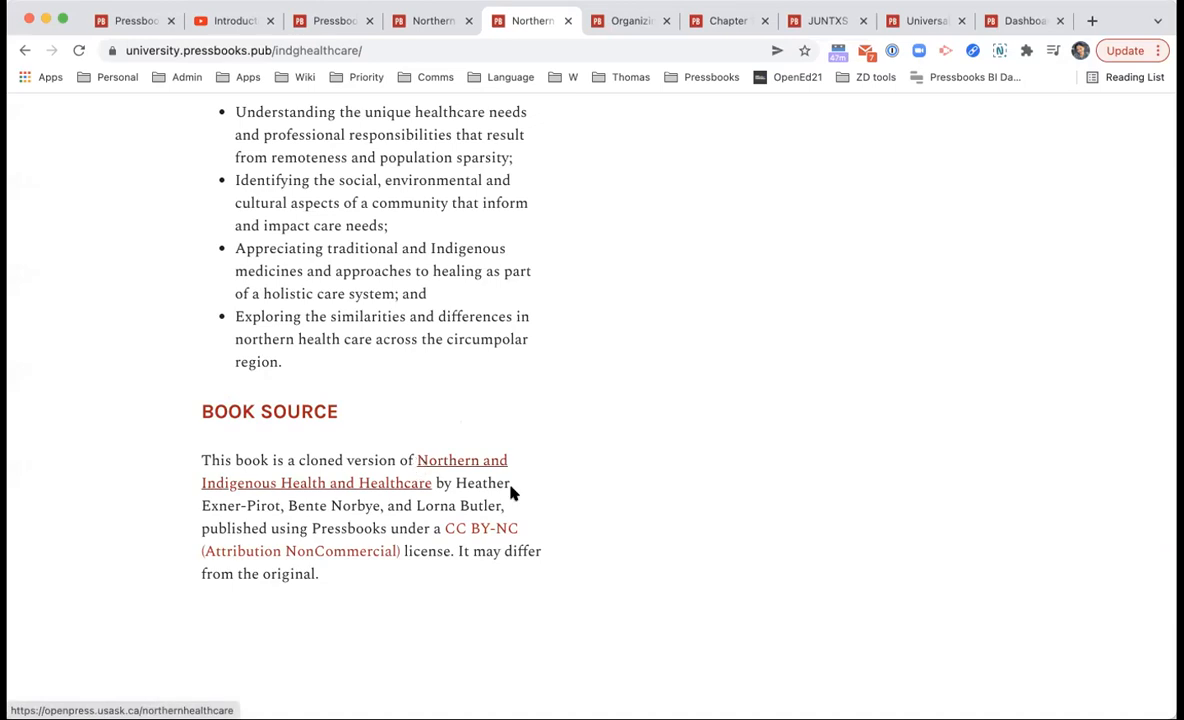
pyautogui.click(418, 481)
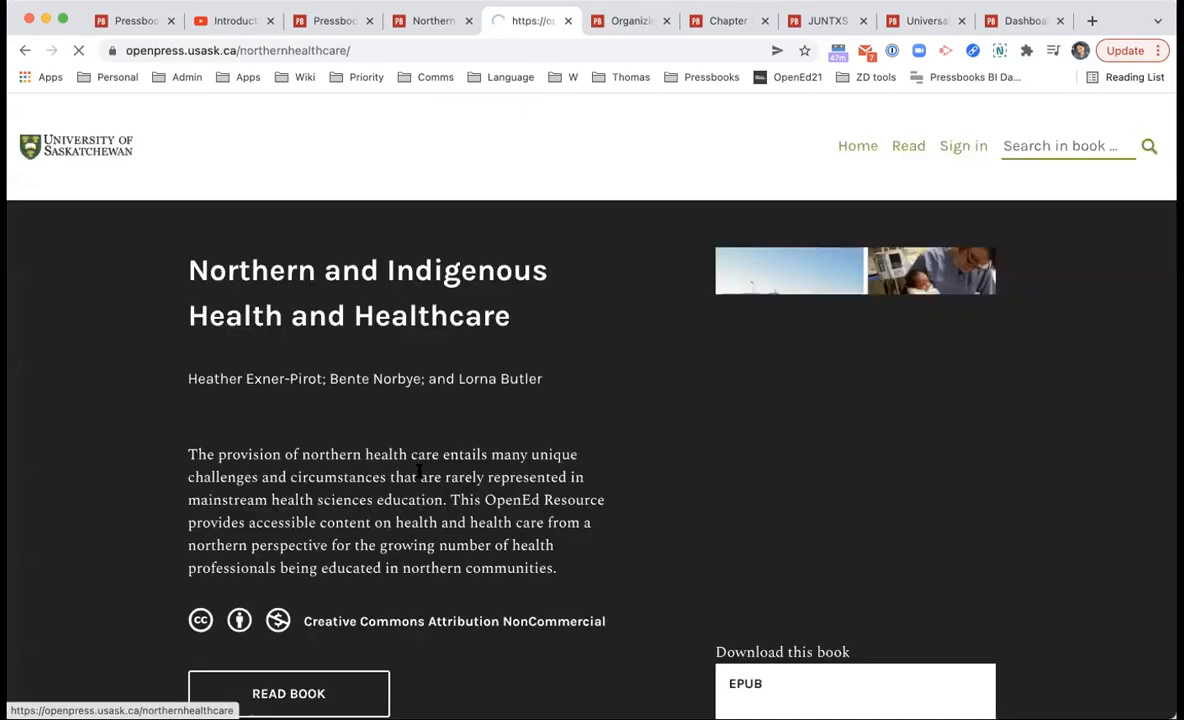
pyautogui.press('super+bracketleft')
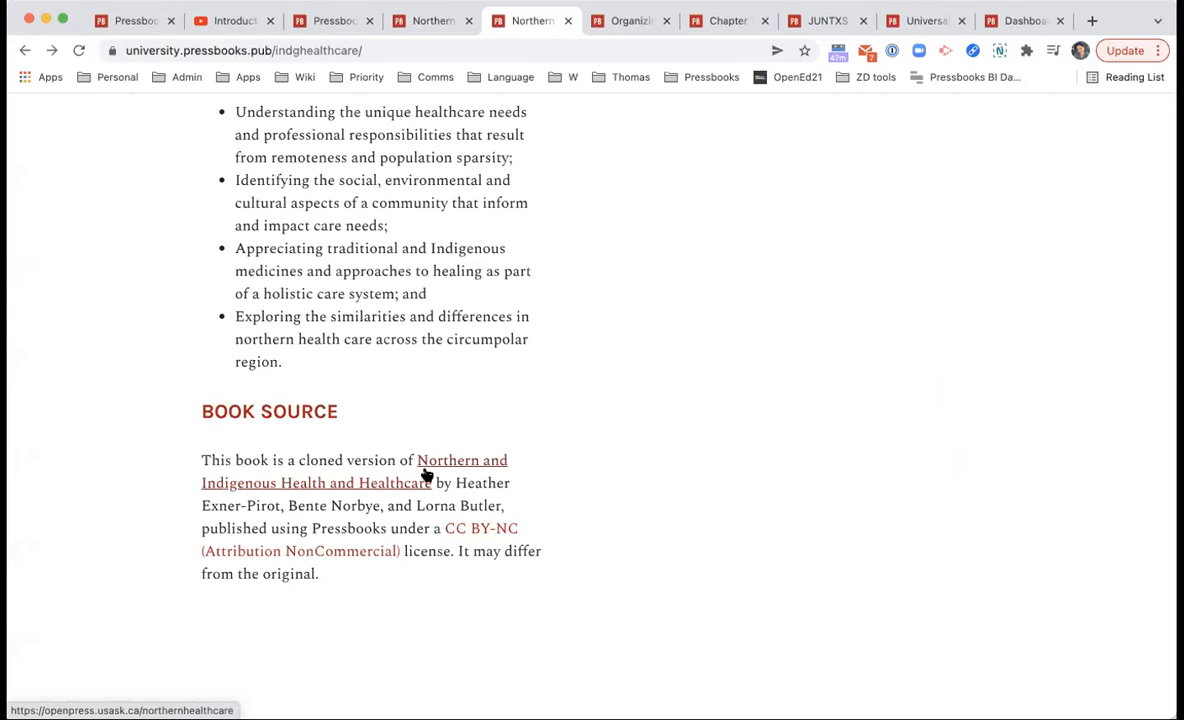
pyautogui.click(425, 474)
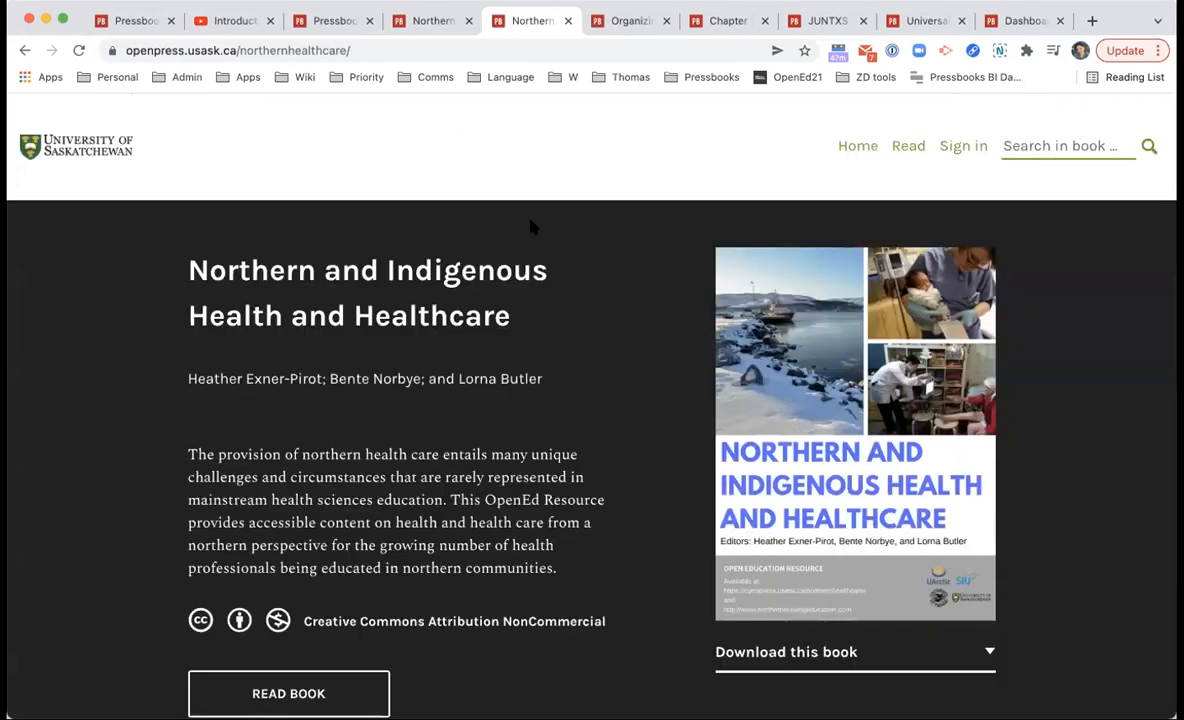
pyautogui.press('super+bracketleft')
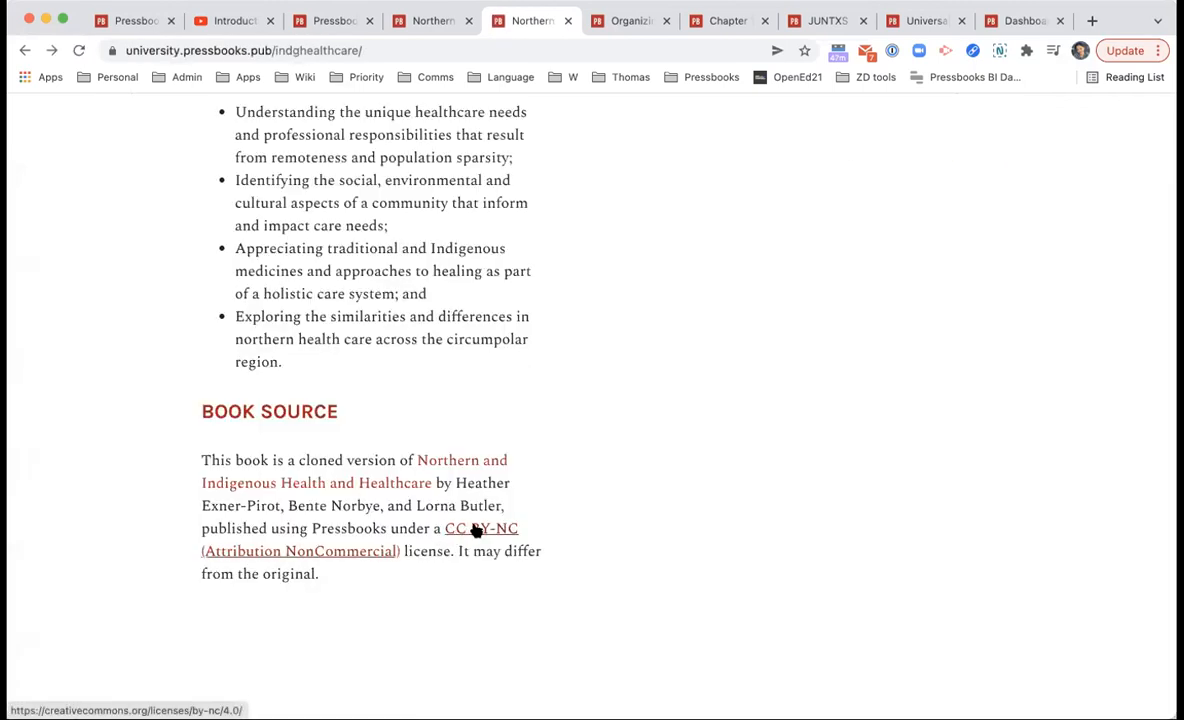
pyautogui.click(453, 538)
pyautogui.press('super+bracketleft')
# Step: Compare the clone's home page against the original book's tab, then return to the clone
pyautogui.scroll(-5, 451, 538)
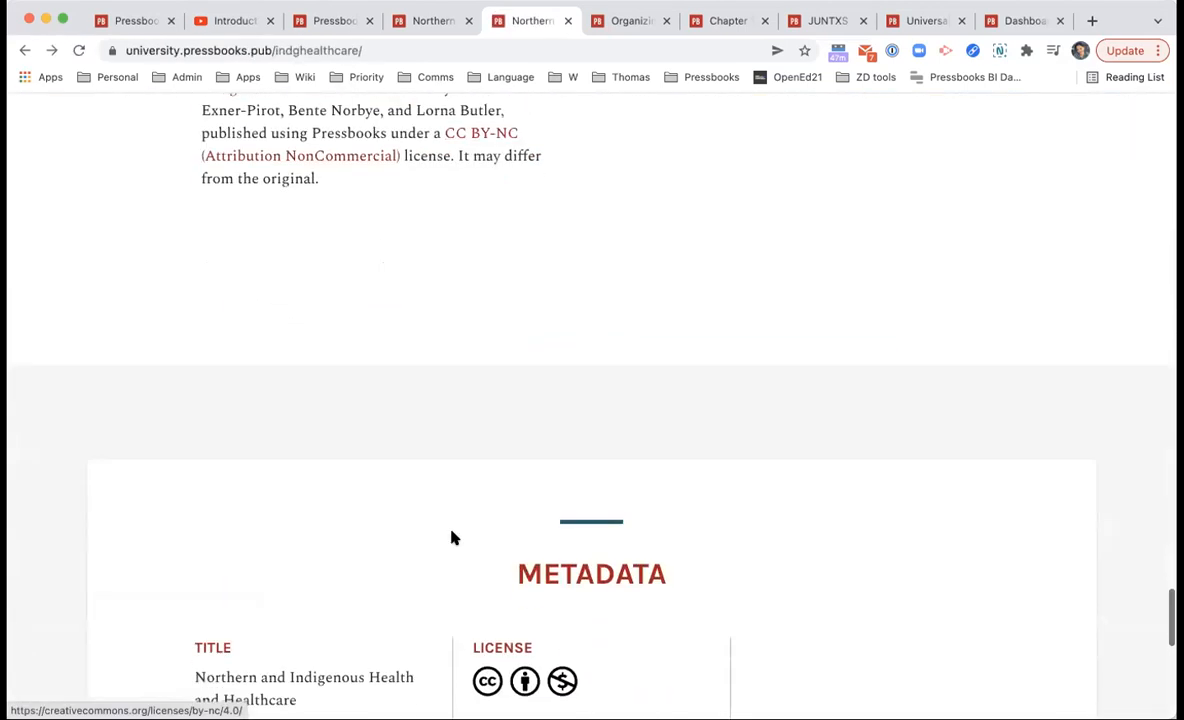
pyautogui.scroll(2, 451, 538)
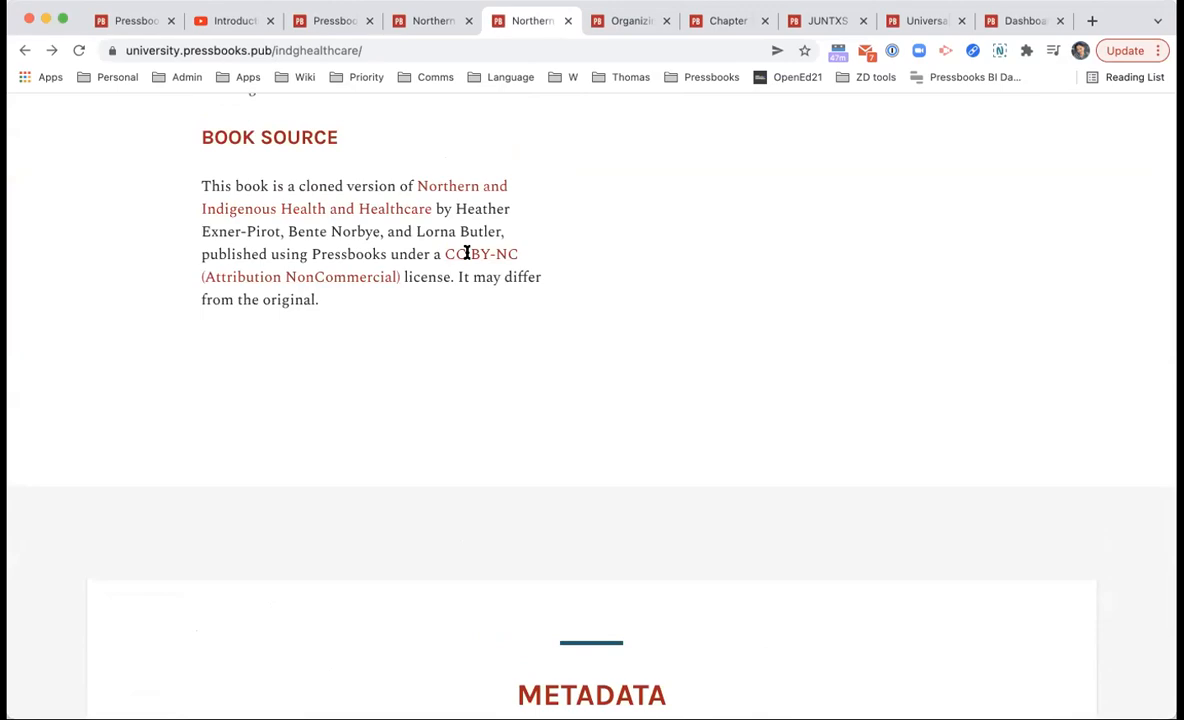
pyautogui.scroll(20, 466, 253)
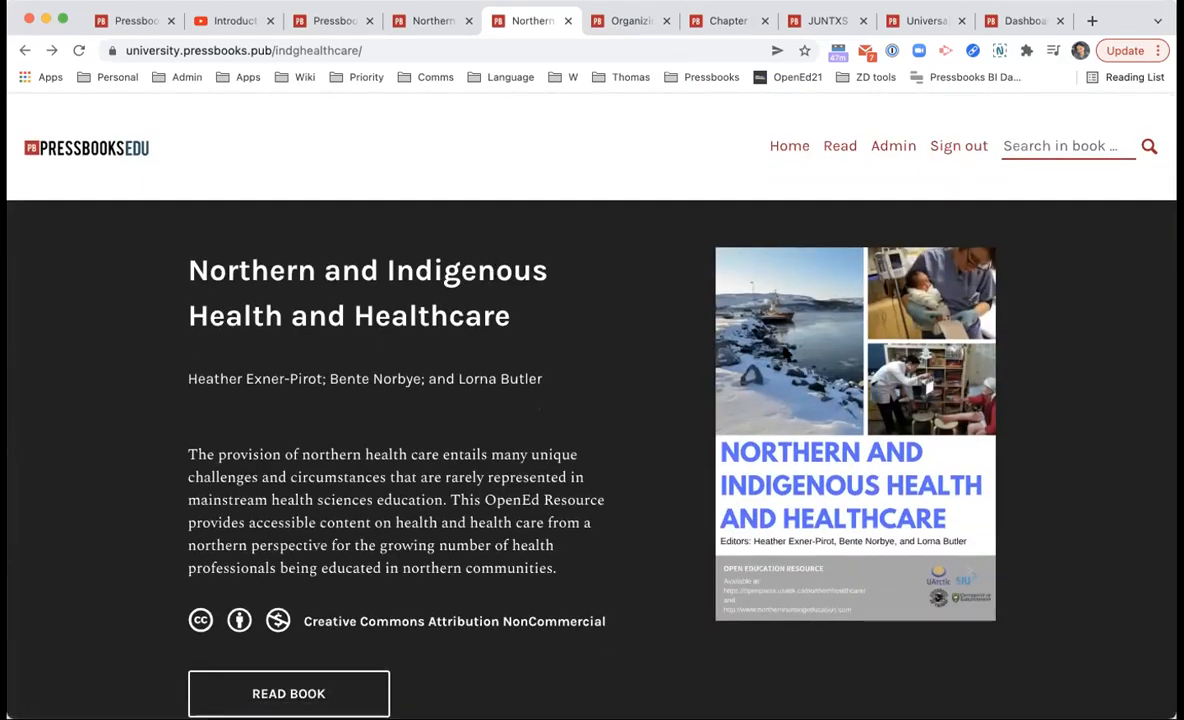
pyautogui.scroll(-3, 785, 352)
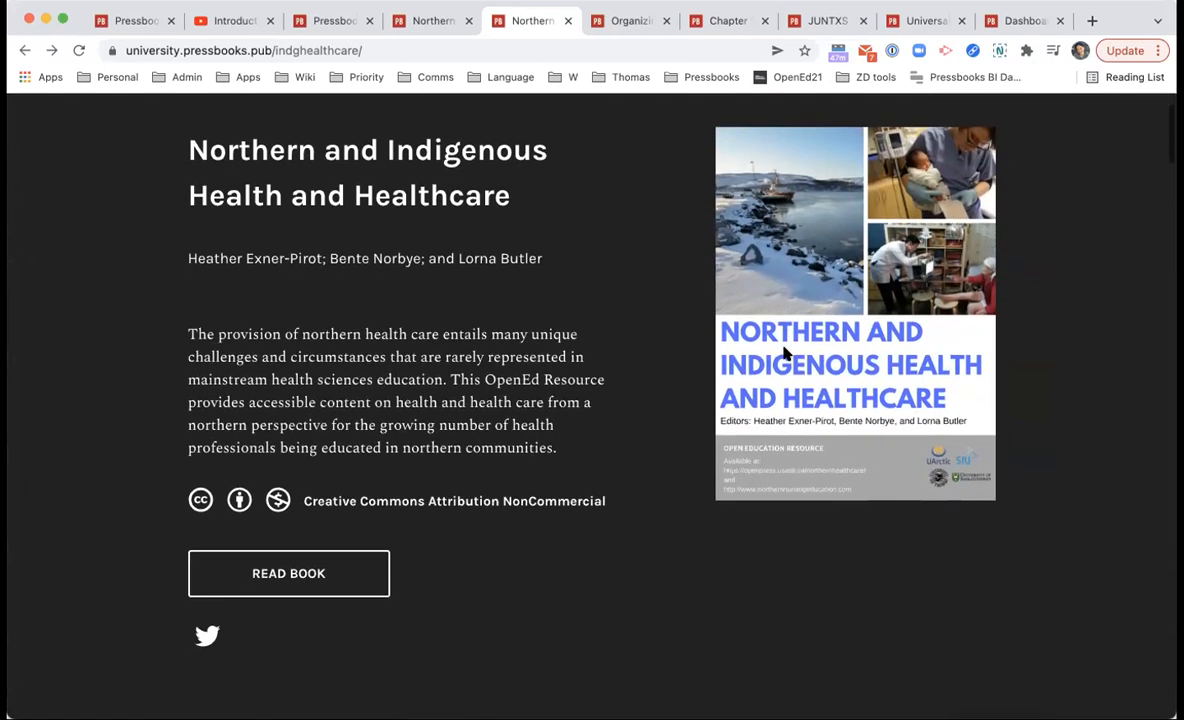
pyautogui.click(410, 28)
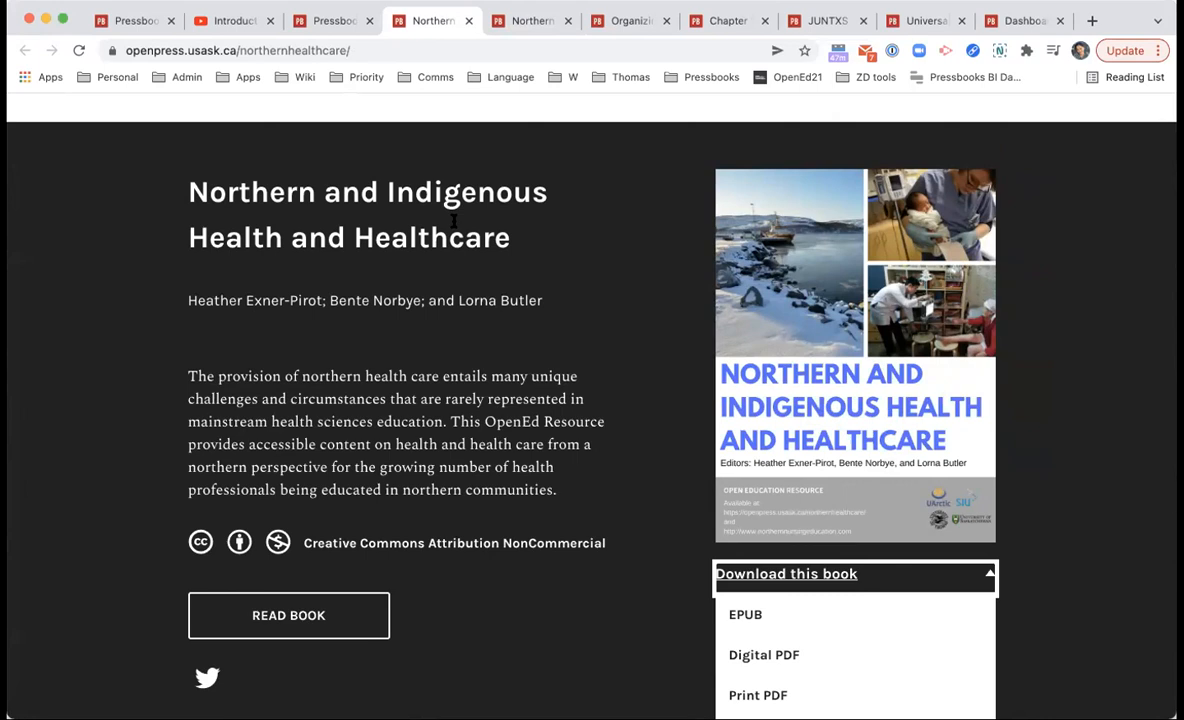
pyautogui.scroll(2, 891, 177)
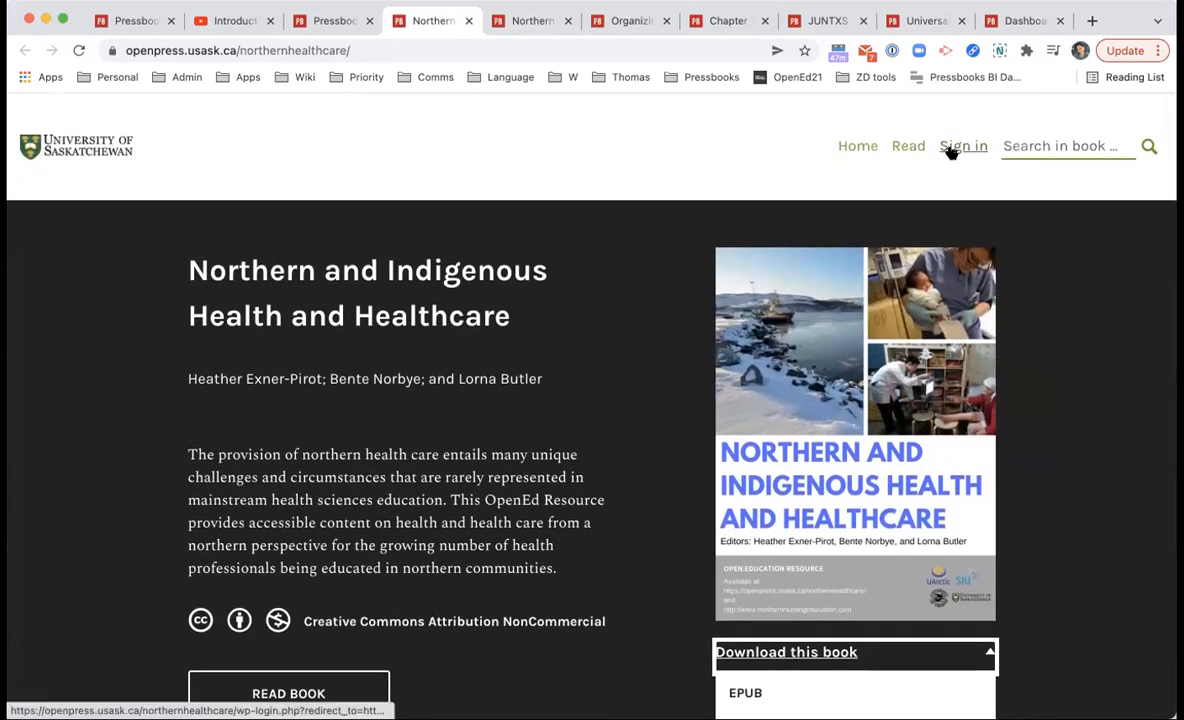
pyautogui.click(505, 12)
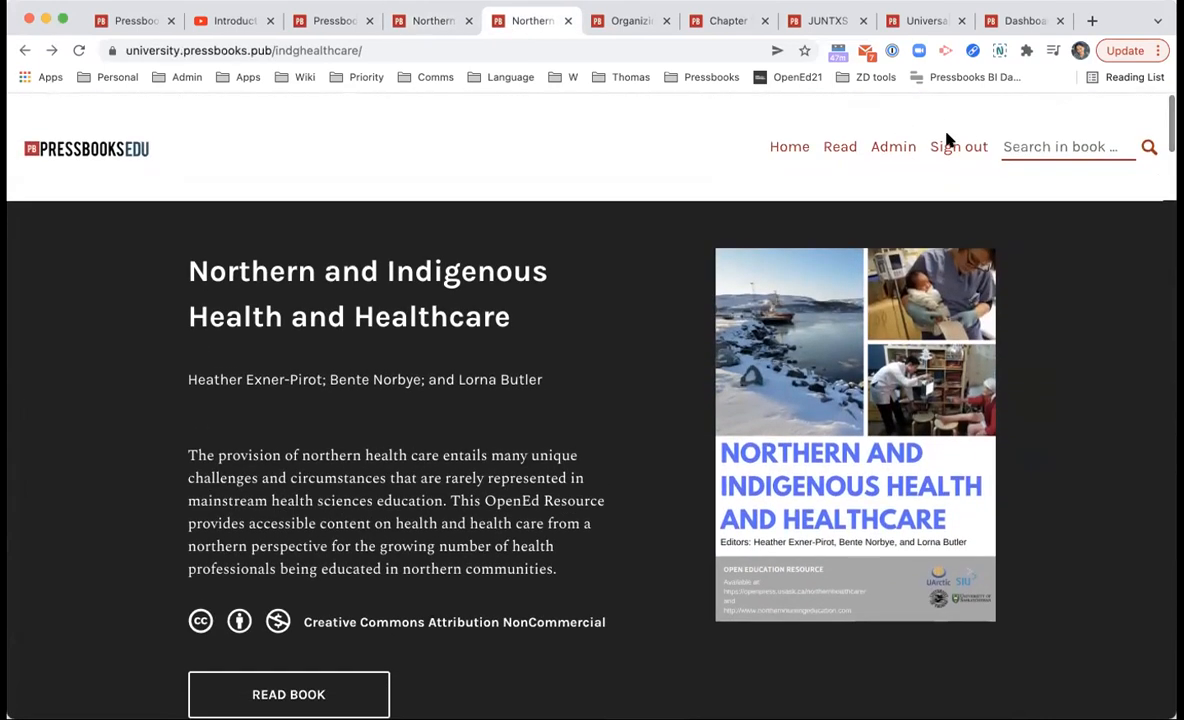
pyautogui.click(893, 150)
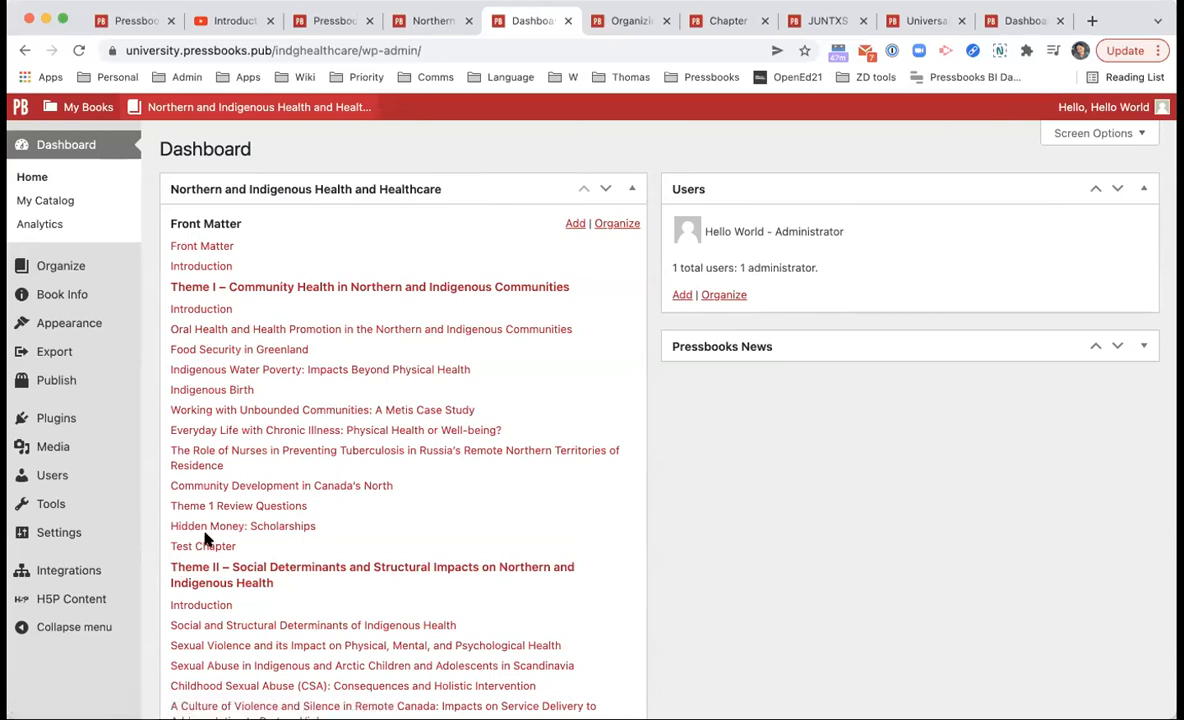
# Step: Review the Hidden Money: Scholarships and Test Chapter entries on the Dashboard, then go to Organize
pyautogui.moveTo(318, 527); pyautogui.dragTo(157, 530)
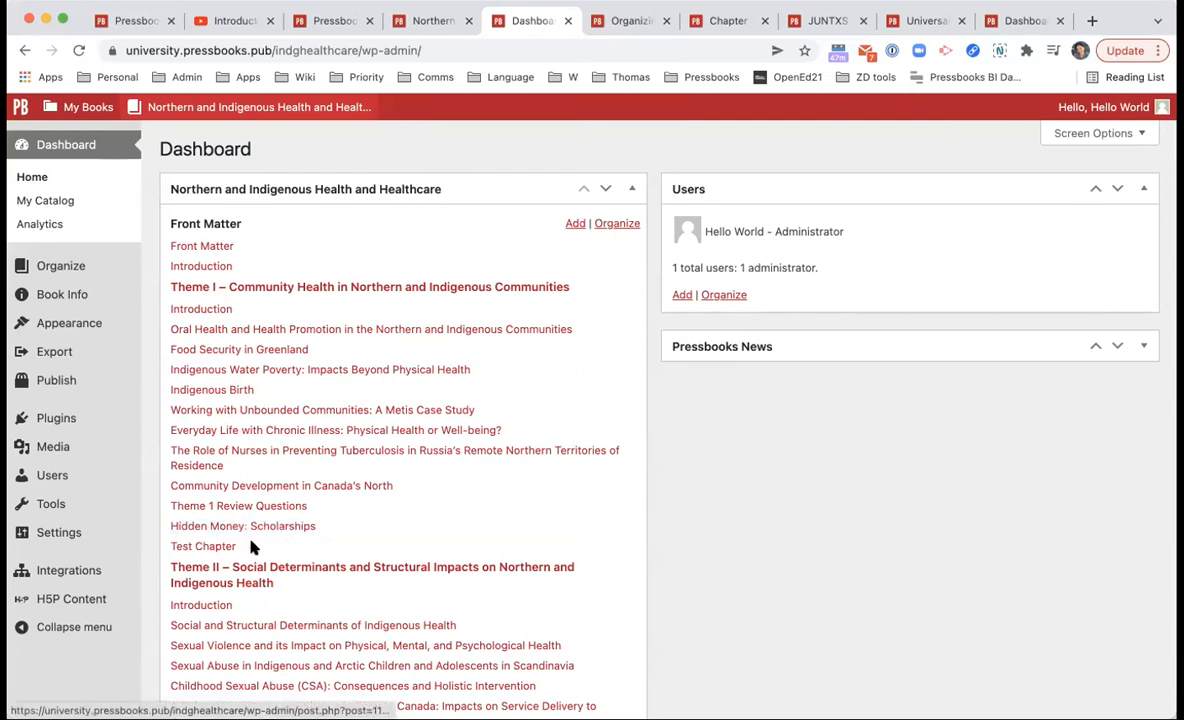
pyautogui.moveTo(251, 547); pyautogui.dragTo(157, 548)
pyautogui.click(157, 548)
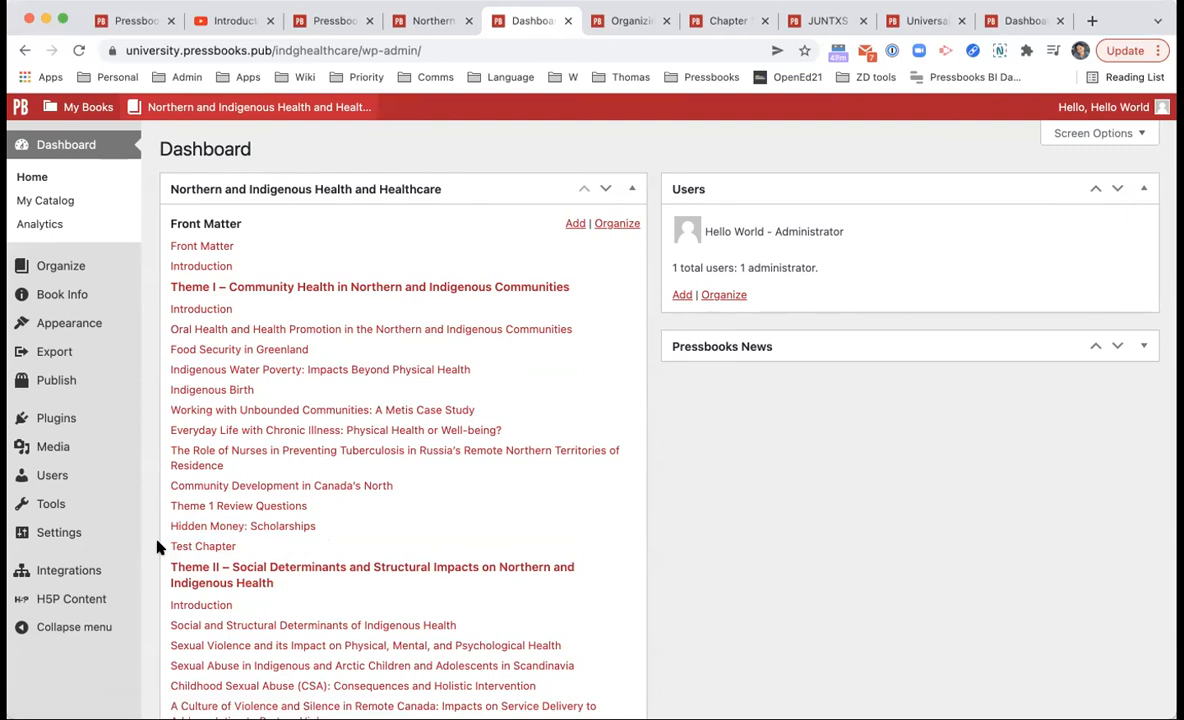
pyautogui.moveTo(330, 544); pyautogui.dragTo(177, 526)
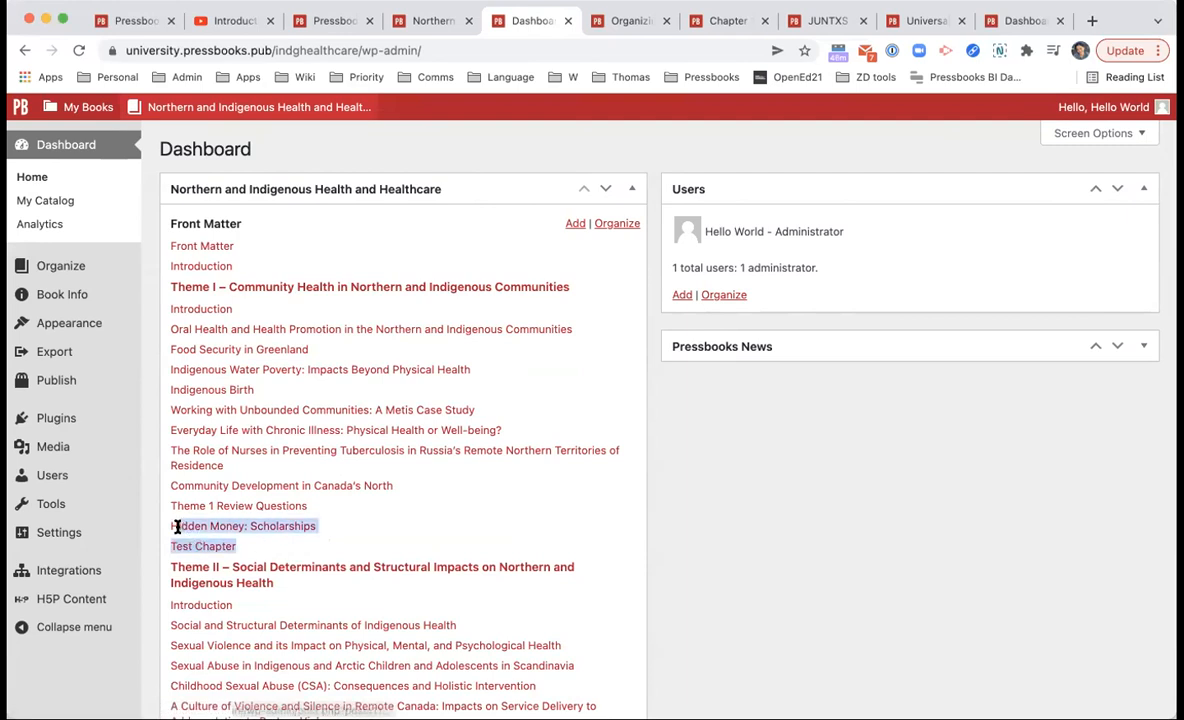
pyautogui.click(313, 517)
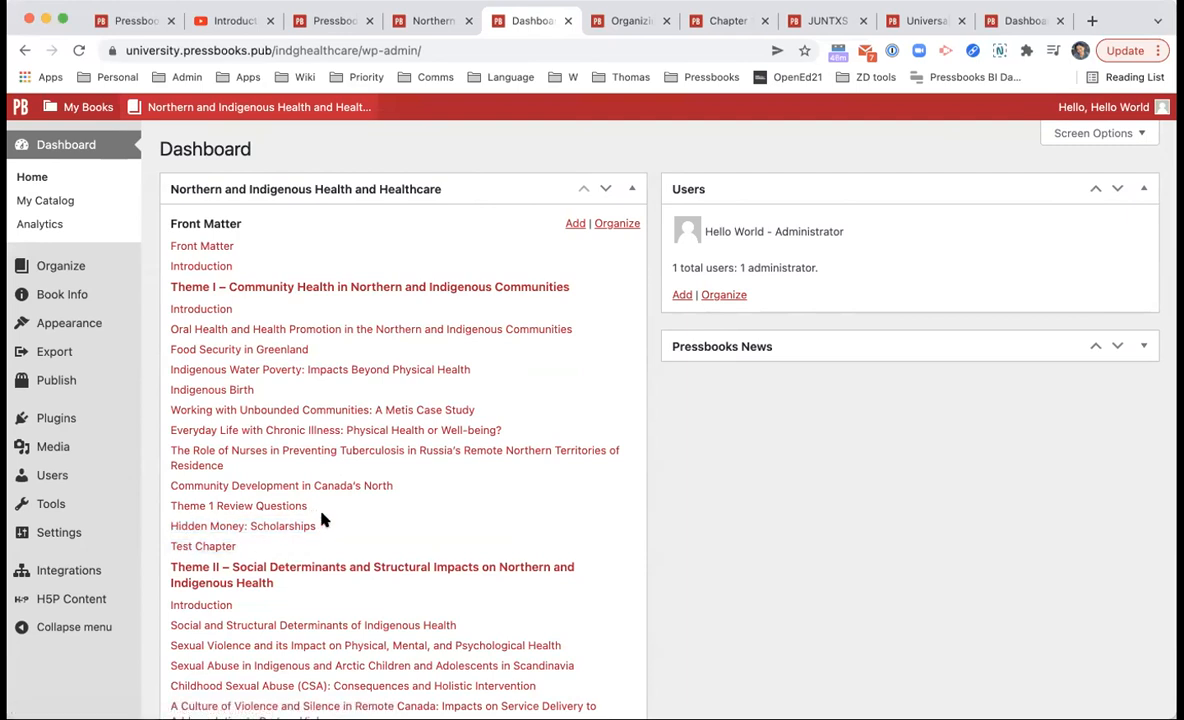
pyautogui.click(82, 262)
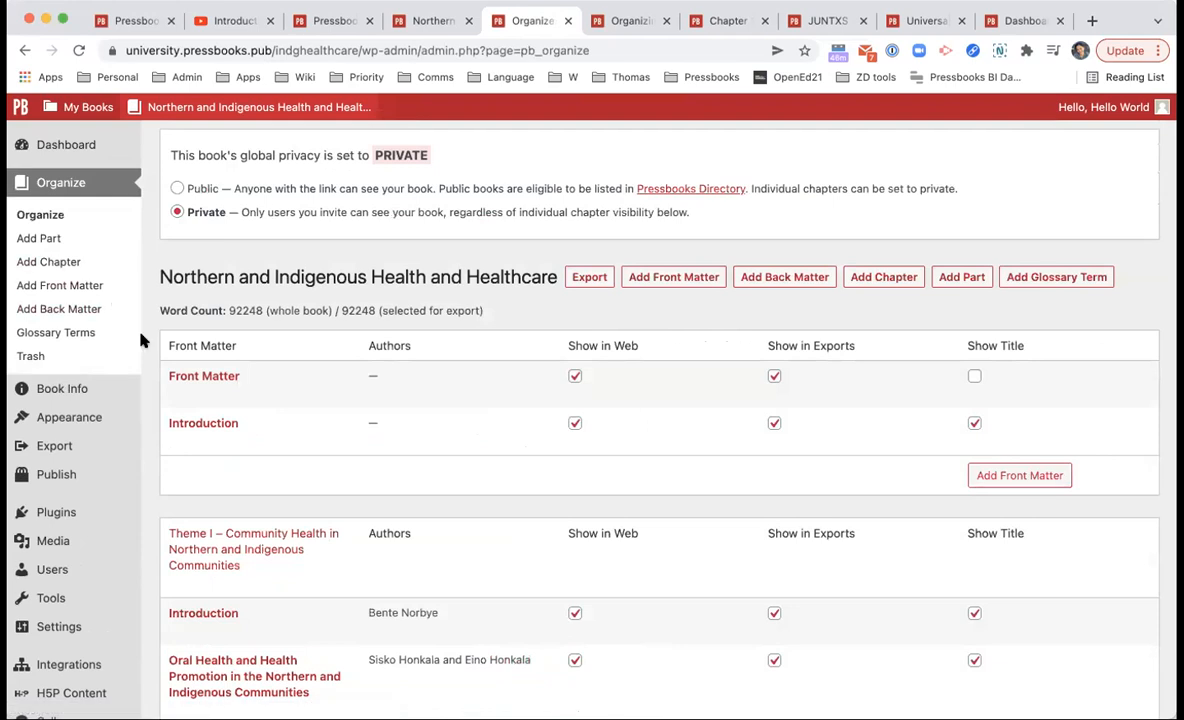
pyautogui.scroll(-10, 140, 340)
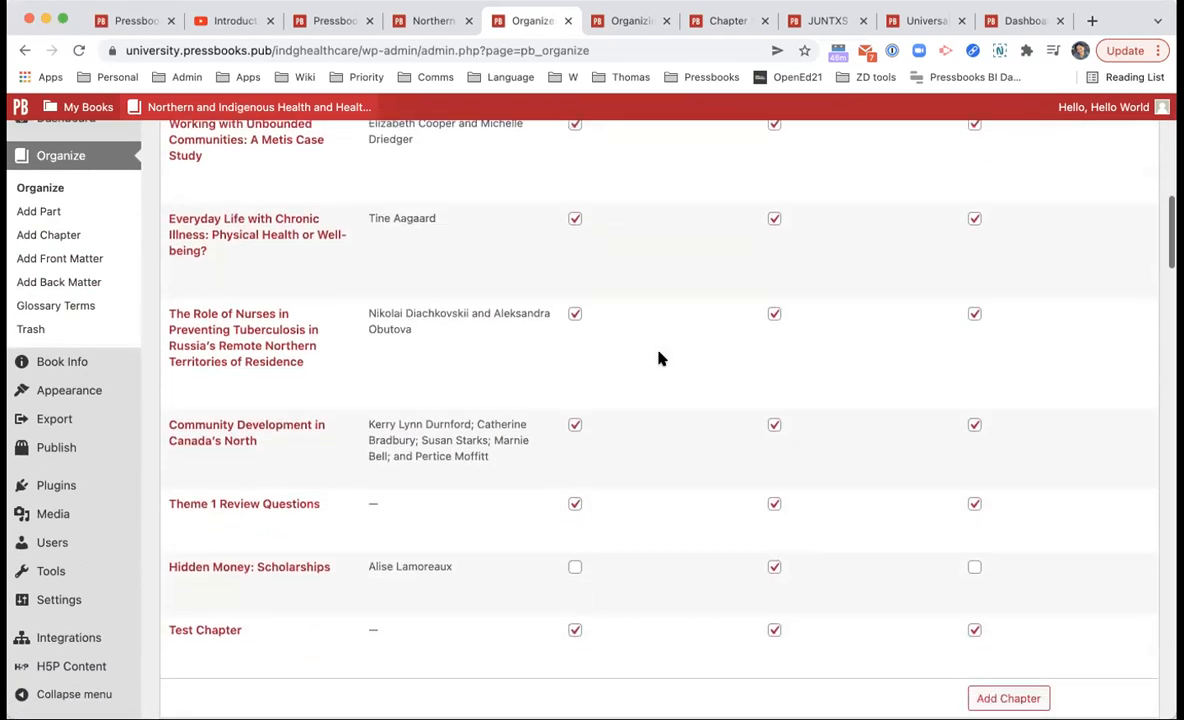
pyautogui.scroll(-1, 659, 358)
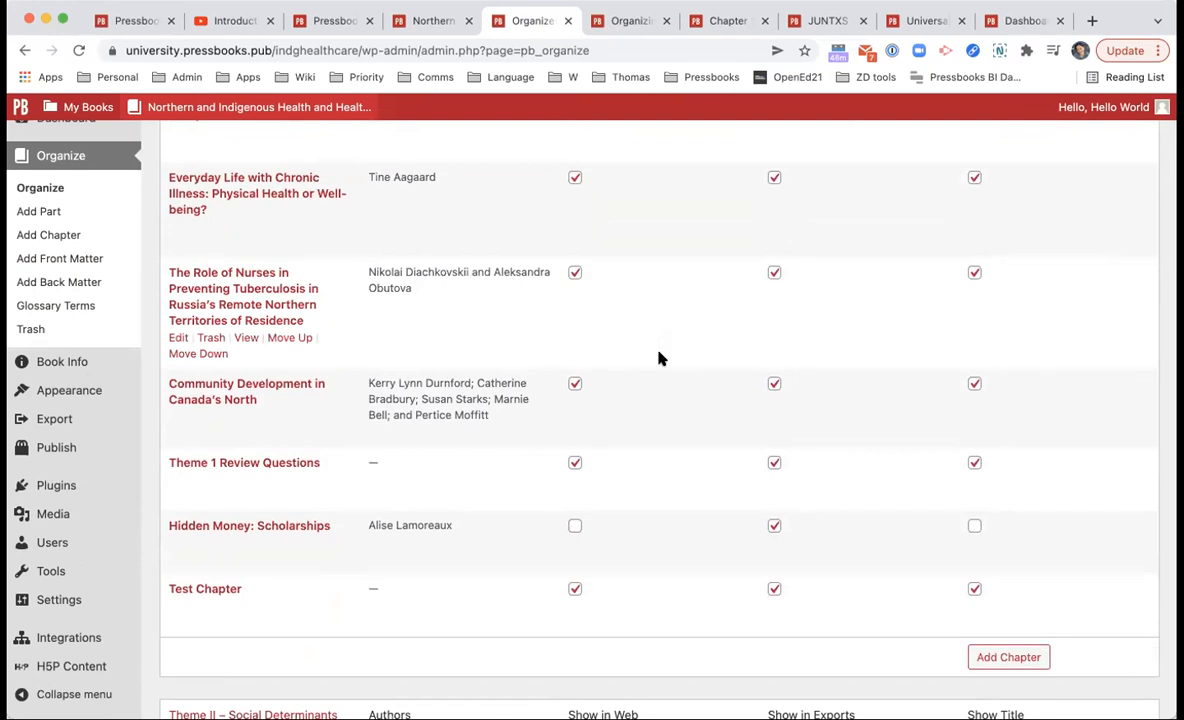
pyautogui.moveTo(145, 568)
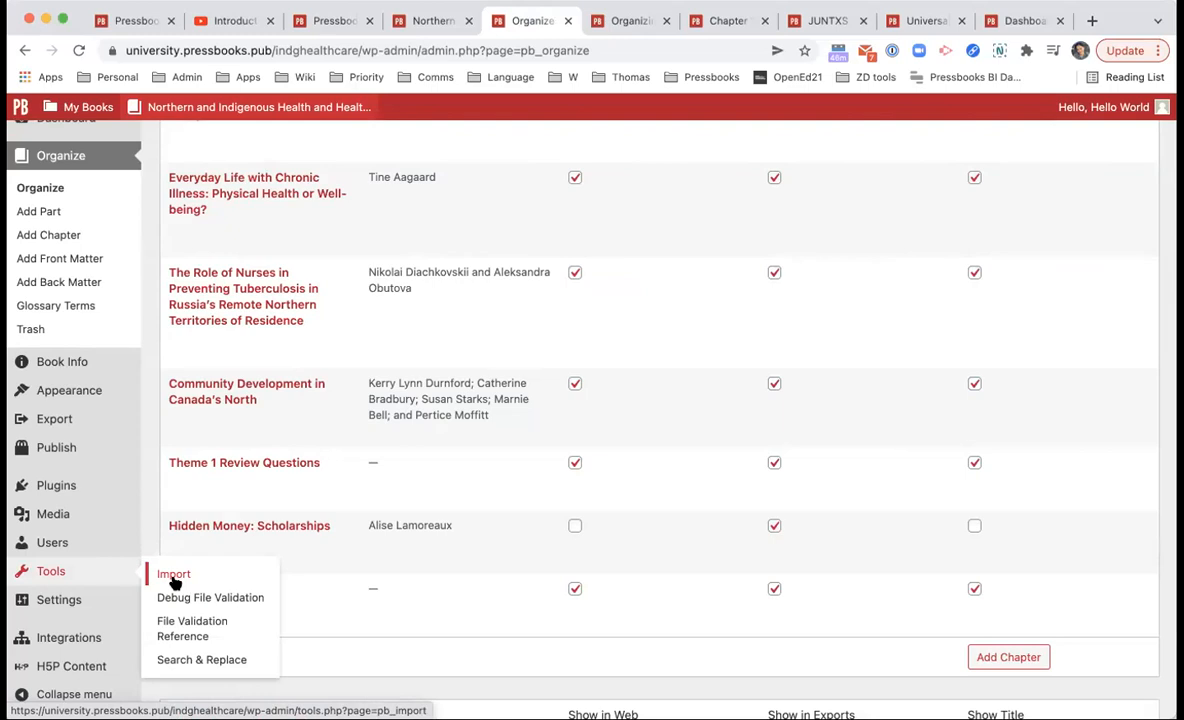
pyautogui.scroll(15, 106, 263)
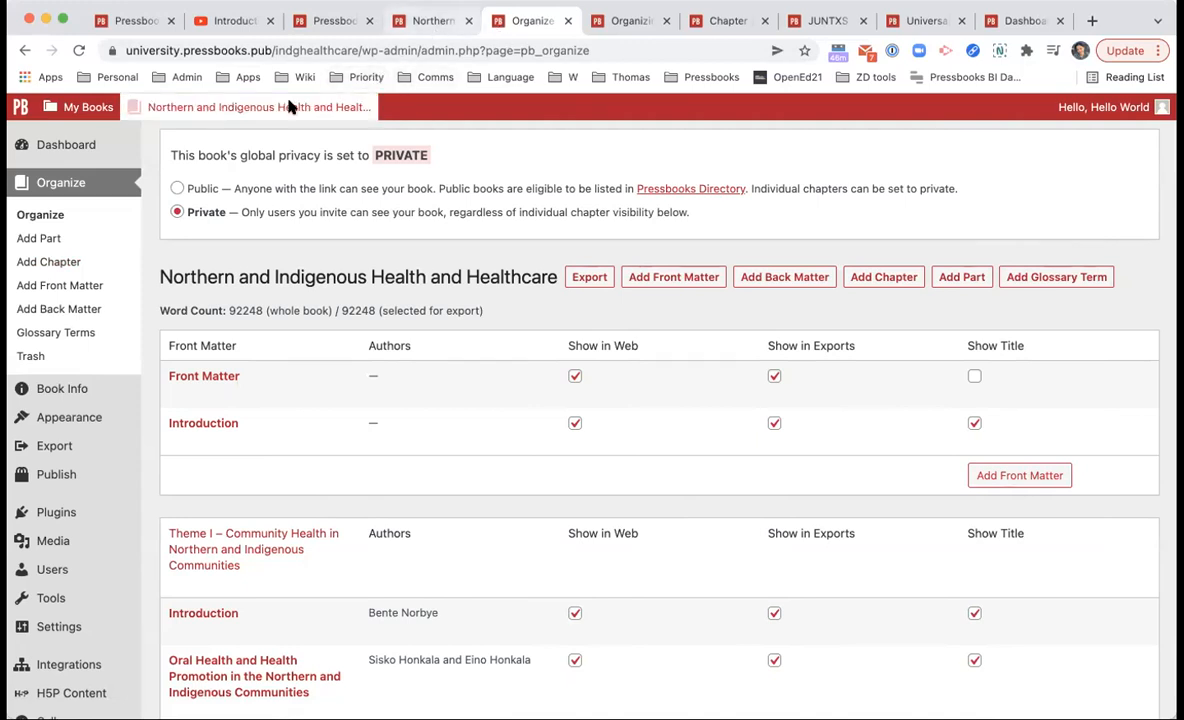
# Step: Highlight the university.pressbooks.pub domain in the address bar, then visit the book's public home page
pyautogui.moveTo(206, 116)
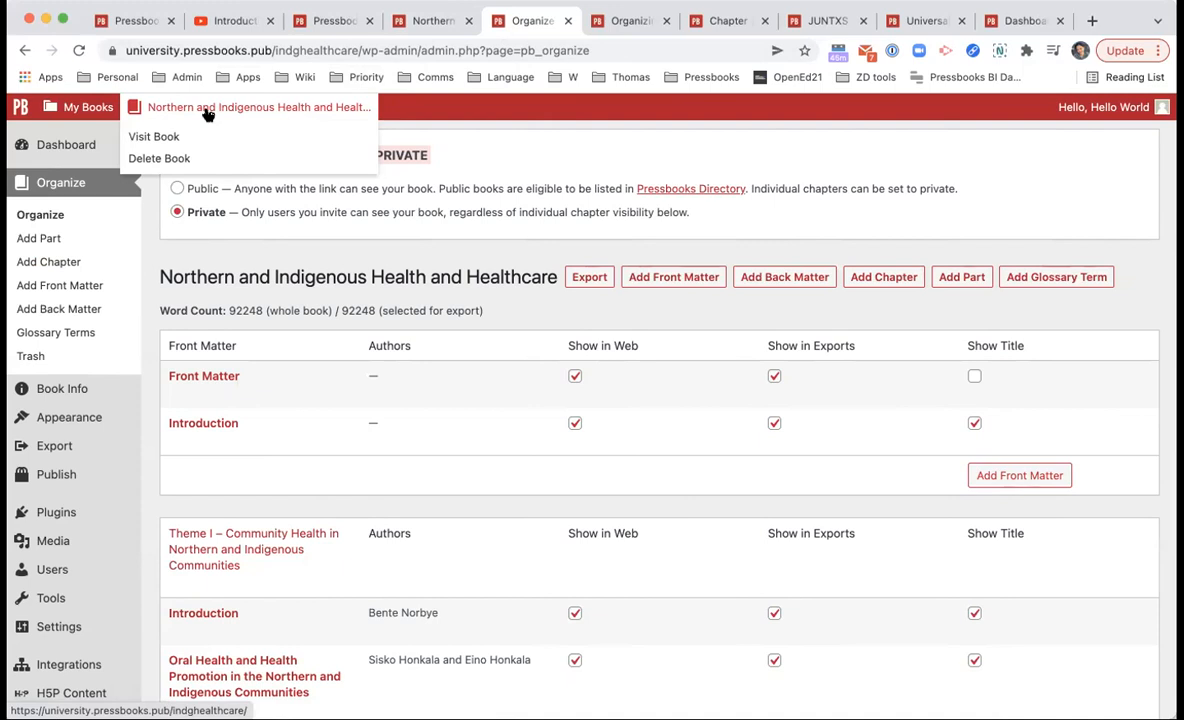
pyautogui.click(200, 50)
pyautogui.click(193, 48)
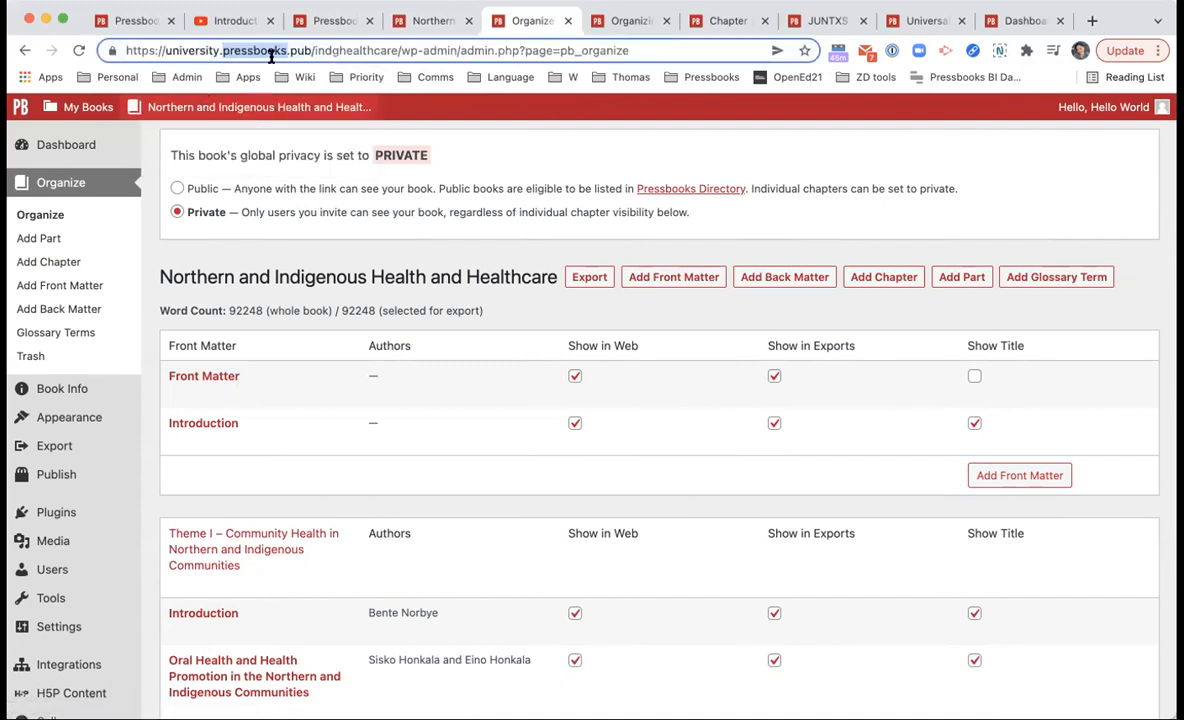
pyautogui.moveTo(314, 50); pyautogui.dragTo(166, 48)
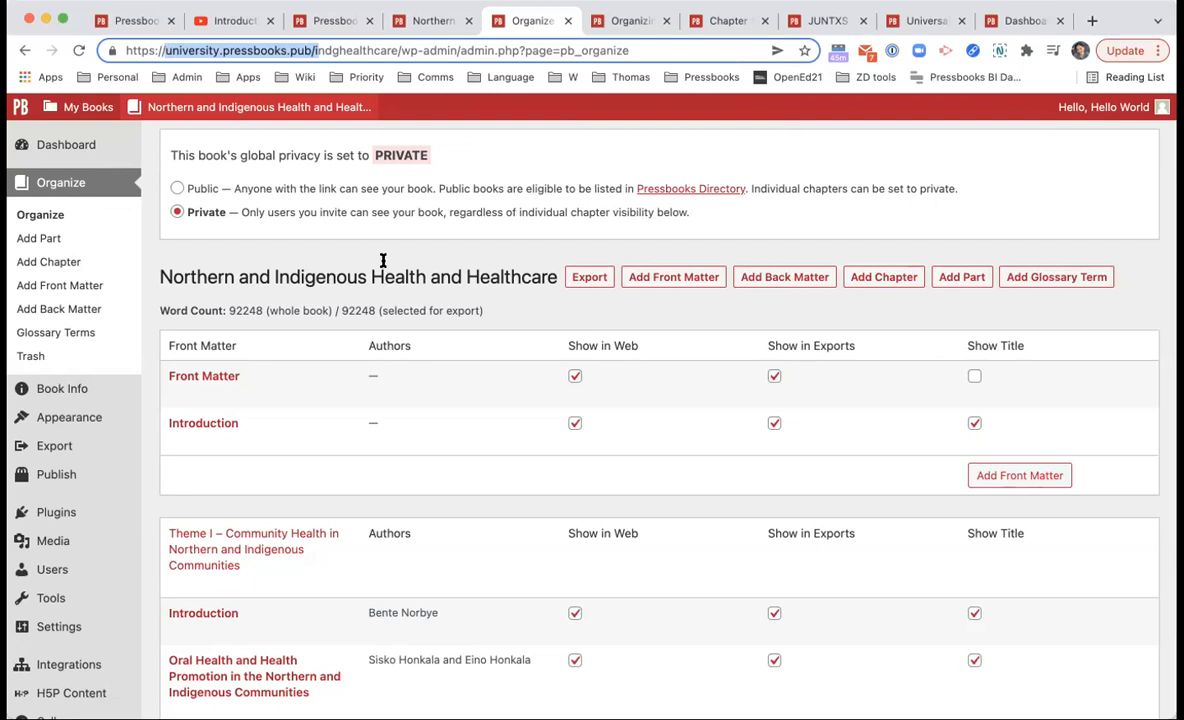
pyautogui.click(280, 134)
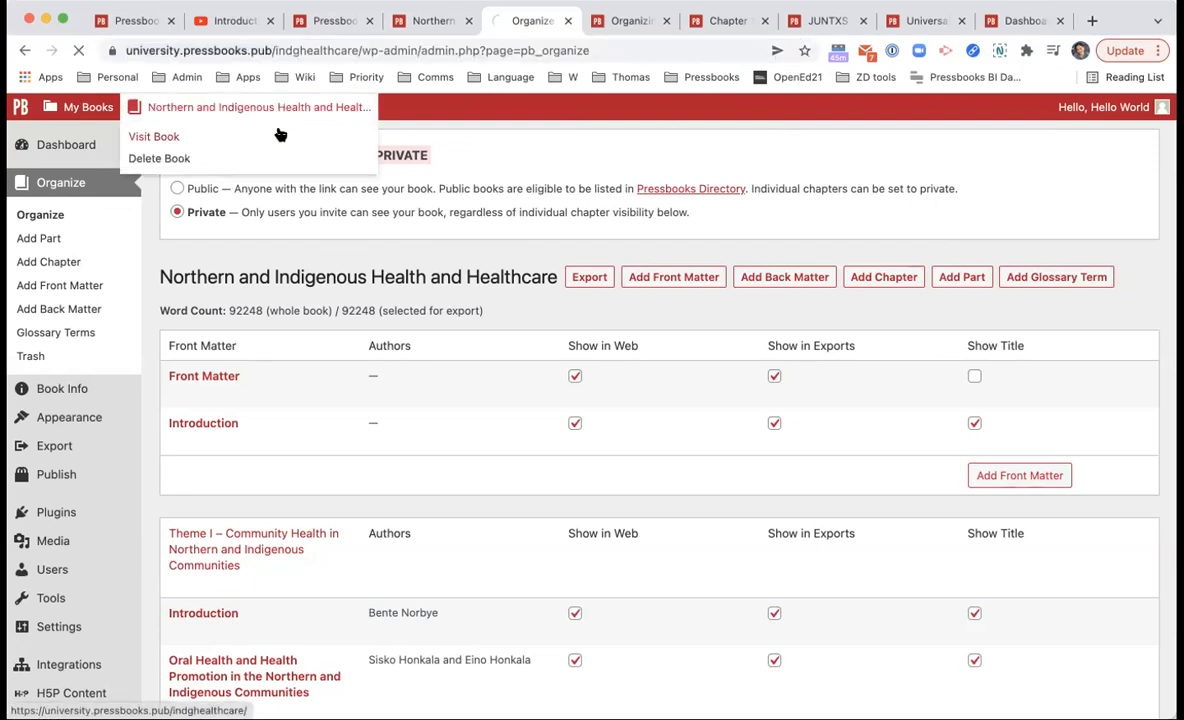
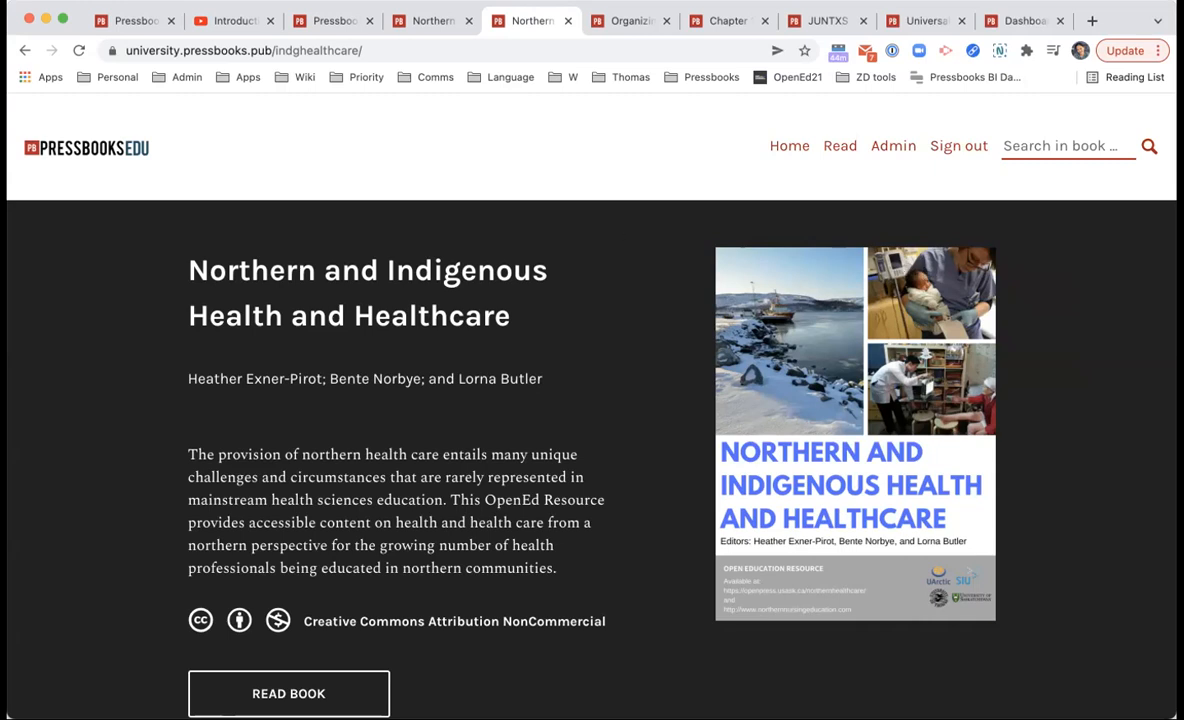
# Step: From the healthcare book's home page, open the admin Dashboard and go to Appearance > Themes
pyautogui.click(3, 385)
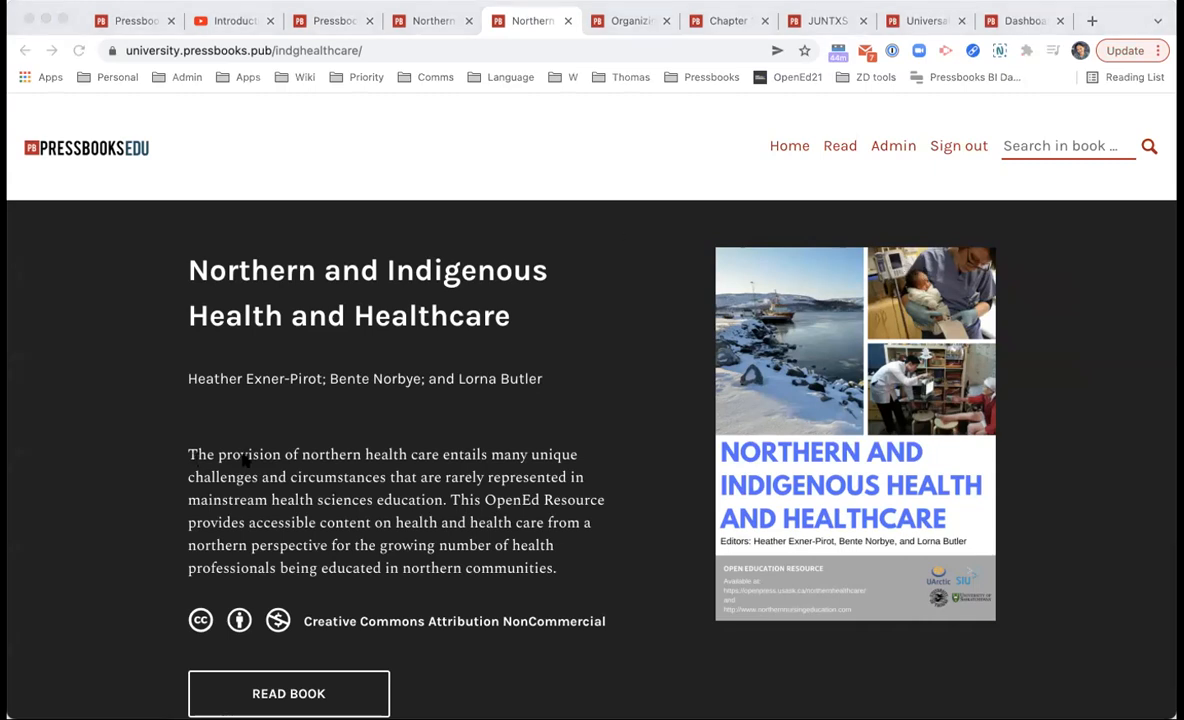
pyautogui.click(244, 460)
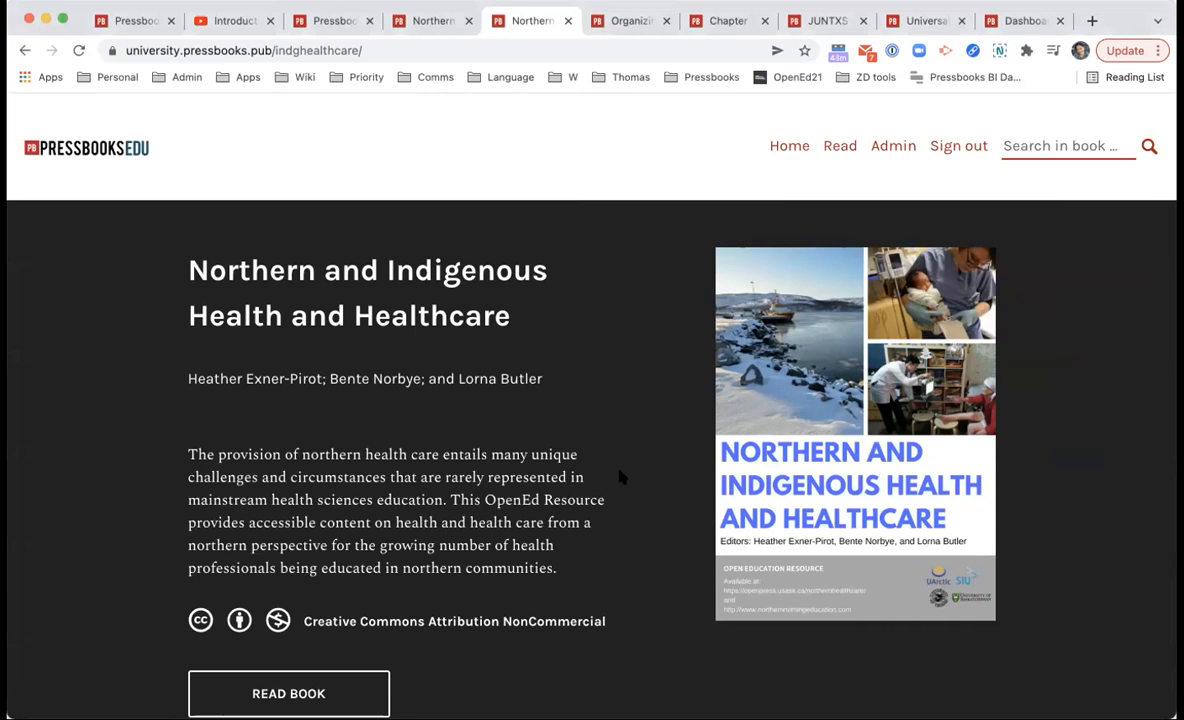
pyautogui.scroll(-3, 620, 478)
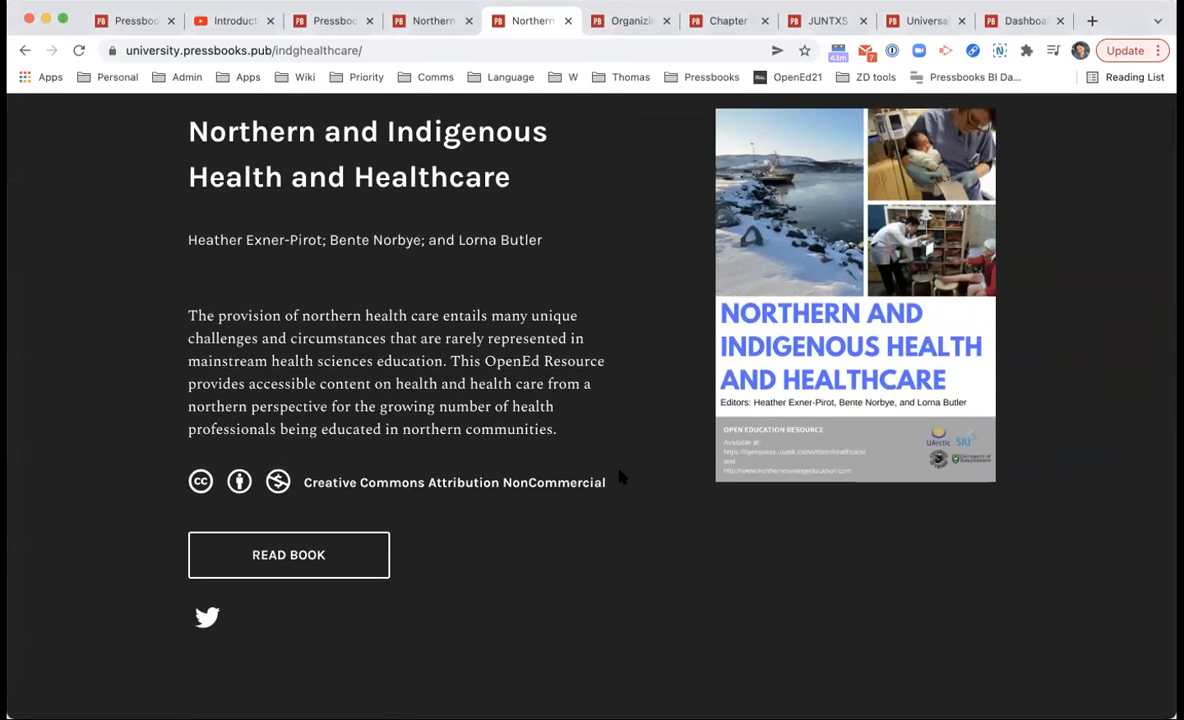
pyautogui.scroll(3, 620, 478)
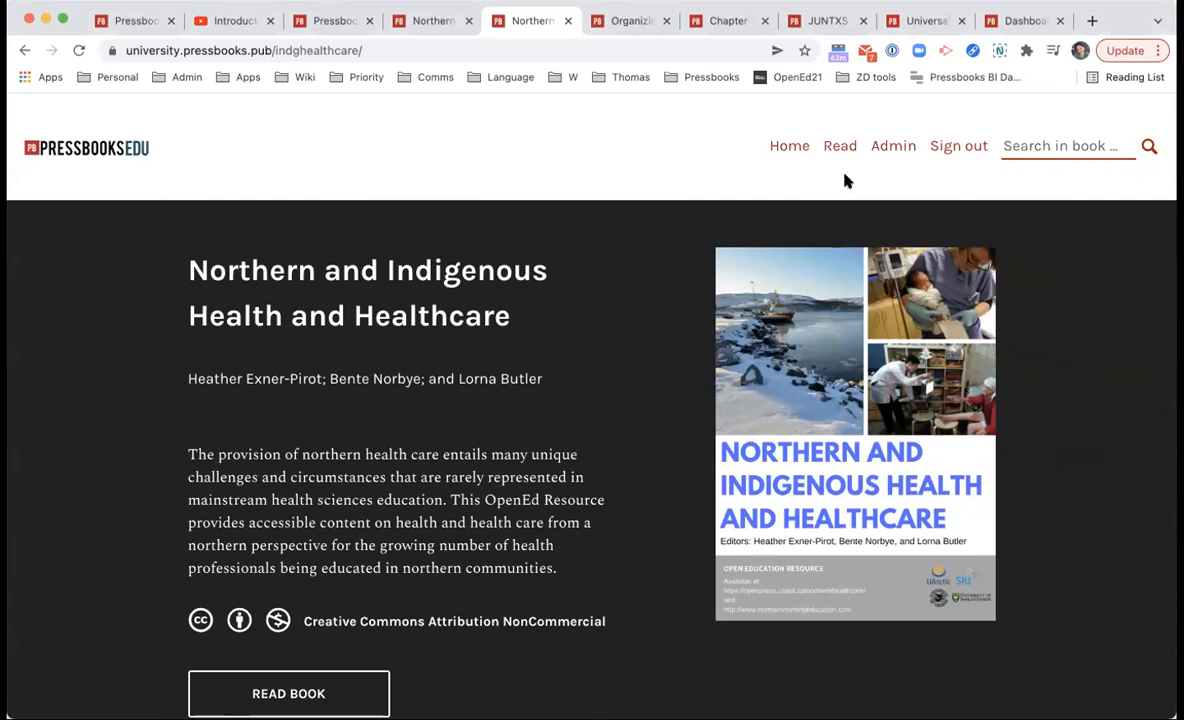
pyautogui.click(880, 147)
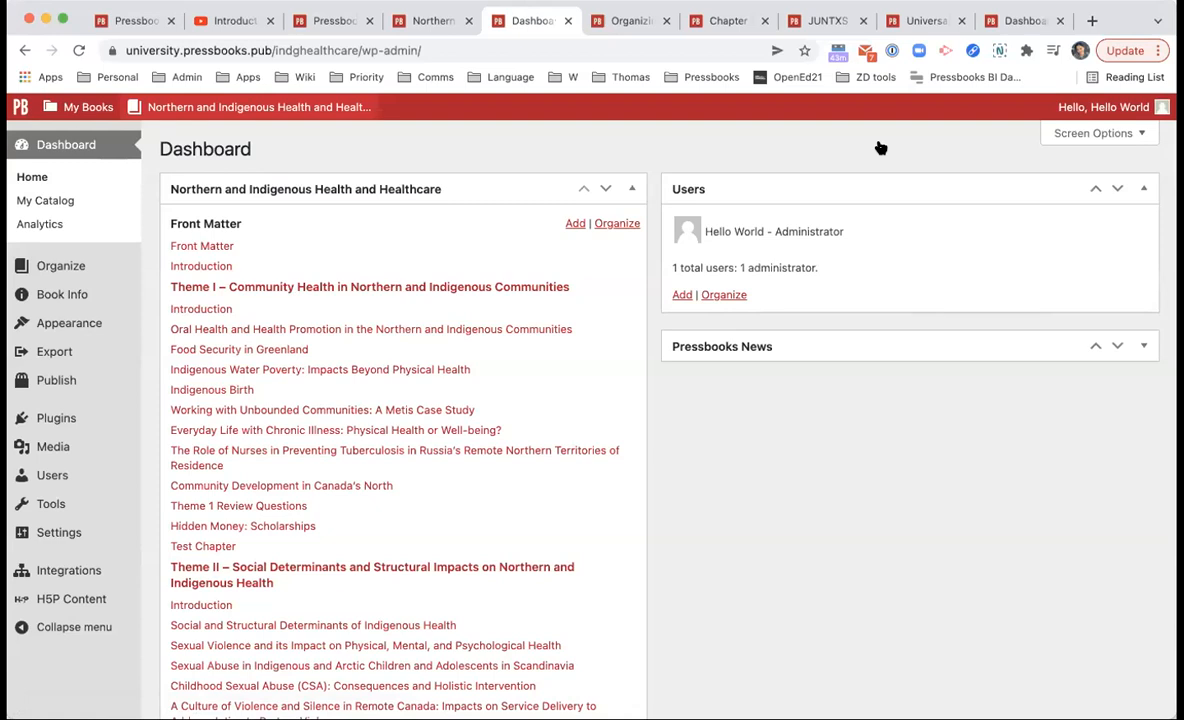
pyautogui.click(125, 314)
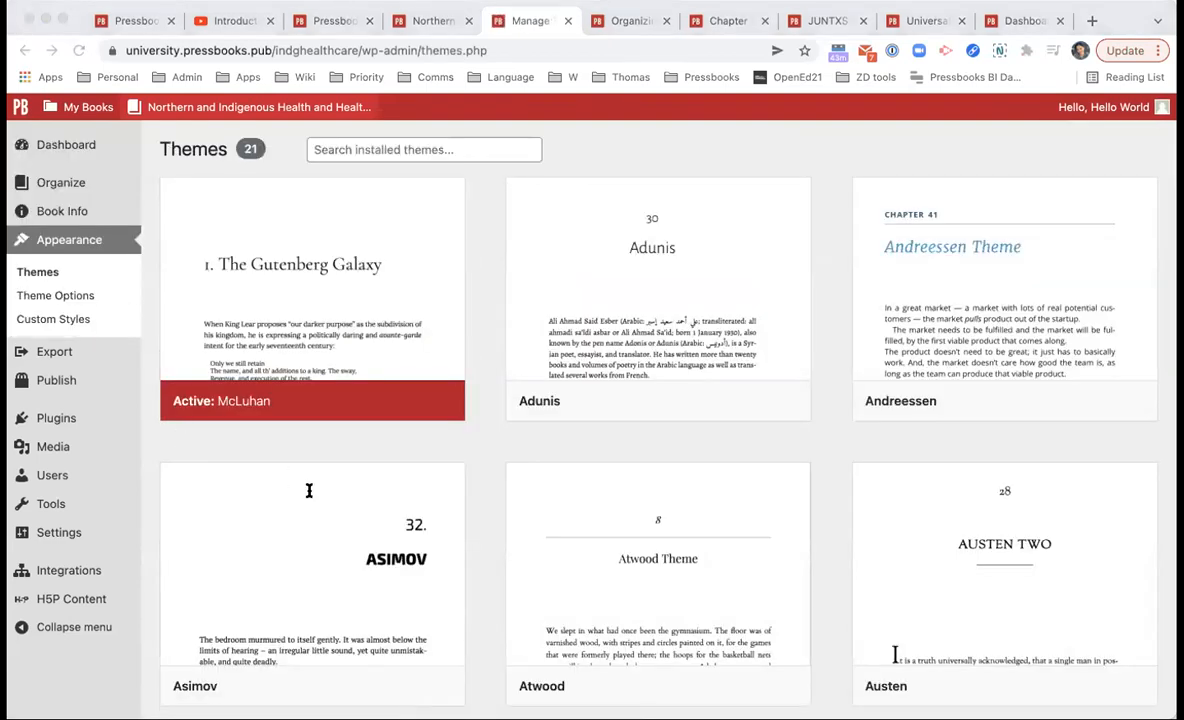
# Step: Scroll through the 21 installed theme cards and back up, noting McLuhan is active
pyautogui.click(683, 444)
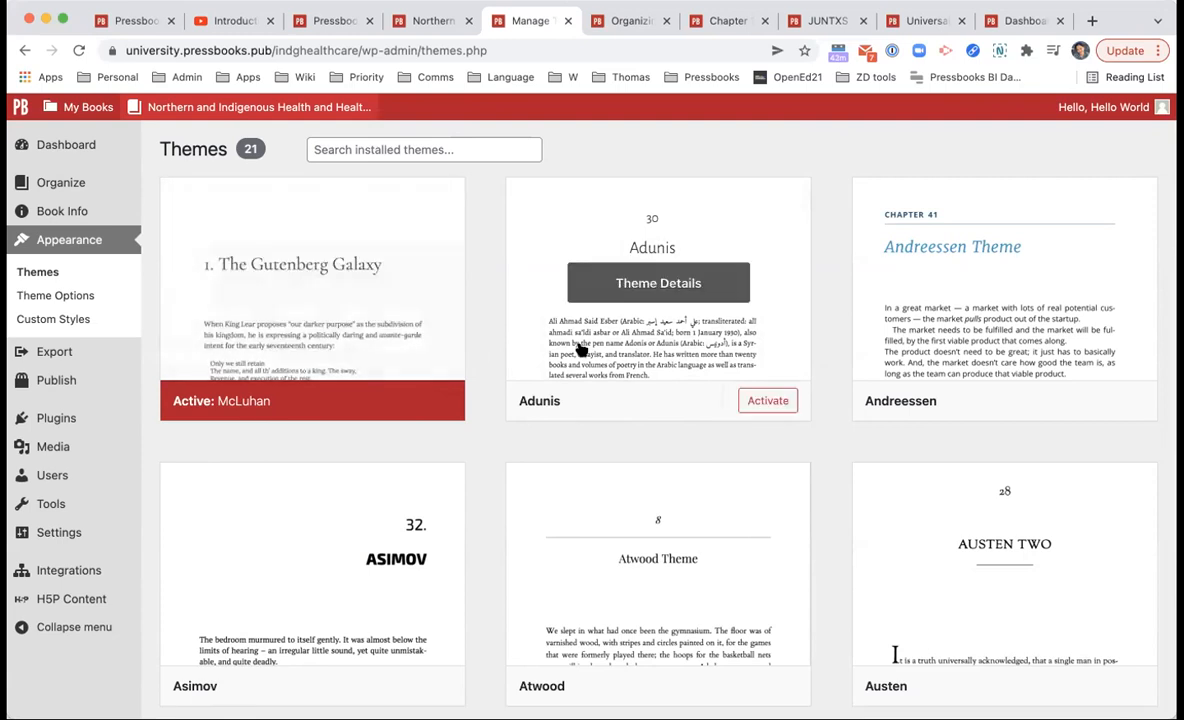
pyautogui.scroll(-1, 680, 310)
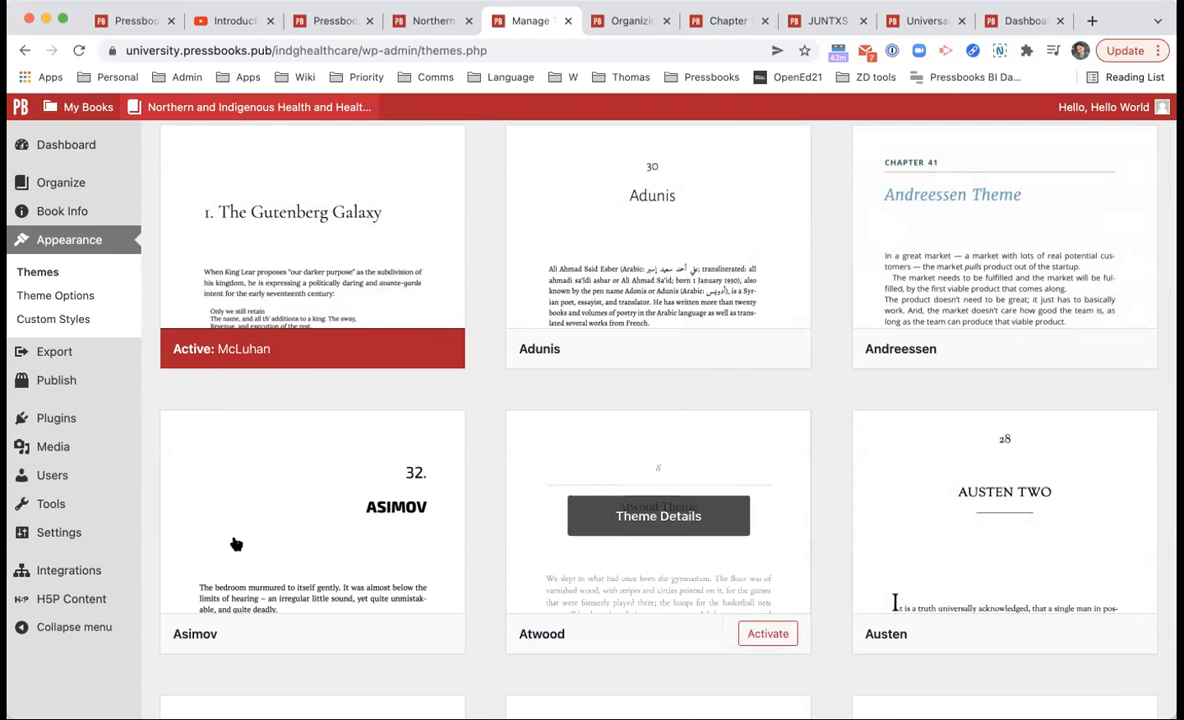
pyautogui.scroll(-6, 236, 544)
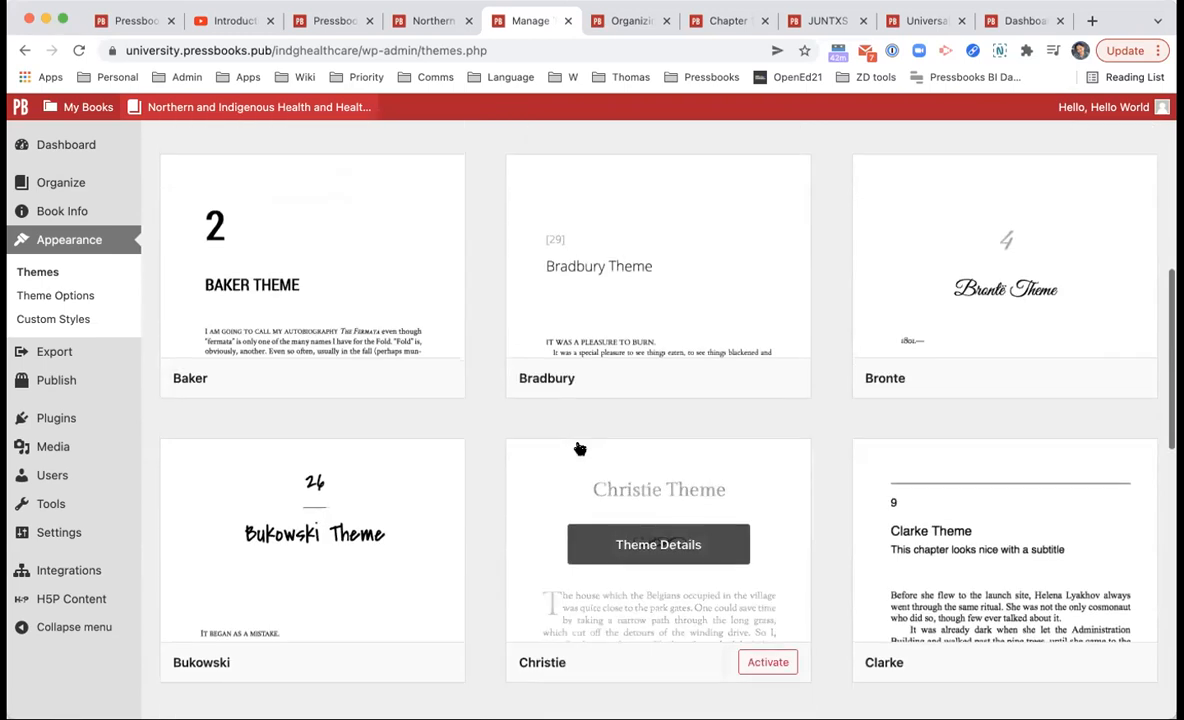
pyautogui.scroll(-3, 580, 449)
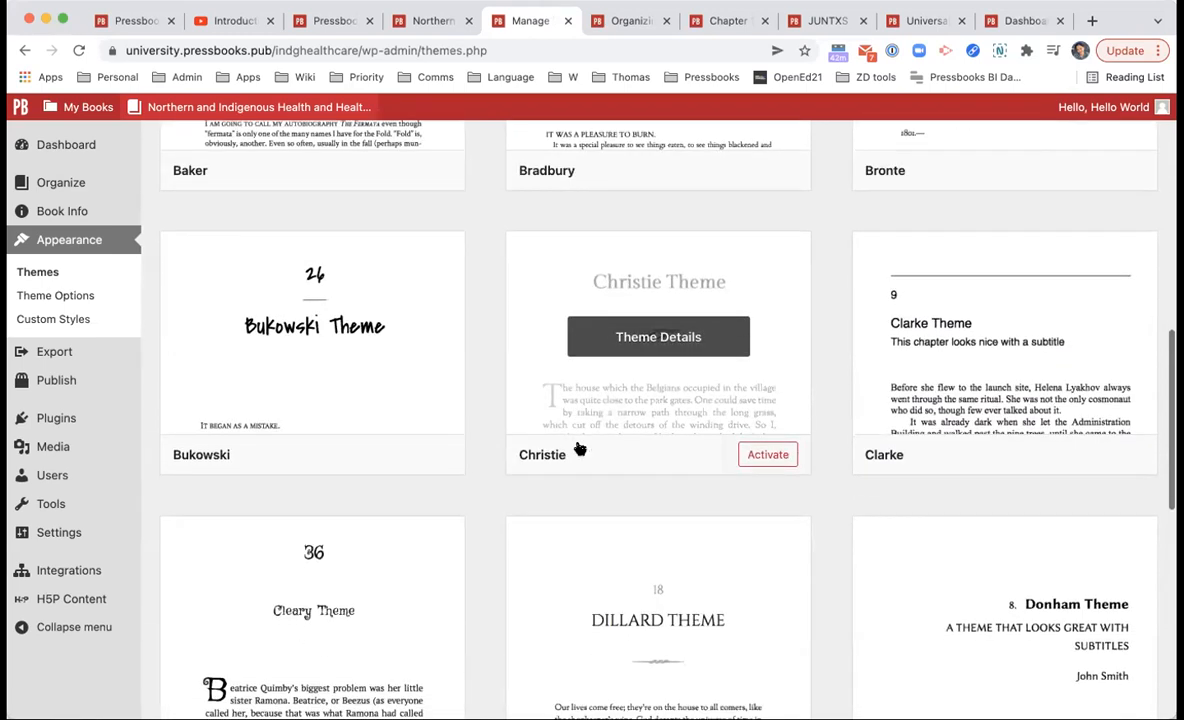
pyautogui.scroll(-6, 580, 449)
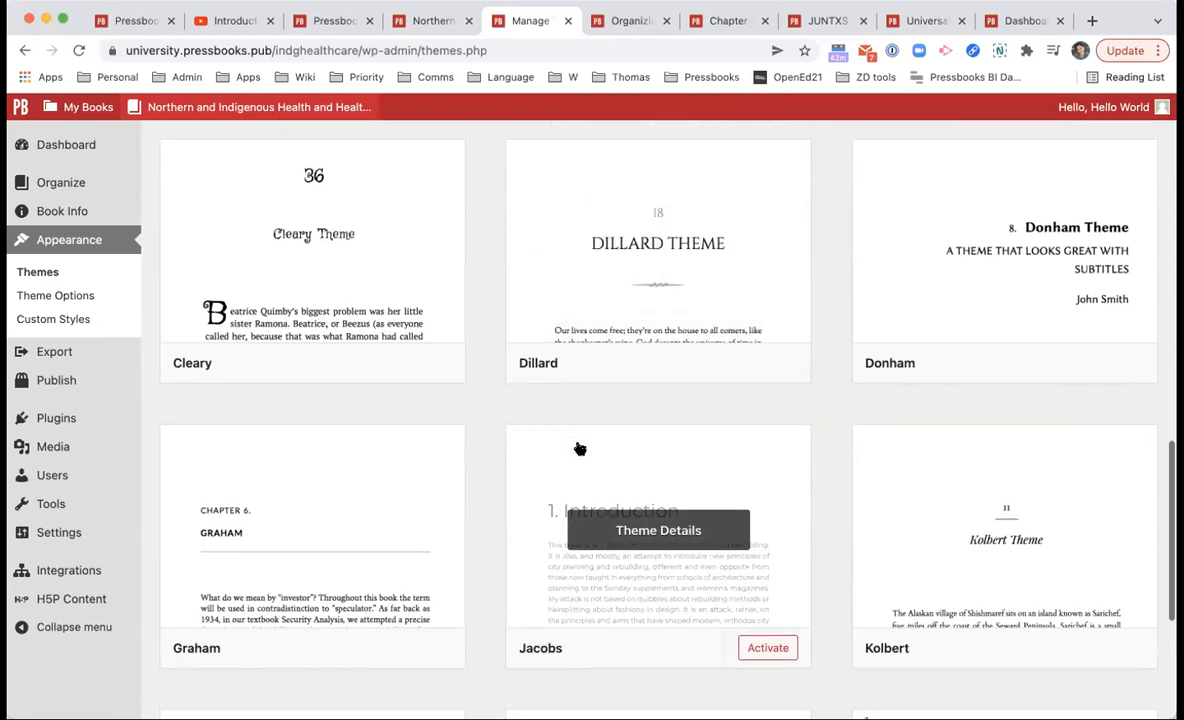
pyautogui.scroll(-5, 580, 449)
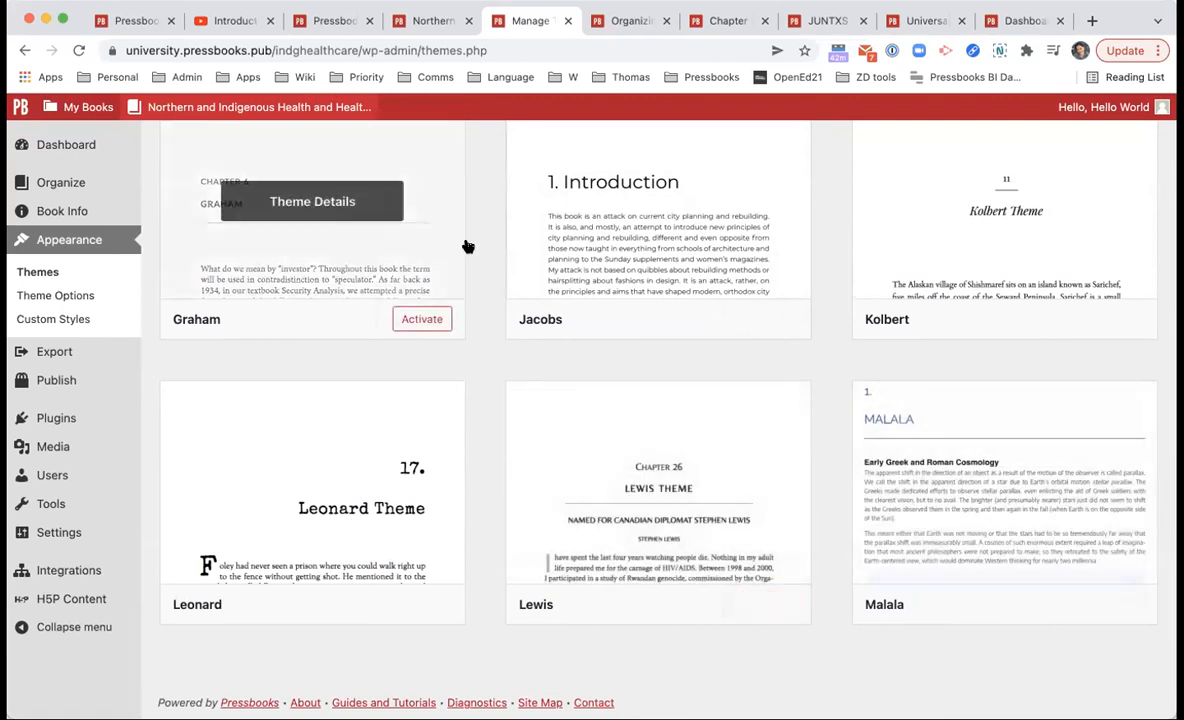
pyautogui.scroll(8, 809, 350)
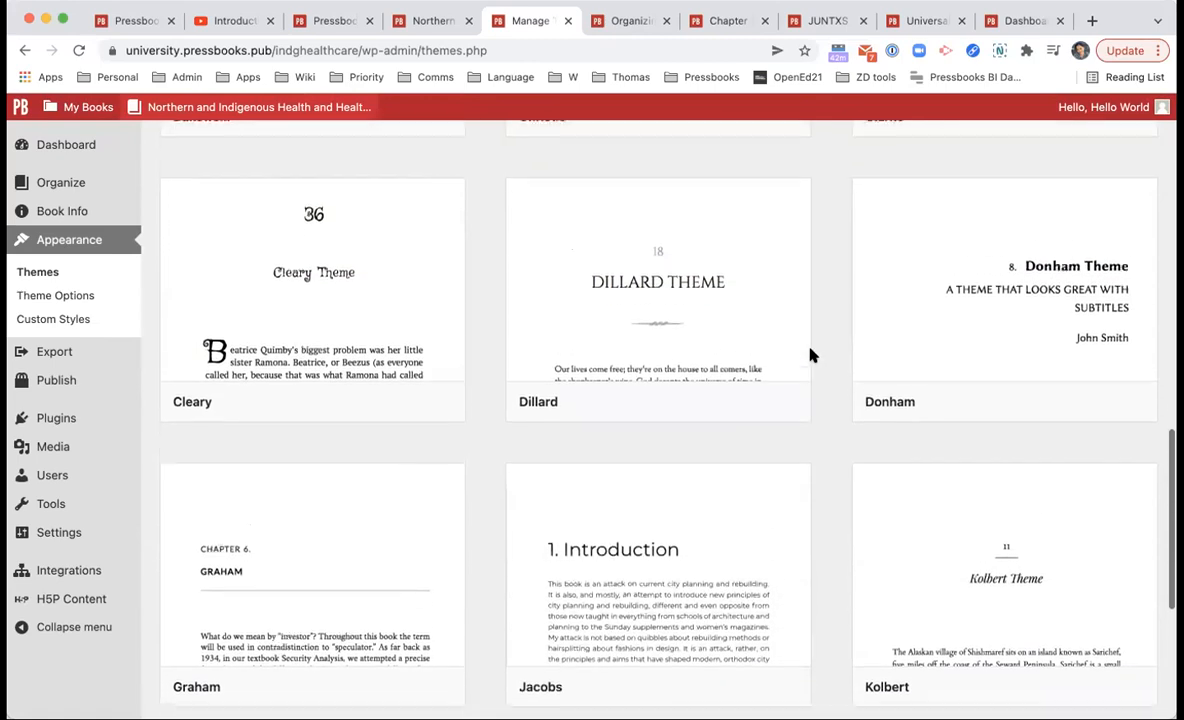
pyautogui.scroll(3, 900, 350)
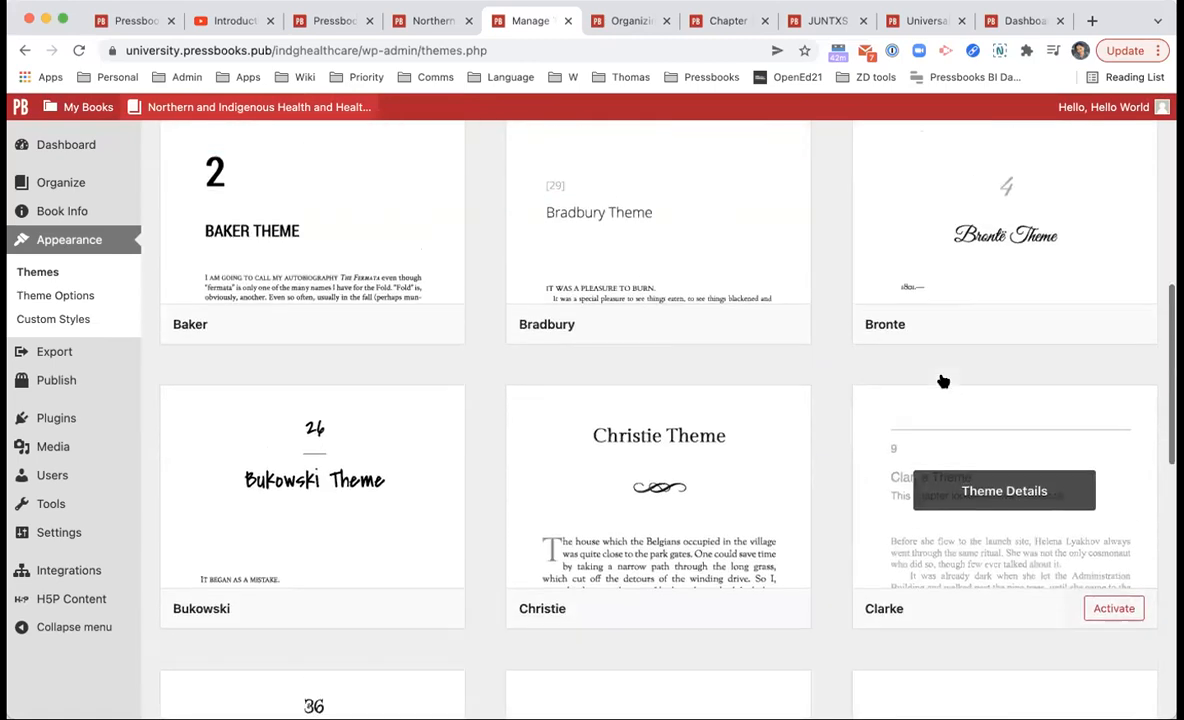
pyautogui.scroll(3, 800, 380)
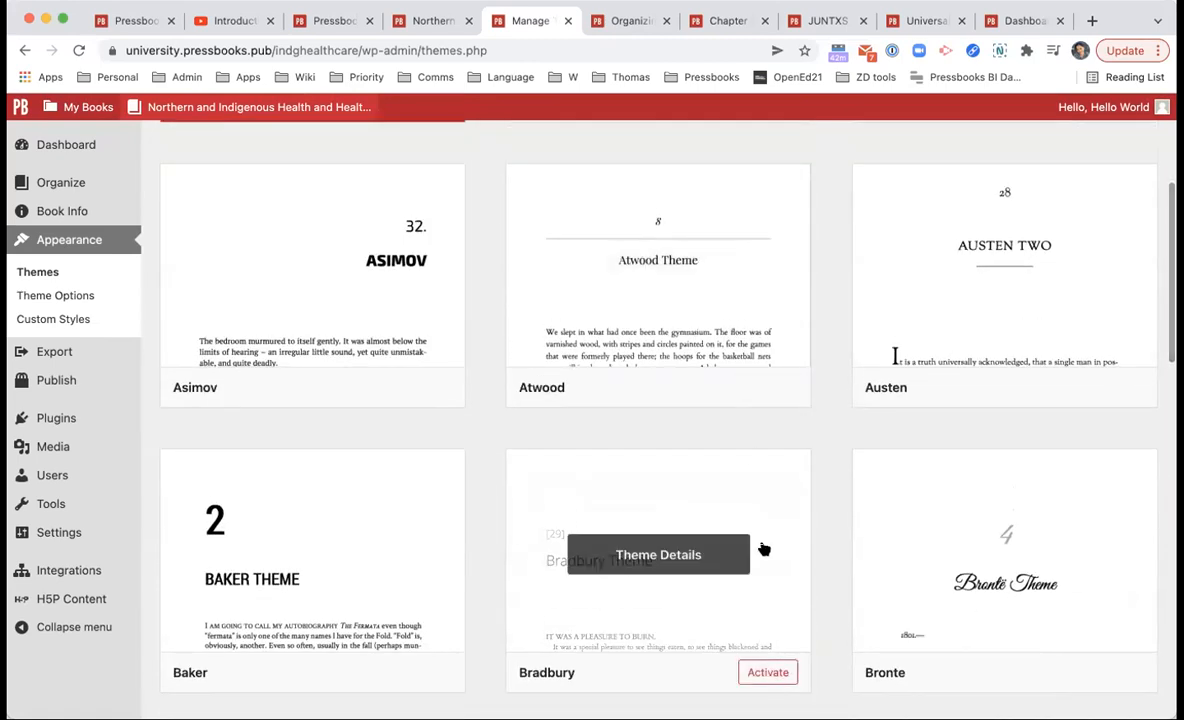
pyautogui.scroll(4, 764, 547)
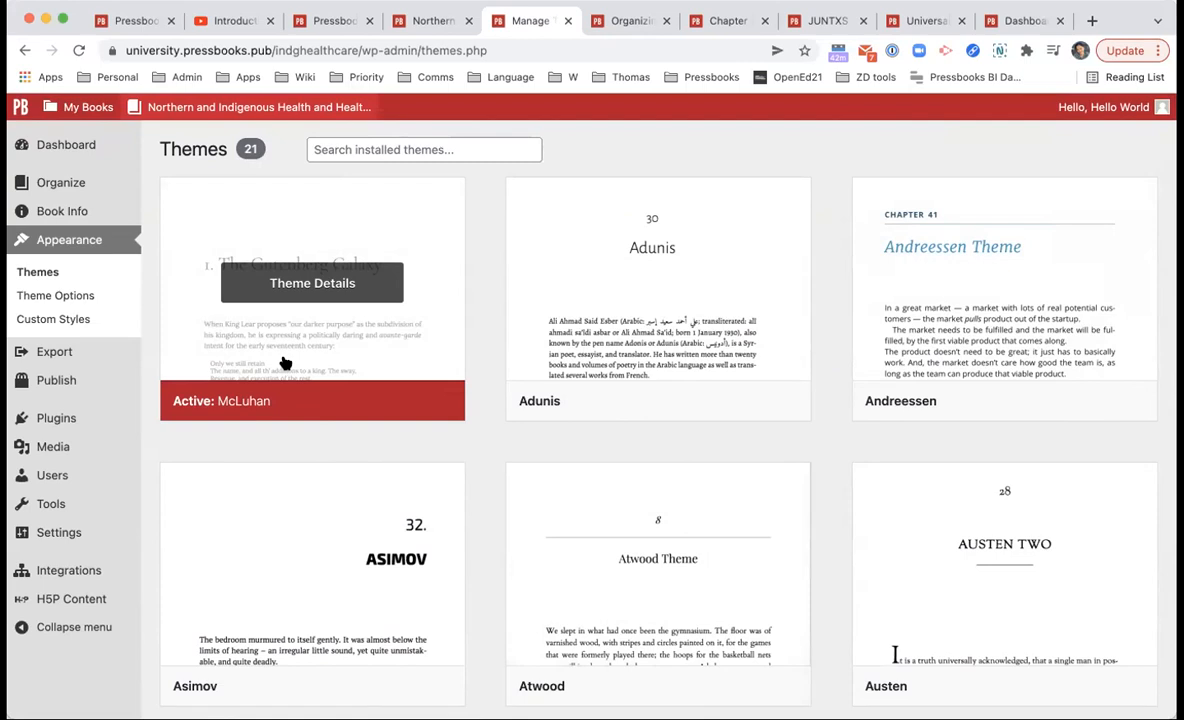
pyautogui.scroll(-6, 284, 363)
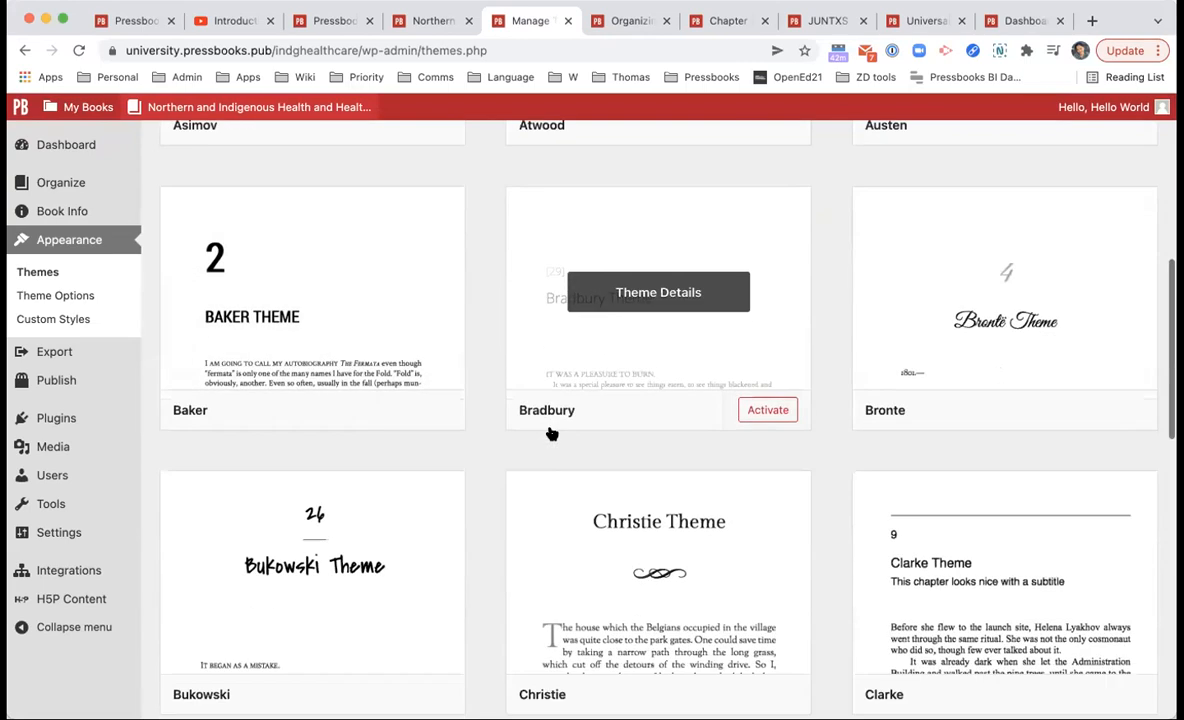
pyautogui.scroll(-1, 447, 570)
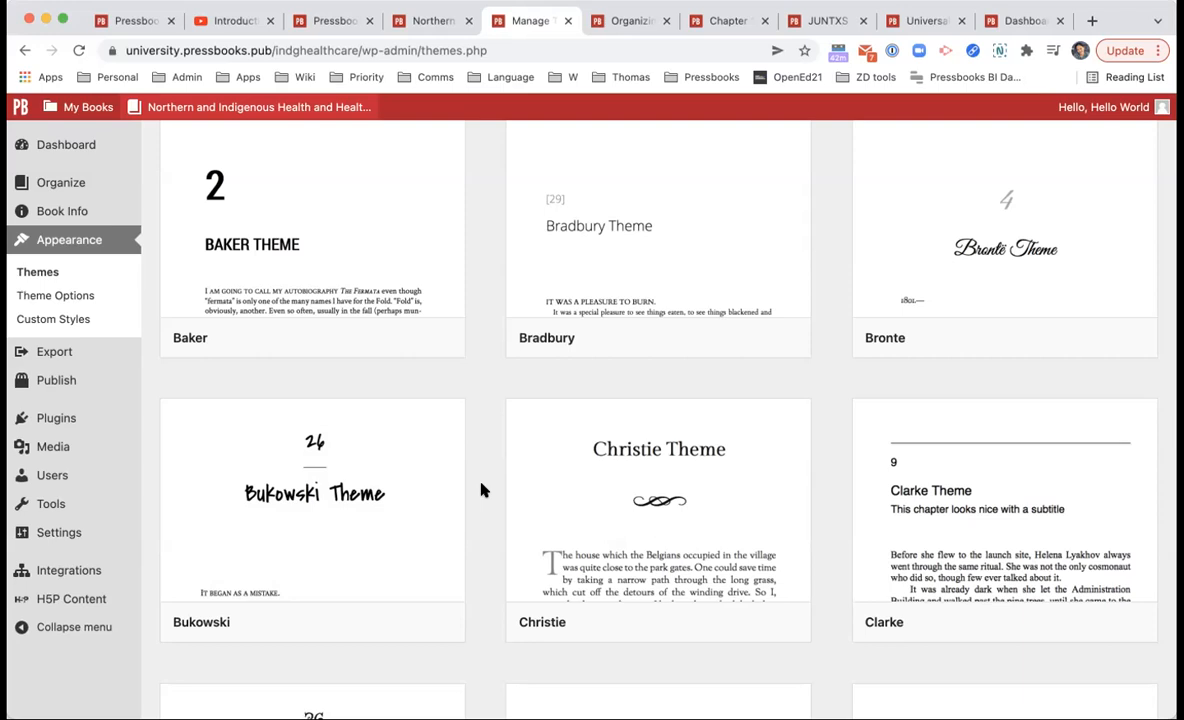
pyautogui.scroll(6, 481, 489)
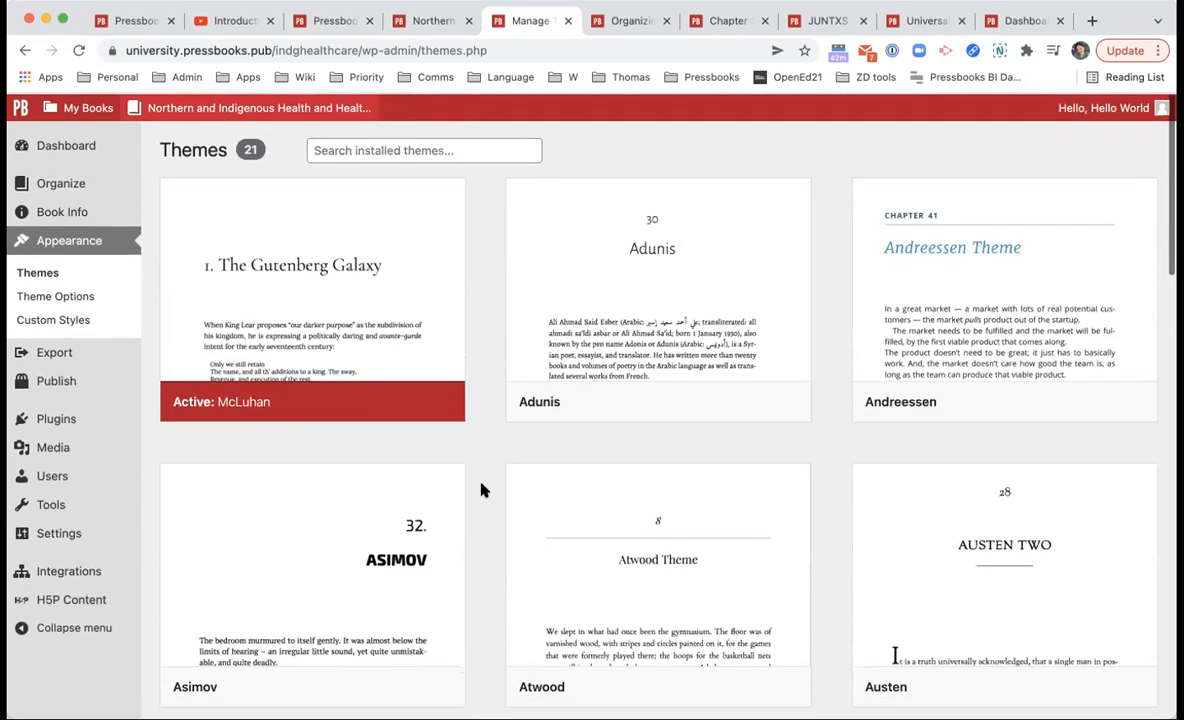
pyautogui.click(87, 300)
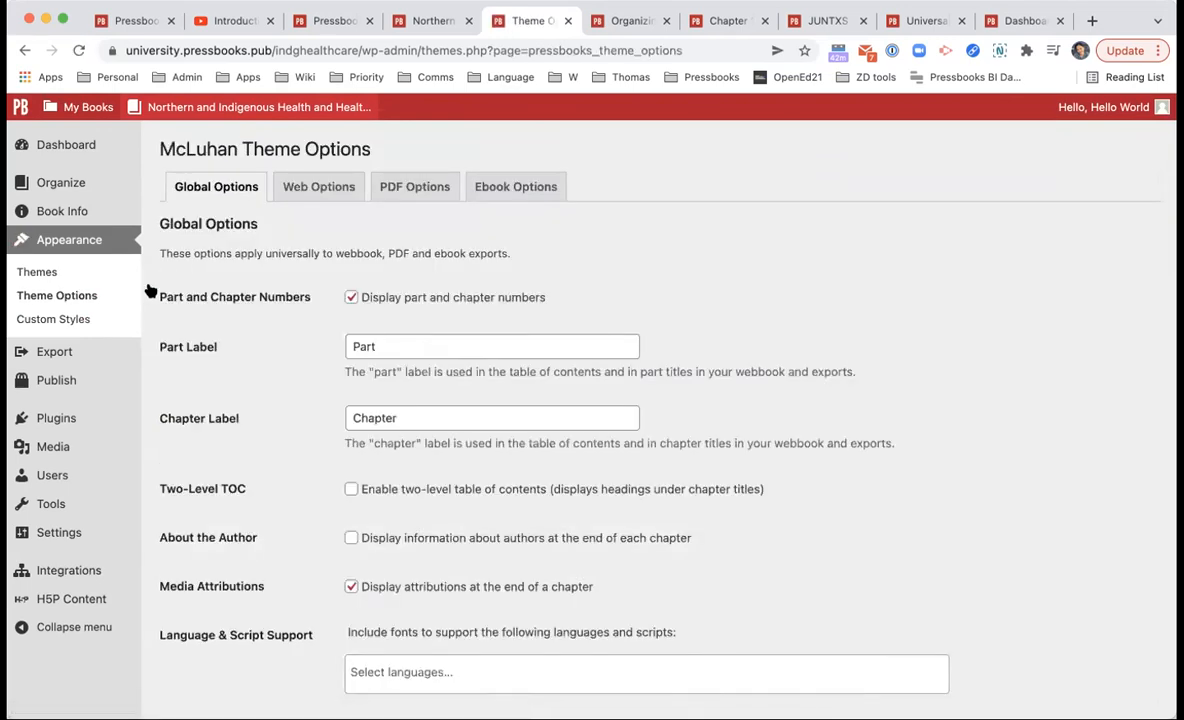
pyautogui.doubleClick(175, 145)
pyautogui.click(197, 126)
pyautogui.scroll(-1, 405, 262)
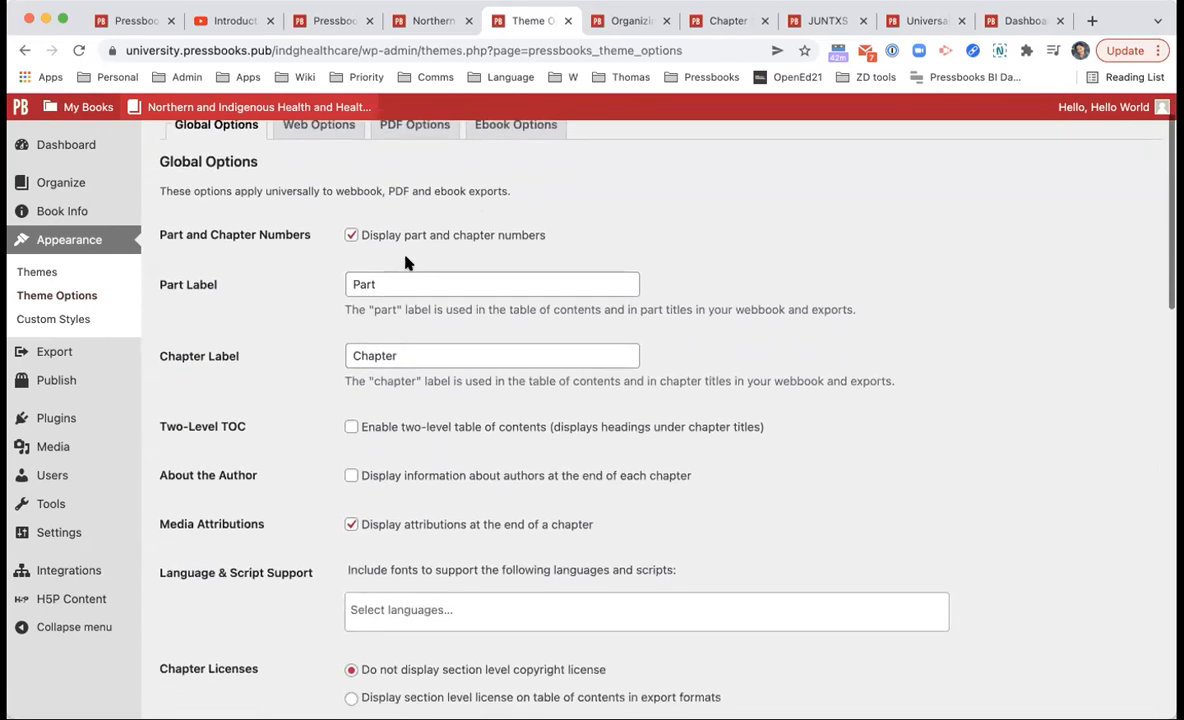
pyautogui.scroll(-1, 373, 240)
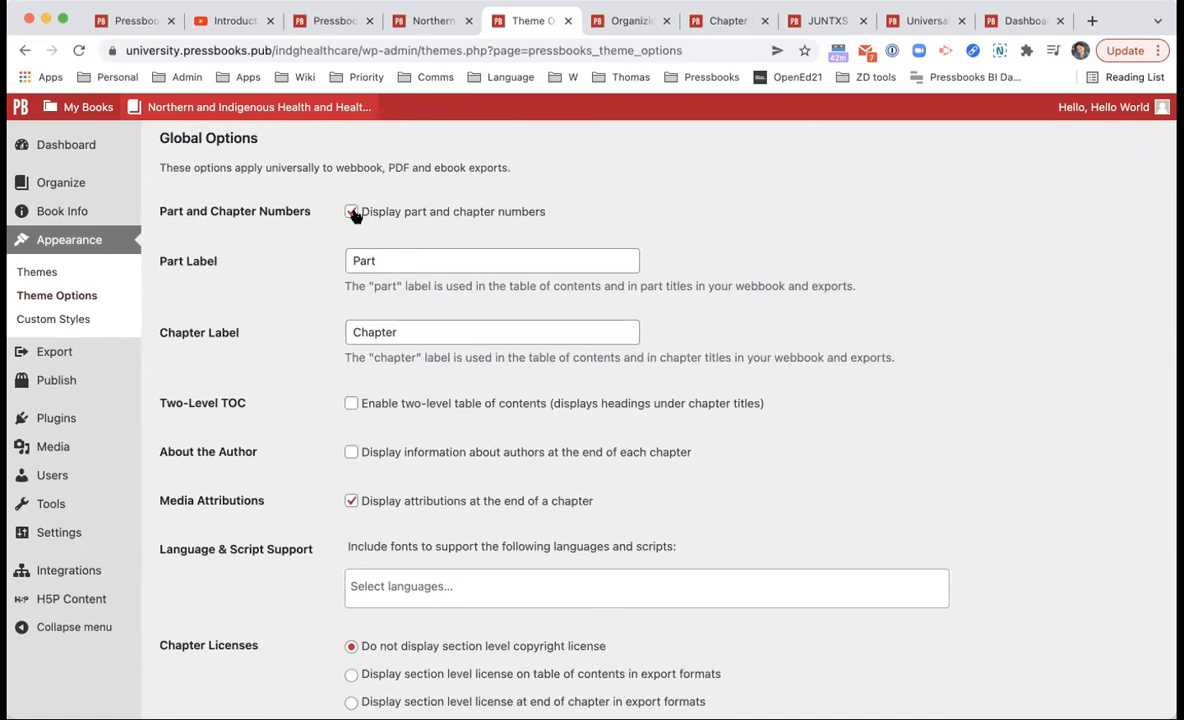
pyautogui.scroll(-9, 356, 210)
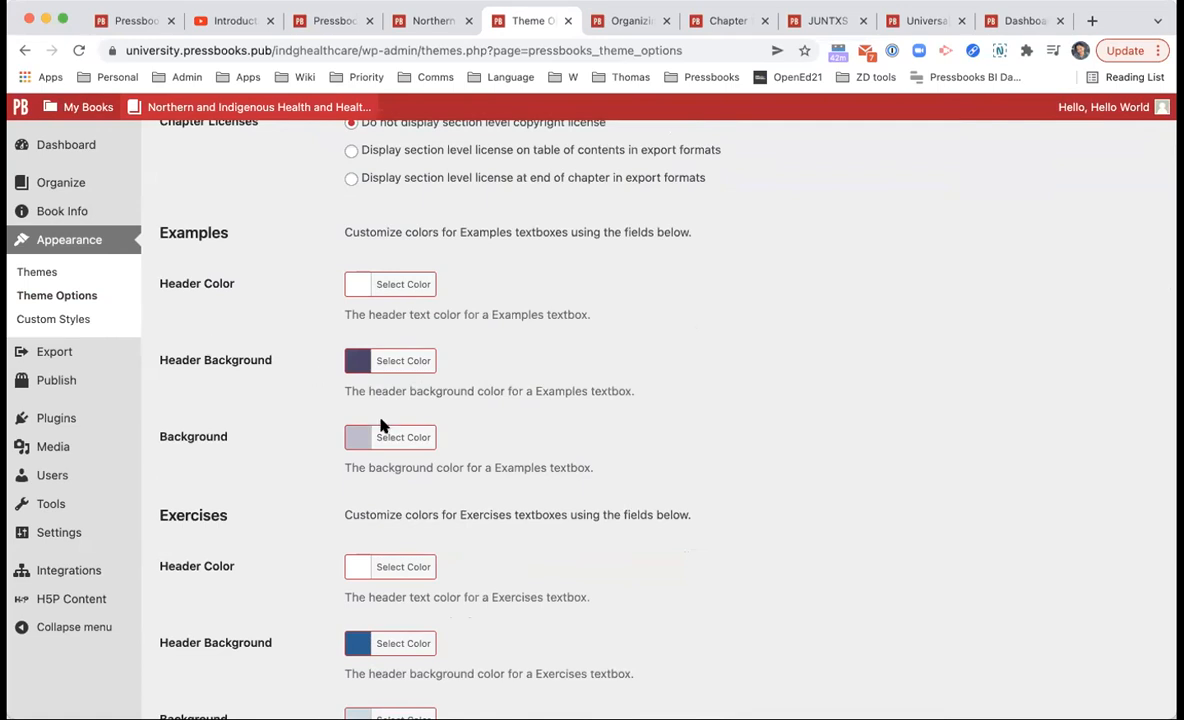
pyautogui.scroll(-5, 383, 423)
pyautogui.scroll(-5, 573, 322)
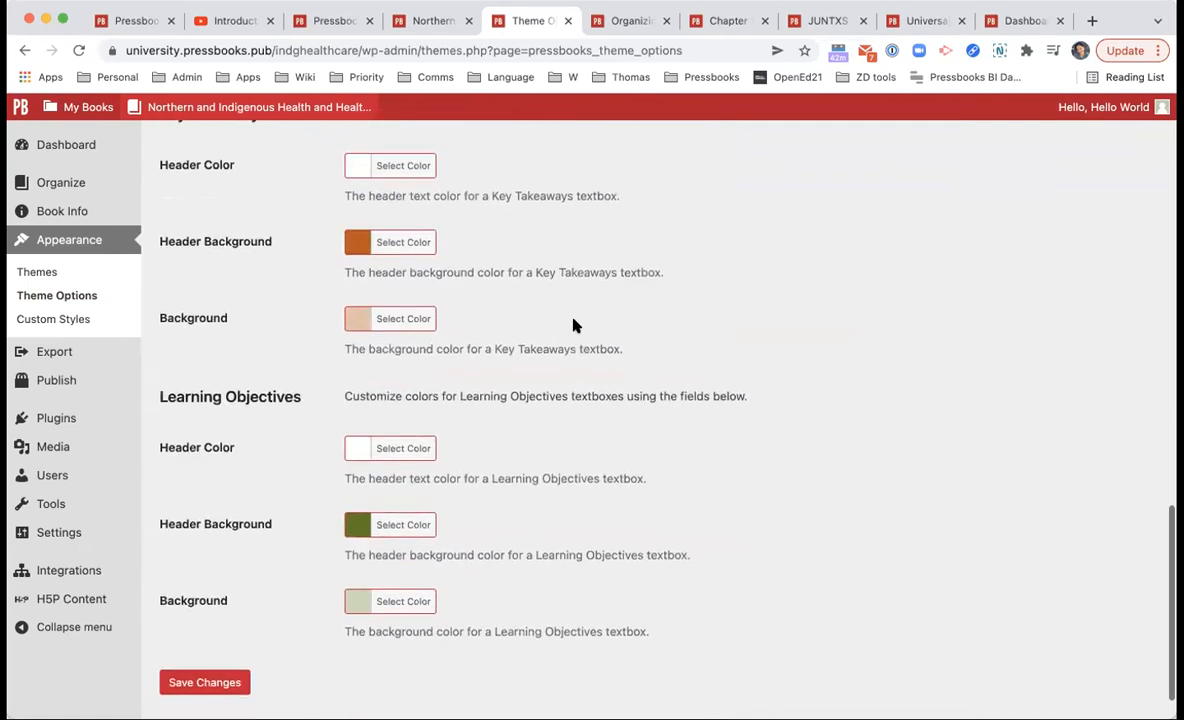
pyautogui.scroll(20, 573, 322)
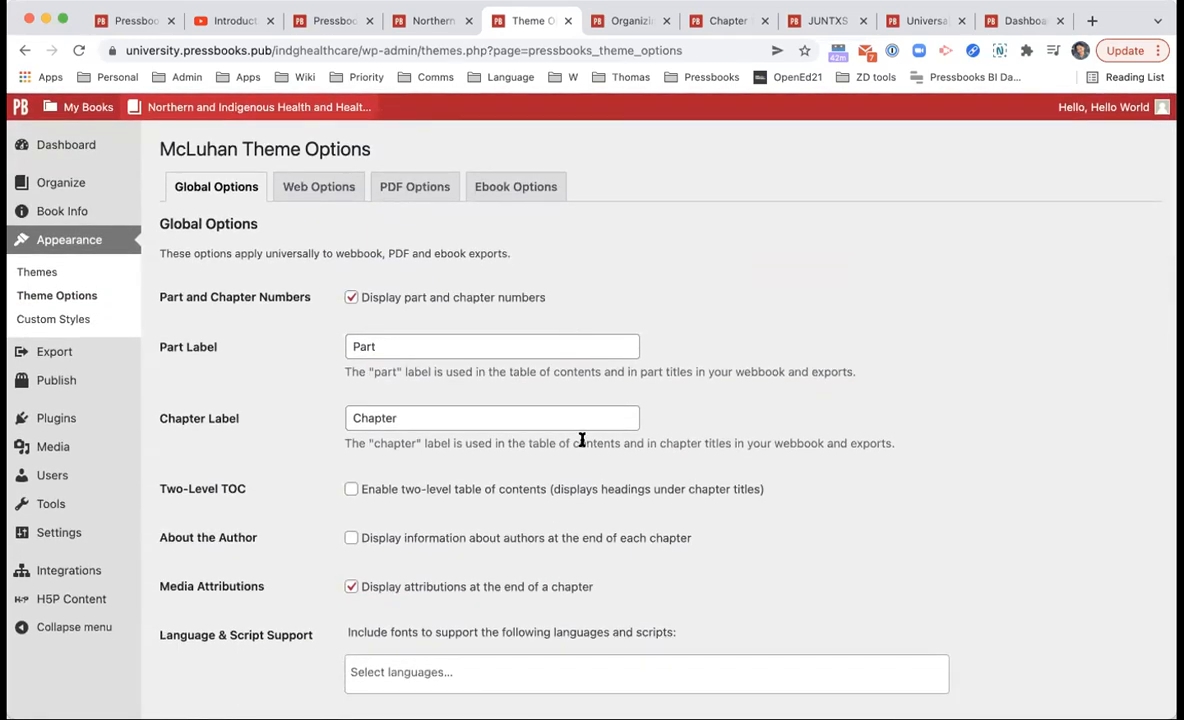
pyautogui.scroll(-5, 581, 440)
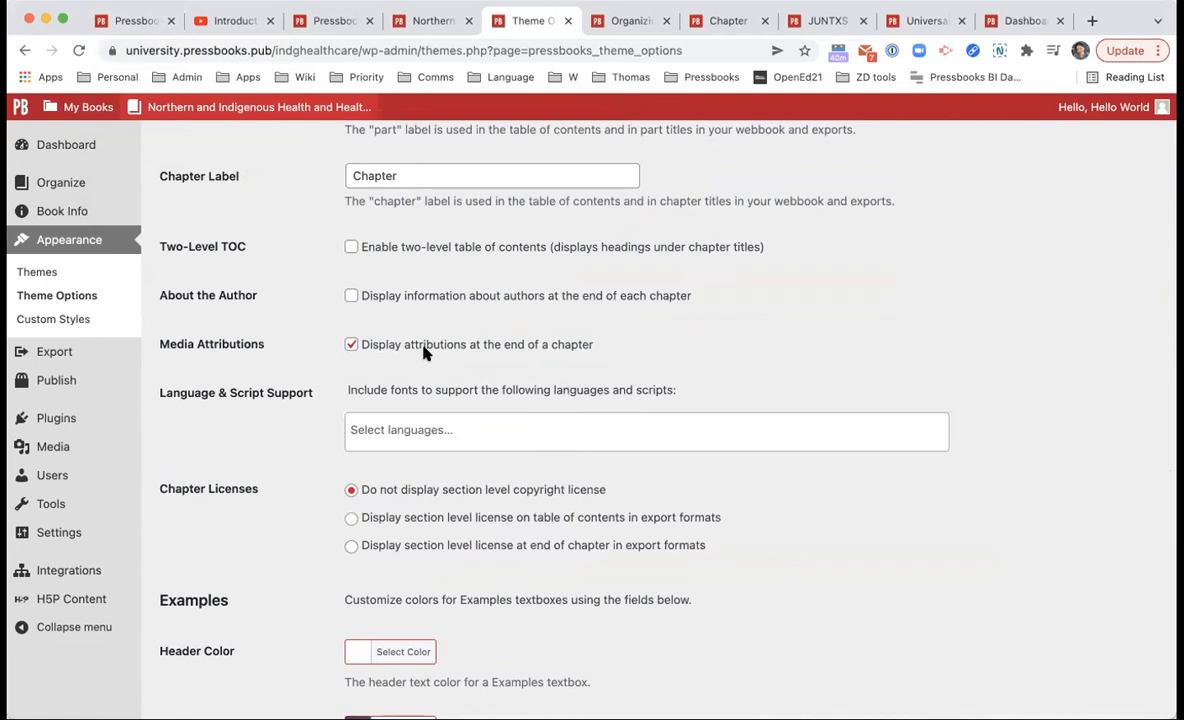
# Step: Keep media attributions displayed at chapter ends, then switch to the demo book's chapter preview
pyautogui.click(351, 345)
pyautogui.click(728, 21)
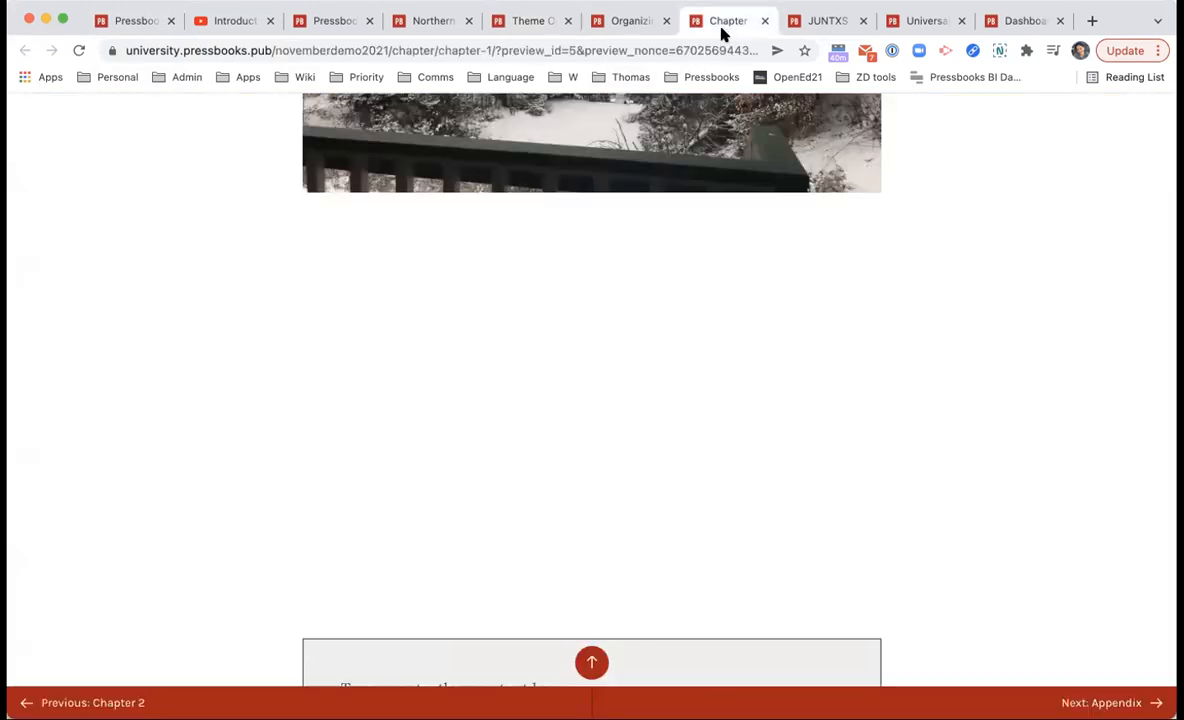
pyautogui.scroll(4, 690, 190)
pyautogui.scroll(5, 680, 184)
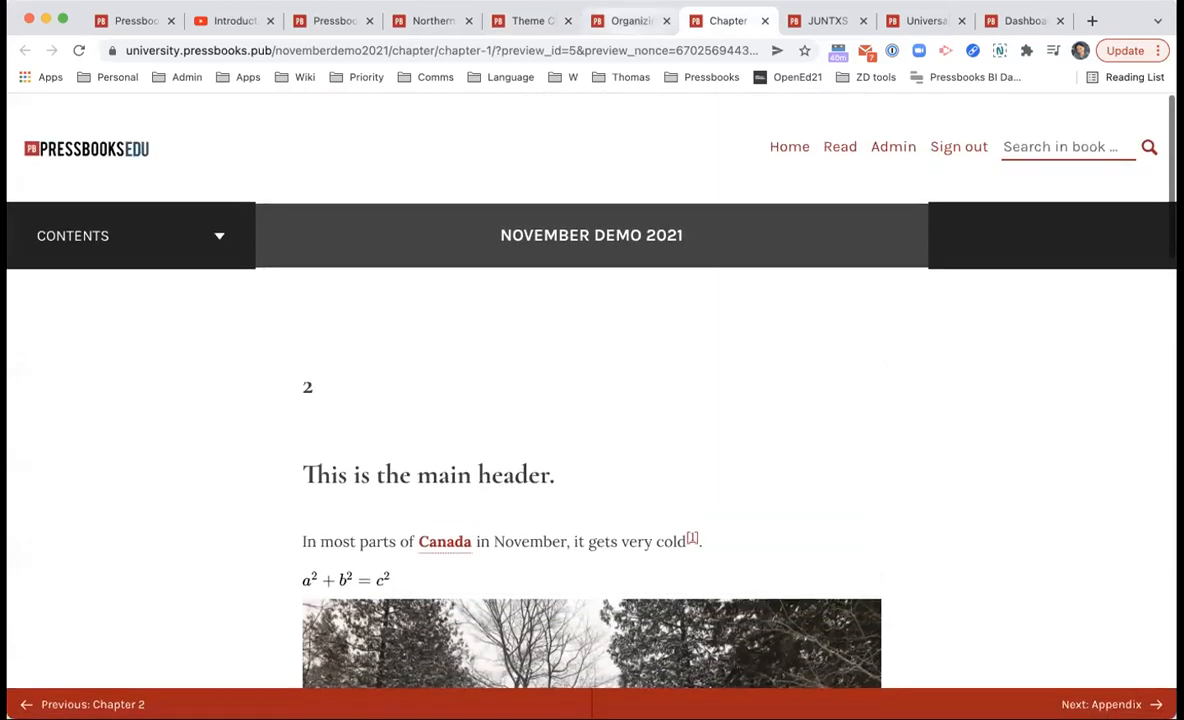
# Step: View the Organizing Content chapter's Media Attributions list with its two image credits
pyautogui.click(628, 21)
pyautogui.scroll(-15, 515, 291)
pyautogui.scroll(2, 513, 290)
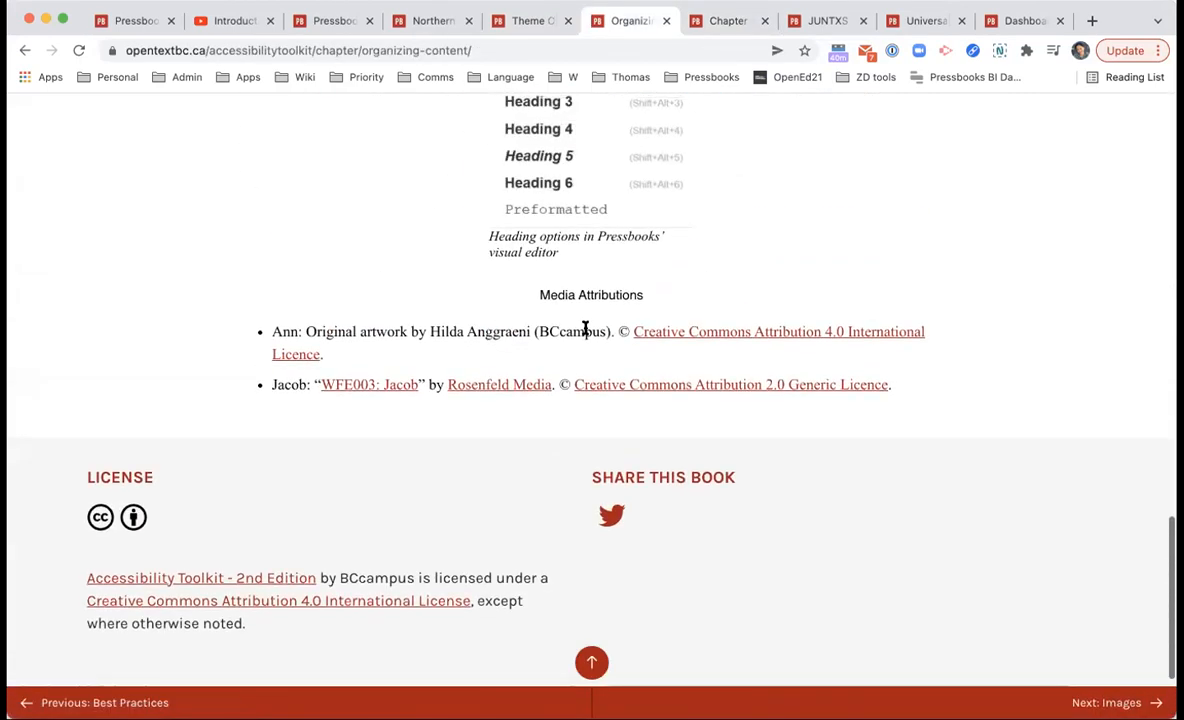
pyautogui.moveTo(539, 294); pyautogui.dragTo(650, 295)
pyautogui.click(650, 295)
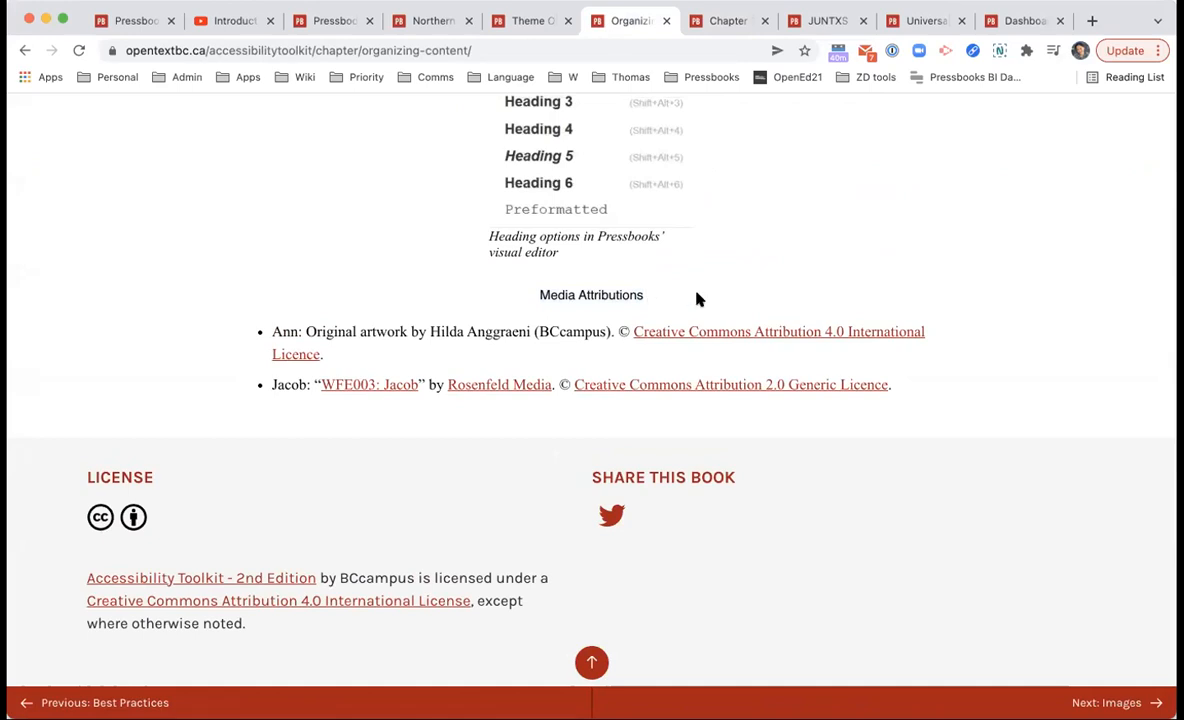
pyautogui.moveTo(510, 296); pyautogui.dragTo(838, 455)
pyautogui.click(838, 455)
pyautogui.scroll(10, 798, 423)
pyautogui.scroll(2, 558, 415)
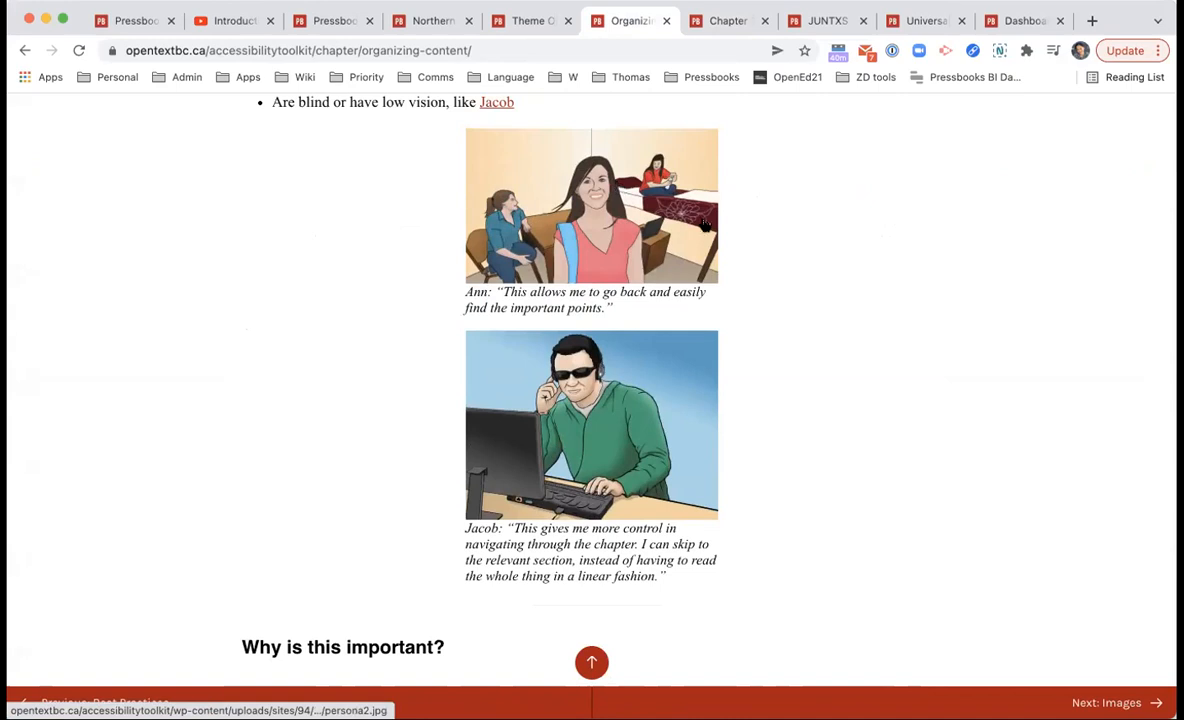
pyautogui.scroll(-10, 824, 267)
pyautogui.scroll(-1, 824, 267)
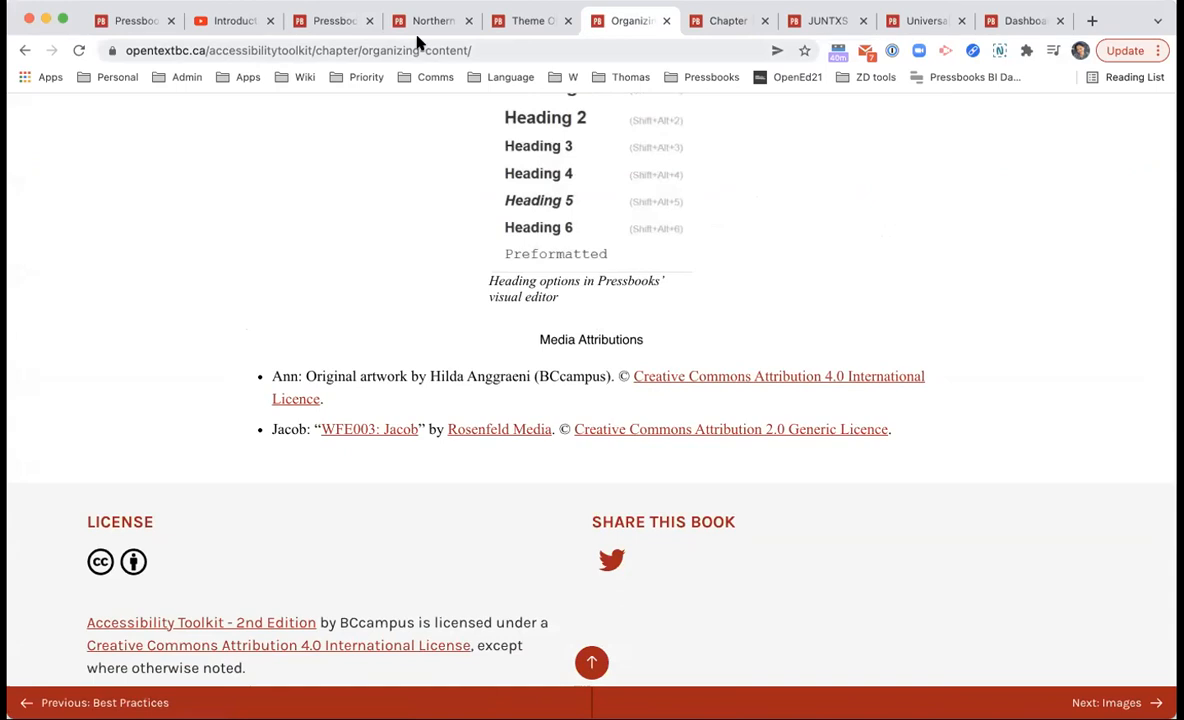
# Step: Back on McLuhan's Theme Options, browse the Select languages list and close it without adding any
pyautogui.click(336, 24)
pyautogui.click(526, 21)
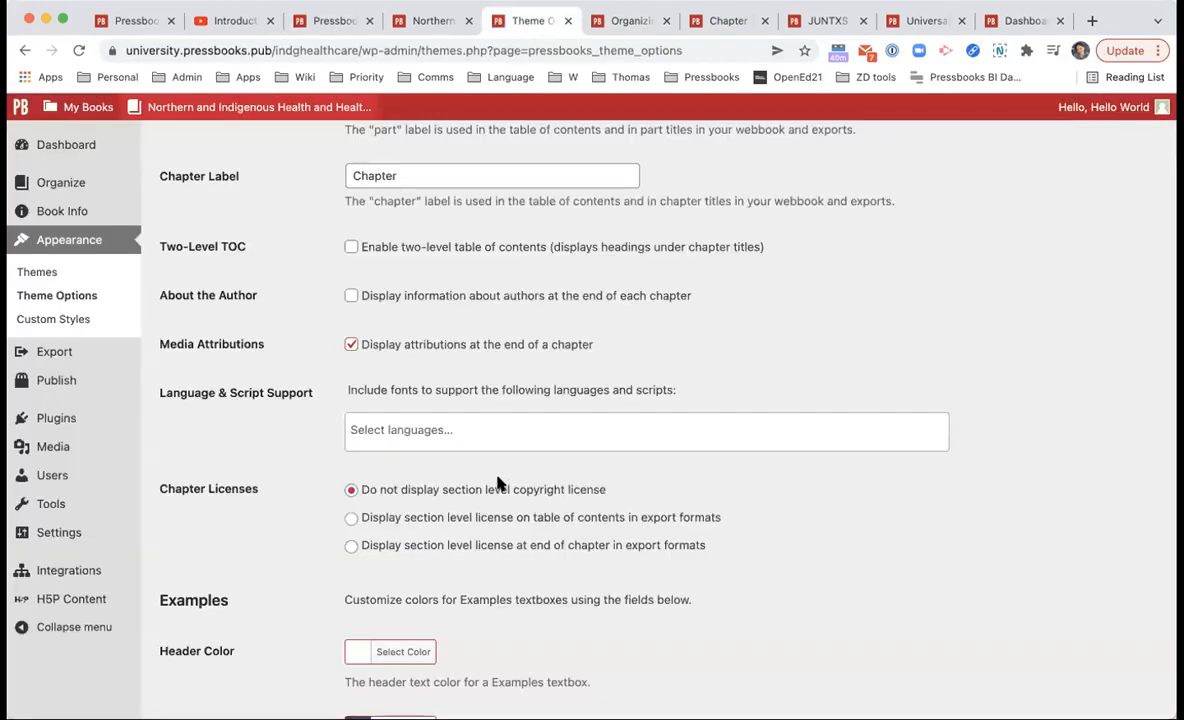
pyautogui.click(410, 441)
pyautogui.scroll(-10, 418, 500)
pyautogui.scroll(2, 421, 500)
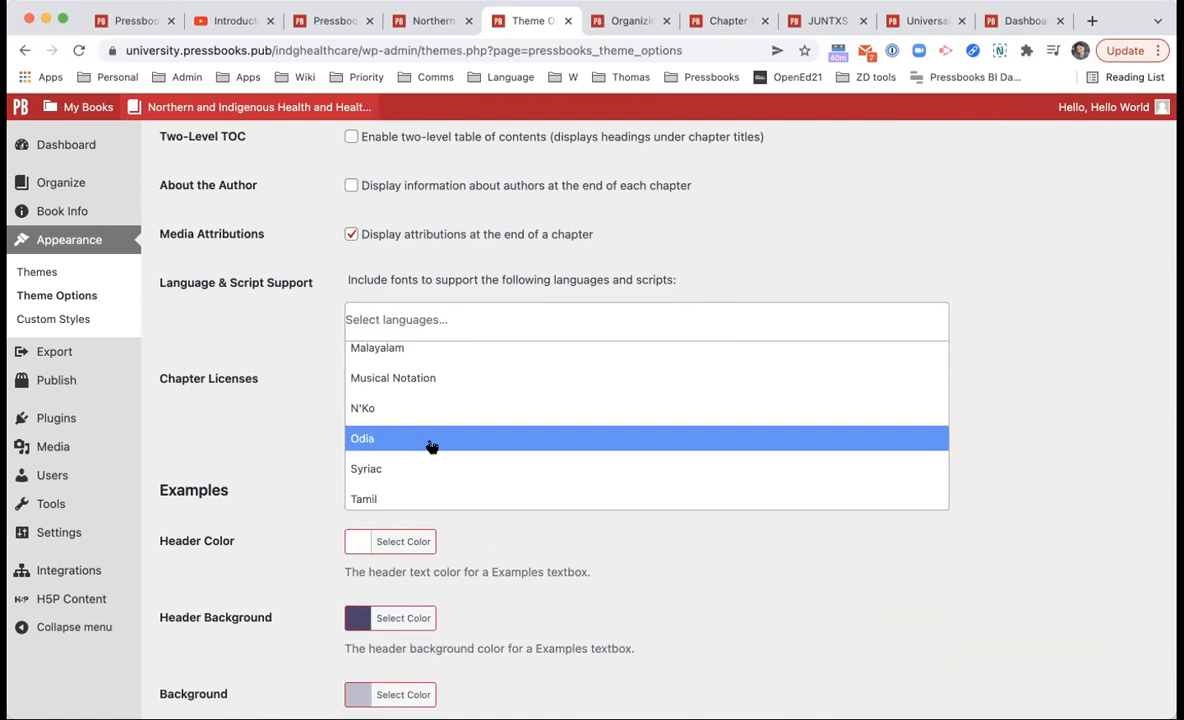
pyautogui.scroll(10, 431, 447)
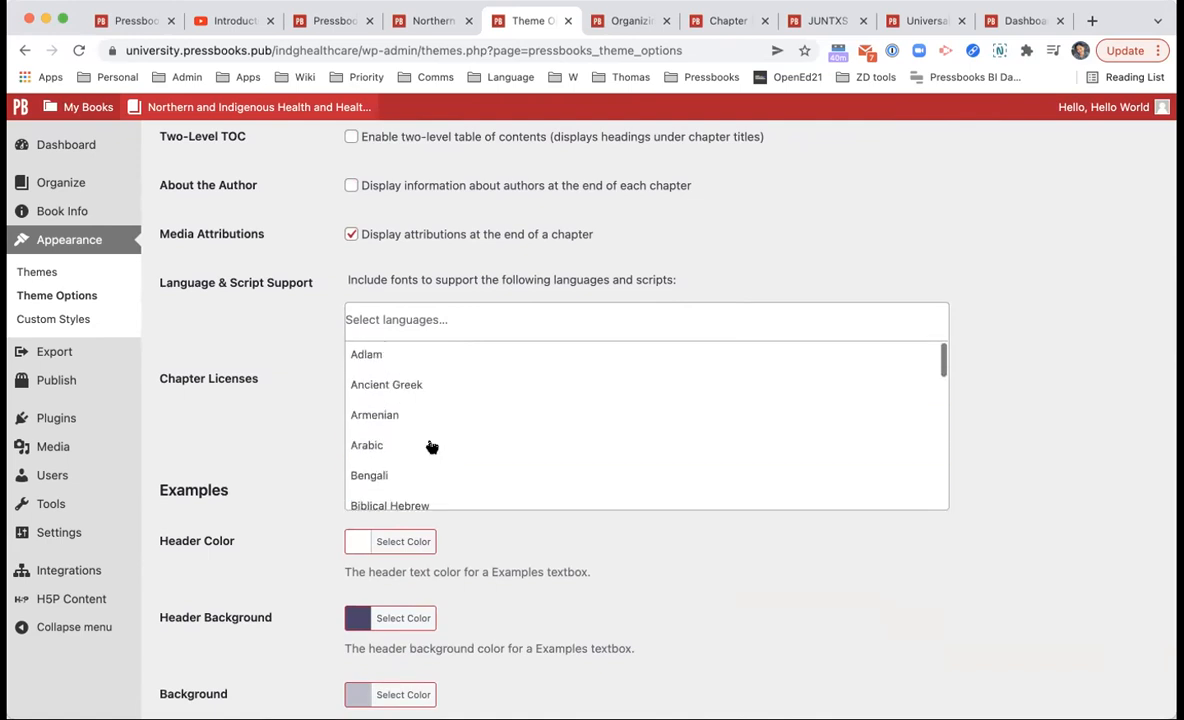
pyautogui.scroll(-3, 423, 476)
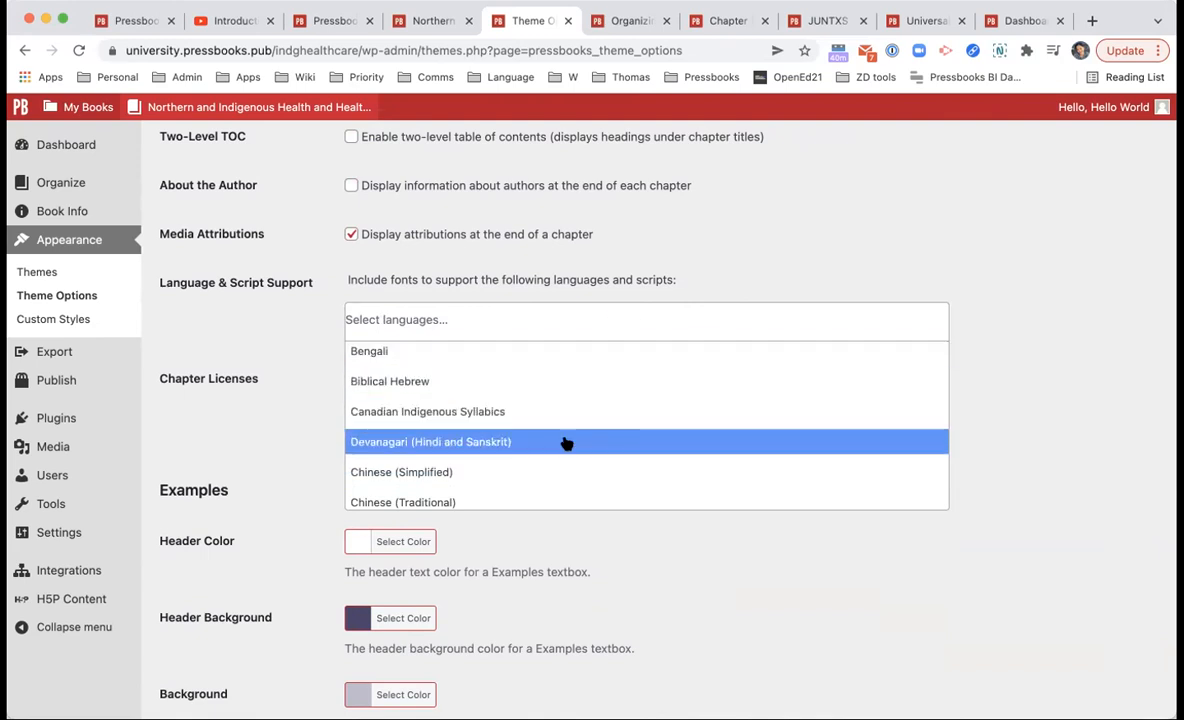
pyautogui.click(1025, 455)
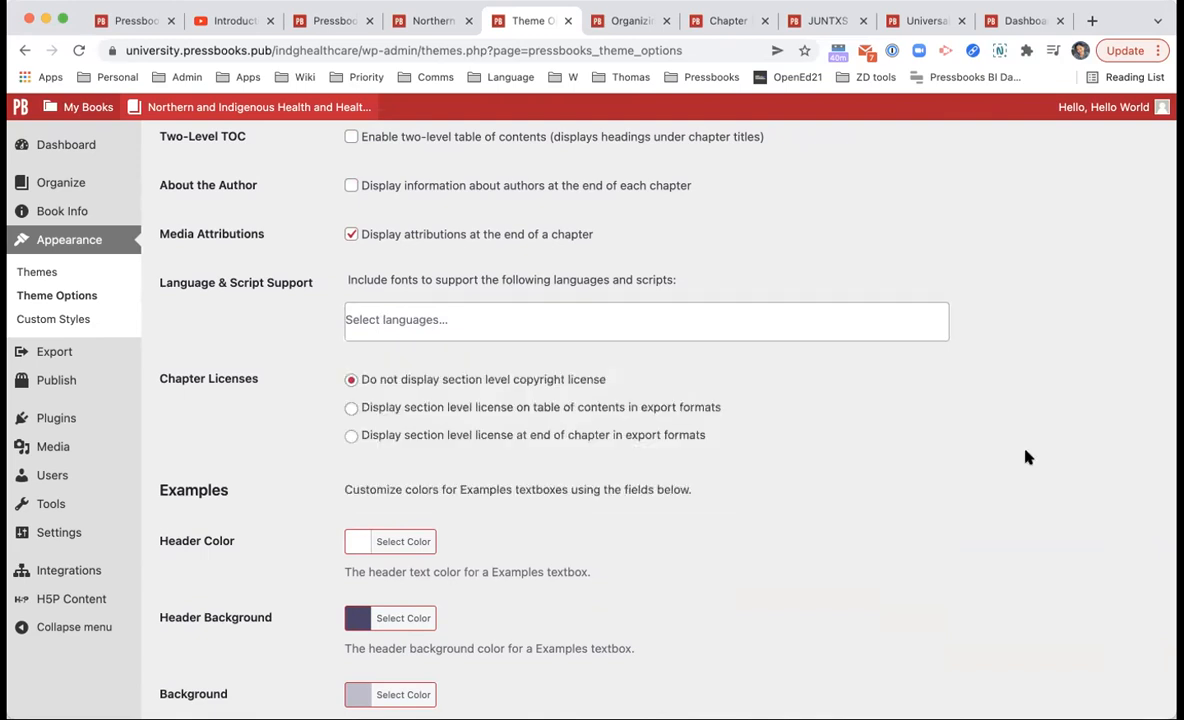
pyautogui.scroll(3, 1025, 455)
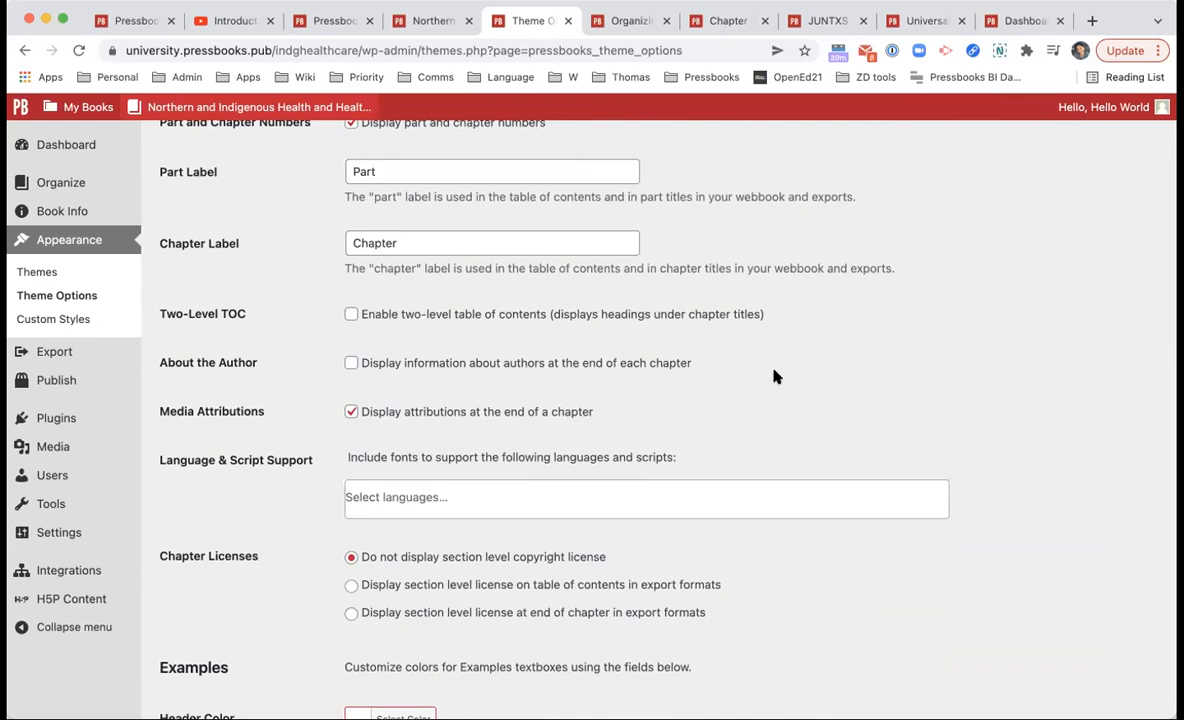
pyautogui.scroll(5, 775, 376)
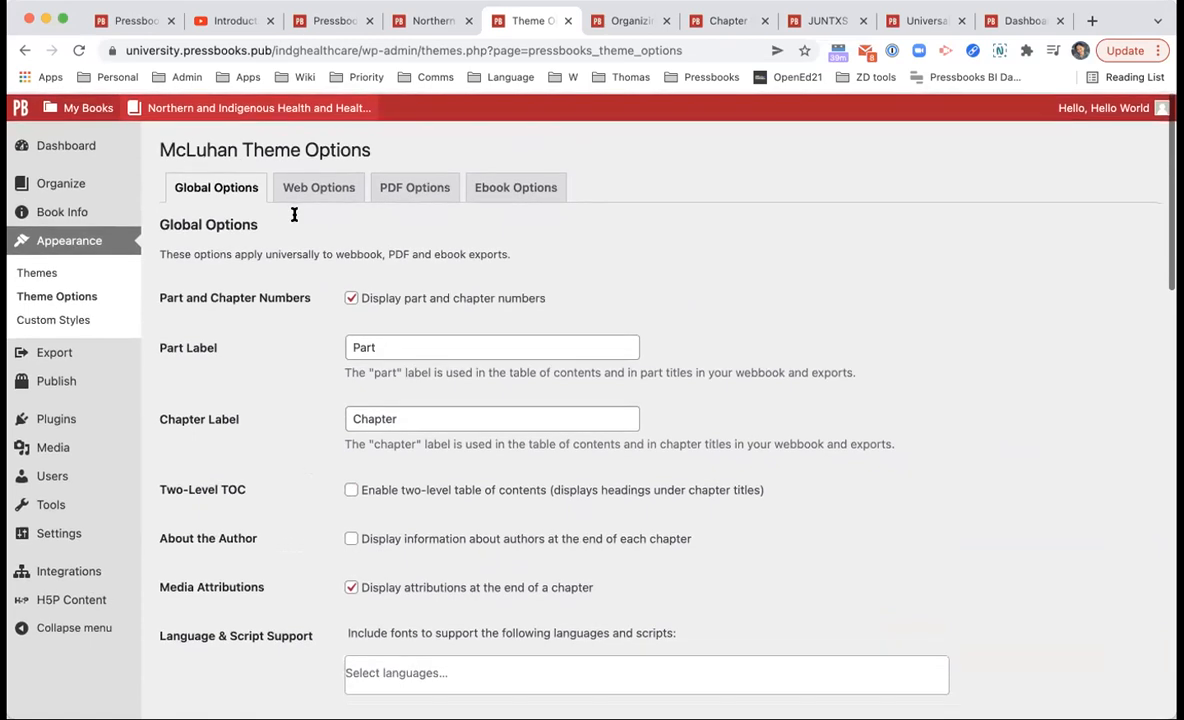
# Step: Save McLuhan's Web Options with Enable Source Comparison left on, then open the webbook in a new tab
pyautogui.click(289, 184)
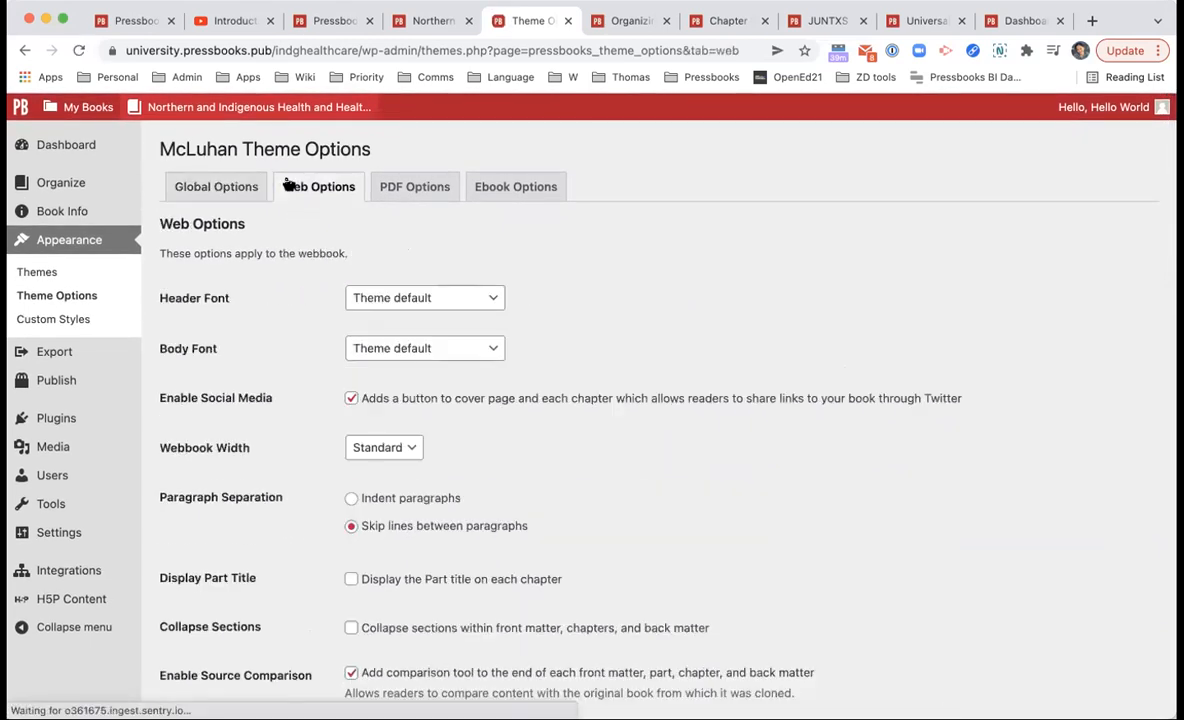
pyautogui.scroll(-1, 455, 470)
pyautogui.scroll(-2, 465, 513)
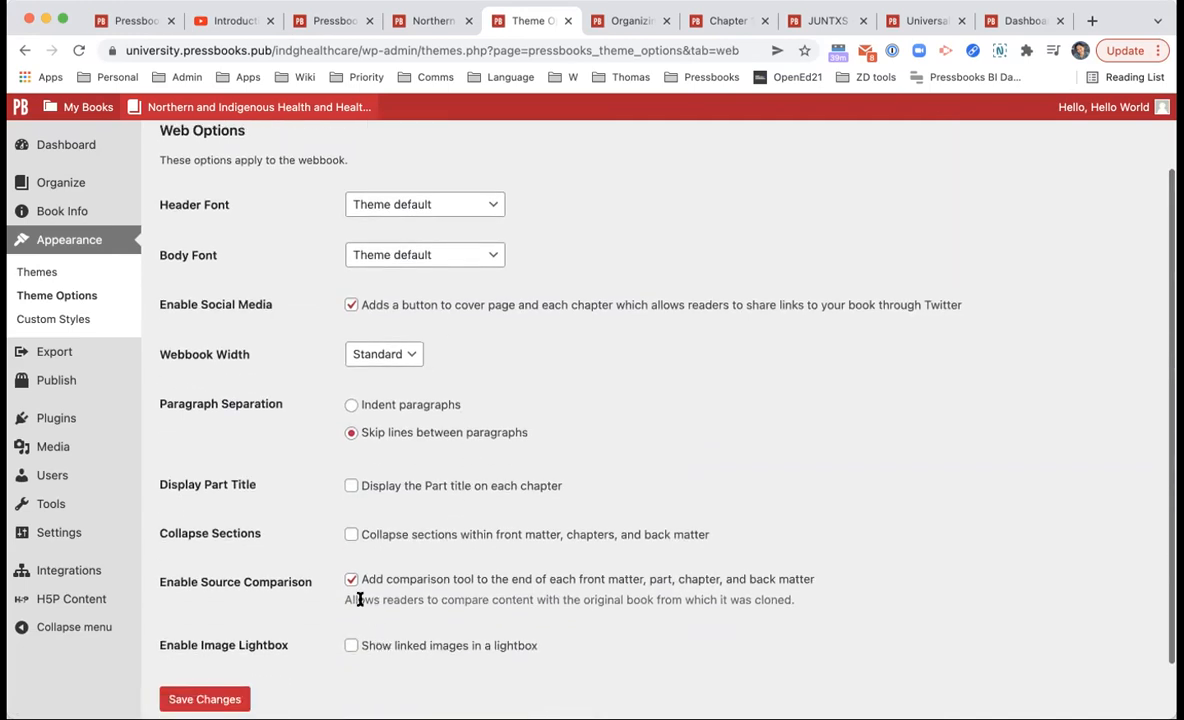
pyautogui.click(352, 579)
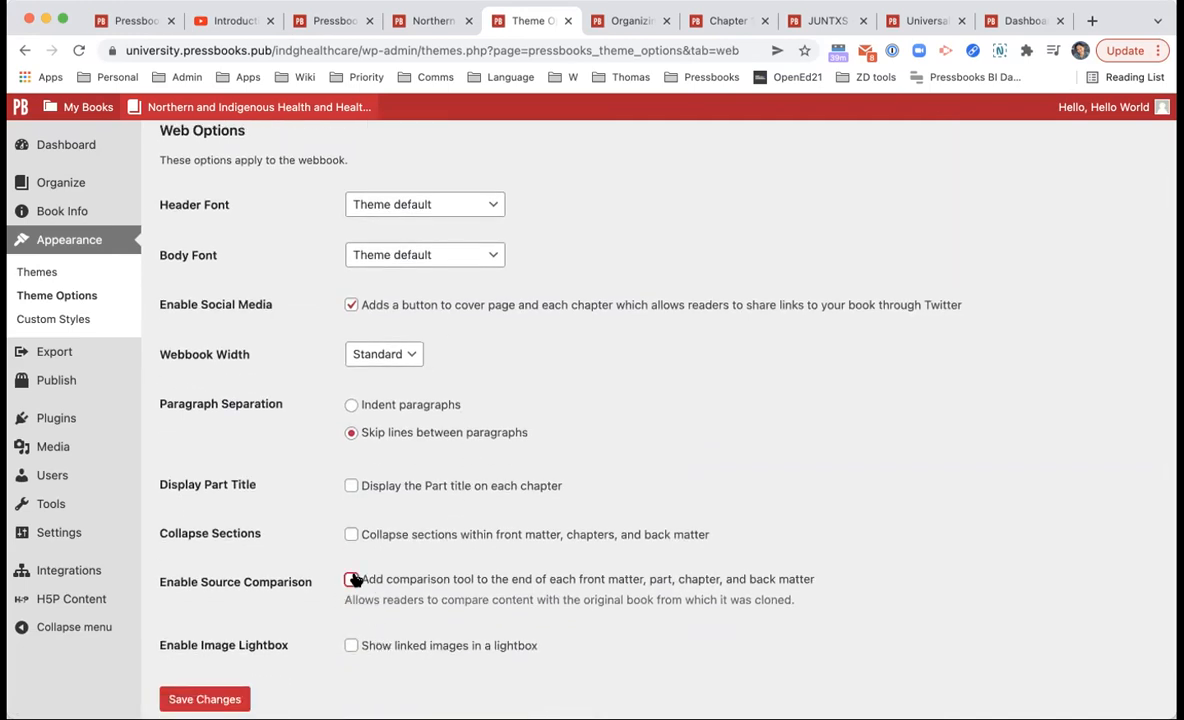
pyautogui.click(352, 579)
pyautogui.scroll(-2, 350, 590)
pyautogui.click(230, 637)
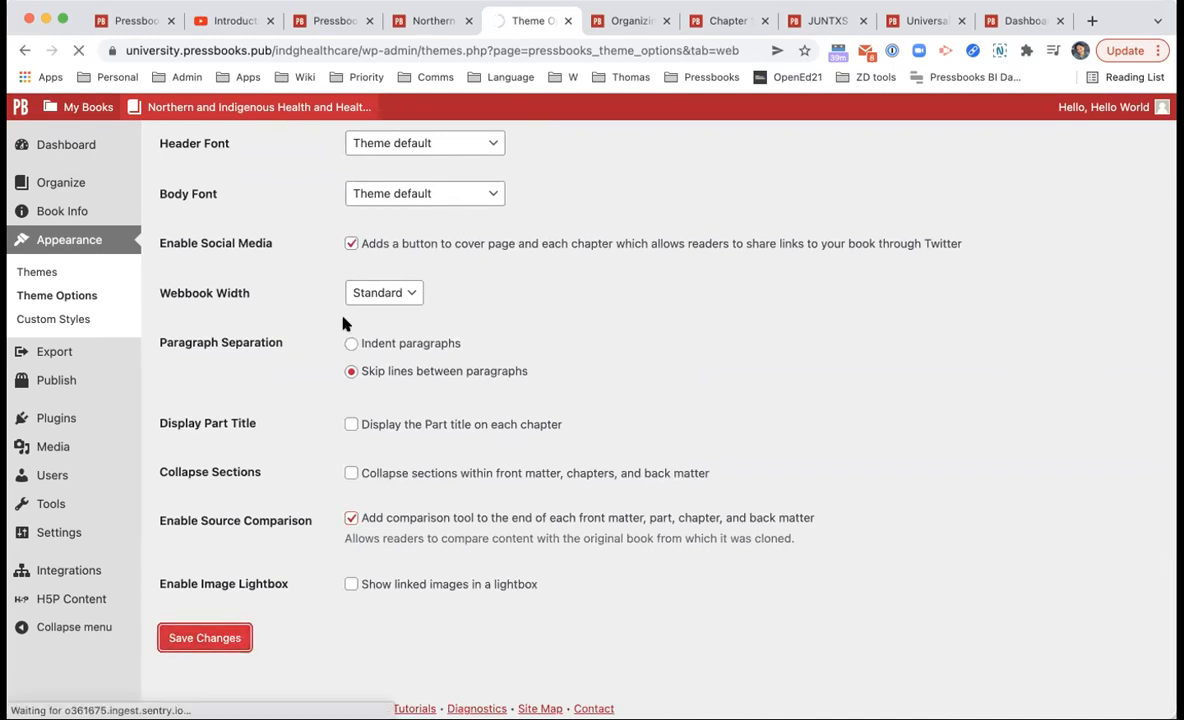
pyautogui.rightClick(286, 113)
pyautogui.click(338, 132)
# Step: Open the webbook's 1. Introduction chapter in a new tab
pyautogui.click(580, 20)
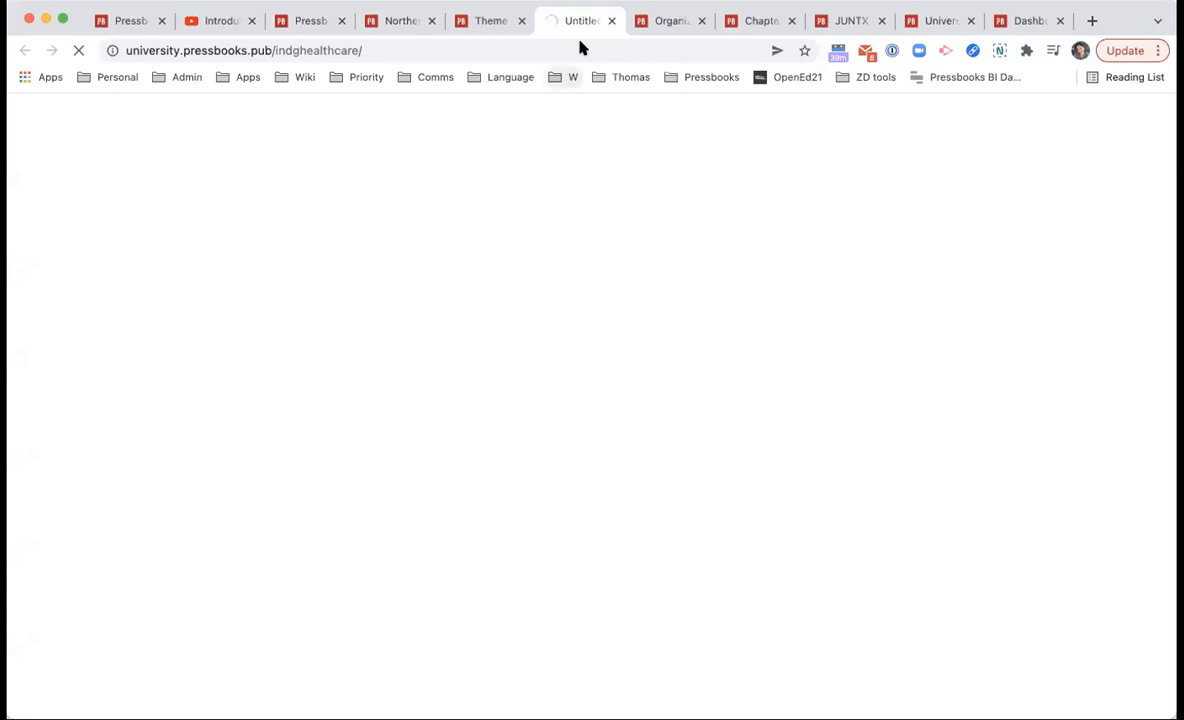
pyautogui.scroll(-5, 587, 125)
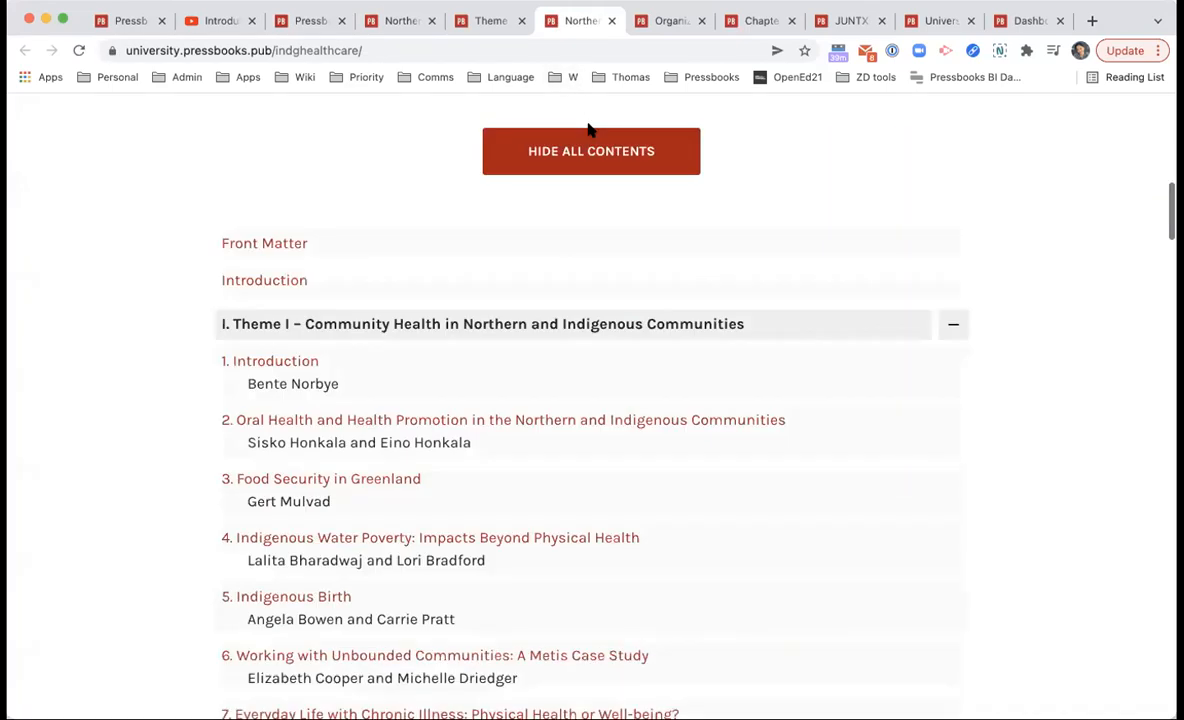
pyautogui.click(297, 361)
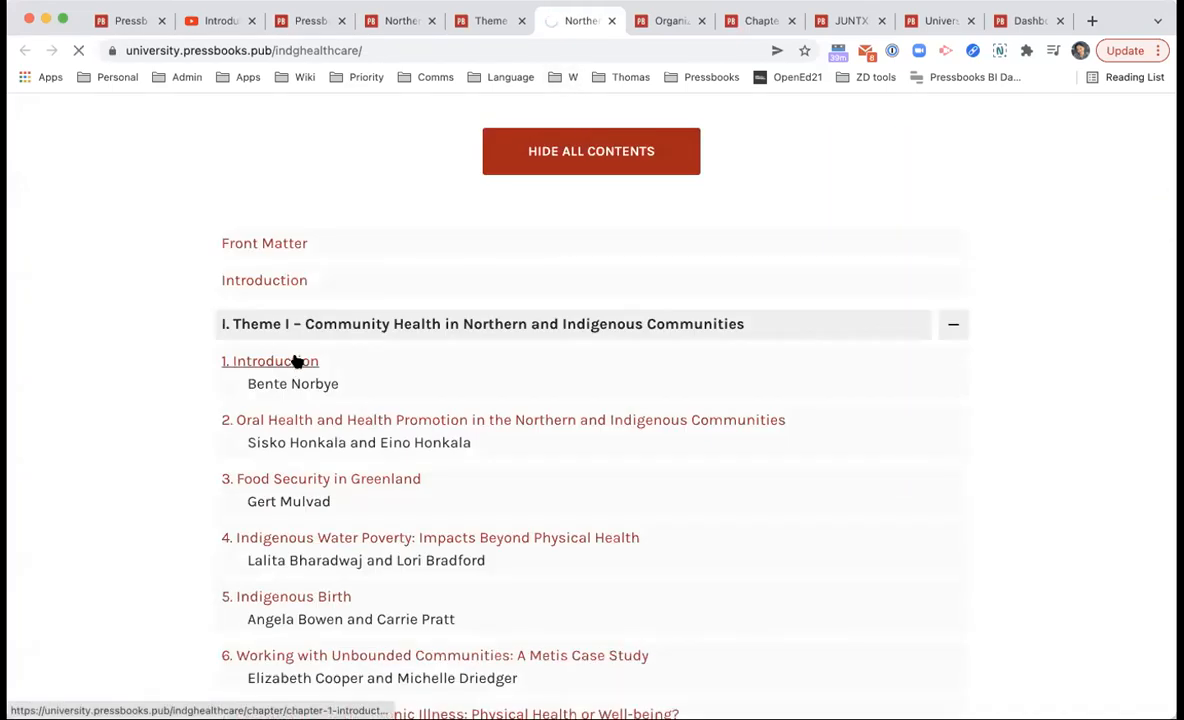
# Step: Show the chapter's comparison with the original (0 additions, 0 deletions), then return to theme options
pyautogui.scroll(-10, 558, 485)
pyautogui.scroll(-15, 558, 485)
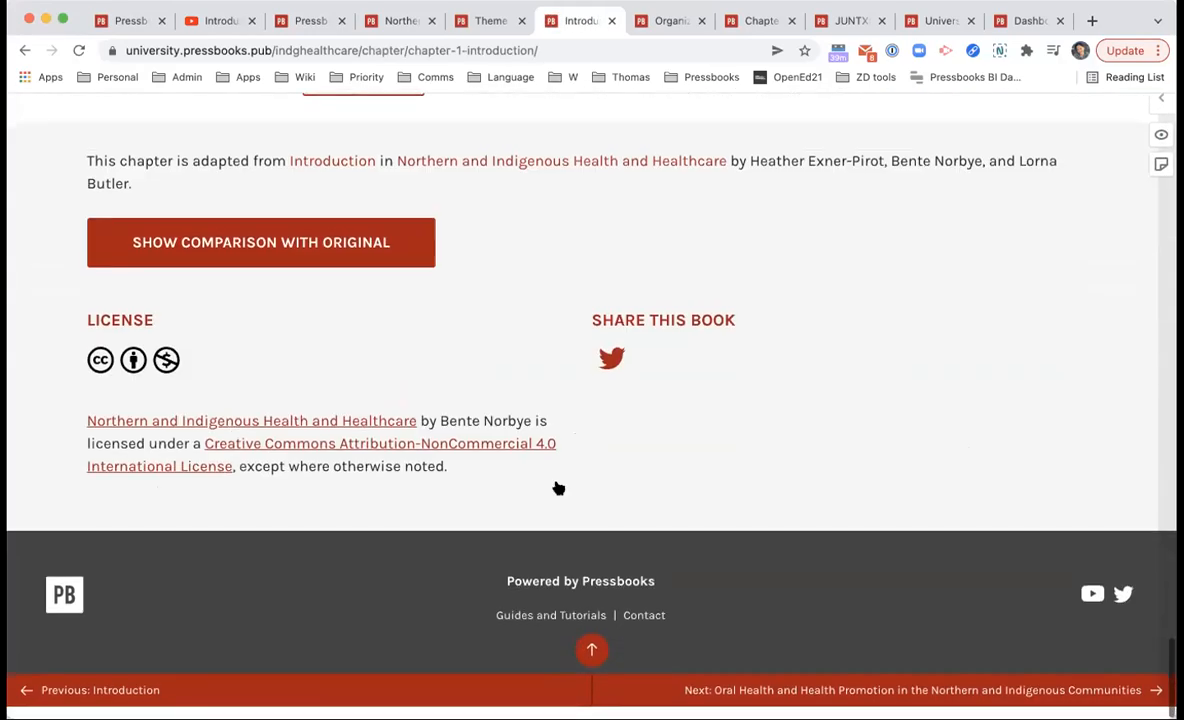
pyautogui.click(210, 257)
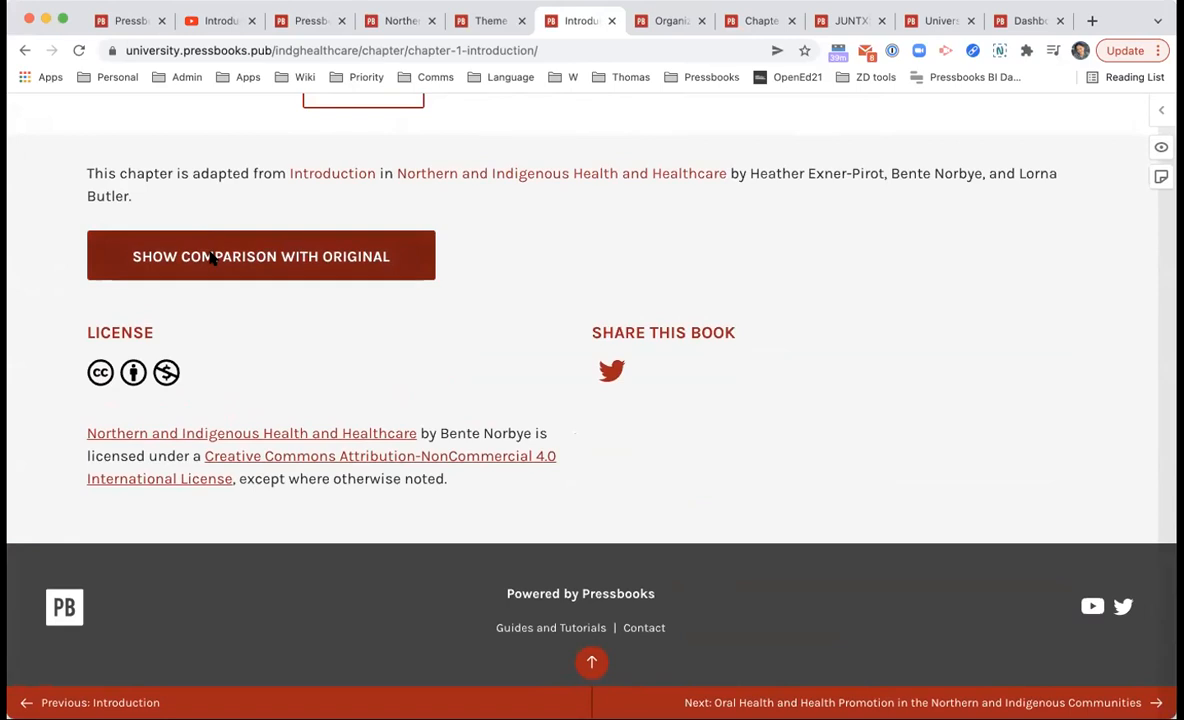
pyautogui.click(255, 255)
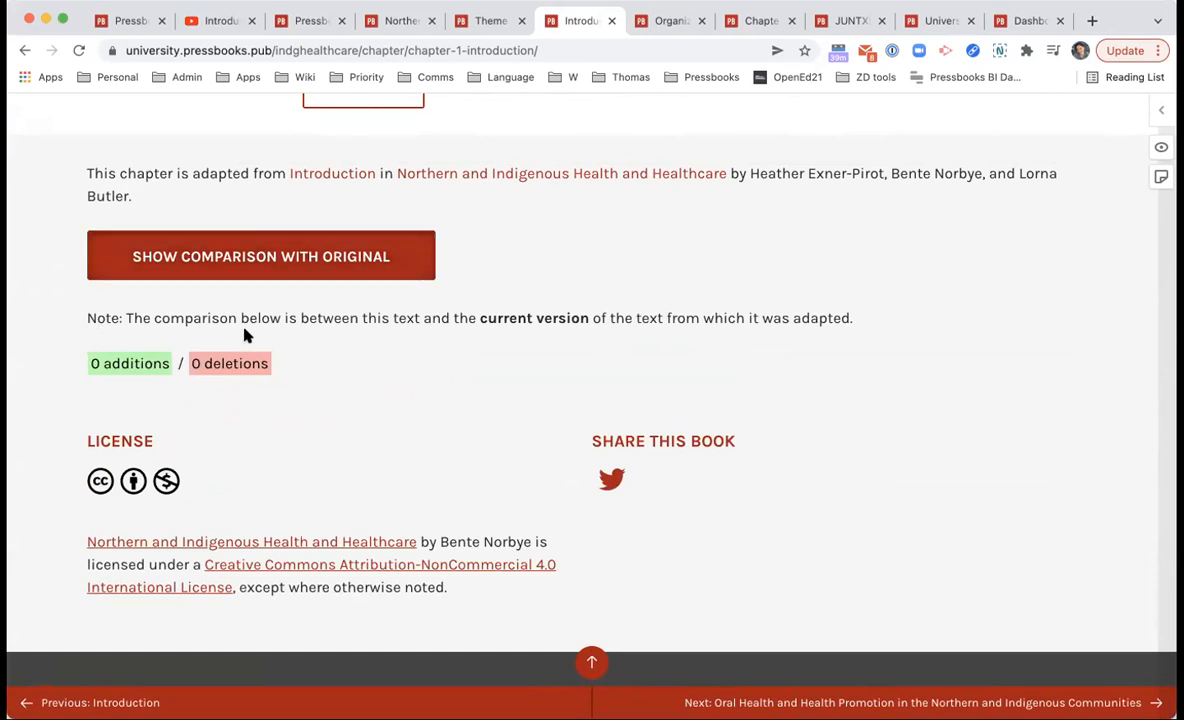
pyautogui.moveTo(335, 312); pyautogui.dragTo(550, 314)
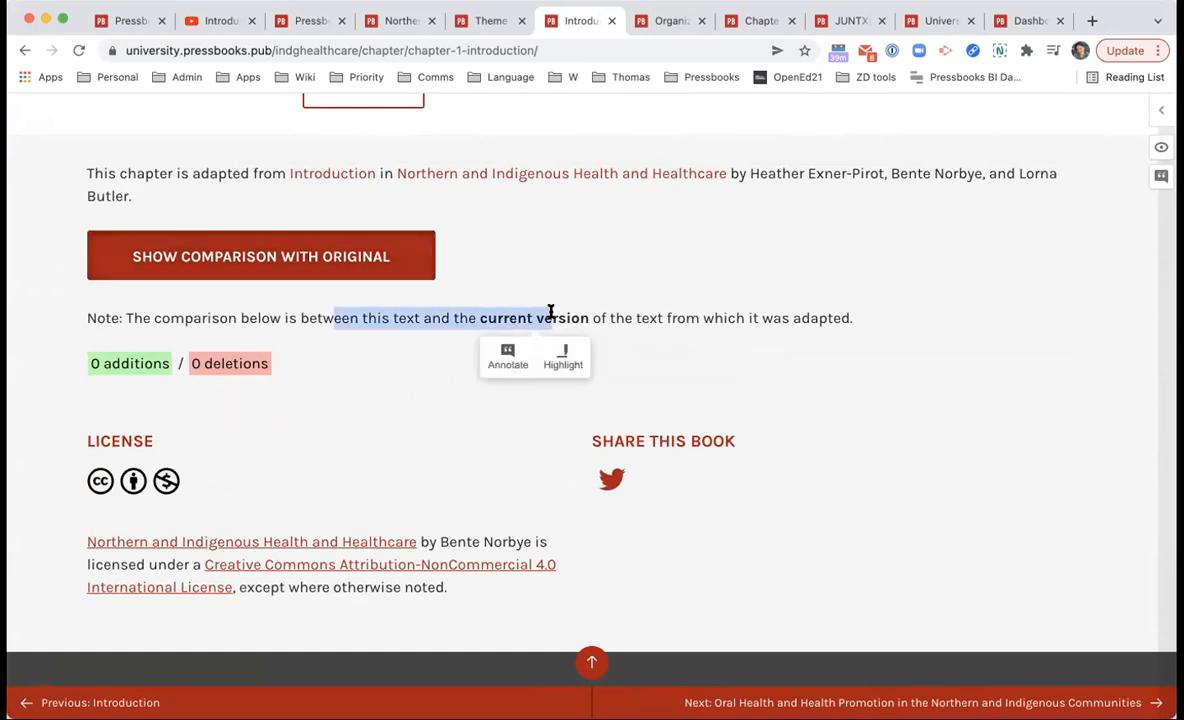
pyautogui.click(550, 312)
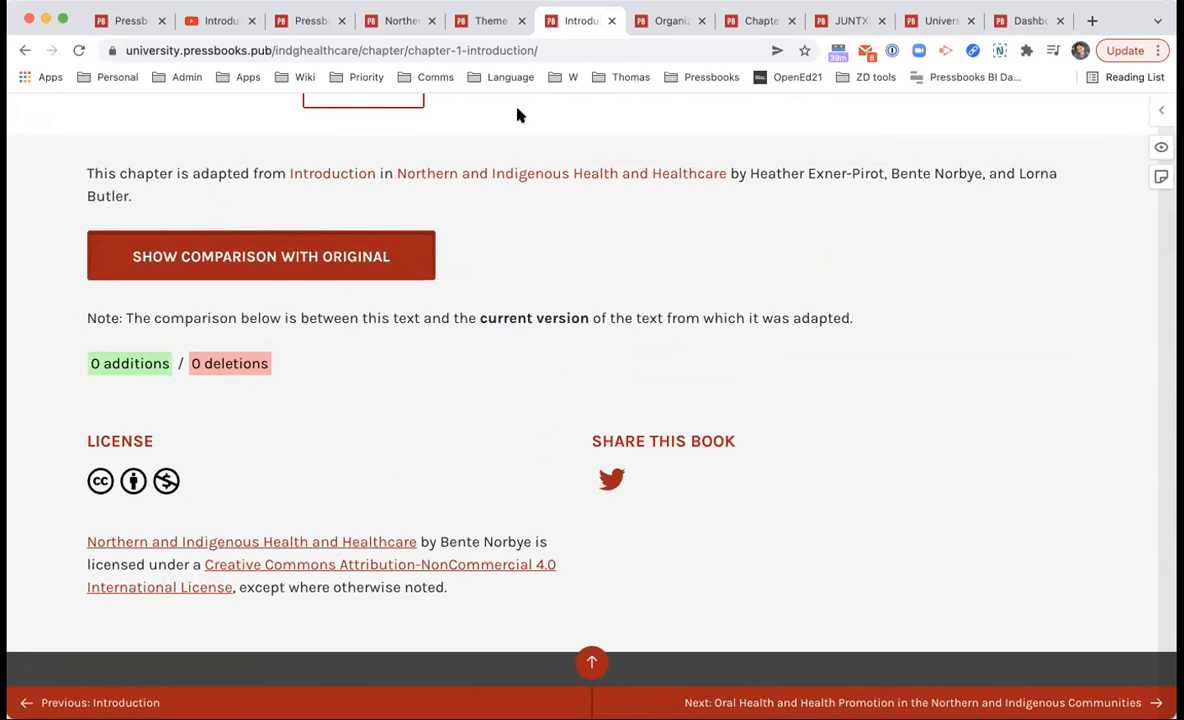
pyautogui.click(479, 22)
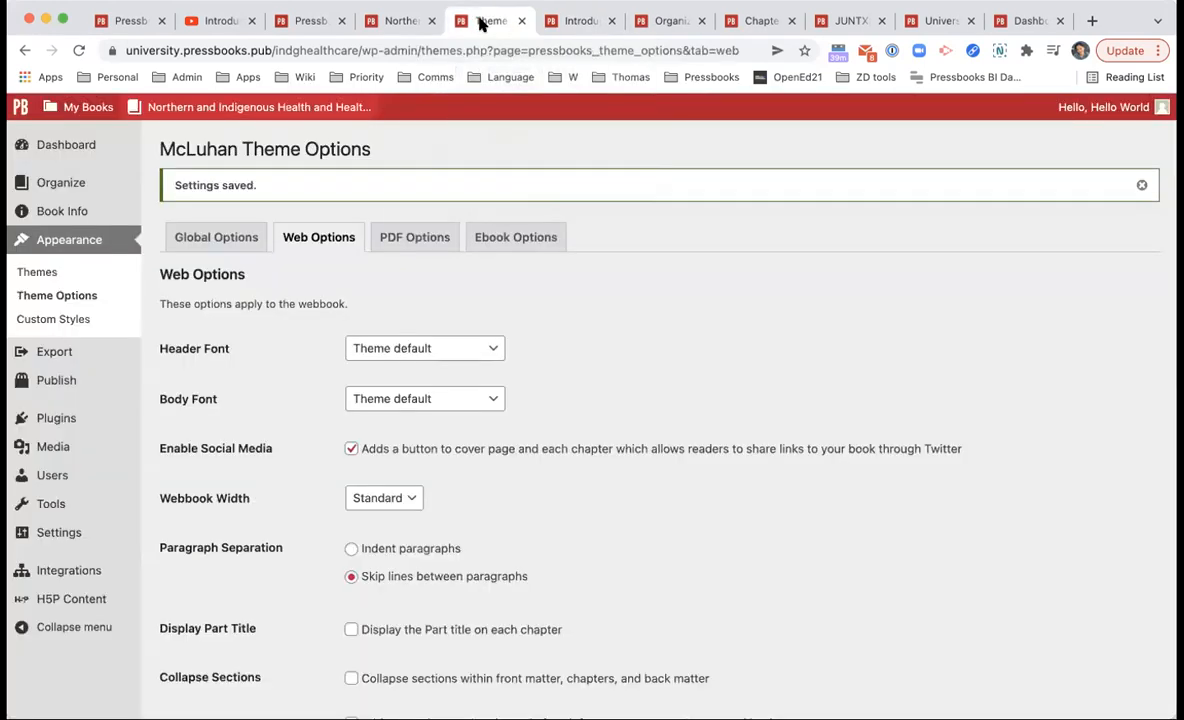
pyautogui.hotkey('ctrl', 'Tab')
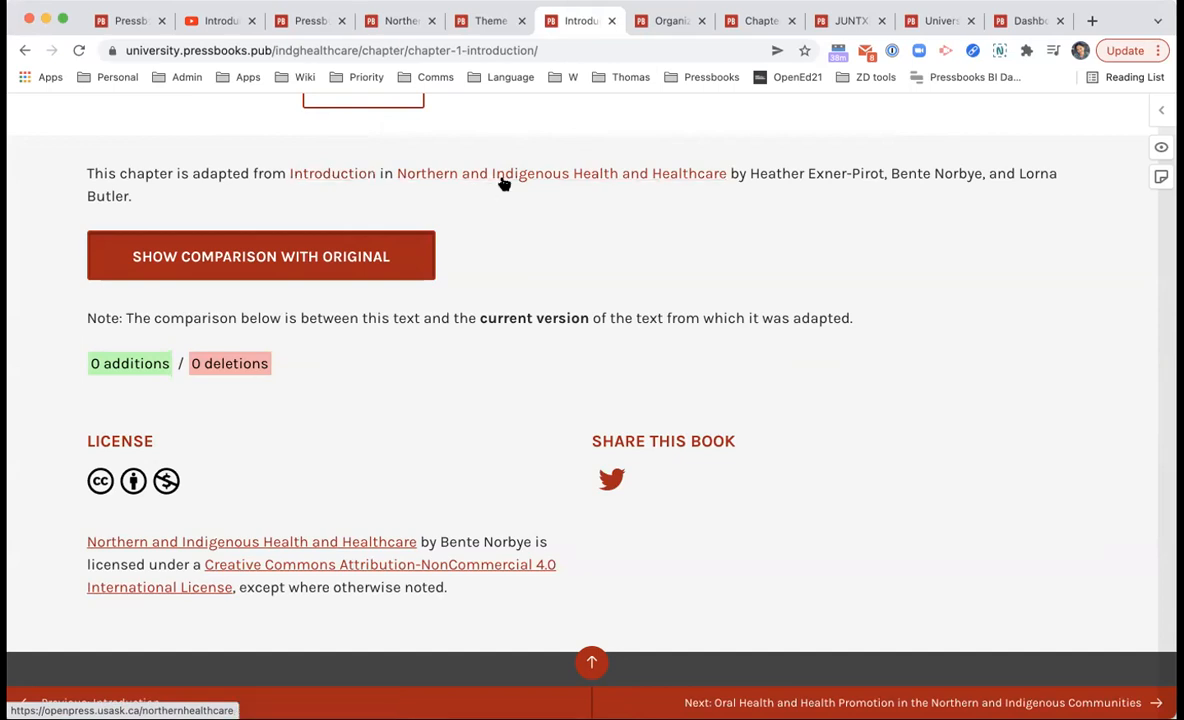
pyautogui.click(487, 22)
pyautogui.scroll(-1, 484, 164)
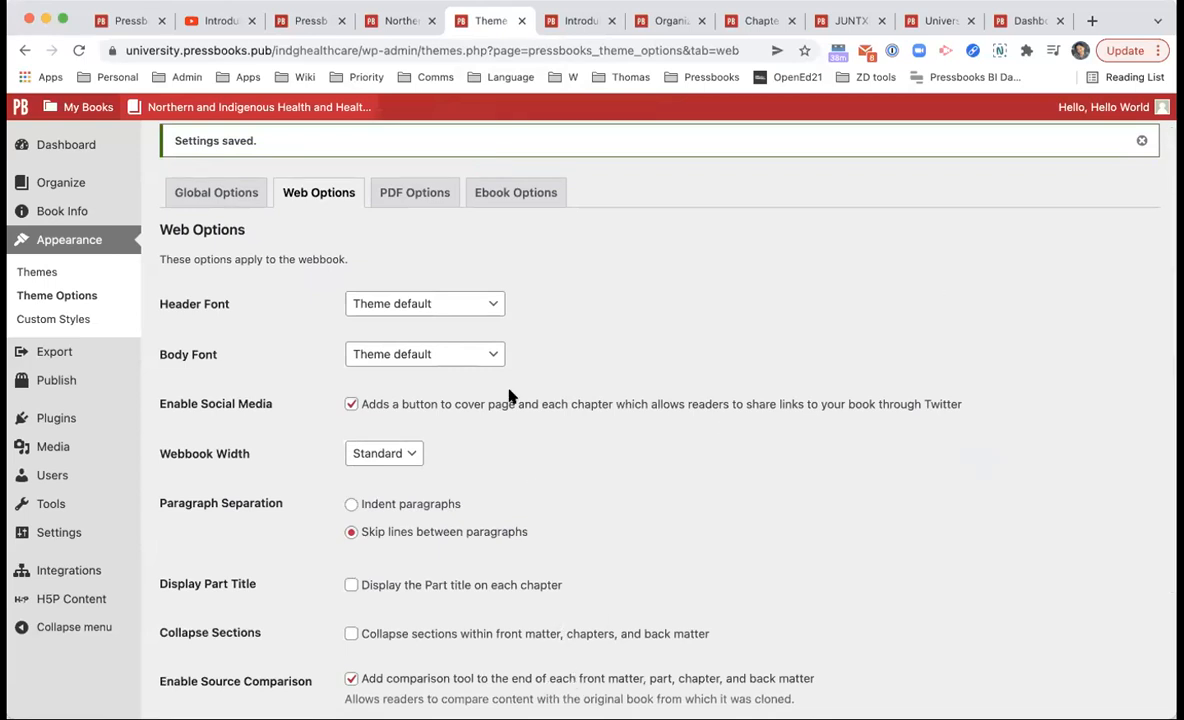
pyautogui.scroll(-3, 510, 350)
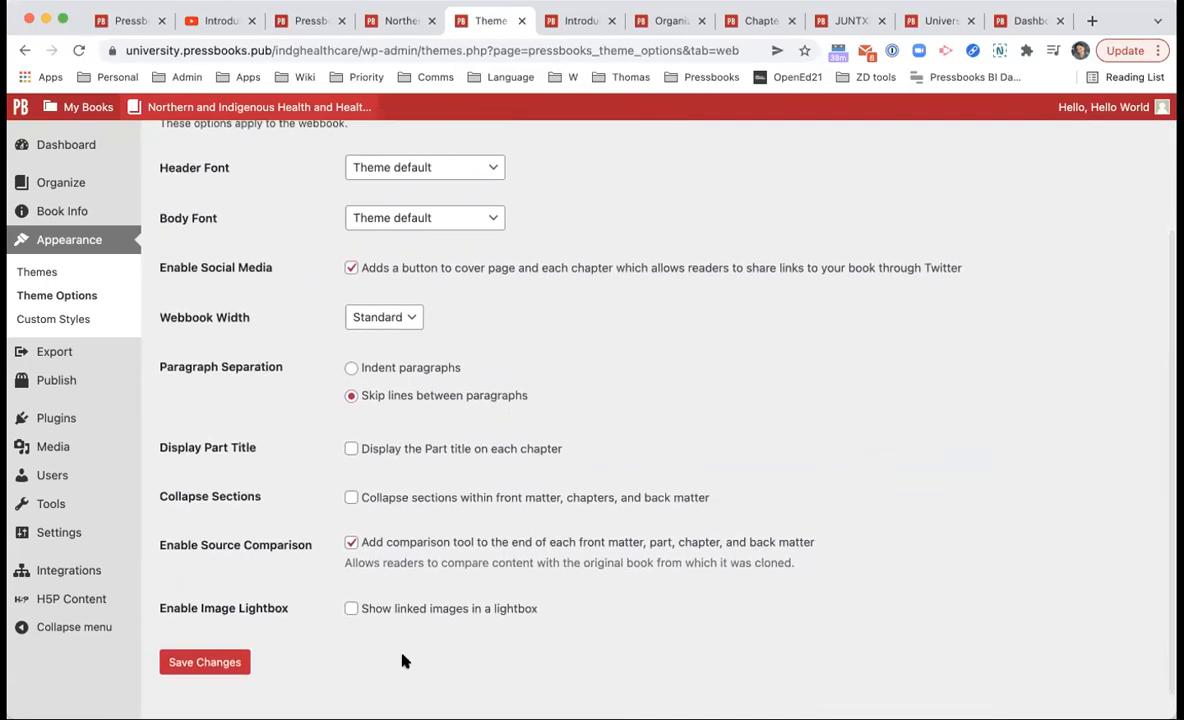
pyautogui.scroll(4, 359, 478)
# Step: Look through McLuhan's PDF Options settings
pyautogui.click(390, 237)
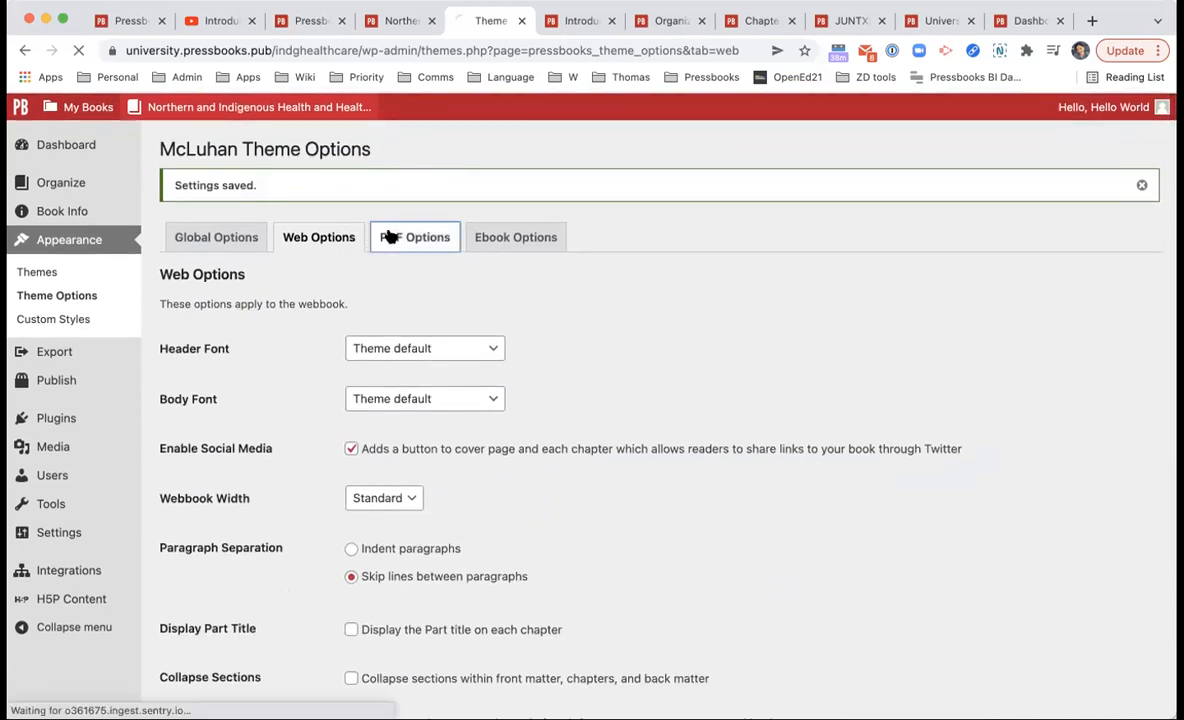
pyautogui.scroll(-1, 545, 363)
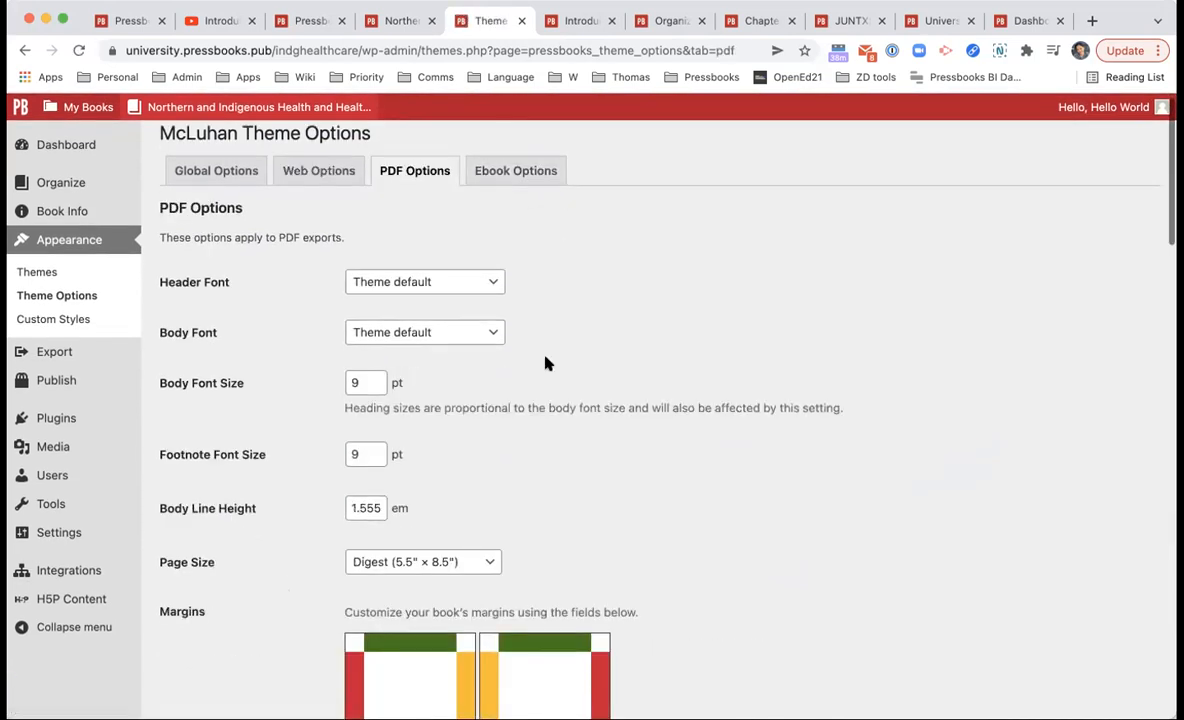
pyautogui.scroll(-2, 461, 178)
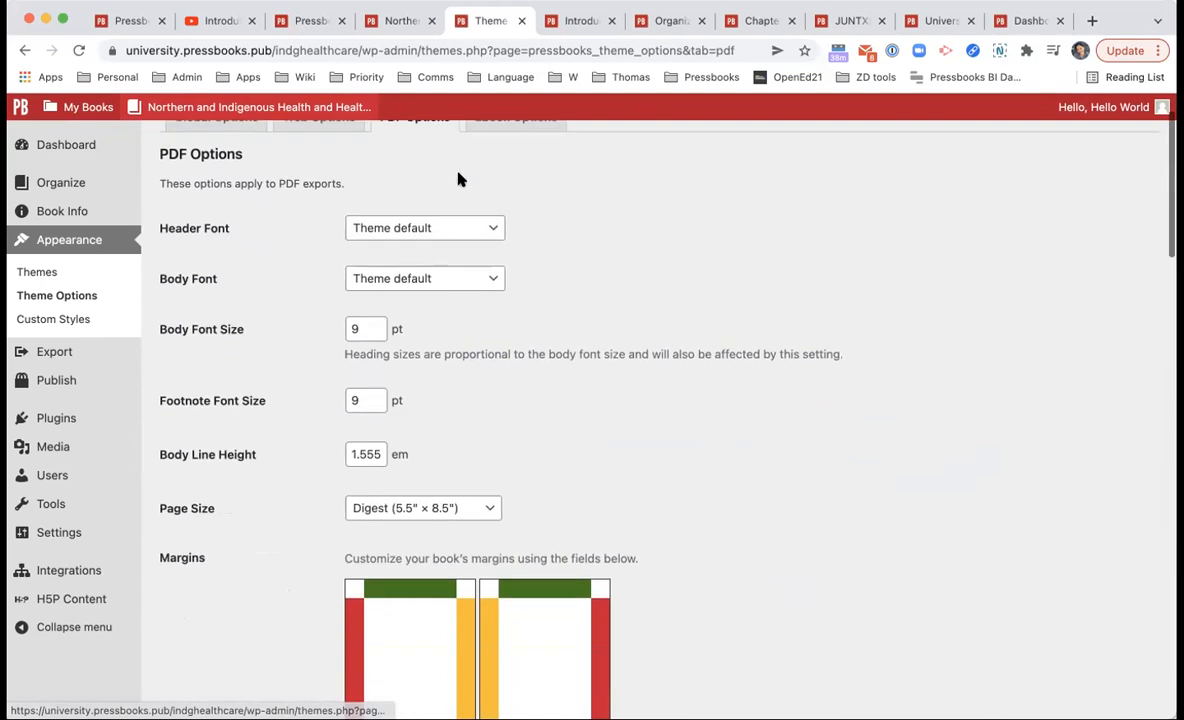
pyautogui.scroll(-2, 459, 578)
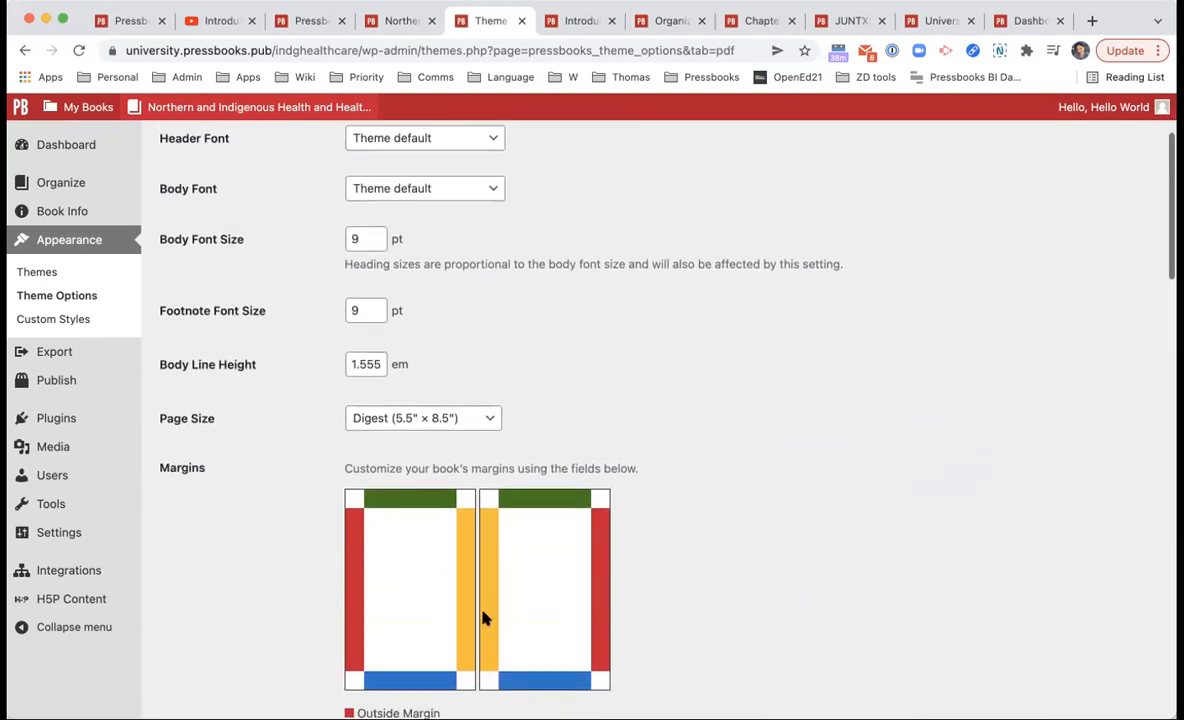
pyautogui.scroll(3, 475, 560)
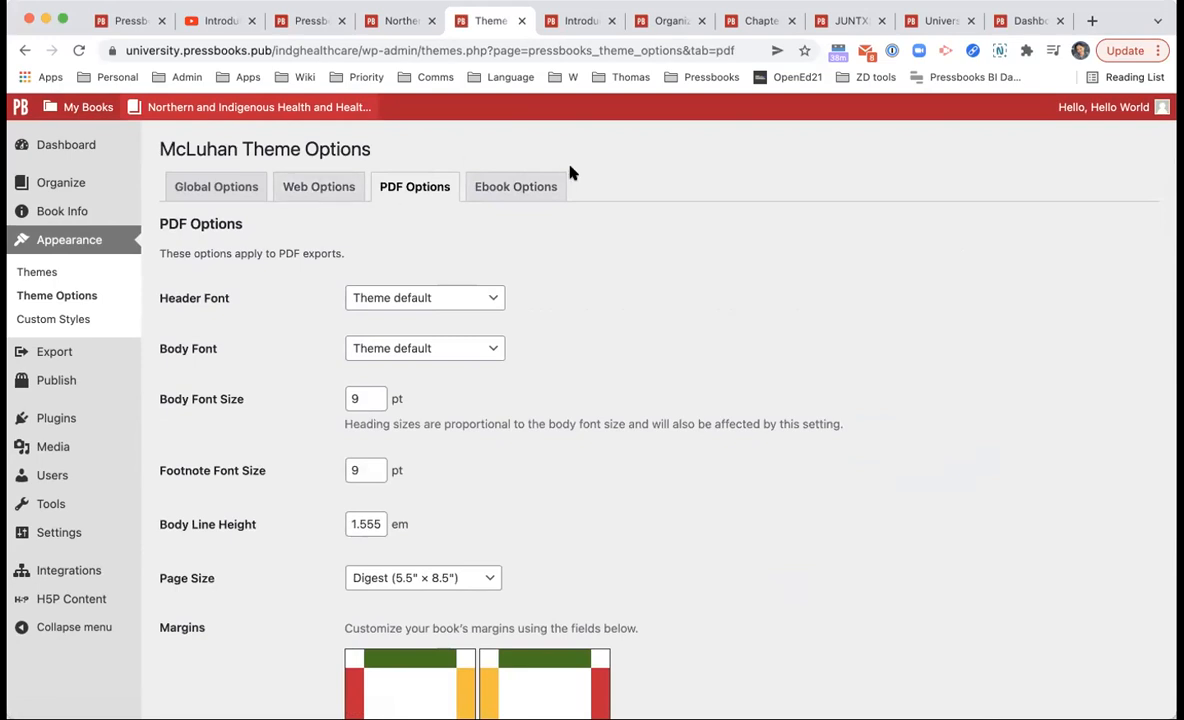
# Step: Review McLuhan's Global Options, with part and chapter numbers and media attributions on
pyautogui.click(229, 186)
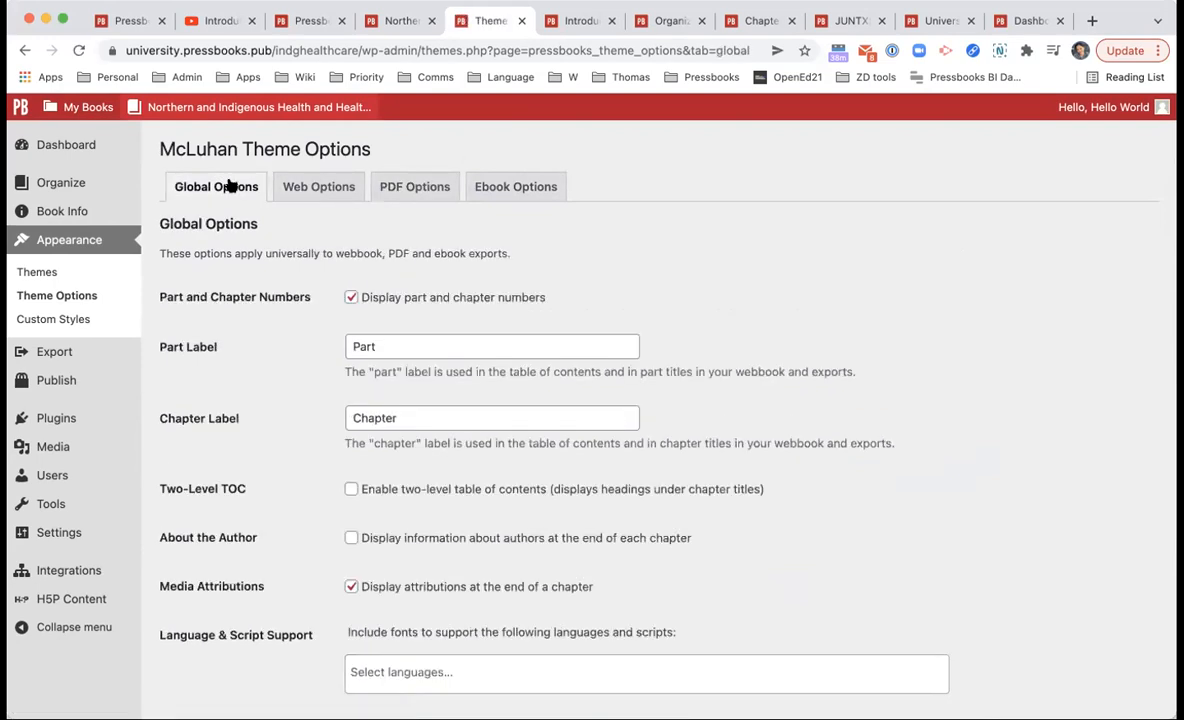
pyautogui.scroll(-10, 300, 360)
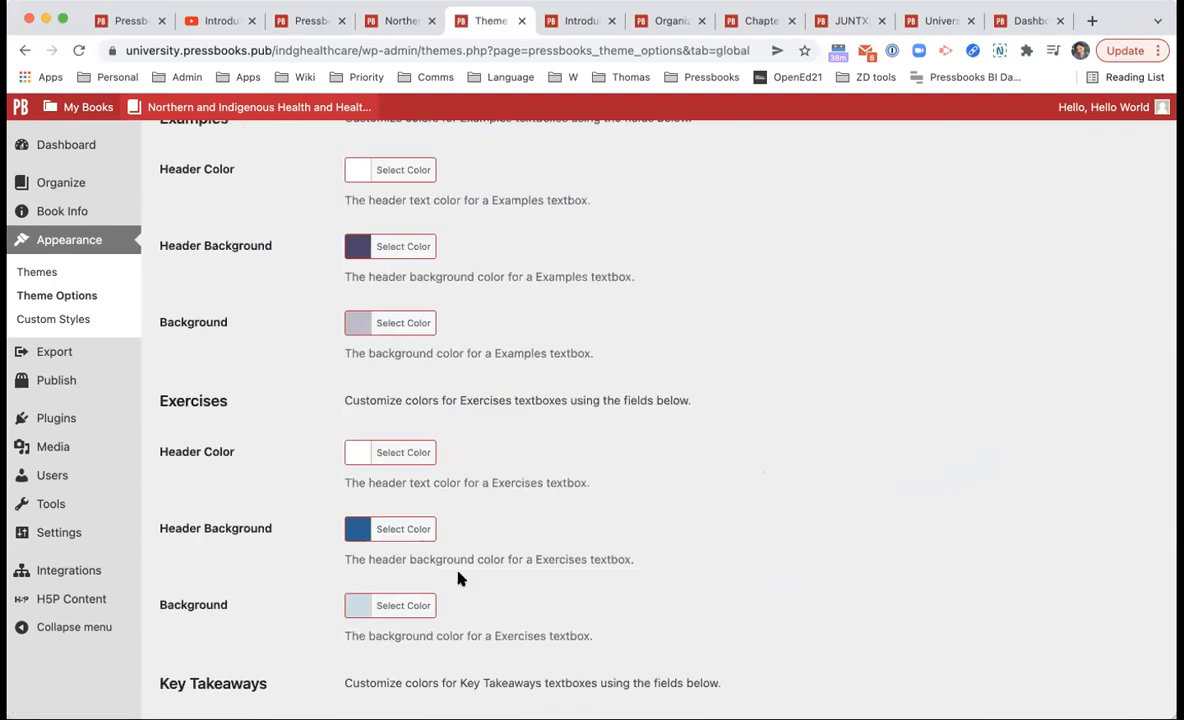
pyautogui.scroll(2, 458, 578)
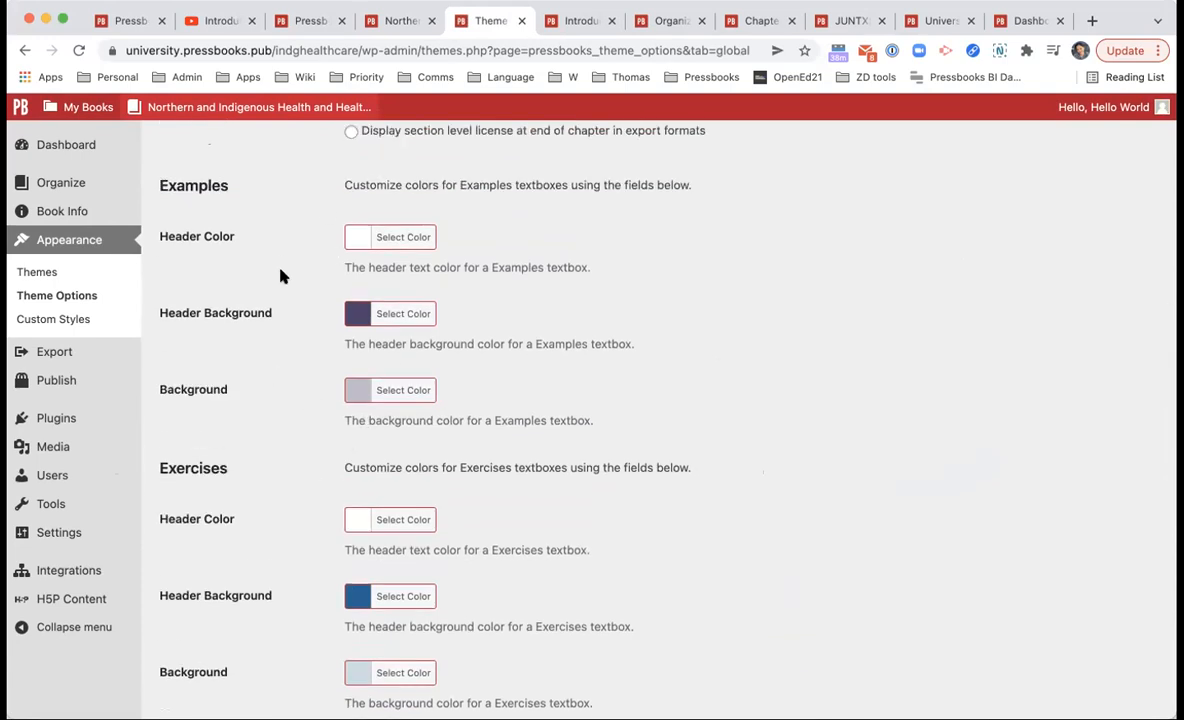
pyautogui.scroll(10, 280, 276)
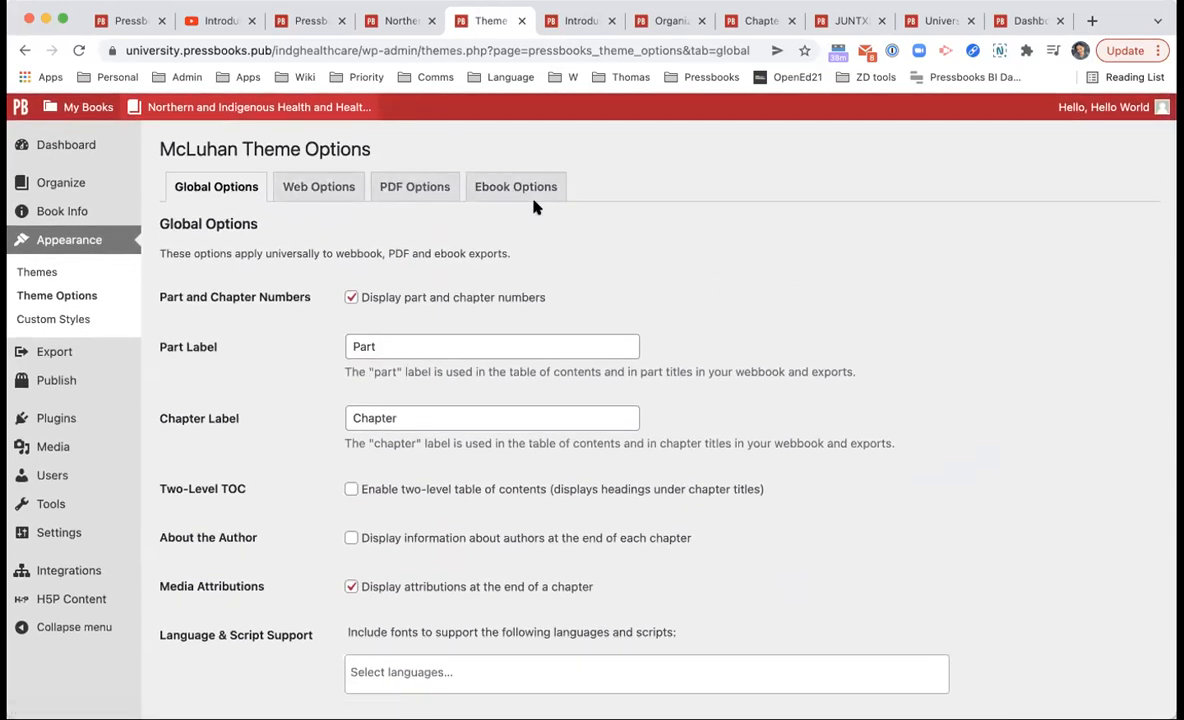
# Step: Open Custom Styles, check the Web/Ebook/PDF format choices, and keep Web selected
pyautogui.click(102, 316)
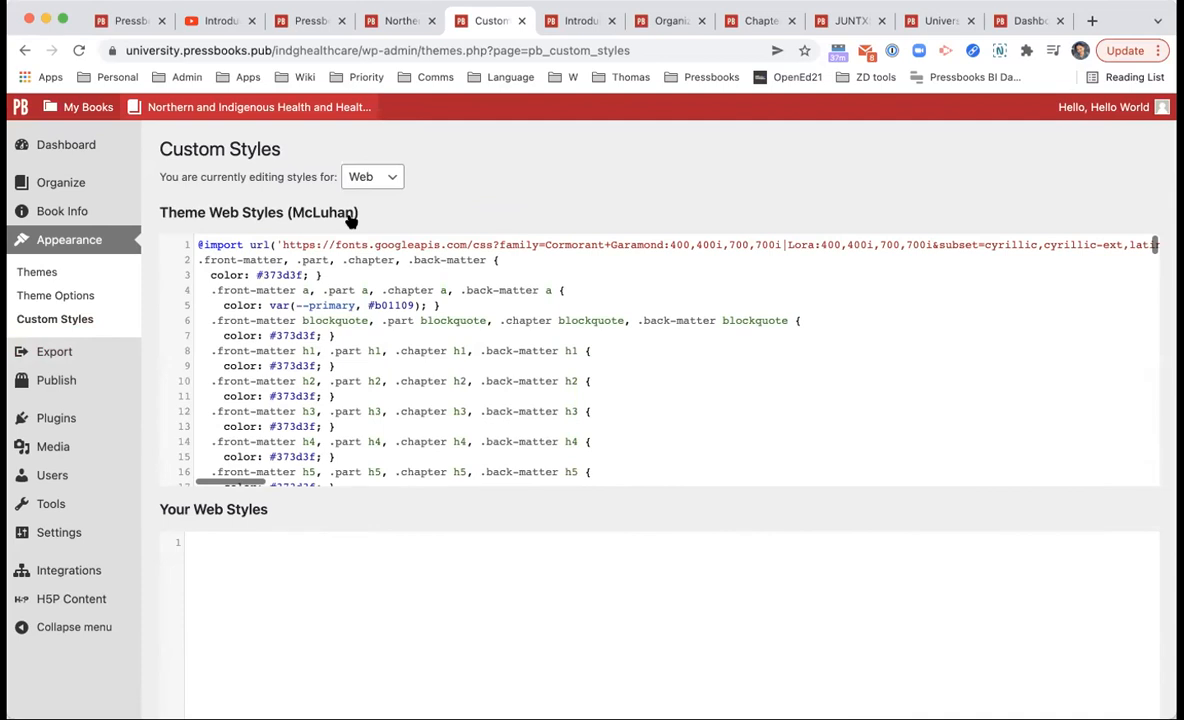
pyautogui.scroll(-10, 526, 302)
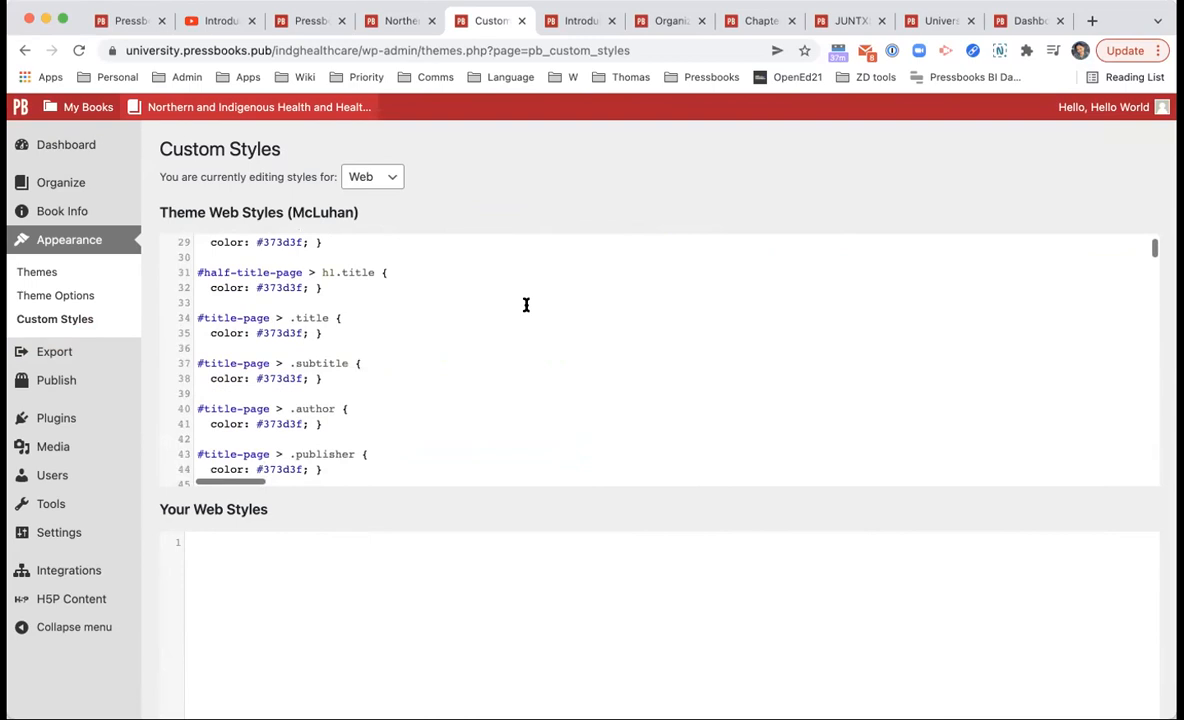
pyautogui.click(435, 548)
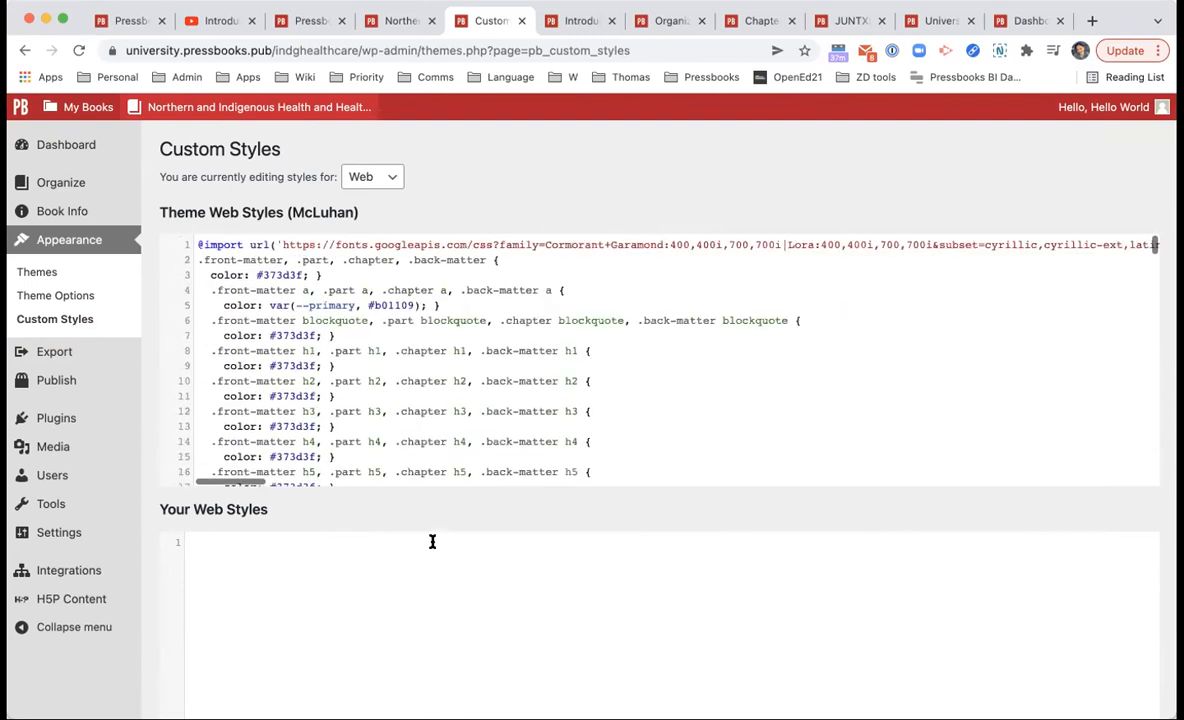
pyautogui.click(389, 177)
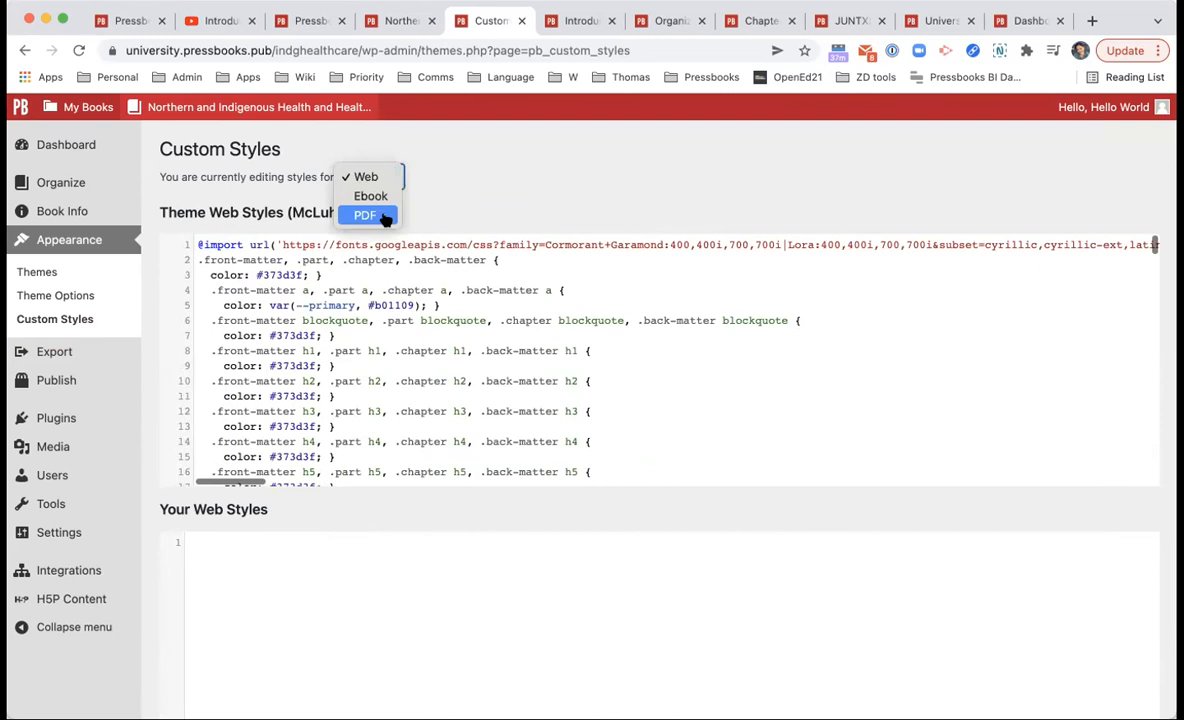
pyautogui.click(470, 317)
pyautogui.click(384, 177)
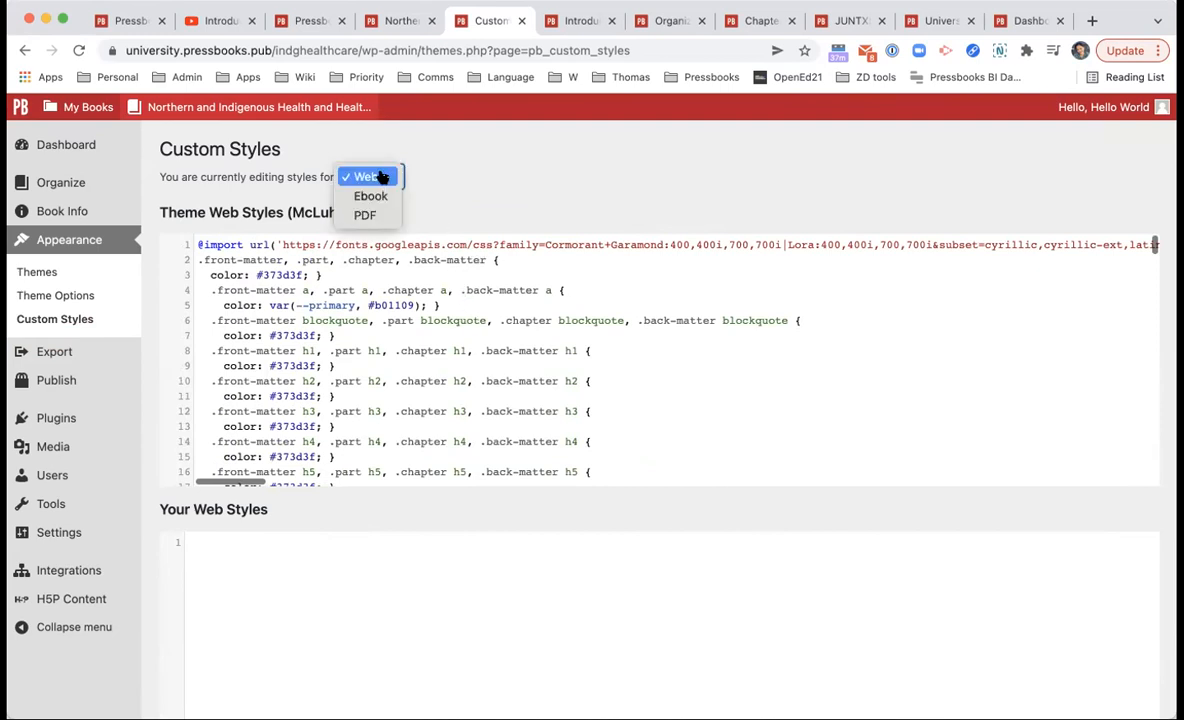
pyautogui.click(392, 270)
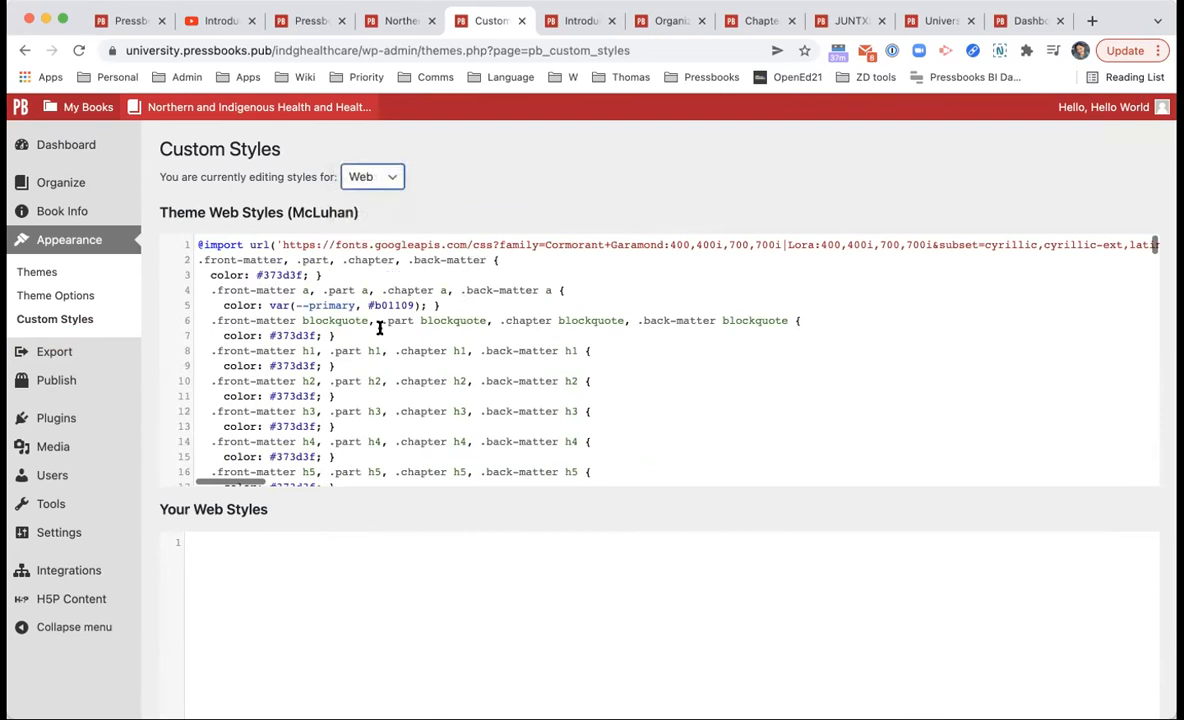
pyautogui.click(368, 177)
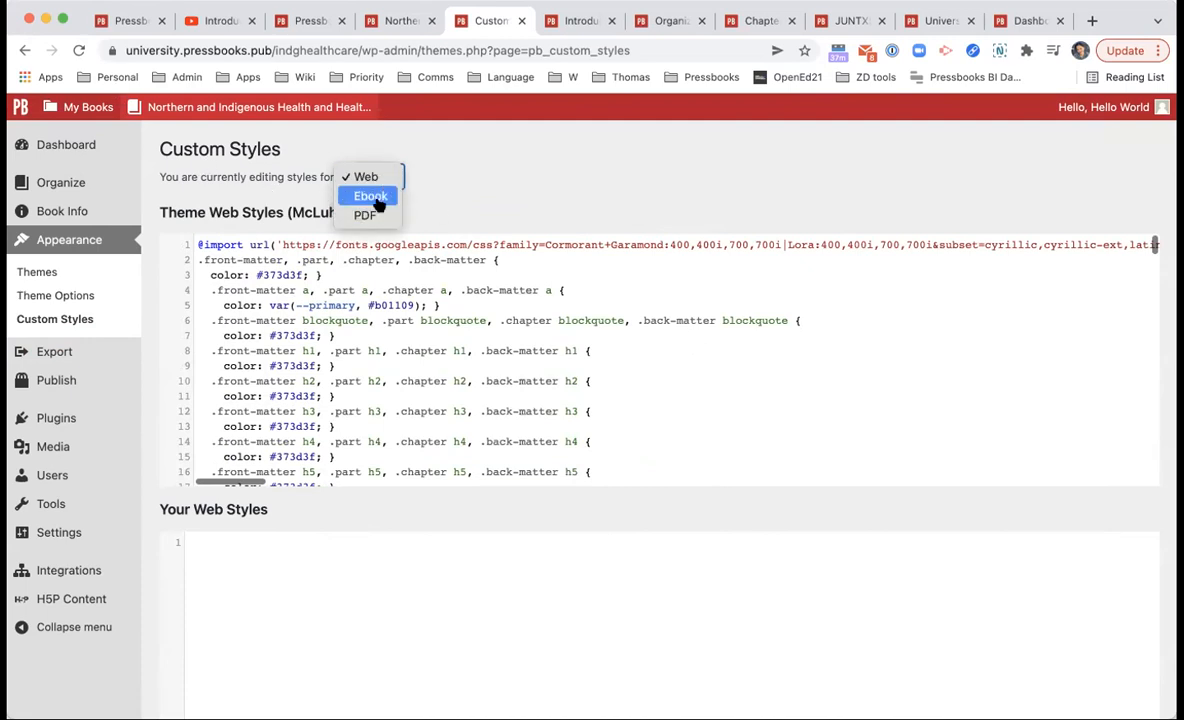
pyautogui.click(520, 217)
pyautogui.click(424, 541)
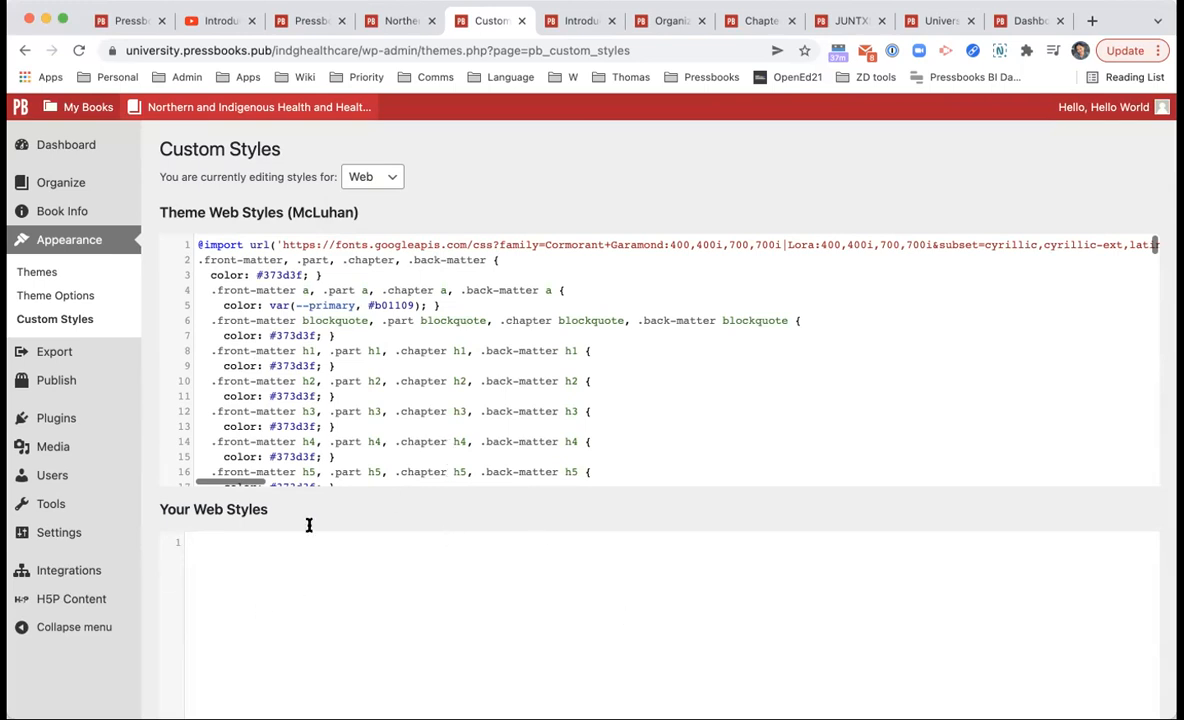
# Step: Review McLuhan's theme web stylesheet above the empty Your Web Styles editor
pyautogui.scroll(-3, 386, 333)
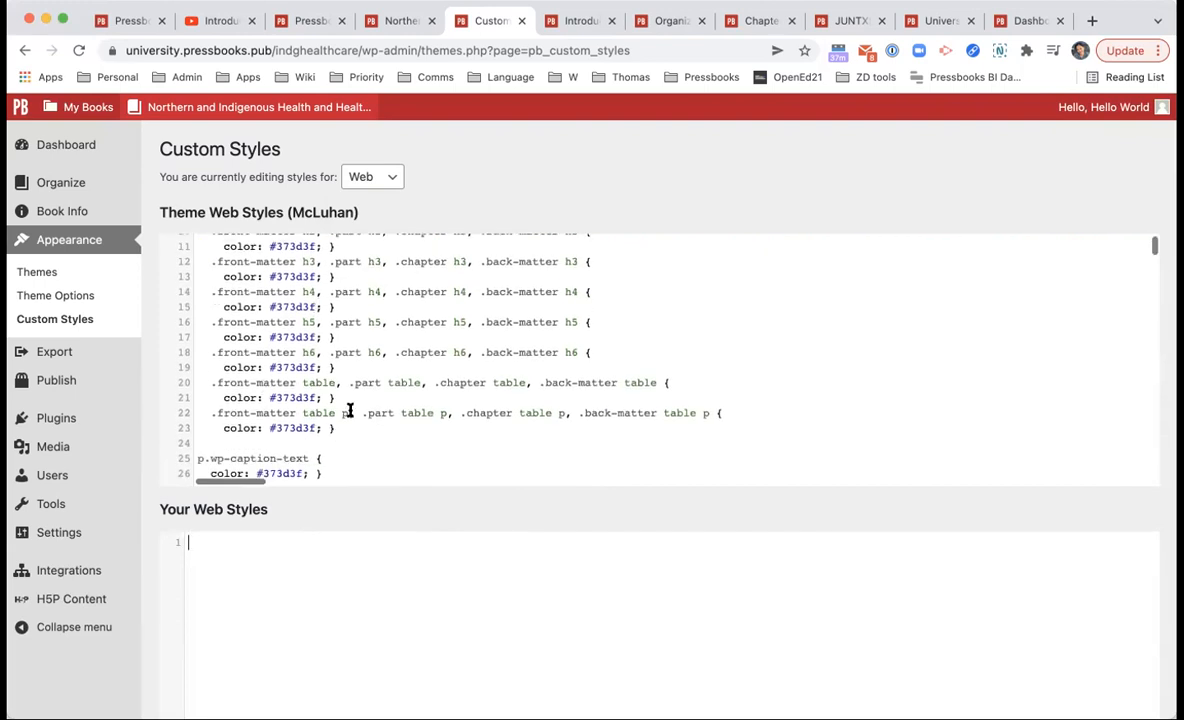
pyautogui.scroll(3, 349, 412)
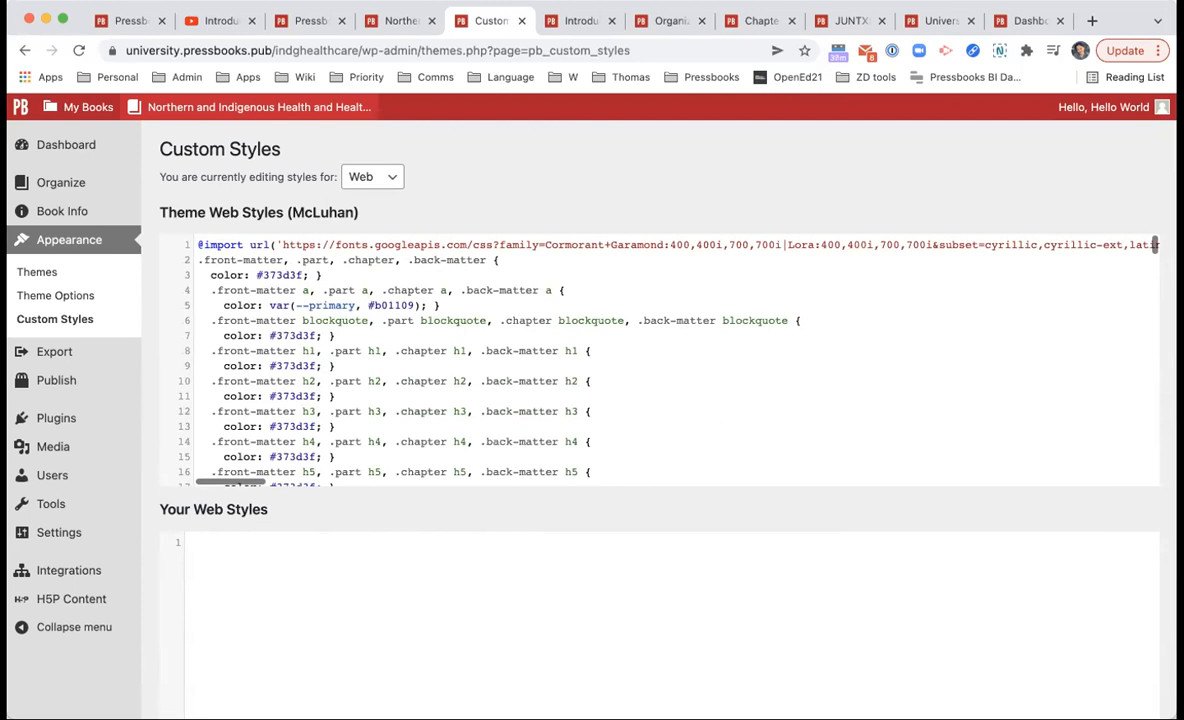
pyautogui.doubleClick(421, 290)
pyautogui.click(421, 290)
pyautogui.scroll(-3, 433, 357)
pyautogui.scroll(3, 434, 359)
pyautogui.scroll(-2, 365, 570)
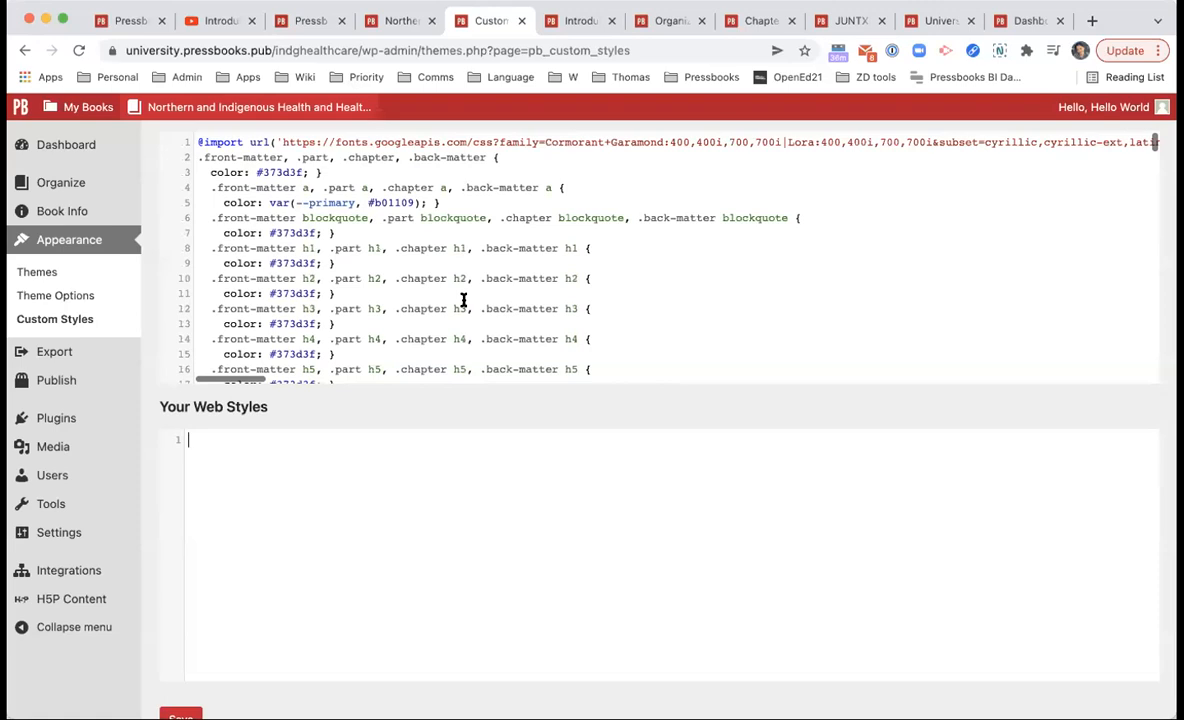
pyautogui.scroll(2, 463, 300)
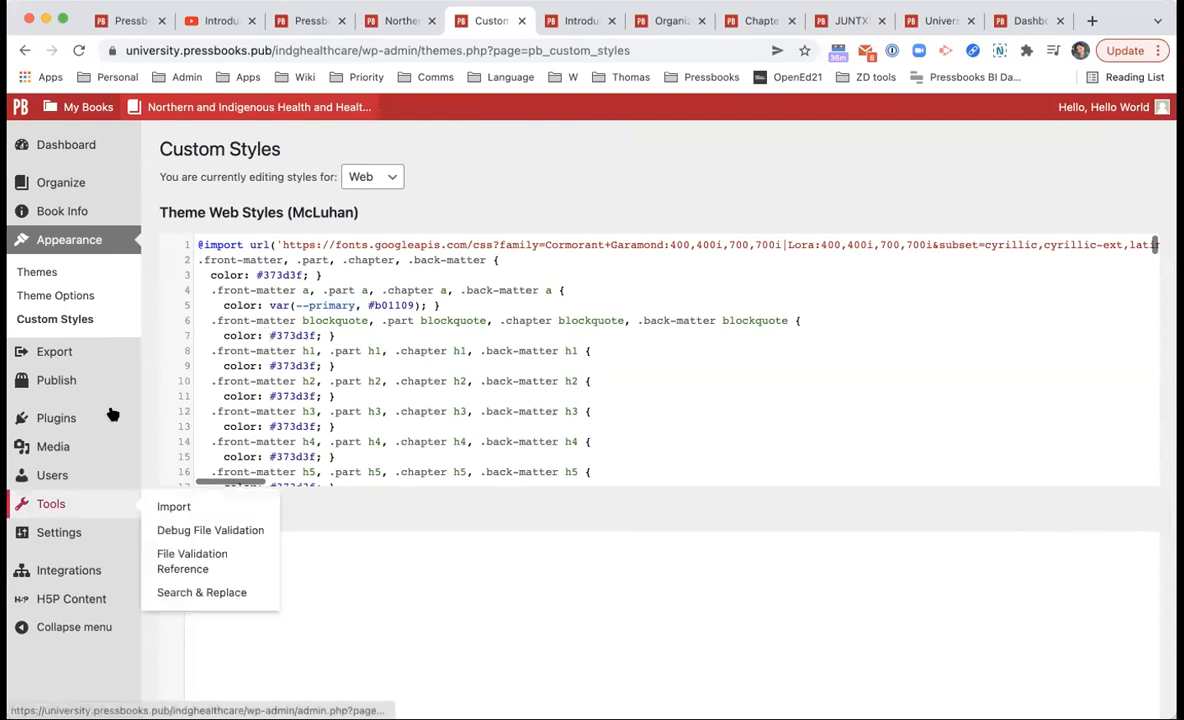
# Step: On the Export page, check PDF (for print), leave out EPUB 2.01, and start the export
pyautogui.click(106, 367)
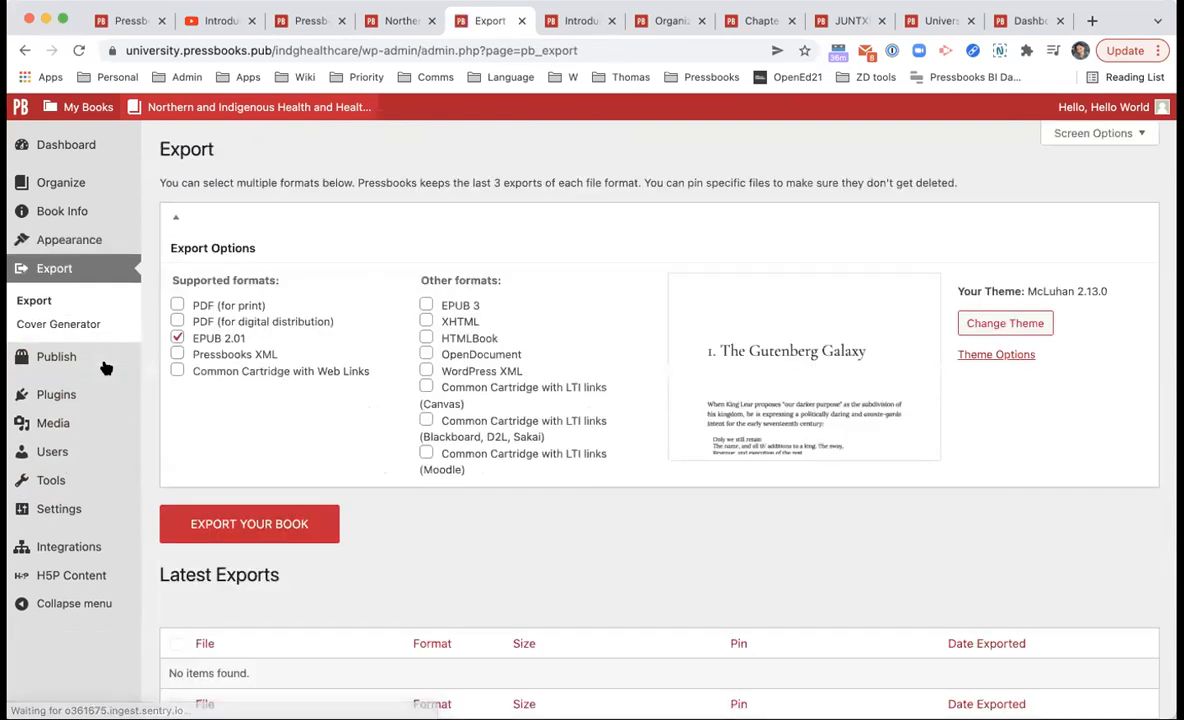
pyautogui.click(228, 305)
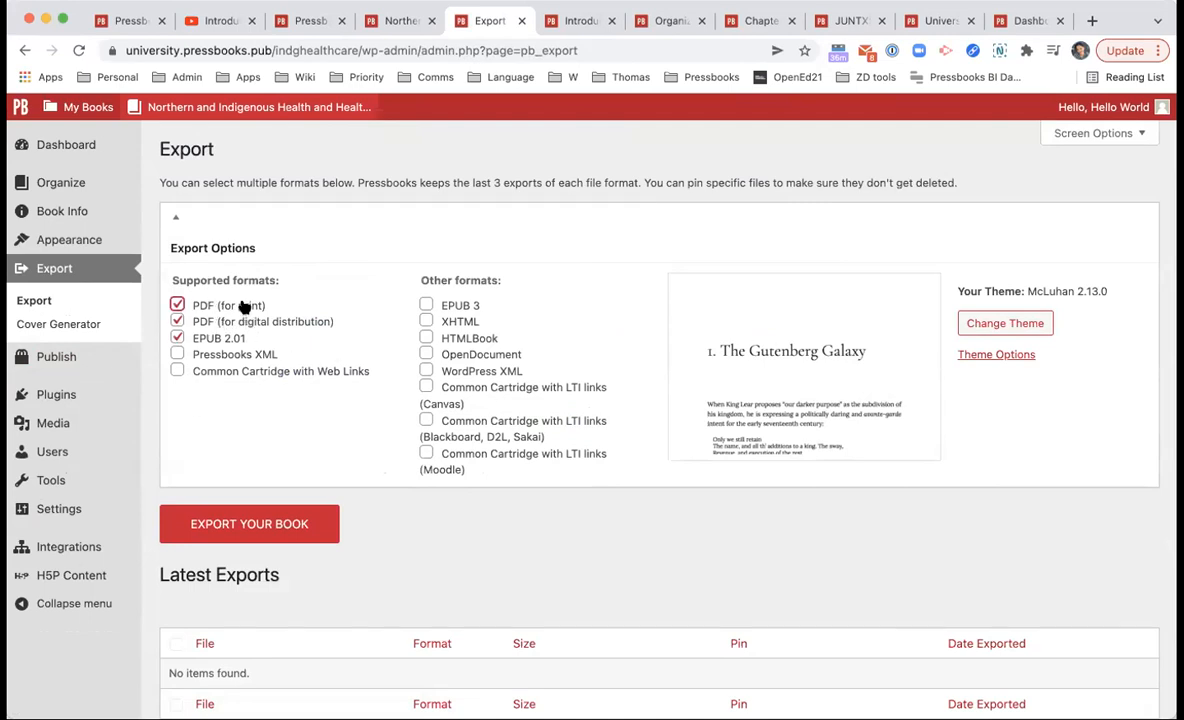
pyautogui.click(228, 338)
pyautogui.scroll(-2, 365, 480)
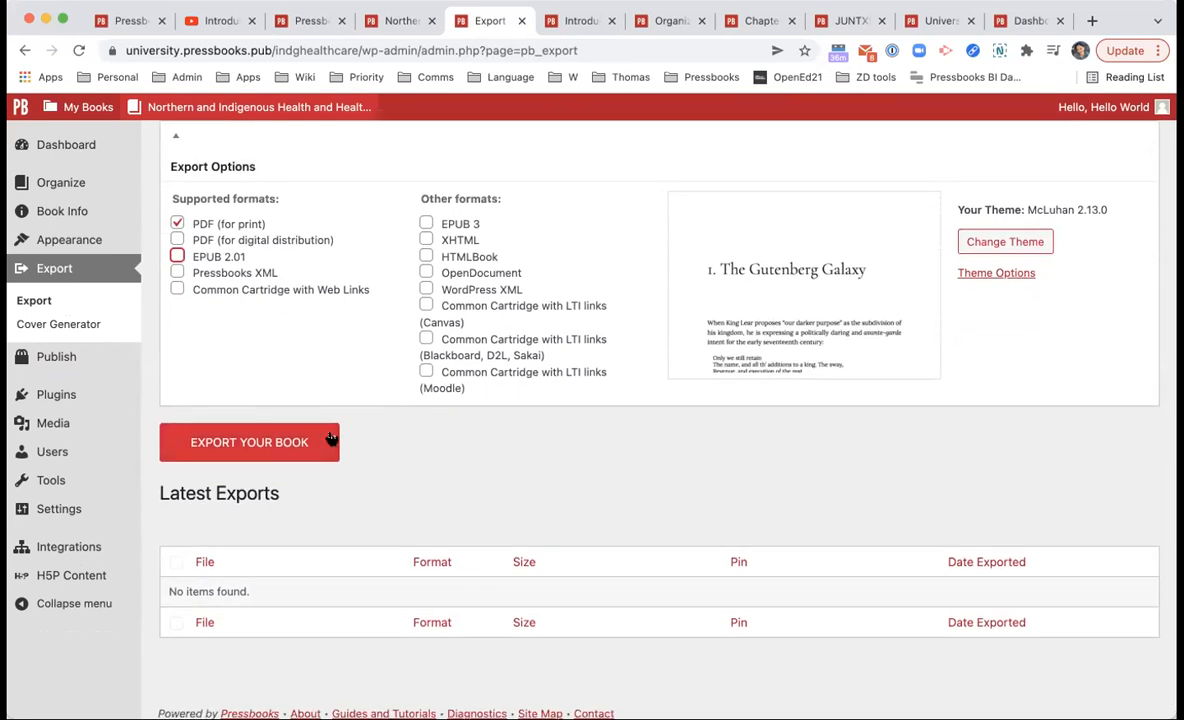
pyautogui.click(331, 438)
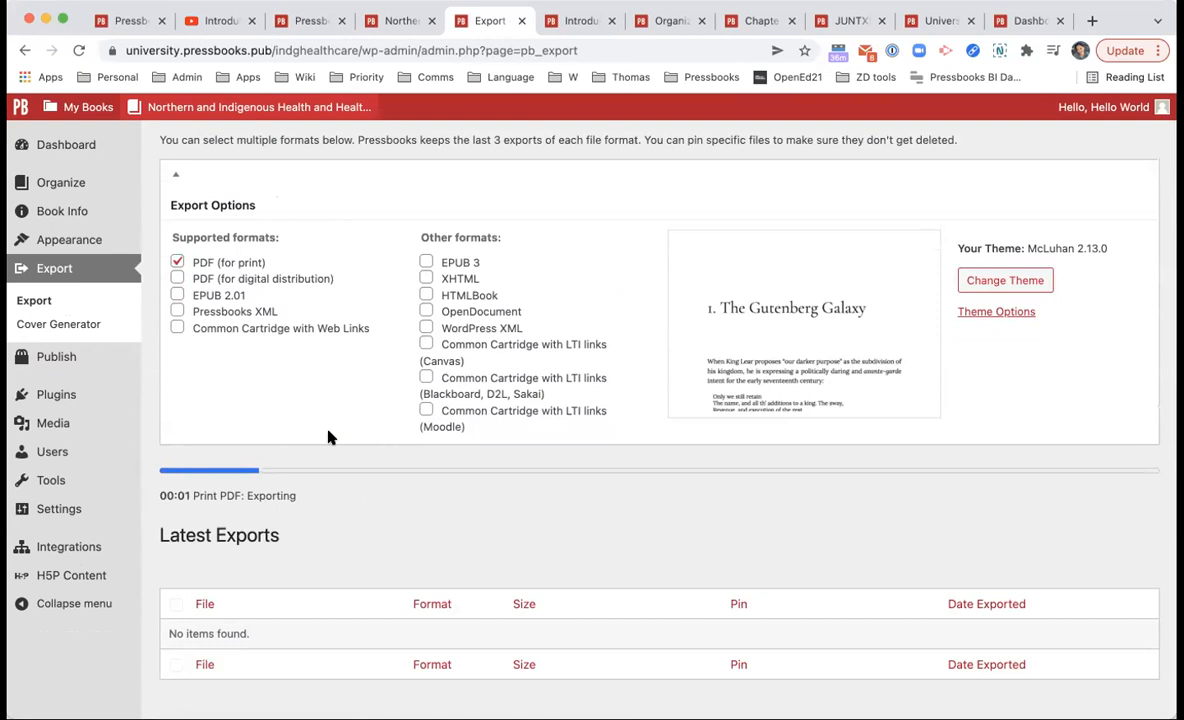
pyautogui.scroll(-1, 378, 587)
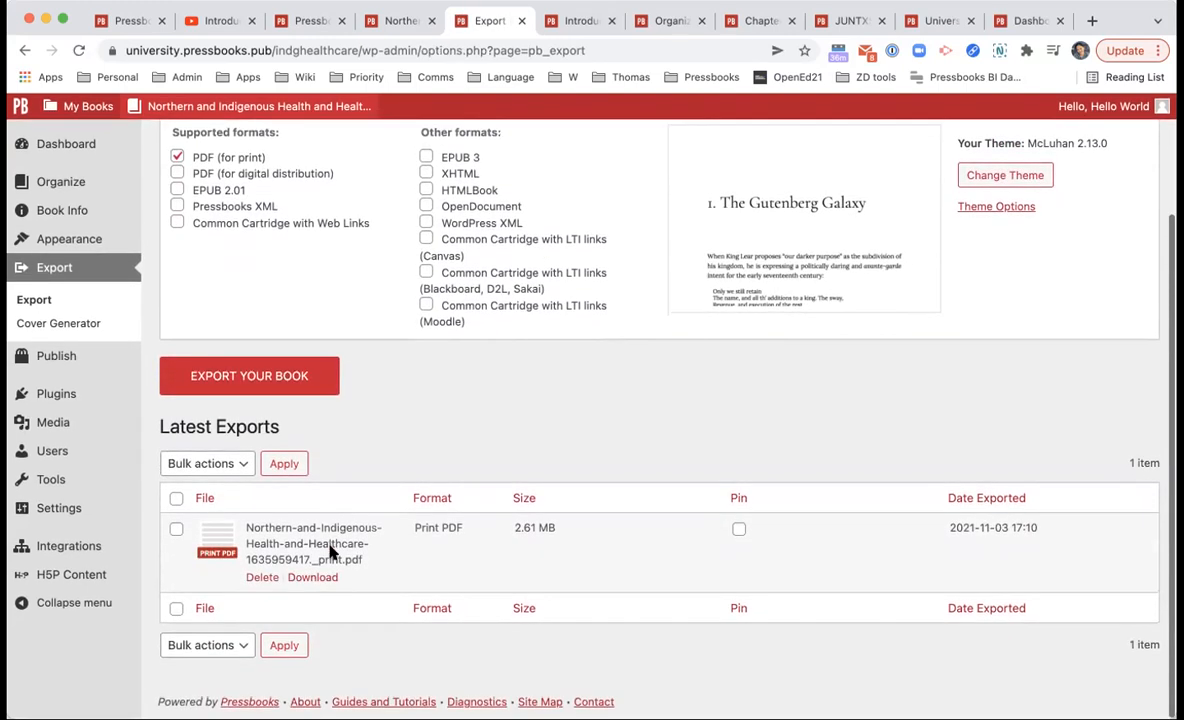
# Step: Download the 2.61 MB print PDF and open it to scroll through its contents
pyautogui.click(316, 577)
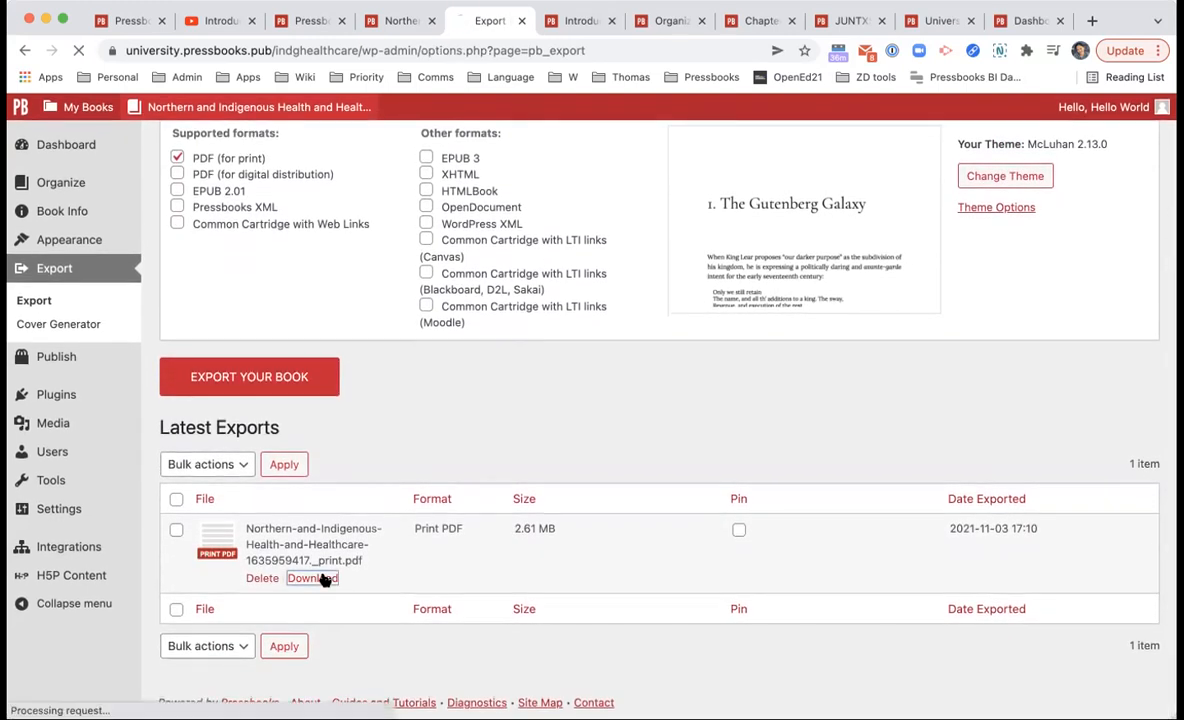
pyautogui.click(106, 694)
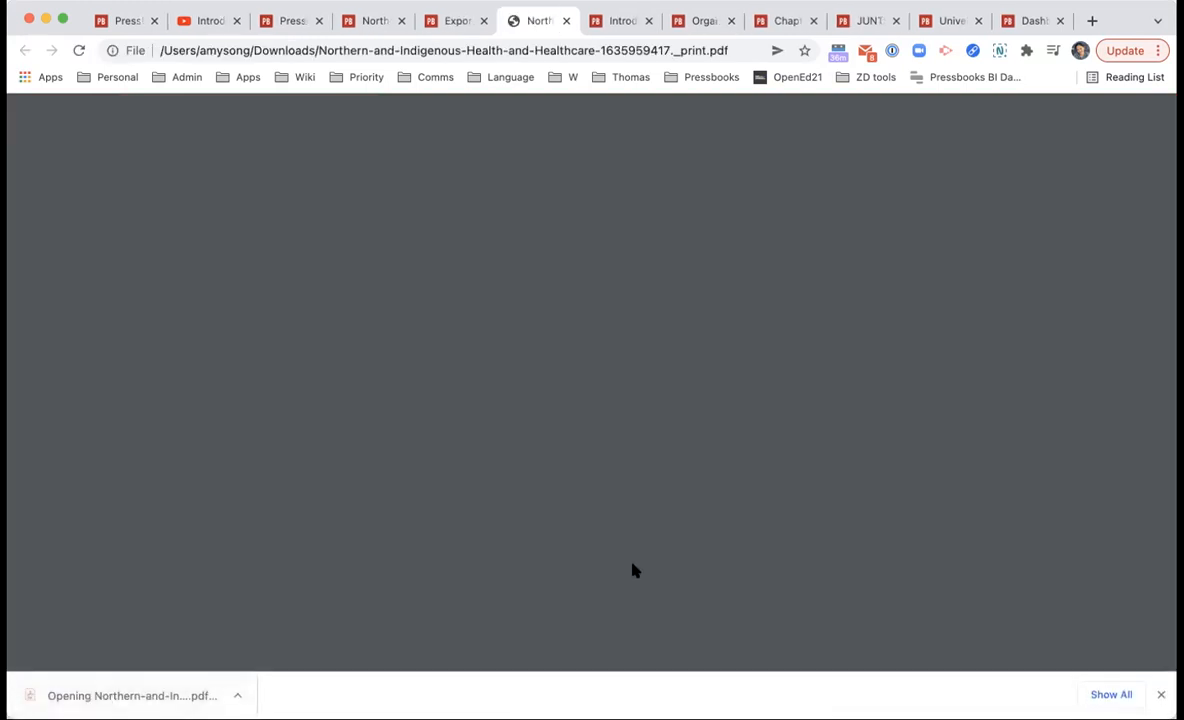
pyautogui.scroll(-20, 782, 505)
pyautogui.scroll(-20, 785, 508)
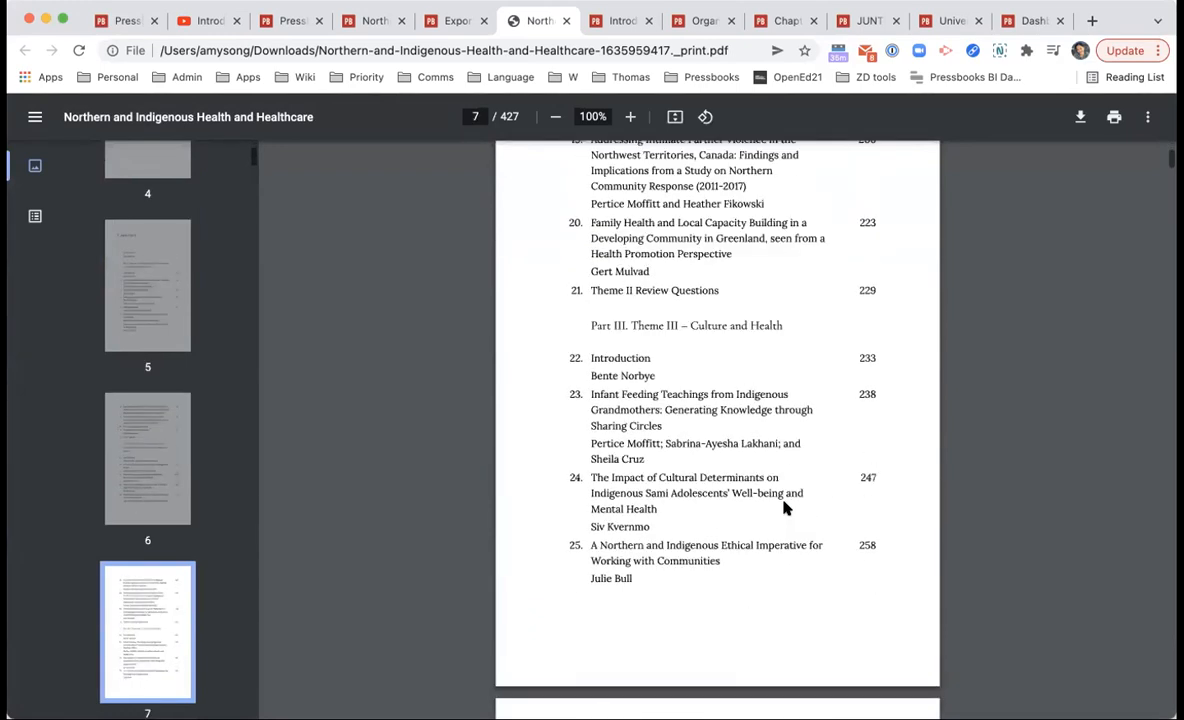
pyautogui.scroll(-10, 785, 508)
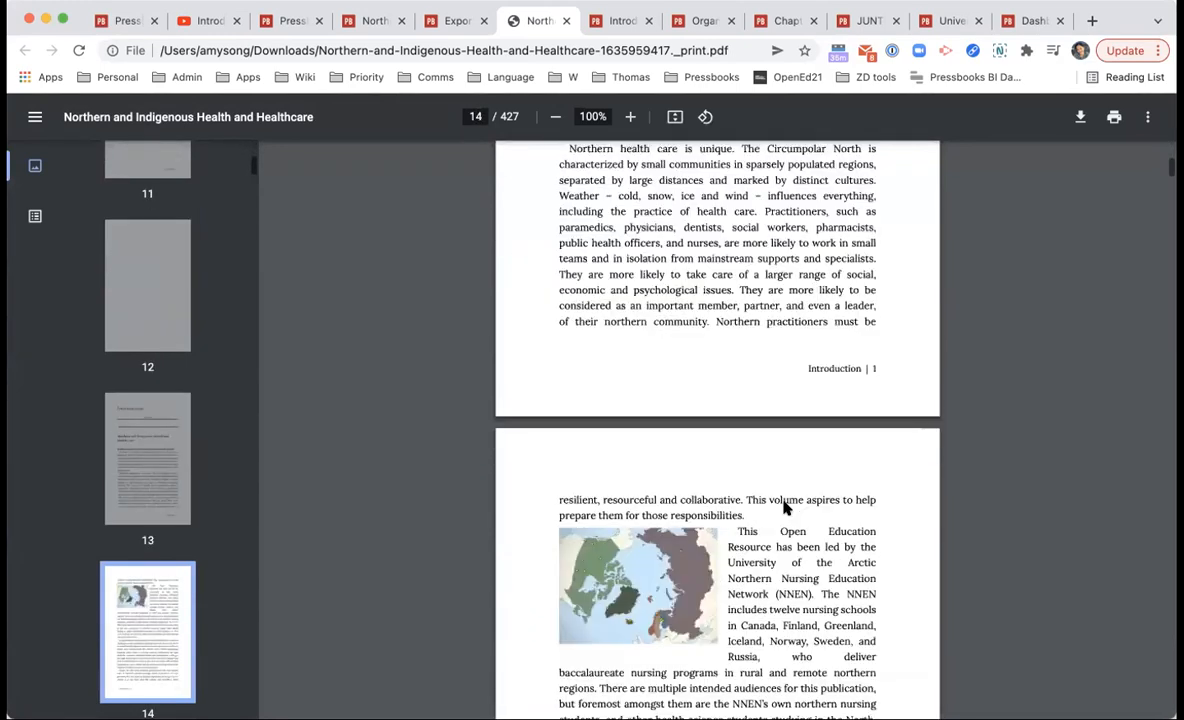
# Step: Look through the PDF's introduction pages, then close it and return to the Export page
pyautogui.click(460, 20)
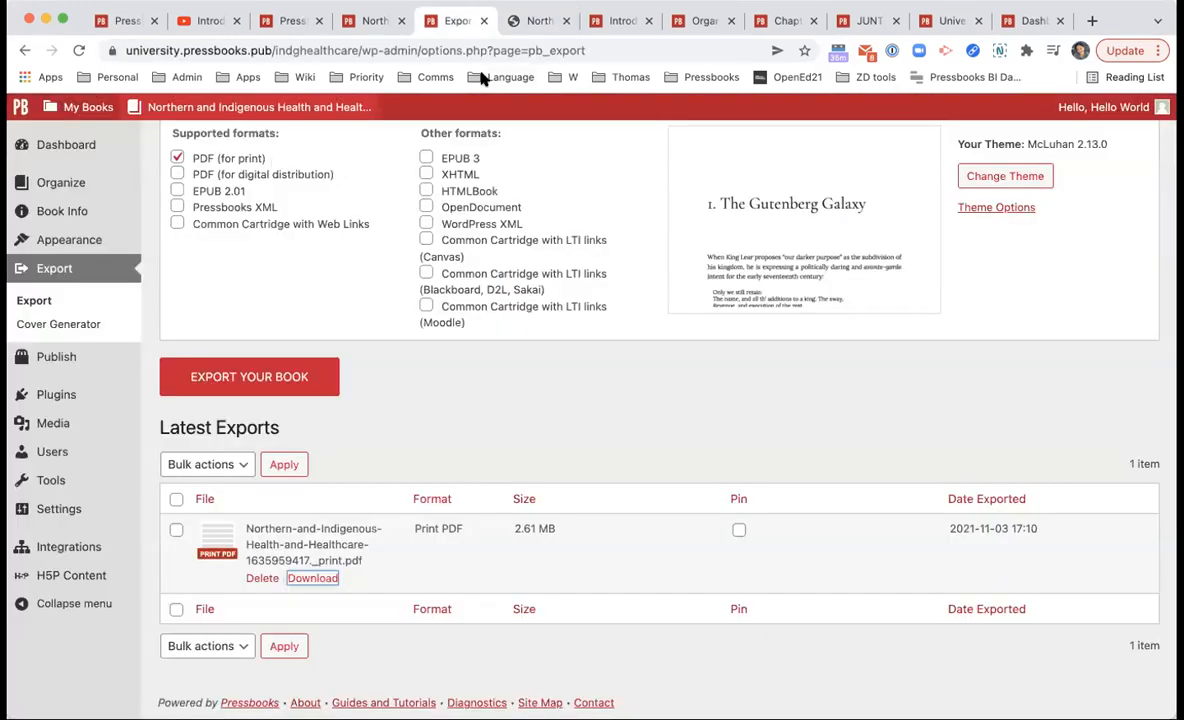
pyautogui.click(510, 24)
pyautogui.scroll(-5, 508, 129)
pyautogui.scroll(-12, 728, 322)
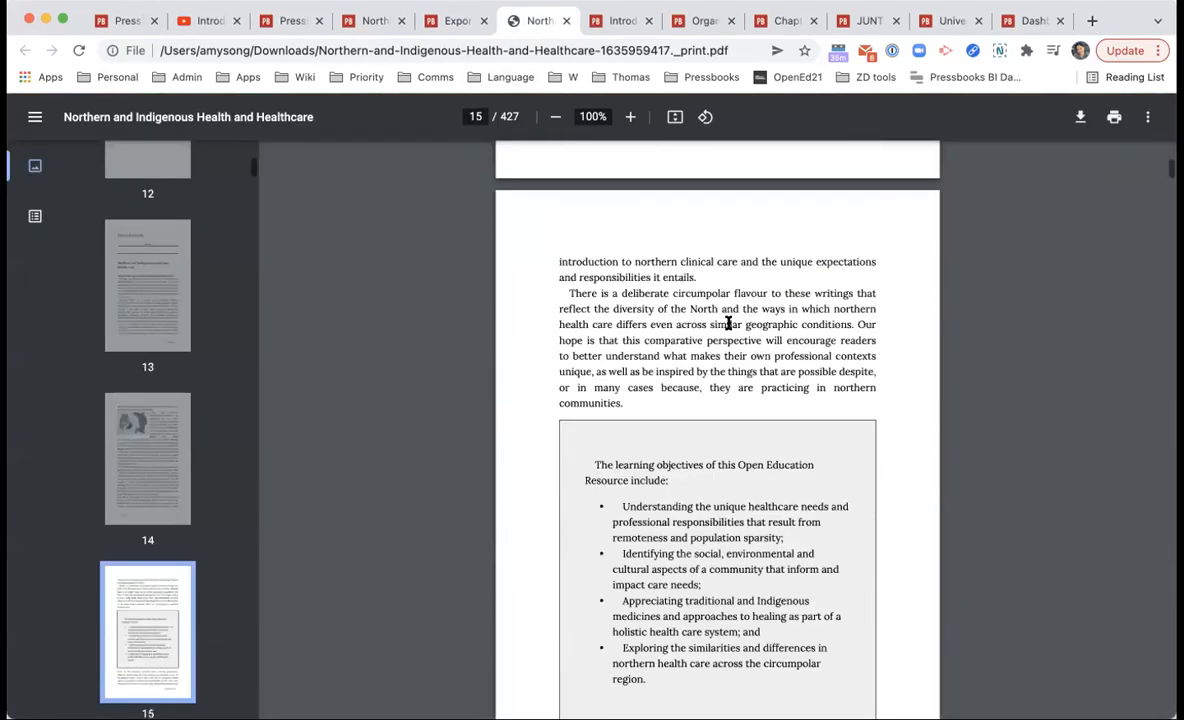
pyautogui.scroll(5, 728, 322)
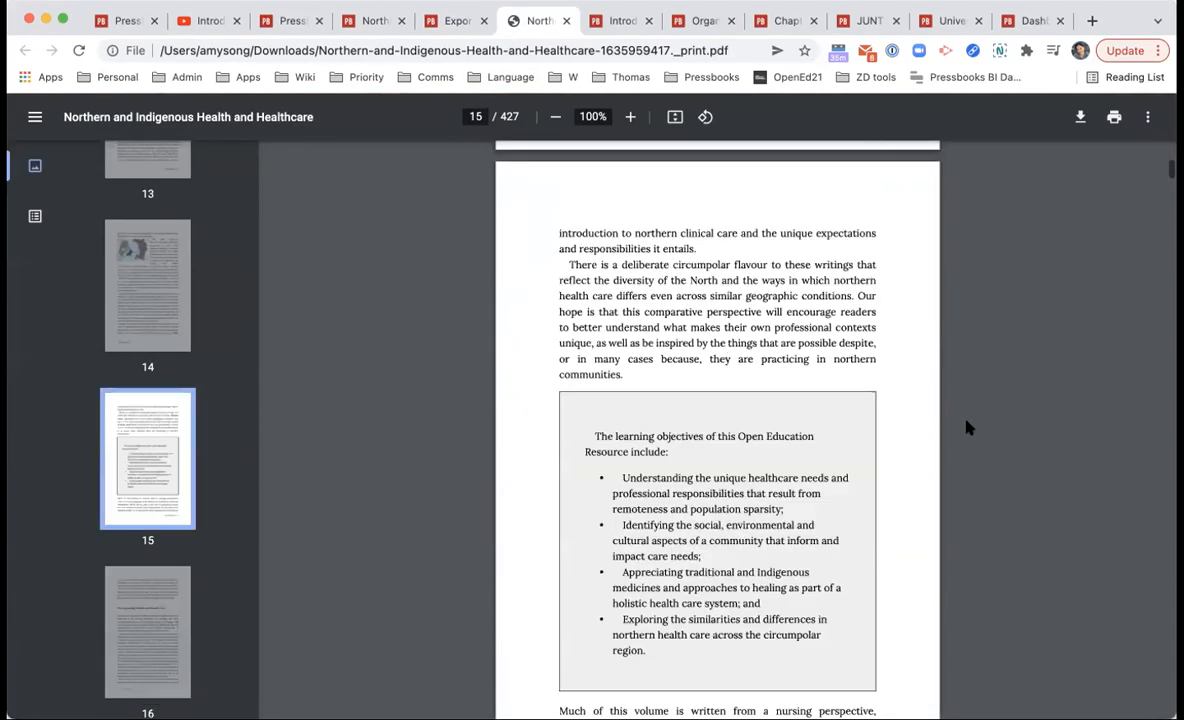
pyautogui.click(436, 28)
pyautogui.middleClick(538, 26)
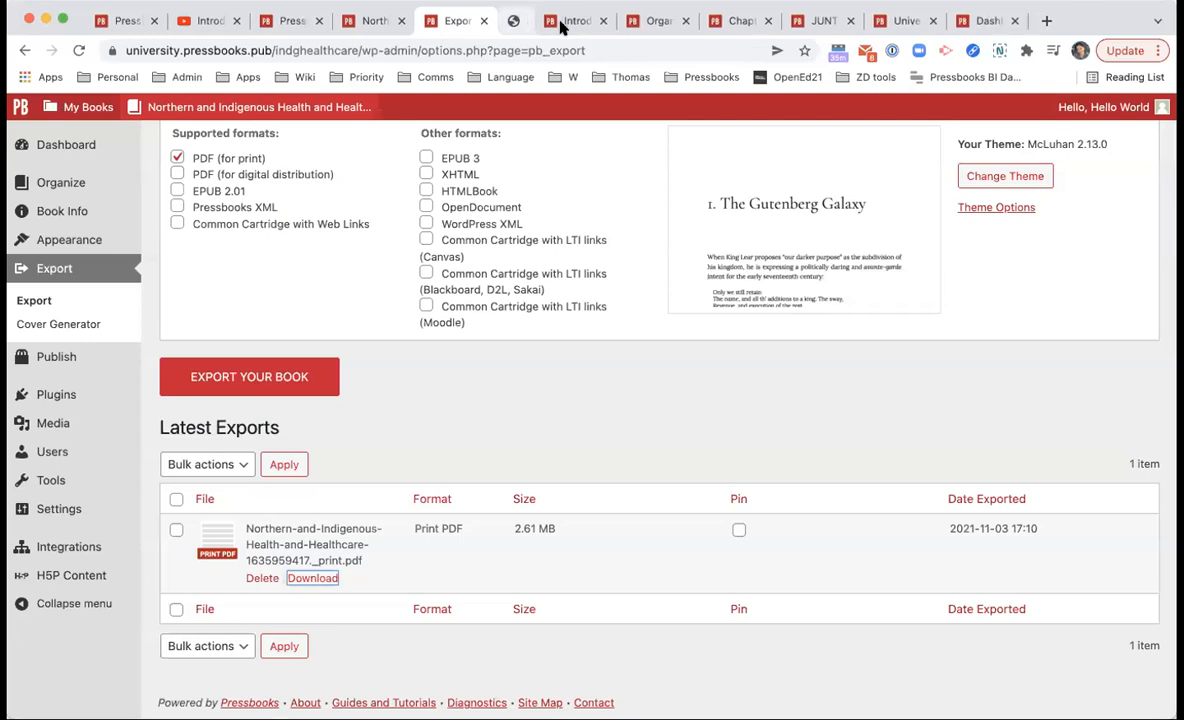
pyautogui.scroll(3, 529, 278)
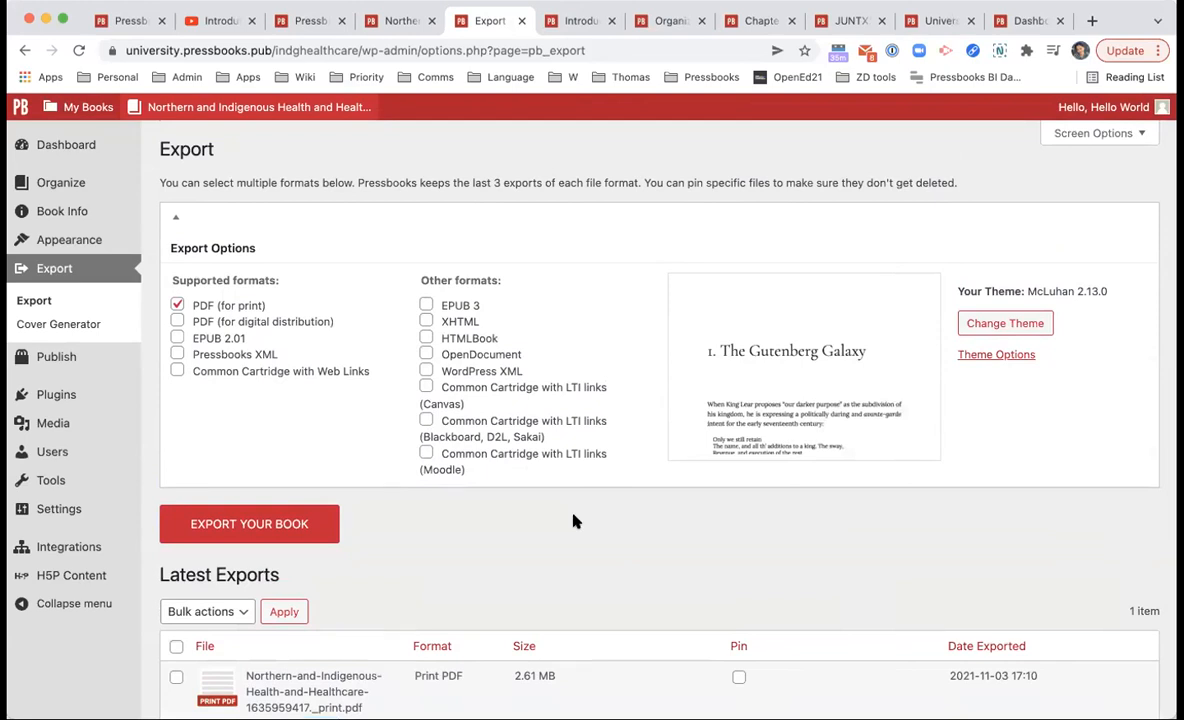
pyautogui.scroll(-3, 470, 550)
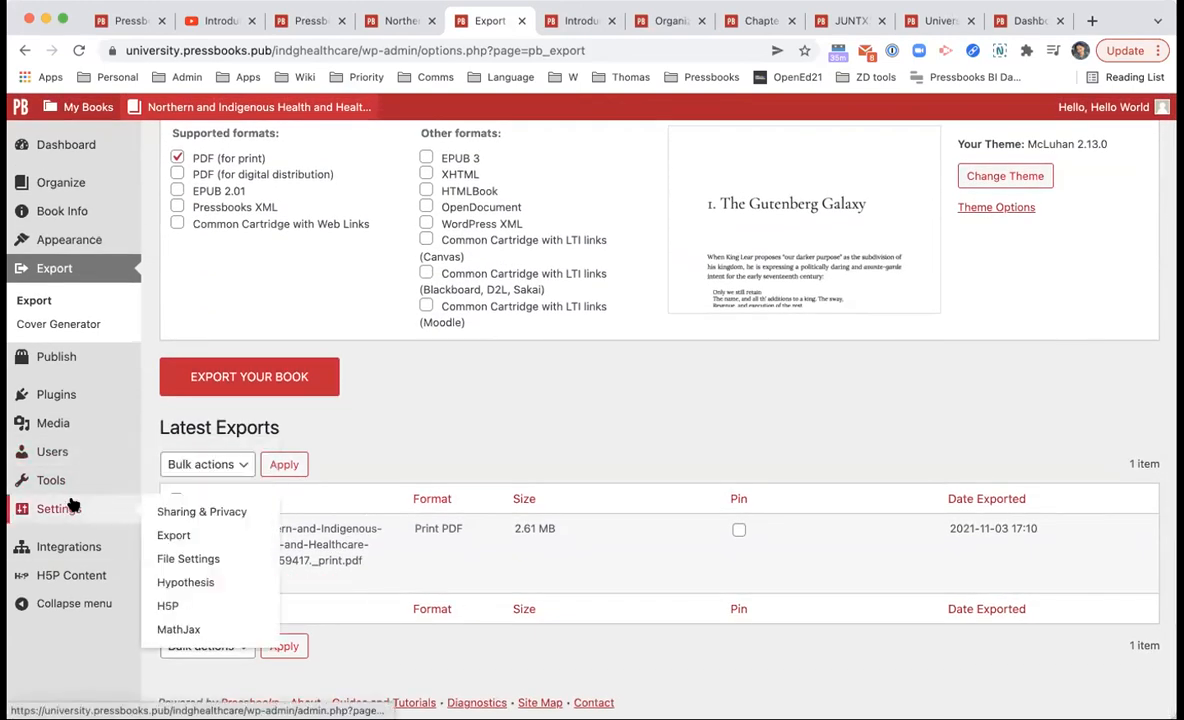
# Step: Compare with another published book's homepage download options, then return to the export page
pyautogui.click(384, 18)
pyautogui.scroll(-2, 868, 610)
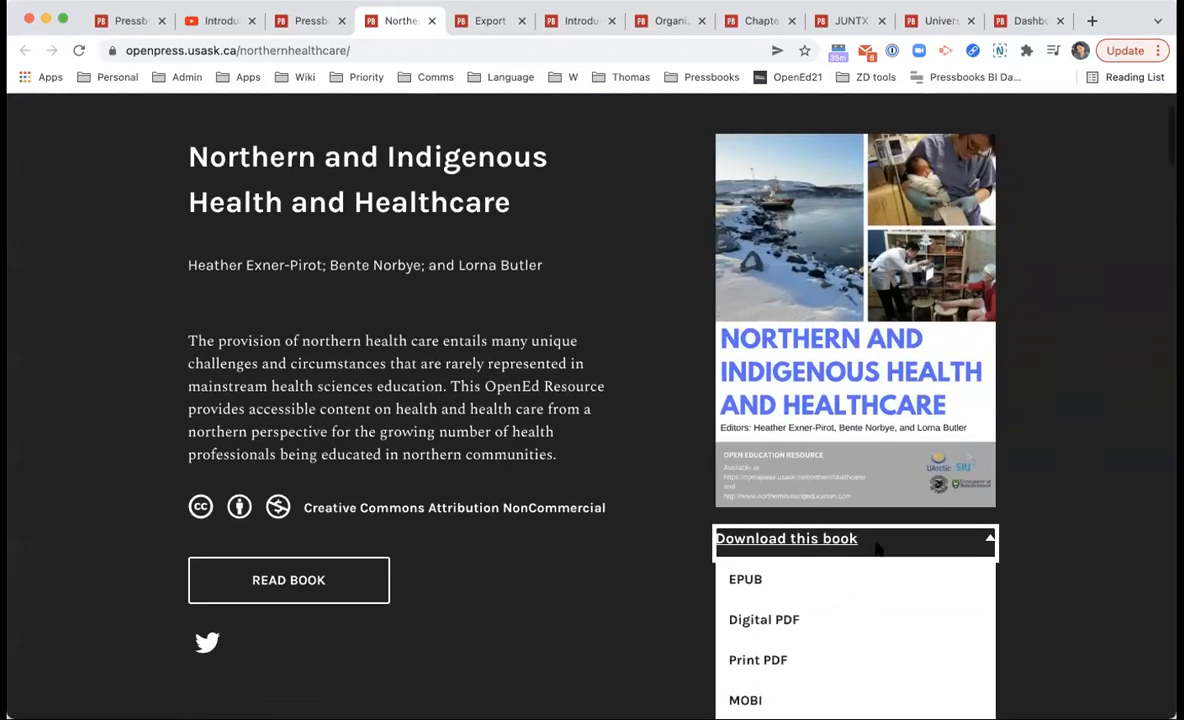
pyautogui.click(1107, 533)
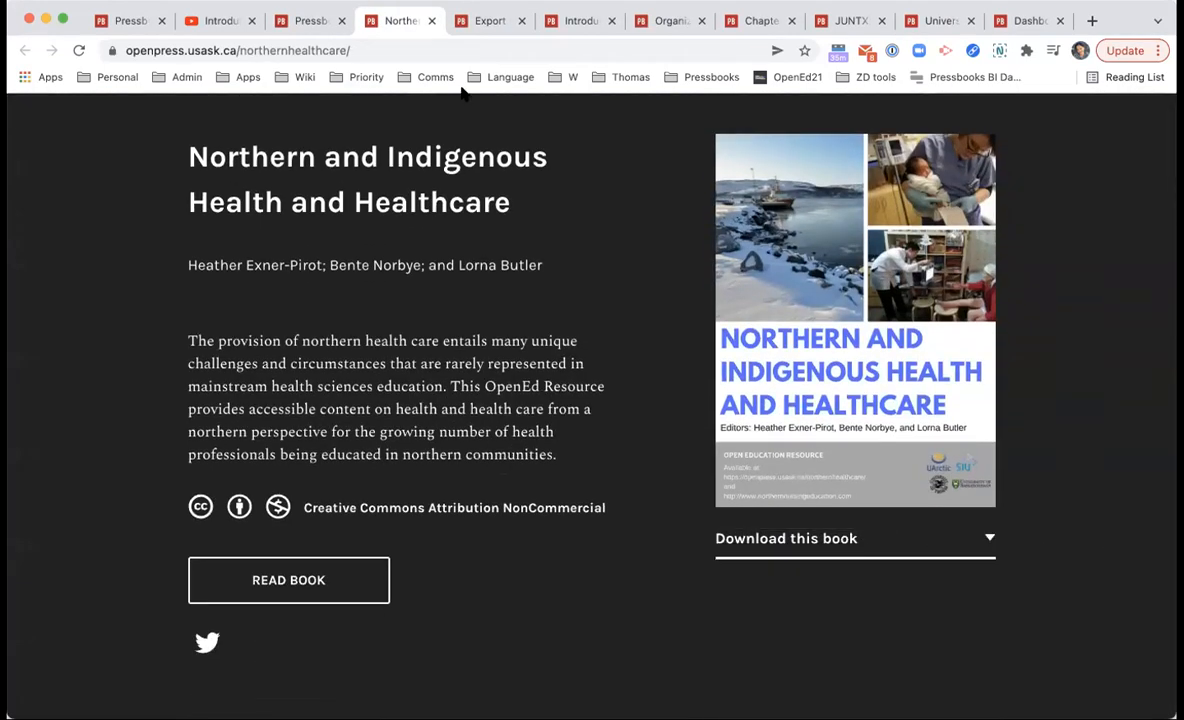
pyautogui.click(490, 20)
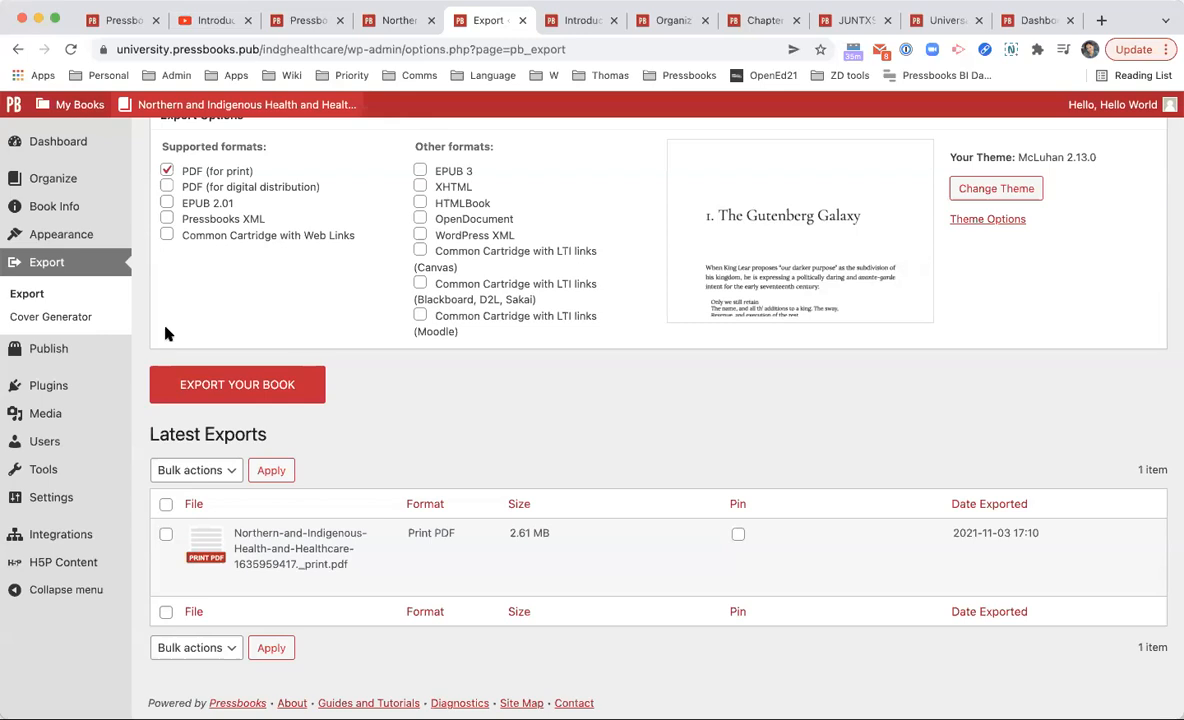
# Step: In Sharing & Privacy, set Share Latest Export Files to Yes and save the settings
pyautogui.click(63, 508)
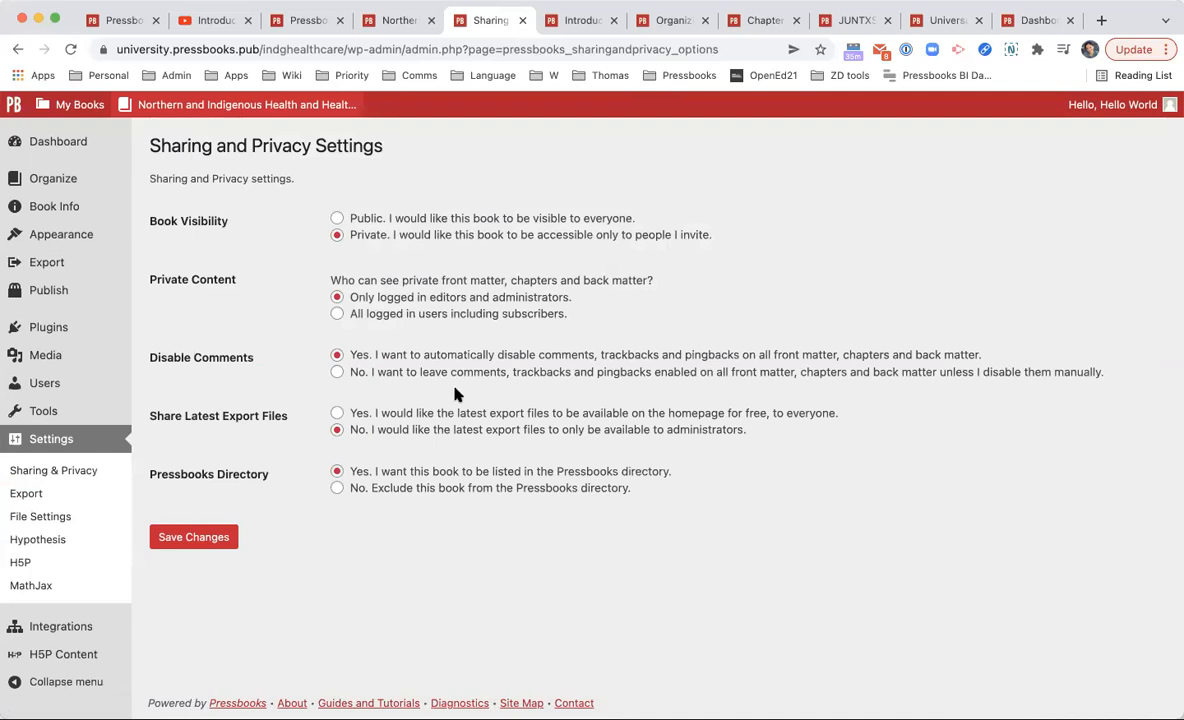
pyautogui.moveTo(157, 415); pyautogui.dragTo(299, 415)
pyautogui.click(310, 415)
pyautogui.click(453, 416)
pyautogui.click(435, 431)
pyautogui.click(396, 413)
pyautogui.click(198, 537)
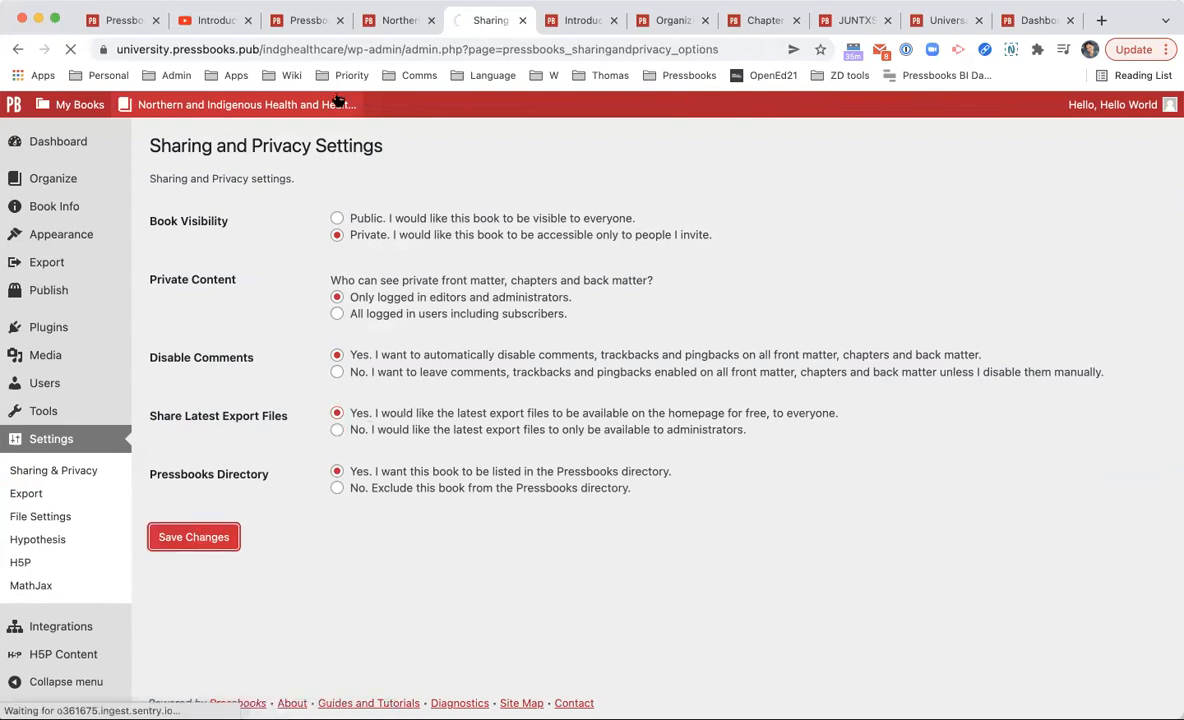
# Step: Visit the book's public homepage and show its Print PDF download option
pyautogui.moveTo(330, 105)
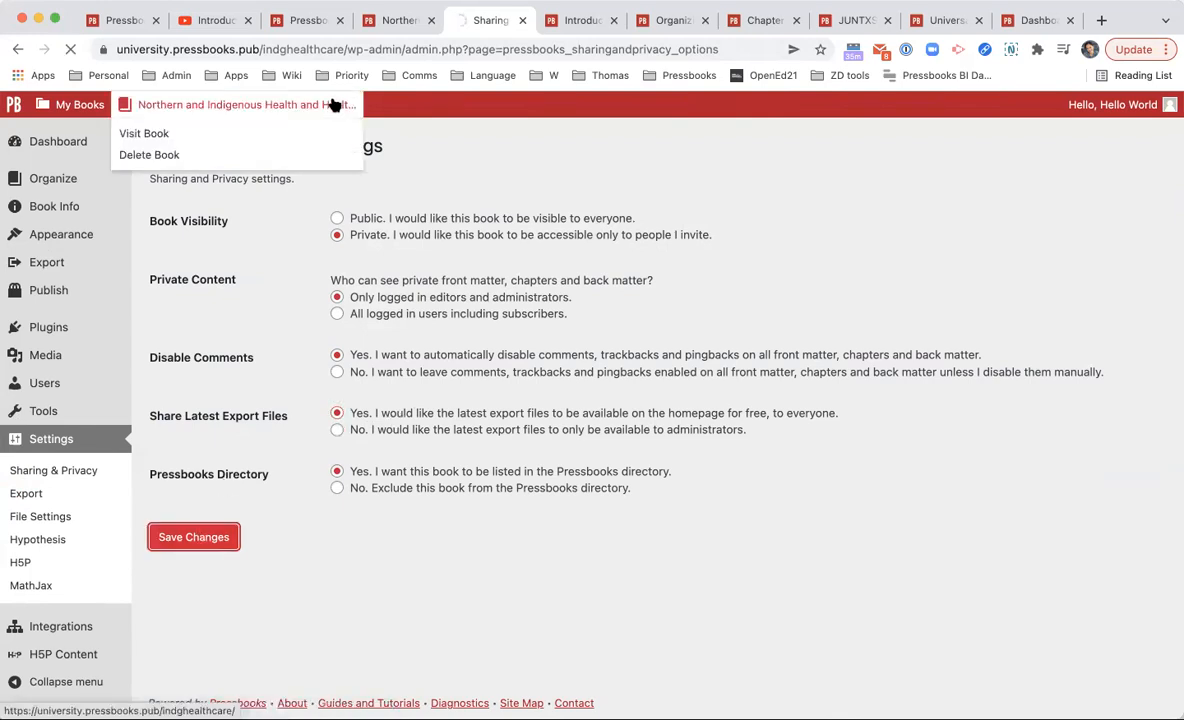
pyautogui.moveTo(272, 107)
pyautogui.click(260, 142)
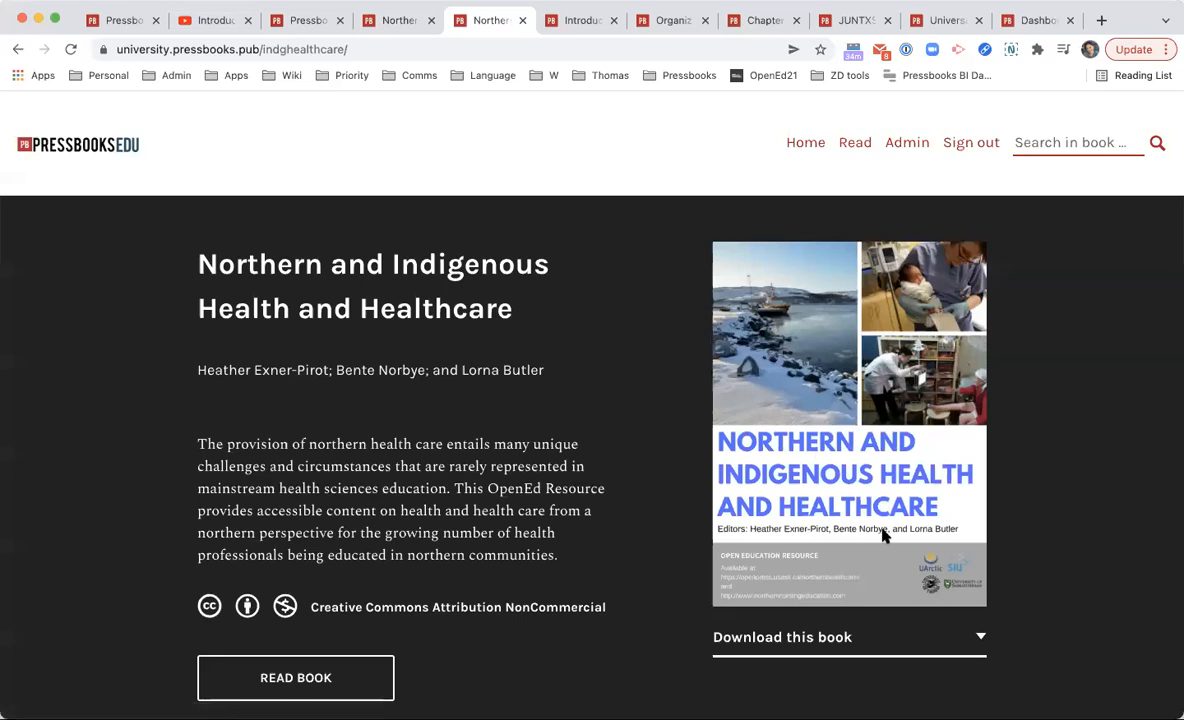
pyautogui.scroll(-2, 885, 520)
pyautogui.click(885, 528)
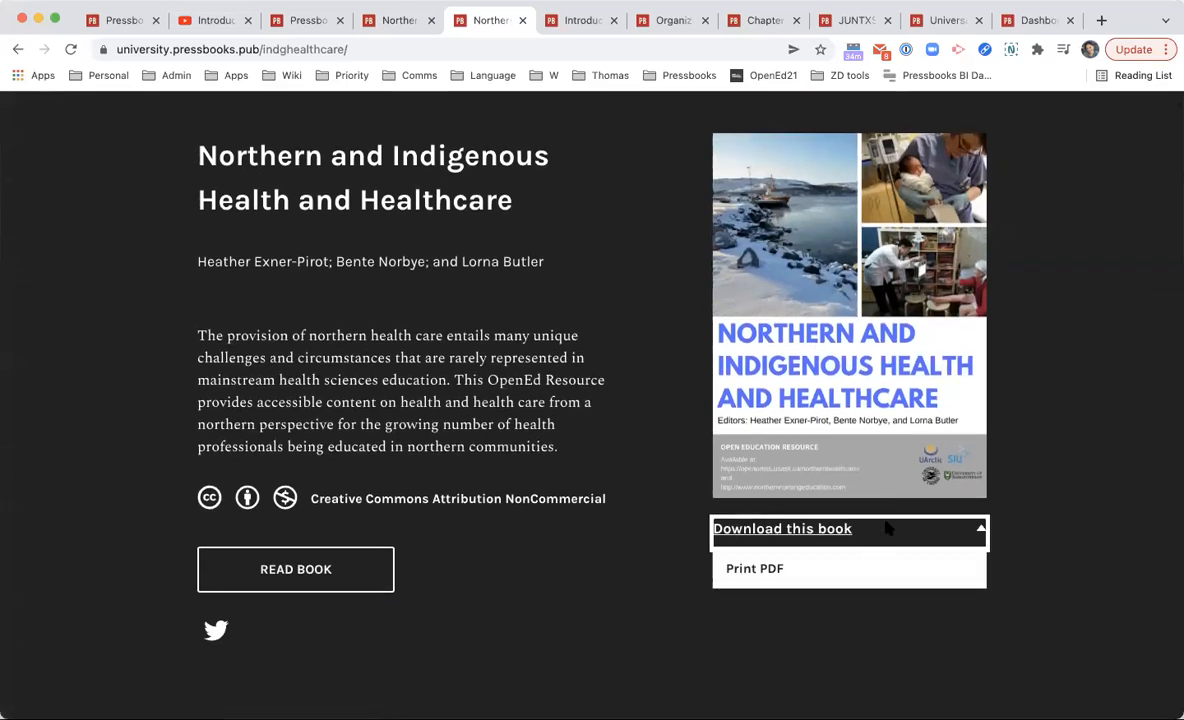
pyautogui.click(548, 512)
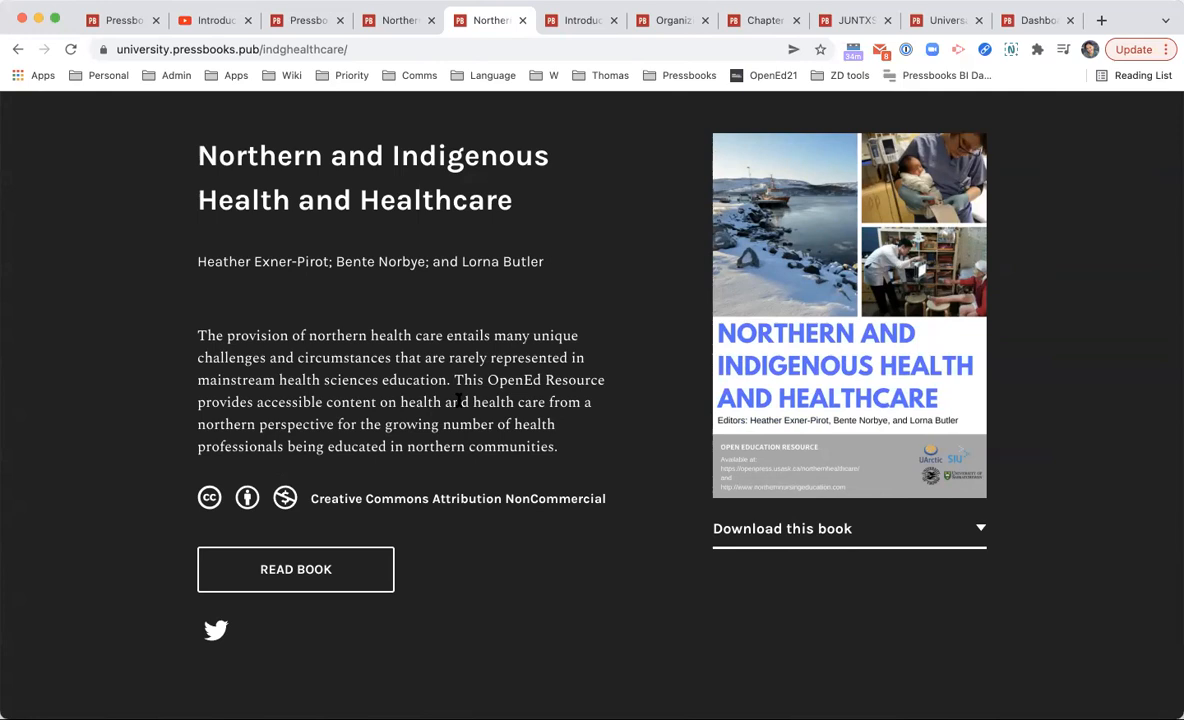
pyautogui.click(770, 528)
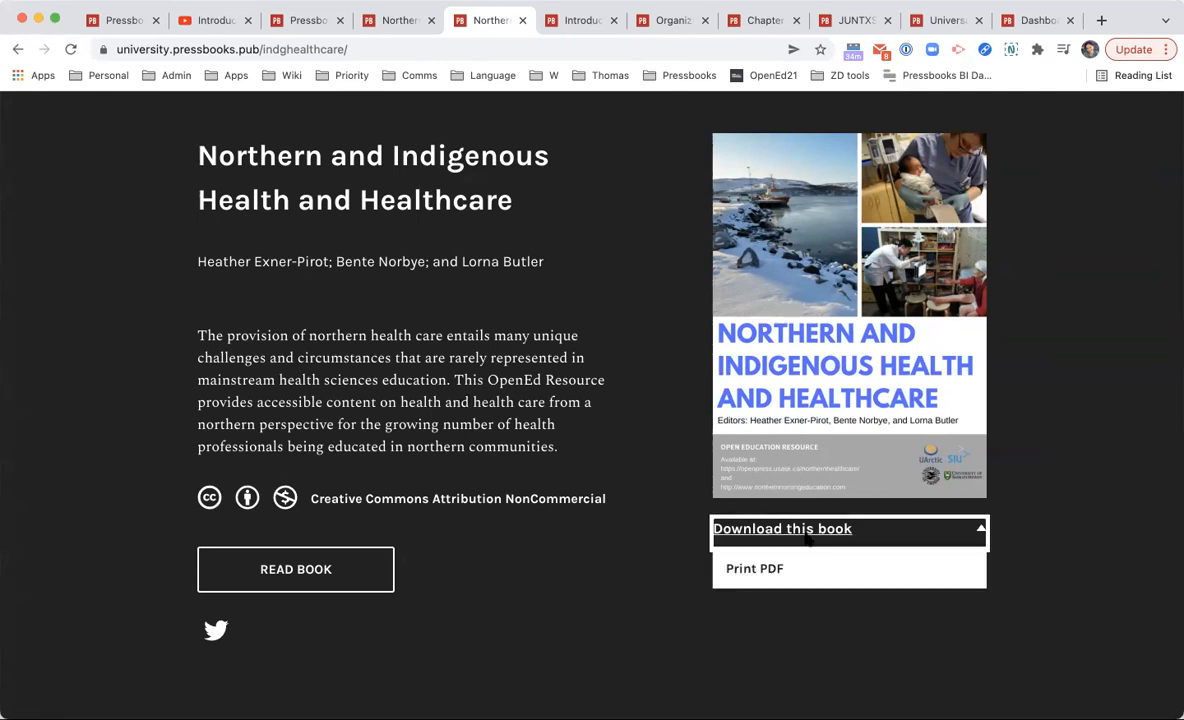
pyautogui.click(1174, 502)
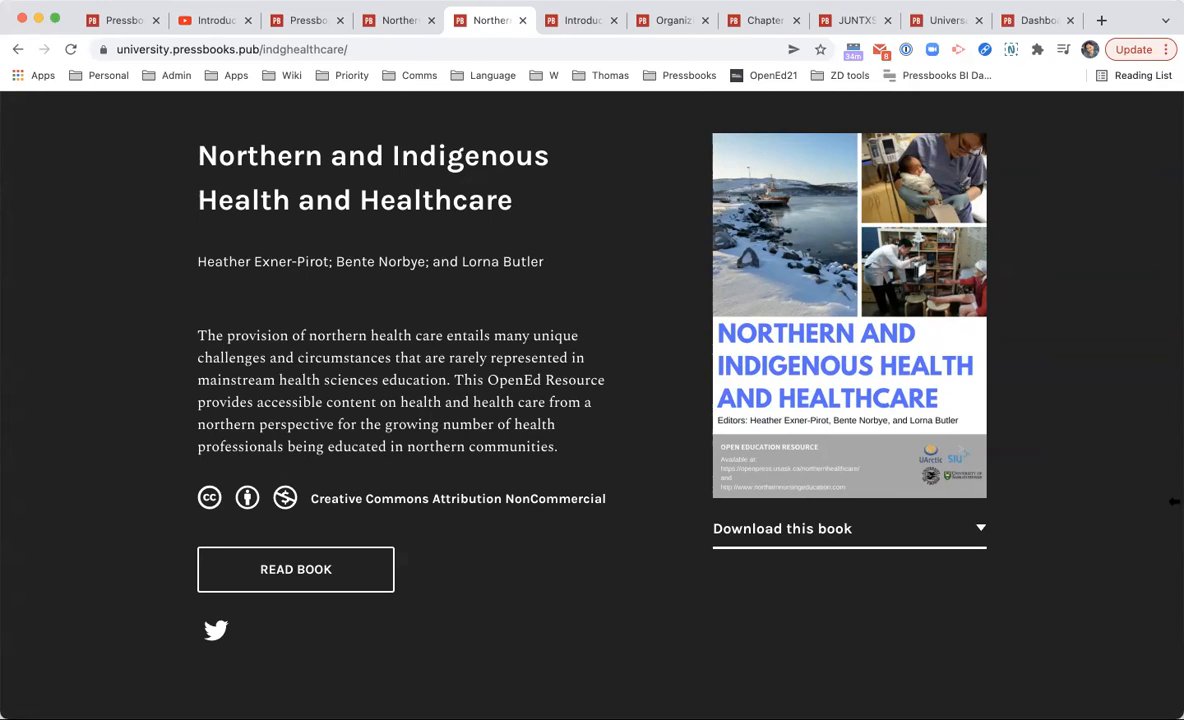
pyautogui.click(933, 528)
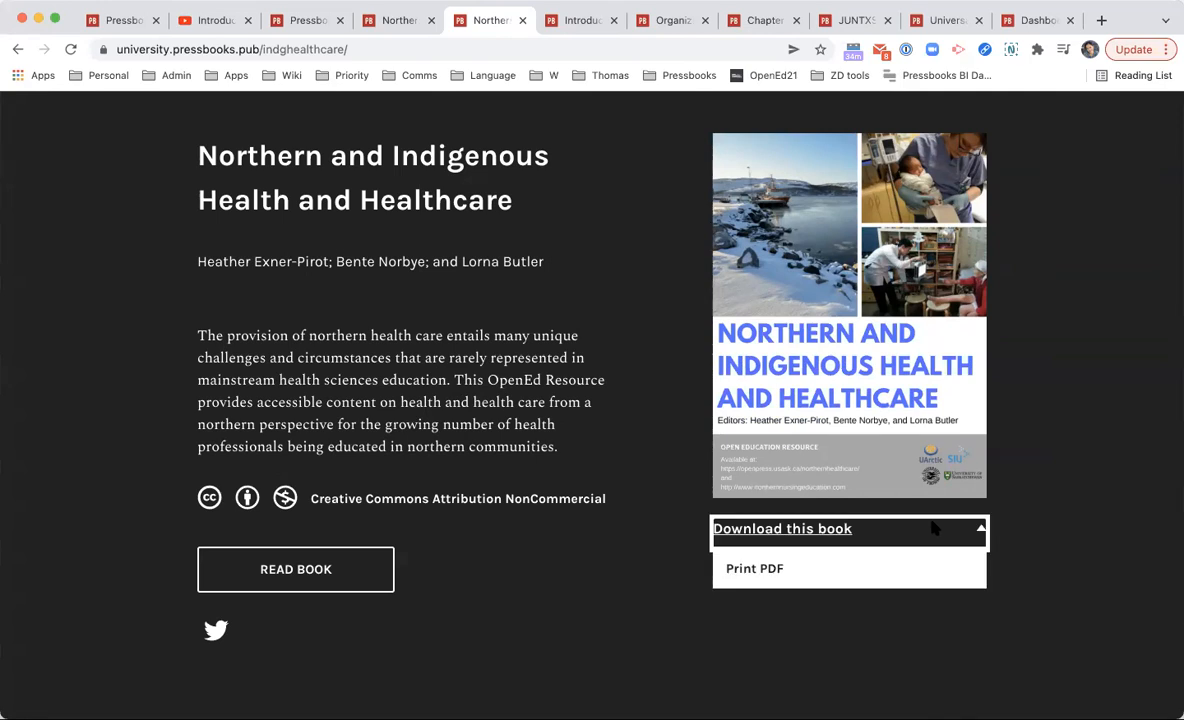
pyautogui.scroll(2, 933, 528)
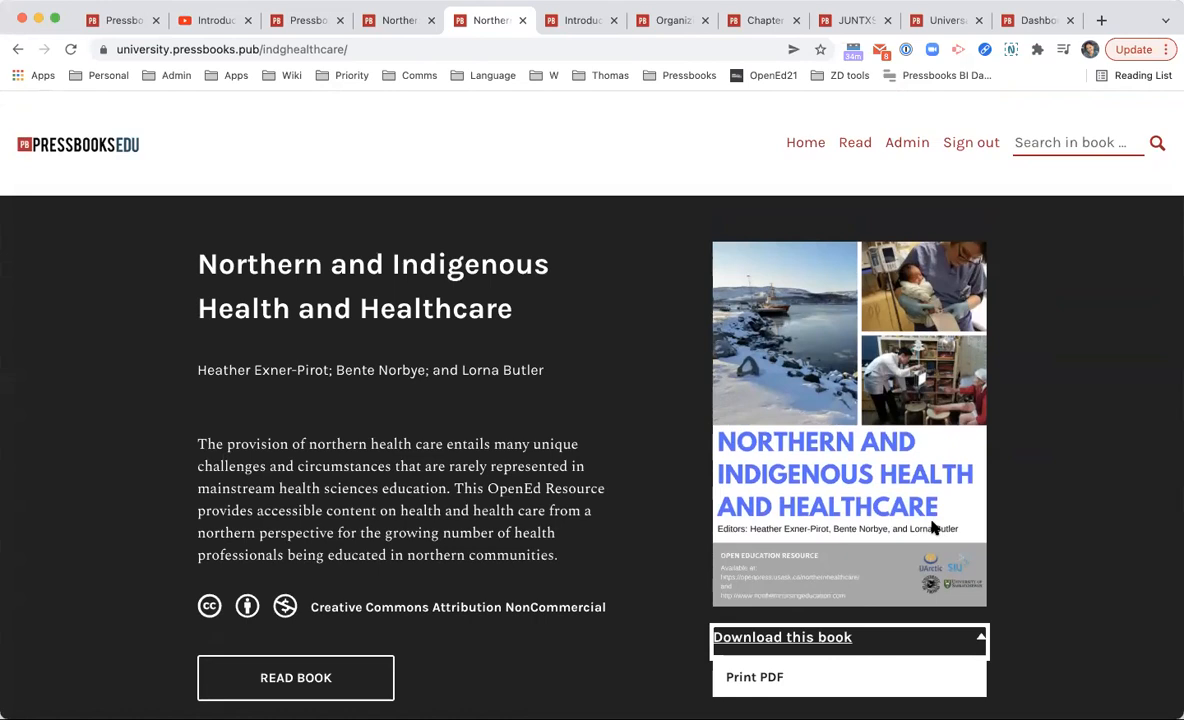